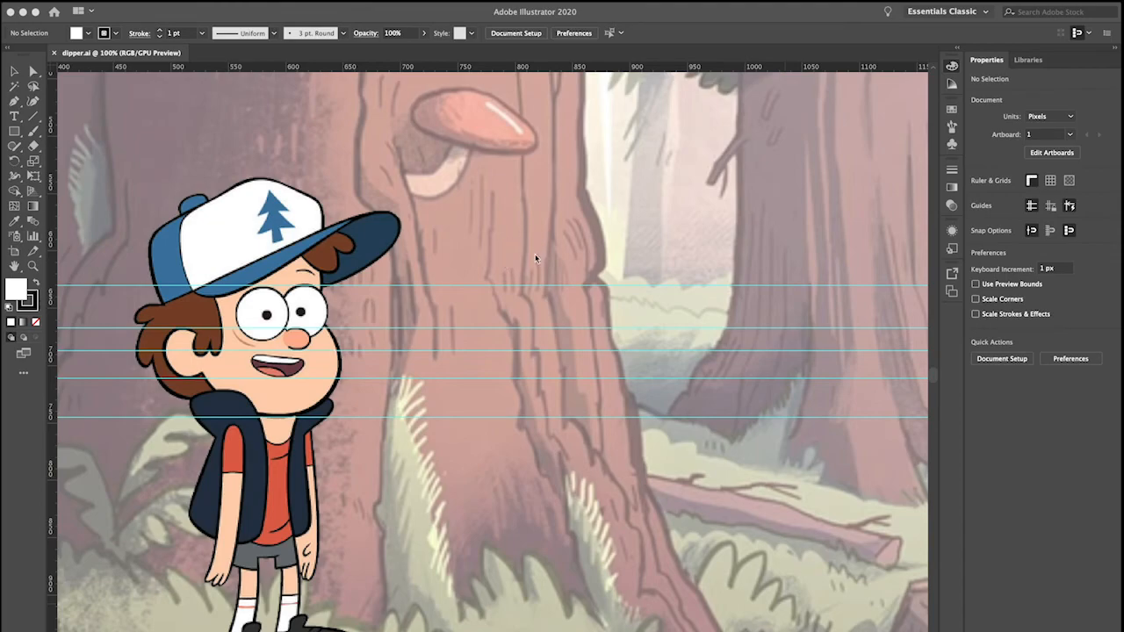
Create a new layer above Layer 1 and activate the Ellipse tool
scroll(534, 257, down, 3)
scroll(535, 257, right, 2)
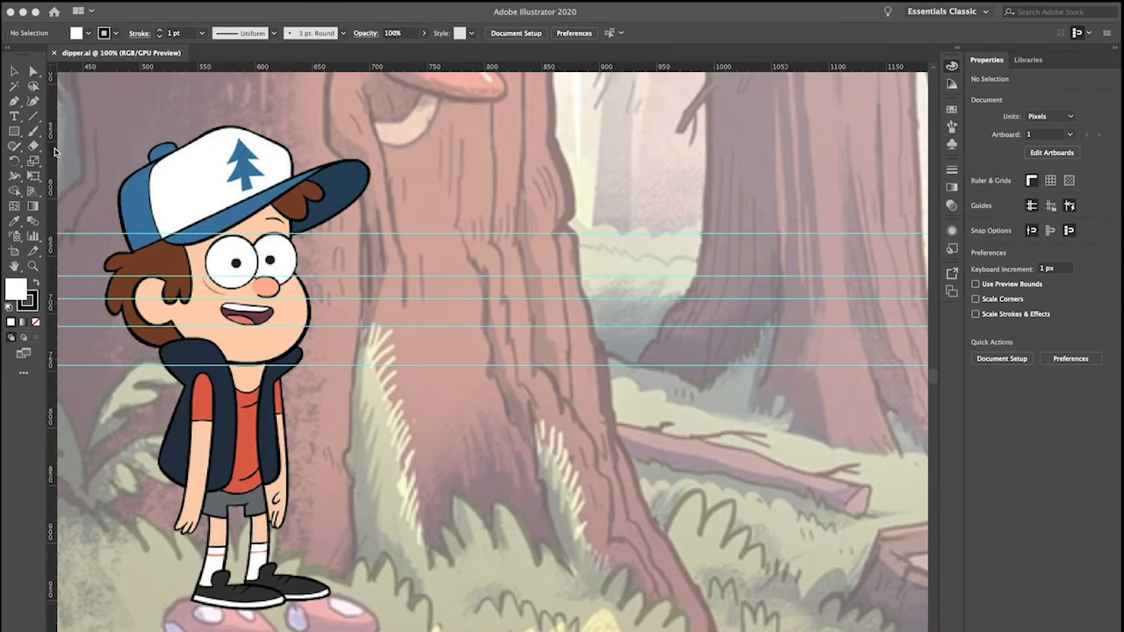
click(429, 211)
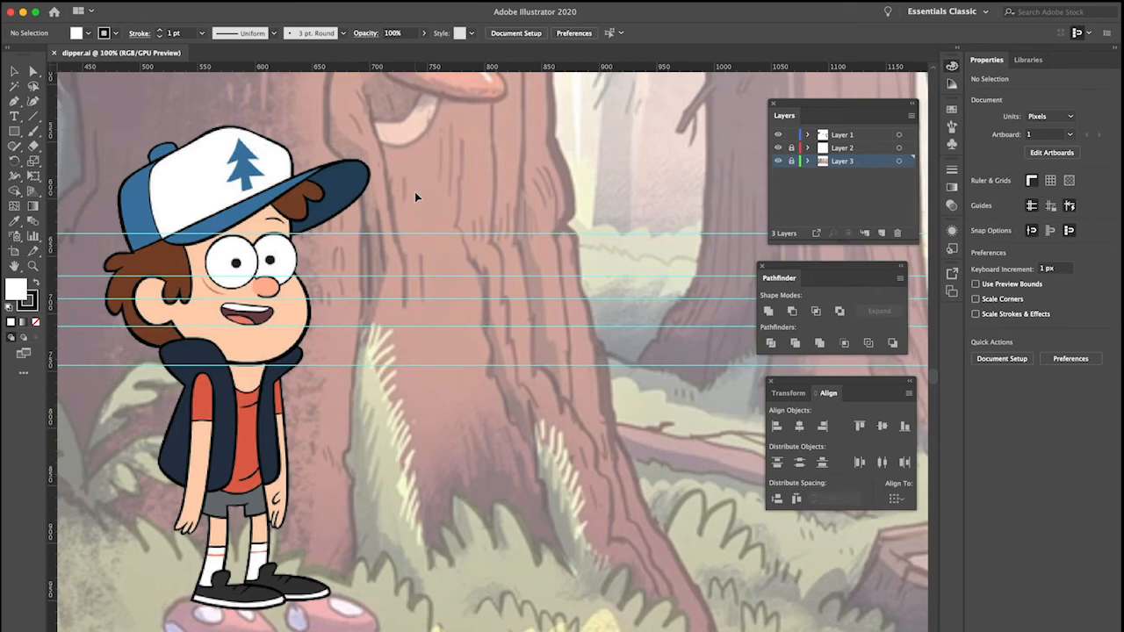
click(14, 131)
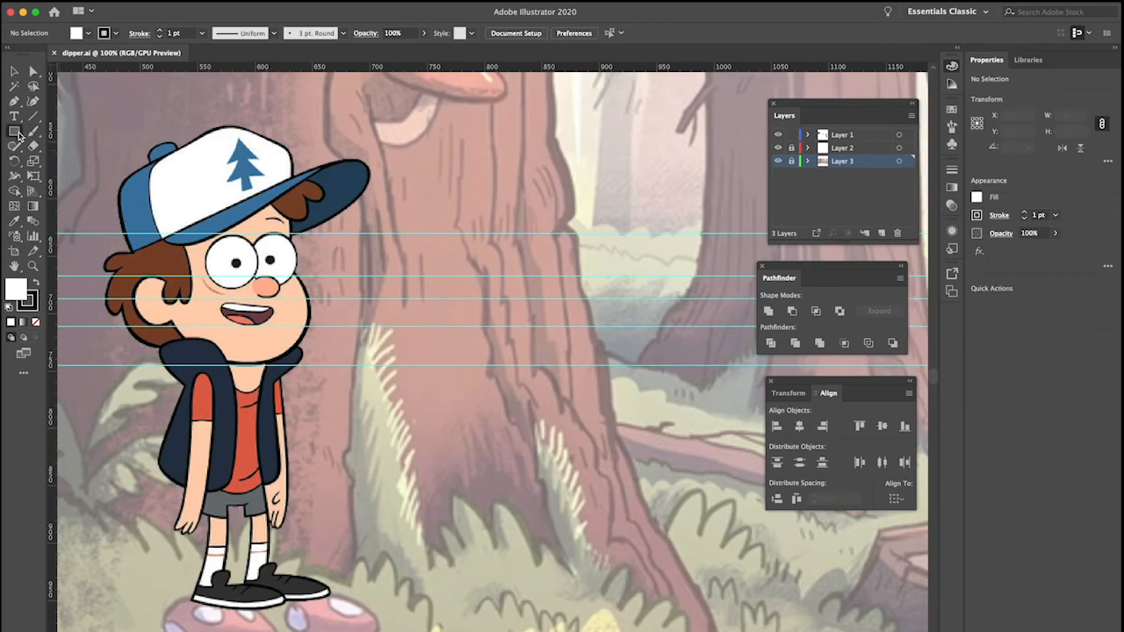
click(70, 162)
click(857, 137)
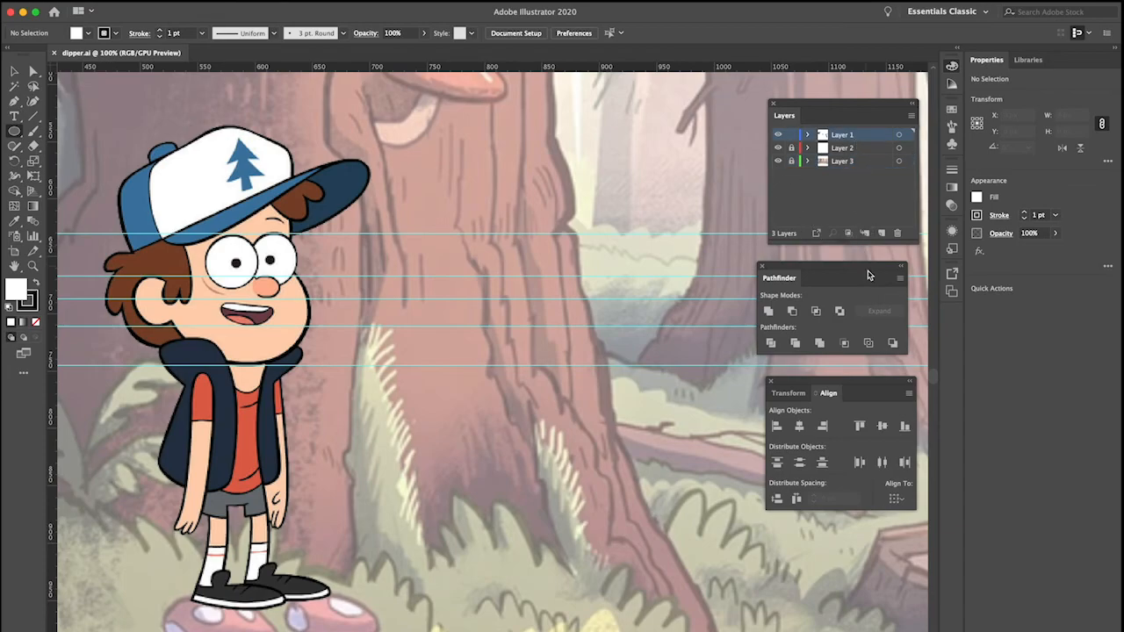
click(883, 234)
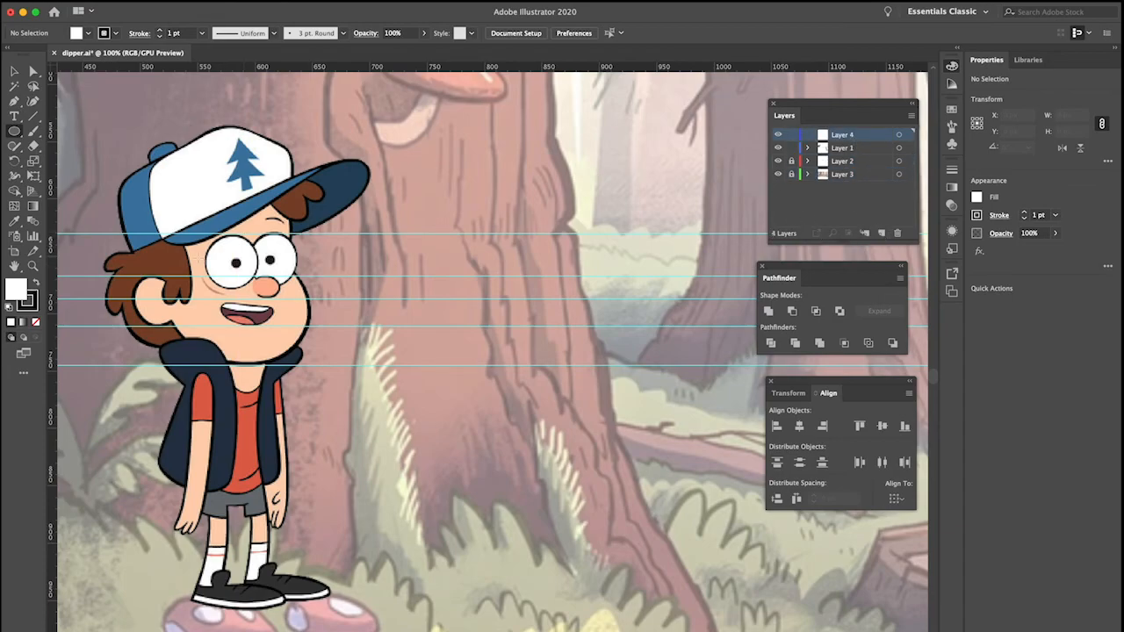
Draw a horizontal ellipse about 159 by 103 px over the lower part of the character's face
drag(138, 249, 313, 363)
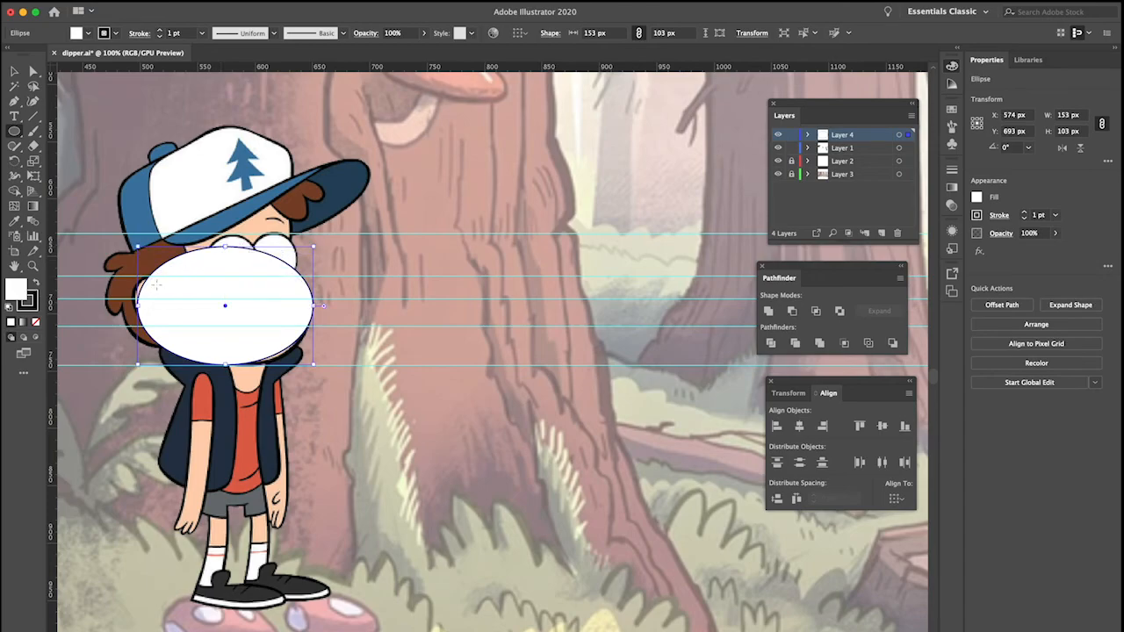
drag(138, 305, 131, 306)
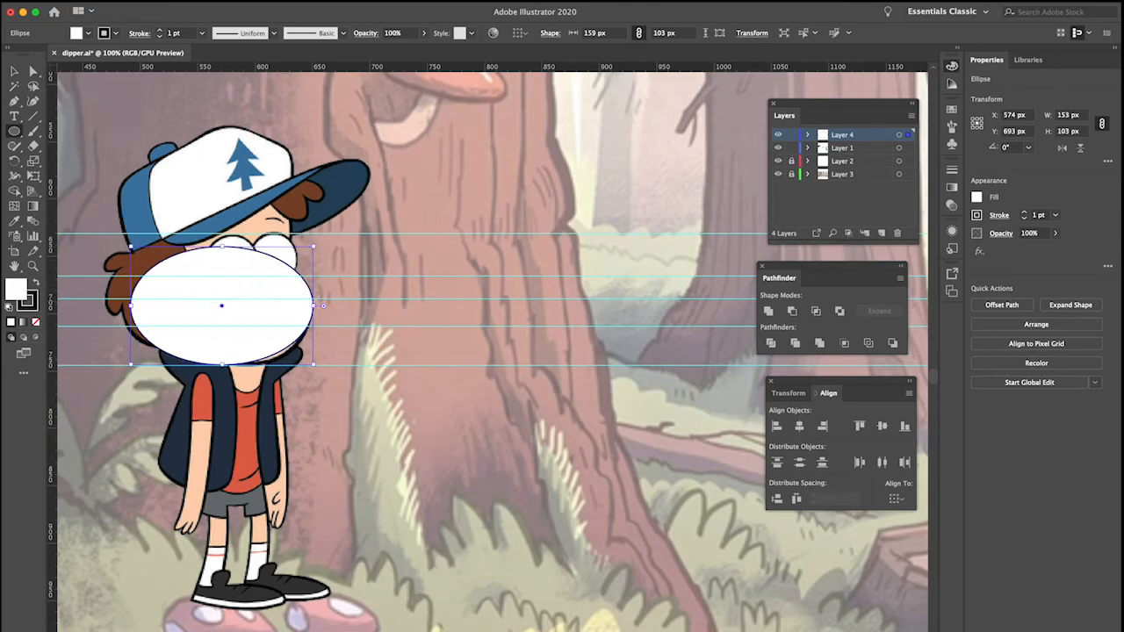
drag(265, 314, 266, 326)
key(super+z)
Give the ellipse the skin-tone fill and no stroke by sampling the character's forehead
scroll(260, 293, left, 1)
scroll(260, 292, down, 1)
scroll(260, 292, up, 1)
scroll(260, 293, left, 2)
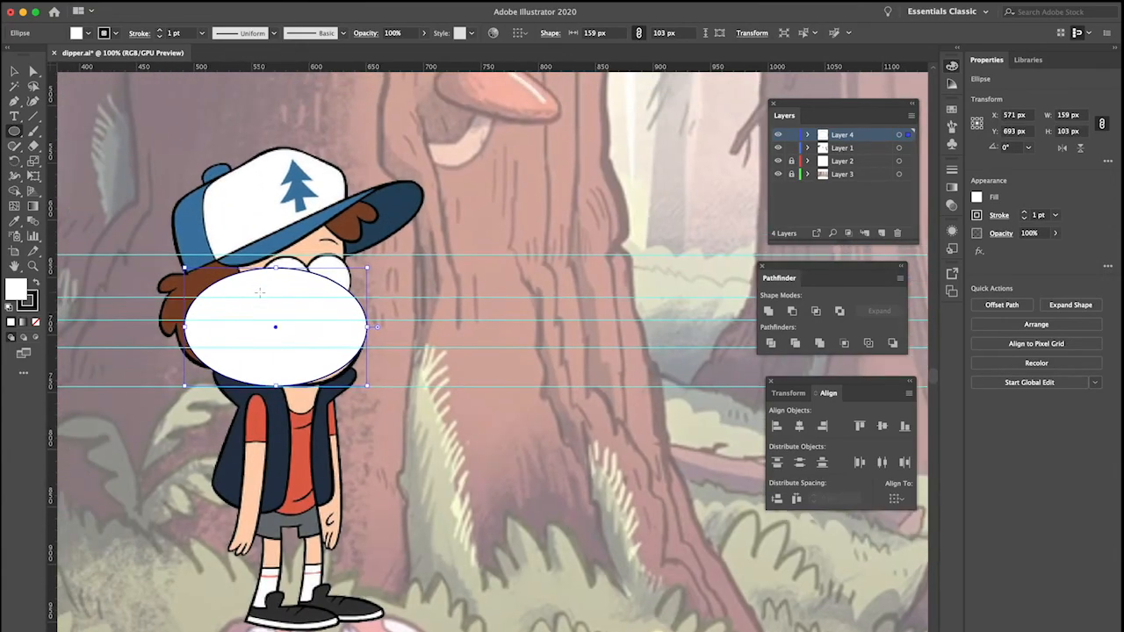
scroll(260, 292, up, 1)
scroll(260, 293, up, 2)
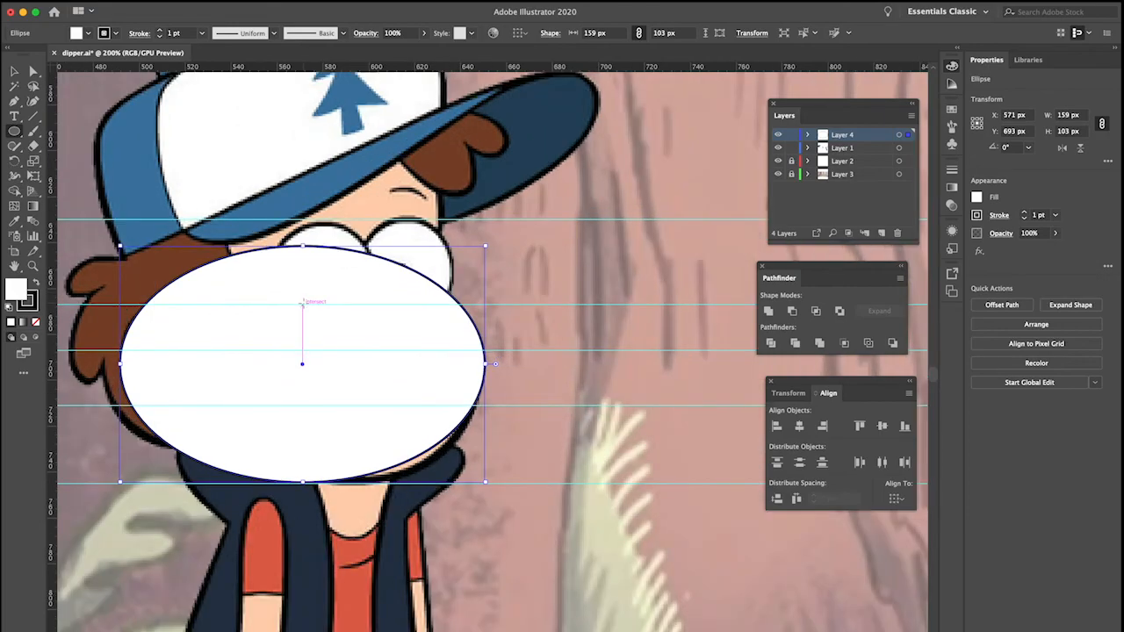
key(i)
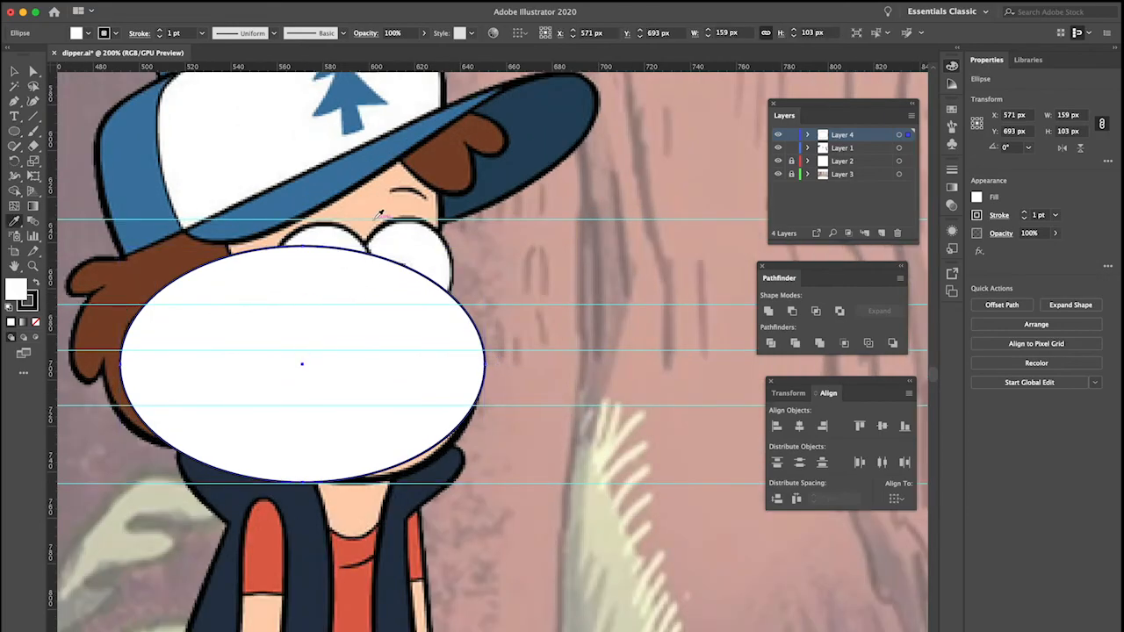
click(376, 200)
key(v)
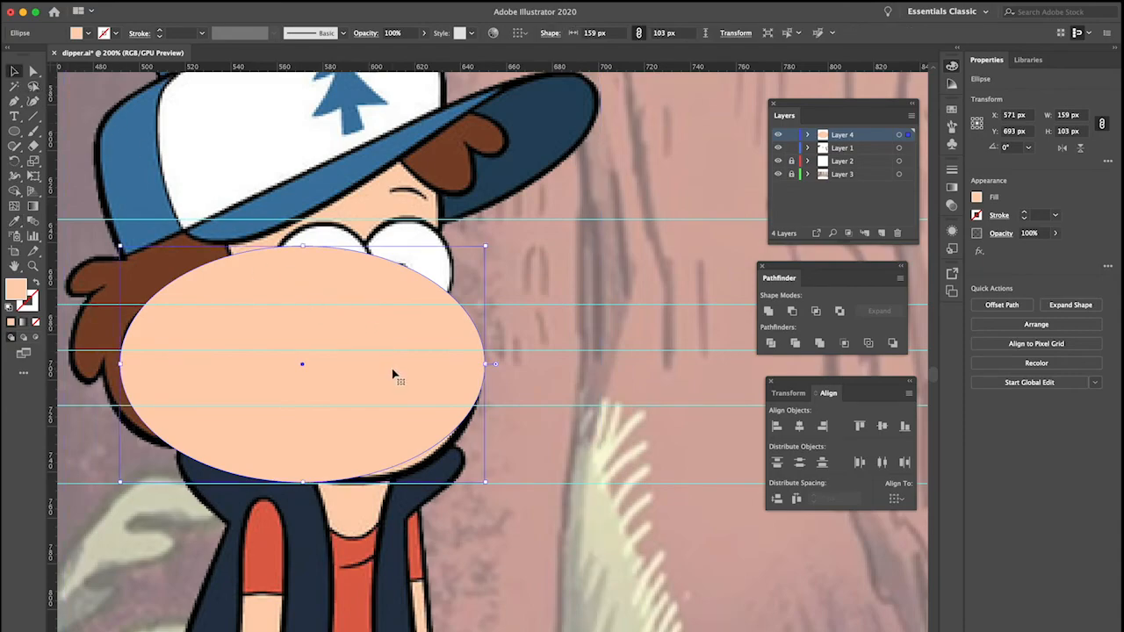
Draw a second, upright ellipse about 98 by 137 px over the forehead and cap, overlapping the first ellipse
scroll(394, 372, up, 3)
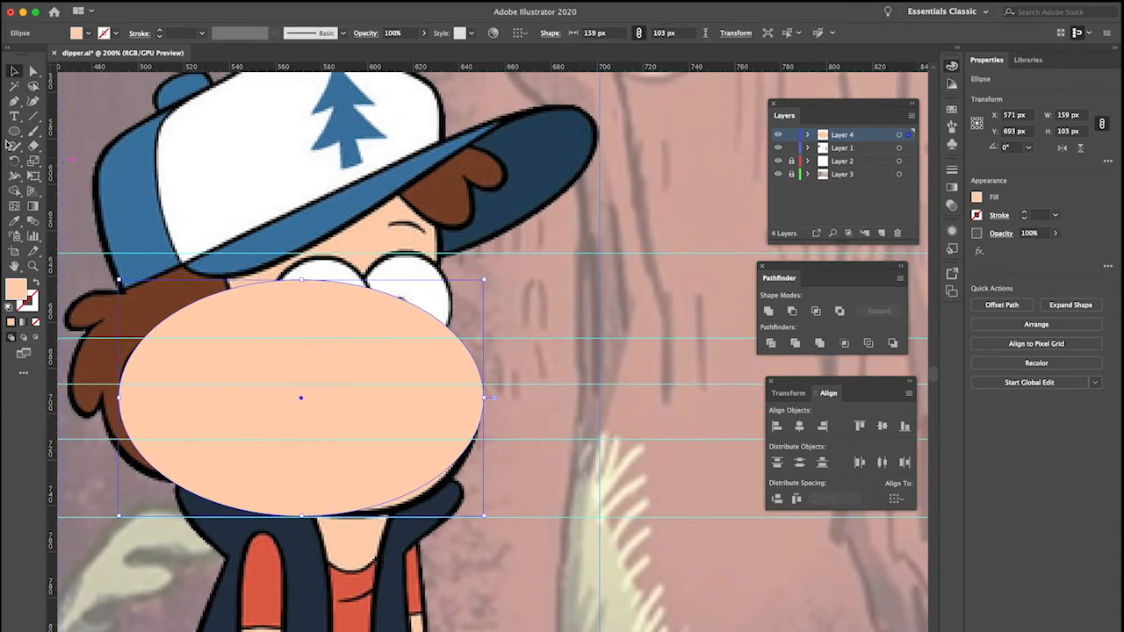
click(14, 131)
key(ctrl+shift+a)
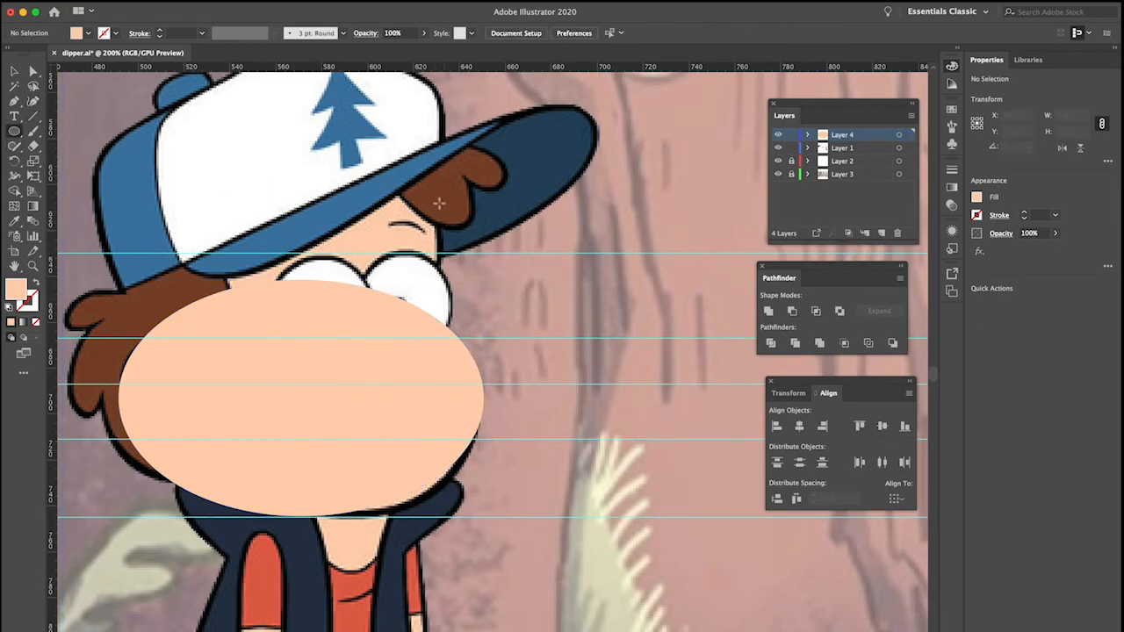
drag(439, 204, 217, 431)
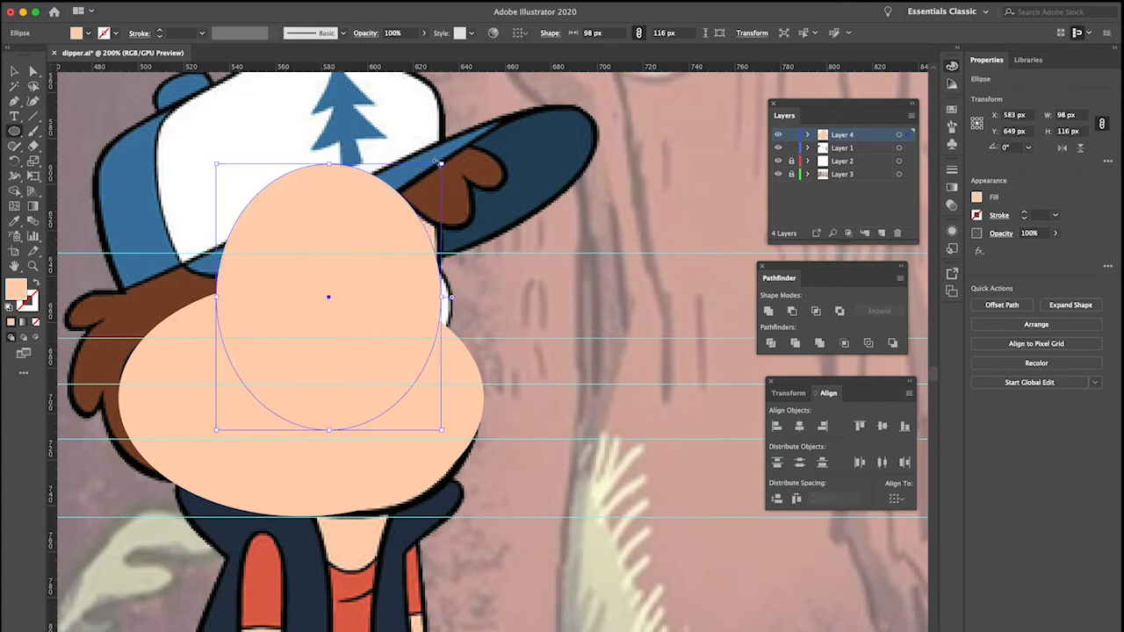
drag(441, 163, 441, 115)
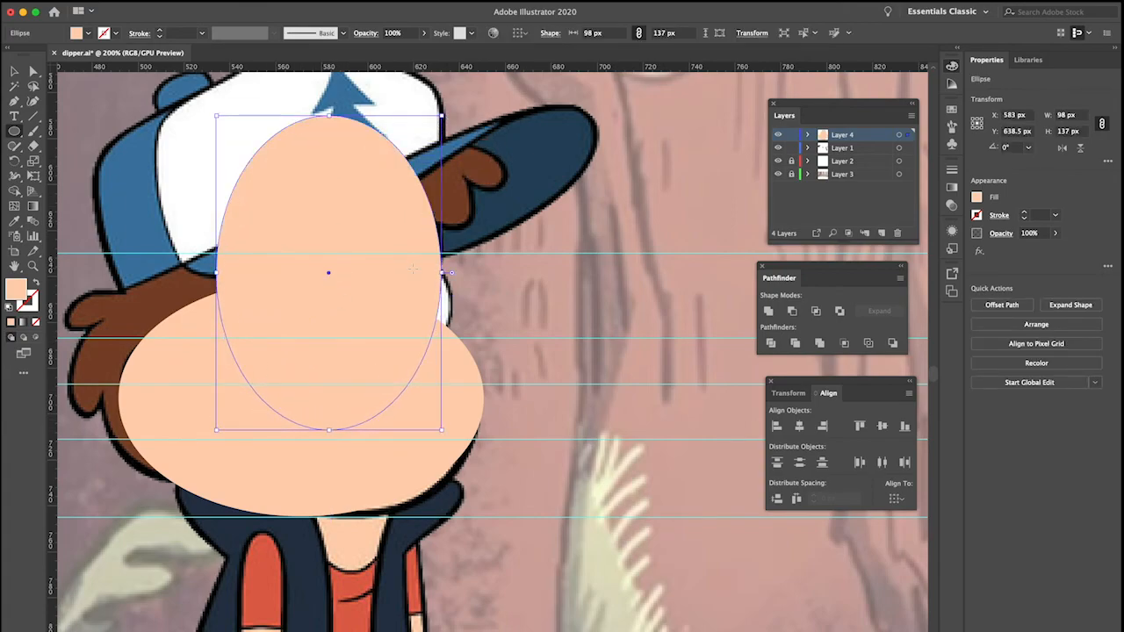
Resize the upright ellipse to about 112 by 129 px and shift it to fit the upper head
click(14, 71)
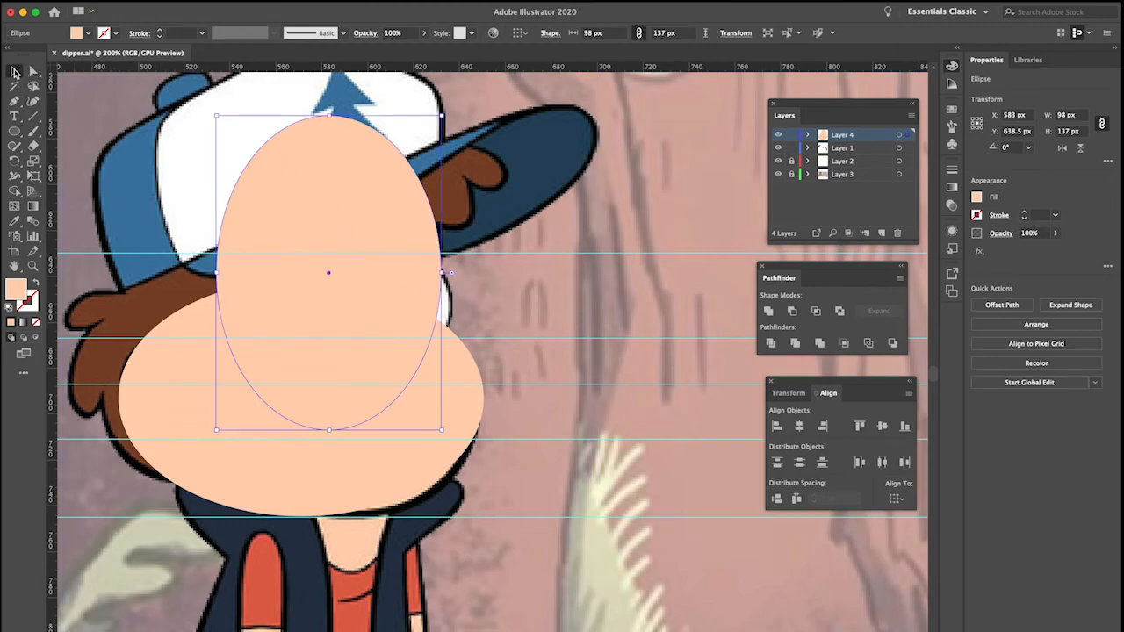
drag(246, 150, 147, 169)
drag(281, 225, 407, 219)
drag(213, 263, 180, 264)
mouse_move(316, 239)
mouse_down()
mouse_move(326, 239)
mouse_move(317, 237)
mouse_up()
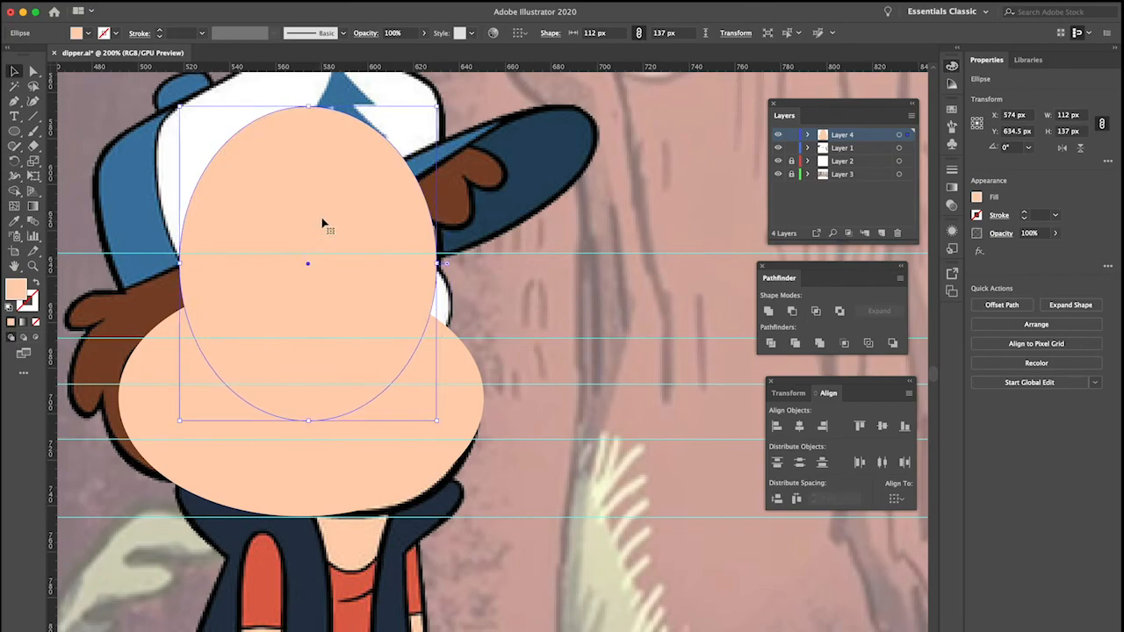
drag(308, 107, 309, 125)
drag(333, 186, 339, 186)
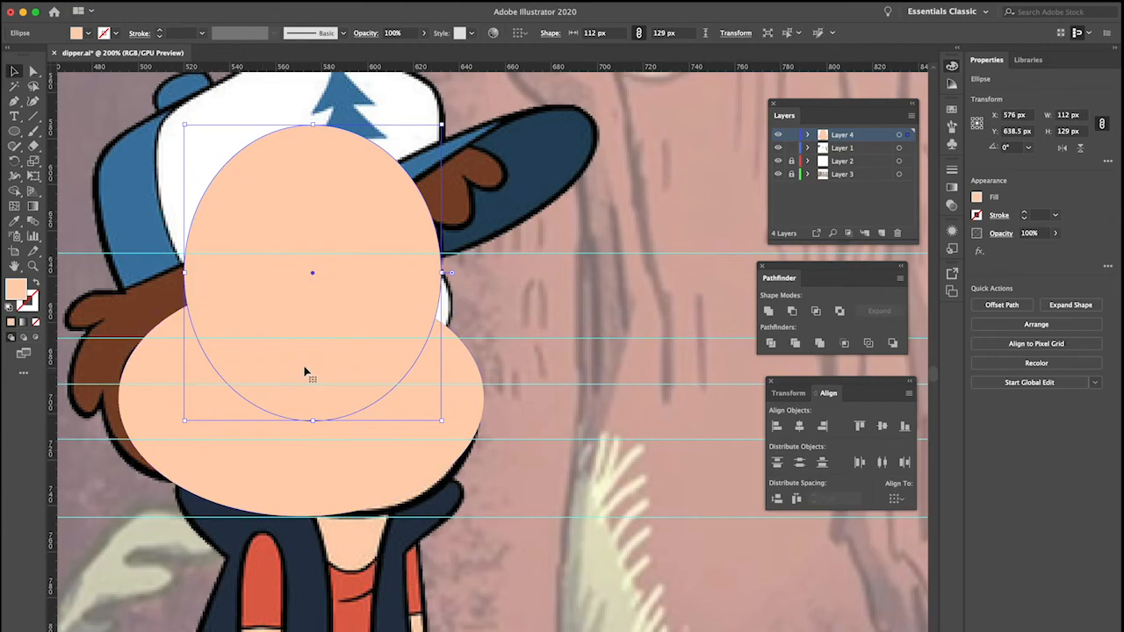
Fine-tune the lower ellipse to about 158.5 by 105.5 px so it matches the jaw
click(434, 435)
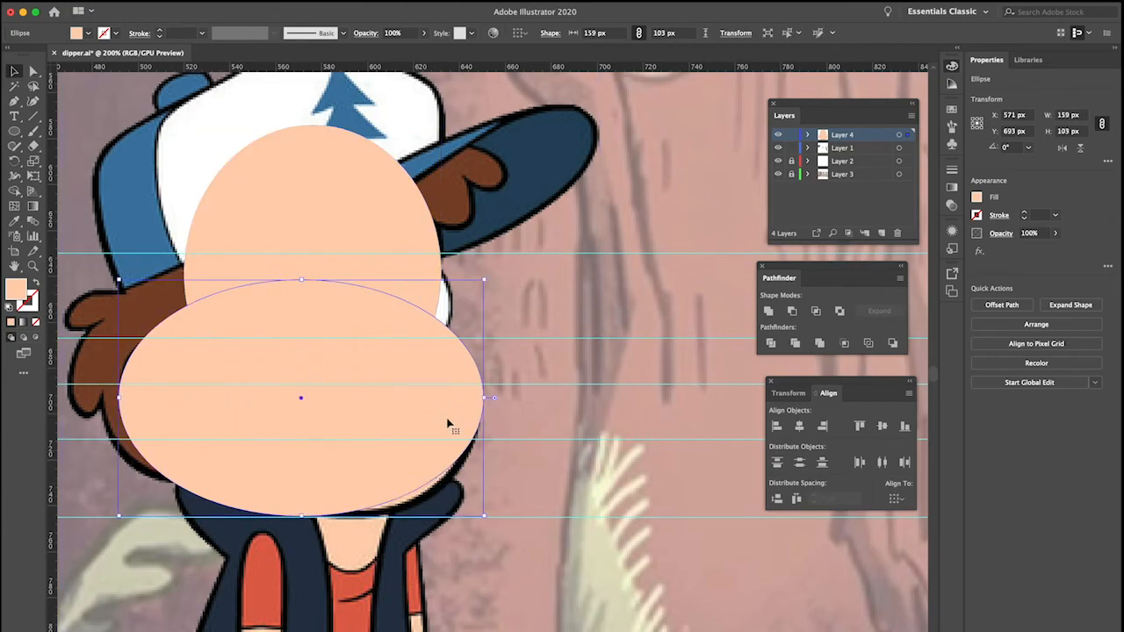
drag(301, 520, 302, 522)
drag(486, 402, 483, 401)
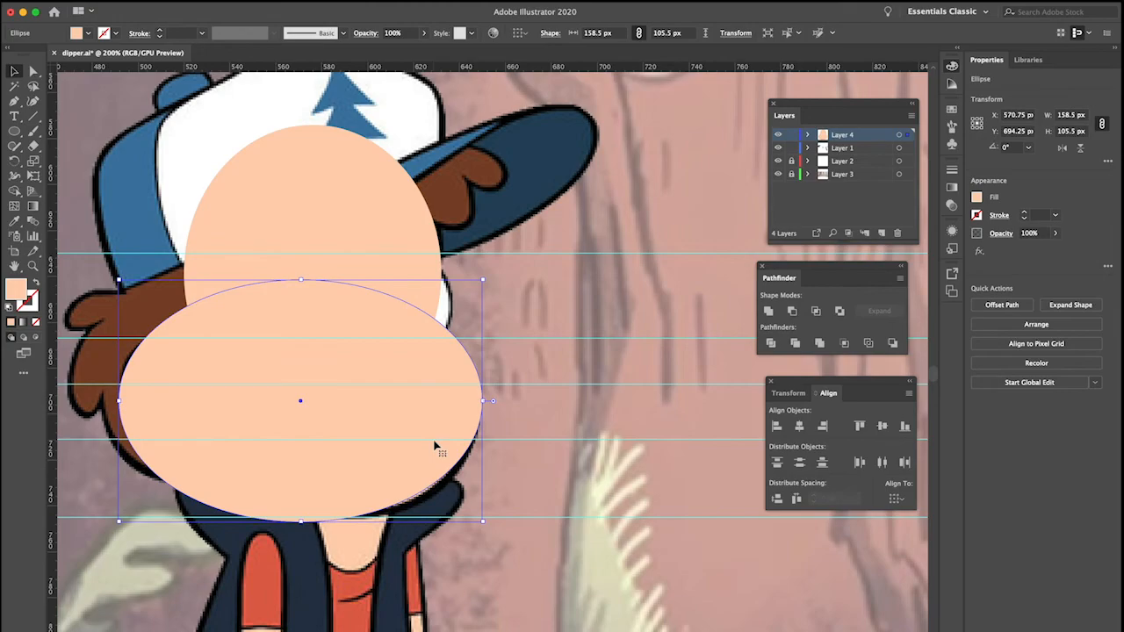
Select both ellipses and move them off the character onto the tree trunk beside it
key(a)
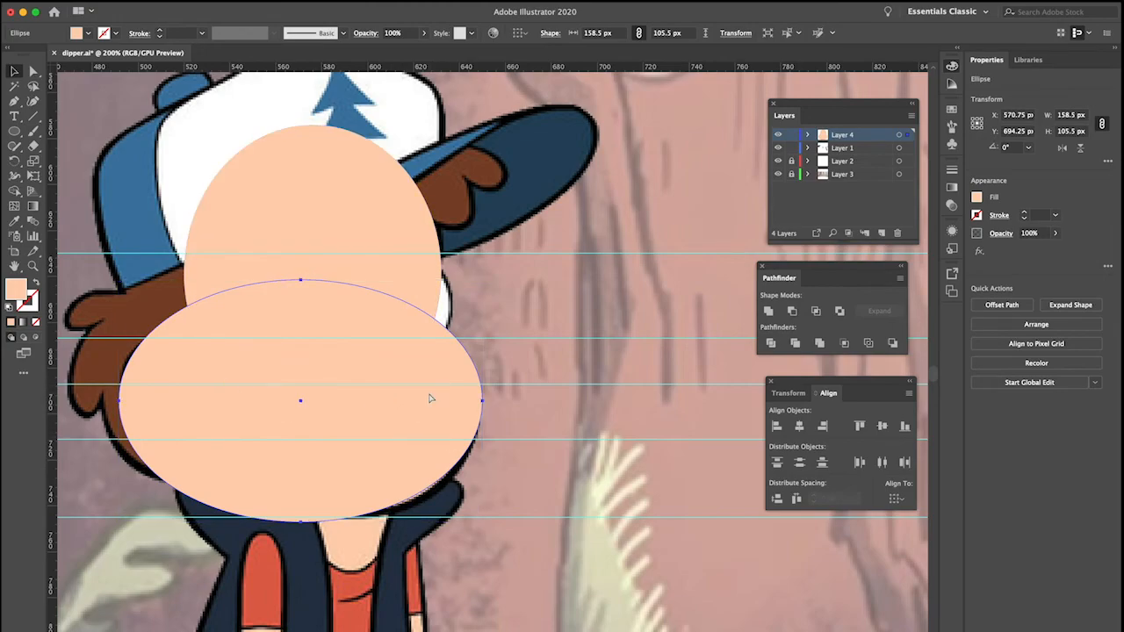
scroll(430, 399, right, 1)
scroll(430, 398, up, 2)
scroll(430, 398, down, 4)
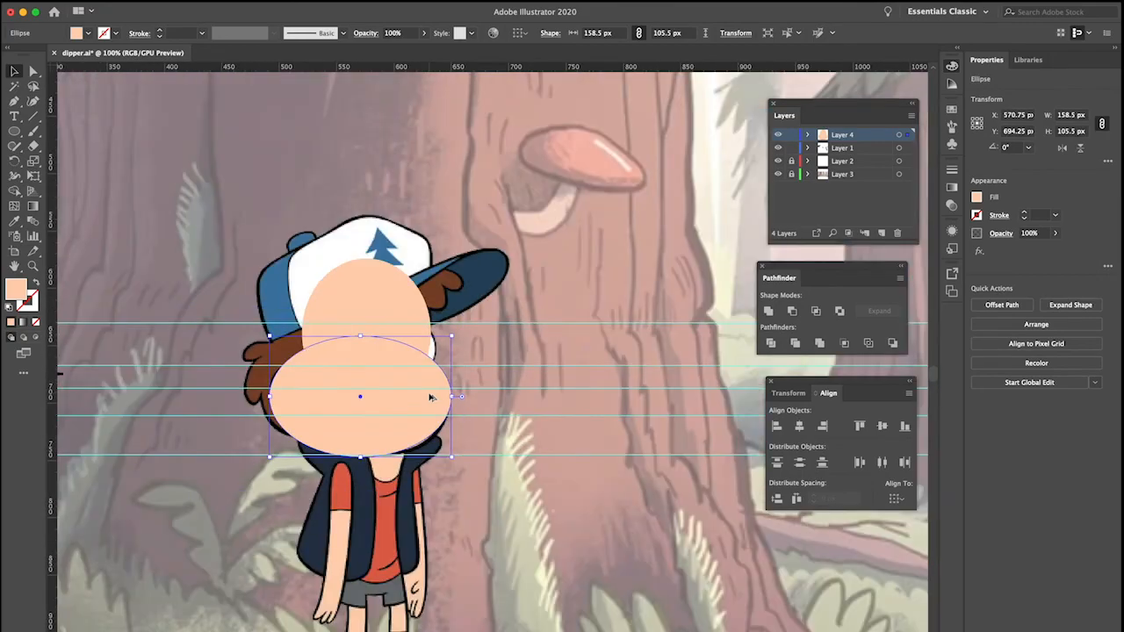
scroll(430, 398, down, 2)
scroll(430, 398, up, 2)
click(367, 284)
shift+click(377, 396)
drag(384, 355, 632, 355)
scroll(577, 346, left, 1)
scroll(575, 345, down, 1)
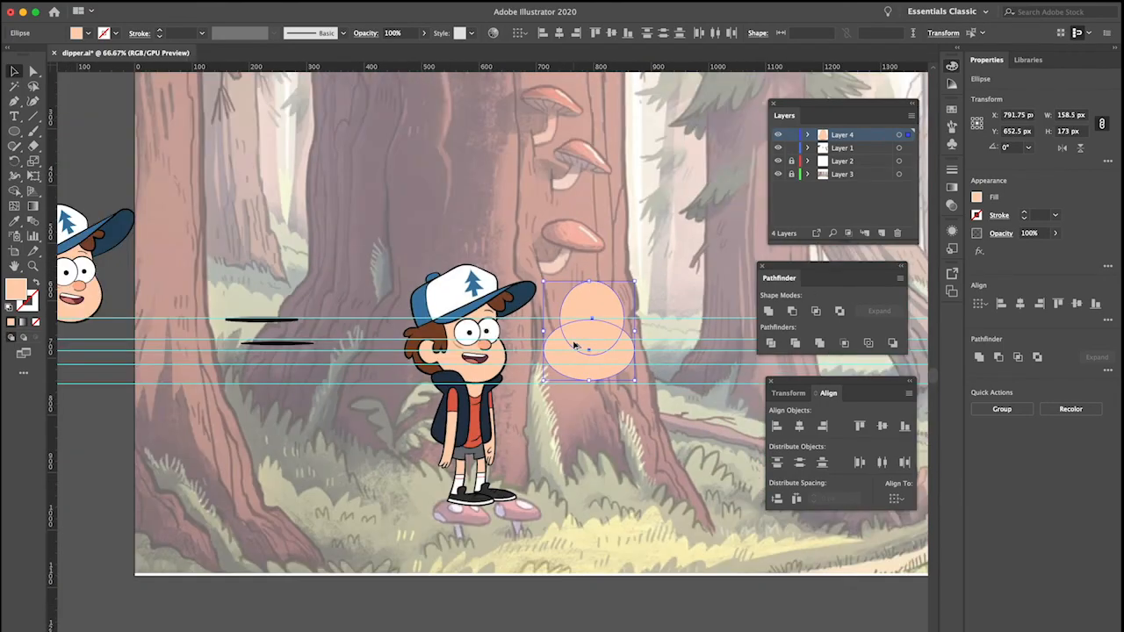
Unite the two overlapping ellipses into a single head shape with the Pathfinder
scroll(575, 346, up, 2)
scroll(577, 343, right, 3)
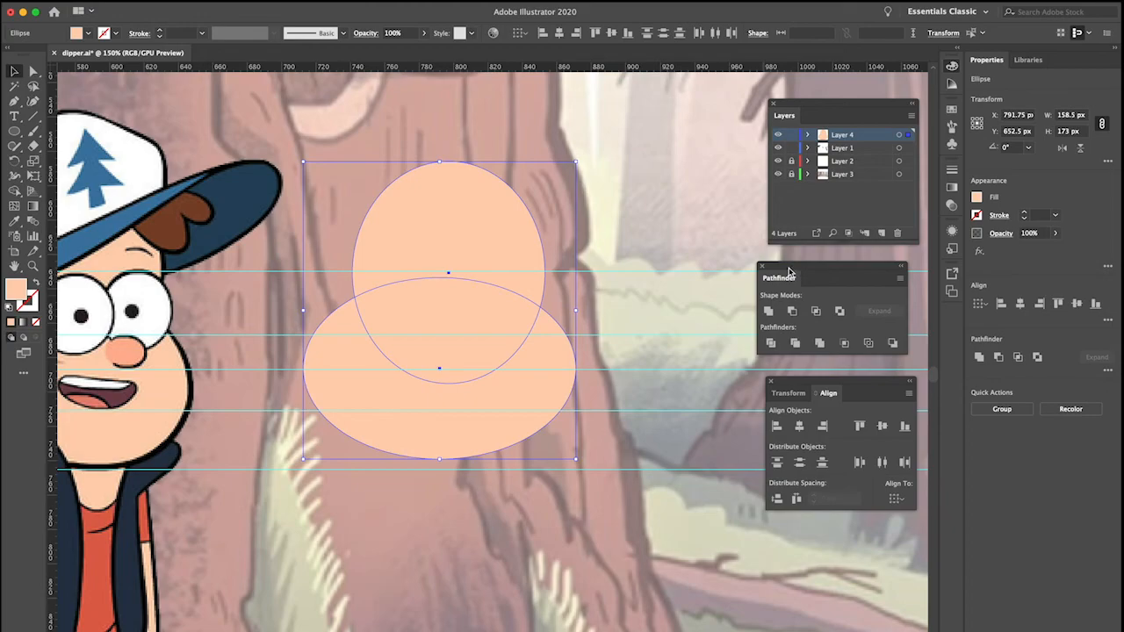
click(303, 2)
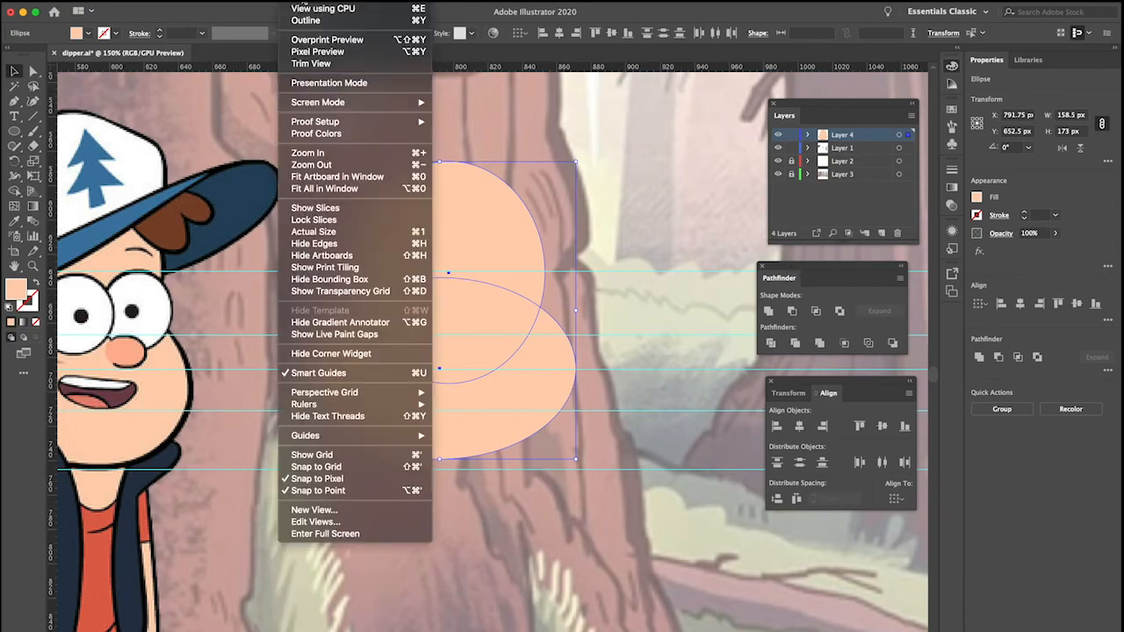
mouse_move(325, 2)
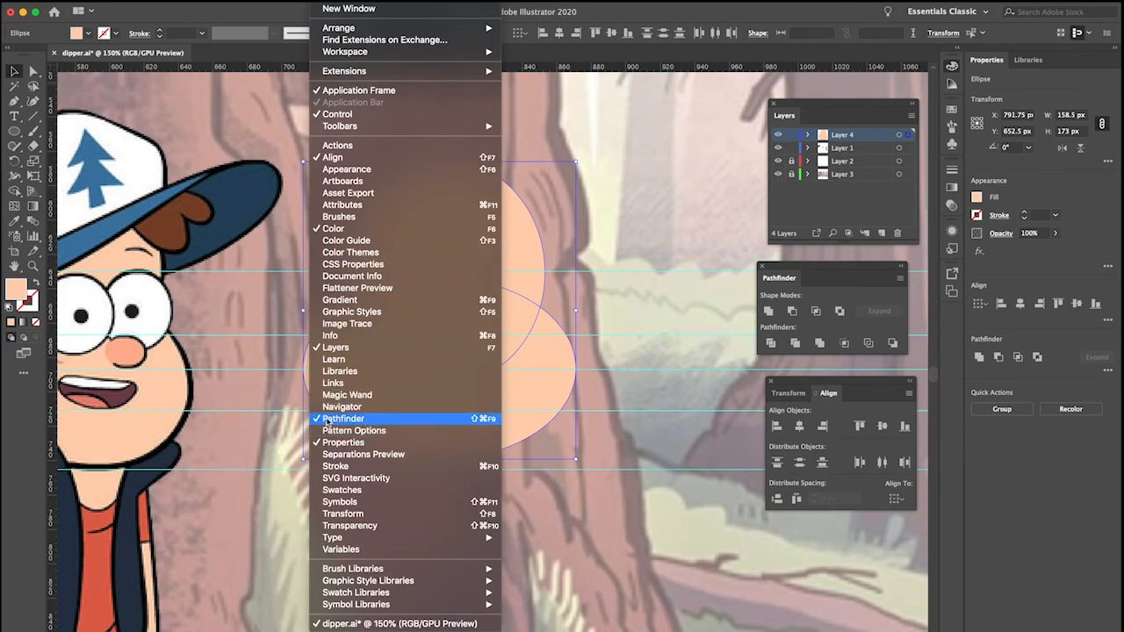
click(634, 264)
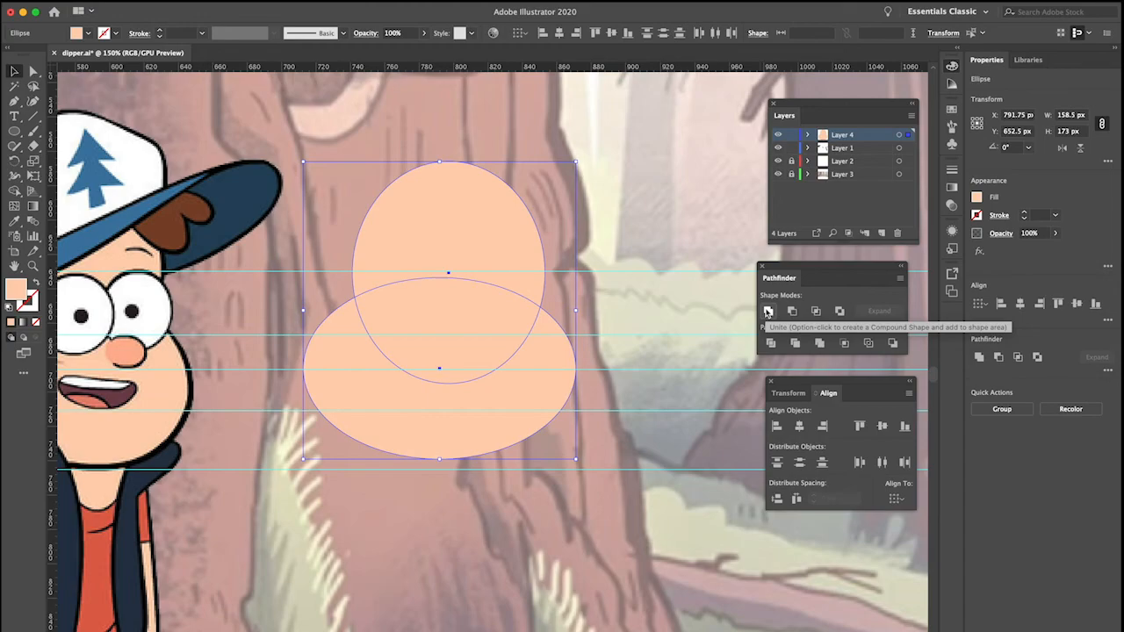
click(767, 312)
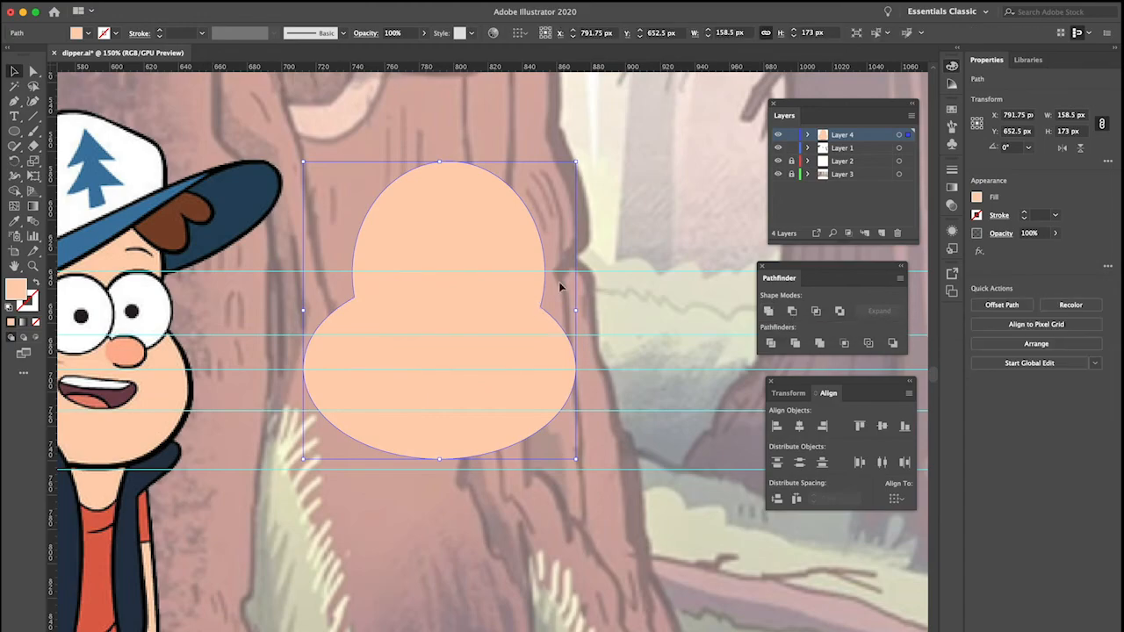
click(640, 302)
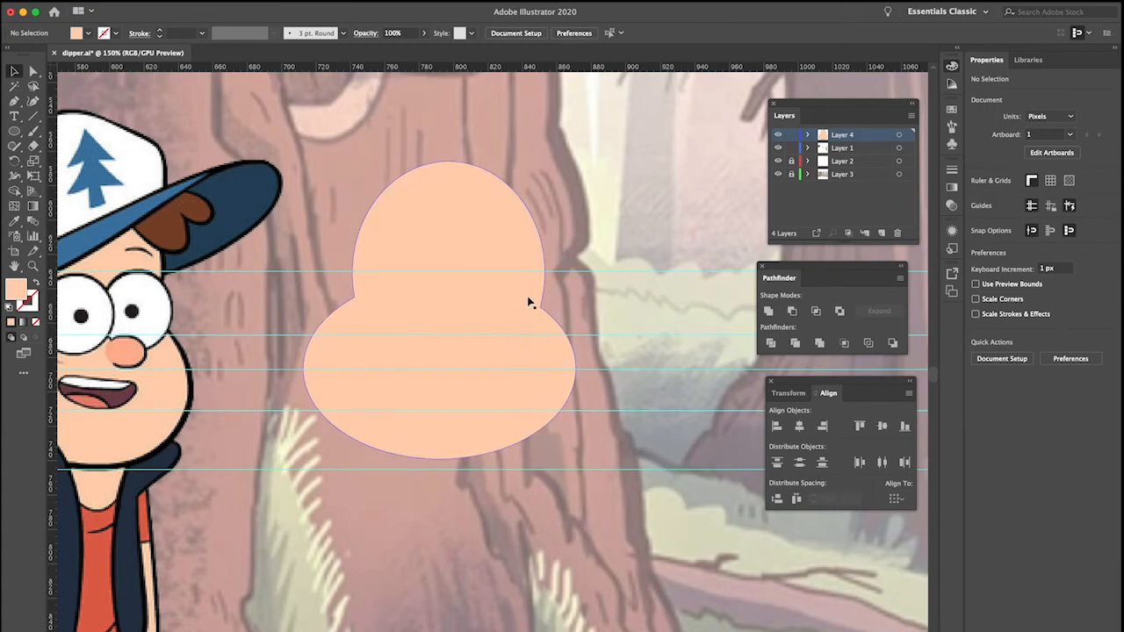
Give the united head shape a black 5 pt stroke
click(452, 291)
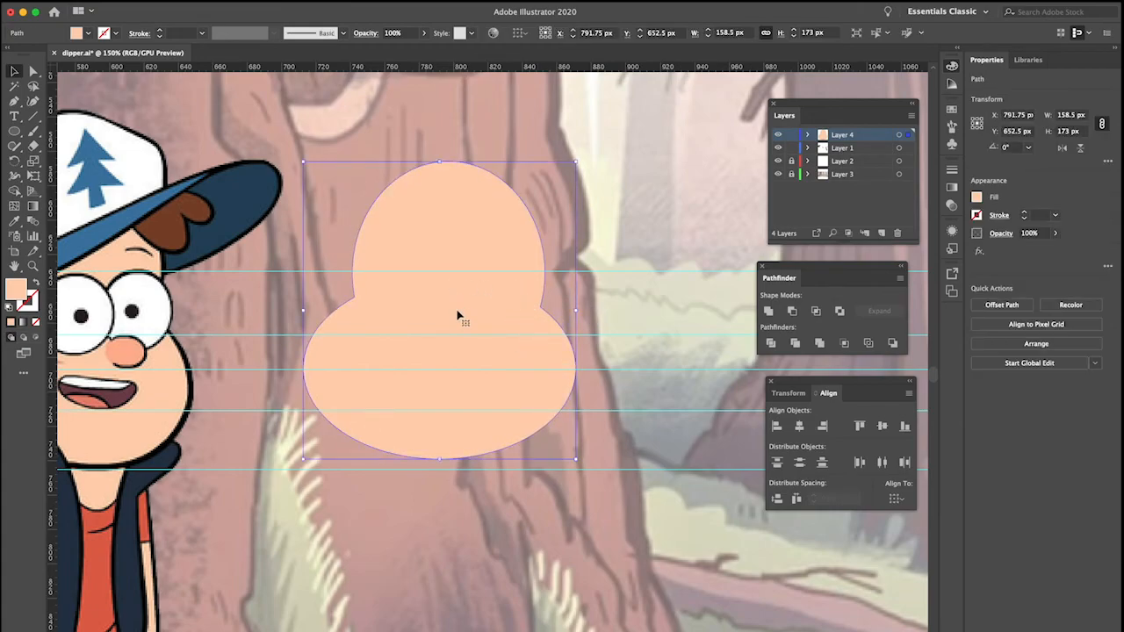
click(109, 33)
click(36, 56)
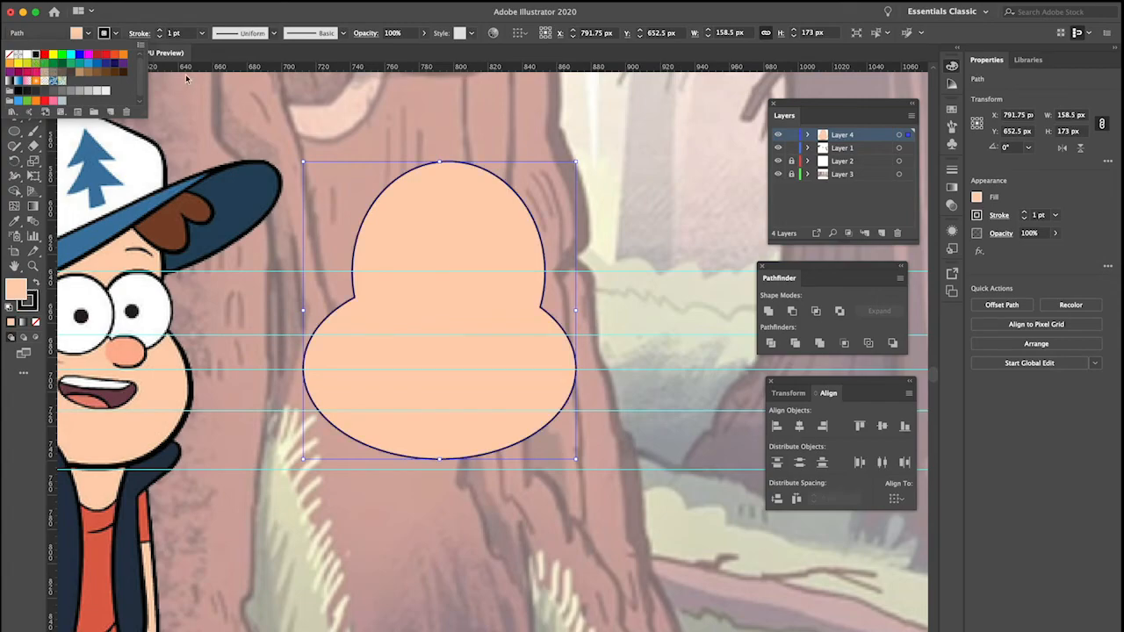
click(204, 36)
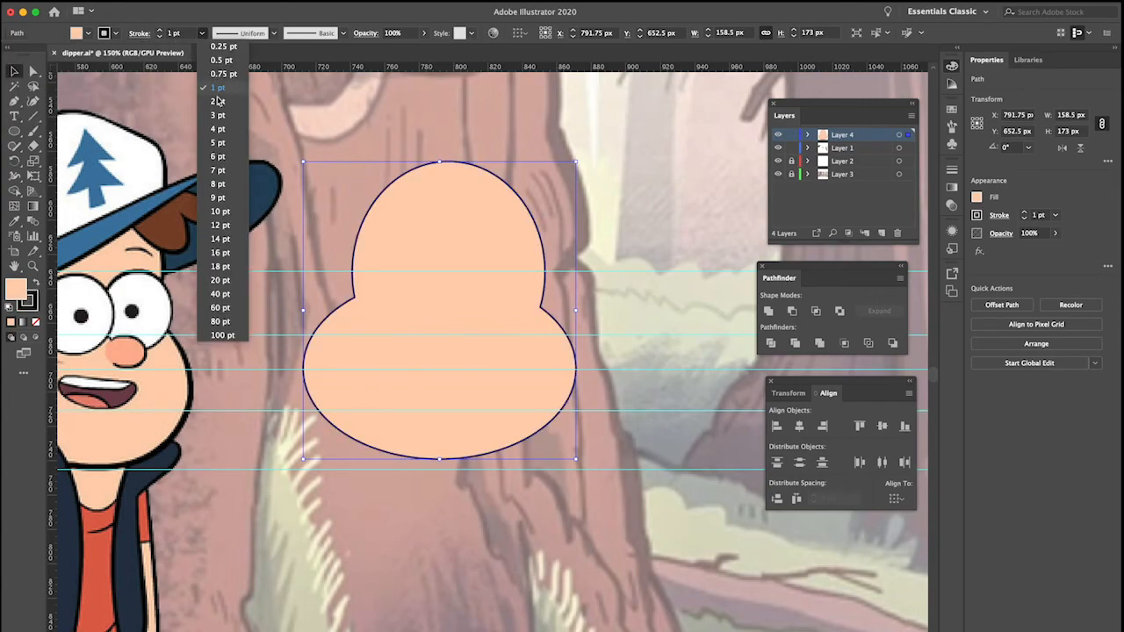
click(227, 143)
Try the arched width profile on the head outline and replace it with Width Profile 1
click(272, 34)
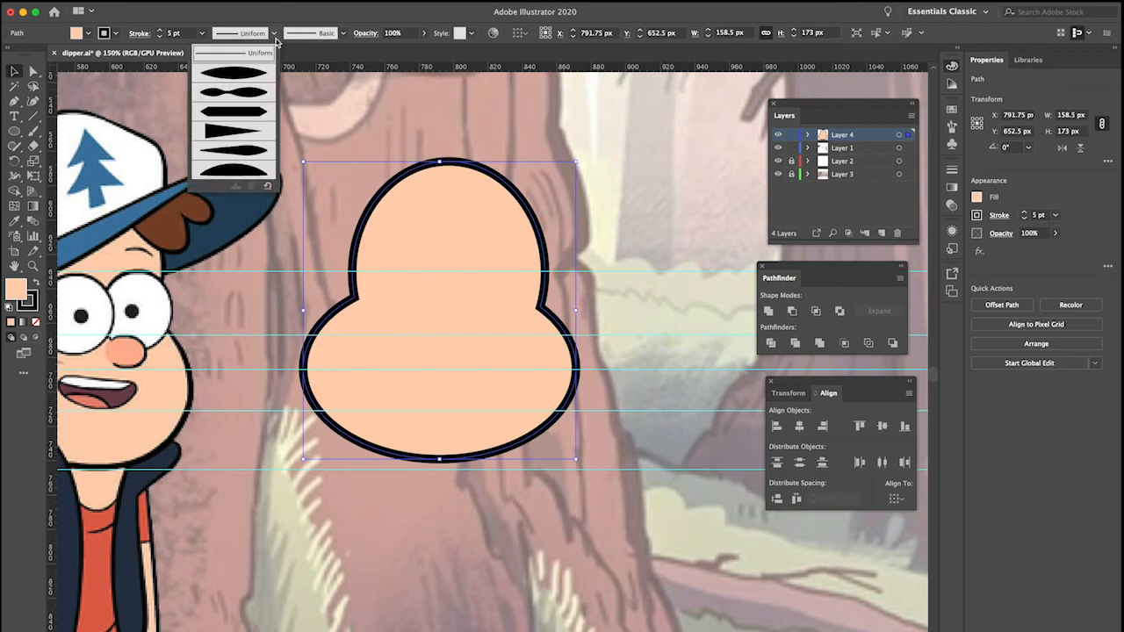
click(247, 170)
scroll(258, 105, down, 2)
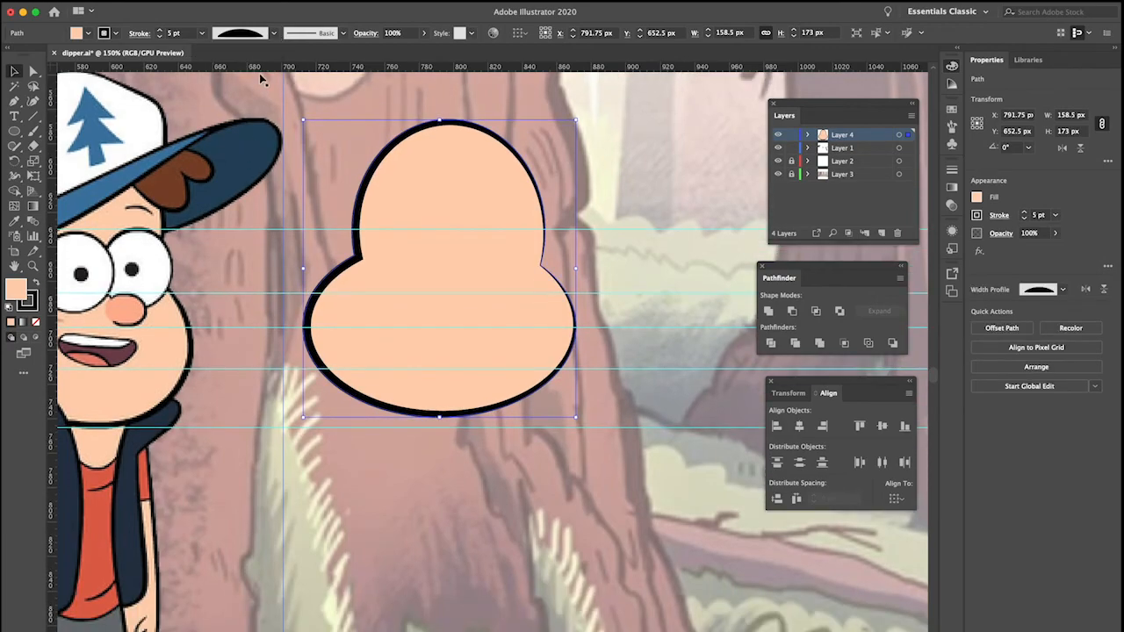
click(272, 34)
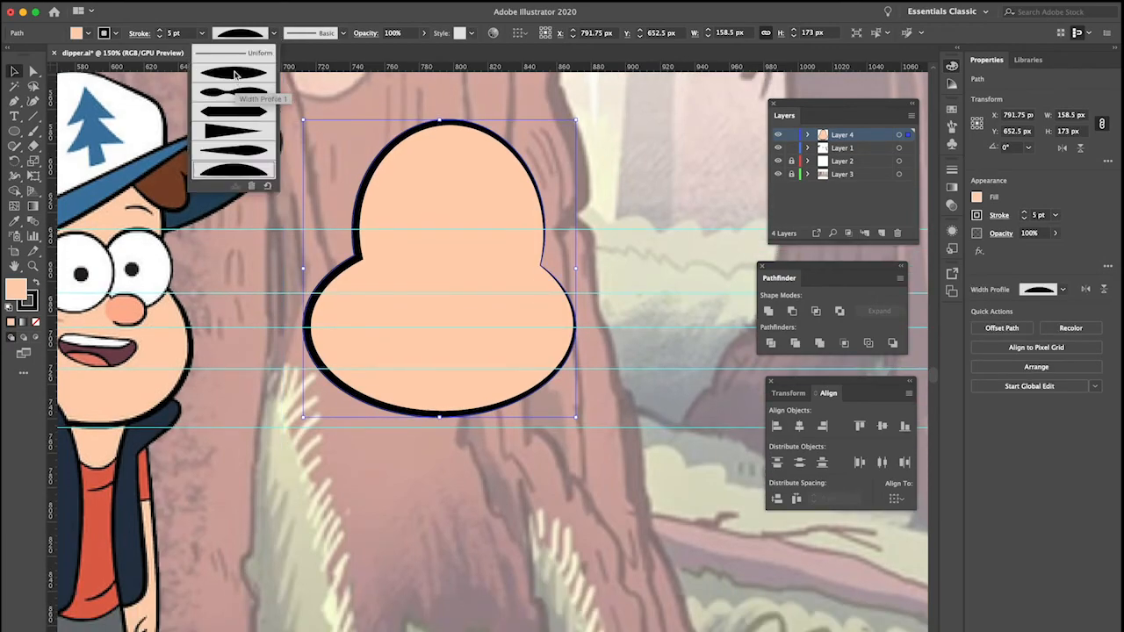
click(237, 74)
scroll(484, 255, up, 3)
scroll(483, 255, right, 2)
scroll(484, 259, left, 1)
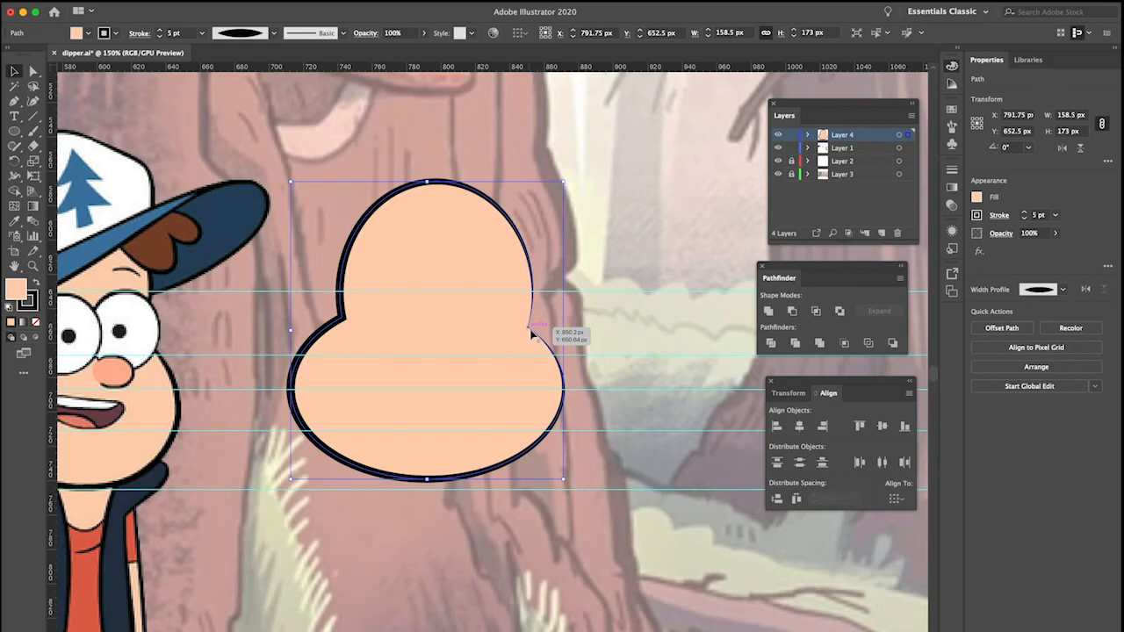
Cut the head outline with the Scissors tool at the lower-left jaw and near the crown's upper left
key(c)
scroll(337, 412, left, 6)
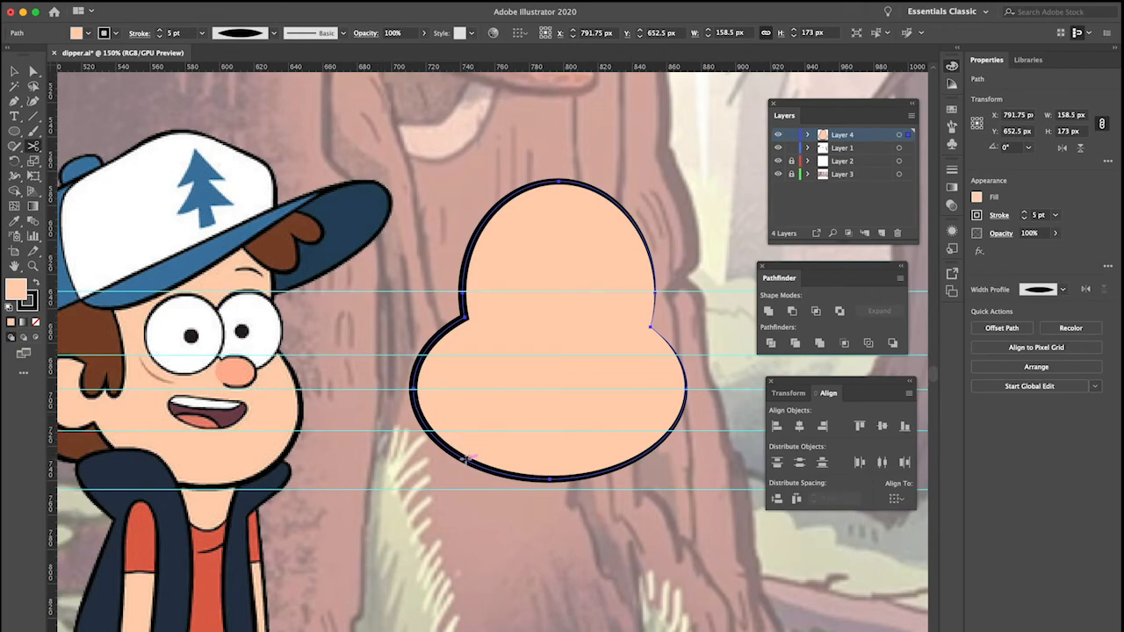
click(467, 459)
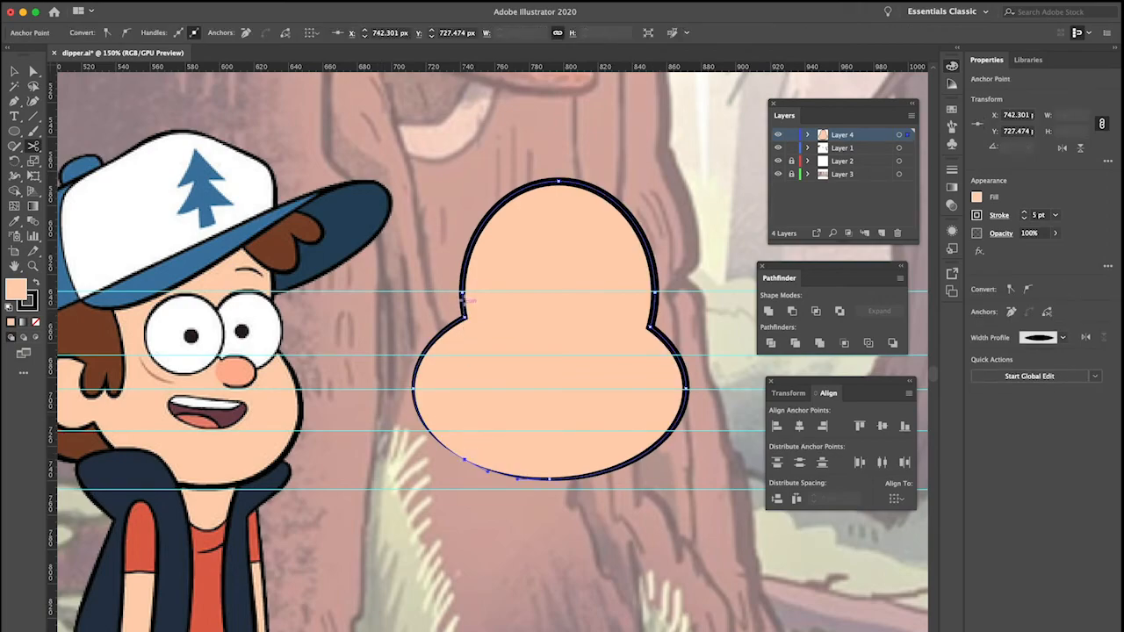
click(534, 186)
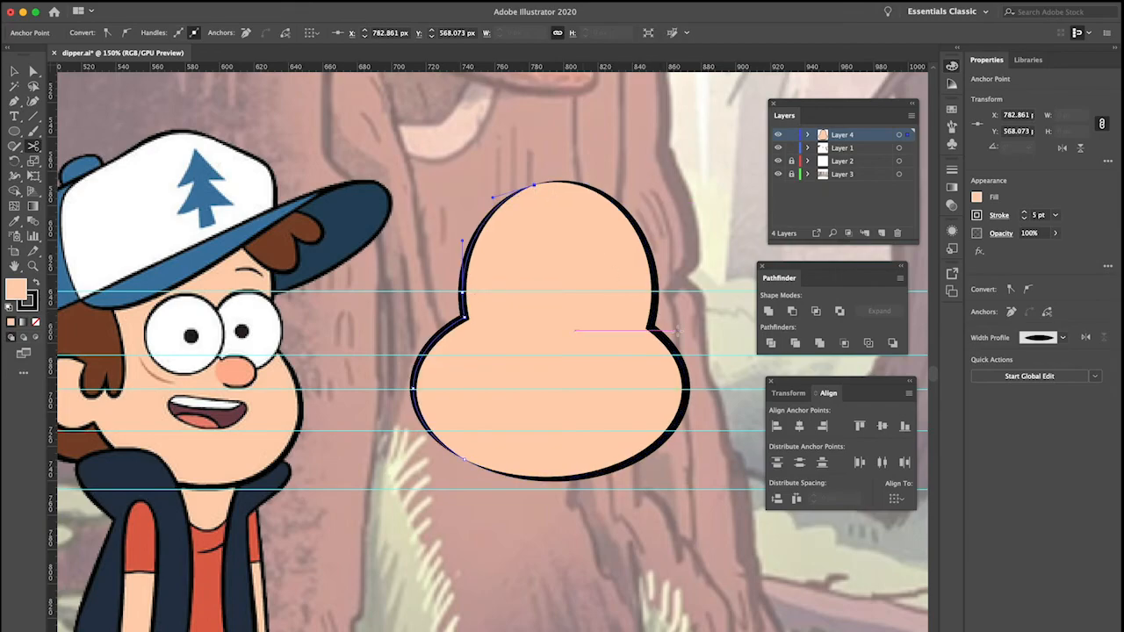
Try deleting the larger right-hand piece of the cut head, and undo the deletion
key(v)
click(535, 396)
key(Delete)
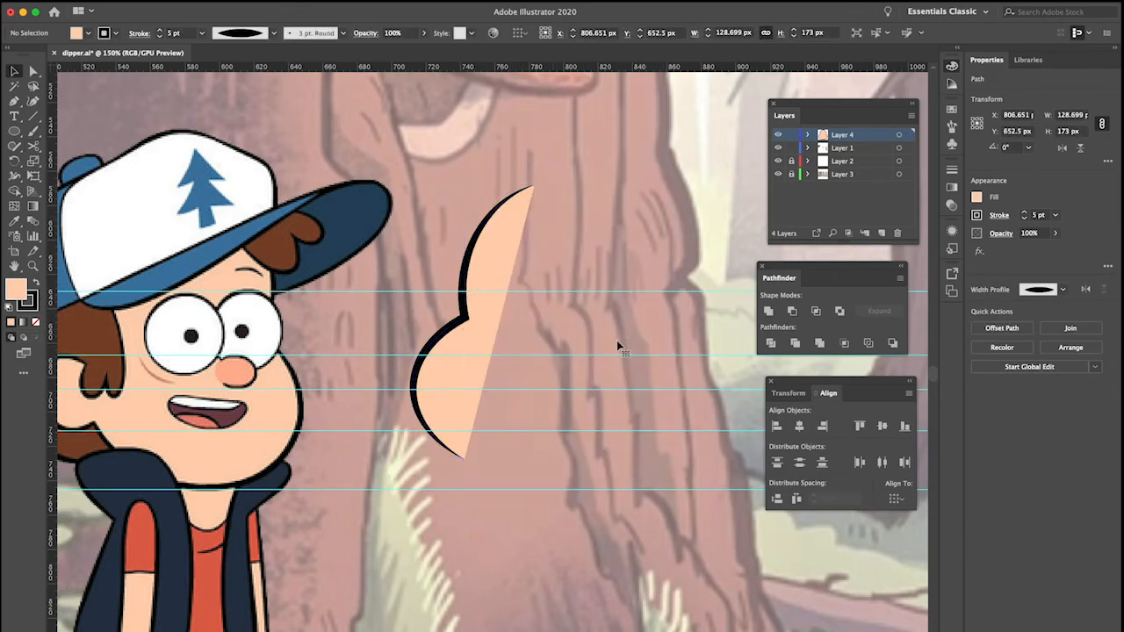
scroll(629, 332, right, 1)
key(ctrl+z)
Delete the smaller left-hand piece of the cut head shape
click(451, 381)
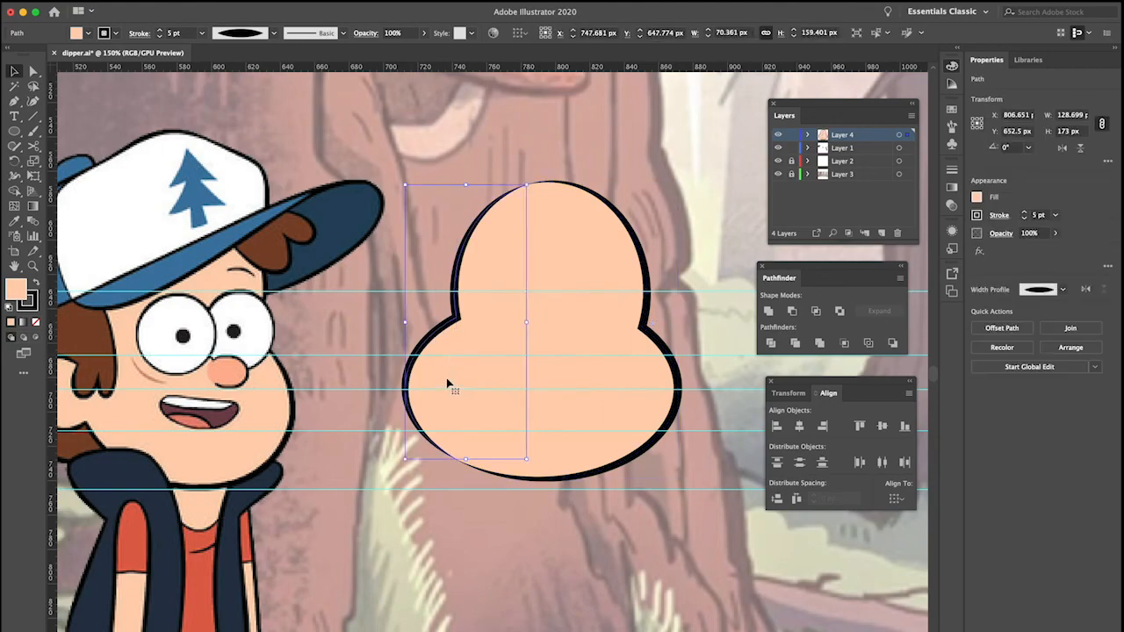
key(Delete)
scroll(484, 344, right, 2)
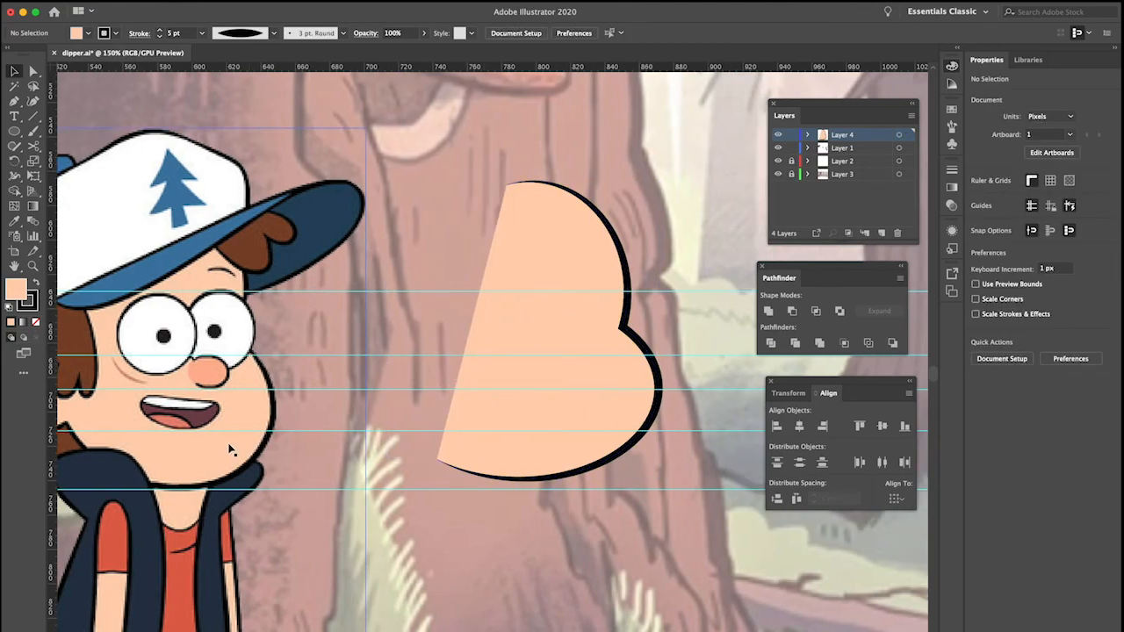
Move the remaining head piece right and slightly down to about X 830, Y 656.5 px
drag(541, 477, 569, 484)
scroll(562, 469, down, 2)
scroll(562, 470, right, 2)
drag(575, 441, 585, 442)
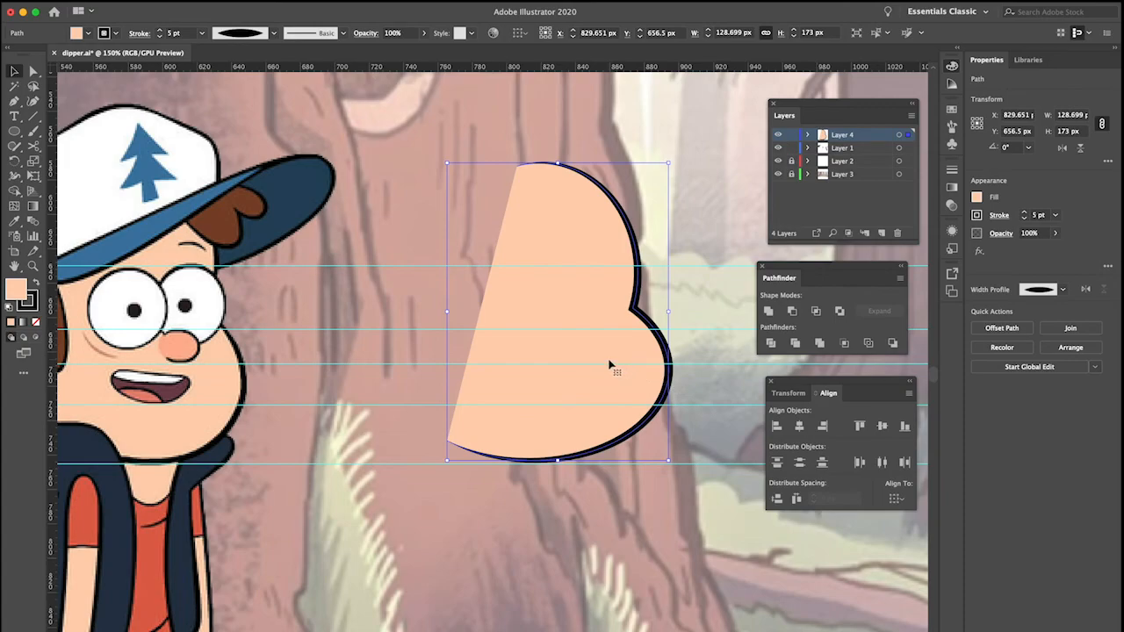
scroll(499, 384, left, 3)
scroll(503, 383, up, 1)
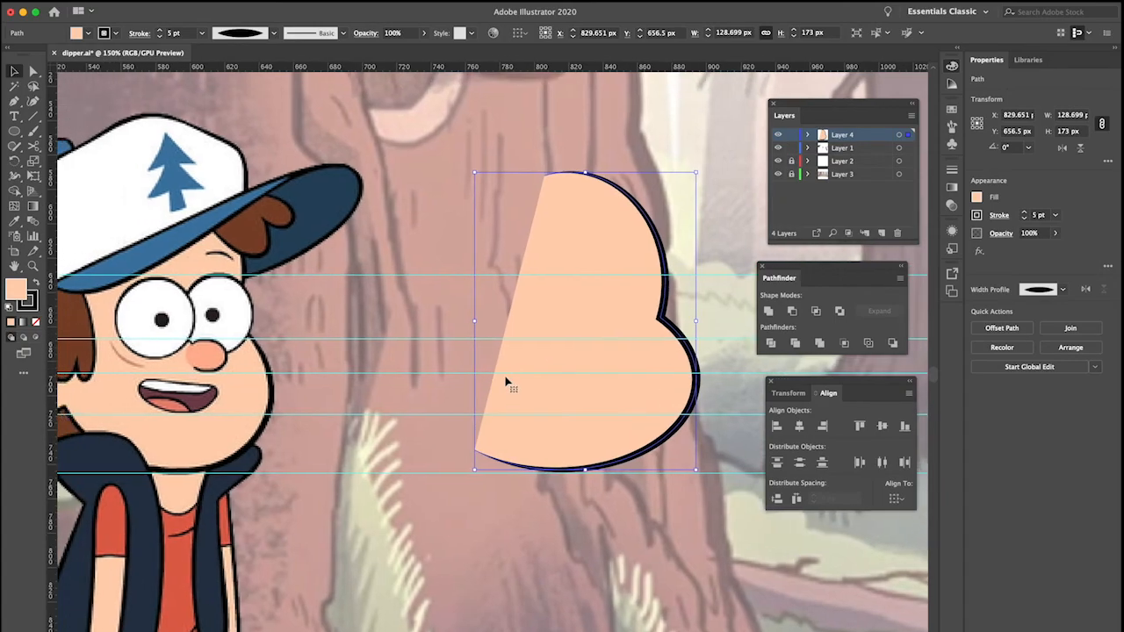
scroll(506, 382, right, 7)
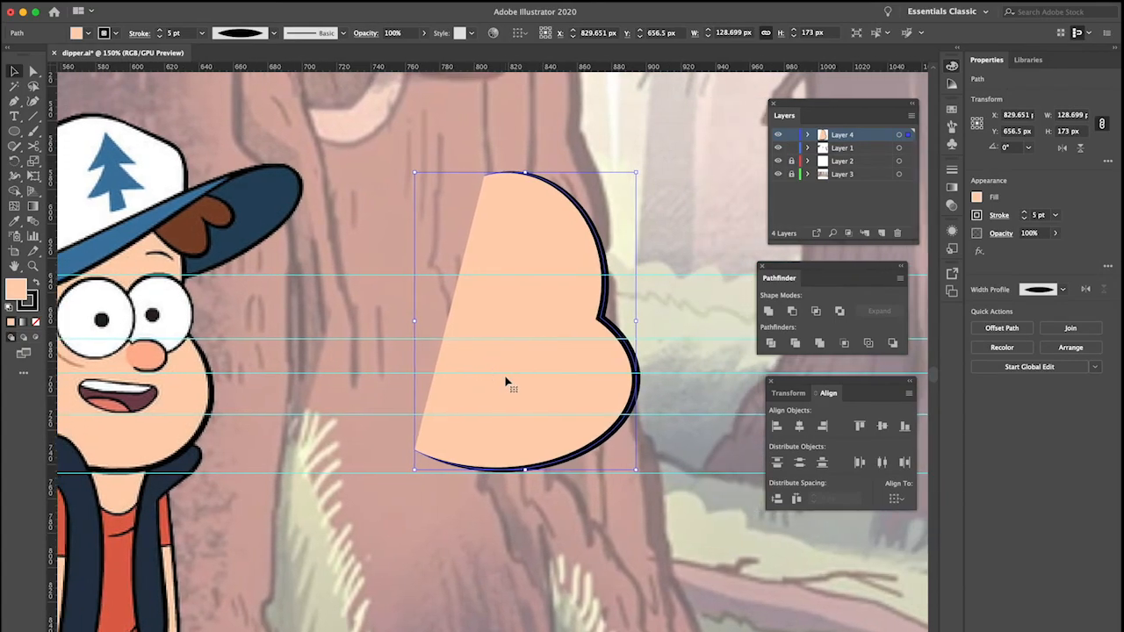
scroll(506, 382, left, 4)
Draw an eye ellipse of about 41 by 45 px, compare it with the reference eye, and place it beside the head's right-hand notch
click(14, 130)
drag(522, 297, 601, 374)
key(v)
drag(571, 326, 230, 311)
drag(232, 308, 632, 307)
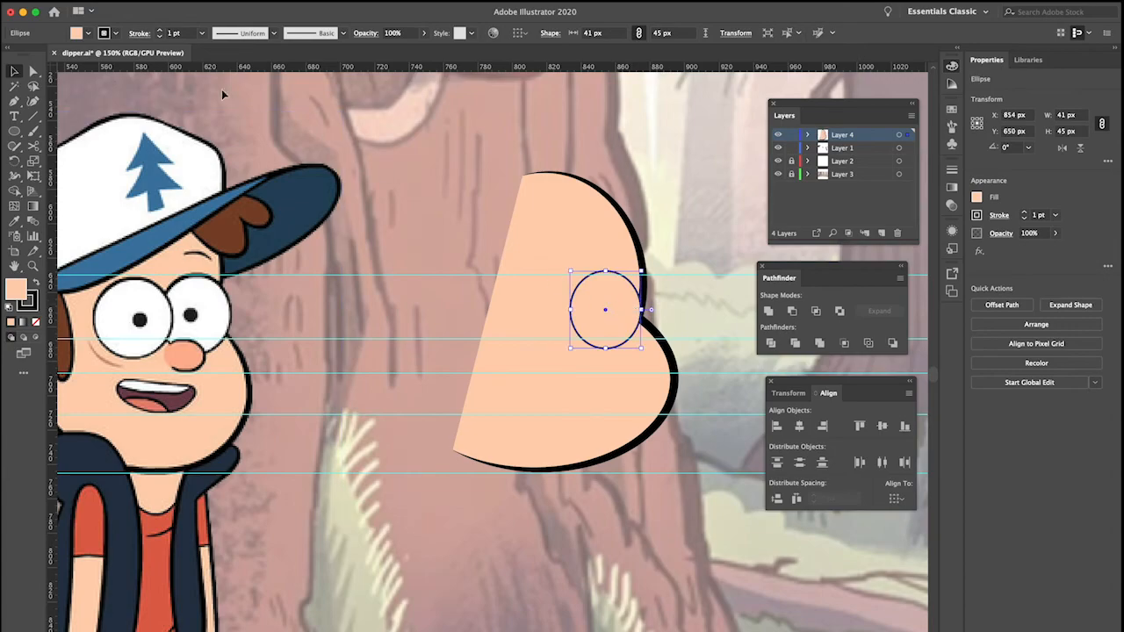
Fill the eye ellipse white and give it a 1 pt stroke with the width profile that narrows in the middle
click(88, 33)
click(28, 56)
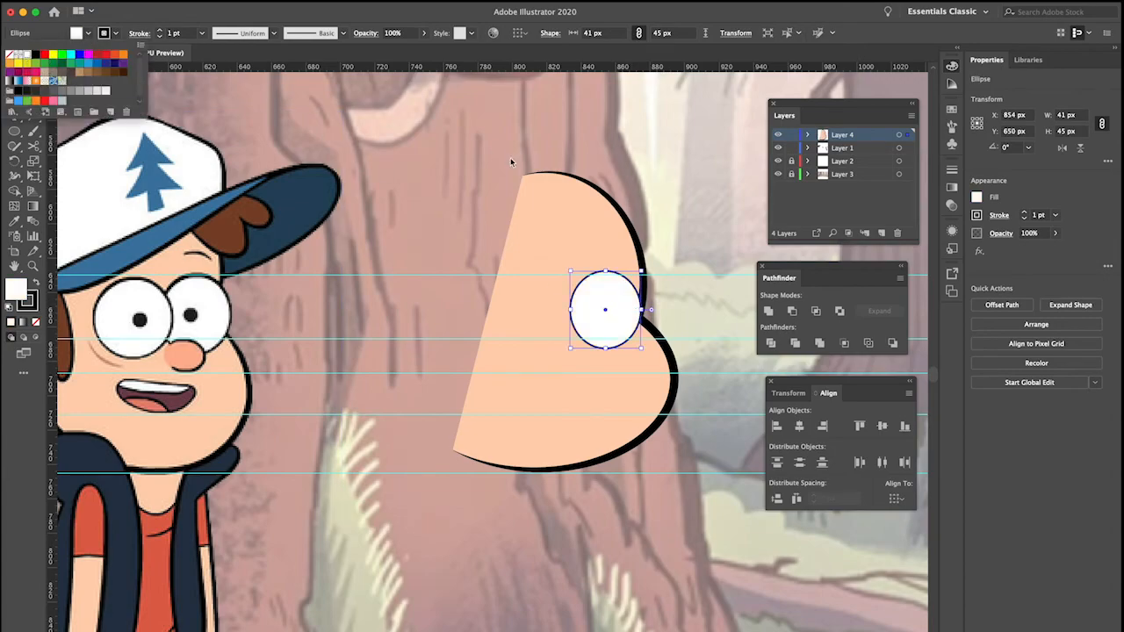
click(204, 36)
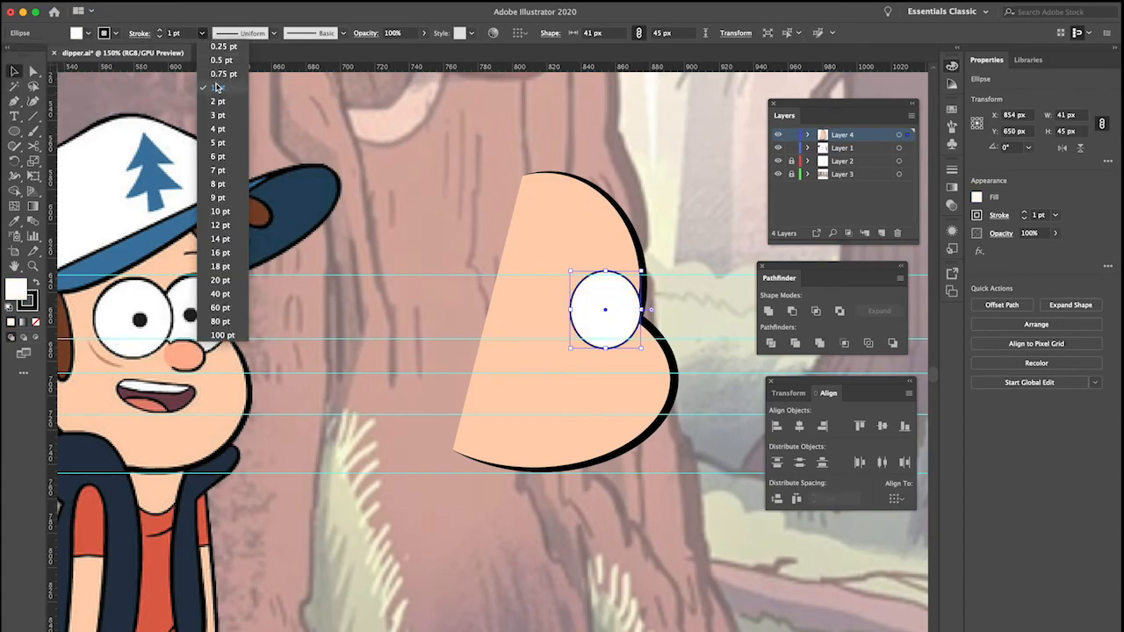
click(220, 103)
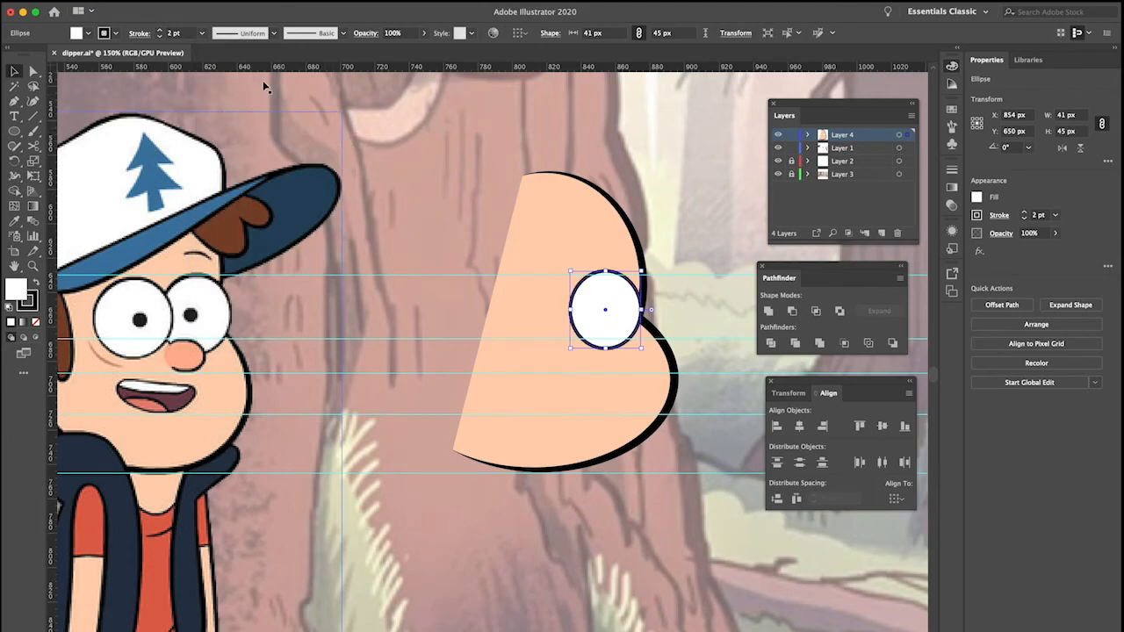
click(202, 33)
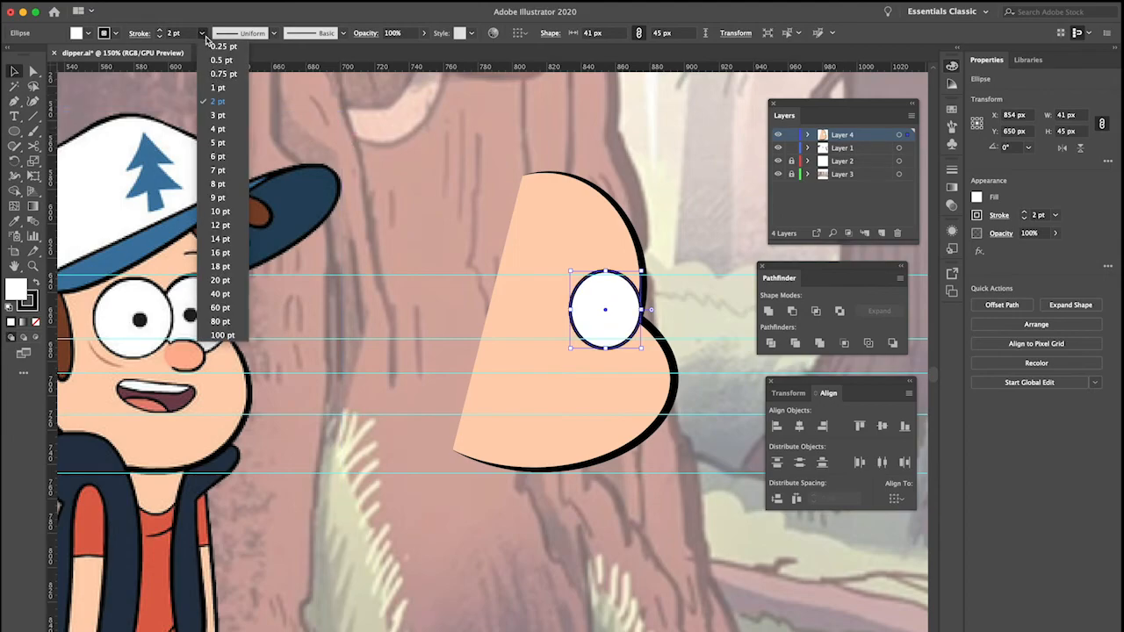
click(220, 89)
click(253, 35)
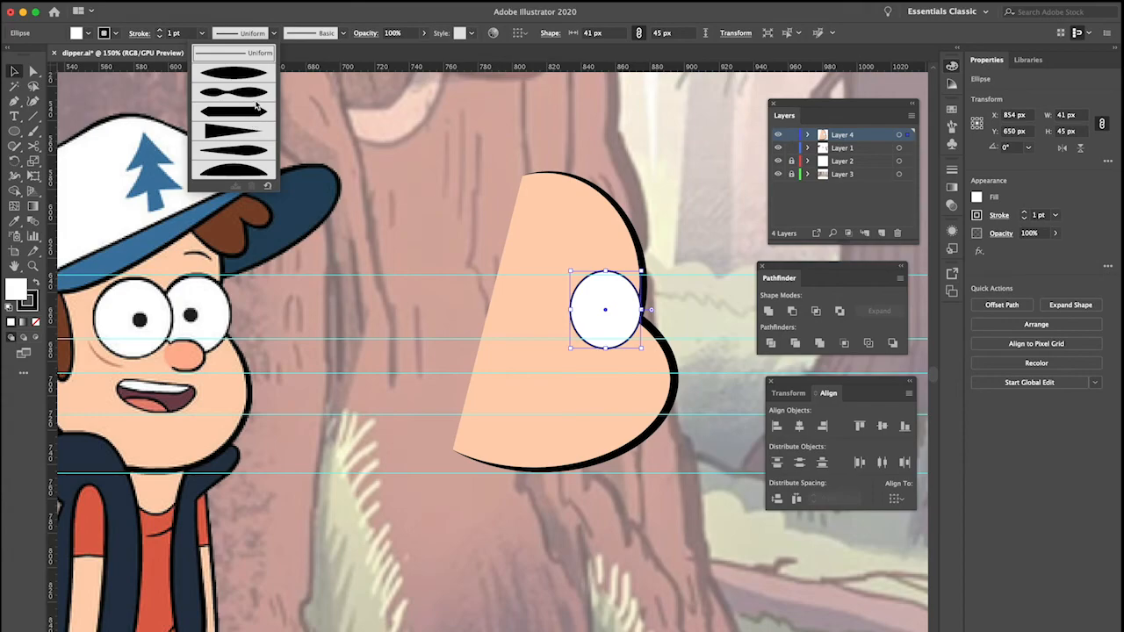
click(253, 93)
Try a 2 pt stroke weight for the white eye and check its width profile options
click(669, 284)
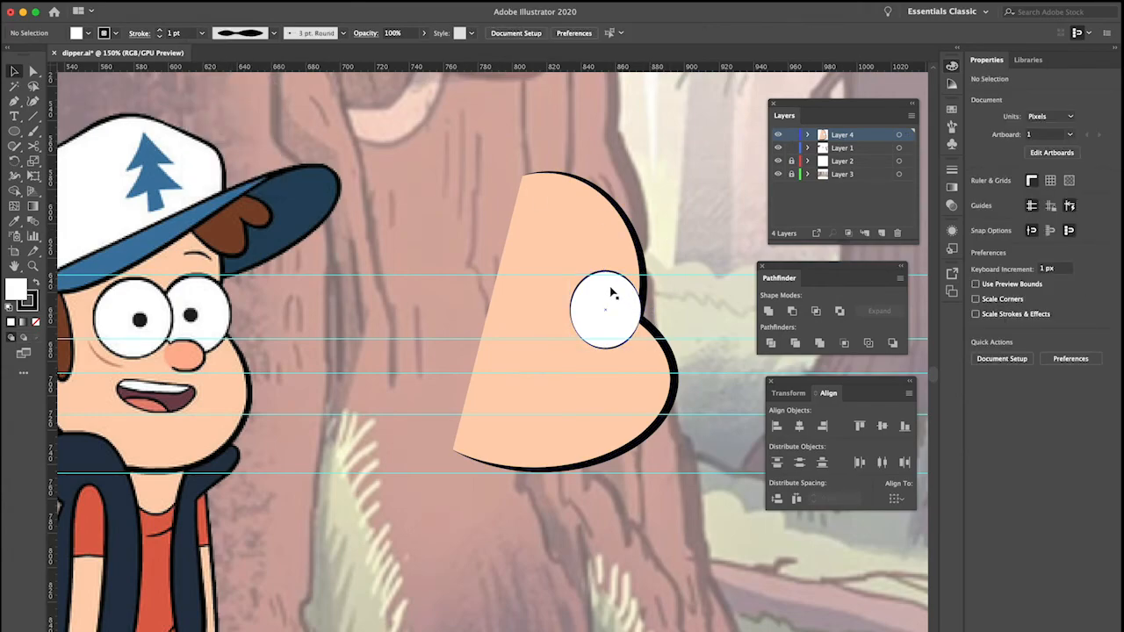
click(202, 33)
click(223, 102)
click(643, 320)
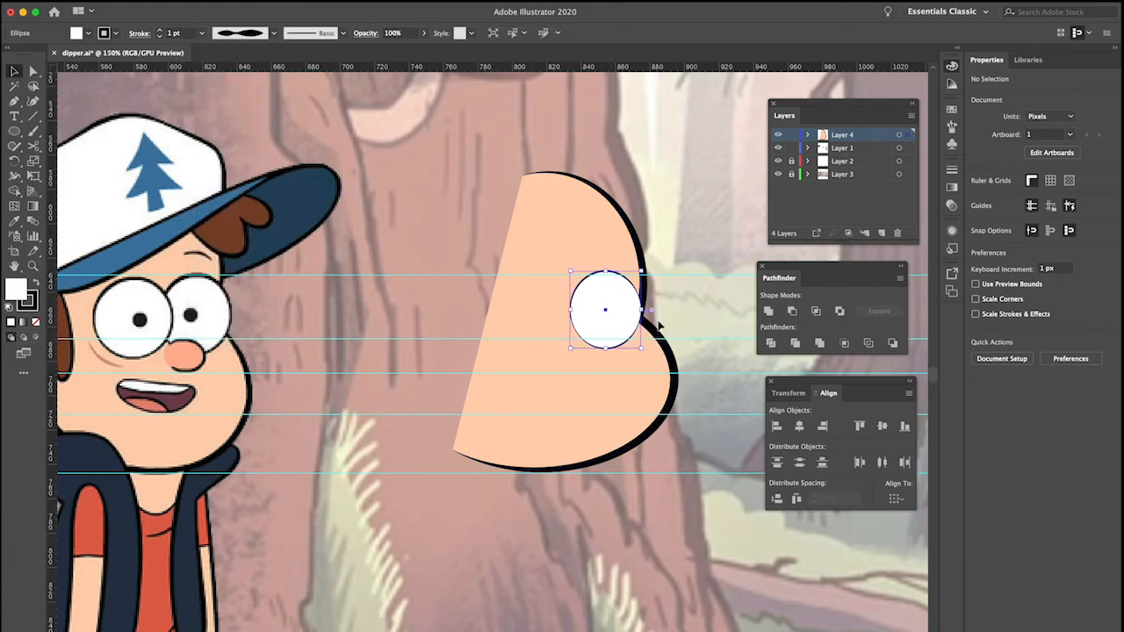
click(261, 38)
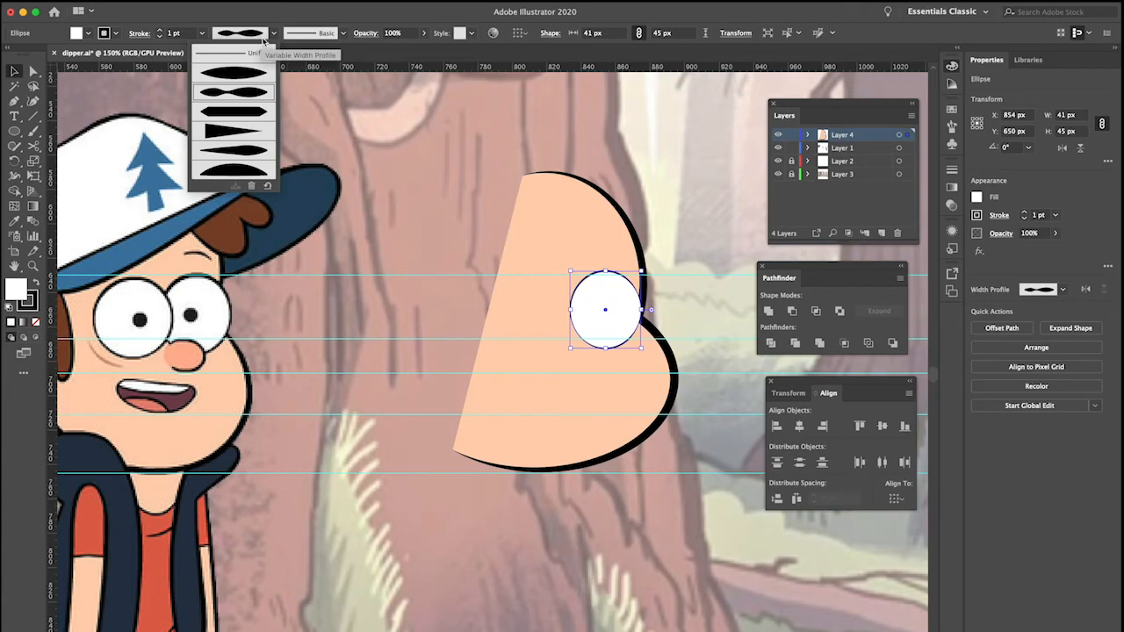
click(607, 307)
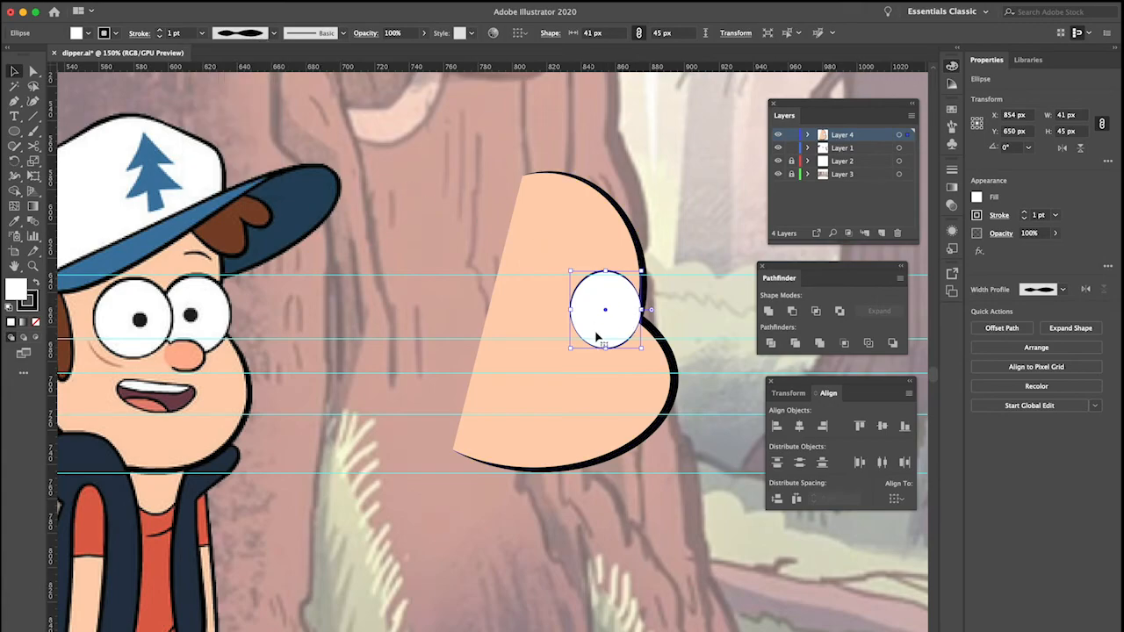
click(686, 292)
Place a copy of the eye ellipse overlapping the original on its left and widen the copy to 45 px
click(618, 332)
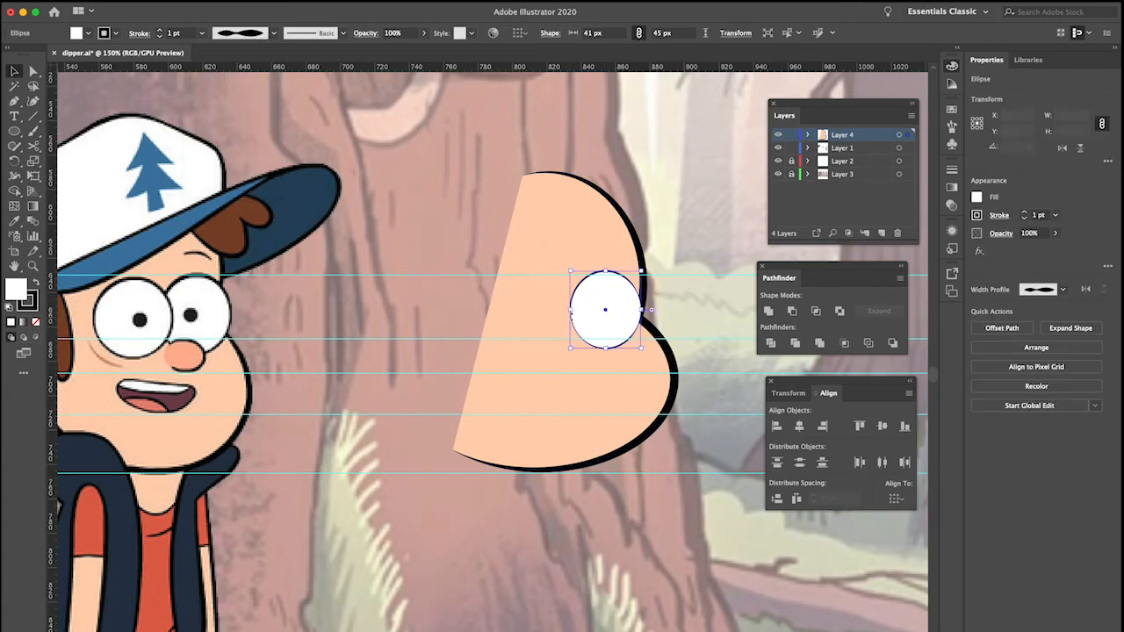
drag(571, 311, 571, 312)
key(ctrl+c)
key(ctrl+v)
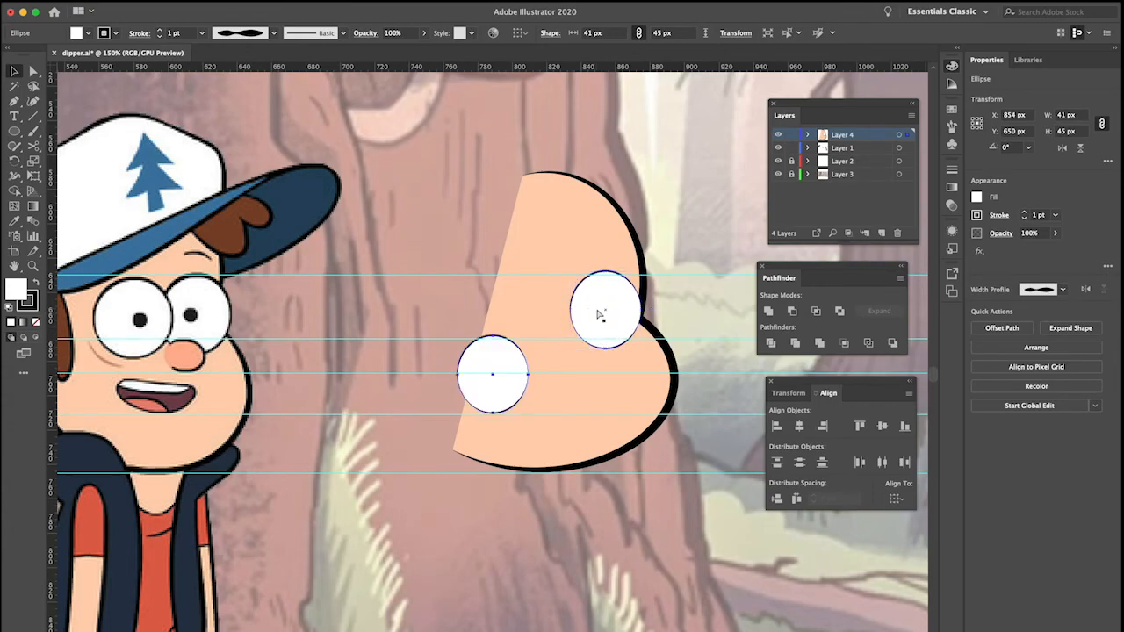
drag(519, 392, 580, 331)
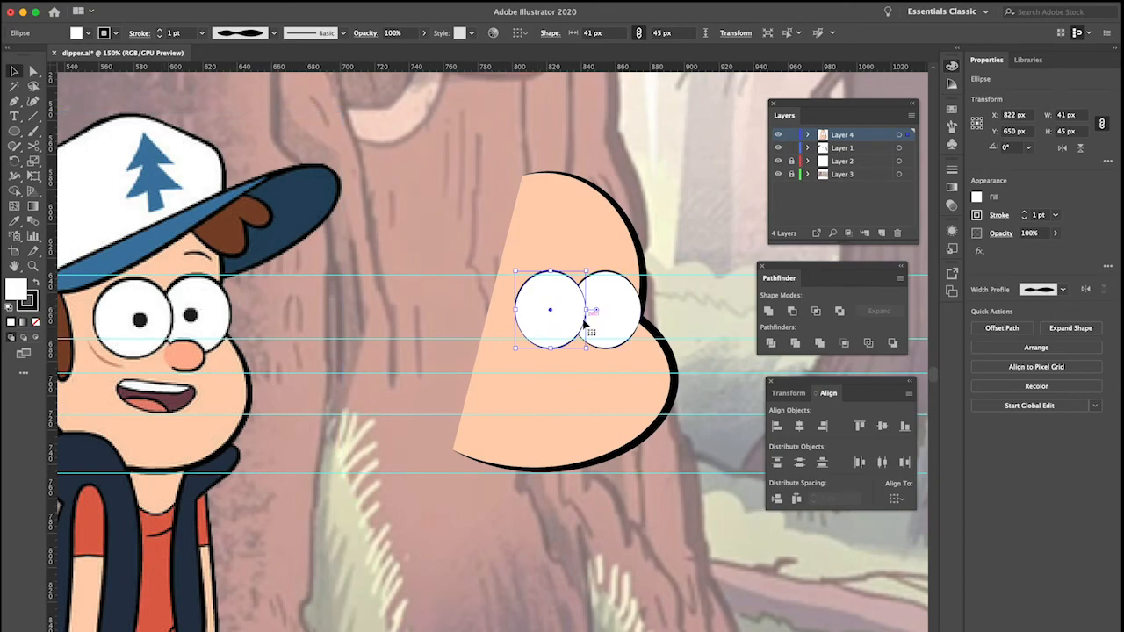
drag(519, 309, 509, 310)
click(678, 275)
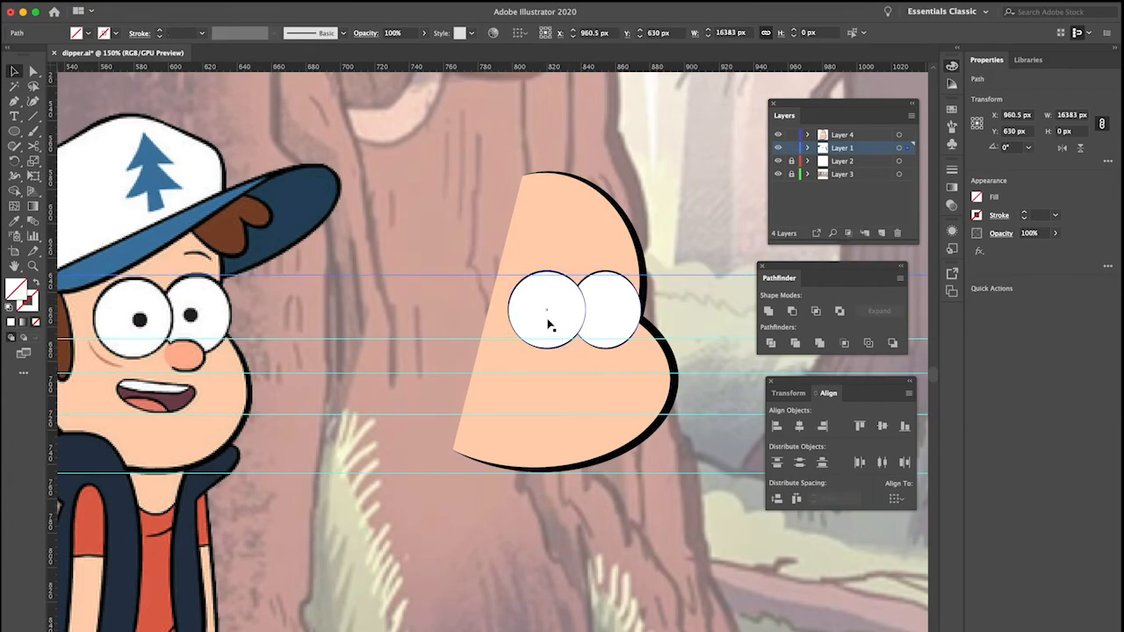
Try the off-centre tapered width profile on the left eye's outline, and restore the profile that narrows in the middle
click(579, 325)
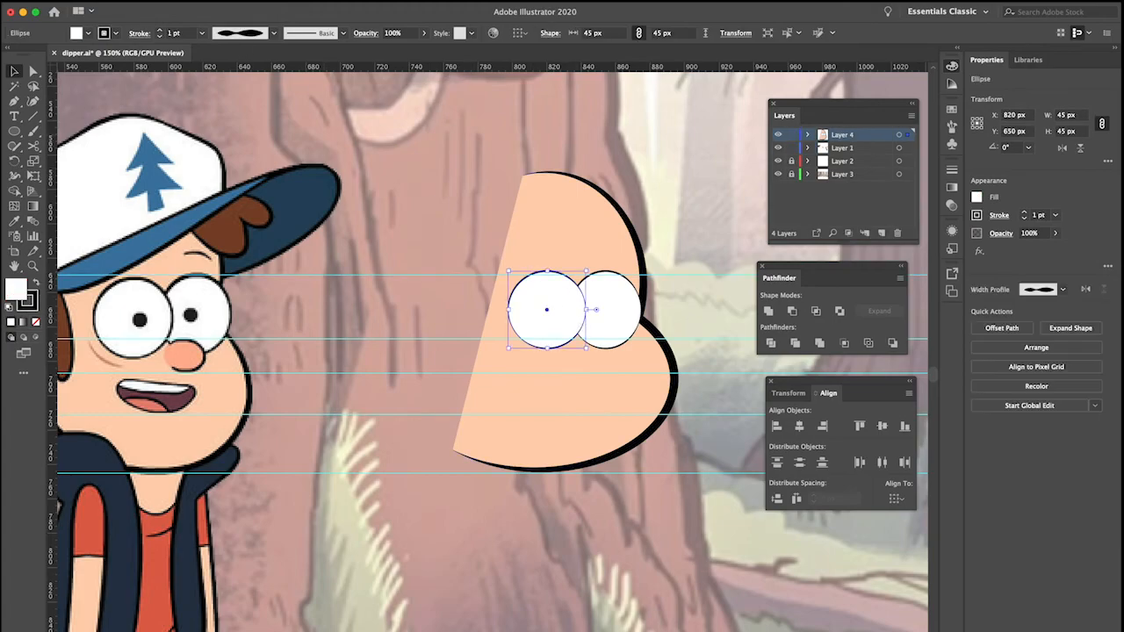
click(273, 33)
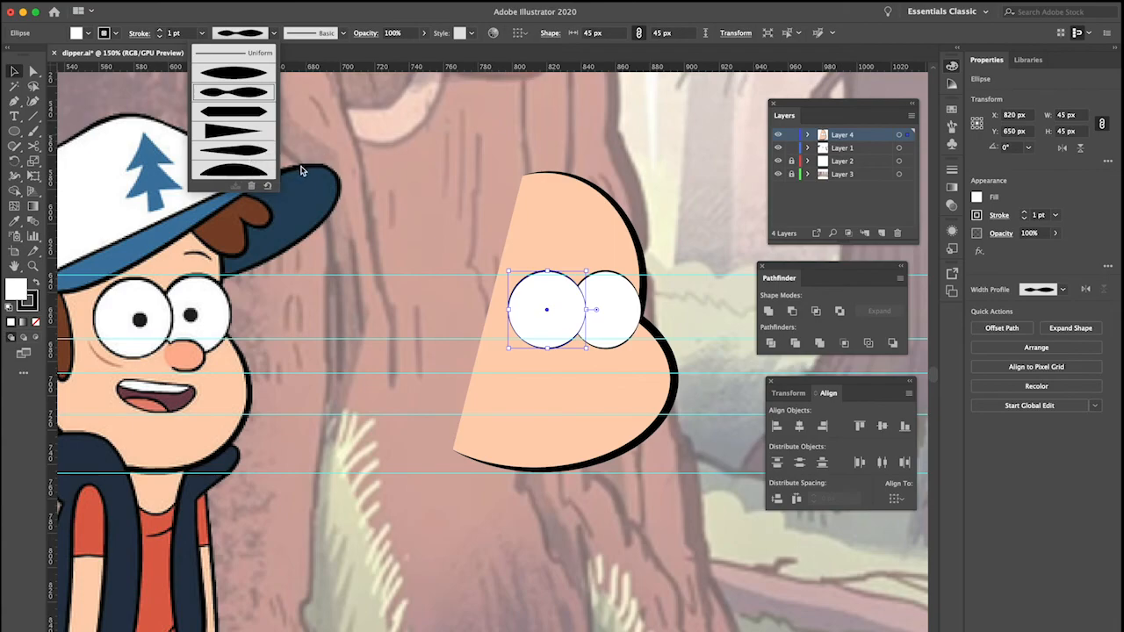
click(252, 151)
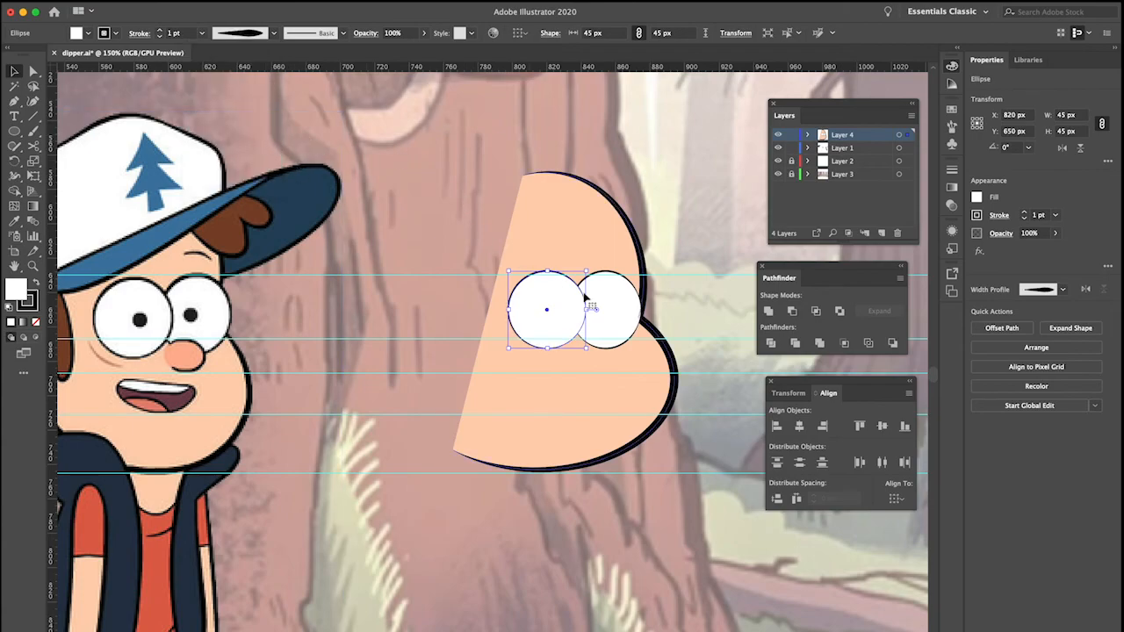
click(275, 35)
click(249, 94)
click(638, 335)
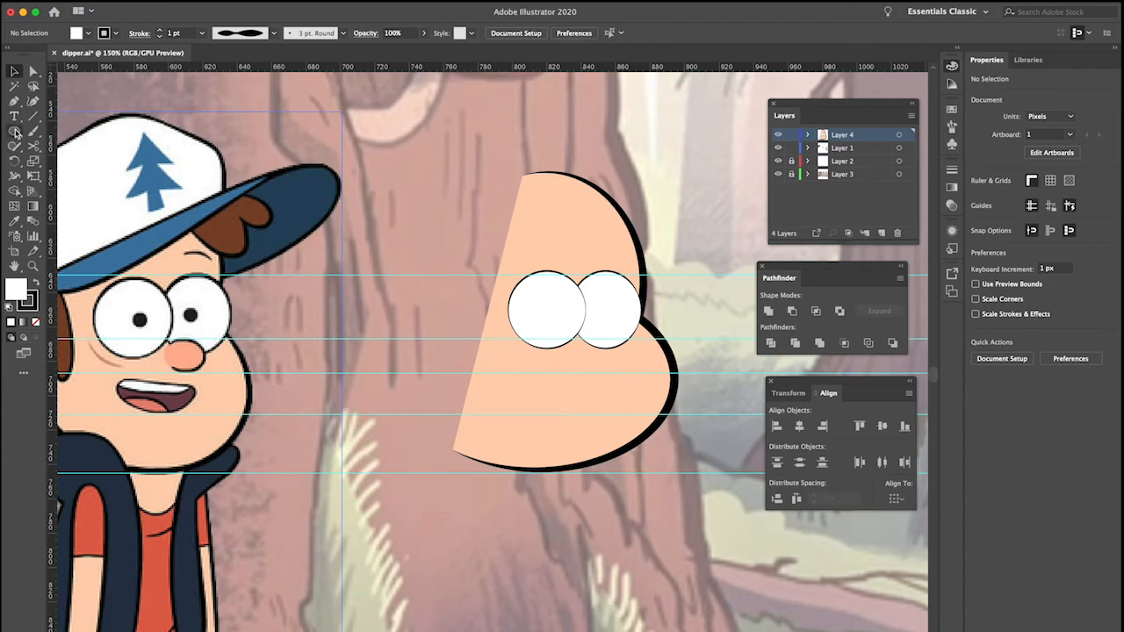
Draw an 11 px circle as the pupil just right of the left eye's centre
click(14, 131)
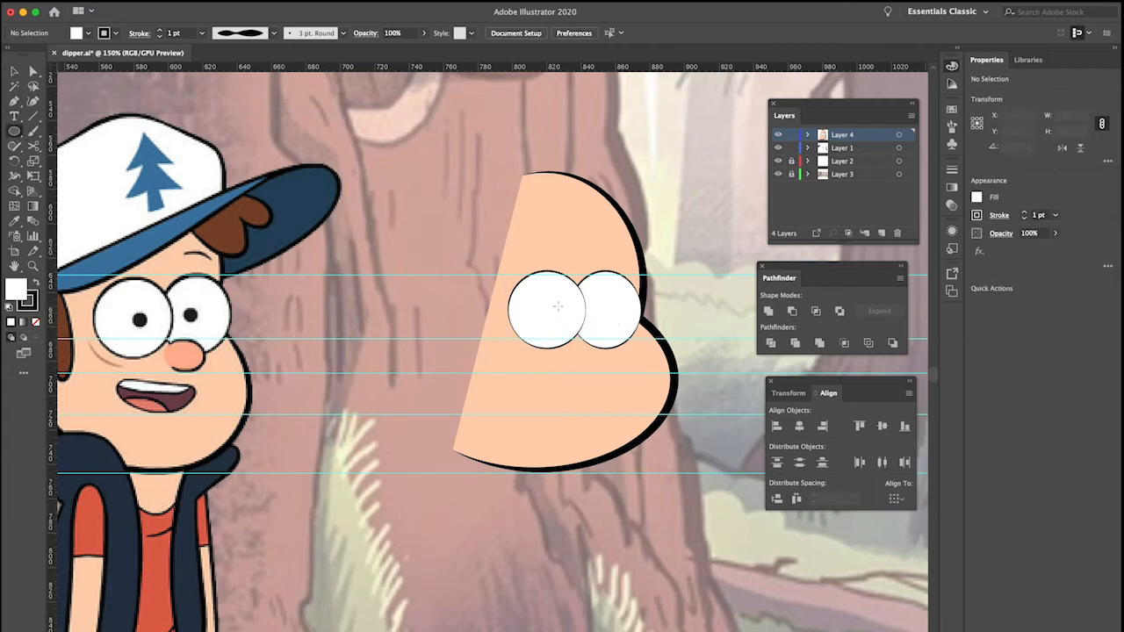
drag(551, 303, 564, 323)
key(v)
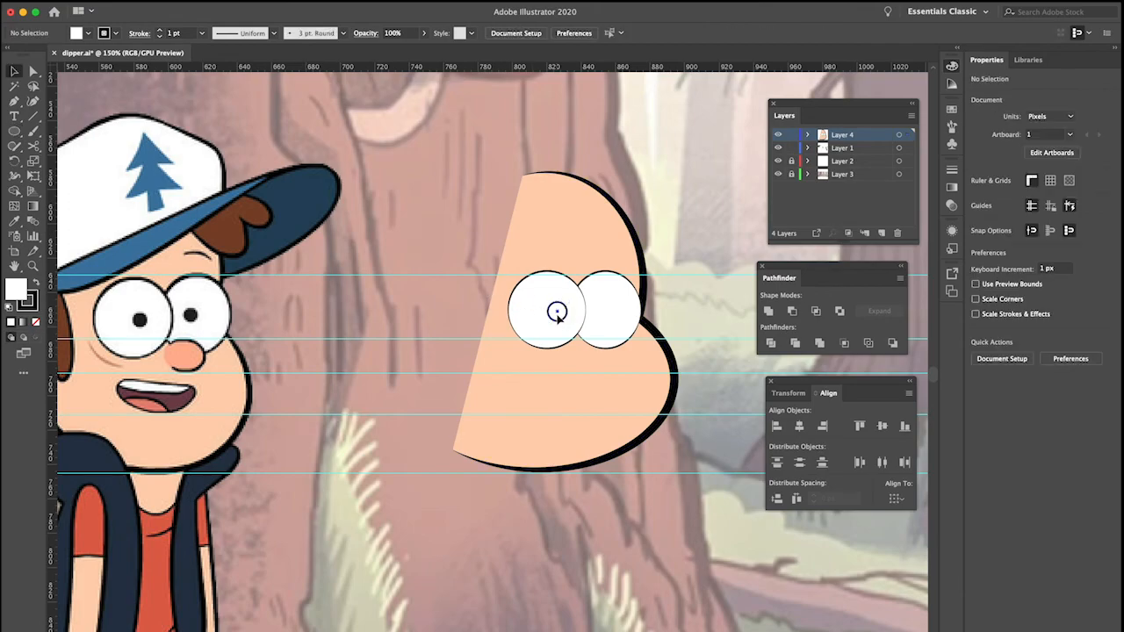
Fill the left eye's pupil circle with black and remove its stroke
click(89, 33)
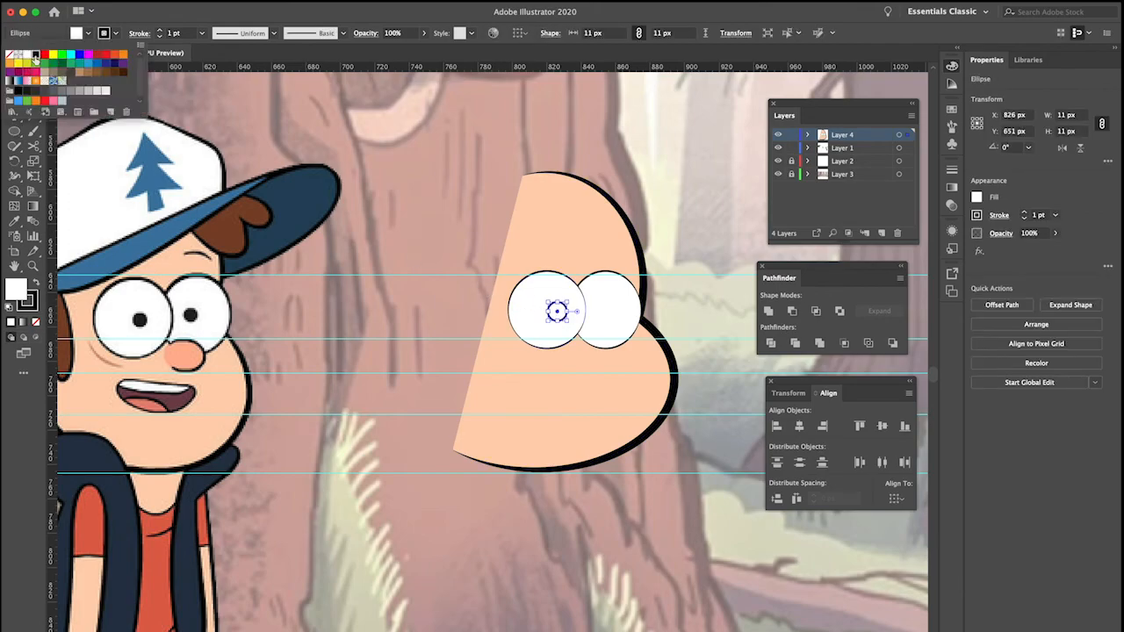
click(35, 55)
click(116, 33)
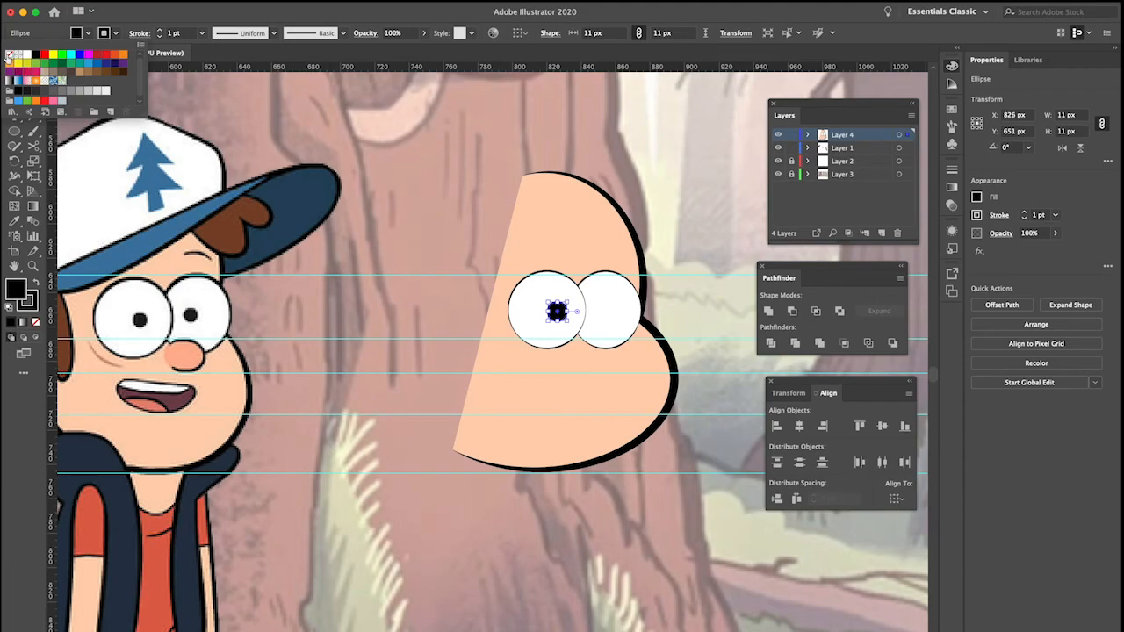
click(7, 55)
click(448, 297)
key(super+shift+a)
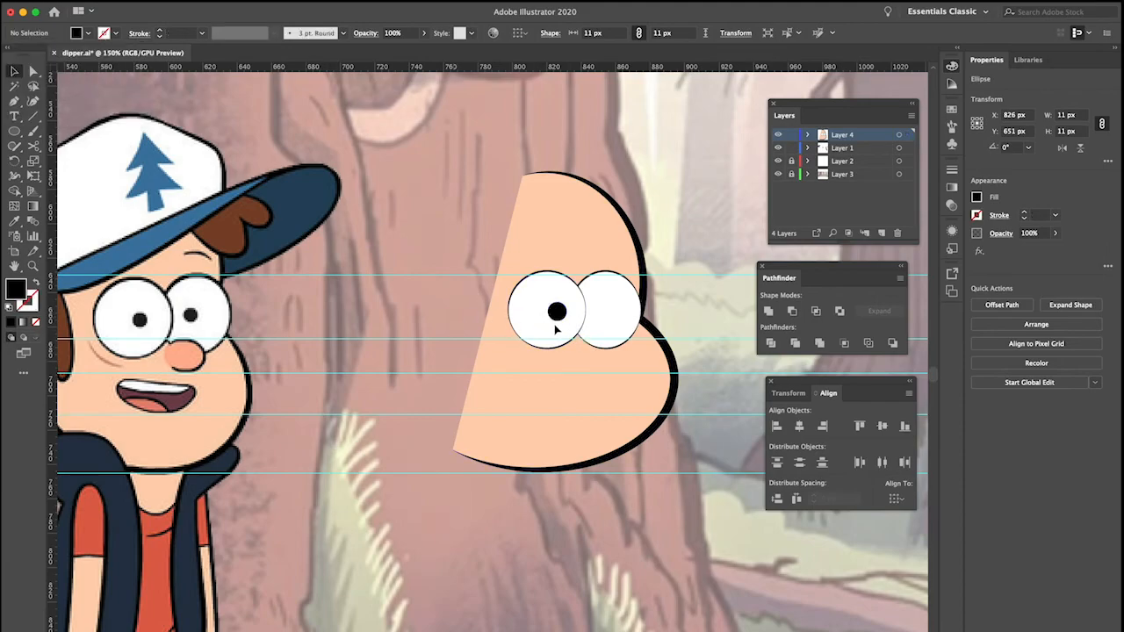
Shrink the left pupil proportionally to 9.5 px
click(561, 316)
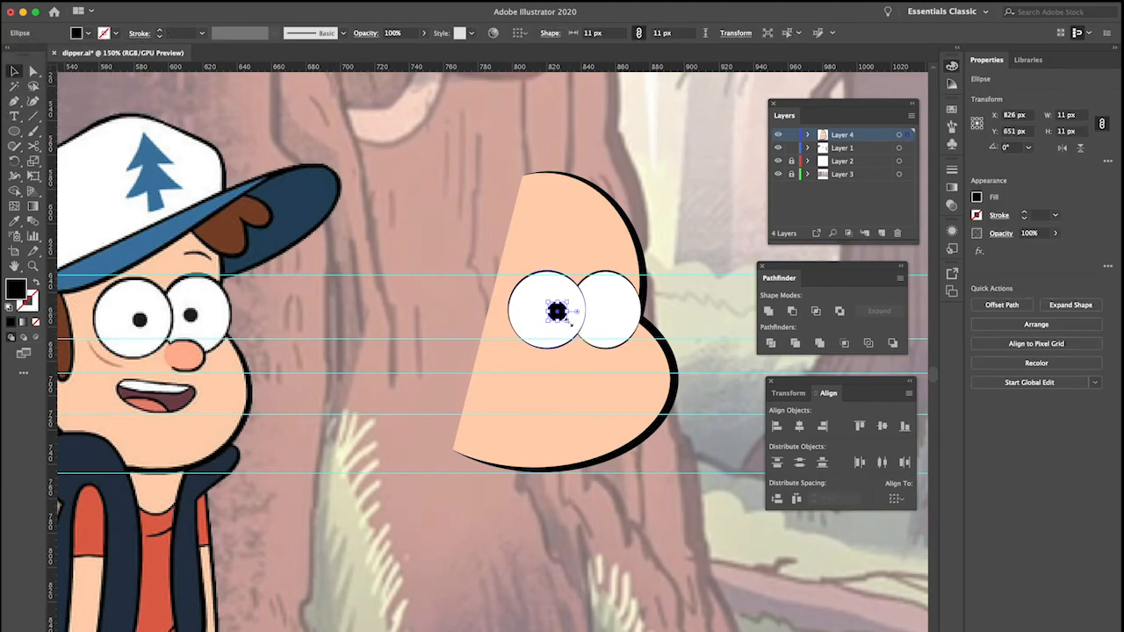
scroll(569, 324, left, 1)
scroll(569, 324, right, 1)
scroll(568, 324, up, 2)
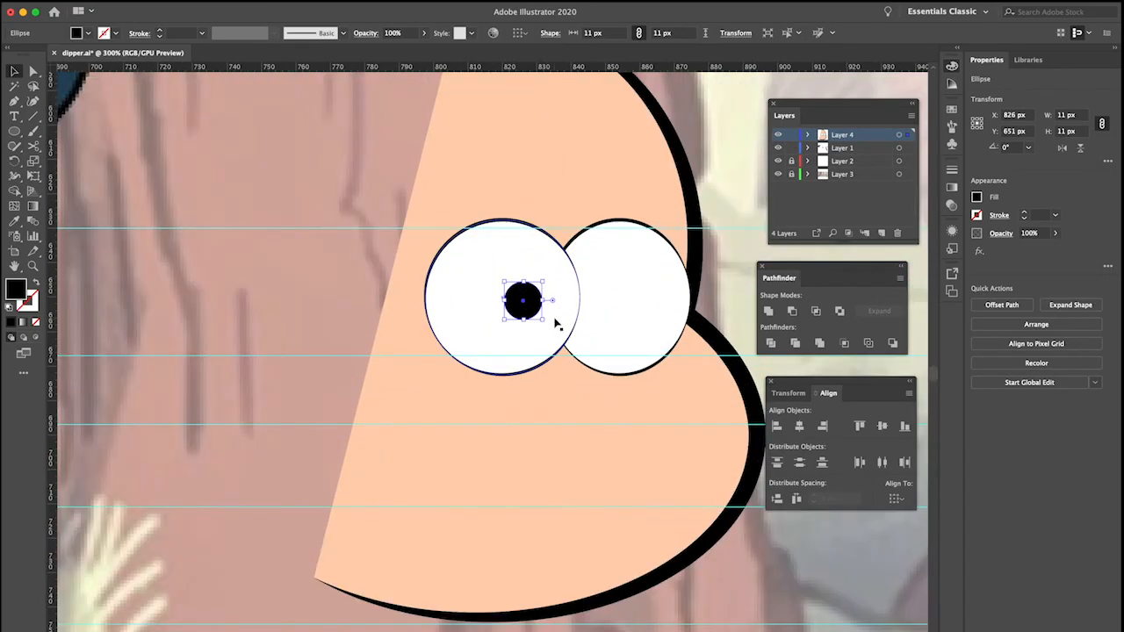
drag(543, 320, 531, 316)
scroll(533, 316, right, 1)
scroll(533, 316, up, 2)
scroll(533, 316, down, 3)
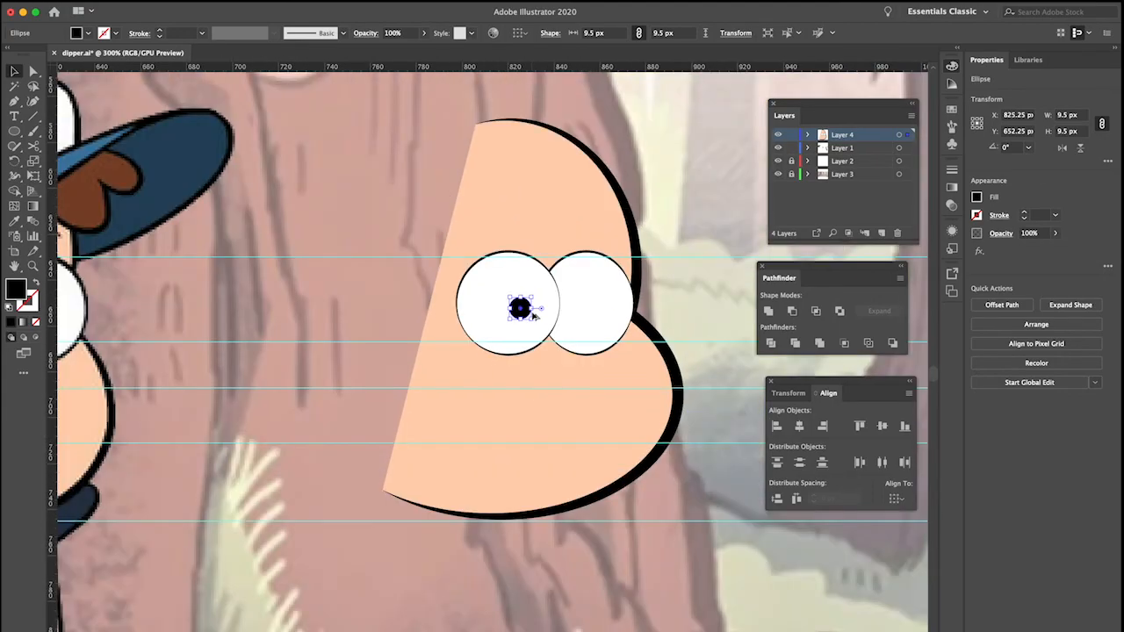
Move the left pupil slightly left and up, closer to the eye's centre, to X 822.25 px and Y 651.25 px
scroll(533, 316, down, 3)
scroll(525, 330, up, 1)
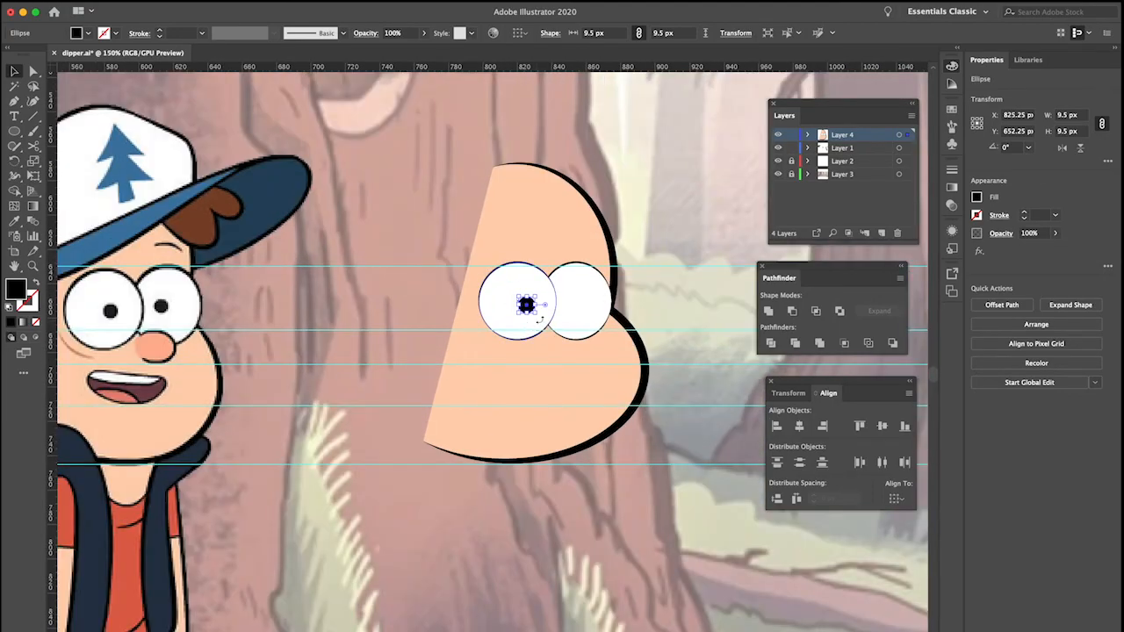
scroll(526, 305, up, 3)
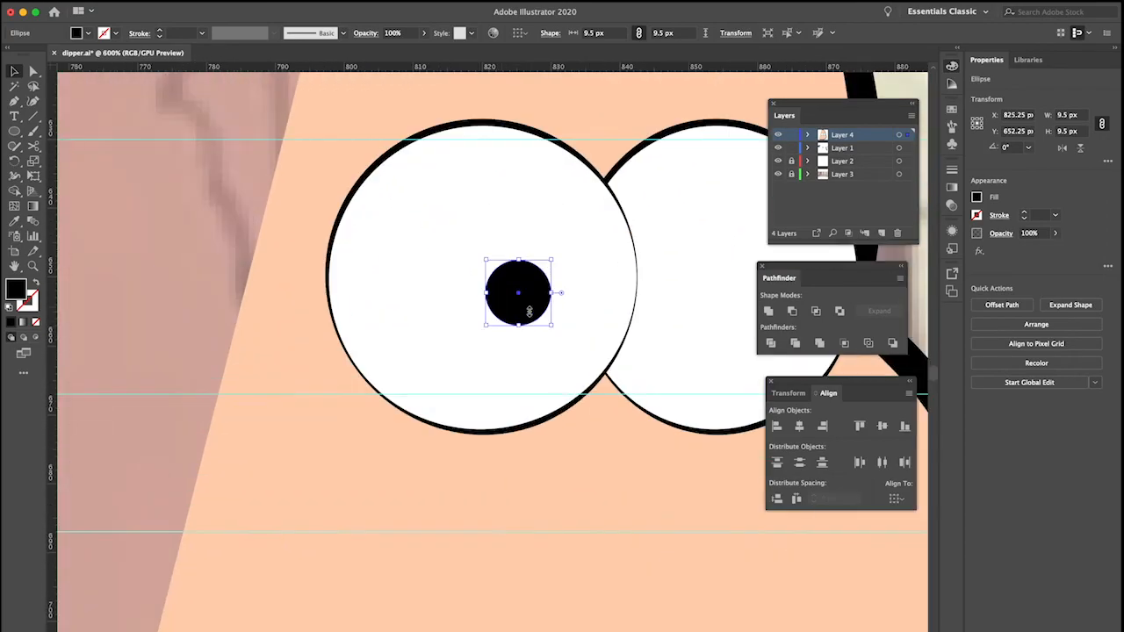
drag(531, 311, 507, 303)
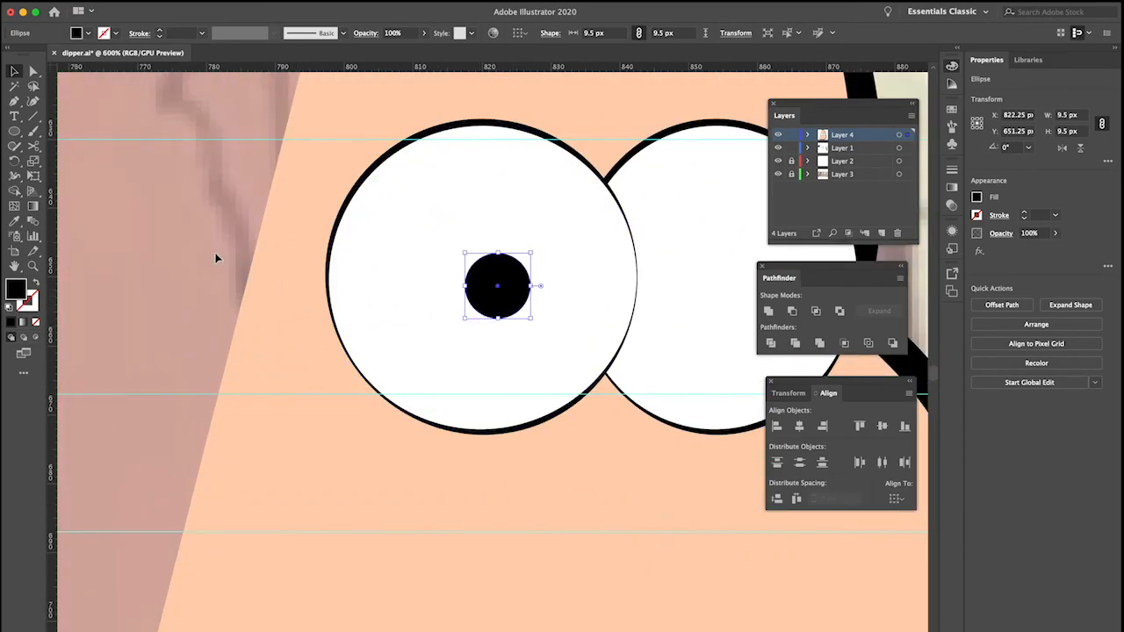
click(218, 256)
Duplicate the left pupil and place the copy at the centre of the right eye
scroll(217, 259, up, 2)
scroll(218, 258, down, 5)
scroll(218, 257, up, 2)
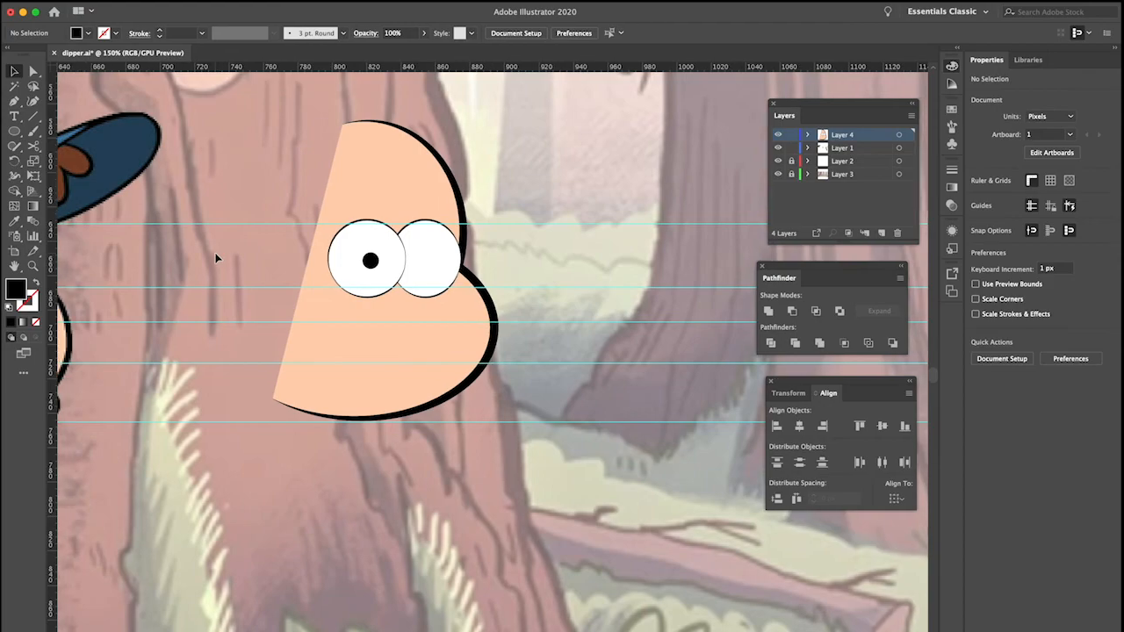
scroll(218, 257, left, 3)
click(541, 263)
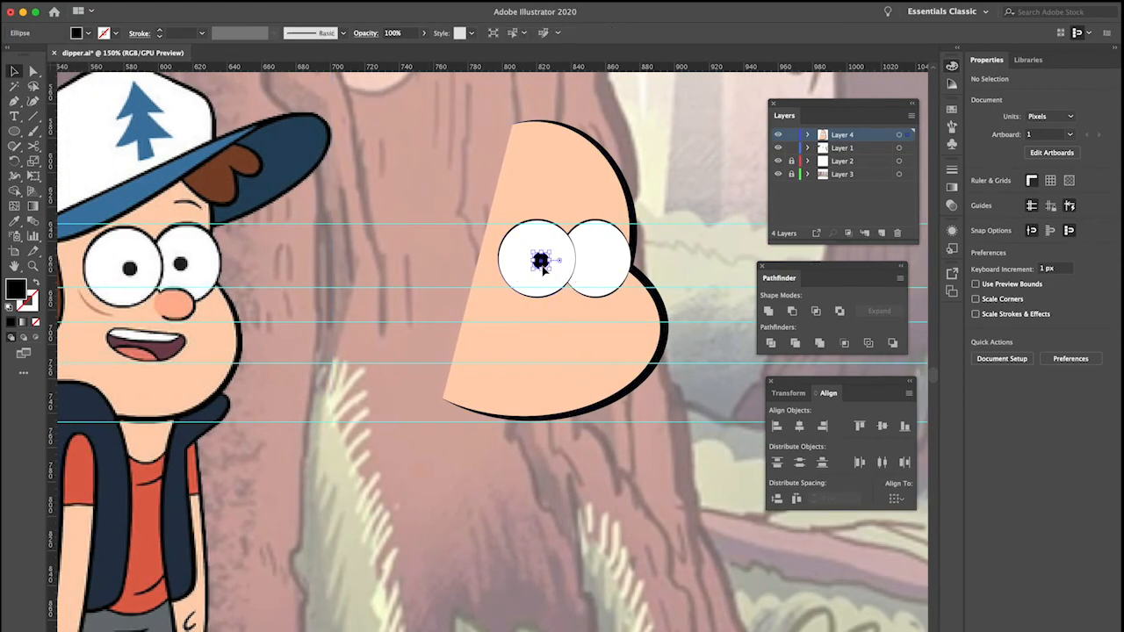
key(ctrl+c)
key(ctrl+v)
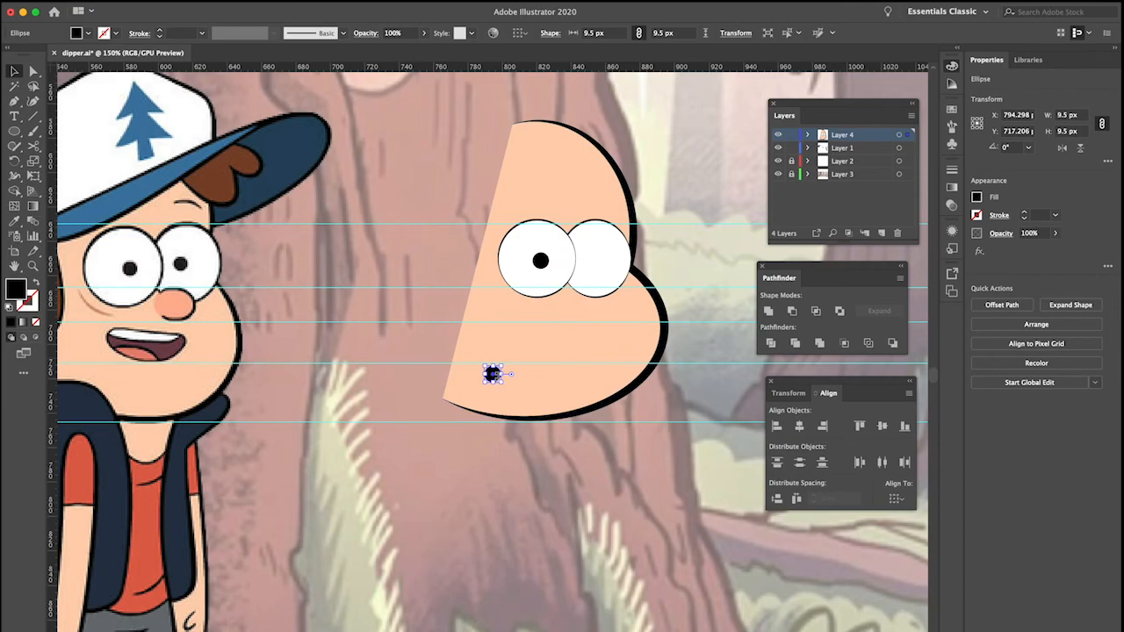
key(super+minus)
key(super+minus)
key(super+minus)
key(super+minus)
key(super+equal)
key(super+equal)
key(super+equal)
key(super+equal)
key(super+equal)
key(super+equal)
drag(505, 377, 713, 151)
scroll(713, 151, up, 3)
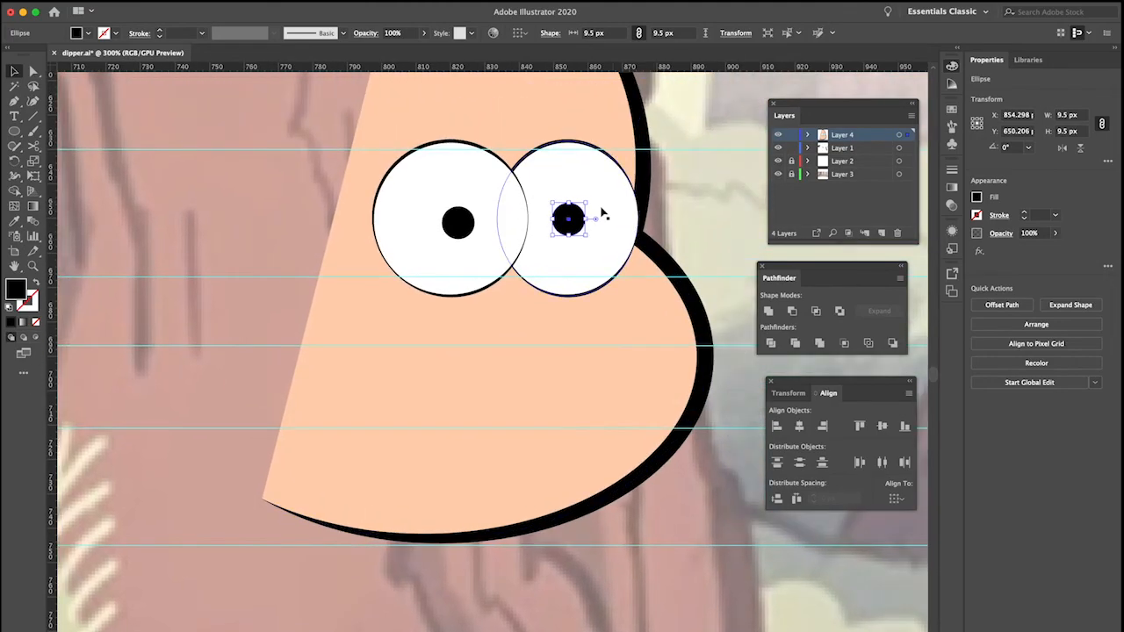
Nudge the right pupil about 3 px to the left within its eye
scroll(606, 205, left, 5)
scroll(606, 204, right, 8)
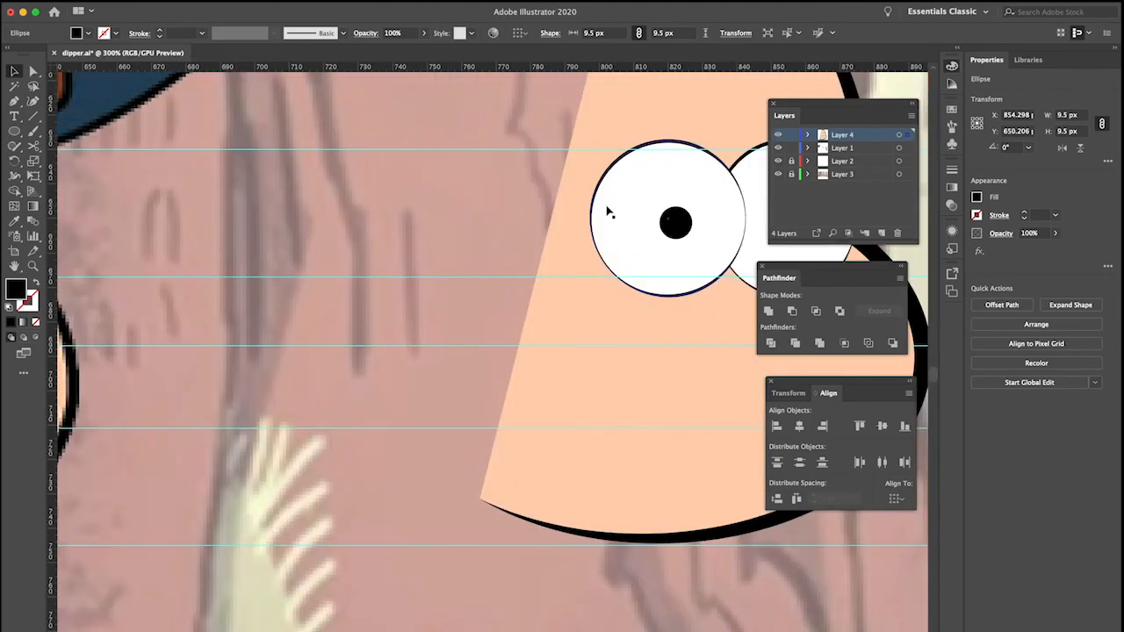
scroll(605, 210, right, 3)
key(Left)
key(Left)
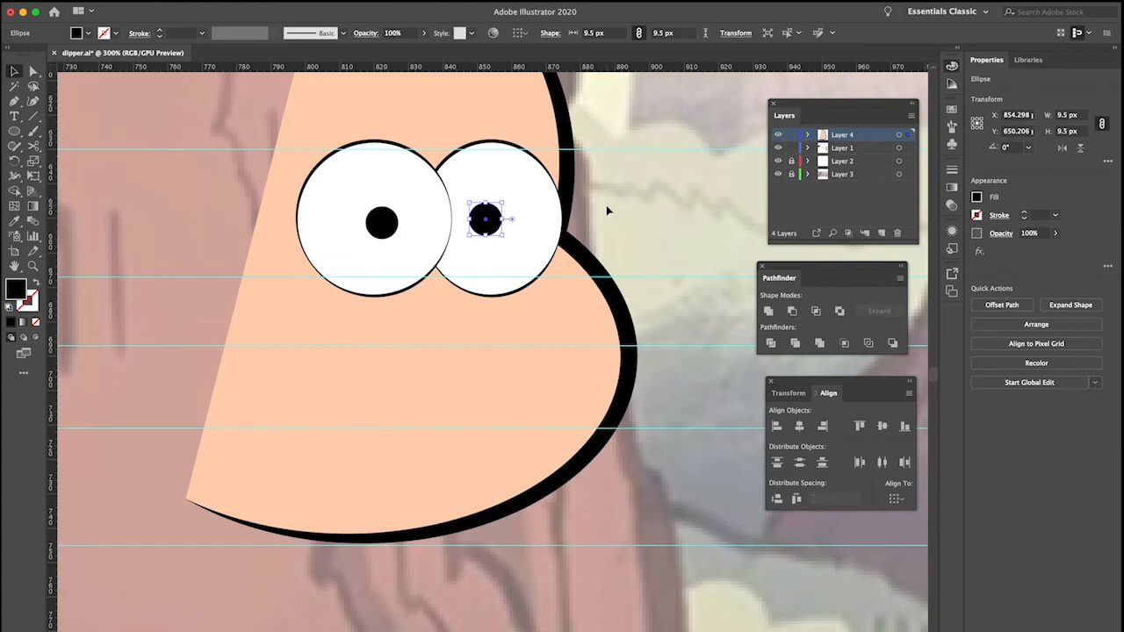
key(Left)
key(Right)
key(Left)
click(609, 207)
Set the outlines of both white eyes to the Uniform width profile
scroll(573, 244, down, 5)
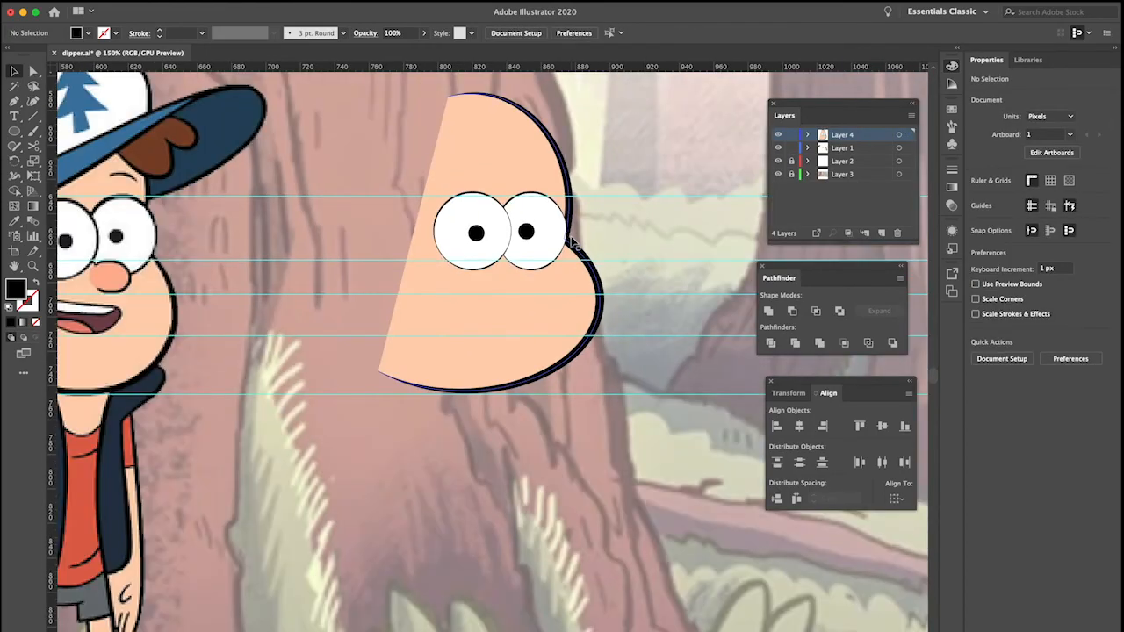
scroll(570, 245, down, 1)
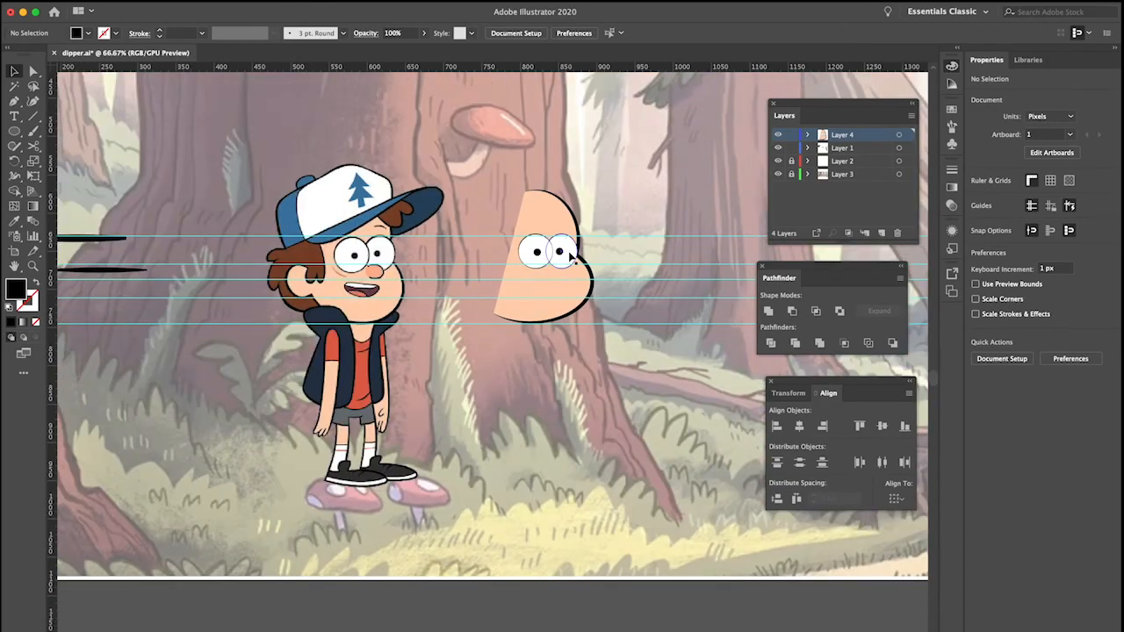
scroll(569, 256, down, 1)
scroll(570, 256, up, 5)
click(443, 217)
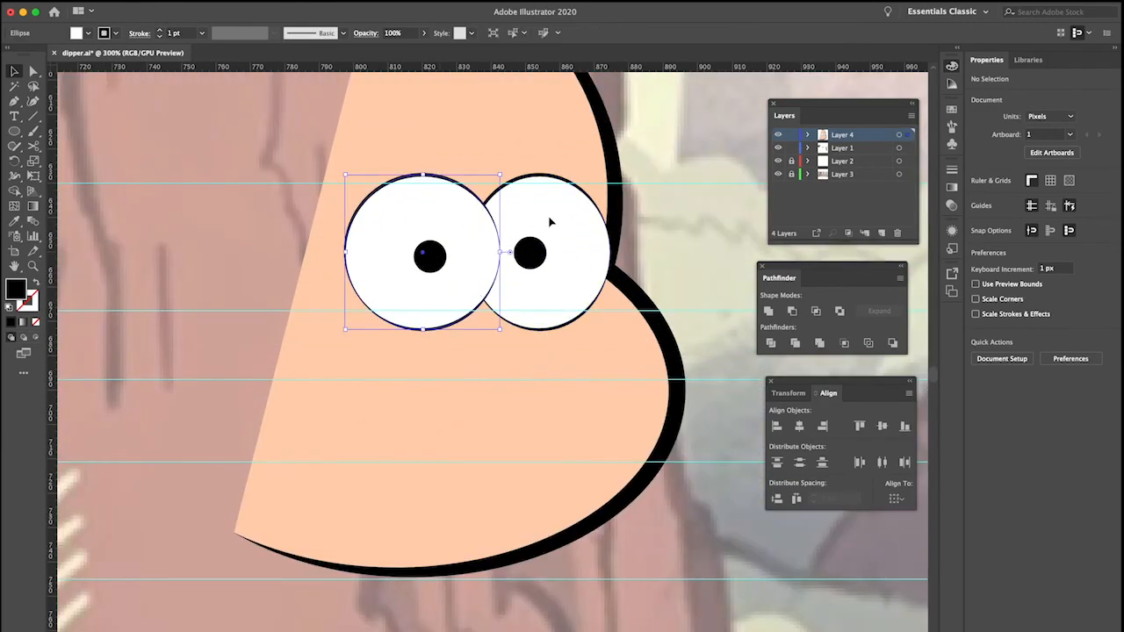
shift+click(544, 222)
click(276, 33)
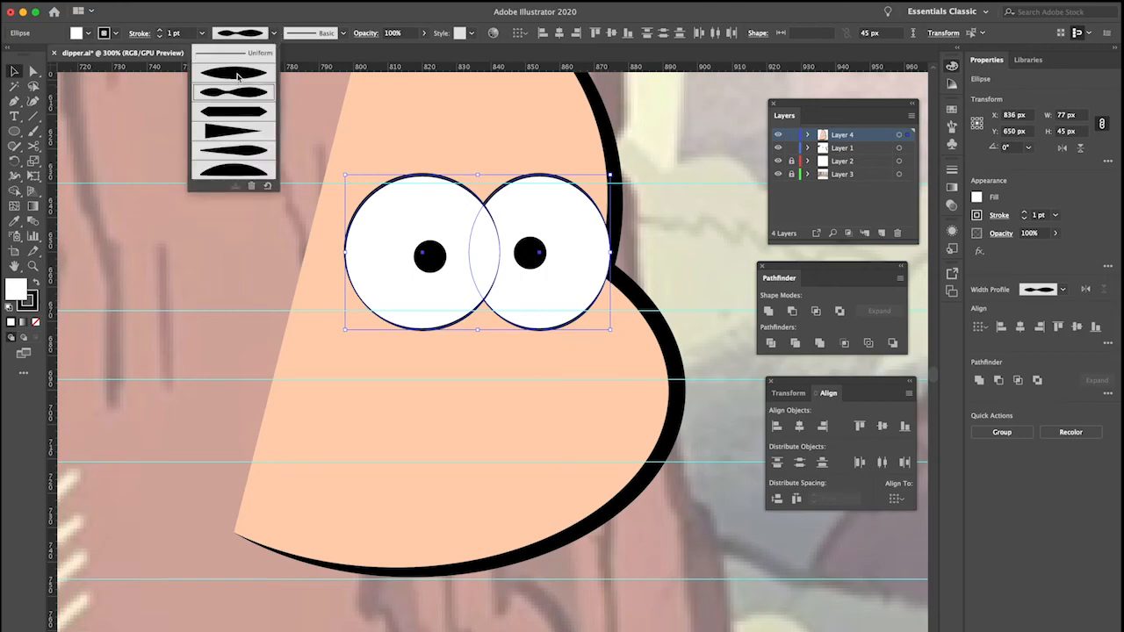
click(243, 54)
click(647, 252)
Draw an ellipse about 24 by 17 px for the nose, just below where the eyes overlap
scroll(647, 252, up, 2)
scroll(648, 254, down, 4)
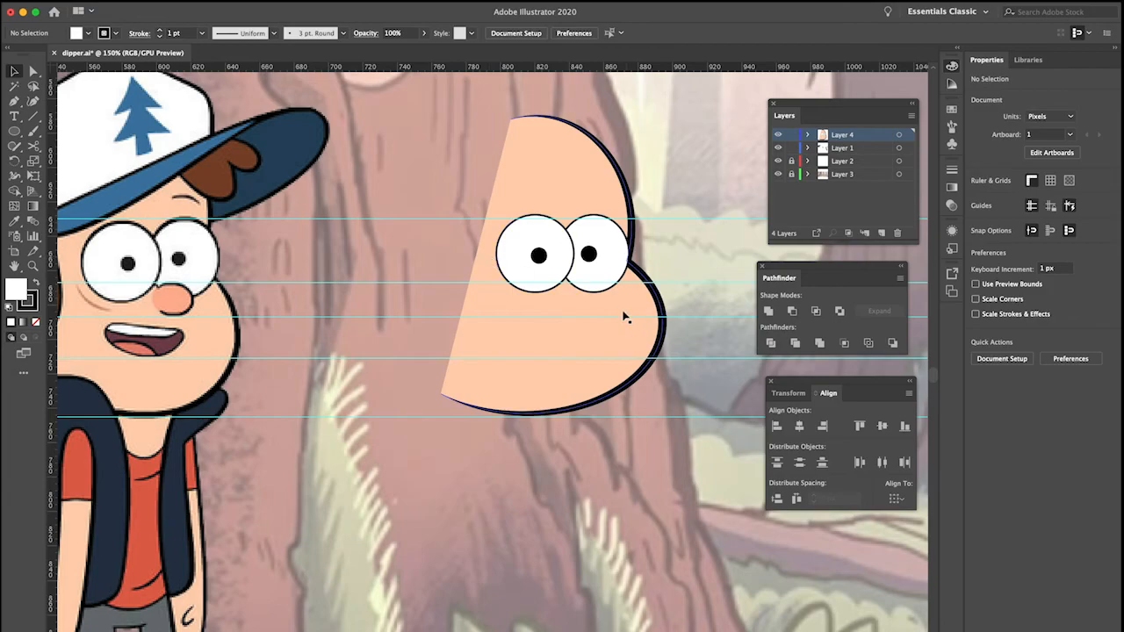
scroll(602, 319, down, 3)
scroll(606, 312, up, 5)
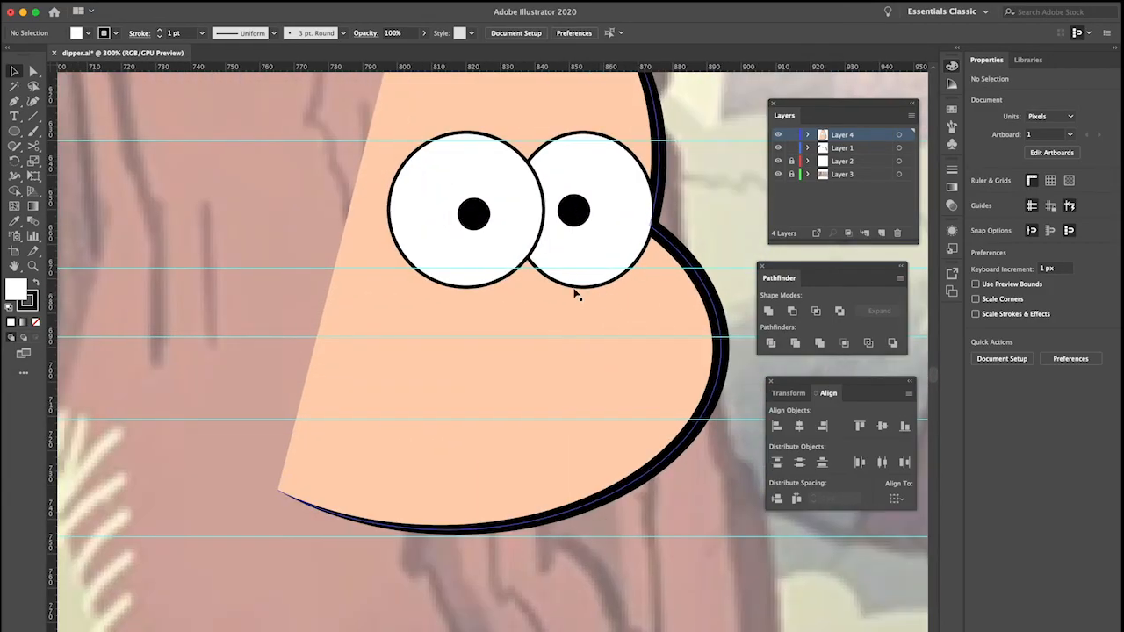
click(14, 131)
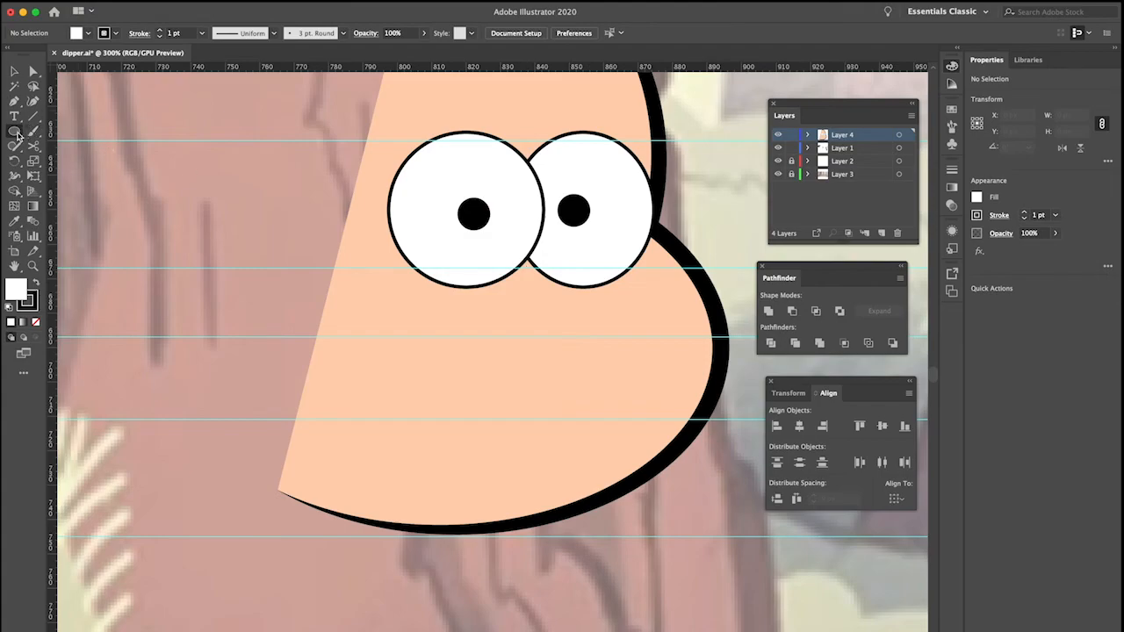
drag(529, 274, 560, 317)
key(v)
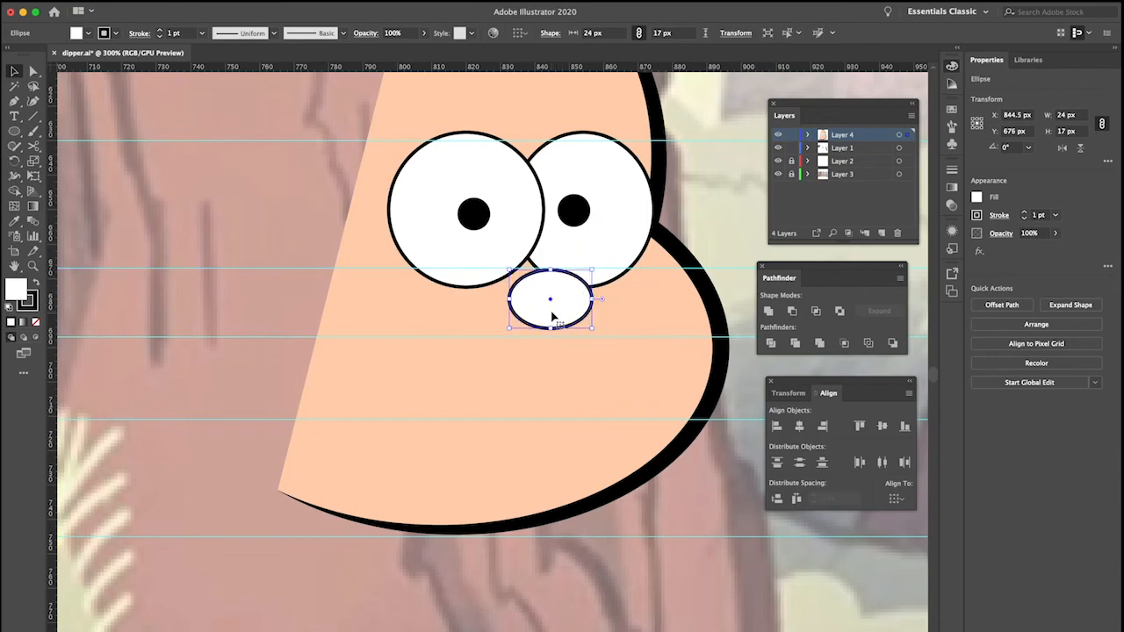
Cut the nose ellipse's path at two points on its left side and delete the segment between them
key(c)
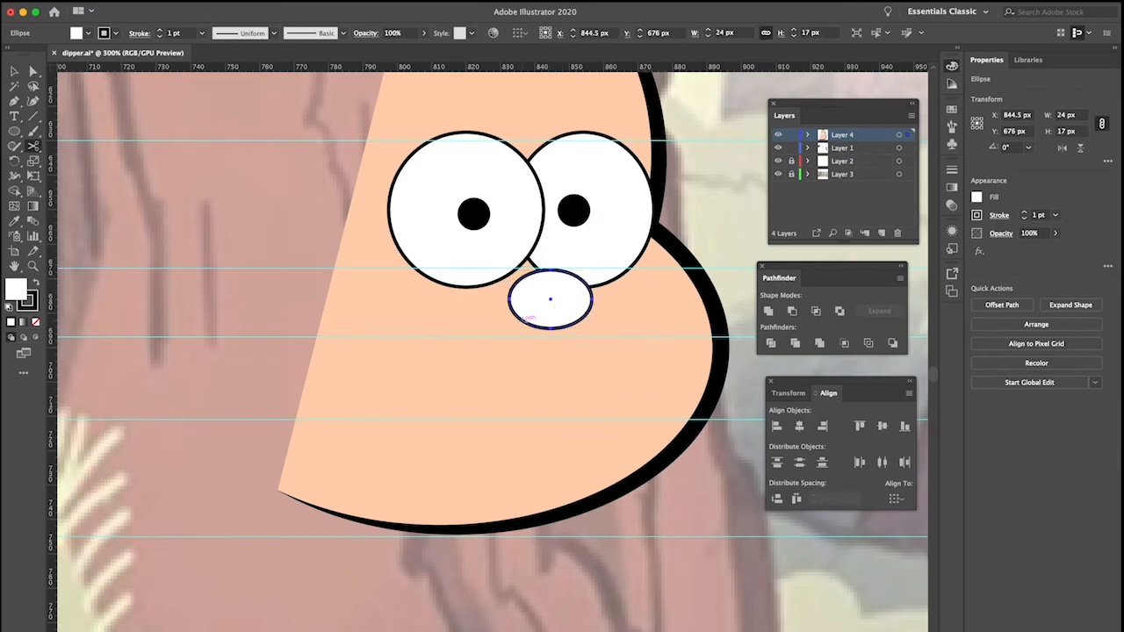
click(522, 320)
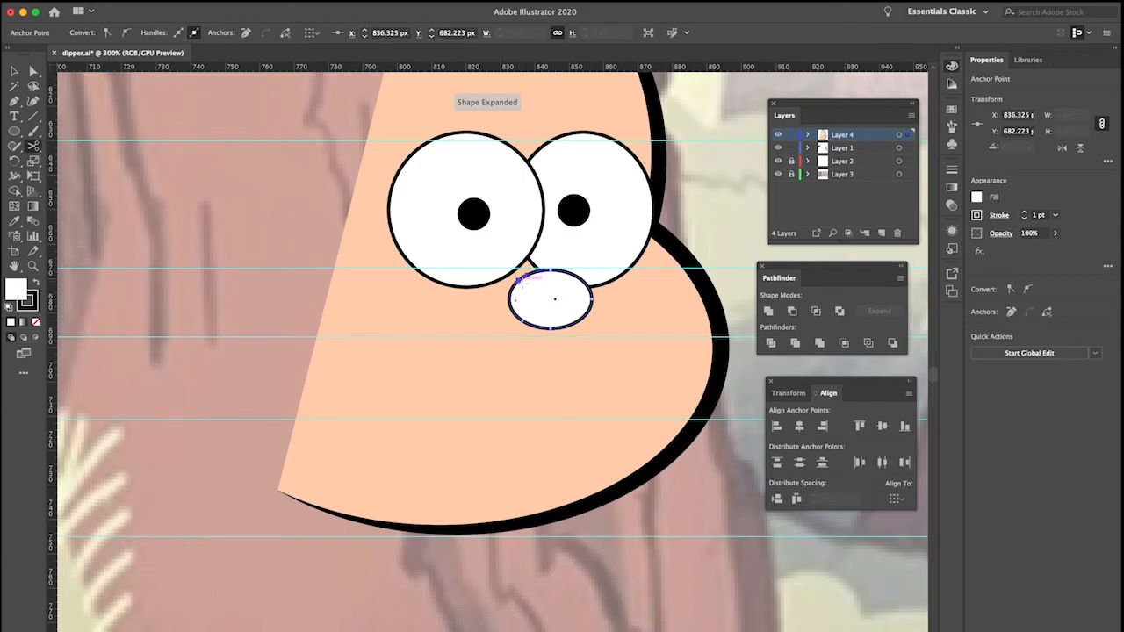
key(v)
click(514, 302)
key(Delete)
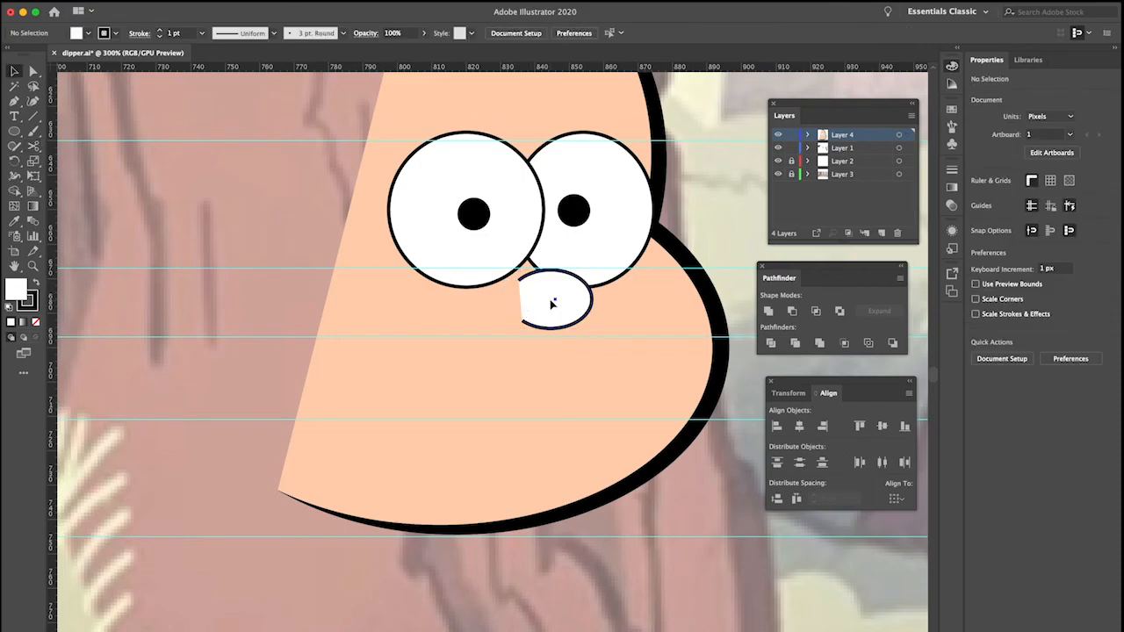
Remove the fill from the open nose path, keeping its black stroke
click(554, 304)
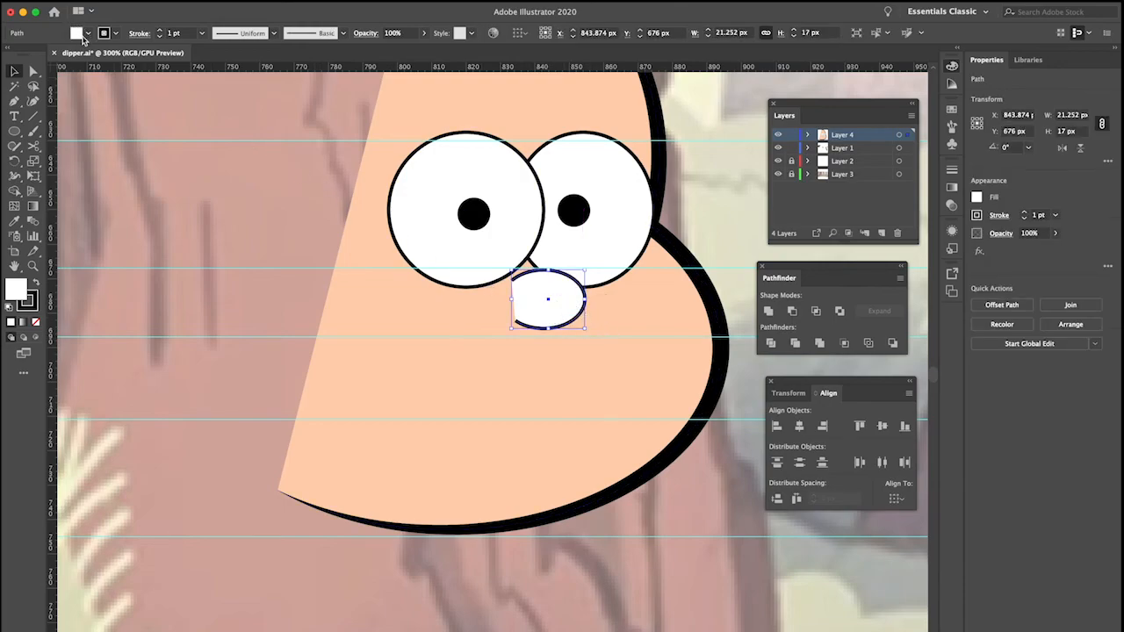
click(86, 34)
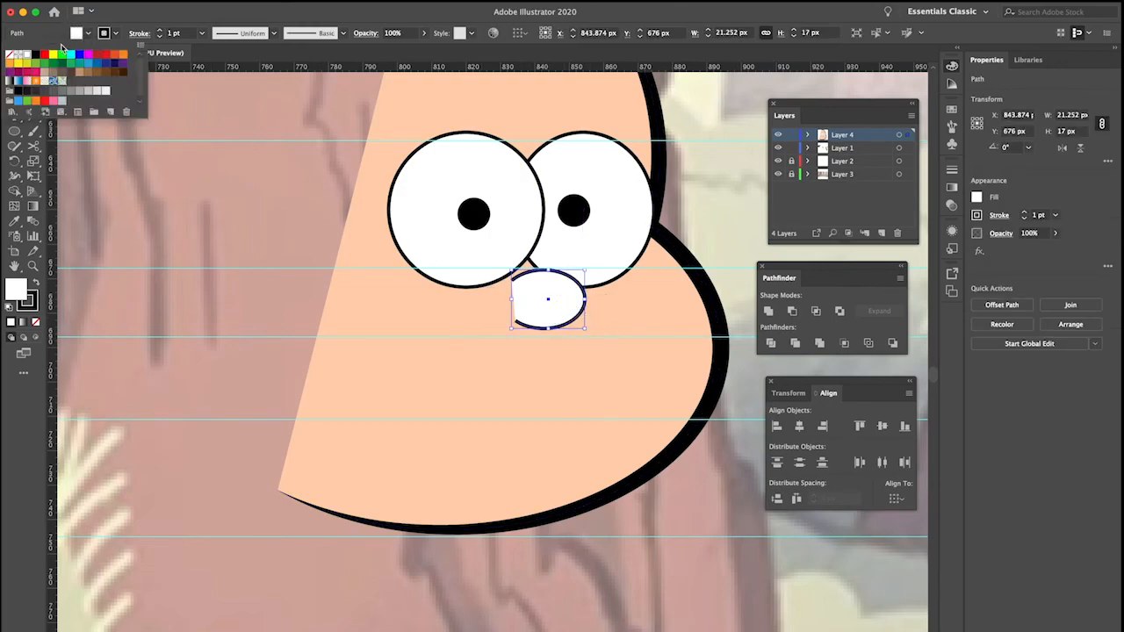
click(262, 245)
Stretch the nose outline downward to a height of 19.5 px
scroll(547, 266, left, 2)
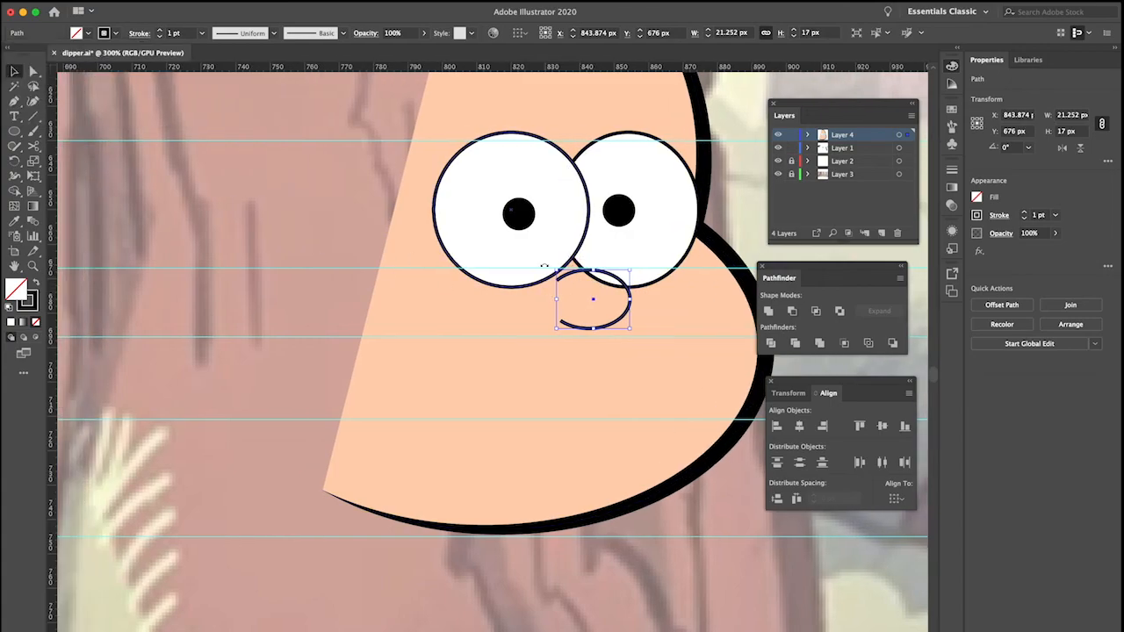
scroll(544, 266, left, 2)
scroll(580, 290, up, 1)
scroll(580, 290, down, 2)
scroll(625, 343, right, 2)
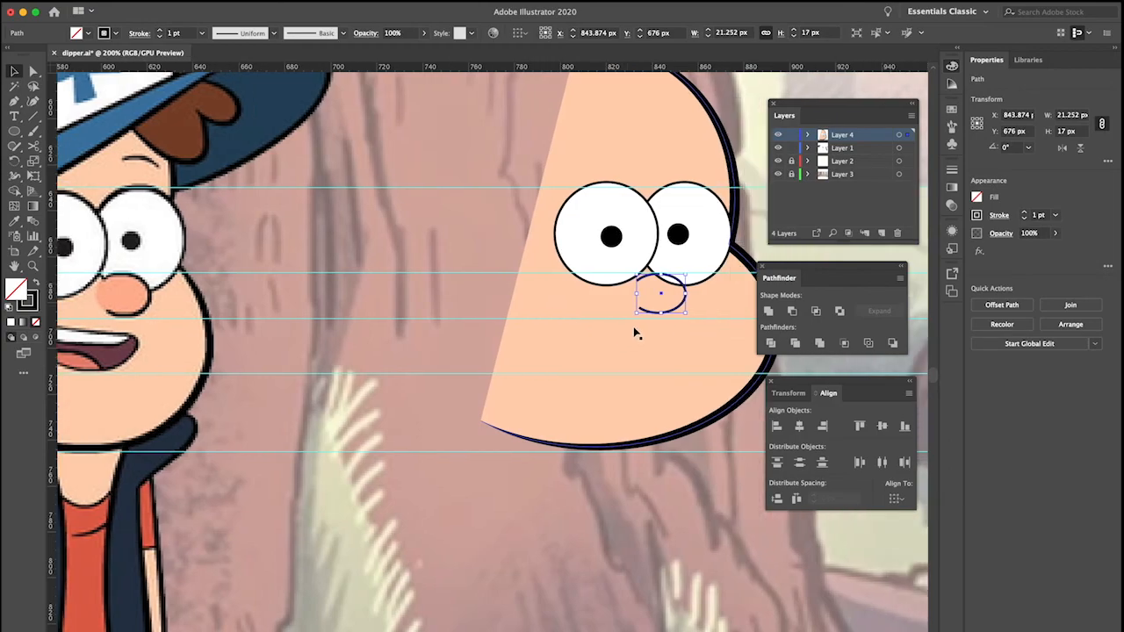
drag(660, 313, 659, 323)
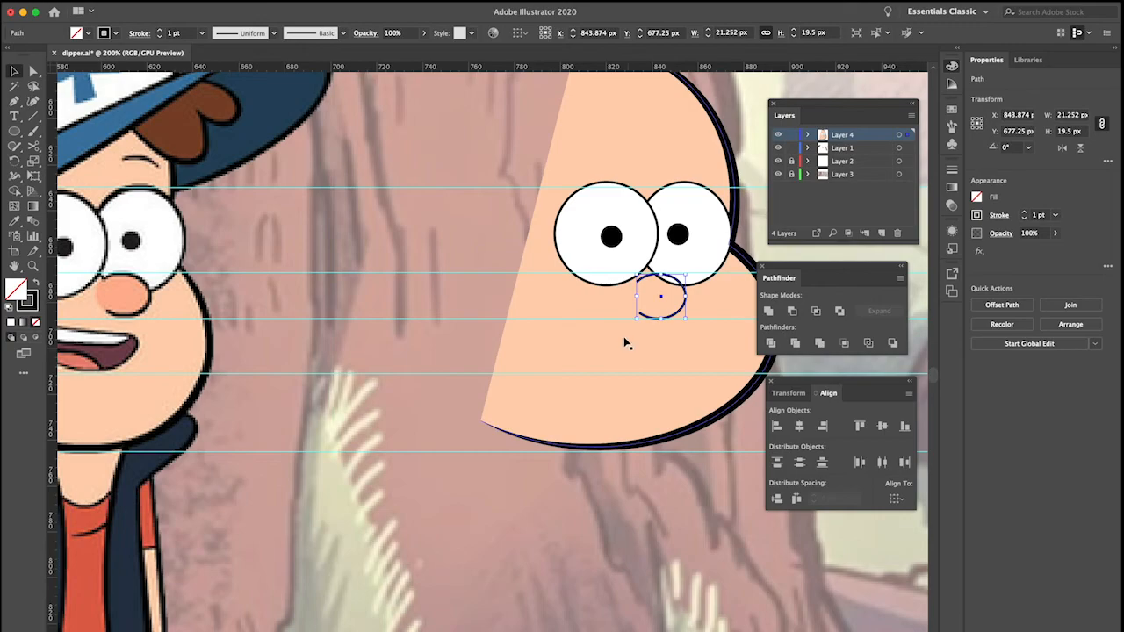
Nudge the nose outline right and up so it overlaps the right eye's lower edge, at about X 849.87 px and Y 674.25 px
key(Left)
key(Left)
key(Left)
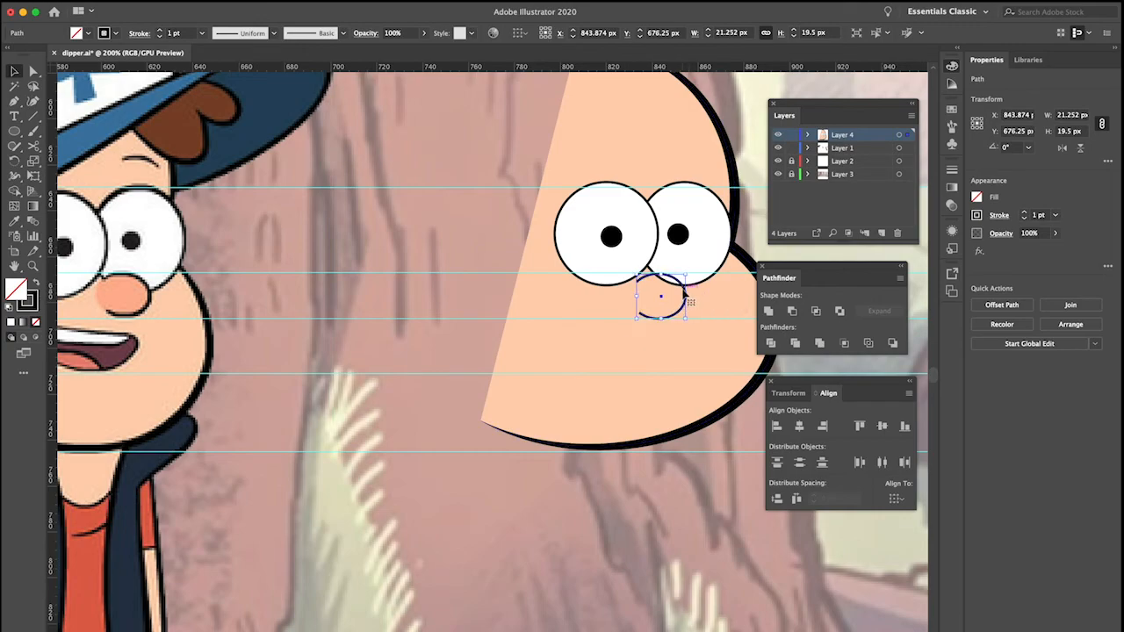
key(Right)
key(Right)
key(Right)
key(Right)
key(Right)
key(Right)
key(Right)
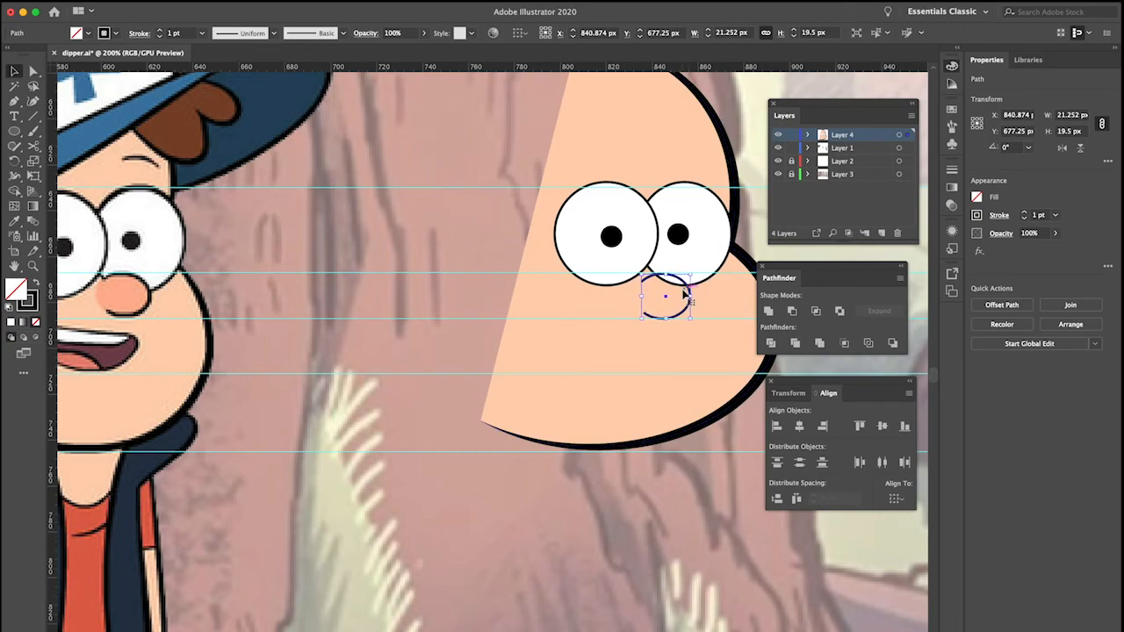
key(Right)
key(Right)
key(Up)
key(Up)
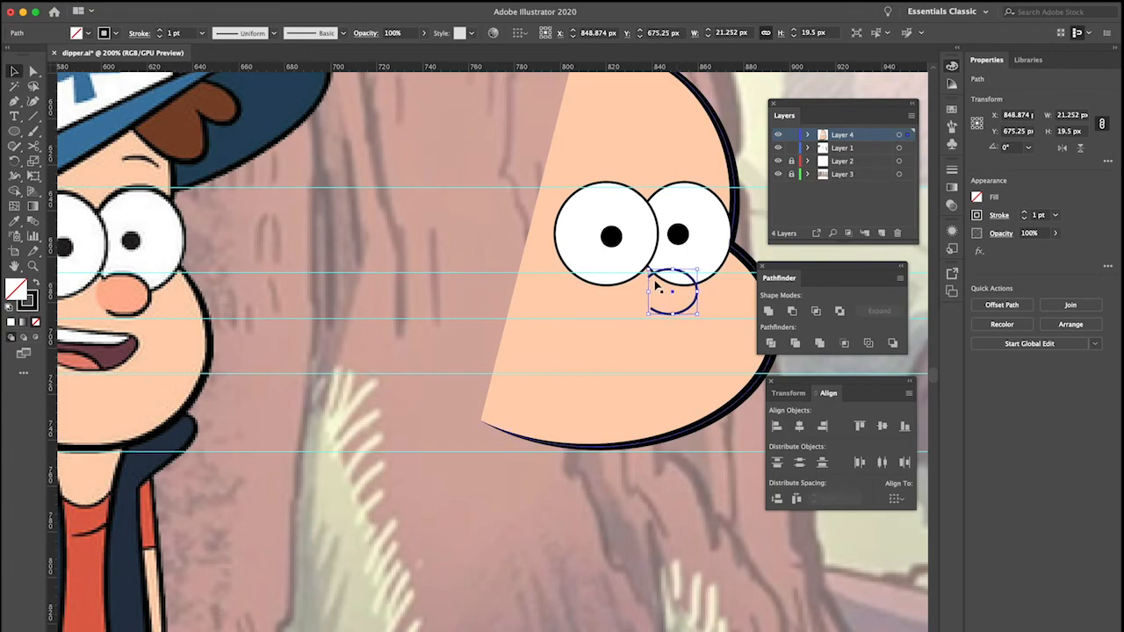
key(Right)
key(Right)
key(Up)
key(Left)
key(Left)
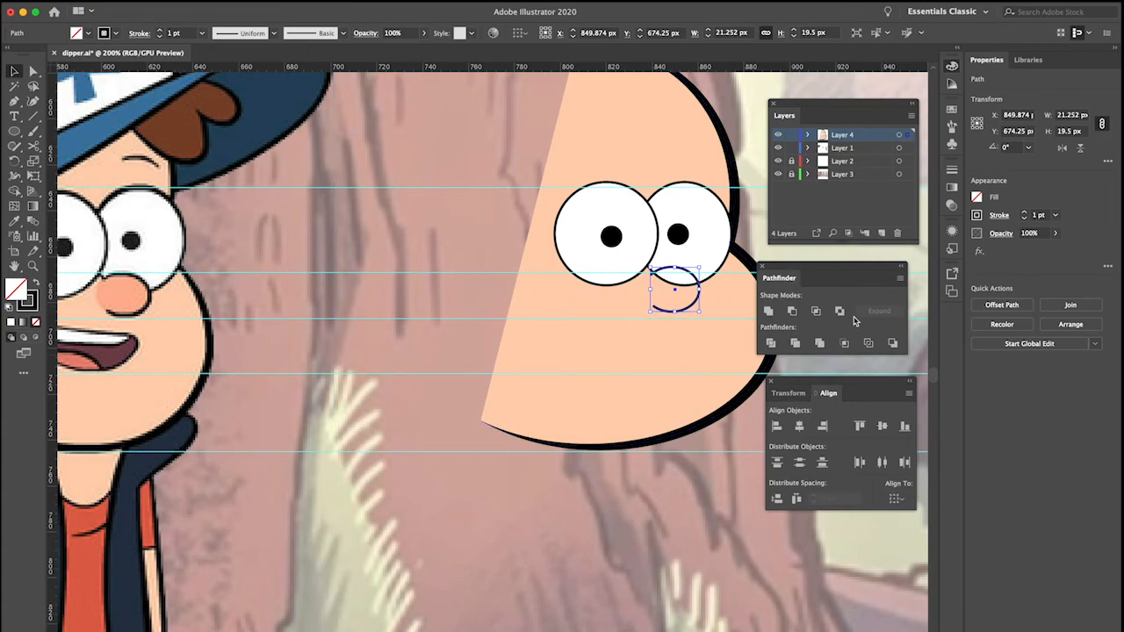
Give the open nose outline's stroke round caps
click(952, 172)
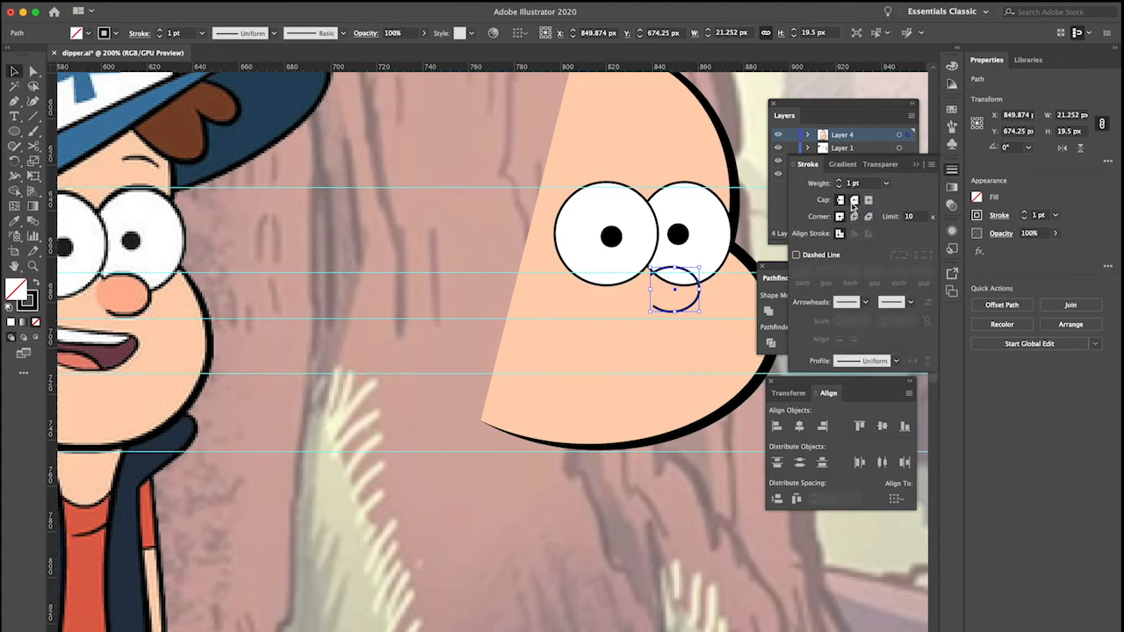
click(853, 200)
click(562, 298)
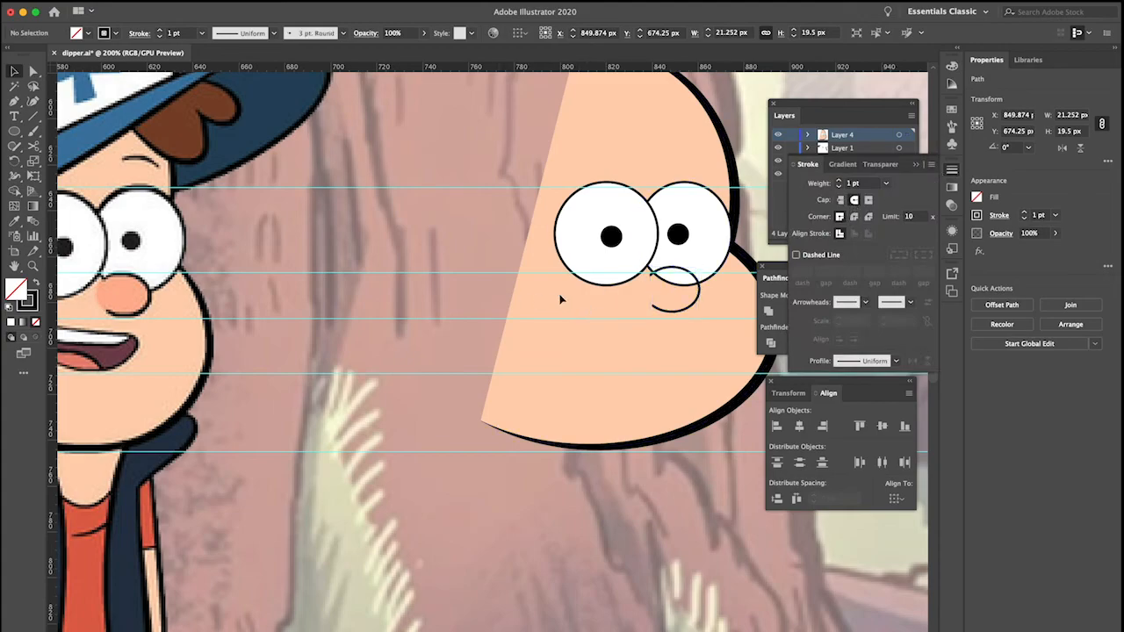
Duplicate the nose outline, place the copy on the cheek and fill it with the pink sampled from the reference nose
click(689, 310)
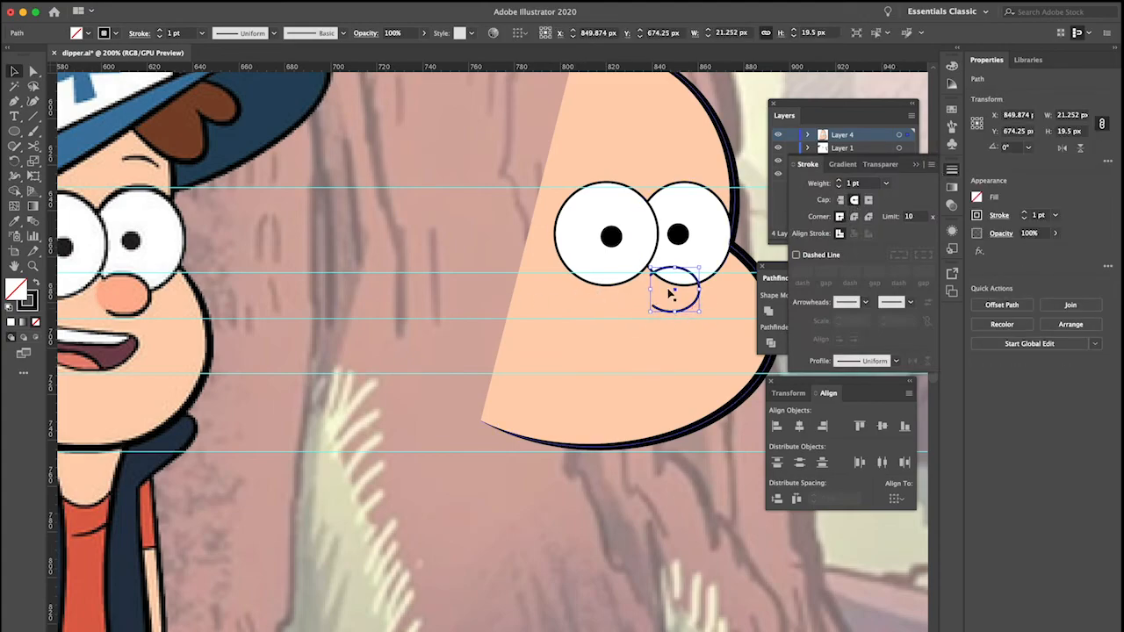
key(ctrl+c)
key(ctrl+v)
drag(517, 361, 613, 320)
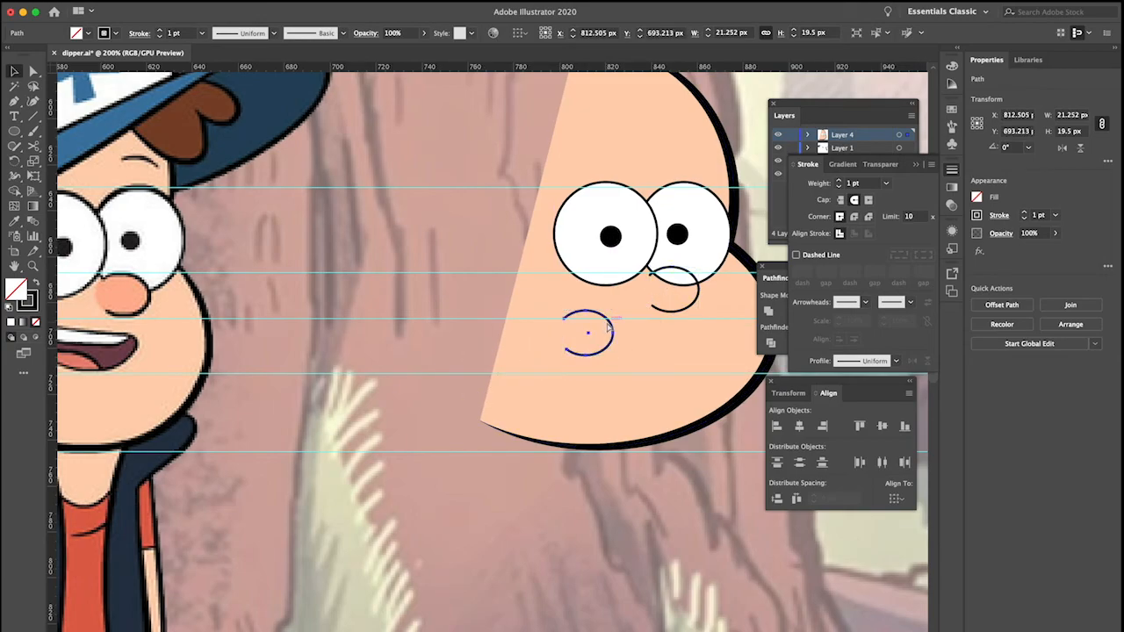
key(i)
click(125, 302)
key(v)
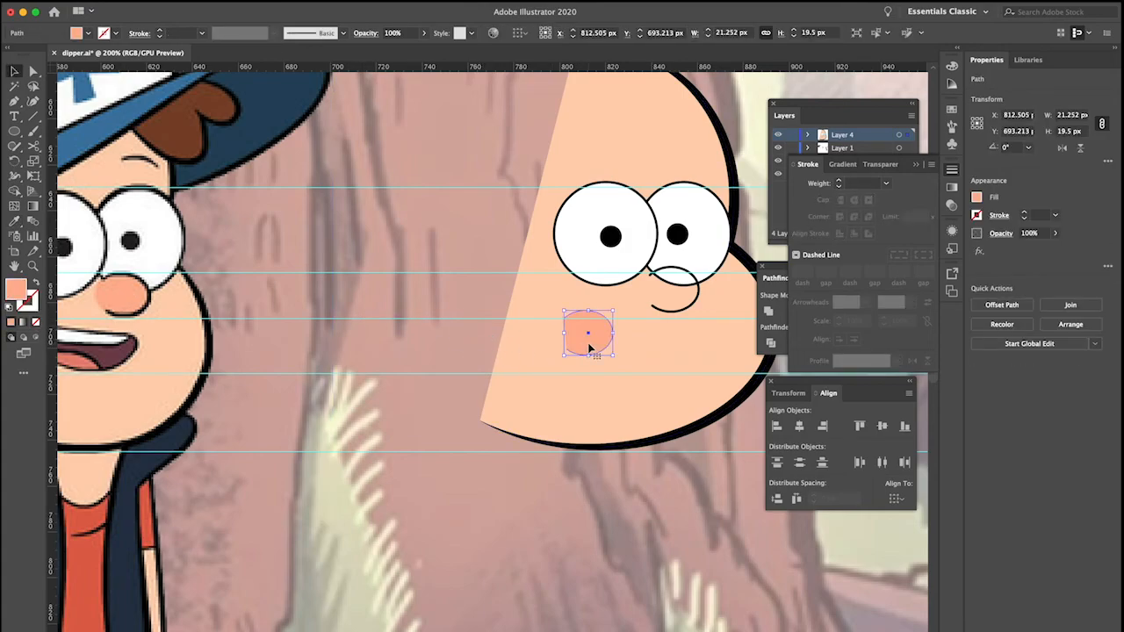
Close the pink nose copy's path and bulge its straight left edge outward to a total width of about 23.2 px
key(p)
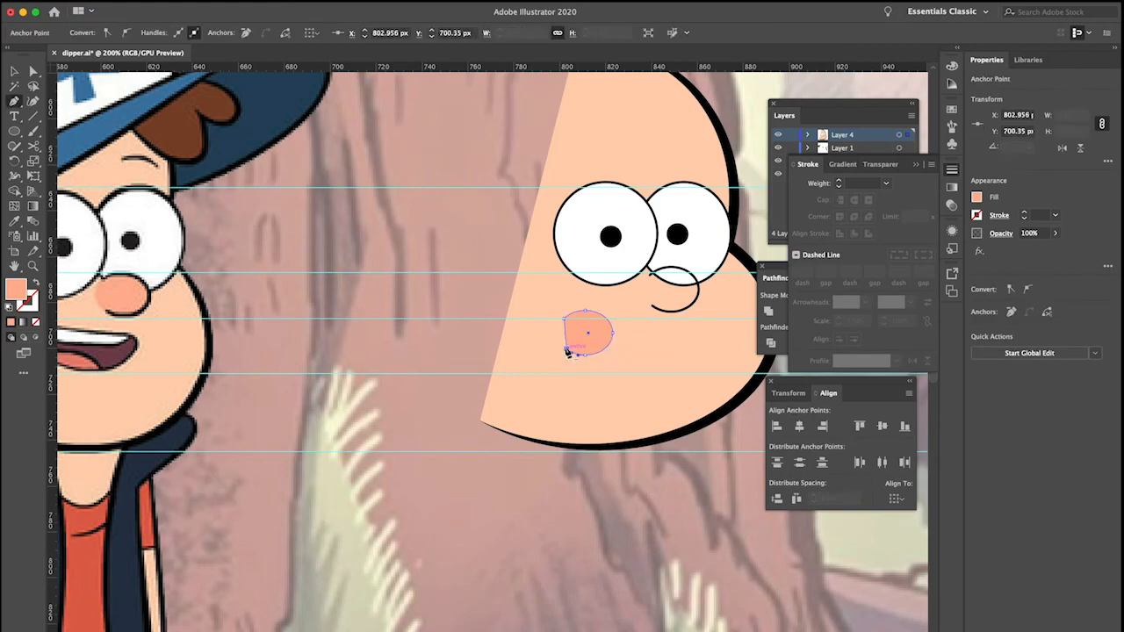
key(shift+grave)
drag(559, 337, 616, 341)
key(v)
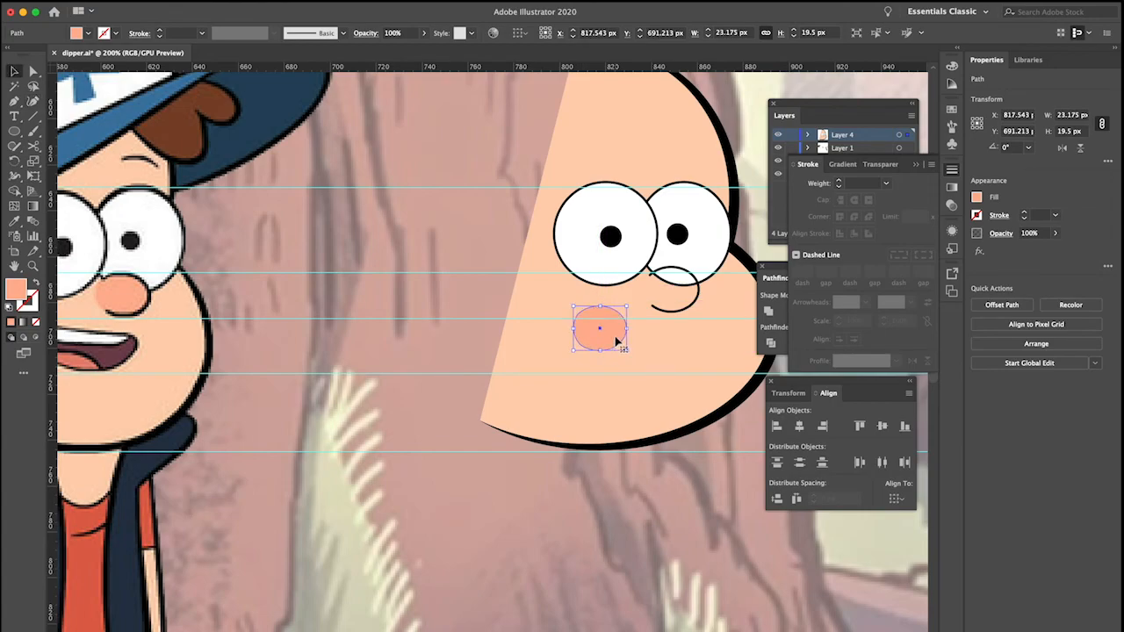
Move the pink shape onto the nose, send it behind the black outline and nudge it right to X 847.543 px
drag(618, 331, 685, 306)
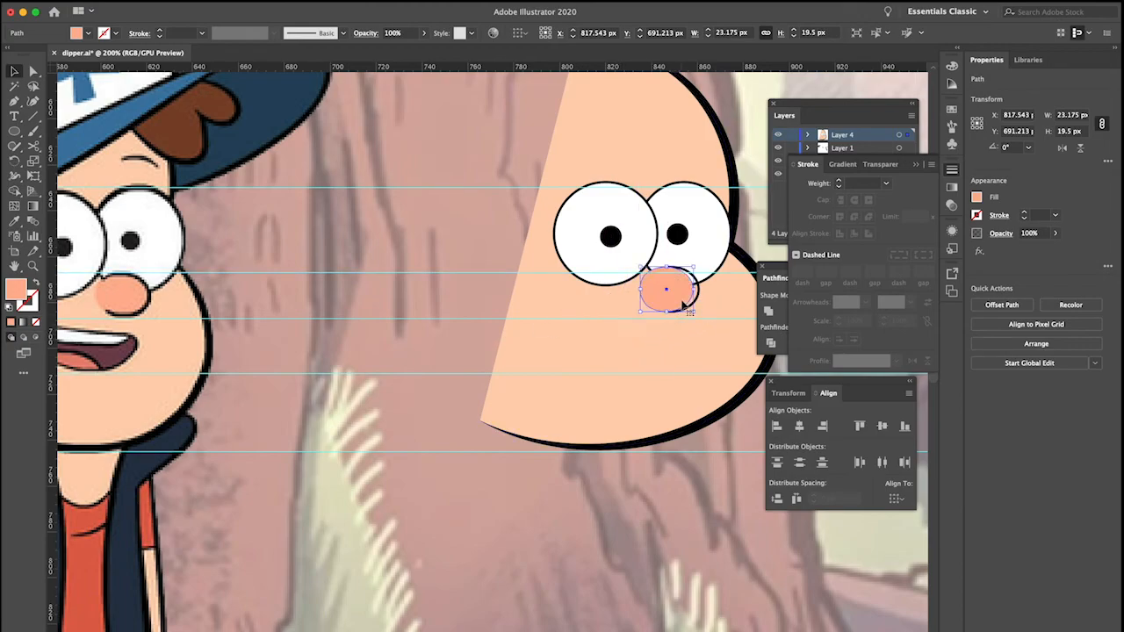
key(super+[)
key(Right)
key(Right)
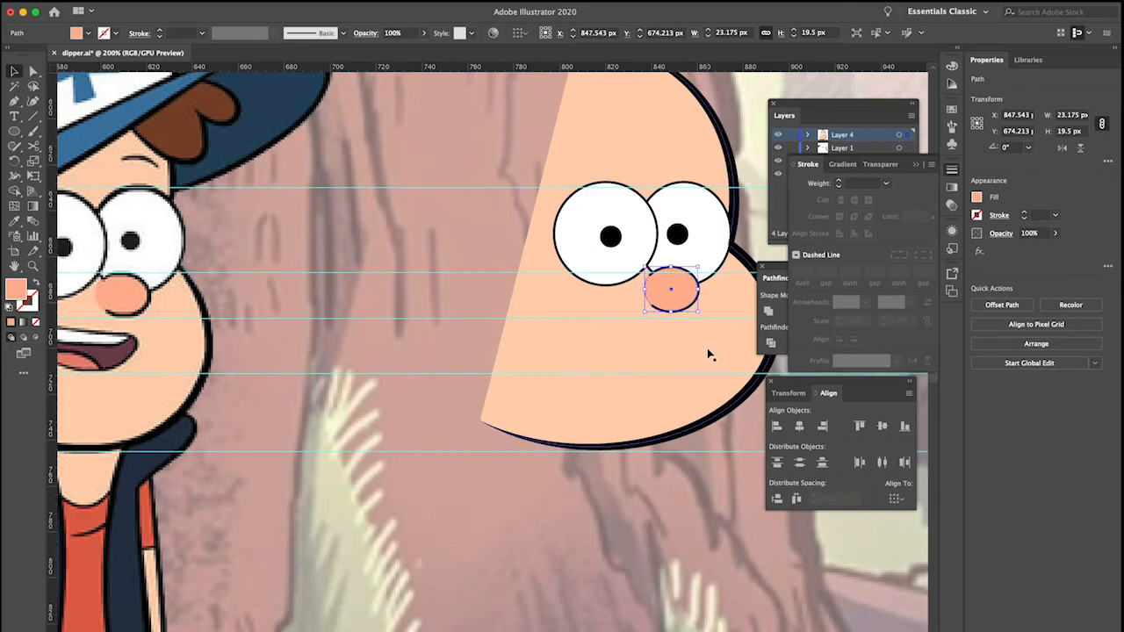
key(super+shift+a)
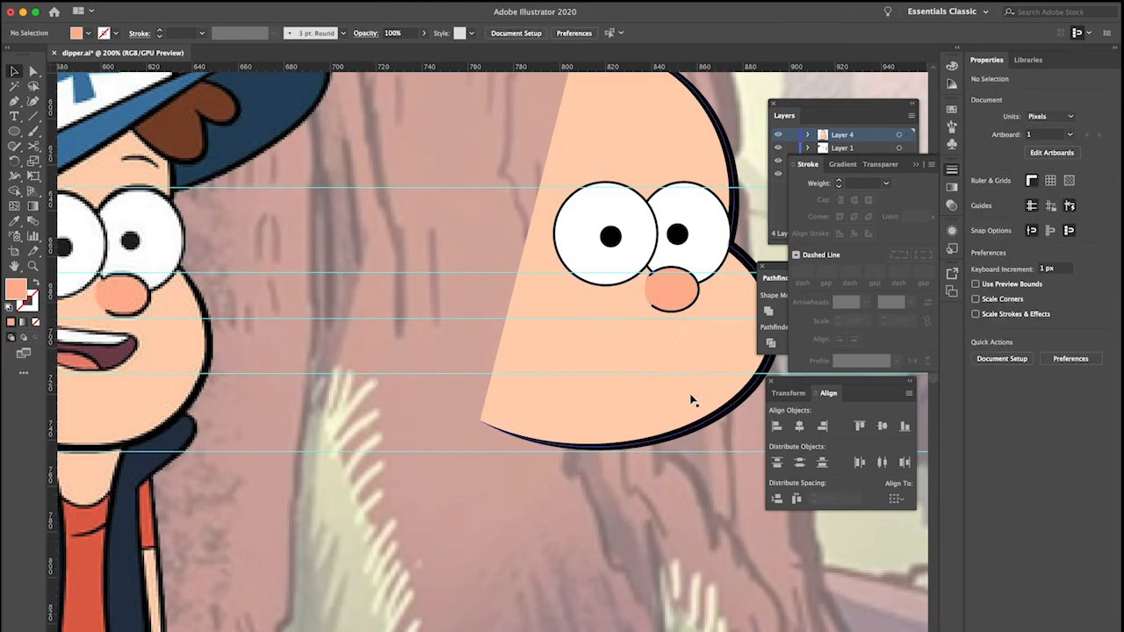
Extend the head outline's upper open end down and left with a curved segment, widening the head to about 134.5 px
scroll(702, 413, up, 3)
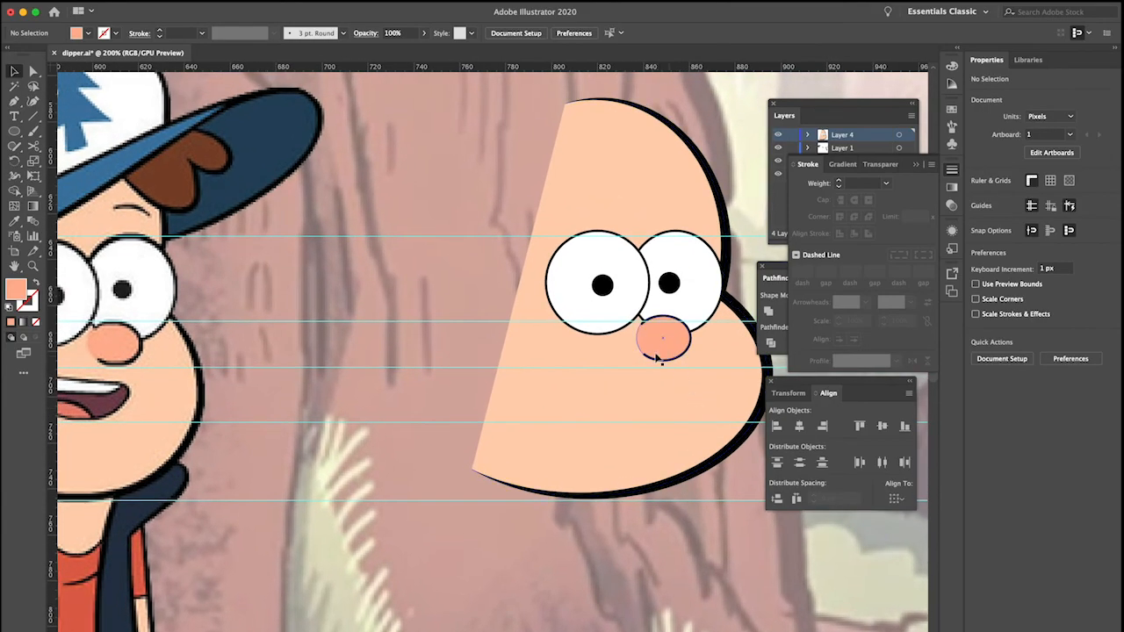
scroll(700, 375, left, 1)
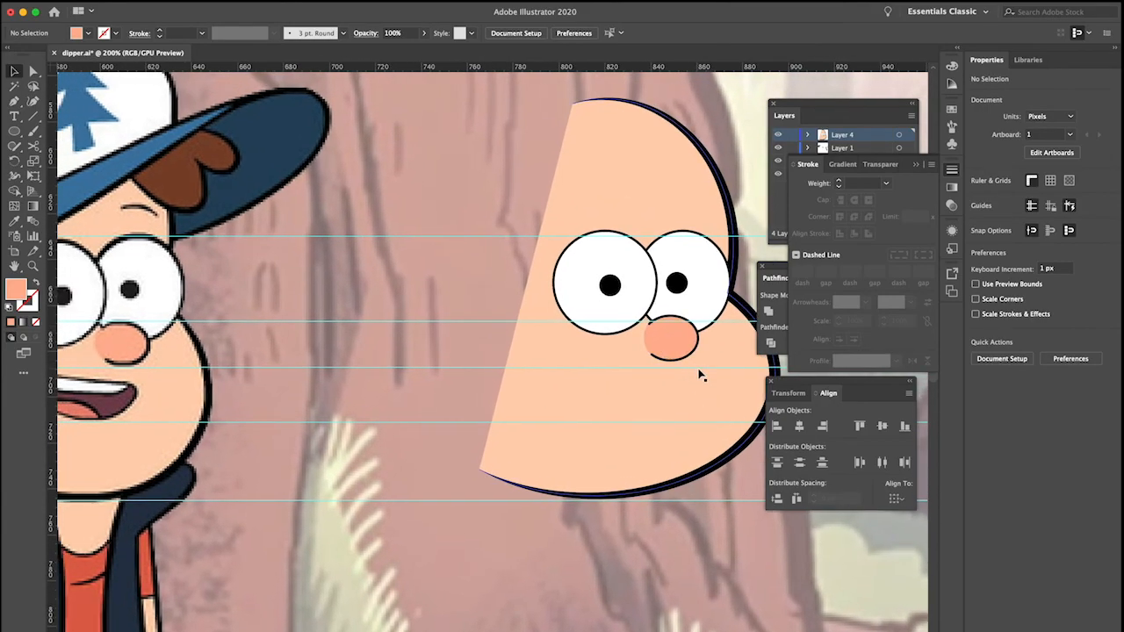
scroll(647, 380, down, 2)
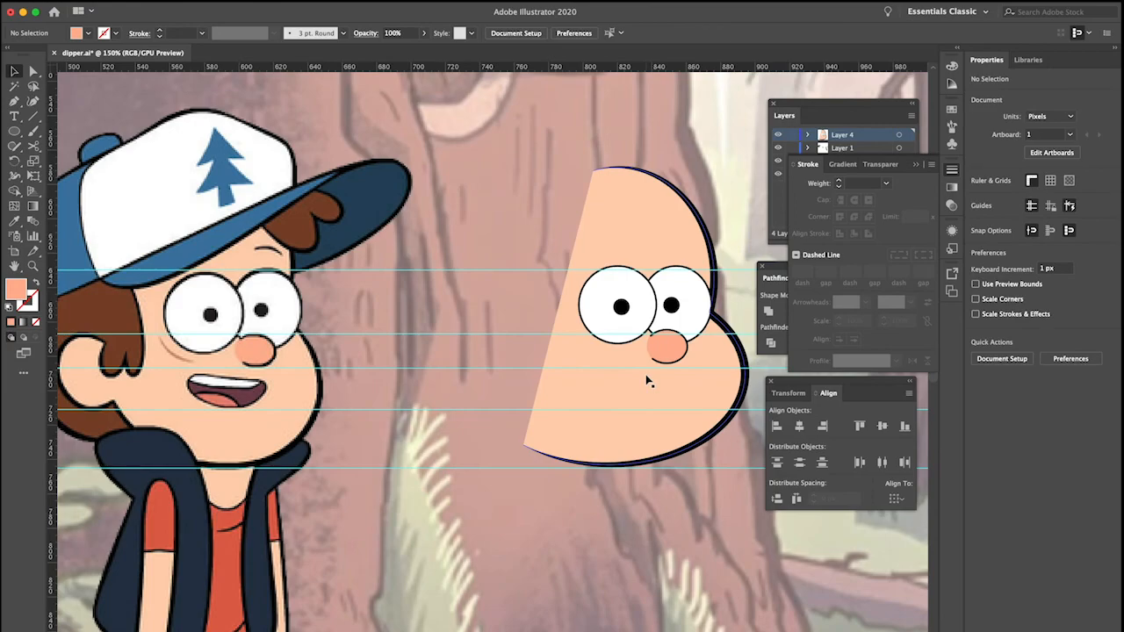
scroll(664, 356, down, 1)
scroll(665, 357, up, 1)
scroll(665, 357, up, 1)
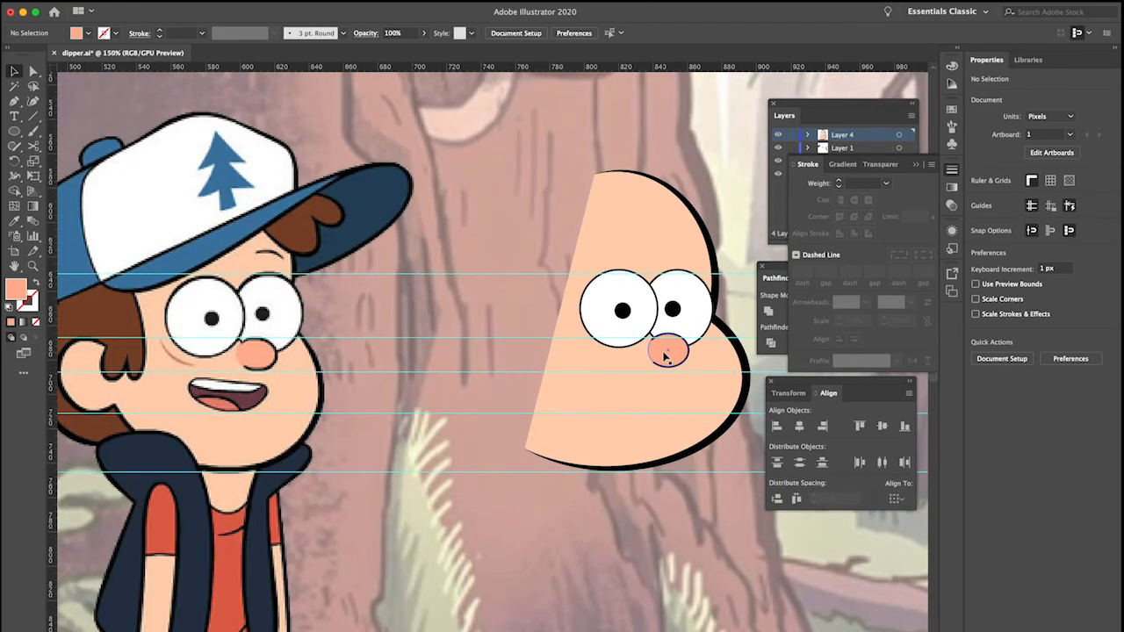
click(612, 179)
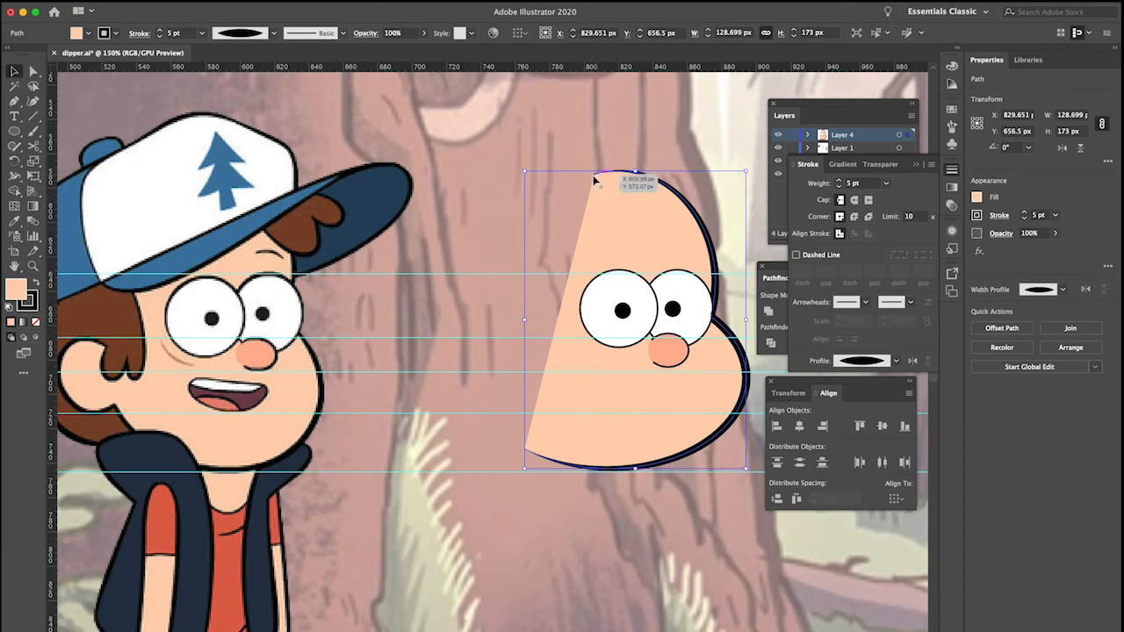
key(shift+grave)
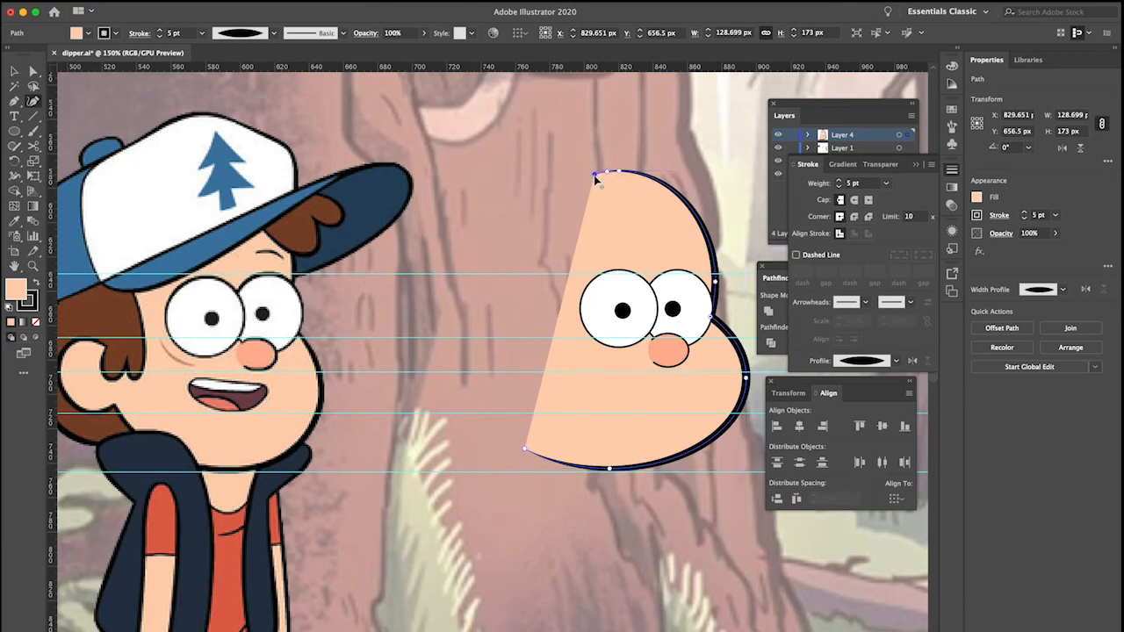
click(513, 215)
drag(512, 216, 514, 224)
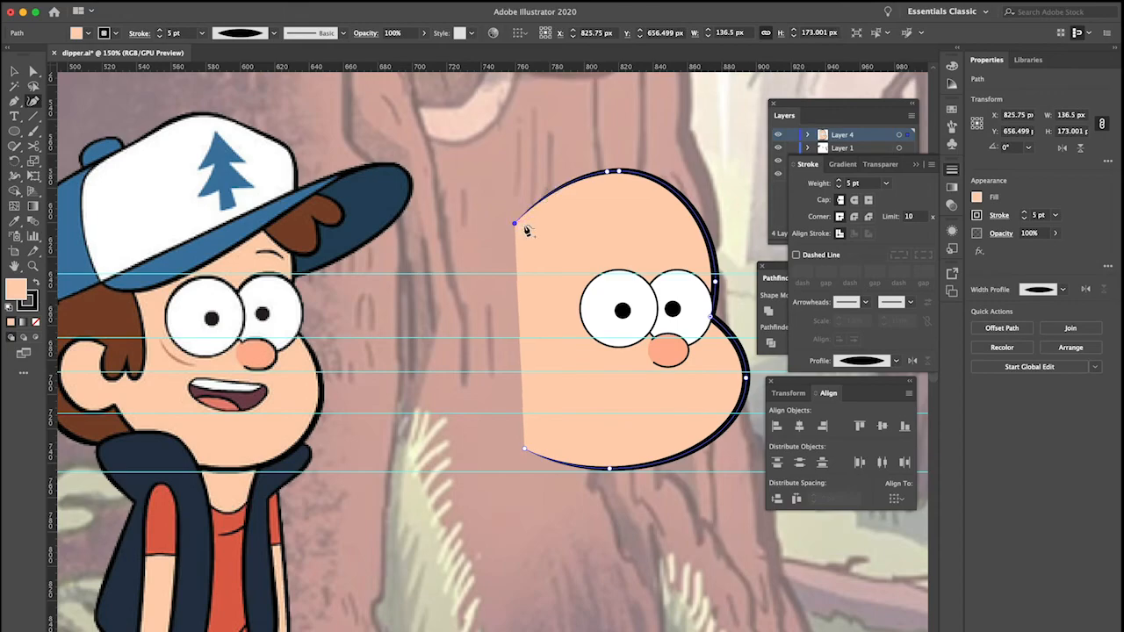
key(v)
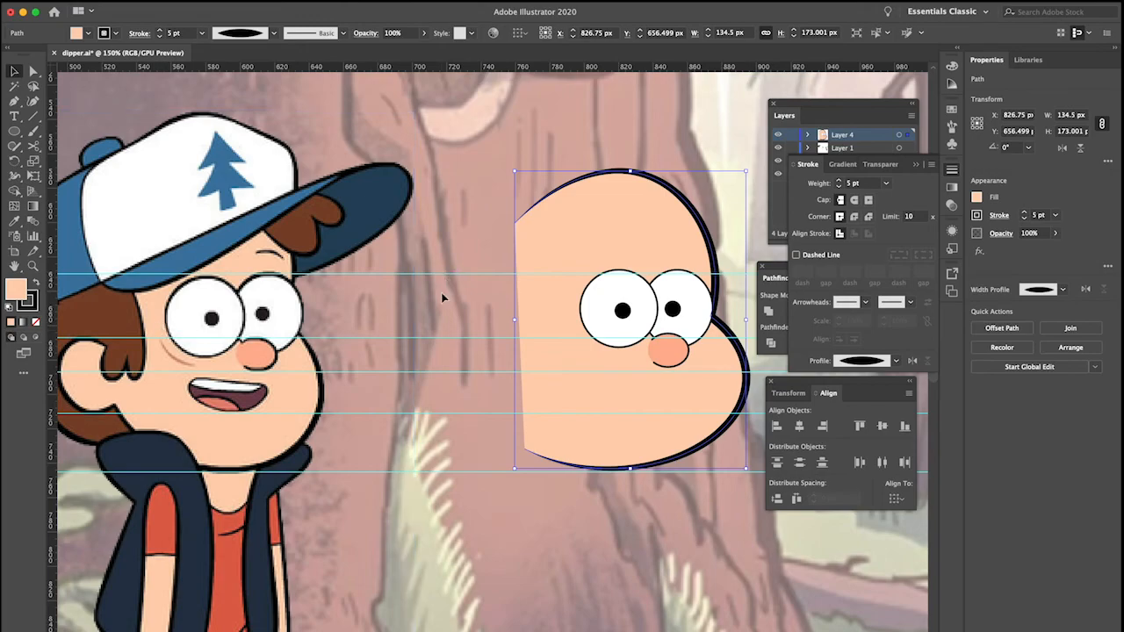
Draw a two-lobed hair tuft with the Pen tool over the forehead's right edge, about 48 by 41 px
scroll(443, 298, right, 3)
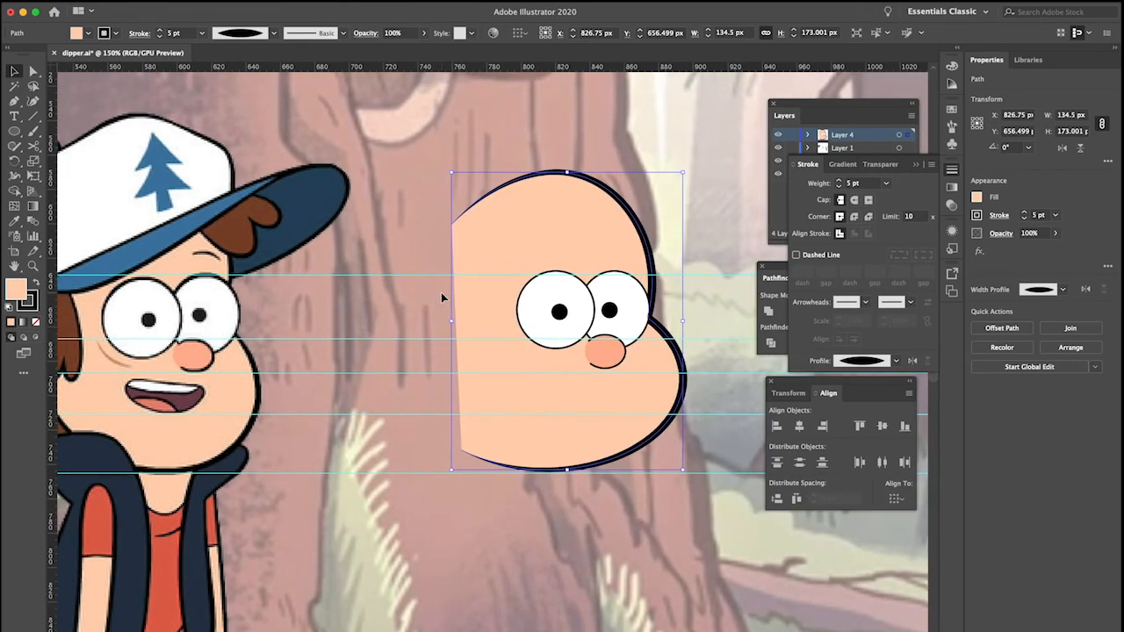
click(15, 104)
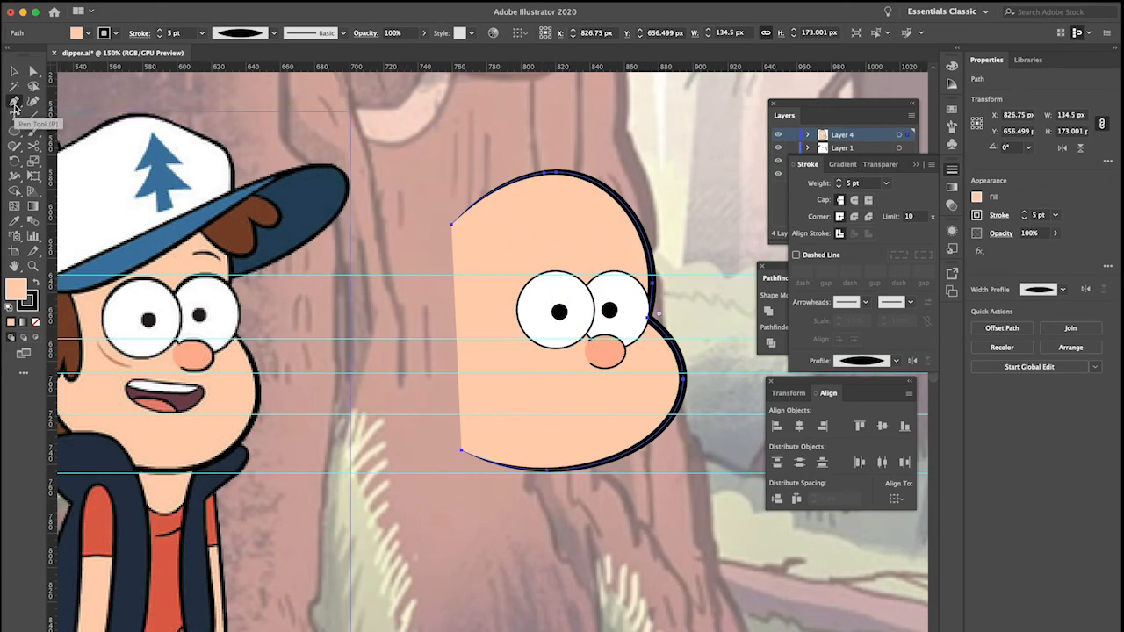
click(14, 103)
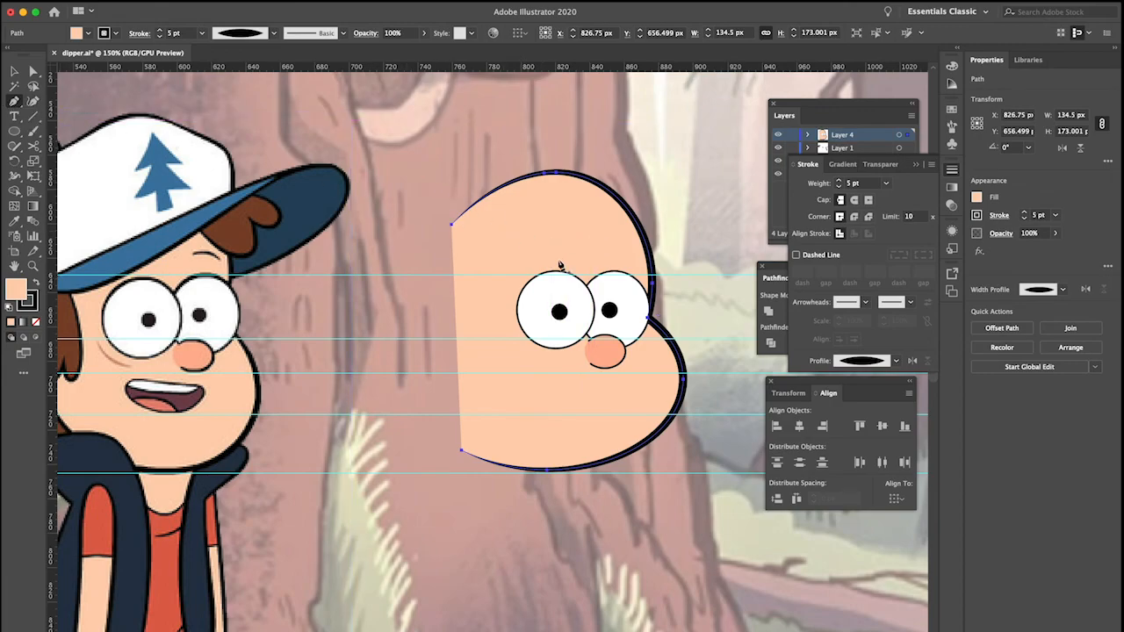
click(595, 228)
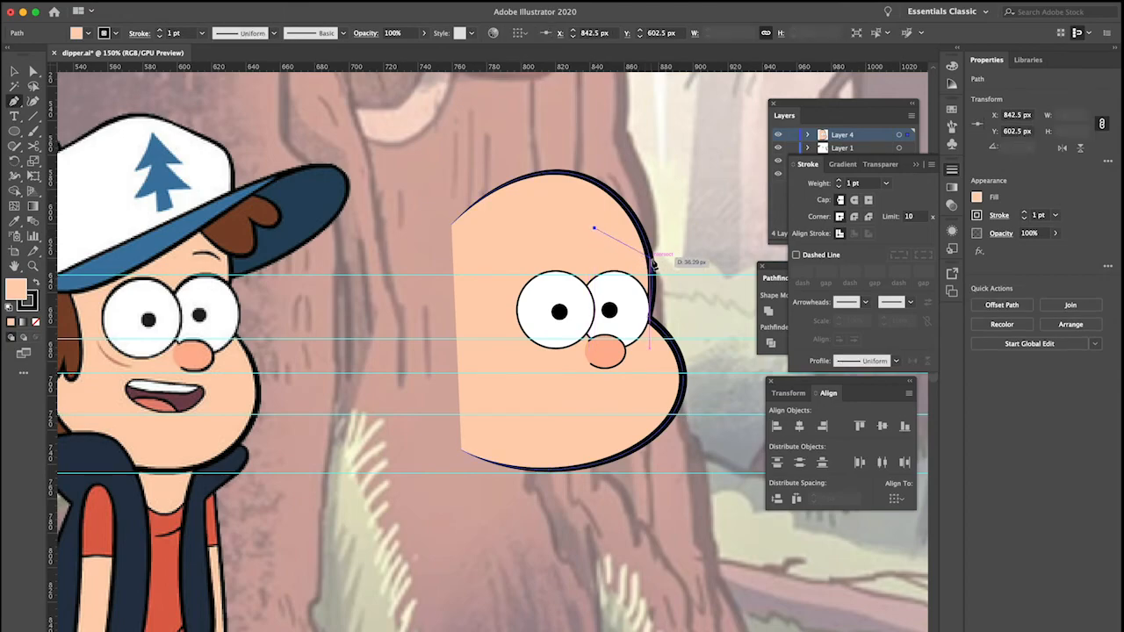
drag(656, 259, 674, 189)
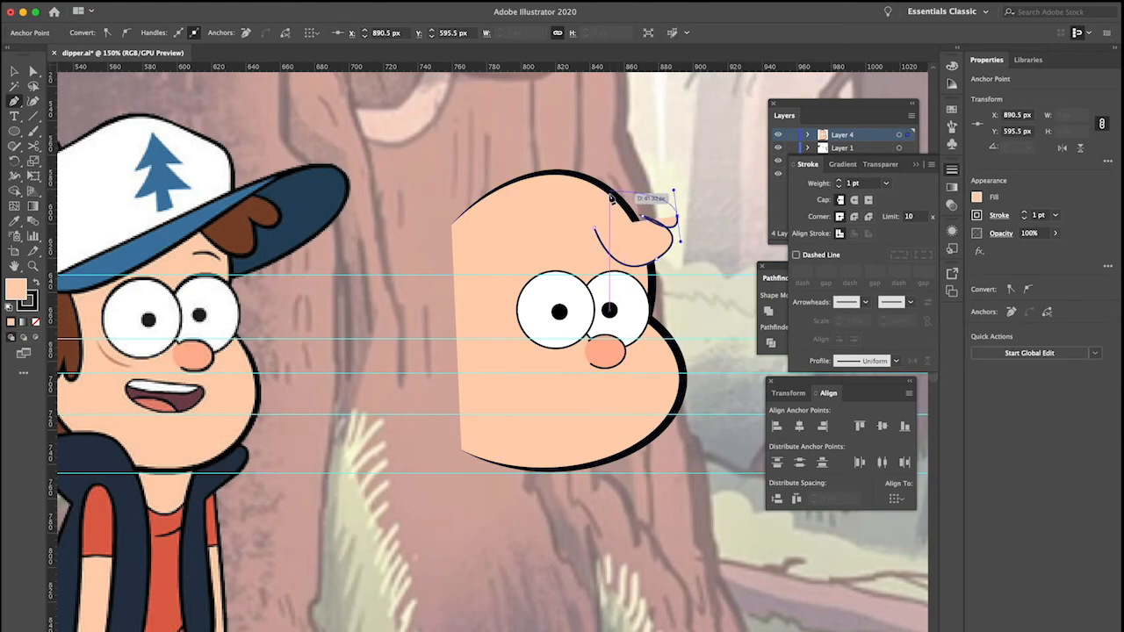
click(605, 200)
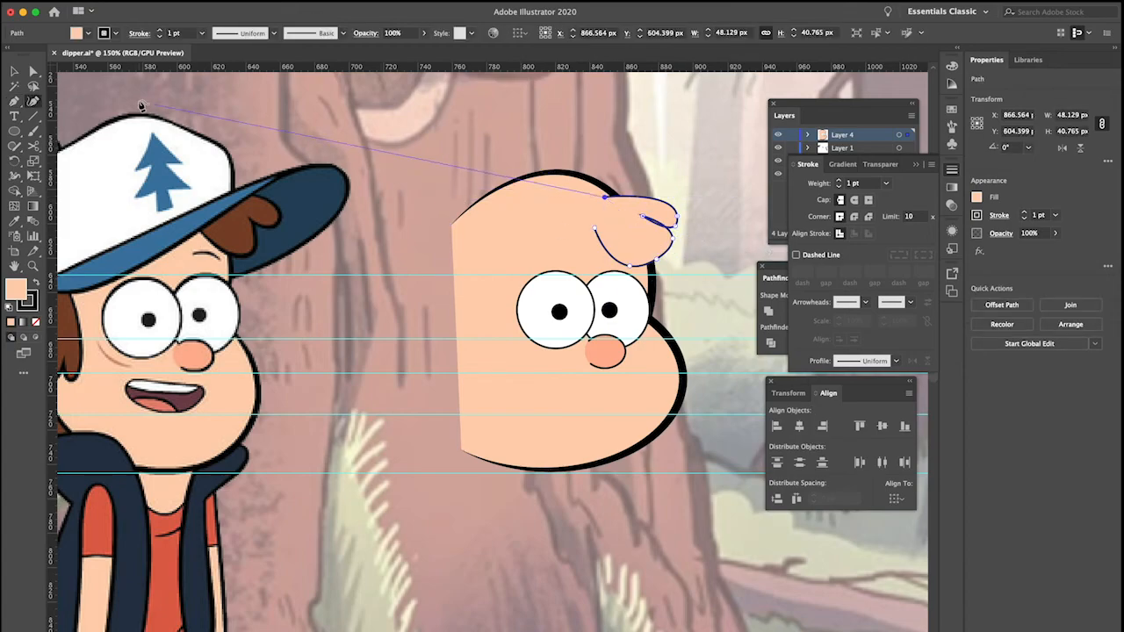
Reshape the hair tuft's lower lobe with the Curvature tool, bringing the tuft to about 41.26 px high
click(35, 103)
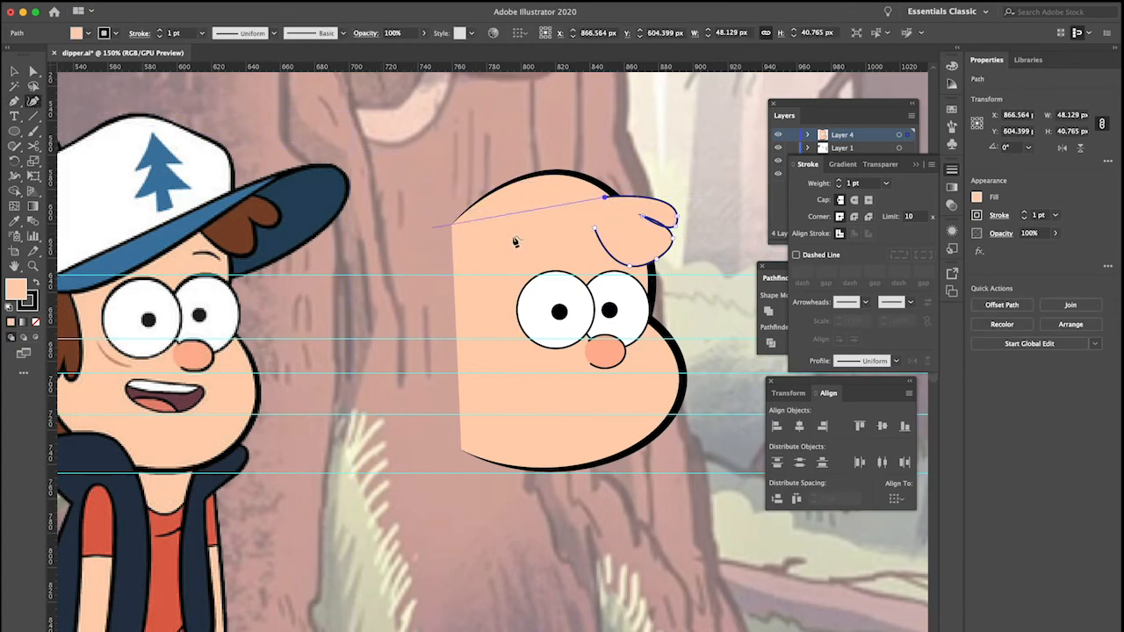
mouse_move(657, 259)
mouse_down()
mouse_move(668, 244)
mouse_move(660, 274)
mouse_move(652, 264)
mouse_up()
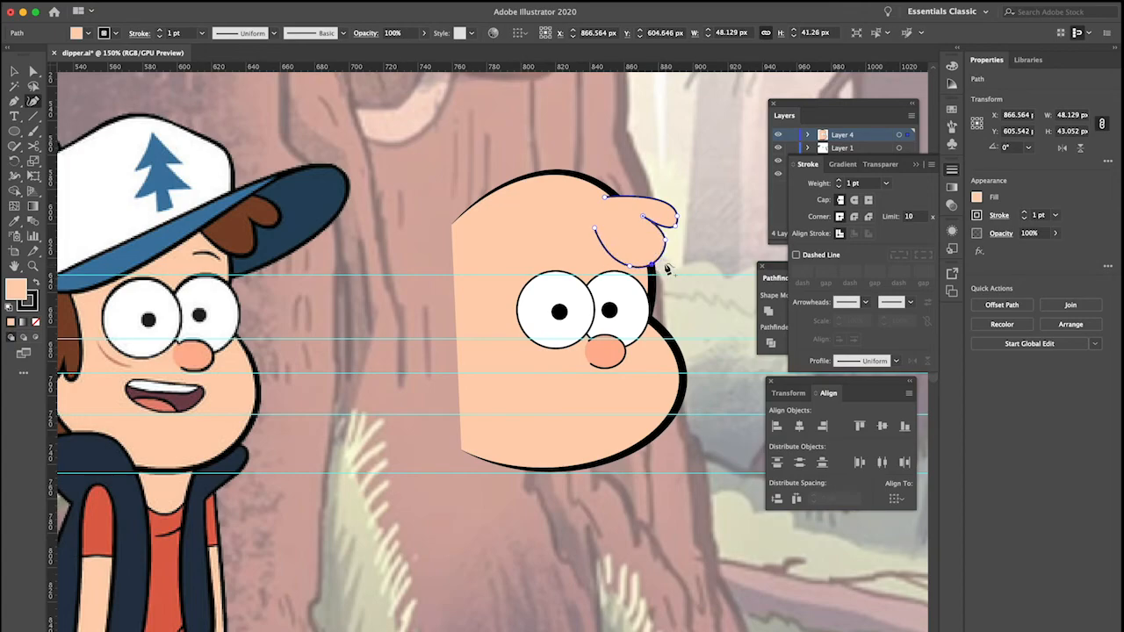
key(v)
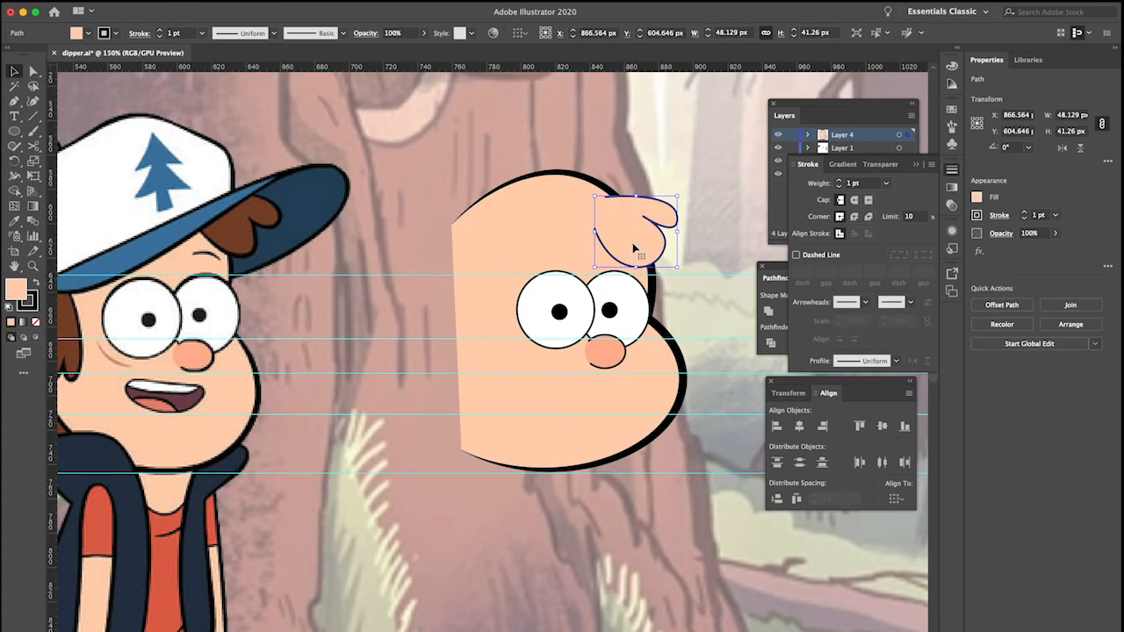
Fill the hair tuft with the brown sampled from the reference character's hair
key(i)
click(246, 233)
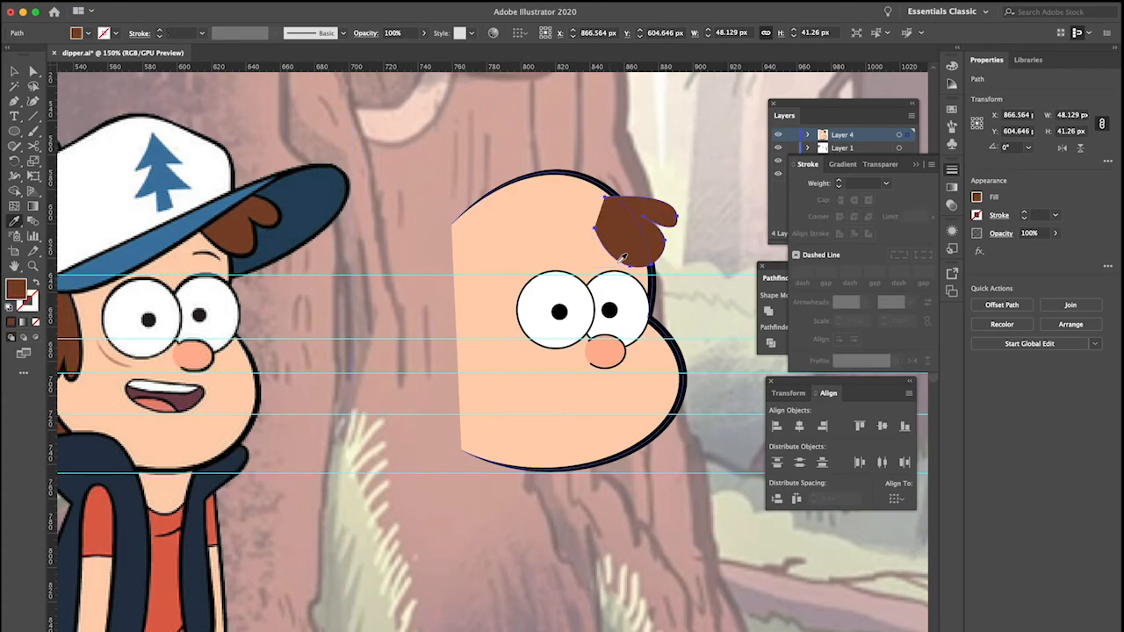
key(v)
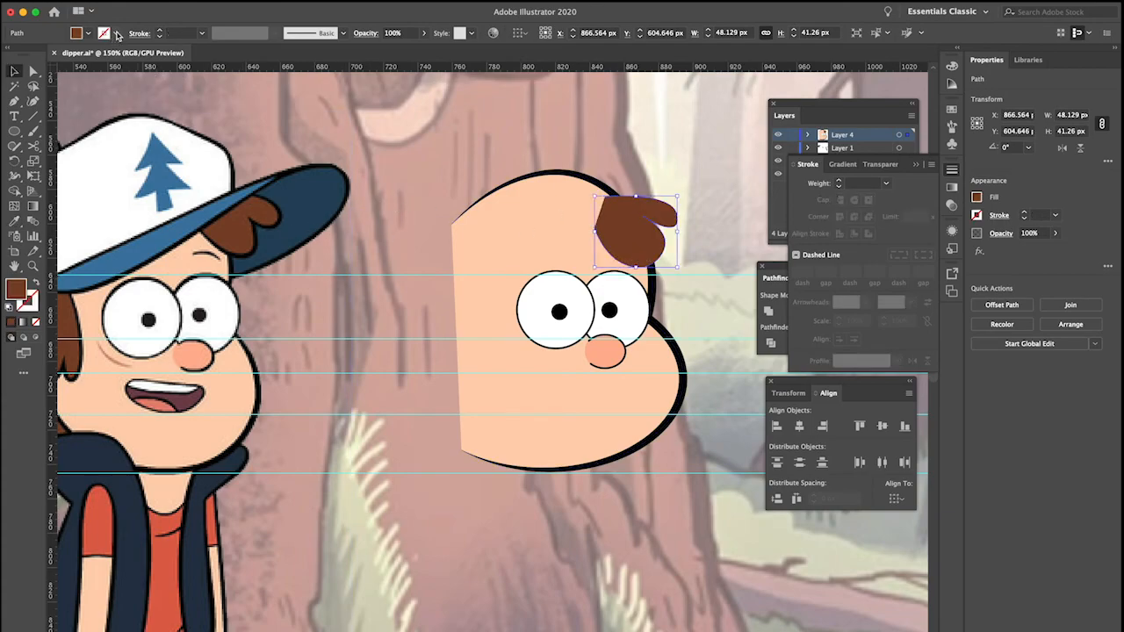
Give the hair tuft a black 2 pt stroke with the tapered elliptical width profile
click(77, 33)
click(33, 55)
click(203, 35)
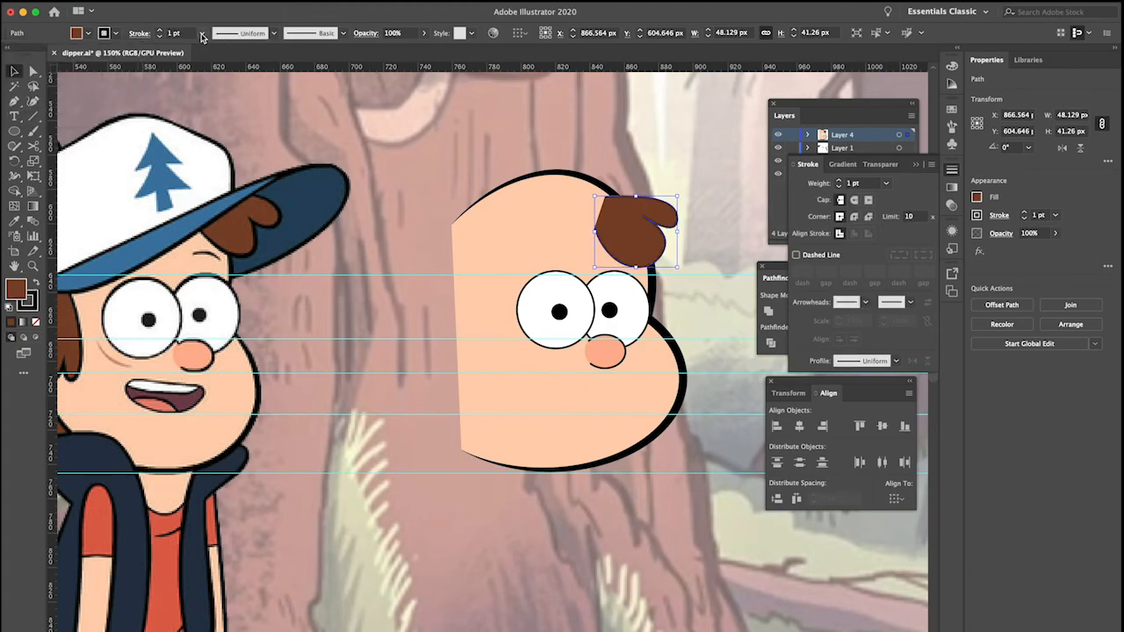
click(203, 34)
click(218, 102)
click(244, 34)
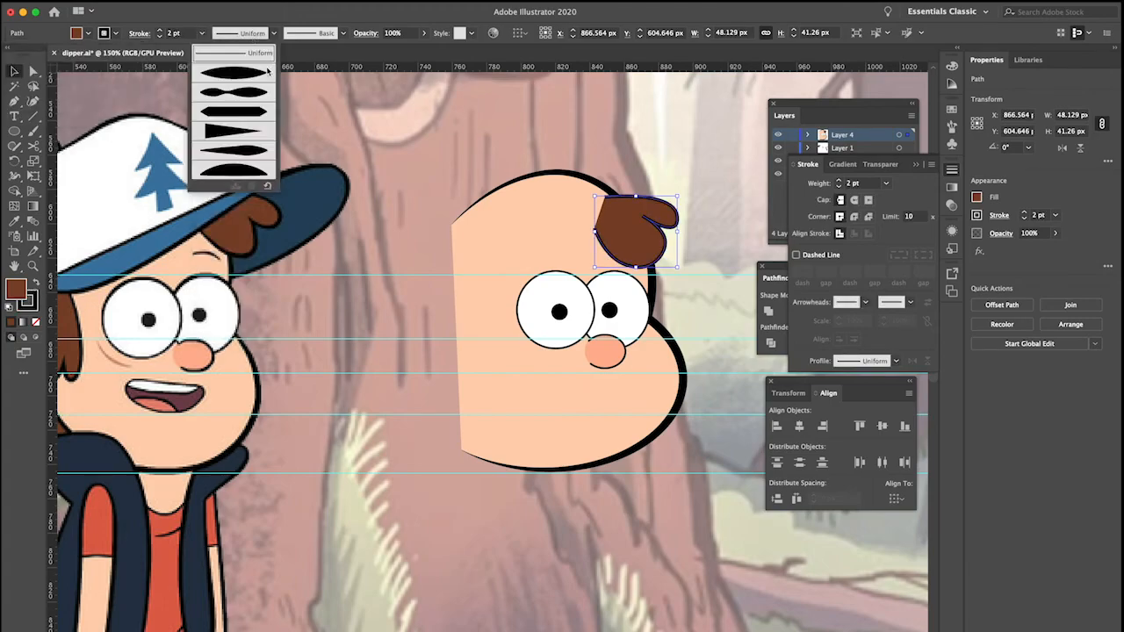
click(253, 72)
click(694, 166)
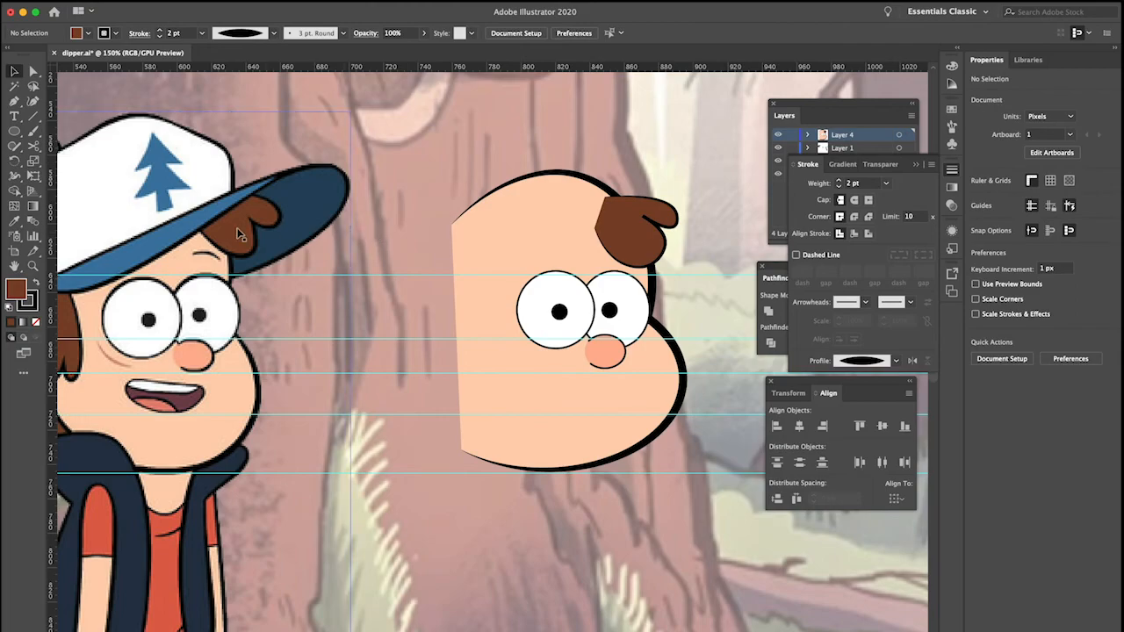
Set the hair tuft's stroke corners to a round join
click(665, 249)
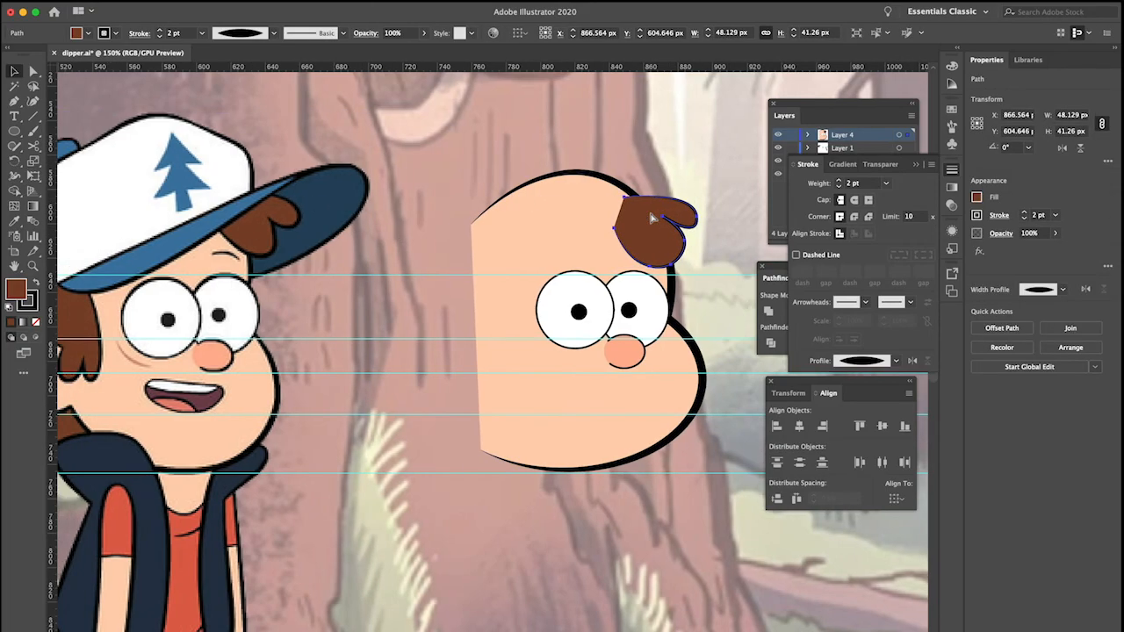
scroll(654, 220, up, 6)
scroll(664, 220, up, 1)
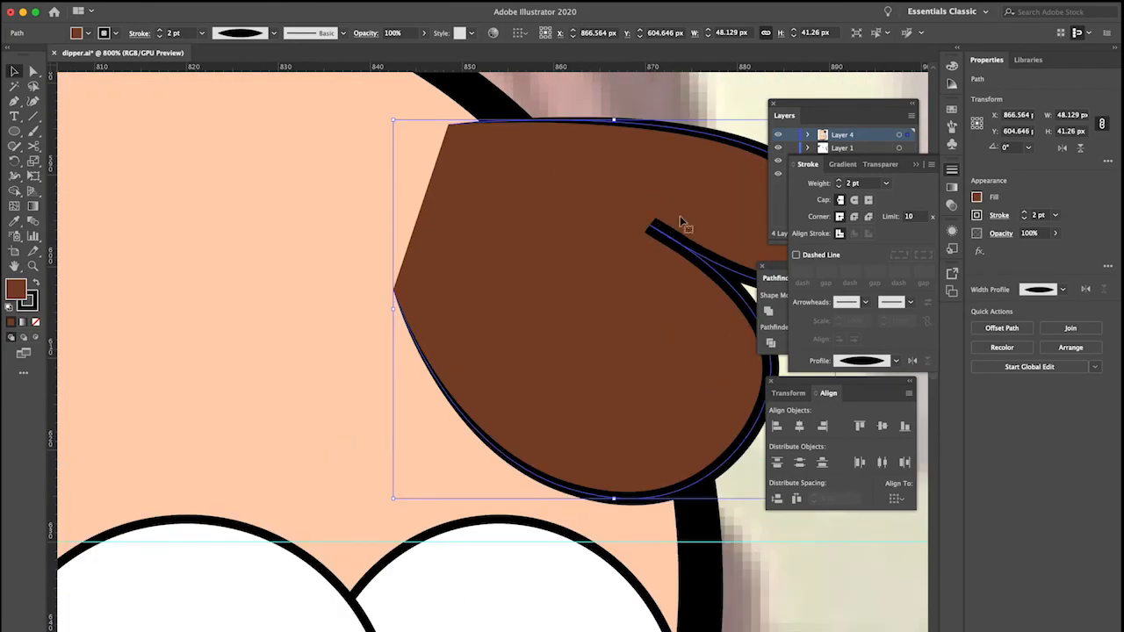
click(854, 217)
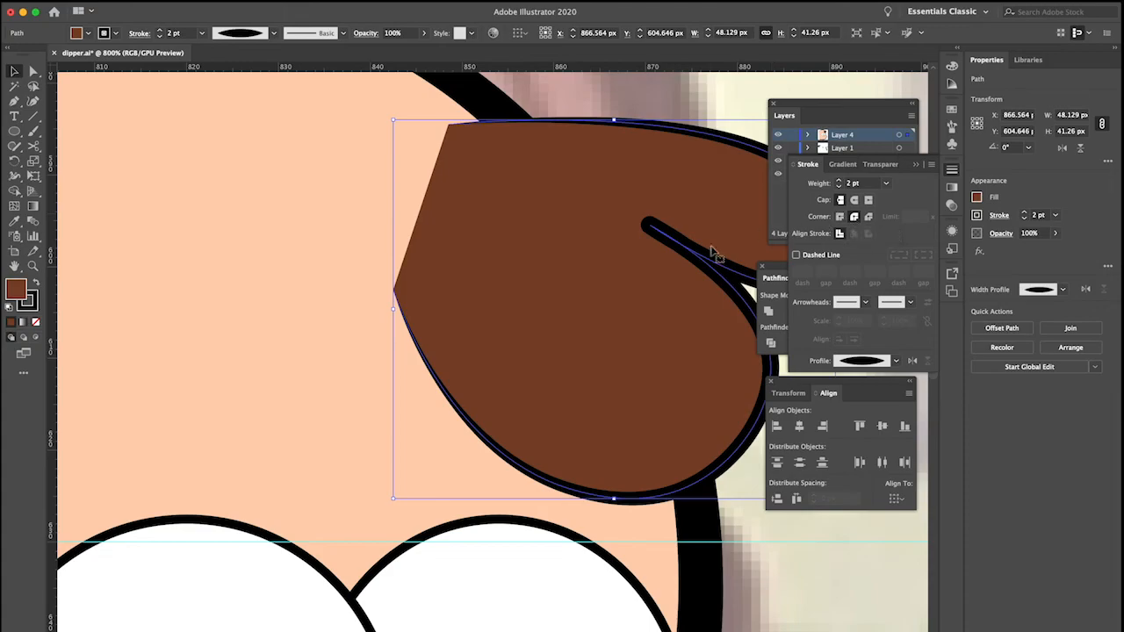
Move the hair tuft up along the forehead to about Y 598.65 px
scroll(695, 251, up, 1)
scroll(695, 251, down, 7)
scroll(695, 253, right, 2)
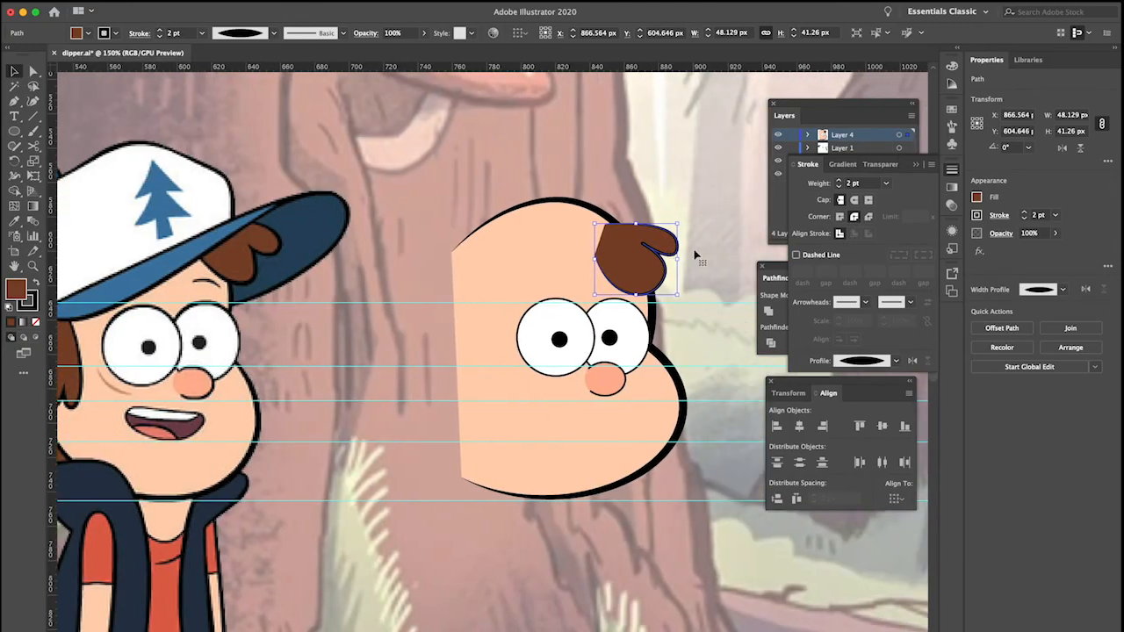
click(692, 309)
drag(644, 275, 644, 261)
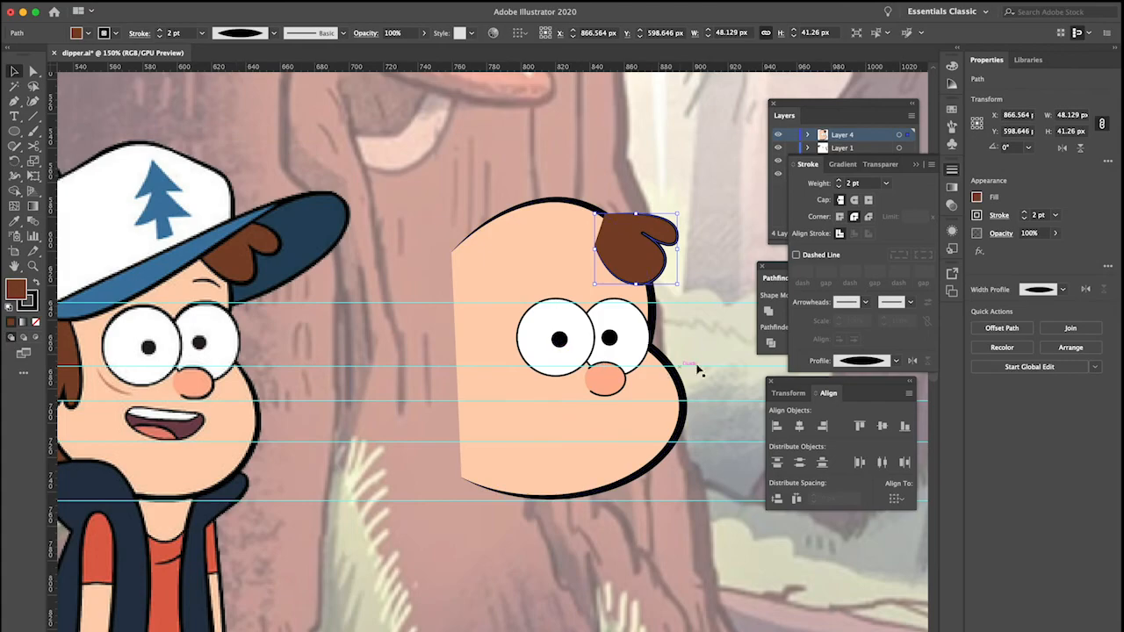
Set the face outline's stroke weight to 3 pt
click(668, 358)
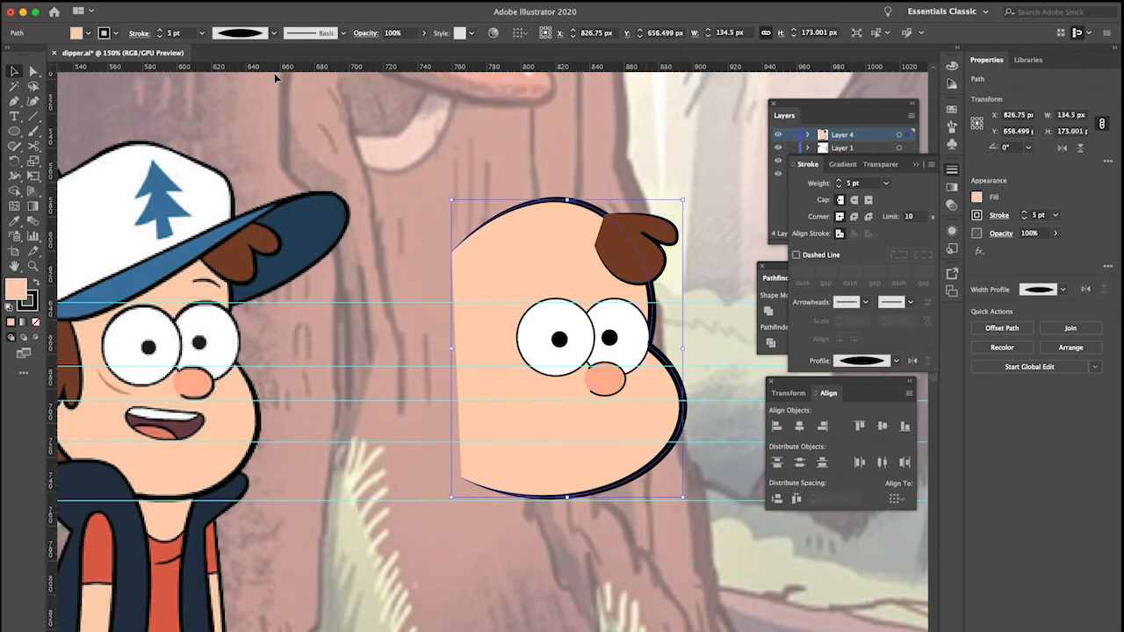
click(175, 33)
key(Down)
key(Down)
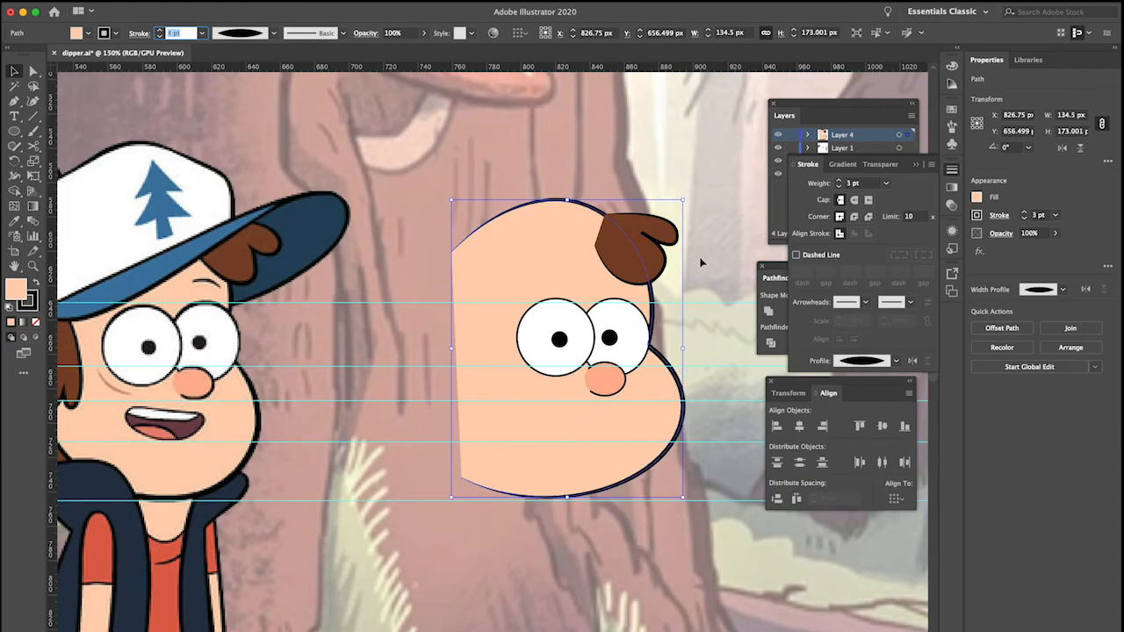
click(716, 283)
Move the hair tuft up and slightly left to about X 865.56 px, Y 590.65 px
drag(658, 266, 658, 265)
click(658, 264)
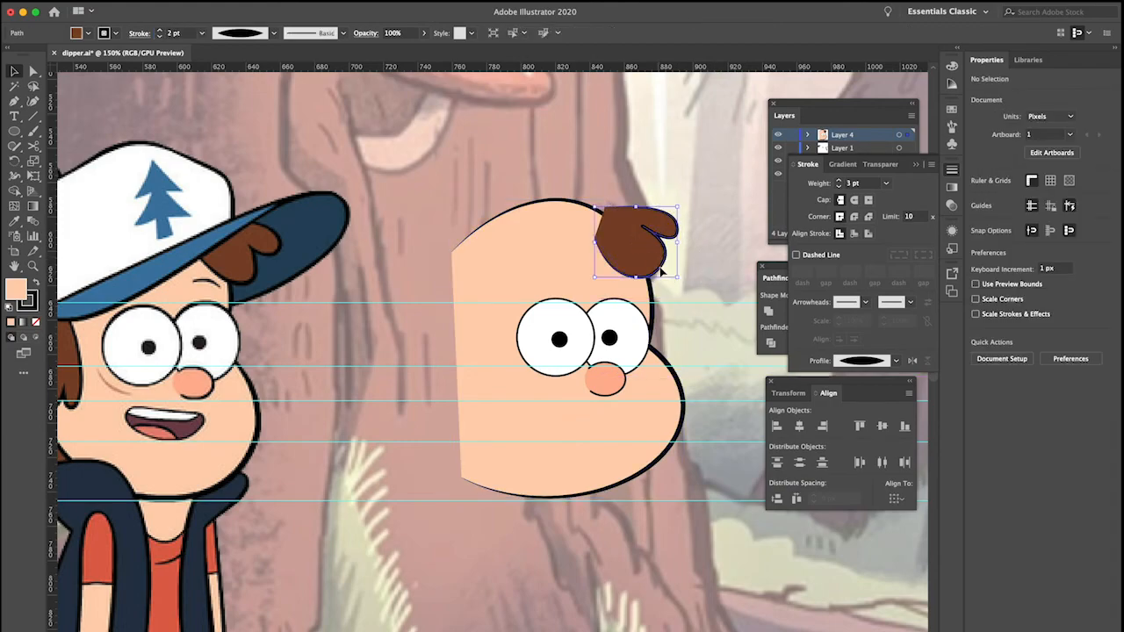
key(Left)
key(Up)
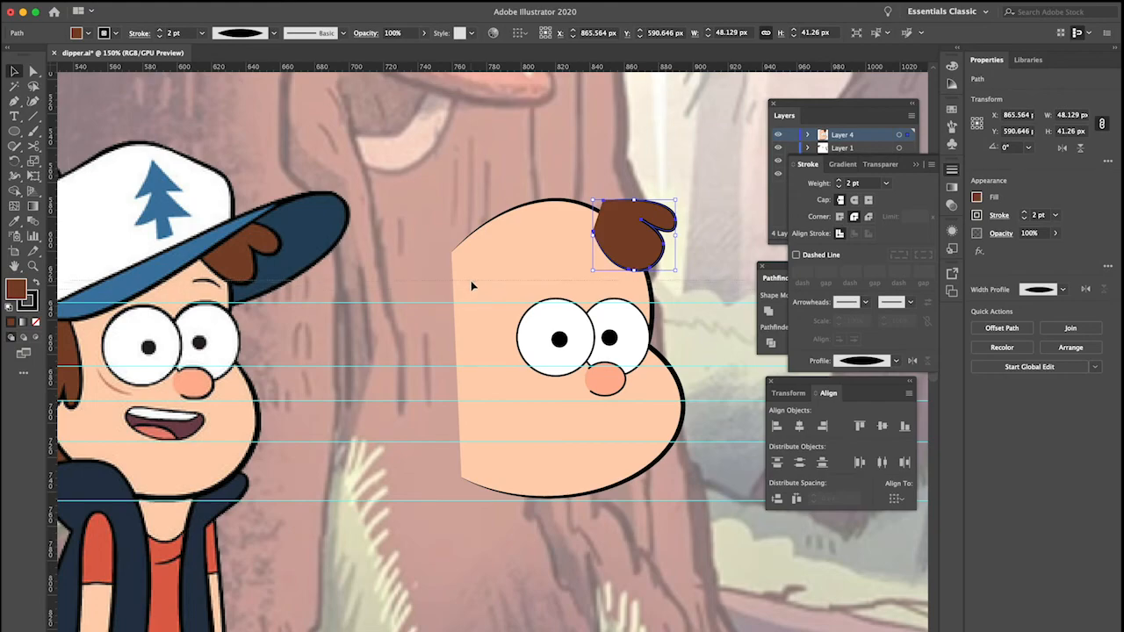
Place a horizontal guide at 617 px and nudge the hair tuft down to about Y 592.65 px
drag(472, 281, 471, 281)
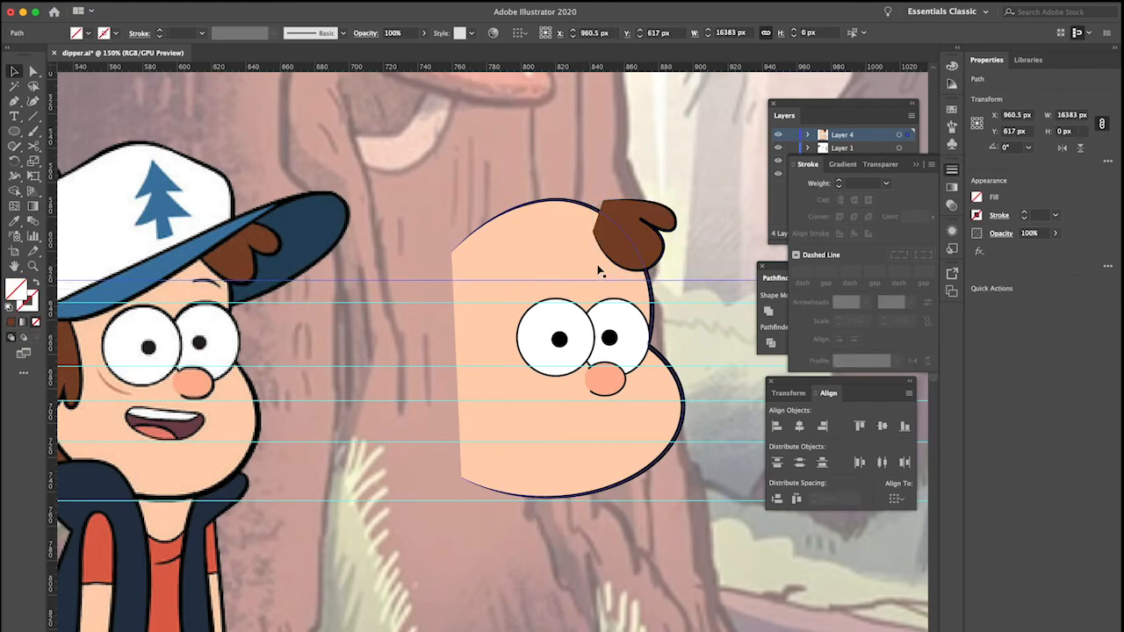
click(651, 261)
key(Down)
key(Down)
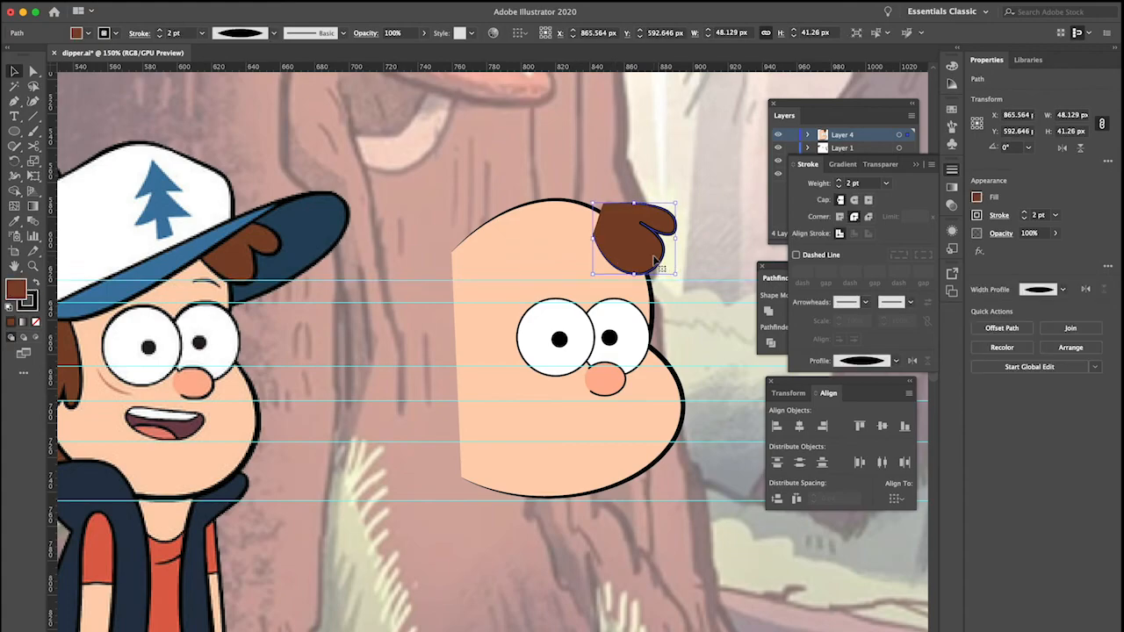
Pull the hair tuft's lower lobe downward with the Curvature tool, making the tuft about 43.74 px high
key(shift+grave)
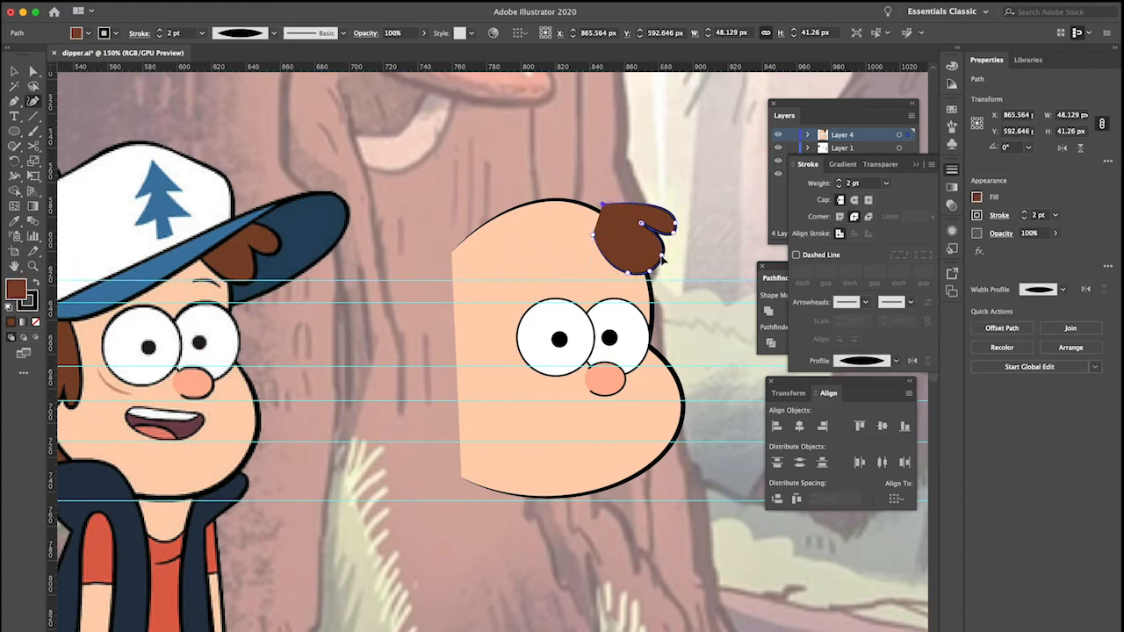
drag(656, 256, 653, 282)
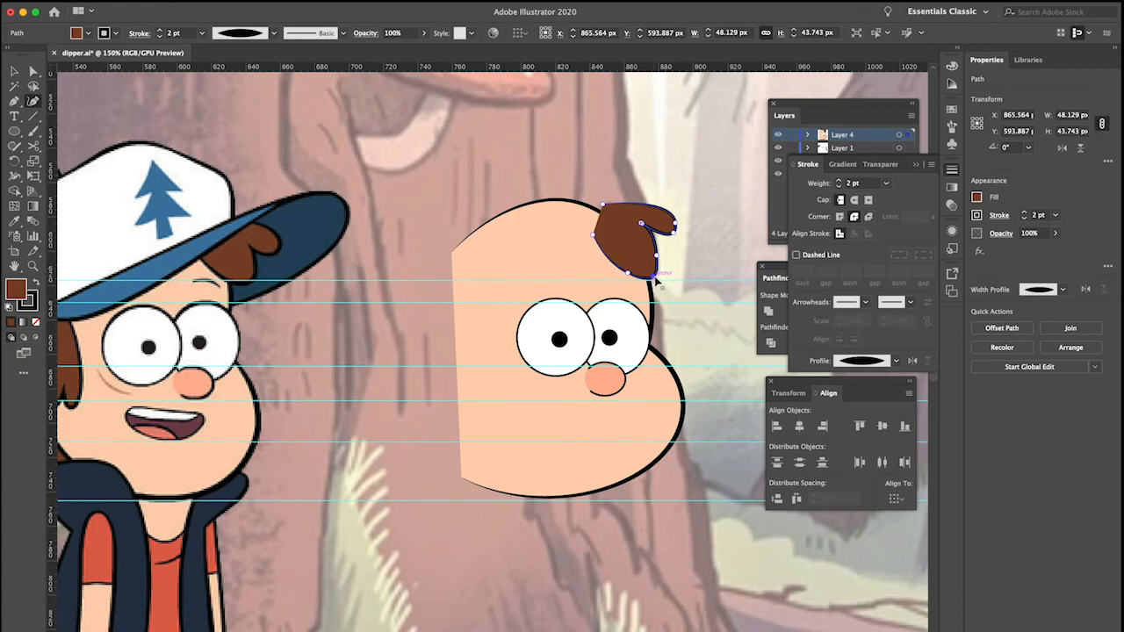
key(v)
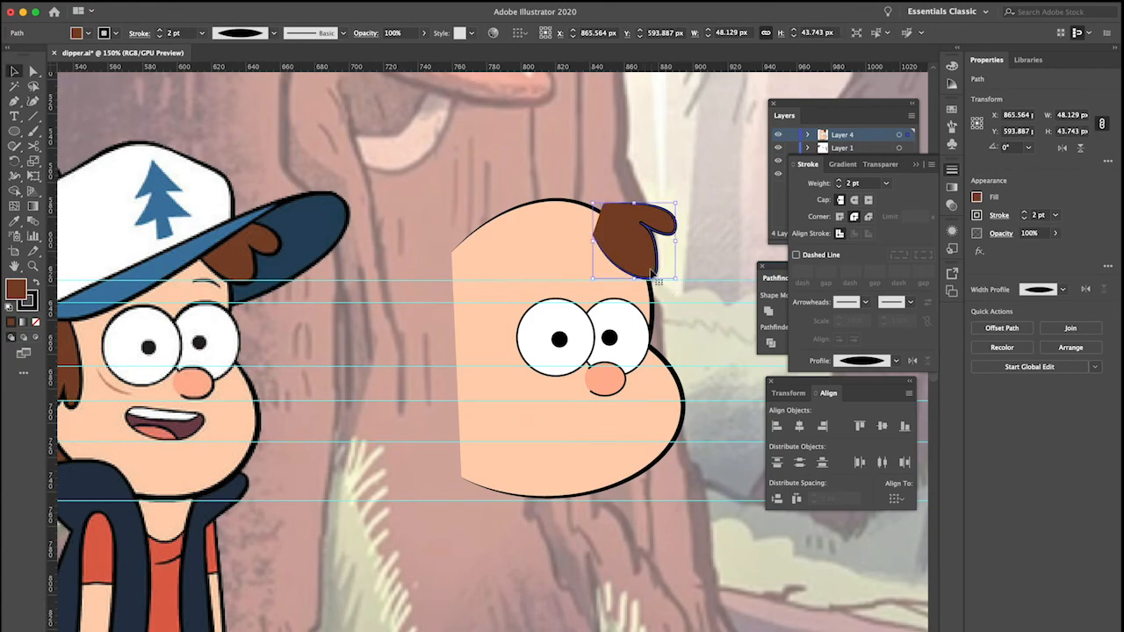
Draw a curved eyebrow about 16 px wide and 5.6 px high above the right eye with the Pen tool
scroll(621, 289, up, 3)
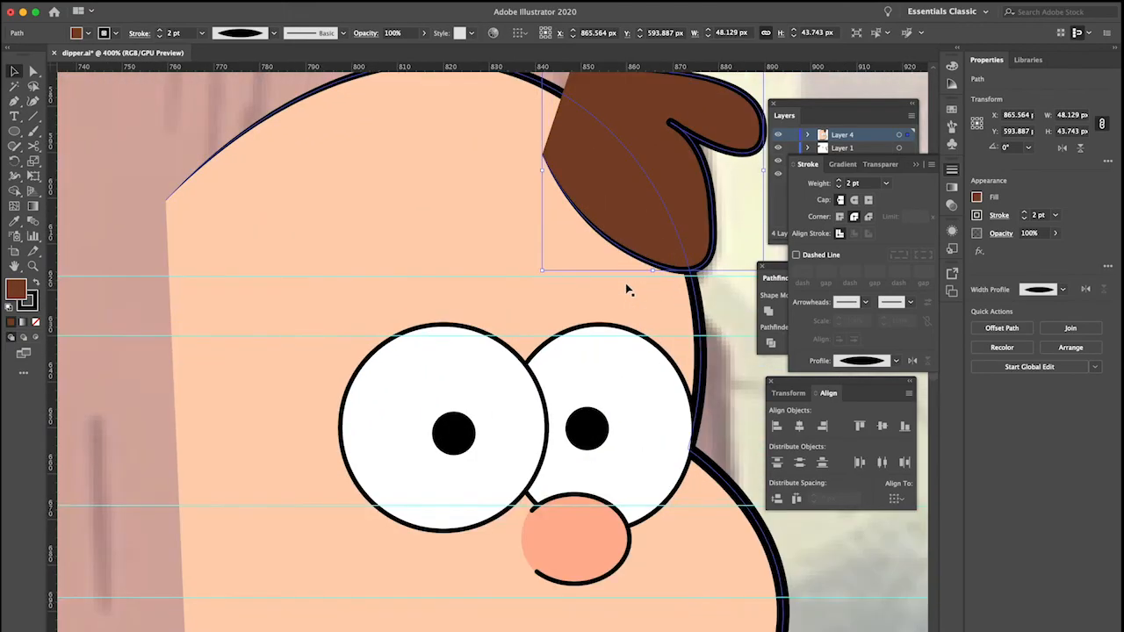
key(p)
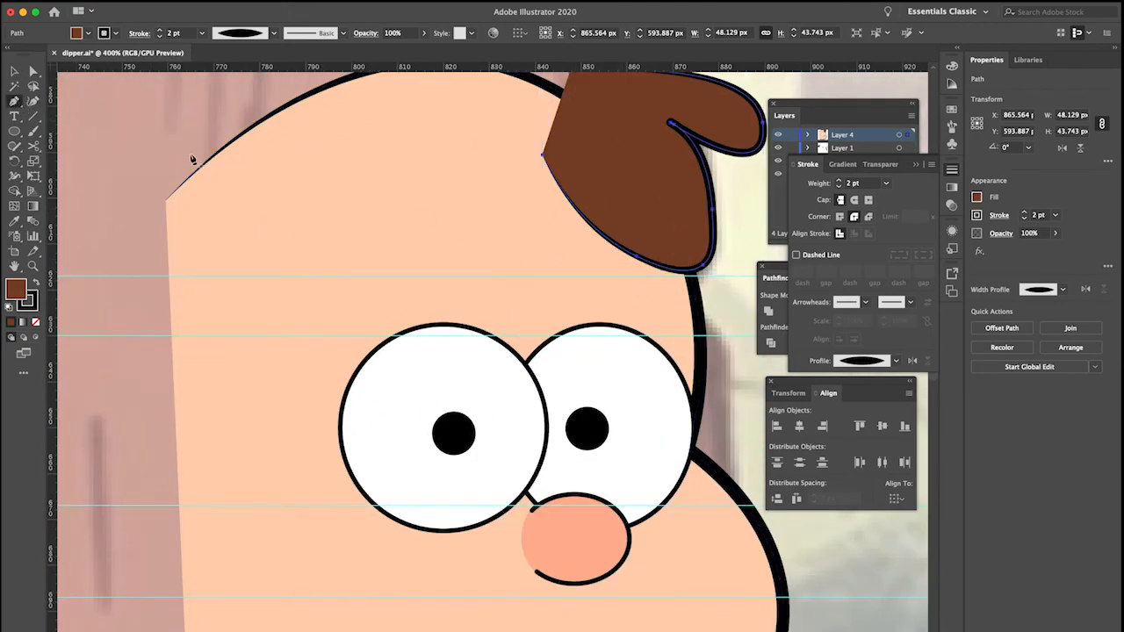
click(556, 263)
drag(629, 287, 654, 329)
drag(654, 328, 650, 325)
key(v)
Remove the eyebrow's fill and give its stroke round caps and round corner joins
click(88, 33)
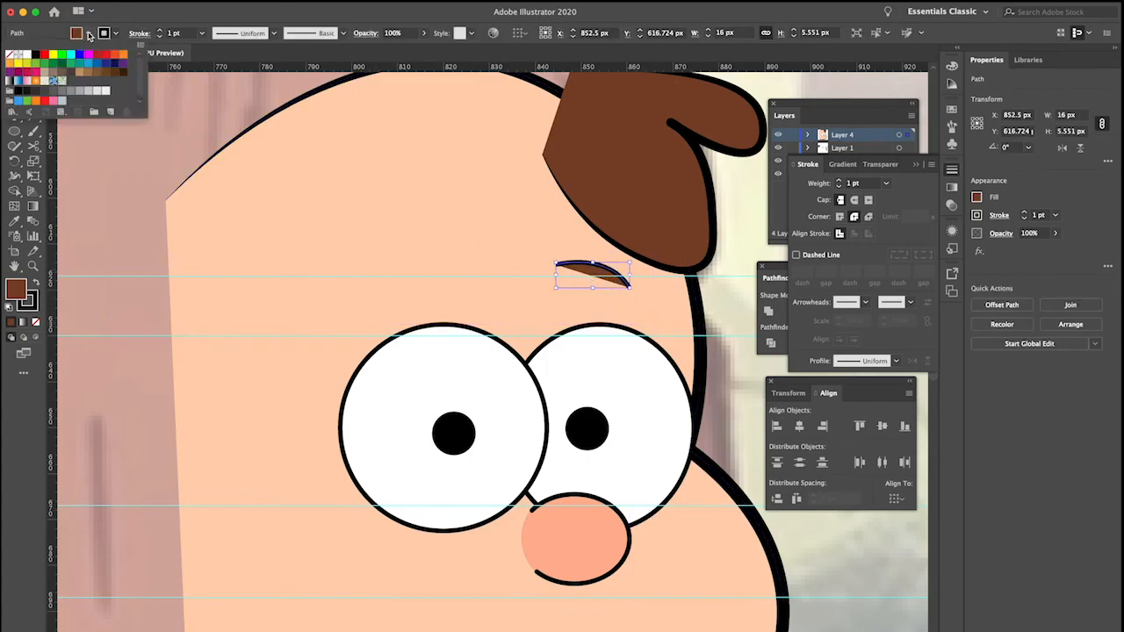
click(10, 55)
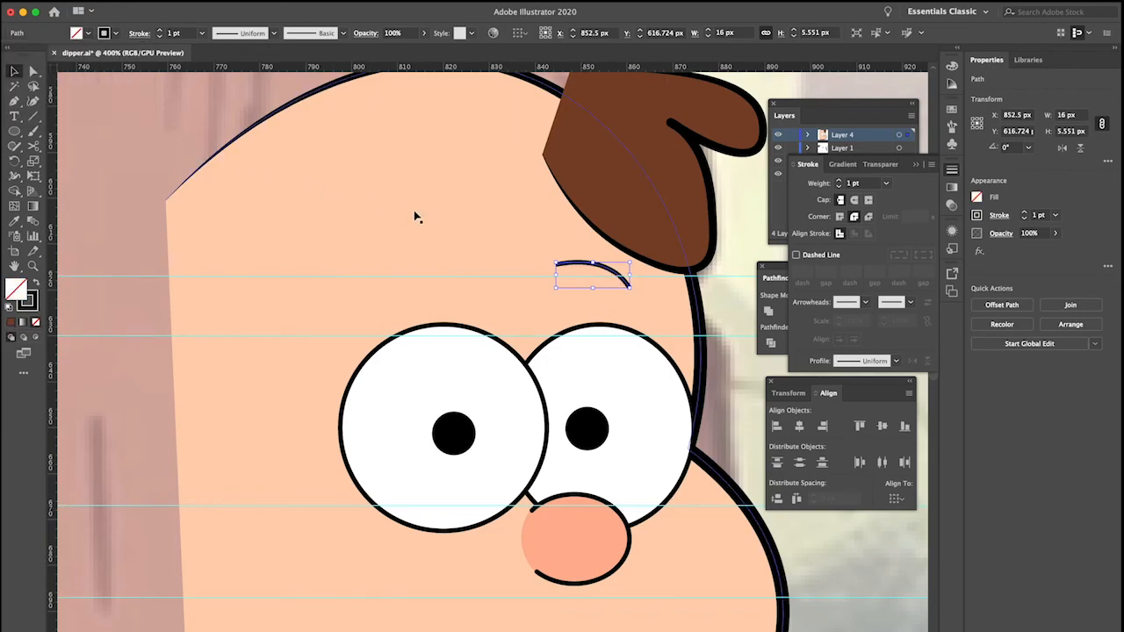
click(200, 254)
click(597, 264)
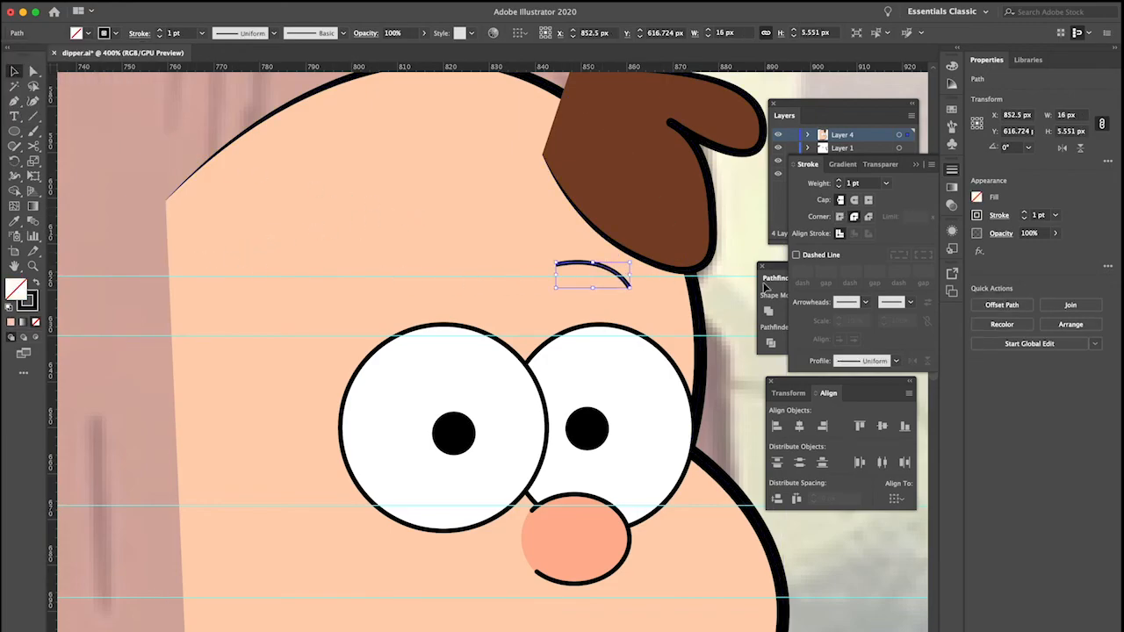
click(852, 216)
click(854, 200)
click(707, 307)
Reshape the eyebrow into a wider arc with the Curvature tool, about 18 px wide and 6.2 px high
scroll(631, 305, right, 1)
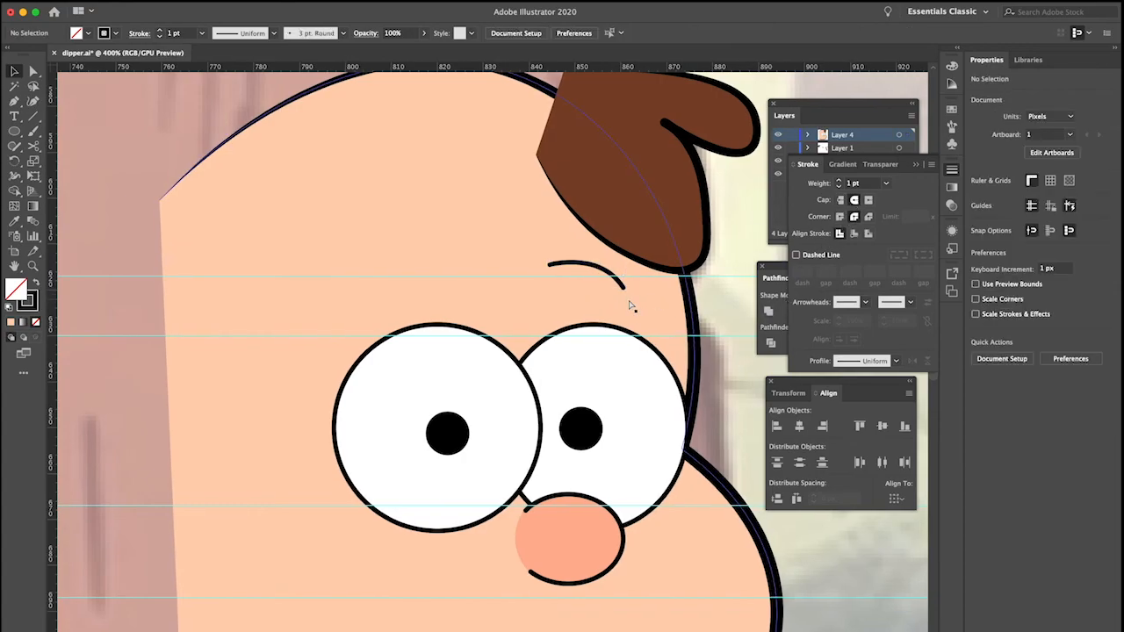
scroll(631, 306, down, 3)
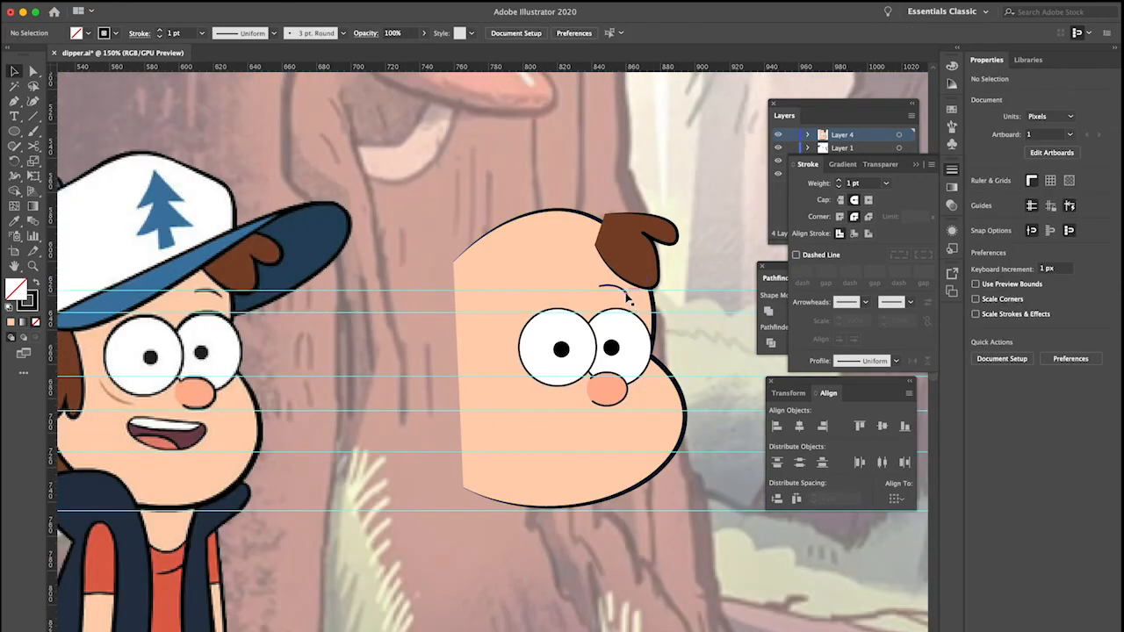
click(628, 296)
scroll(628, 296, up, 3)
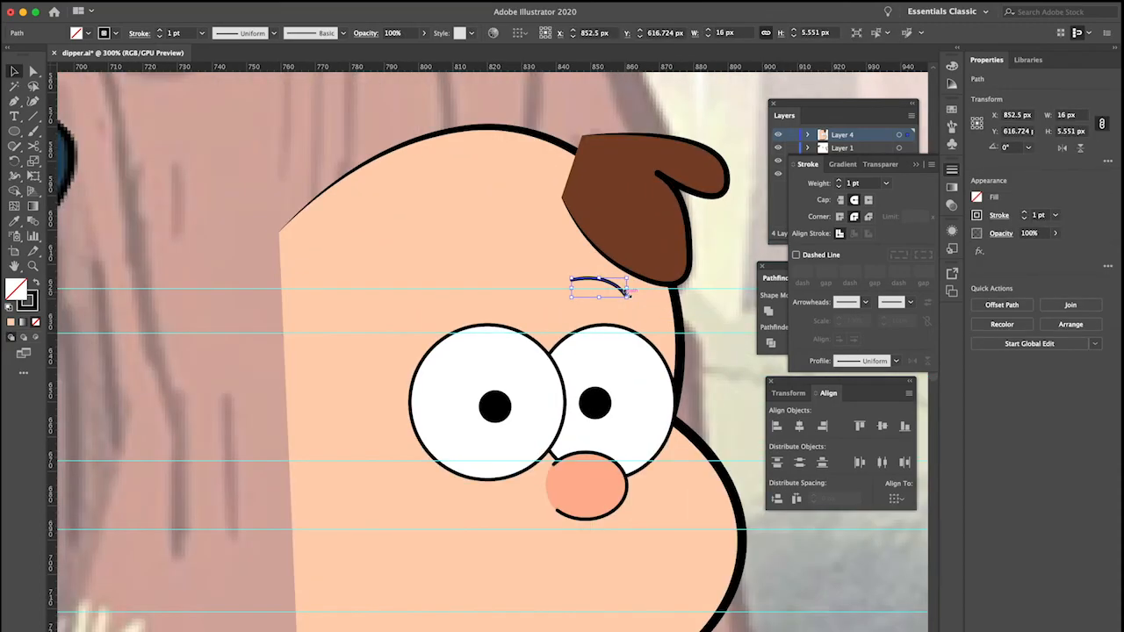
key(shift+grave)
drag(628, 298, 612, 281)
key(v)
click(697, 308)
click(632, 300)
scroll(669, 318, up, 2)
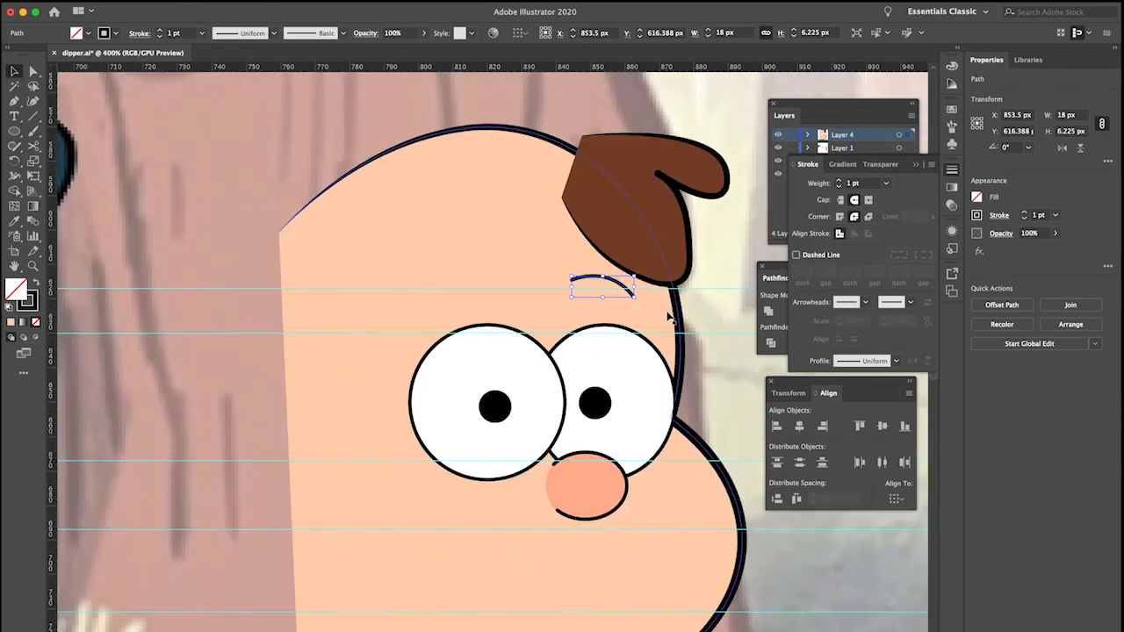
Set the stroke weight of both white eye circles to 1.5 pt
scroll(669, 318, down, 5)
scroll(641, 343, up, 1)
click(615, 344)
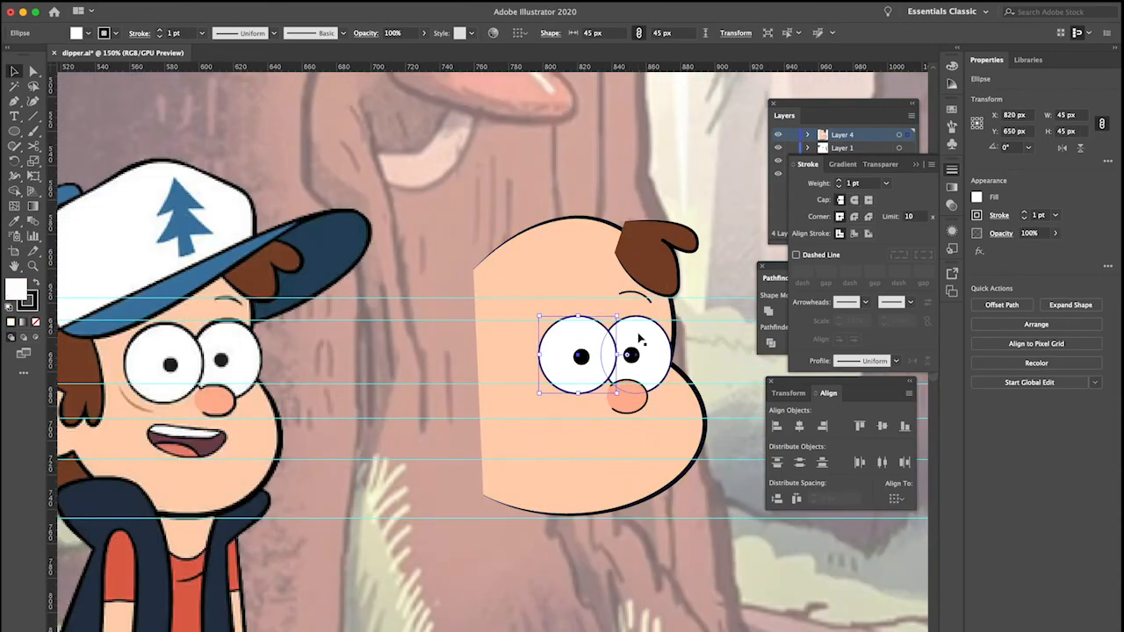
shift+click(639, 341)
click(178, 33)
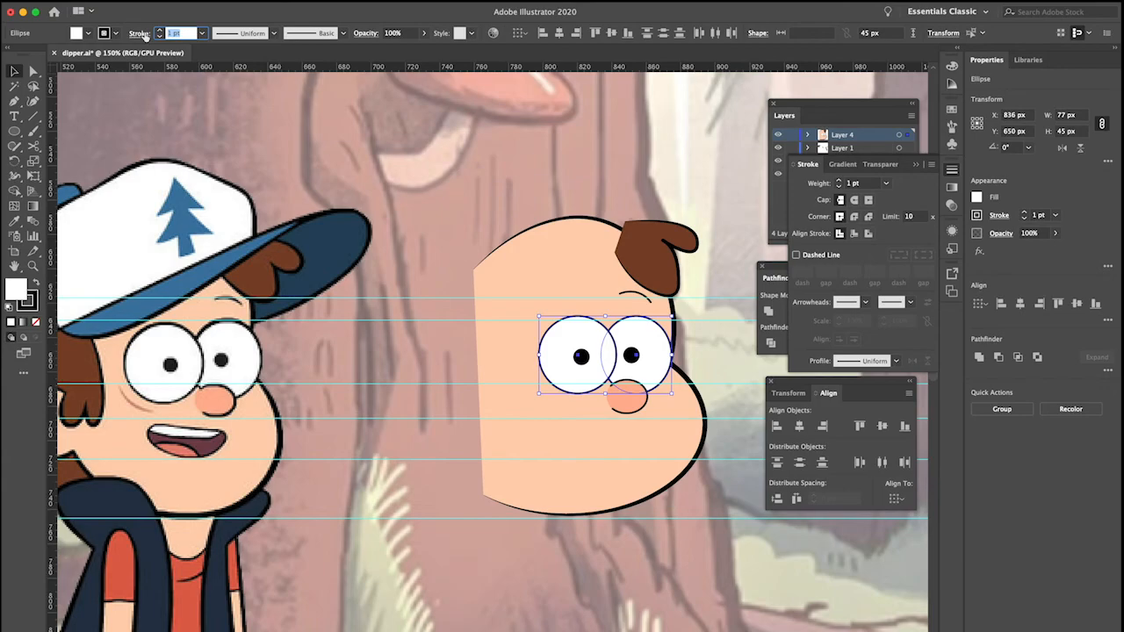
text(1.5)
key(Return)
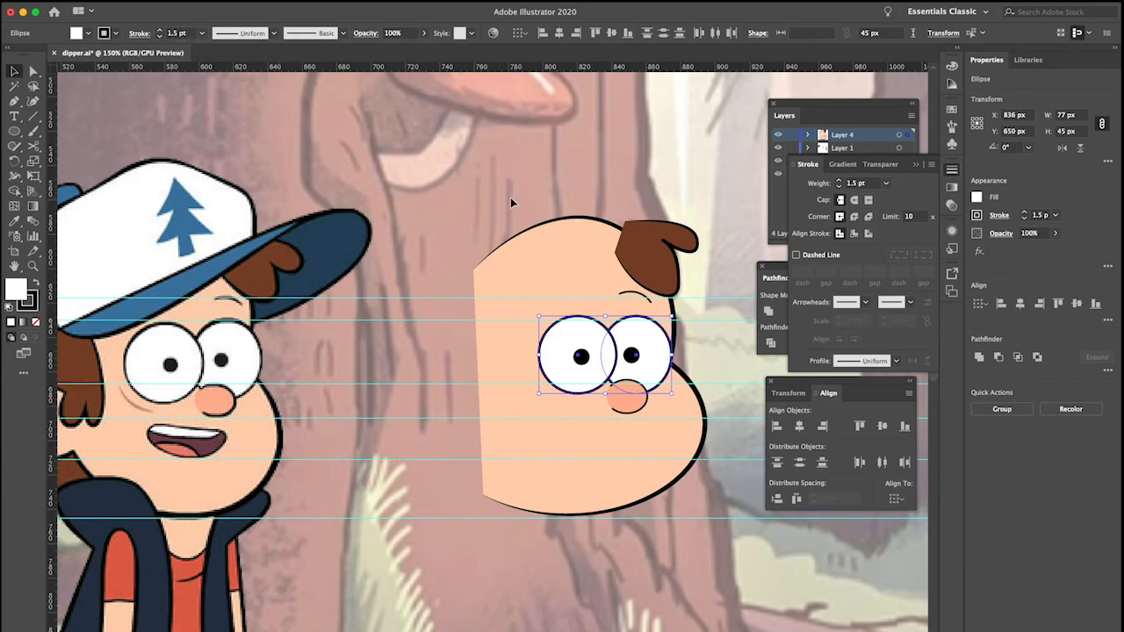
click(705, 198)
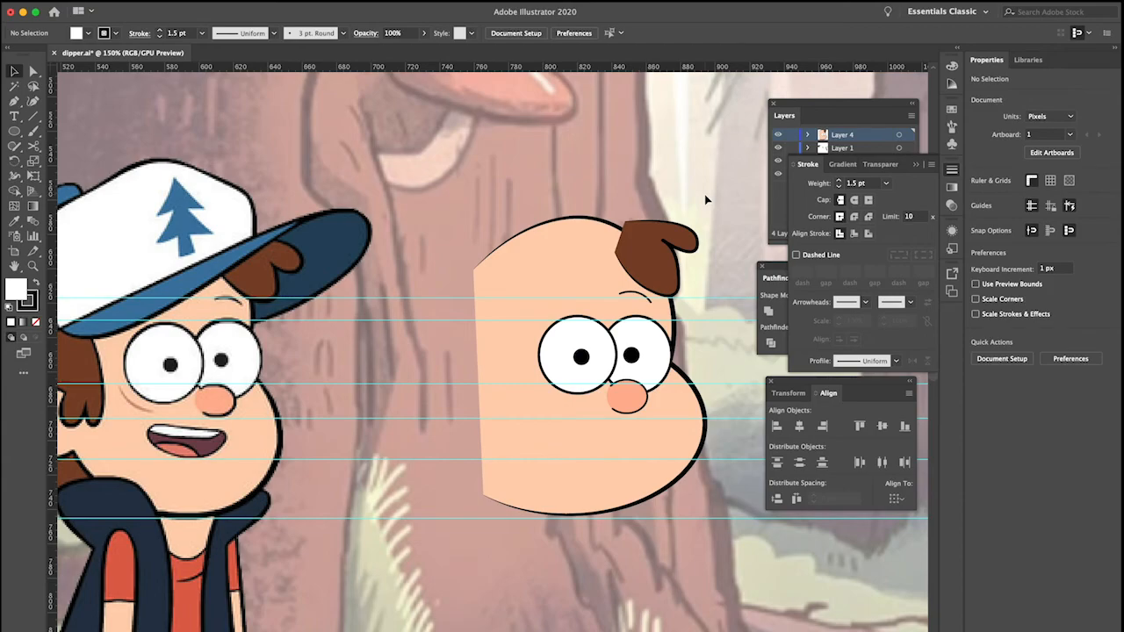
Adjust the lower tip of the hair tuft with the Curvature tool, making the tuft about 42.04 px high
scroll(678, 279, up, 1)
click(674, 281)
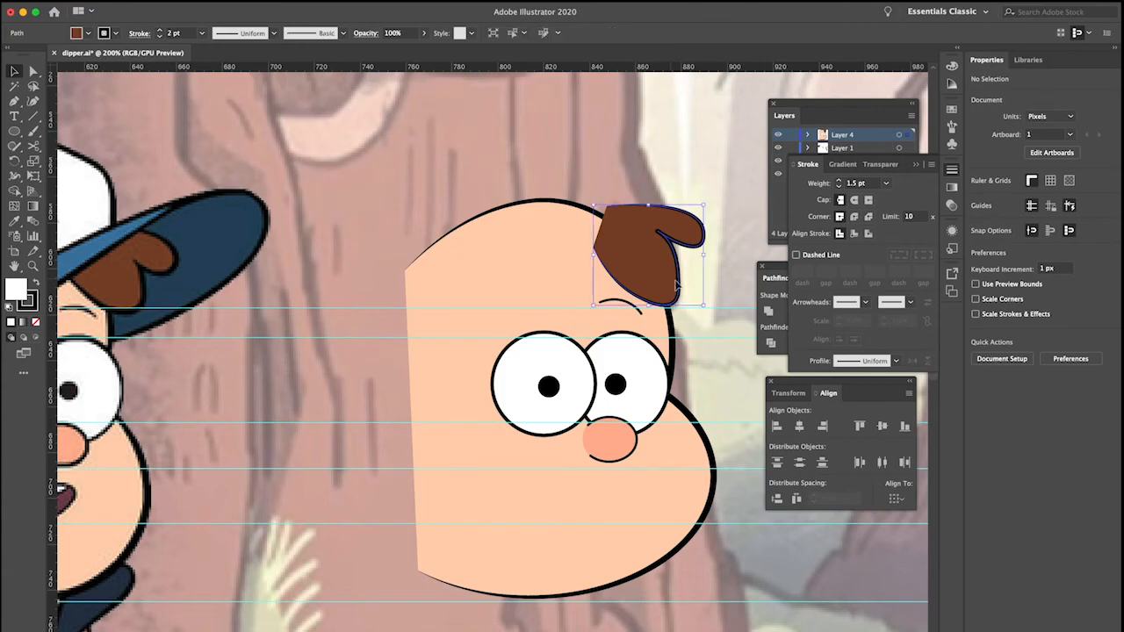
key(shift+grave)
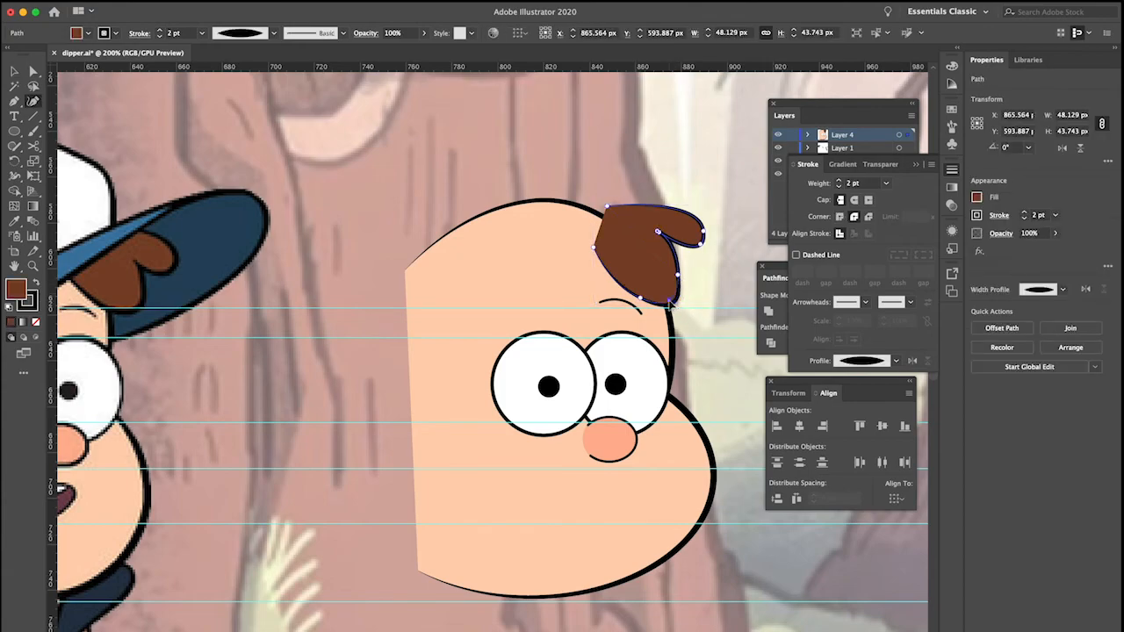
drag(670, 300, 672, 296)
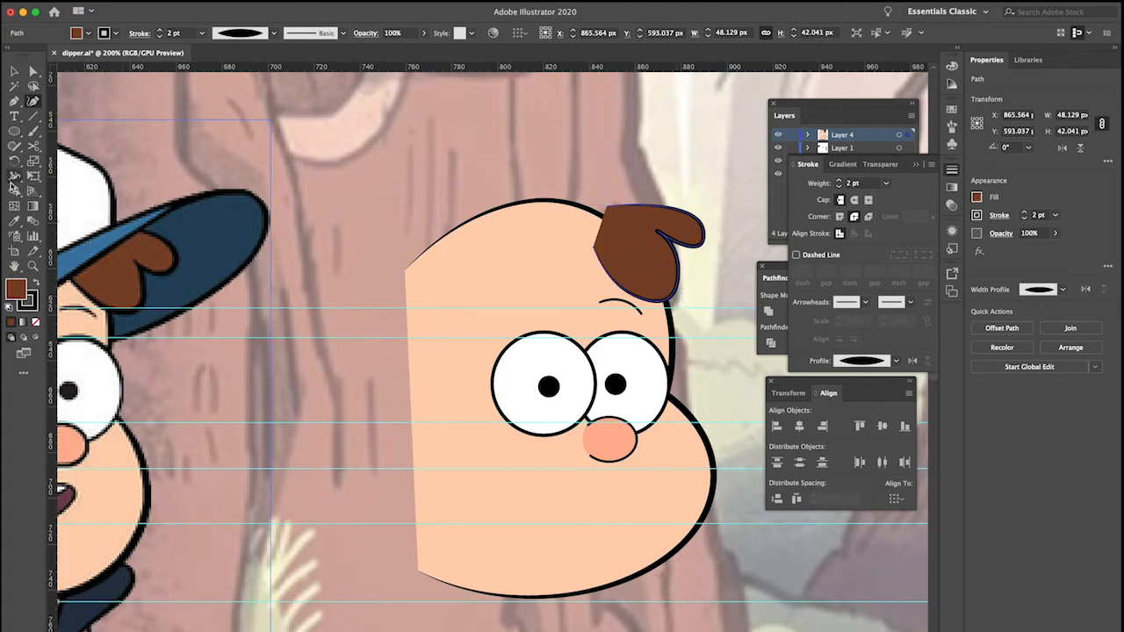
Smooth the hair tuft's outer contour freehand from the lower lobe to the upper one, making it about 48.26 by 42.73 px
click(16, 146)
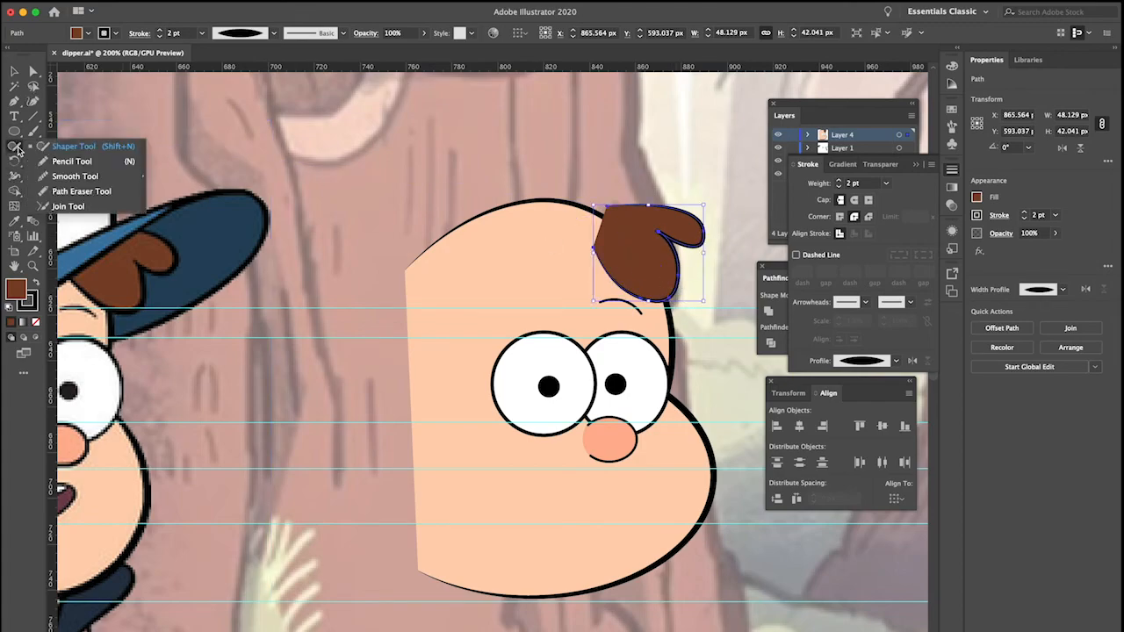
click(71, 162)
super+click(654, 267)
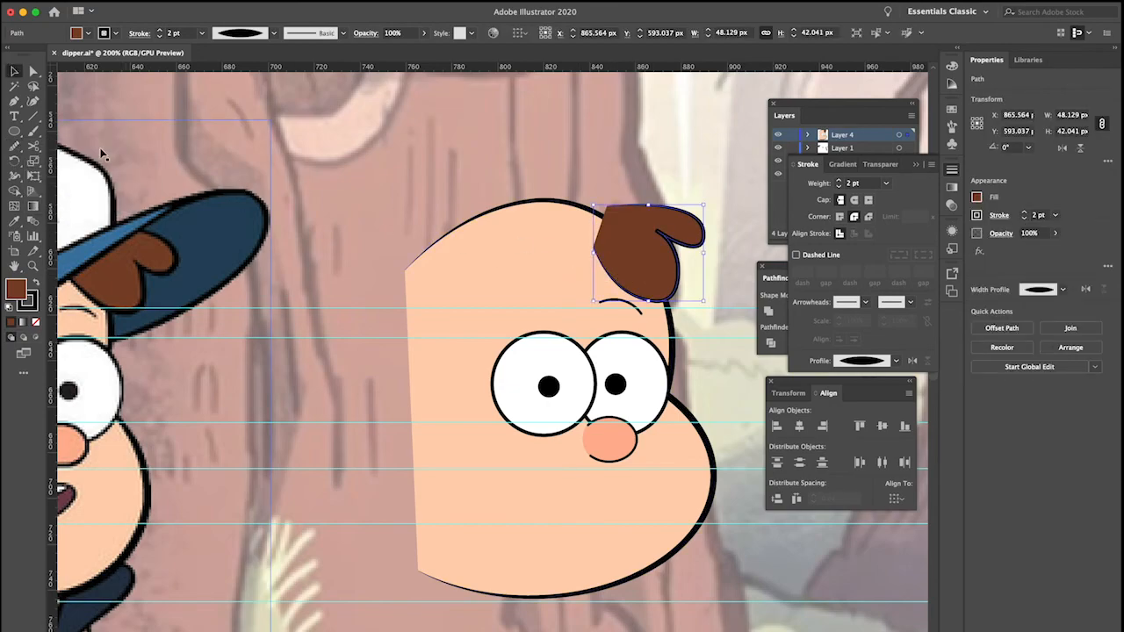
mouse_move(669, 297)
mouse_down()
mouse_move(703, 228)
mouse_move(714, 234)
mouse_up()
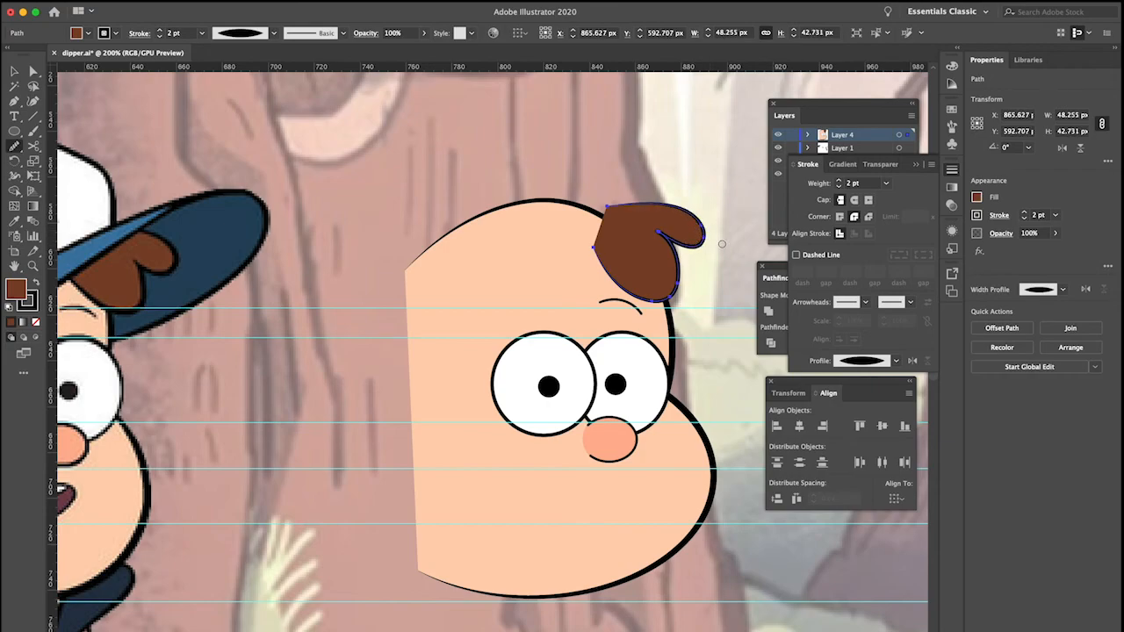
key(v)
click(713, 271)
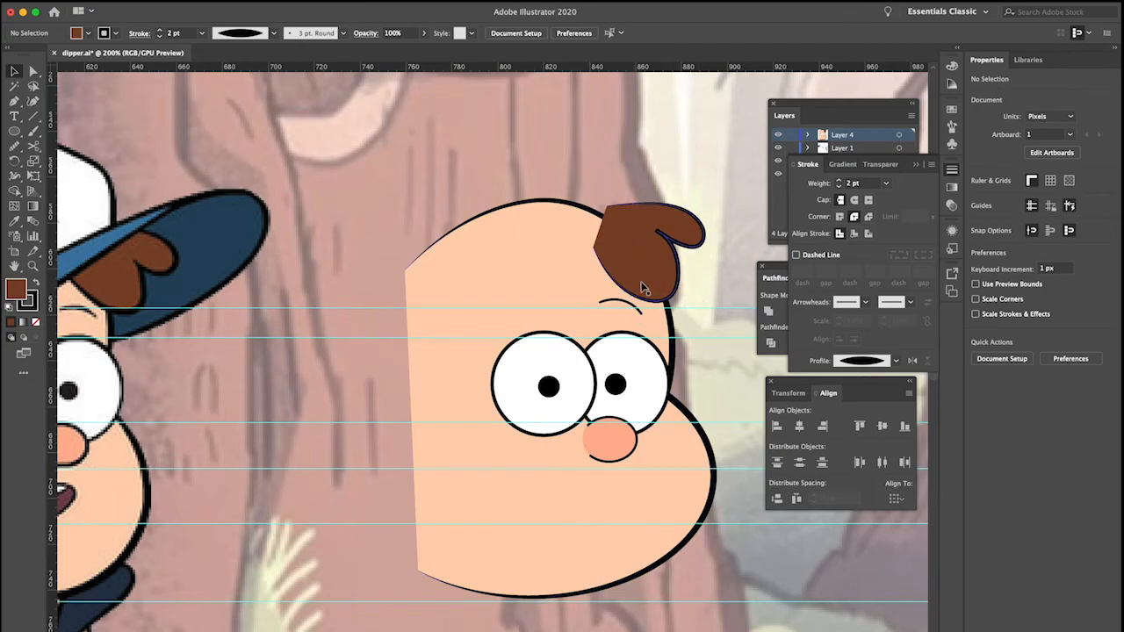
Draw an ellipse about 37 by 45 px for the ear, overlapping the face's straight back edge level with the nose
scroll(600, 282, right, 1)
scroll(598, 282, up, 1)
scroll(599, 282, down, 3)
scroll(599, 282, down, 1)
scroll(599, 282, up, 3)
scroll(599, 282, down, 2)
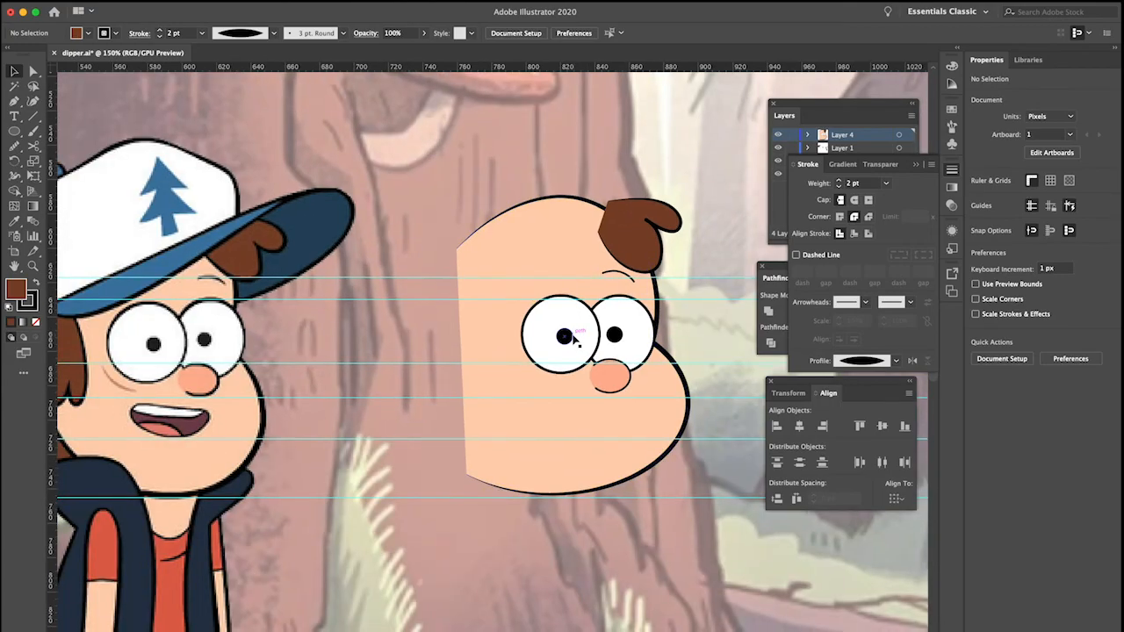
scroll(572, 332, left, 2)
scroll(574, 341, down, 2)
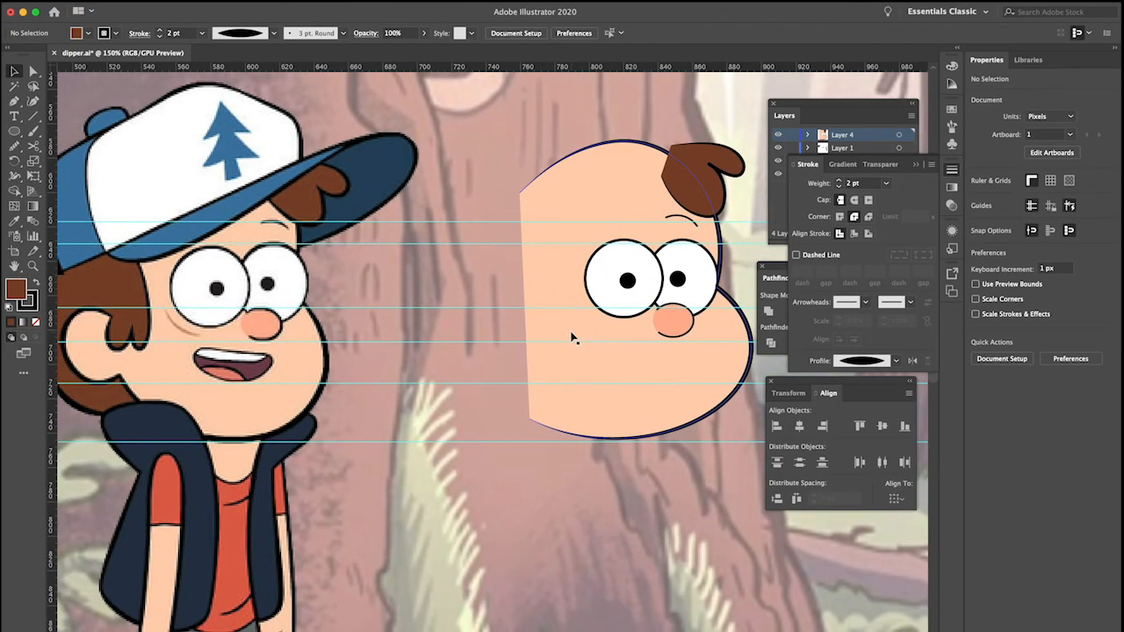
click(14, 130)
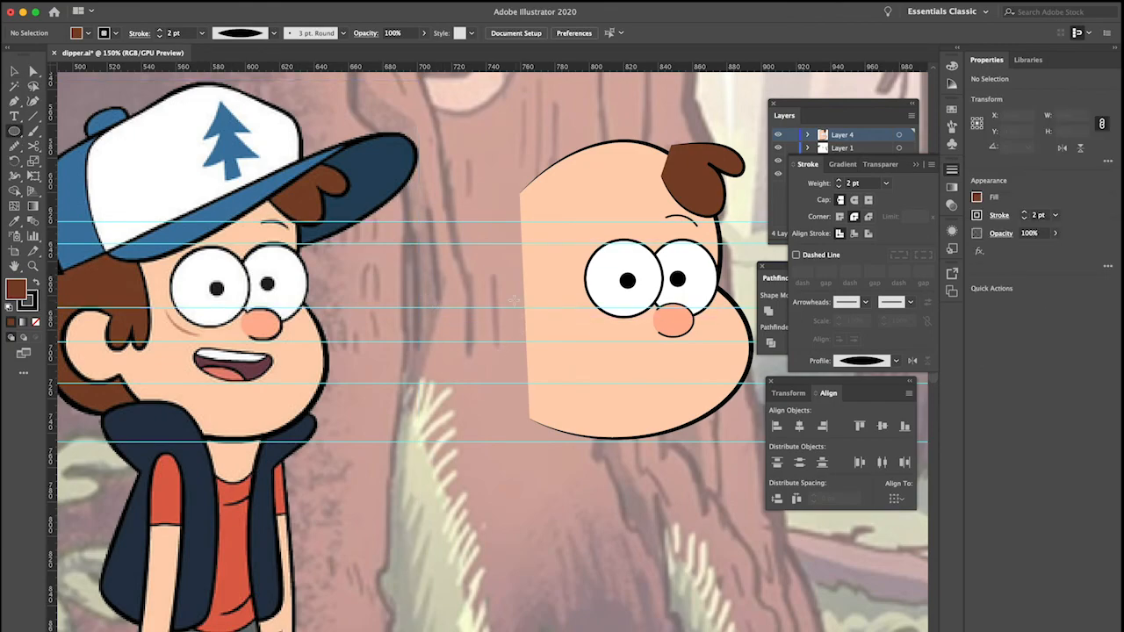
drag(511, 298, 575, 376)
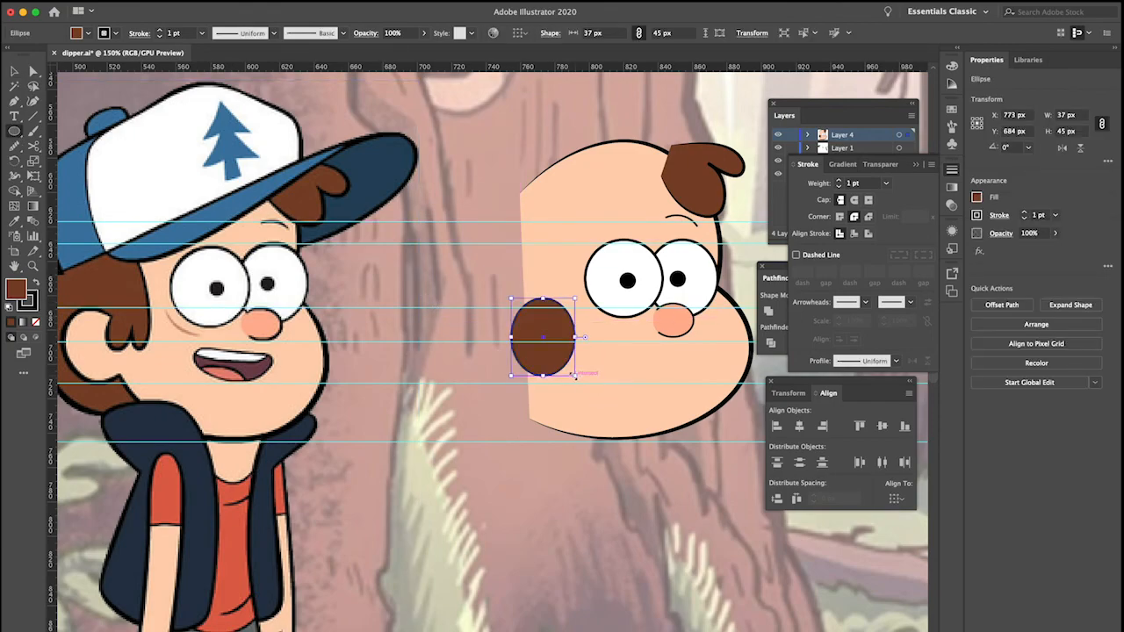
Fill the ear ellipse with the skin colour sampled from the reference character and give it a black stroke
key(i)
click(164, 367)
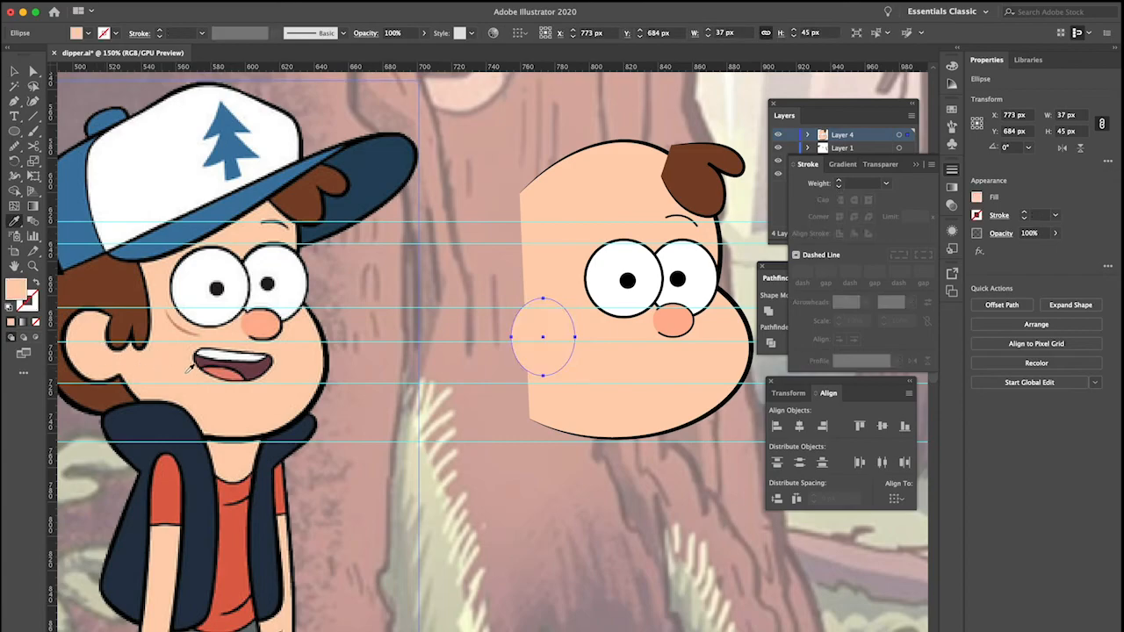
key(v)
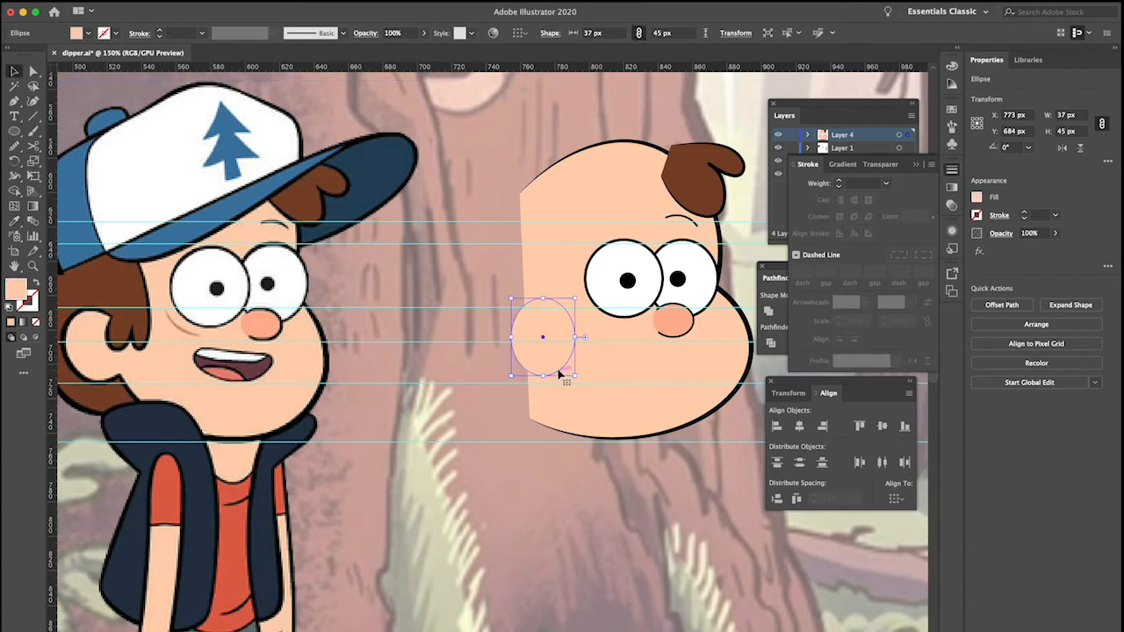
click(117, 34)
click(35, 54)
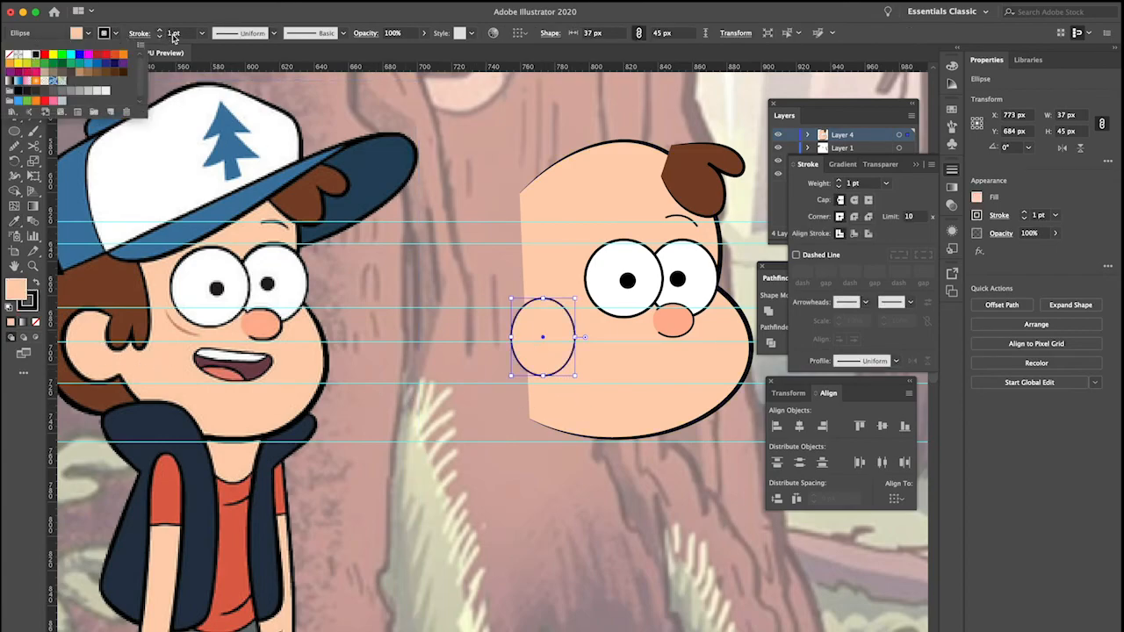
Set the ear outline to 2 pt with the width profile that tapers at both ends
click(201, 35)
click(201, 35)
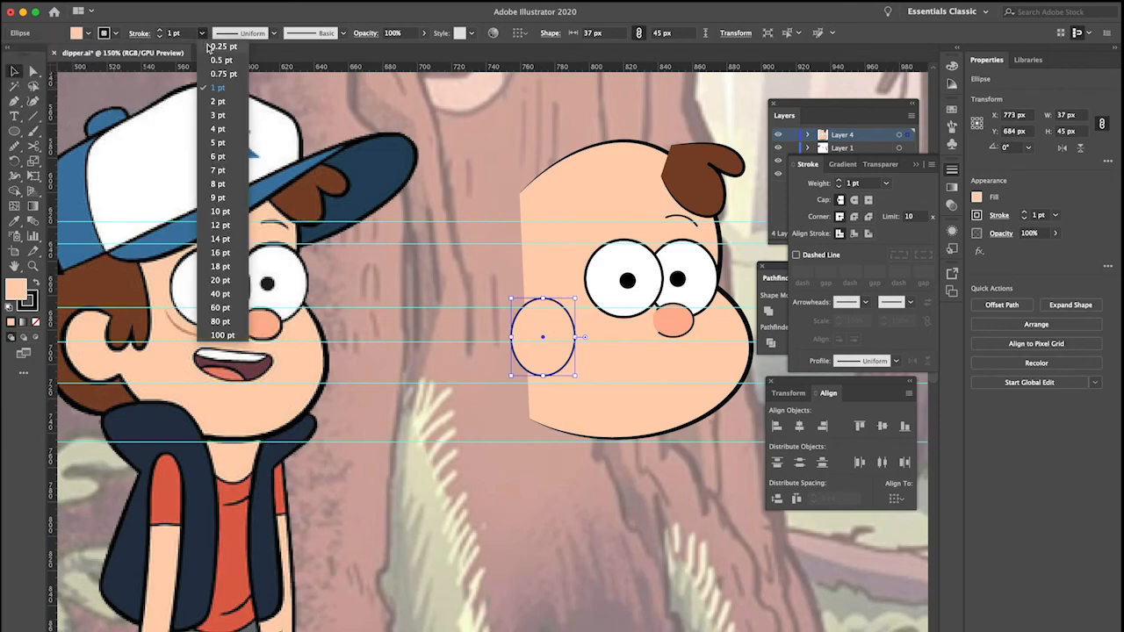
click(222, 105)
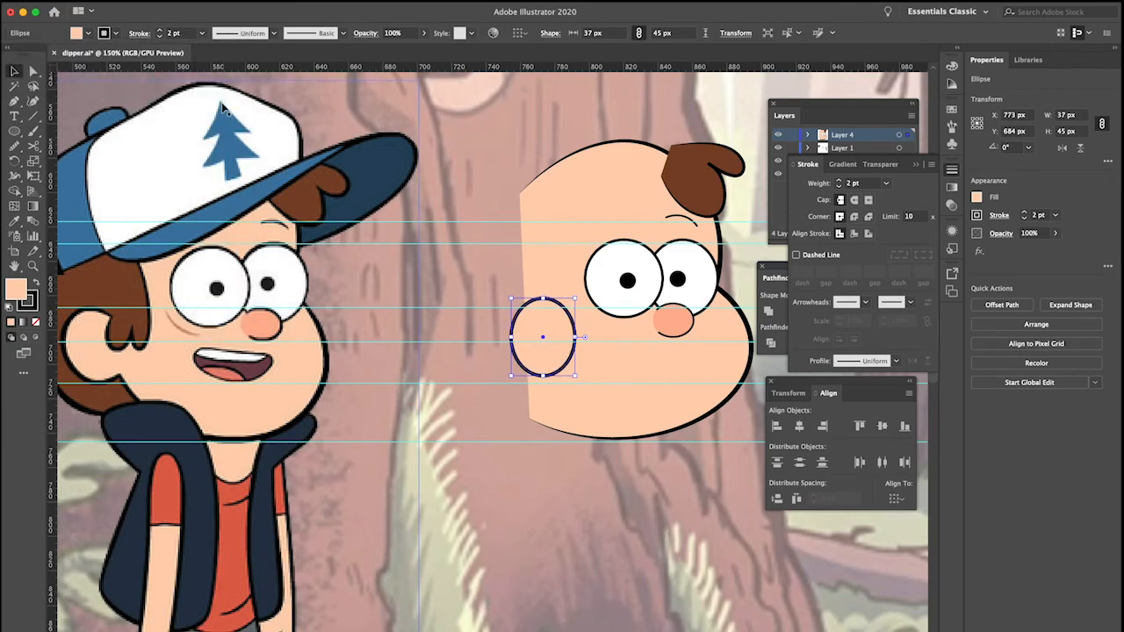
click(271, 33)
click(254, 63)
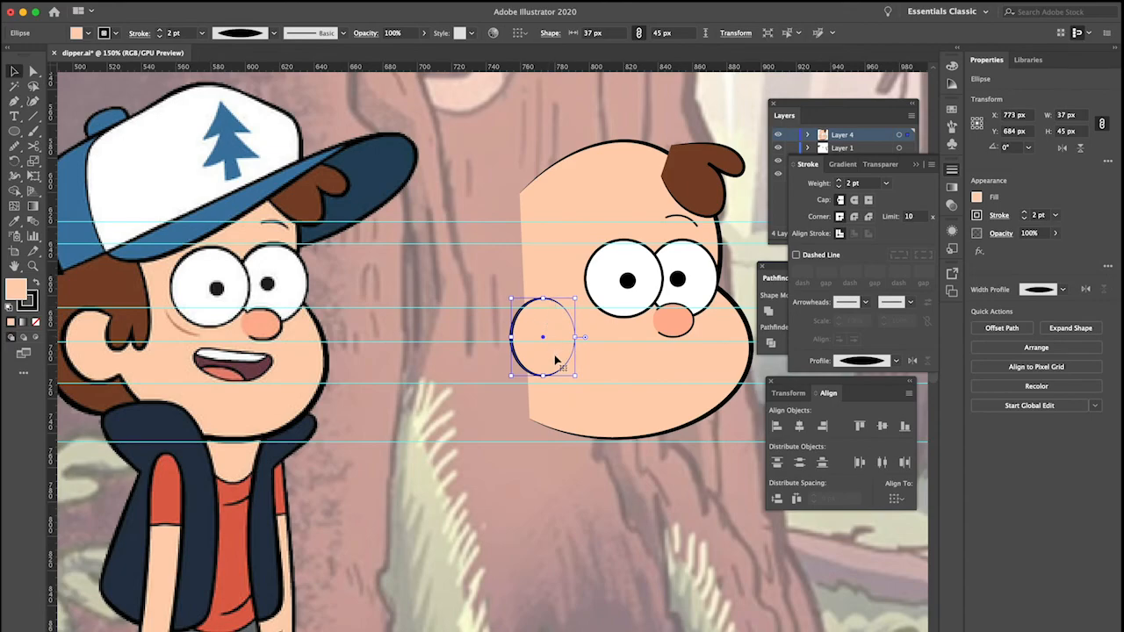
Rotate the ear ellipse to about 18.83°, then cut out and delete the arc of its outline that lies over the face
scroll(560, 369, up, 5)
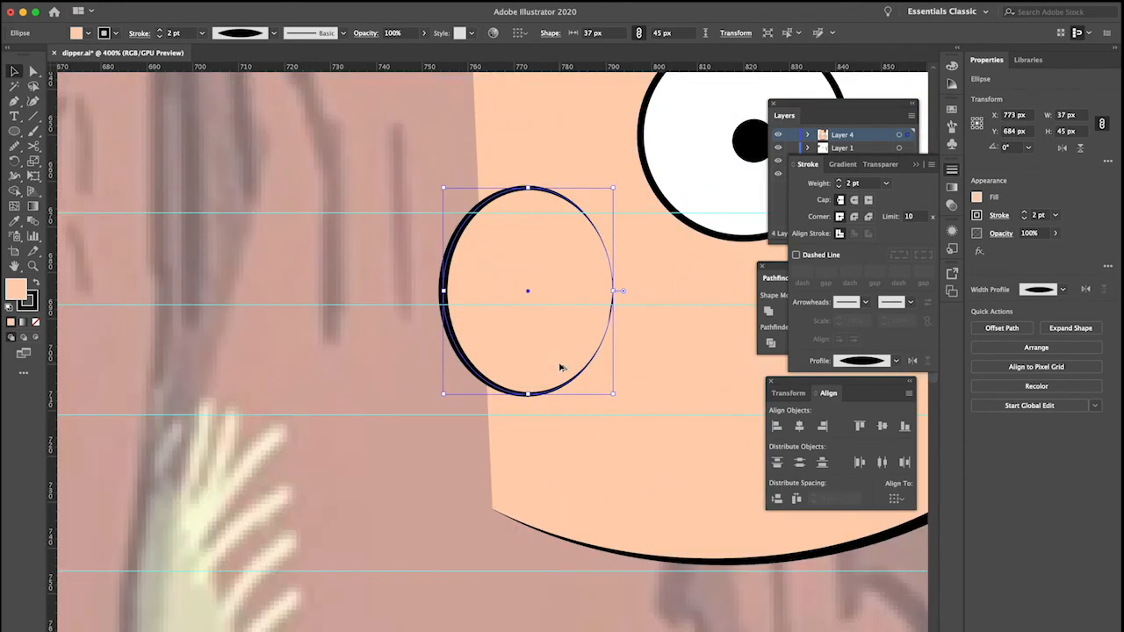
drag(617, 397, 643, 363)
key(c)
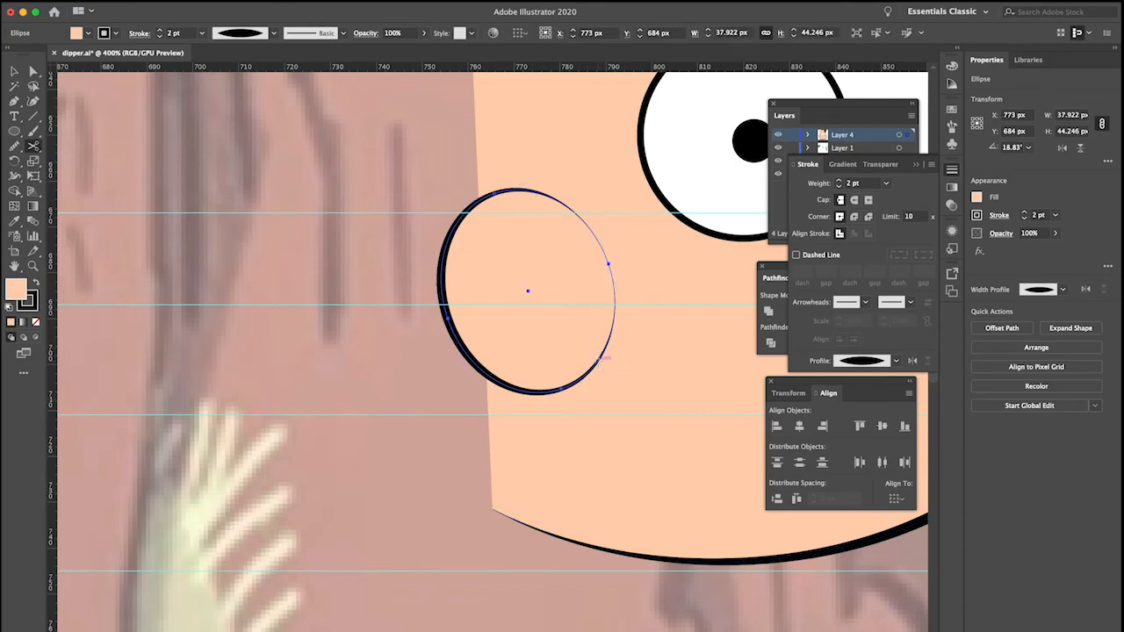
click(598, 361)
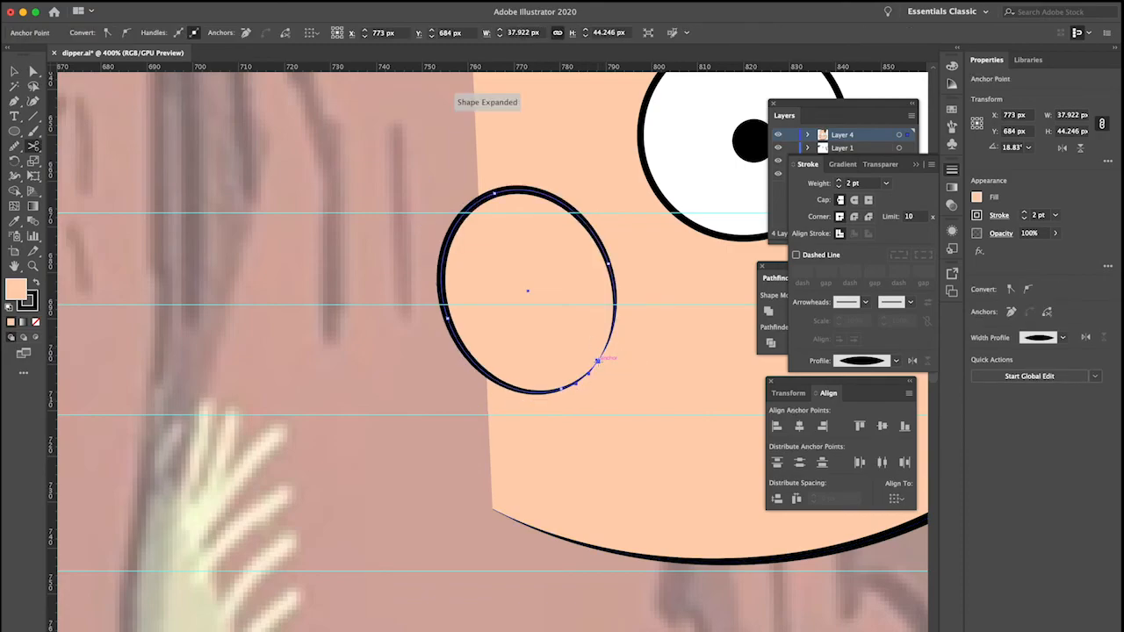
click(539, 195)
key(v)
click(610, 268)
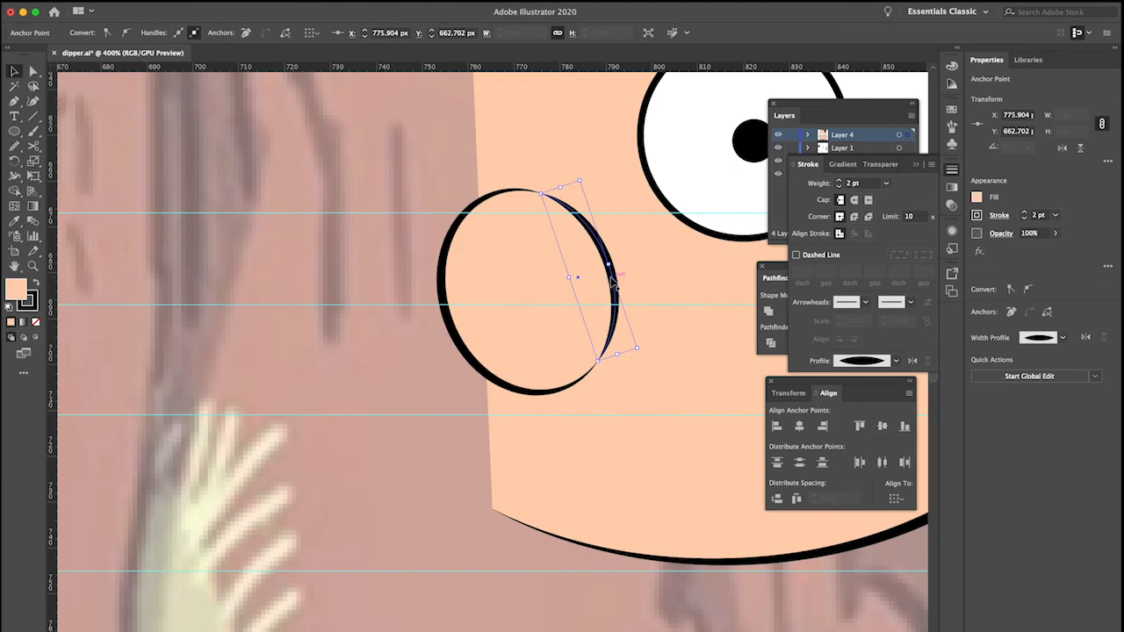
key(Delete)
click(534, 306)
Move the open ear shape outward and slightly up, to about X 767, Y 681 px
scroll(532, 308, right, 1)
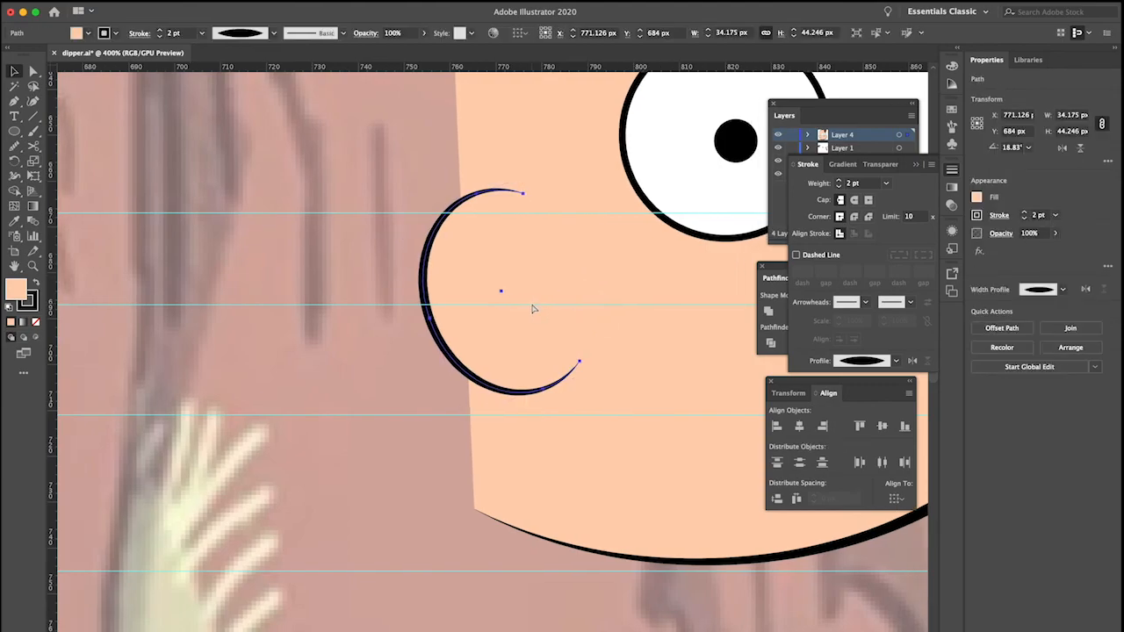
scroll(532, 309, down, 5)
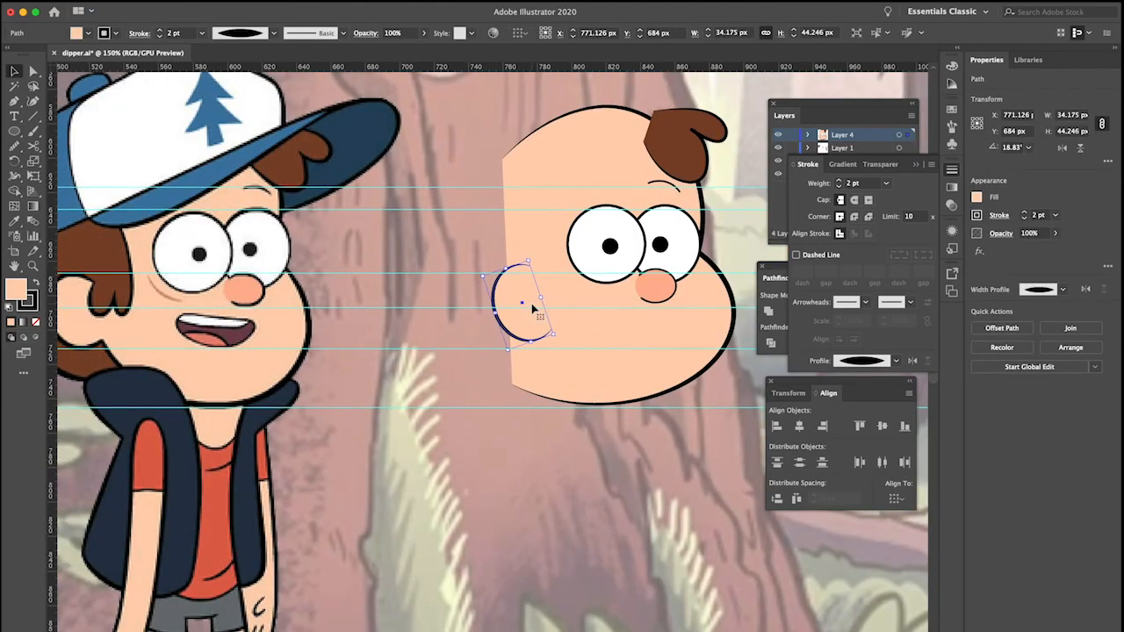
scroll(532, 308, left, 1)
drag(534, 323, 586, 324)
scroll(532, 325, left, 2)
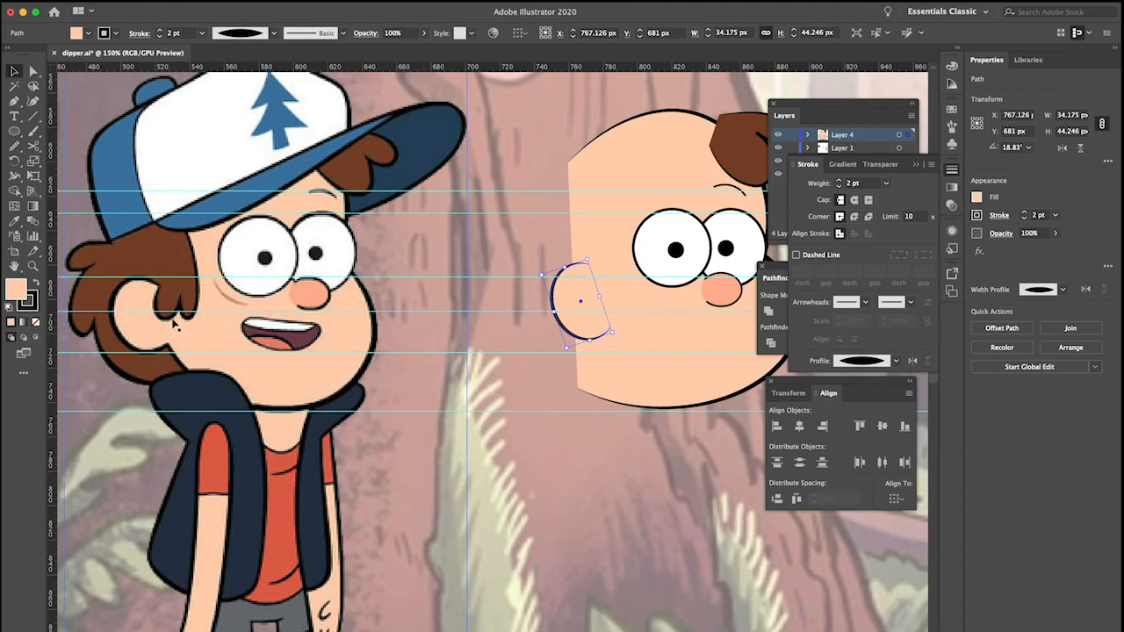
Reshape the ear's upper curve with the Curvature tool to about 34.85 by 44.61 px, and shift the ear outward to about X 763.79 px
key(shift+grave)
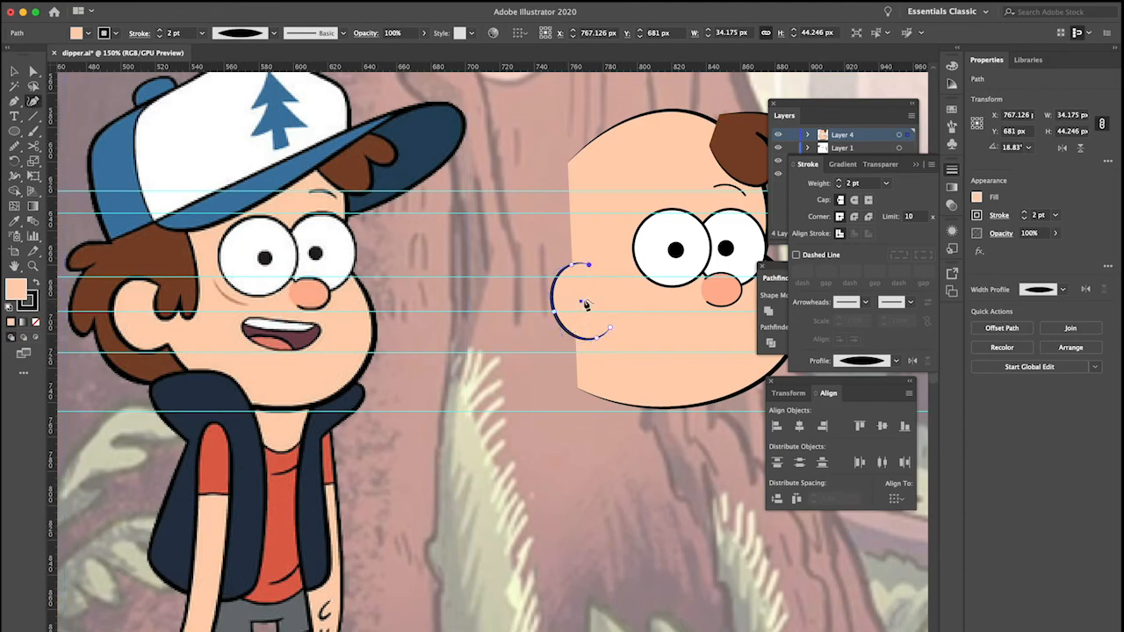
drag(599, 274, 566, 267)
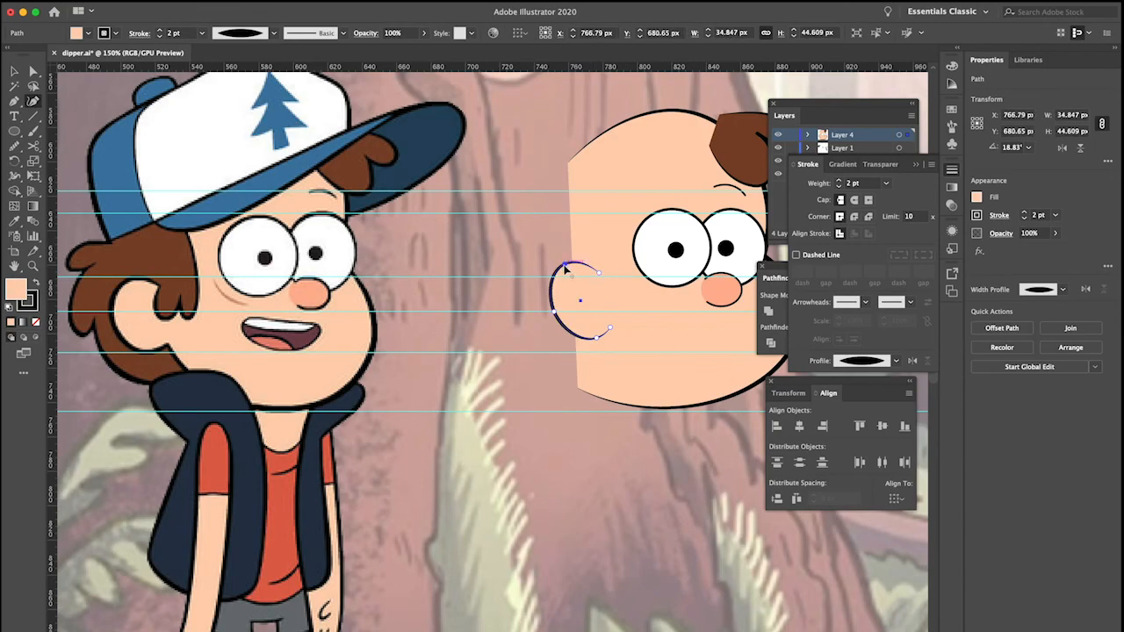
key(v)
click(509, 352)
scroll(506, 335, right, 3)
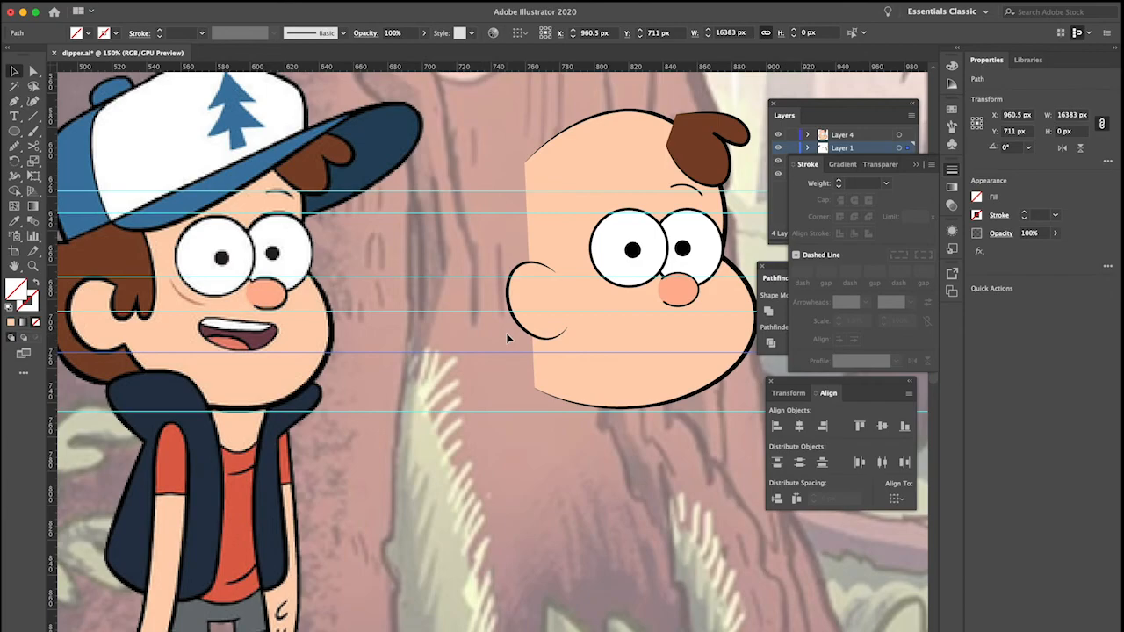
drag(527, 332, 521, 332)
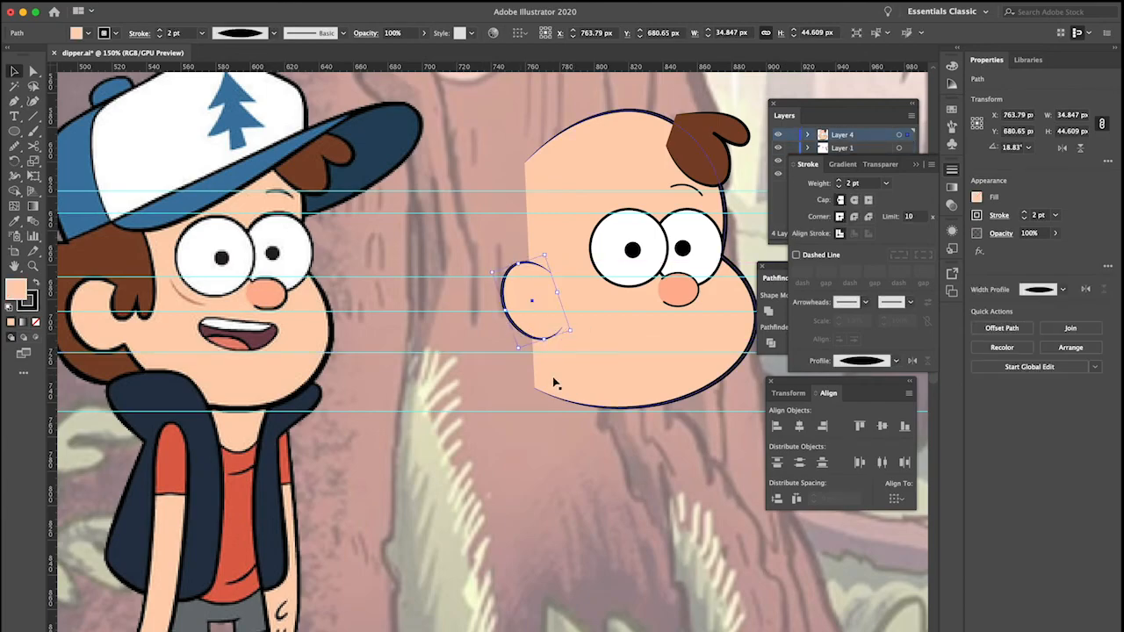
Extend the face outline's lower end up to the ear's lower tip and curve the jaw, making the face about 134.5 by 175.18 px
click(592, 393)
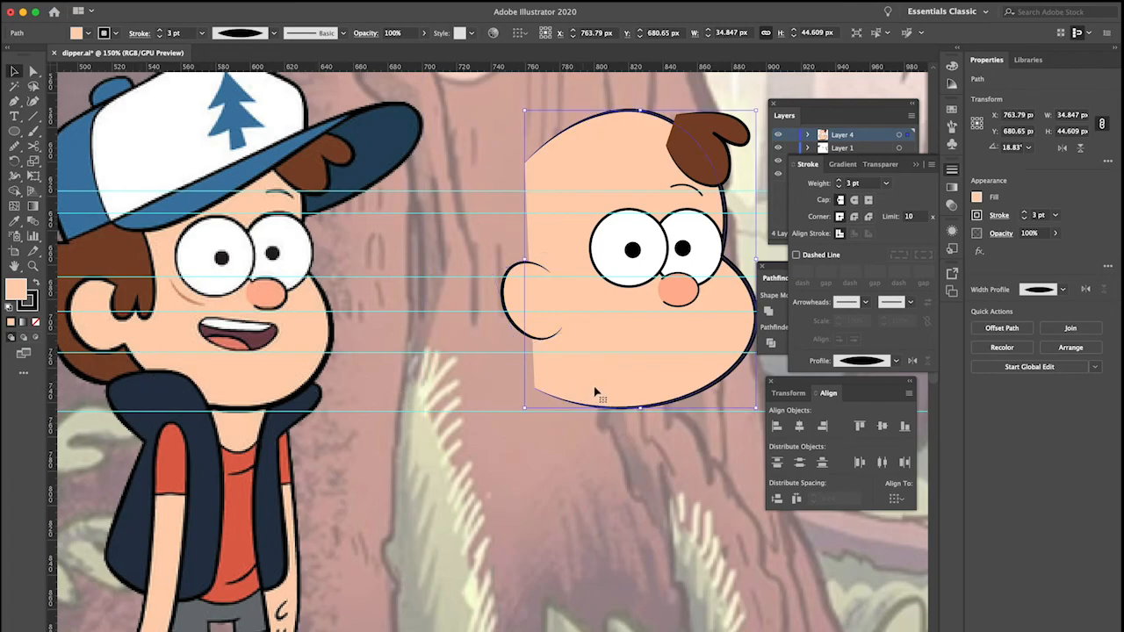
key(shift+grave)
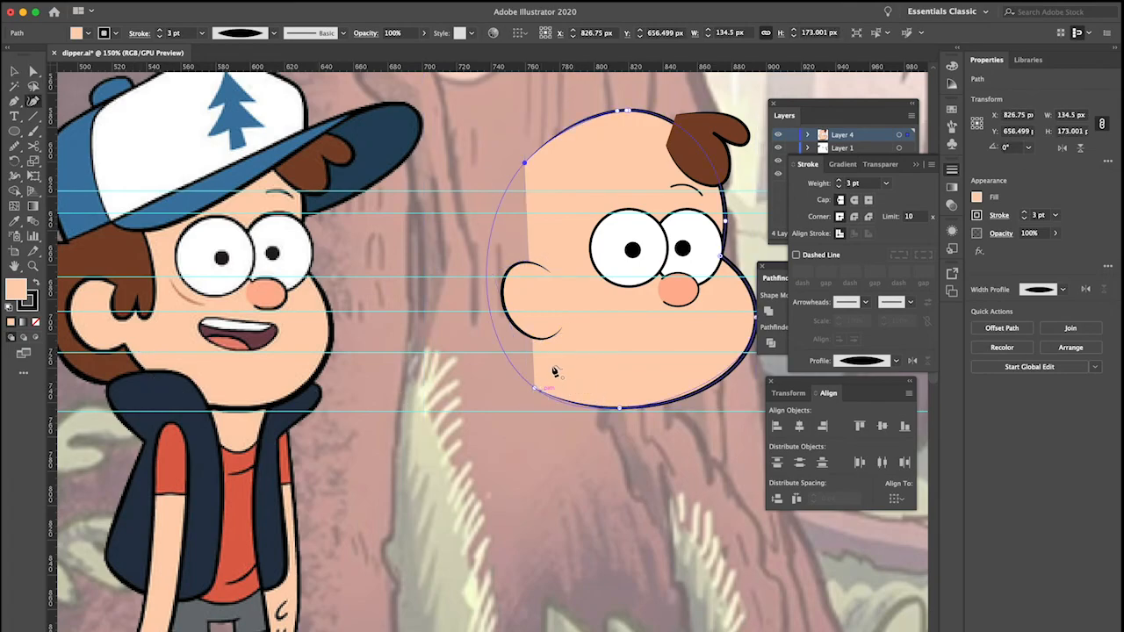
click(562, 329)
drag(619, 409, 600, 405)
scroll(664, 409, right, 2)
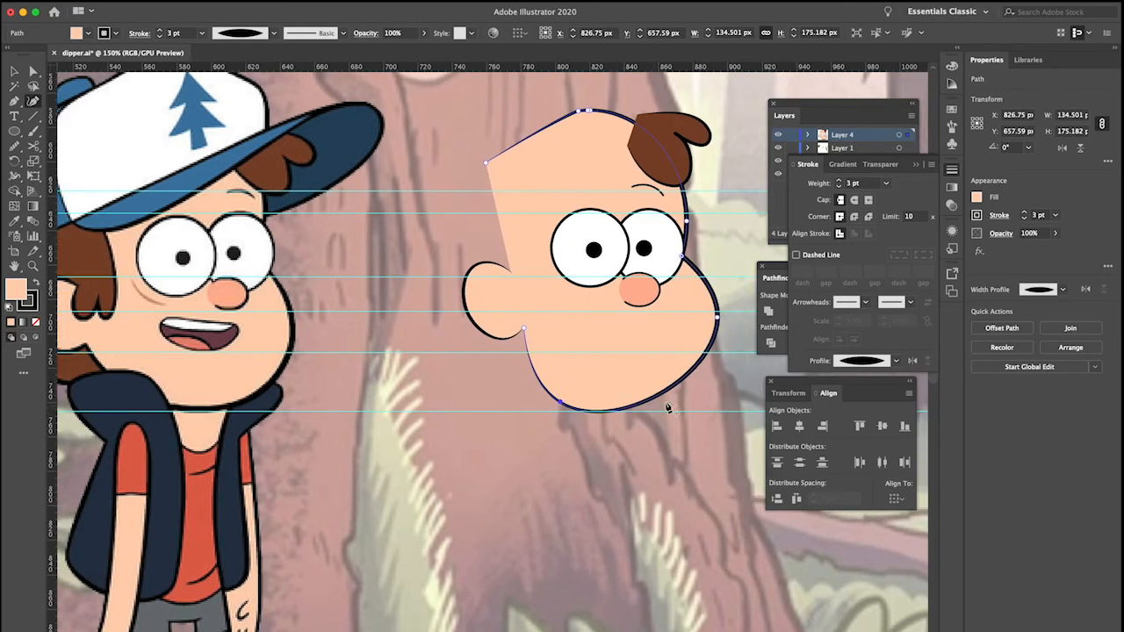
Reshape the chin and lower cheek with the Curvature tool, making the face about 138.4 by 174.83 px
drag(718, 387, 709, 406)
drag(718, 317, 713, 306)
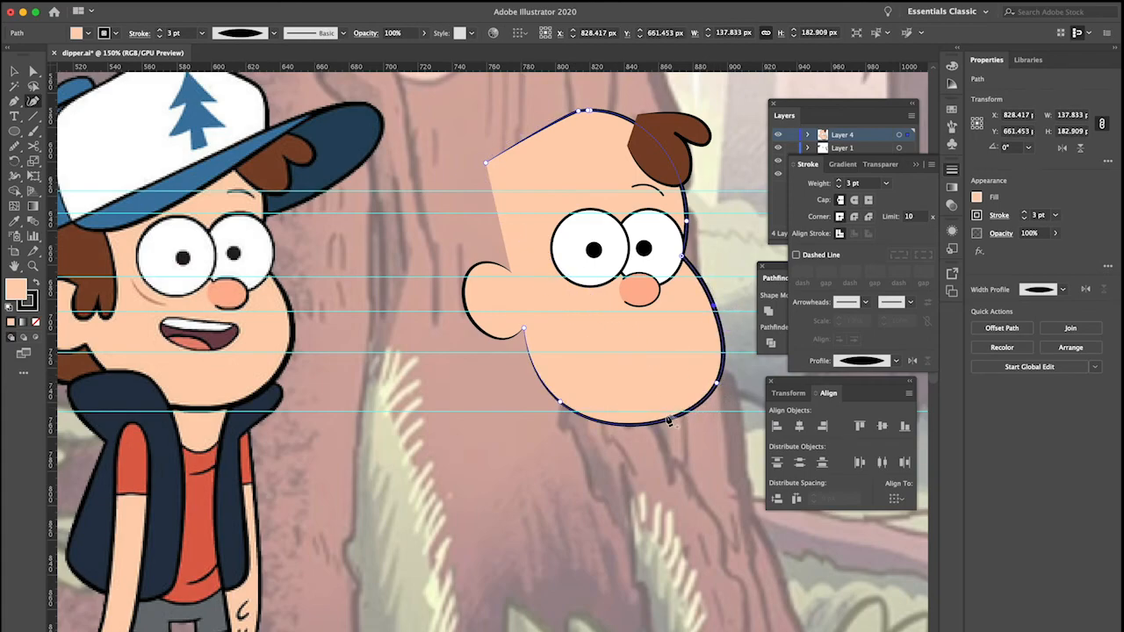
drag(639, 425, 641, 406)
drag(560, 402, 543, 362)
drag(641, 407, 619, 411)
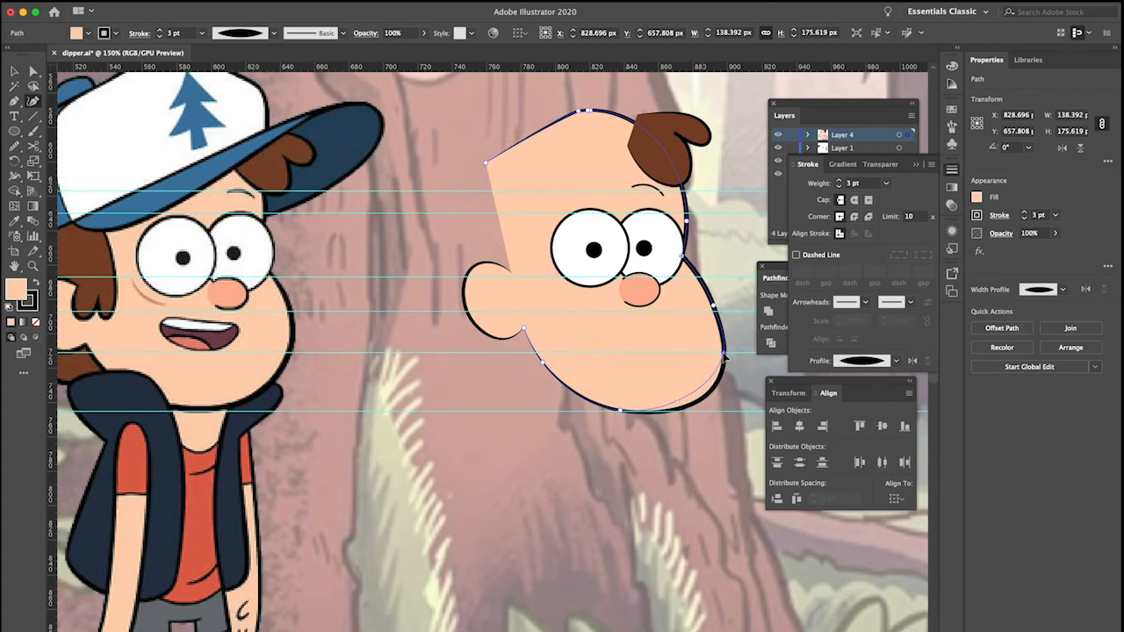
click(723, 354)
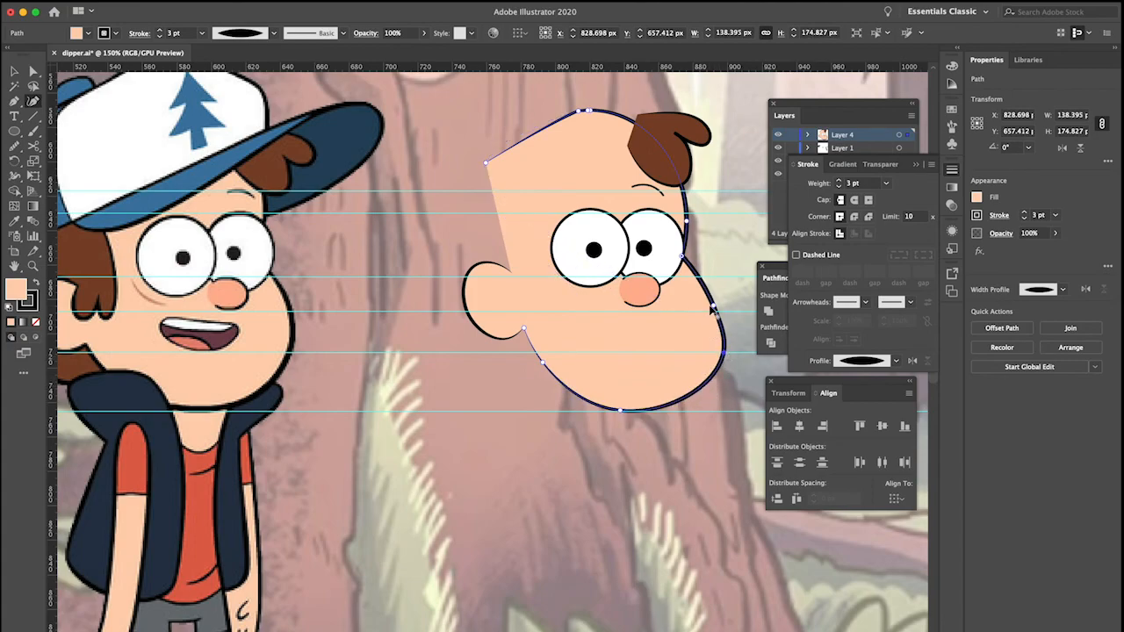
Adjust the upper and lower curve points of the front cheek, making the face about 136.13 by 174.87 px
drag(716, 309, 723, 301)
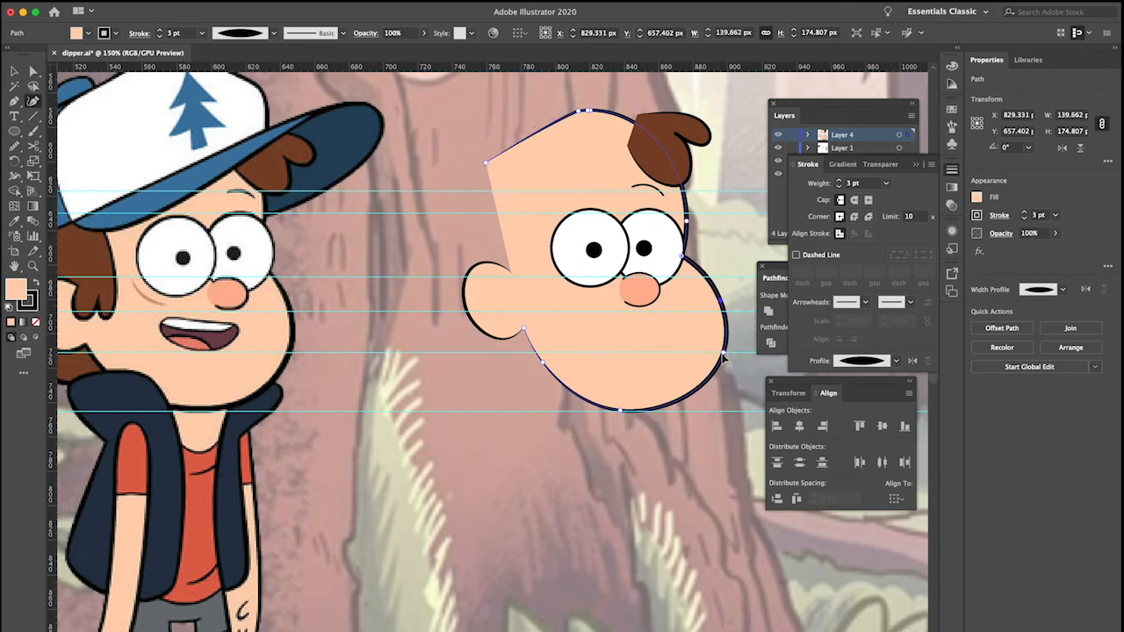
drag(718, 366, 702, 375)
drag(720, 302, 711, 301)
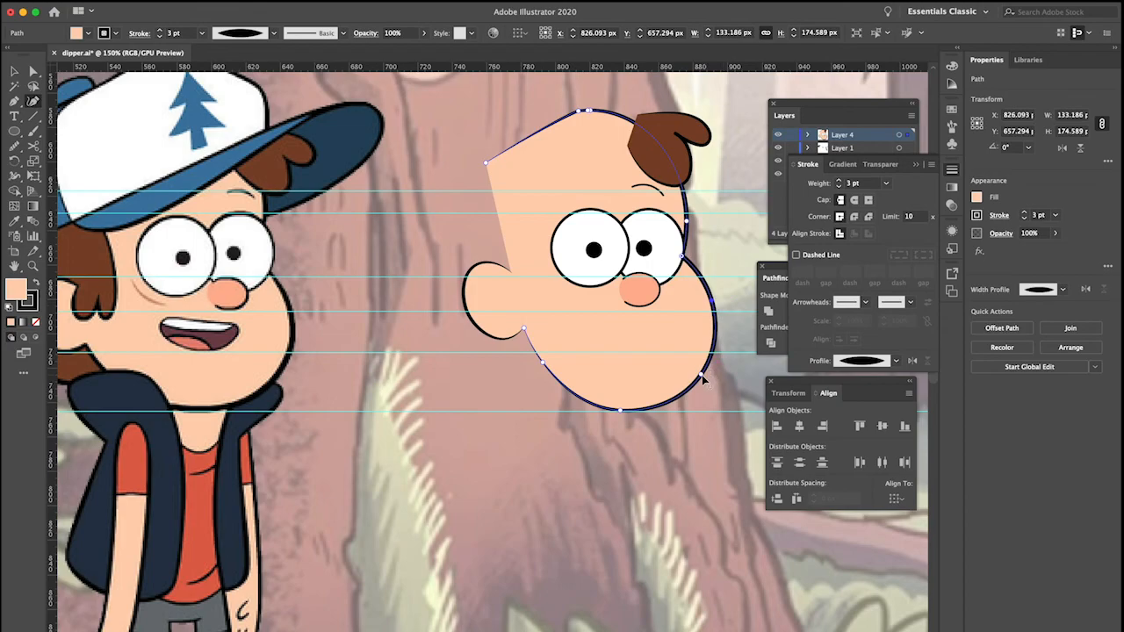
drag(707, 377, 715, 367)
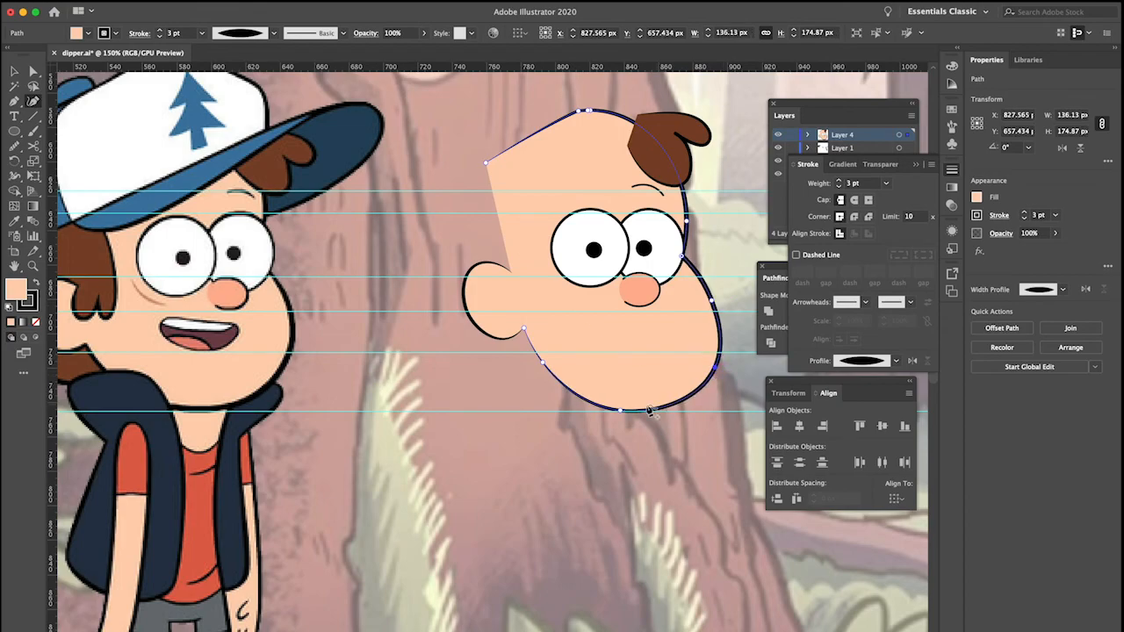
Round out the chin and front cheek further, bringing the face to about 139.61 by 176.72 px
drag(586, 406, 686, 412)
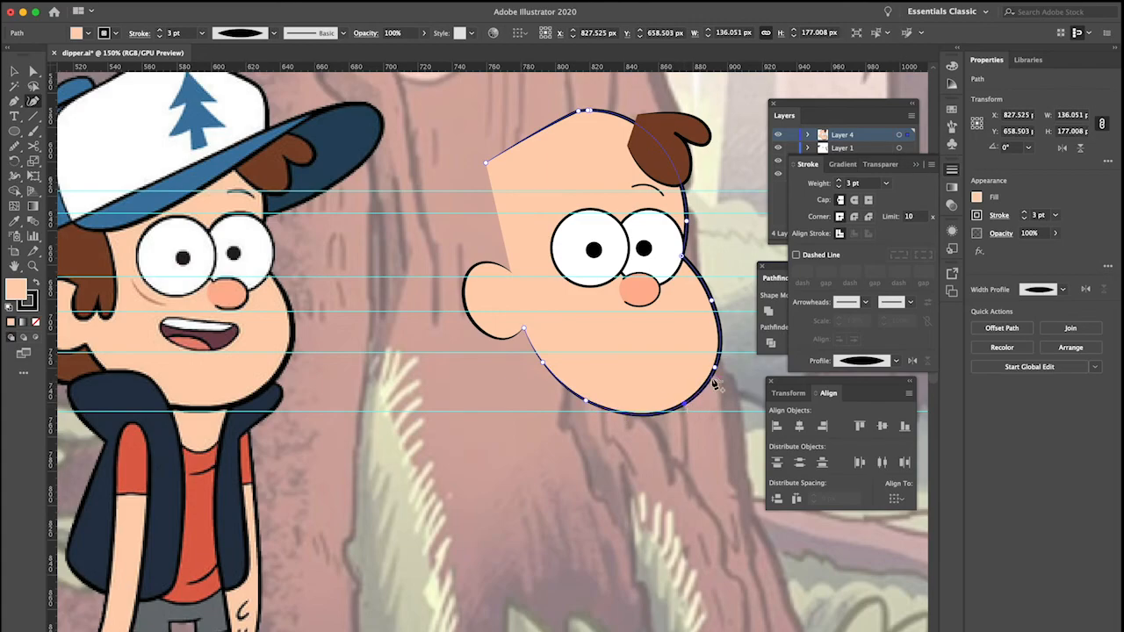
drag(715, 372, 723, 359)
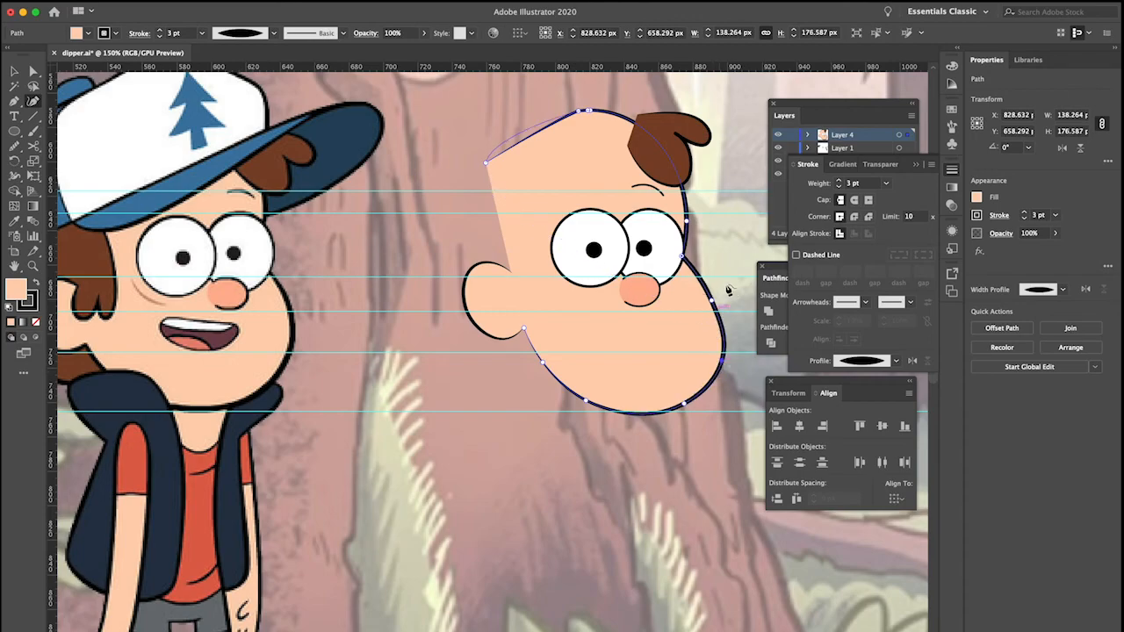
drag(714, 306, 723, 297)
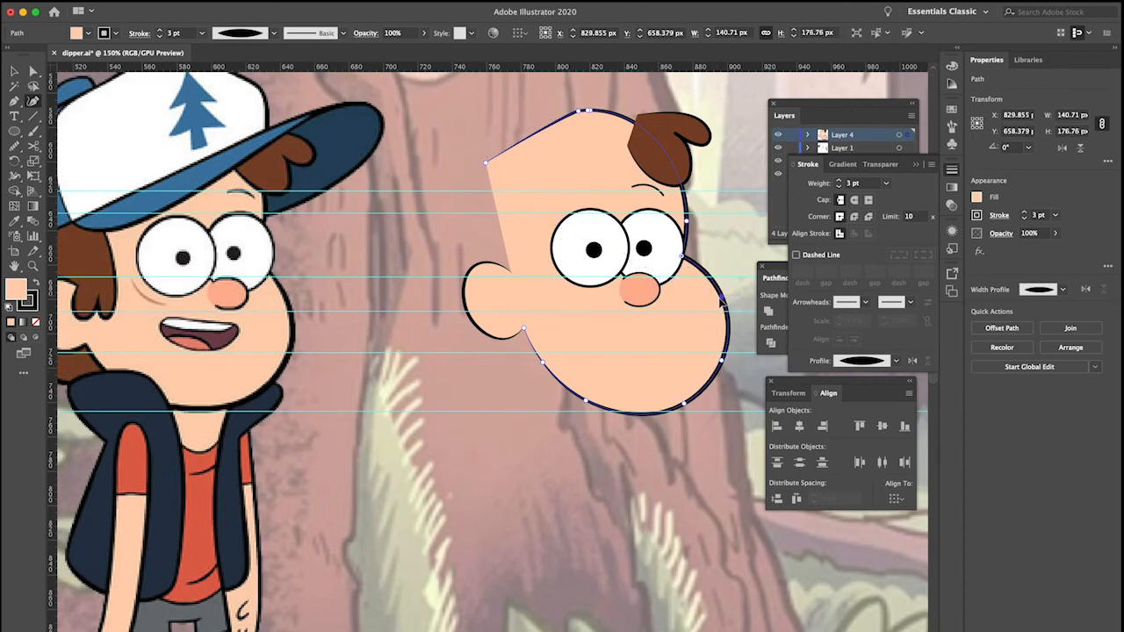
drag(712, 296, 693, 268)
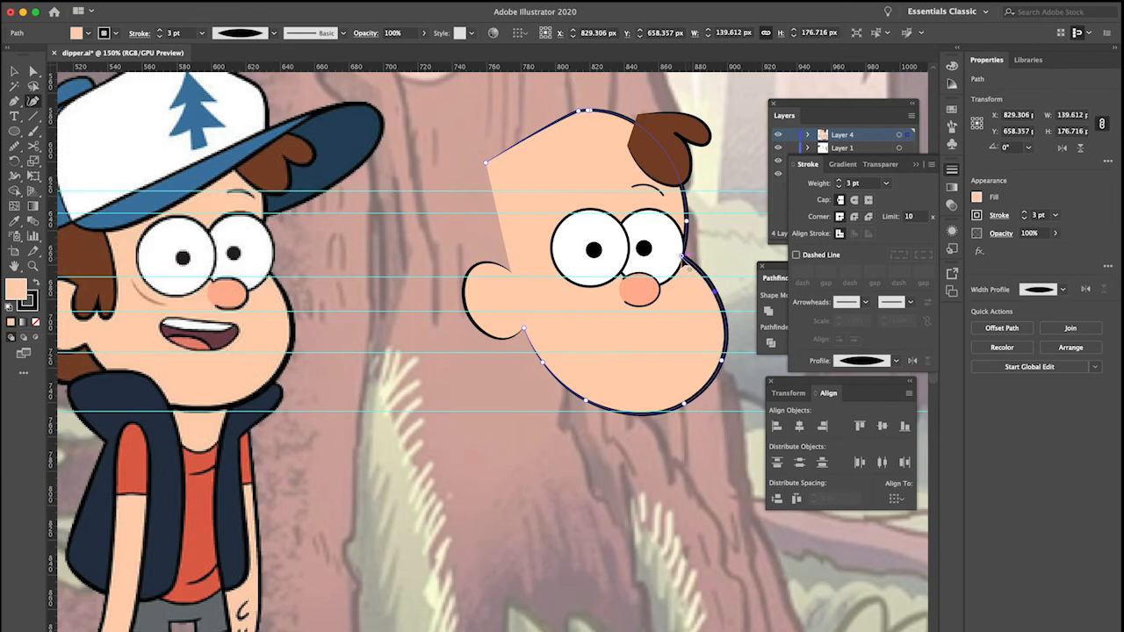
Pull the forehead edge and the notch beside the front eye slightly inward with the Curvature tool
click(682, 256)
drag(687, 221, 682, 212)
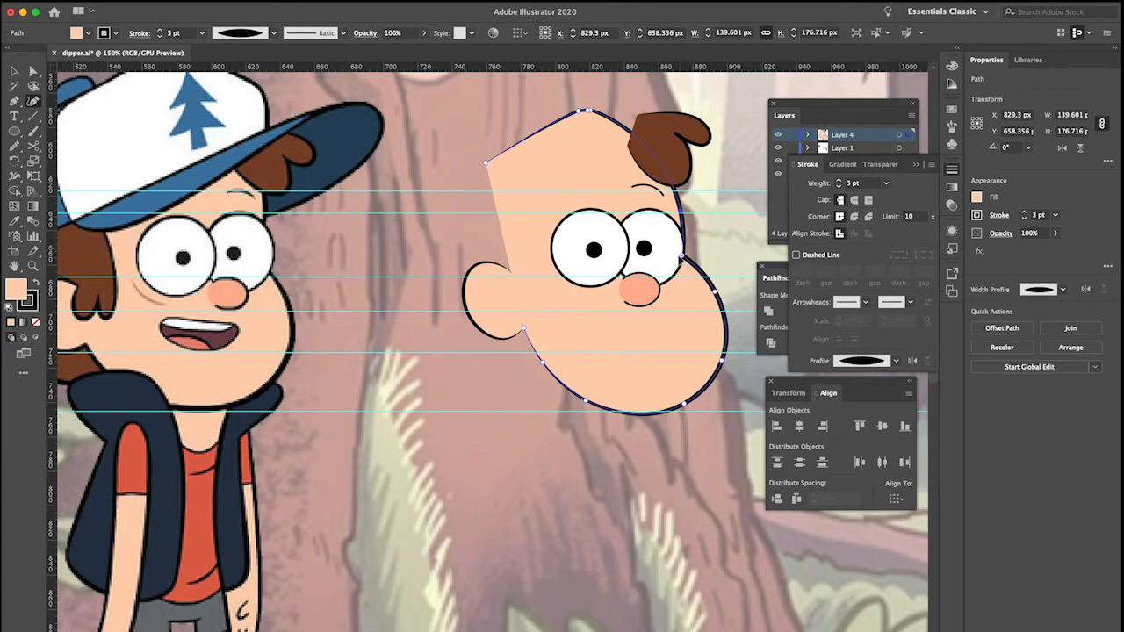
drag(681, 256, 678, 256)
drag(680, 213, 675, 211)
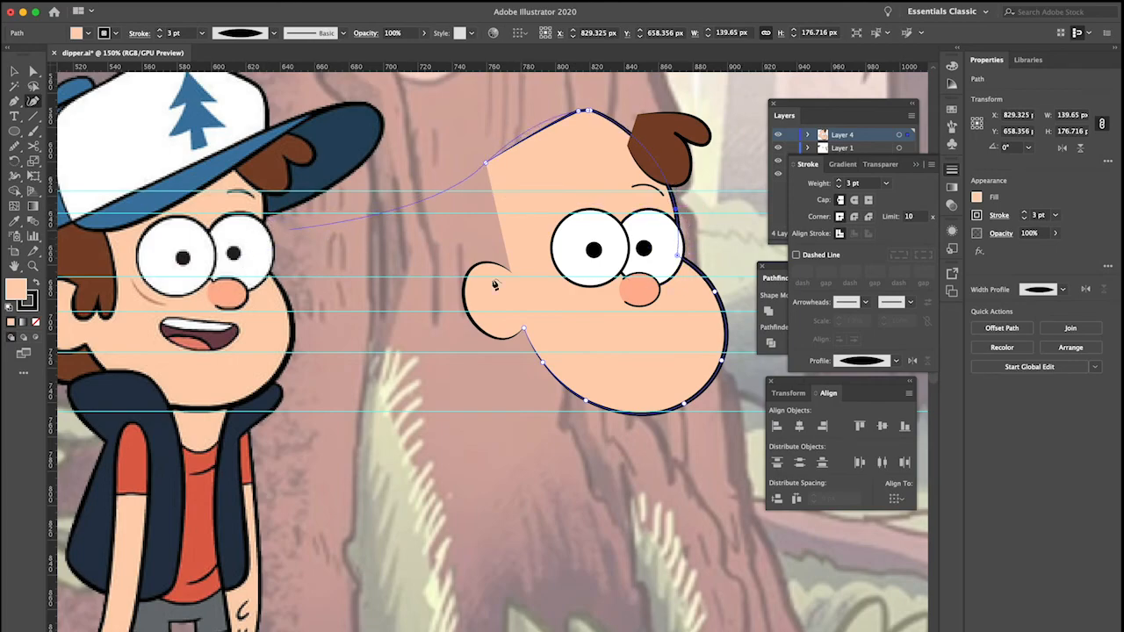
Smooth the front cheek, chin and back of the jaw with small curve point adjustments, then deselect the face
drag(723, 347, 726, 347)
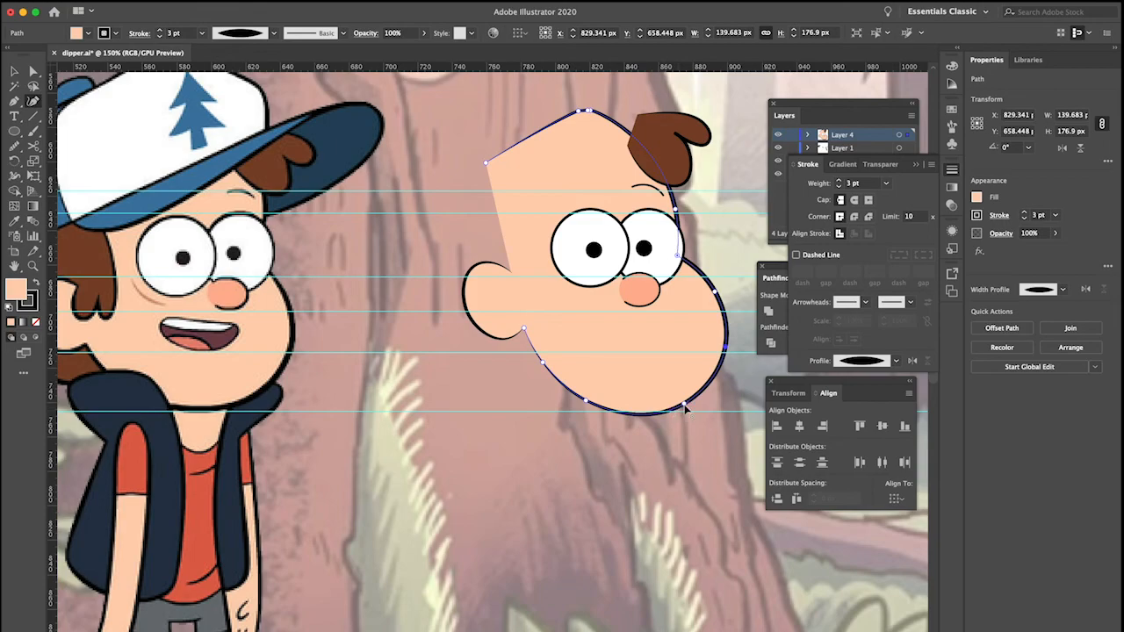
drag(688, 402, 697, 395)
drag(586, 401, 579, 392)
drag(697, 395, 699, 389)
scroll(699, 391, right, 1)
key(v)
click(709, 462)
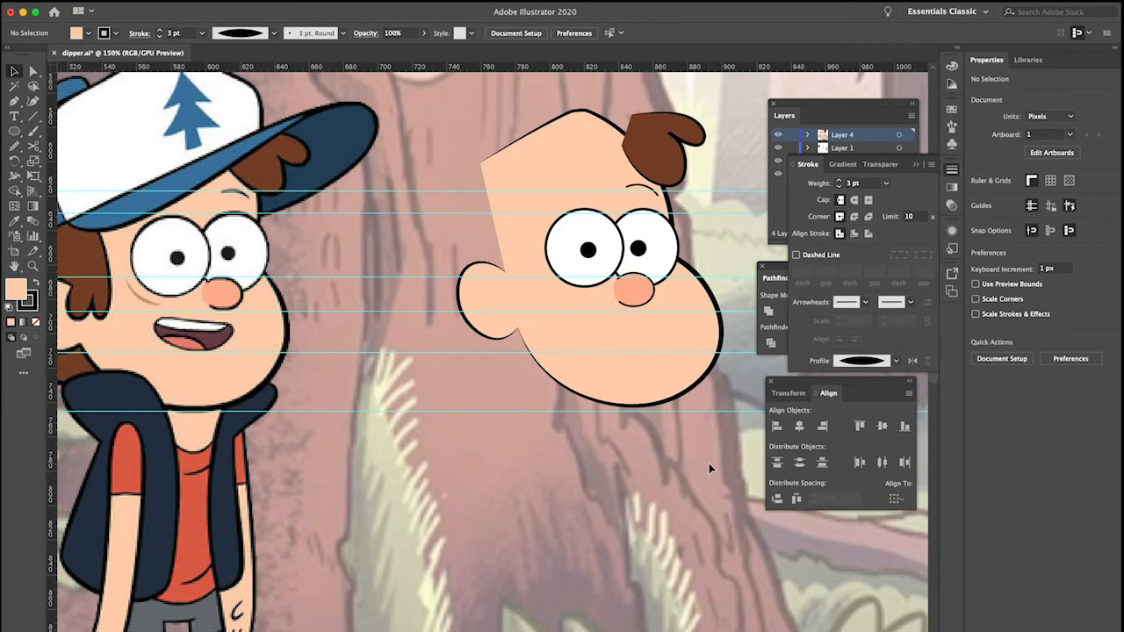
scroll(506, 344, left, 1)
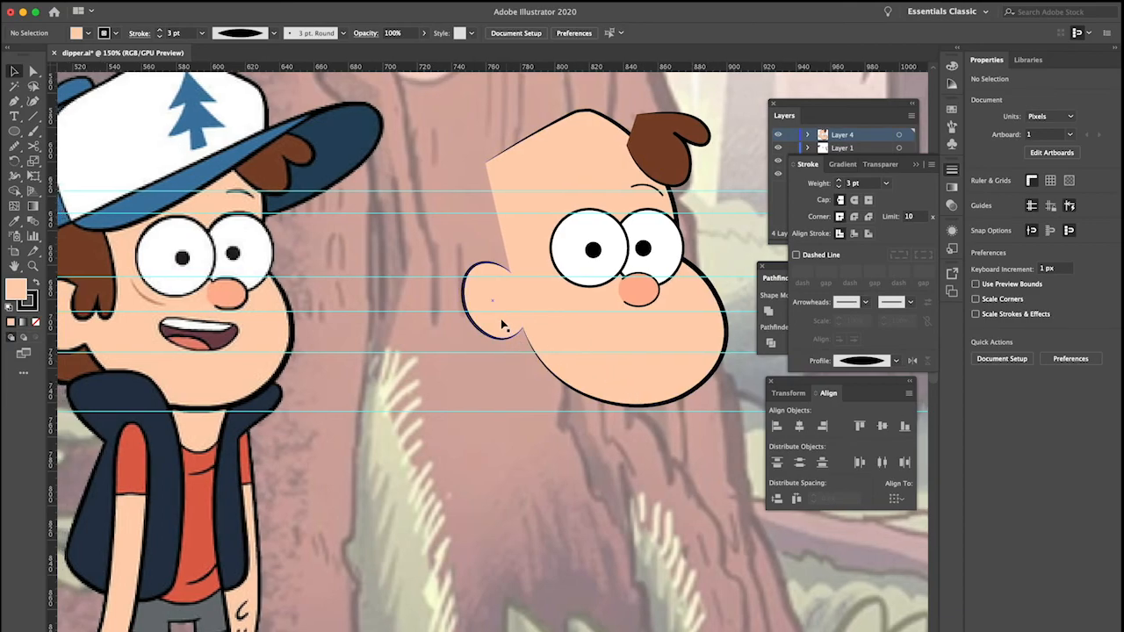
Fine-tune the ear's horizontal position against the back of the face, then deselect everything
click(504, 329)
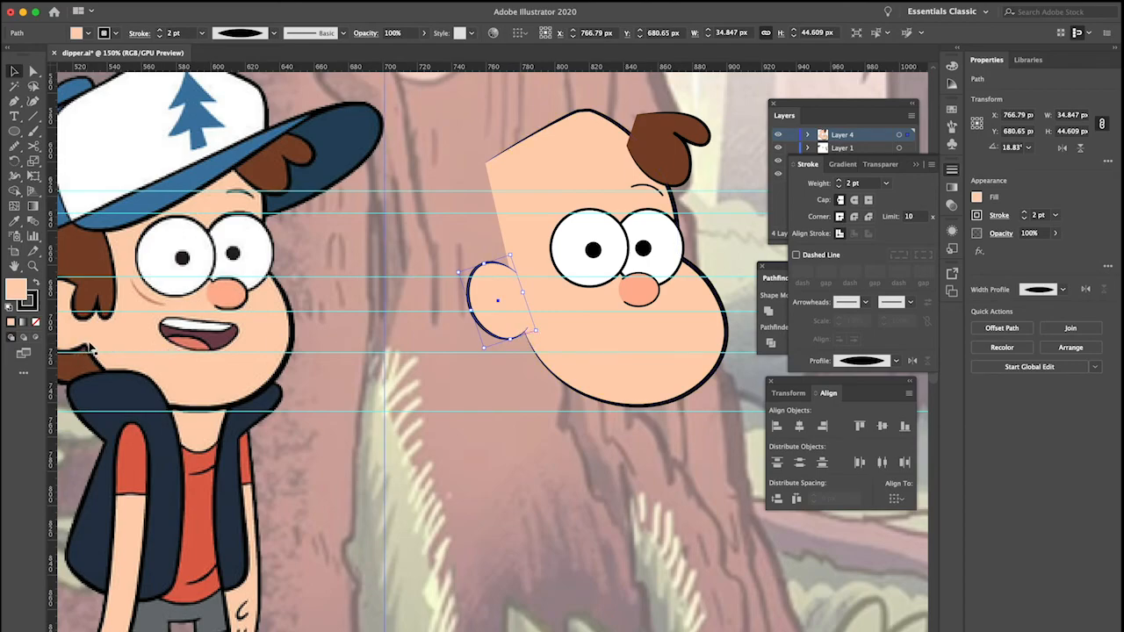
click(517, 375)
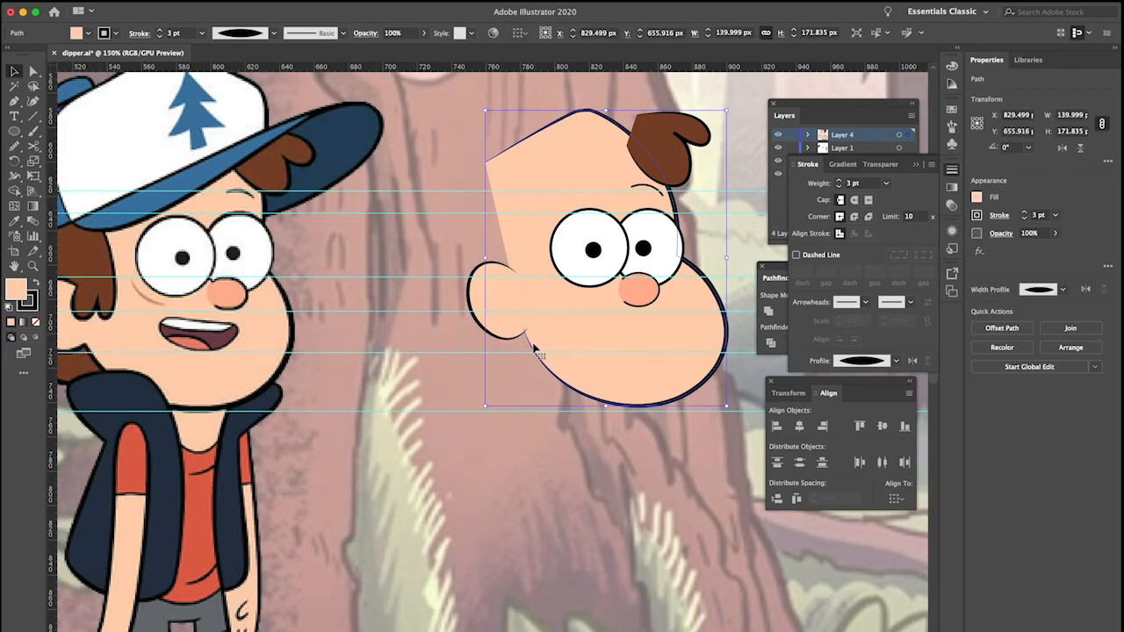
drag(482, 328, 485, 327)
key(super+shift+a)
Start the back hair with the Pen tool, drawing its rounded upper tuft outward from the back of the face just above the ear
scroll(638, 272, up, 3)
scroll(639, 272, left, 1)
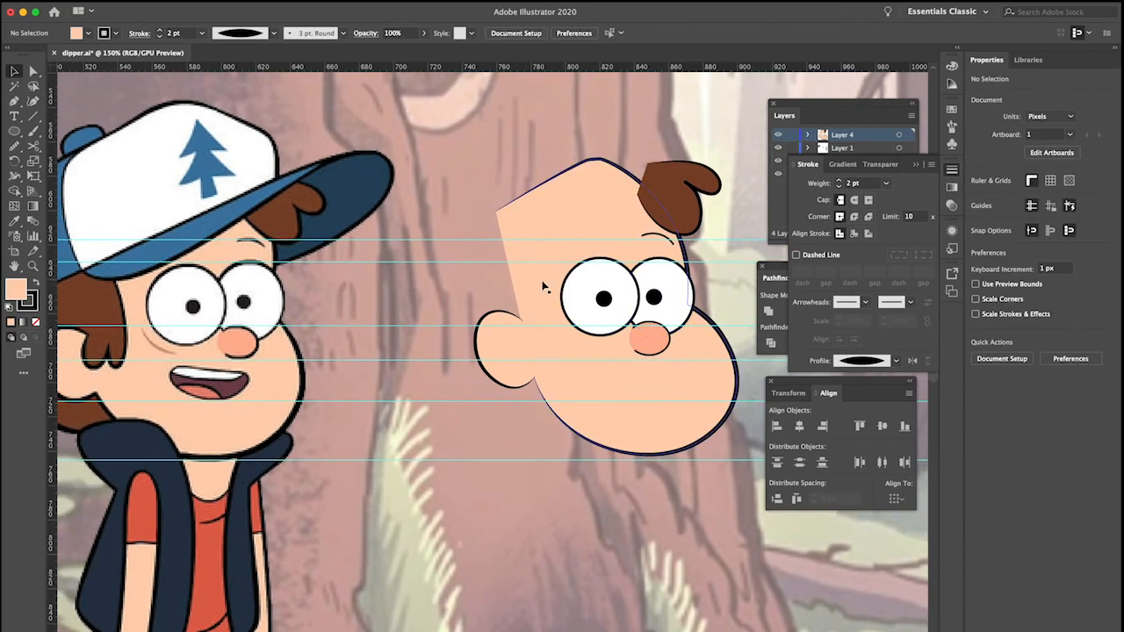
scroll(465, 235, left, 2)
scroll(465, 235, down, 1)
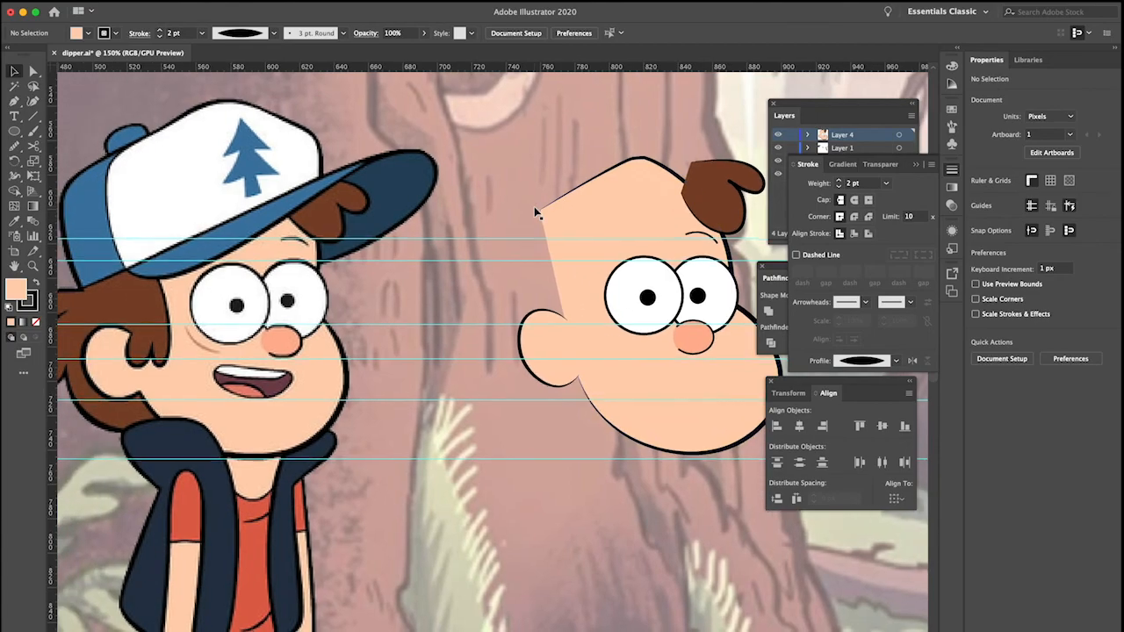
scroll(298, 158, left, 2)
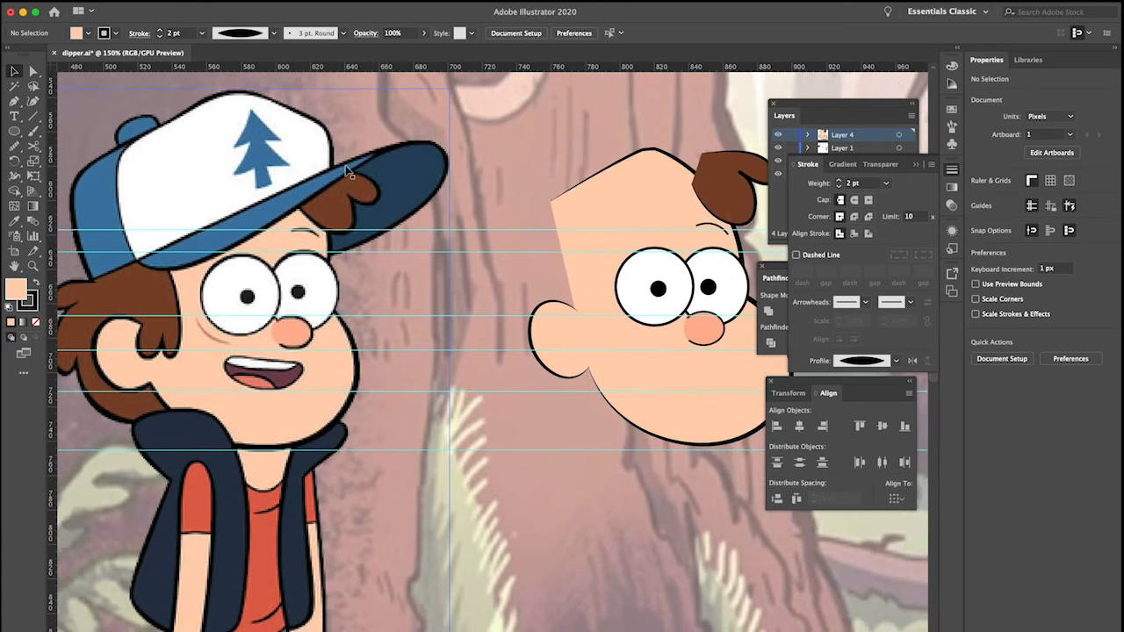
click(18, 101)
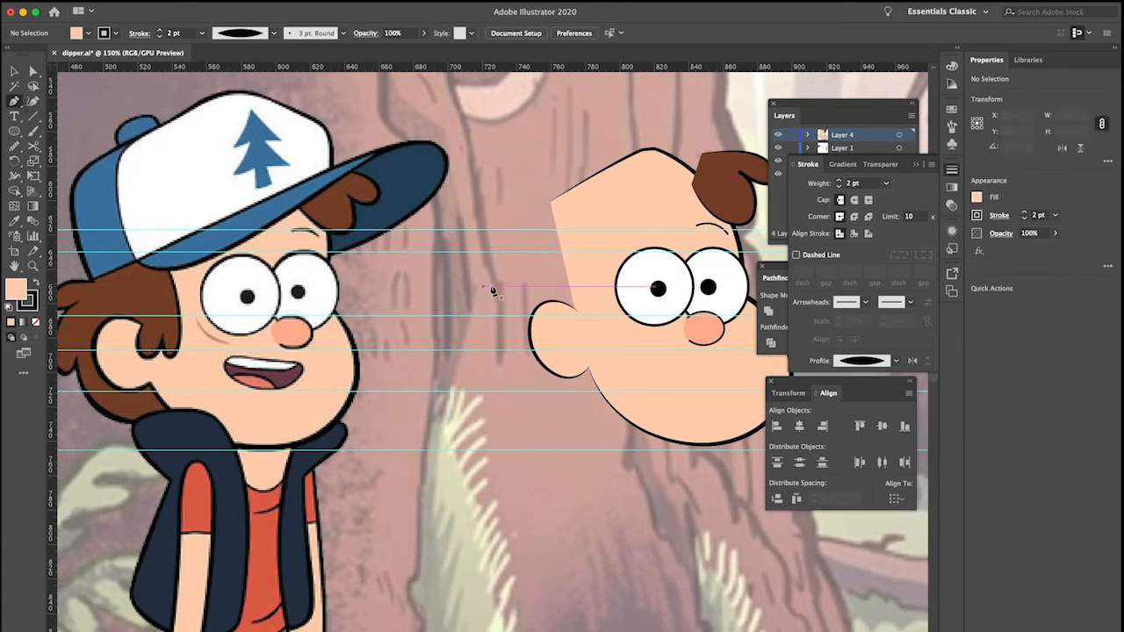
click(566, 262)
drag(521, 267, 530, 299)
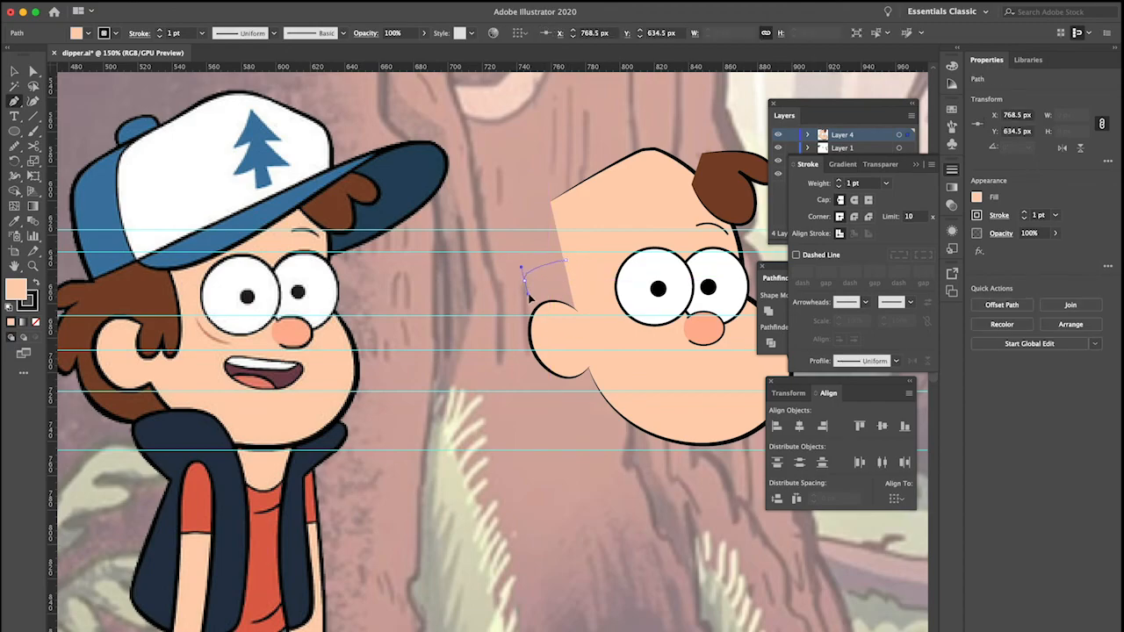
click(550, 288)
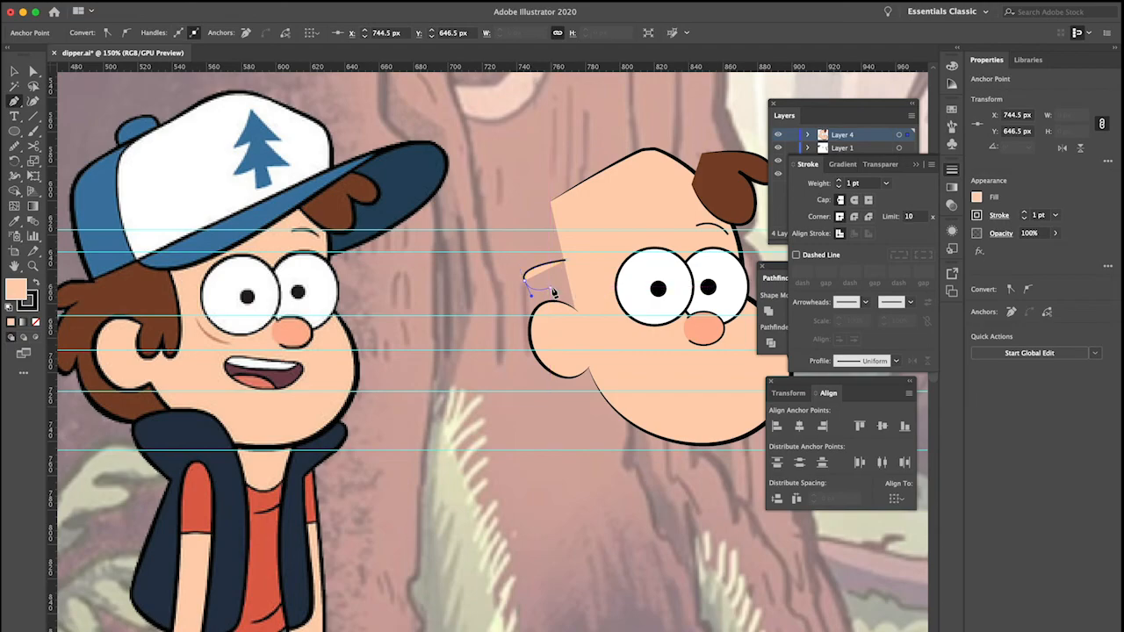
Continue the back hair with rounded locks behind and below the ear and close the path, about 82 by 88 px overall
drag(516, 347, 527, 382)
click(547, 354)
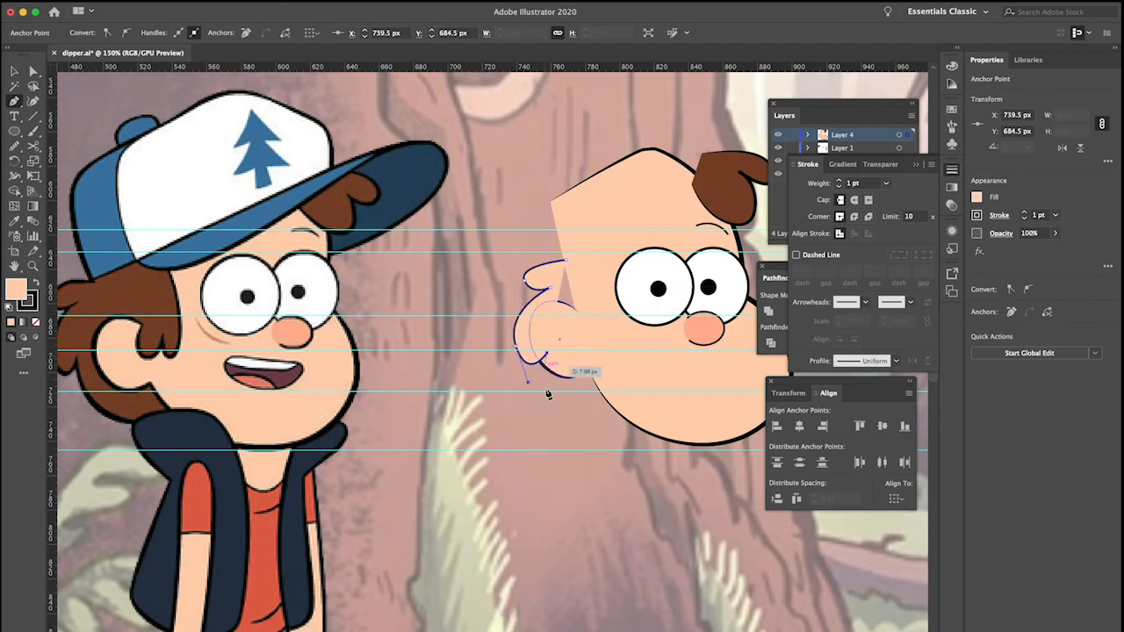
drag(619, 407, 694, 382)
click(626, 355)
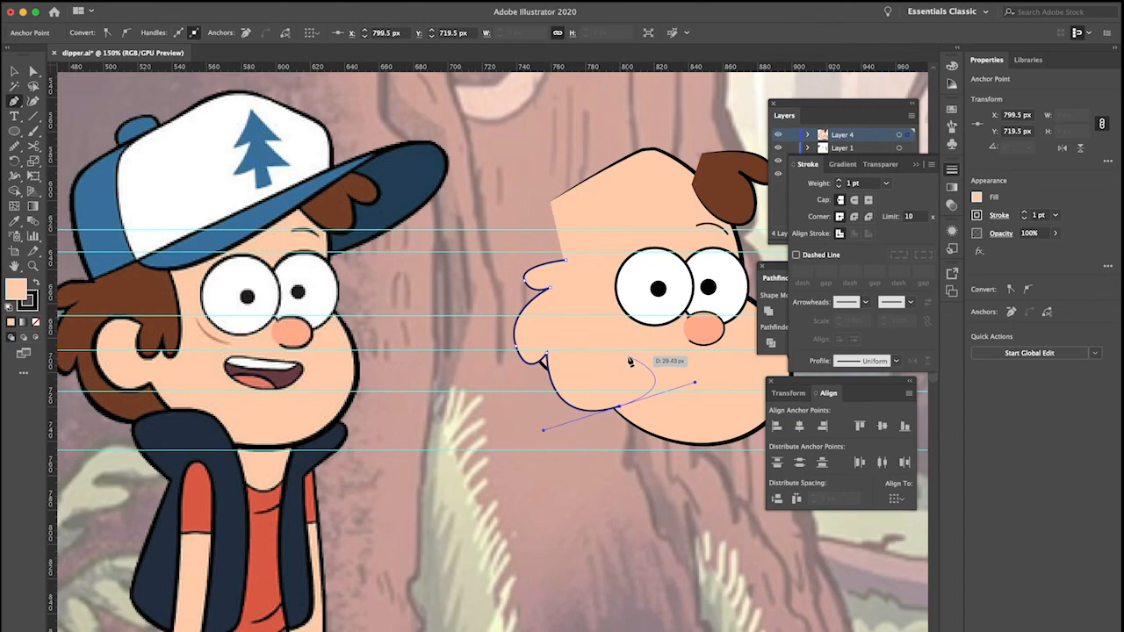
click(566, 263)
key(v)
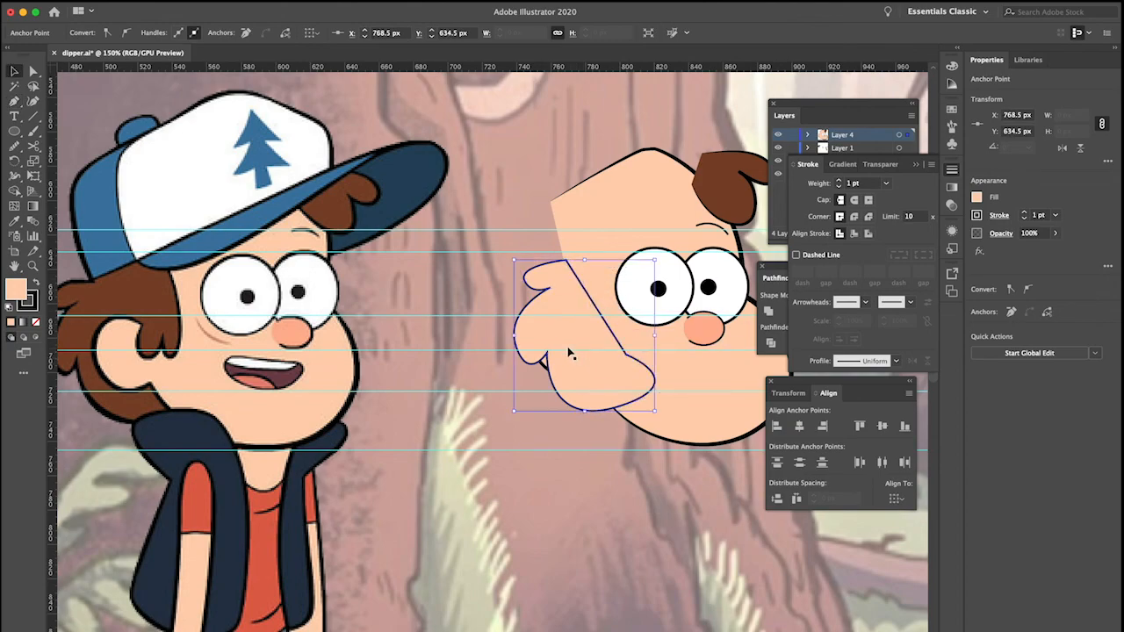
Give the back hair the forehead tuft's brown fill and 2 pt outline, then send it to the back
click(571, 340)
key(i)
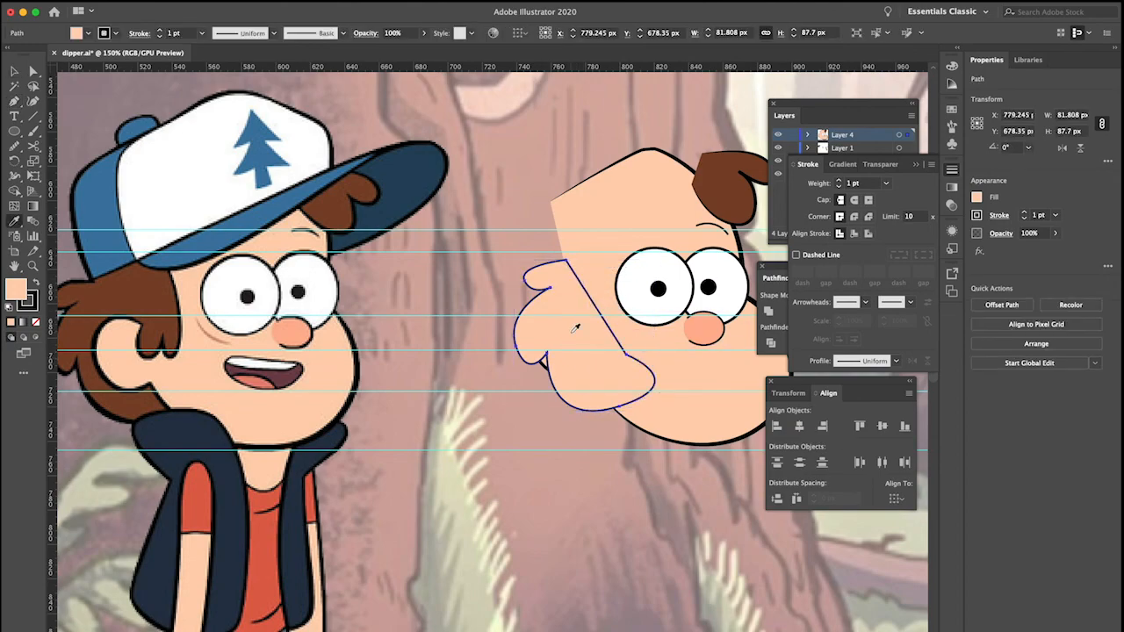
click(727, 197)
key(v)
right_click(585, 375)
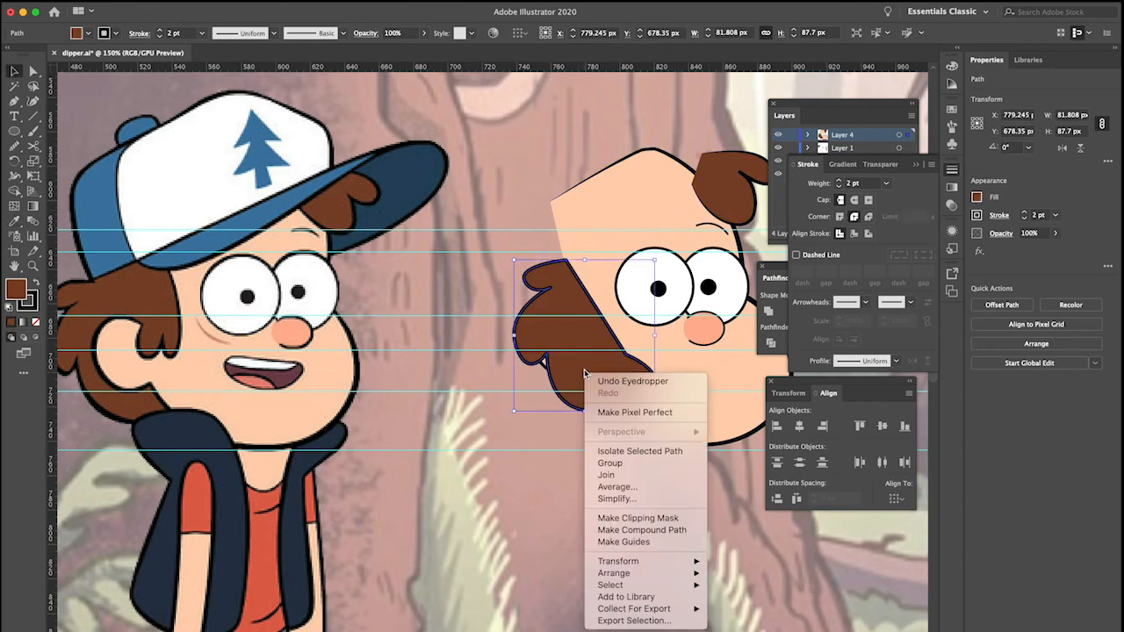
mouse_move(634, 572)
click(750, 609)
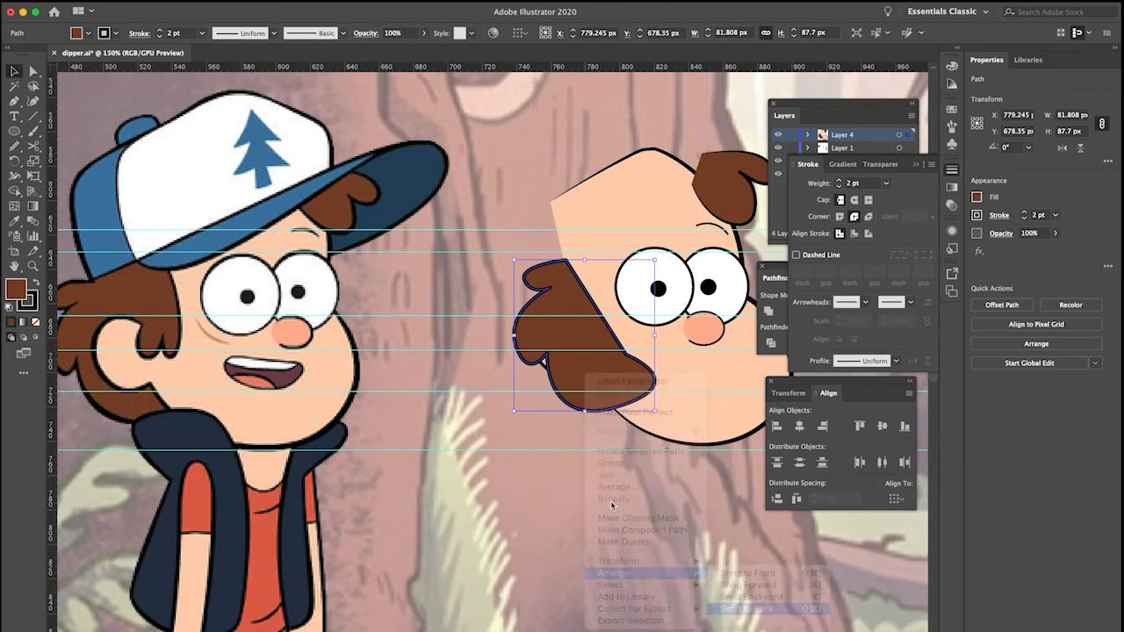
Reposition the back hair and reshape its locks with the Curvature tool, extending the lower end under the jaw, to about 86.96 by 104.45 px
drag(583, 410, 605, 407)
key(shift+grave)
drag(591, 290, 550, 297)
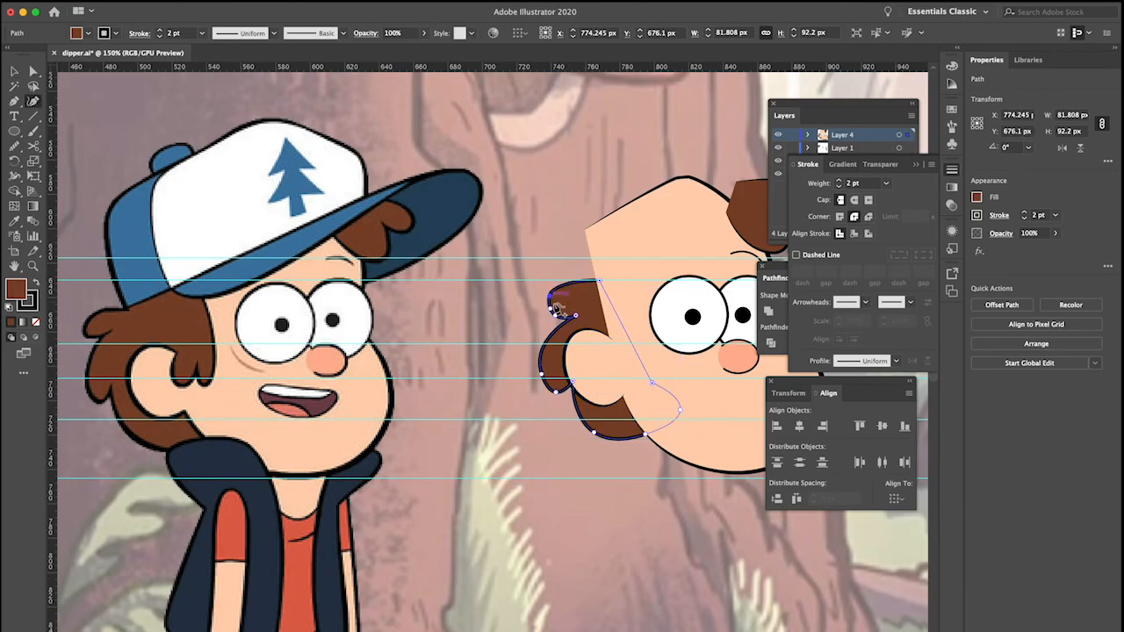
drag(534, 377, 531, 377)
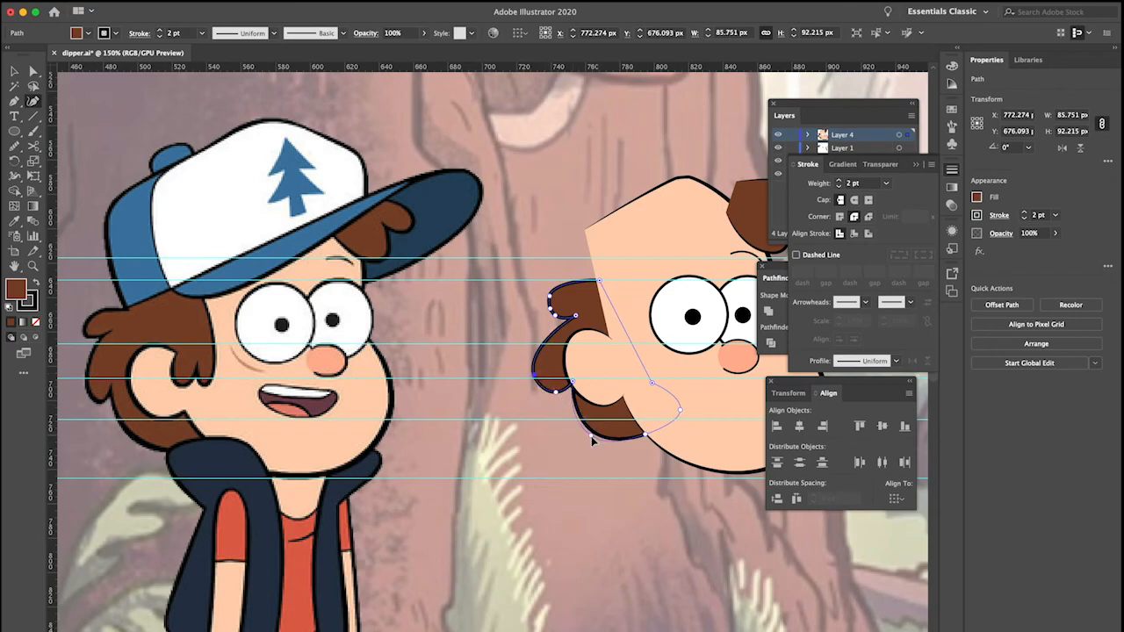
drag(644, 433, 667, 453)
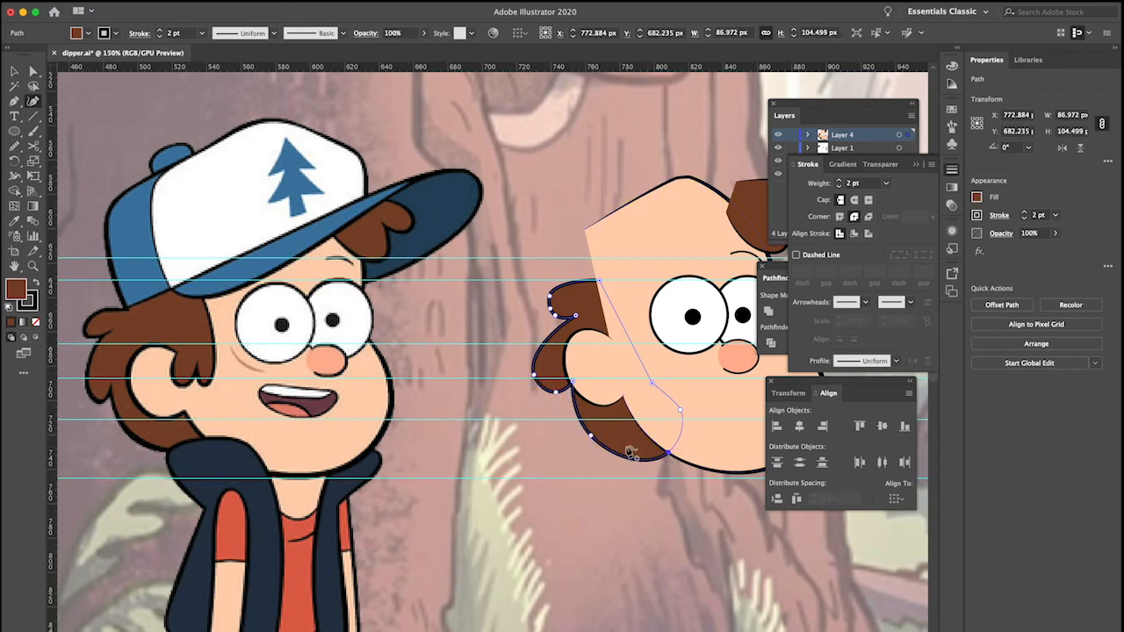
click(571, 381)
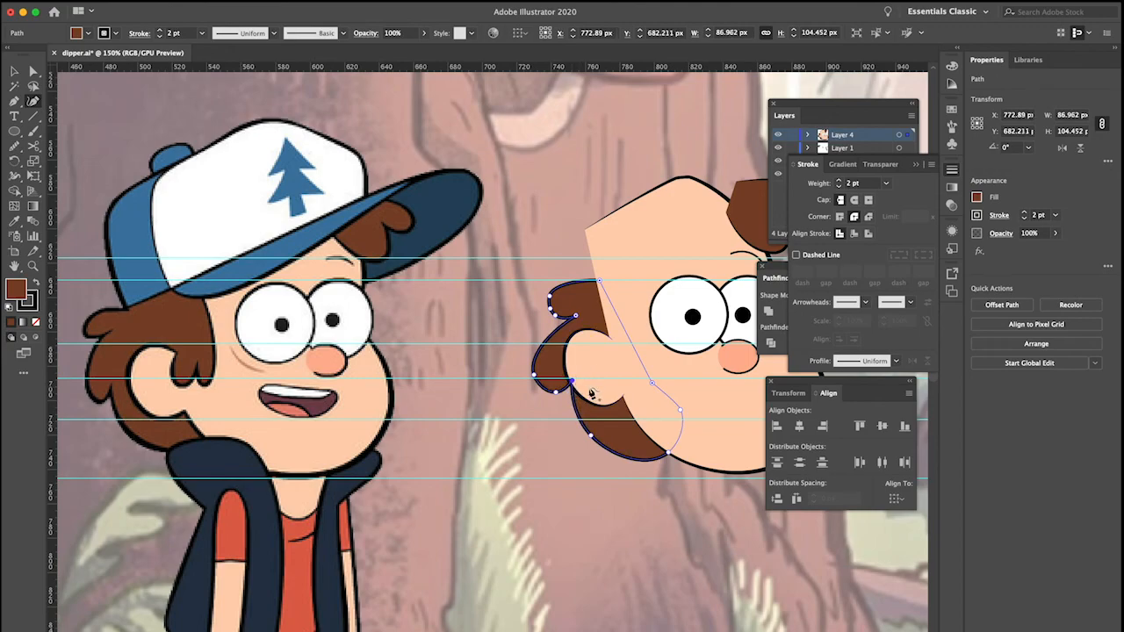
Fine-tune the ear's position at the back of the face and shift the back hair farther behind the head
key(v)
drag(603, 397, 611, 401)
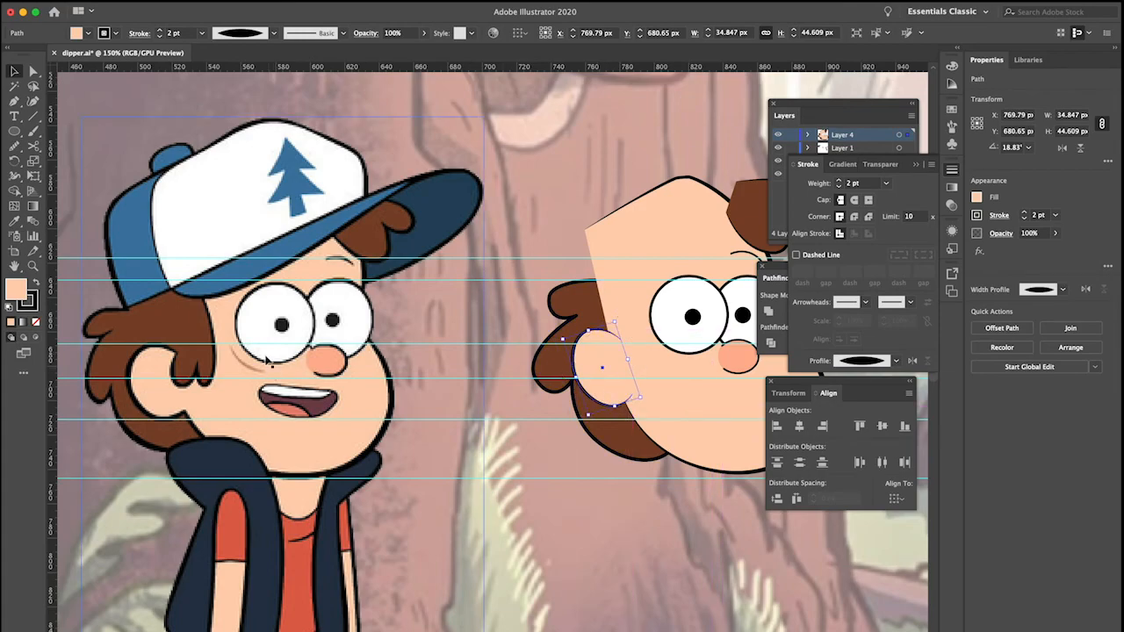
drag(601, 385, 594, 381)
click(621, 447)
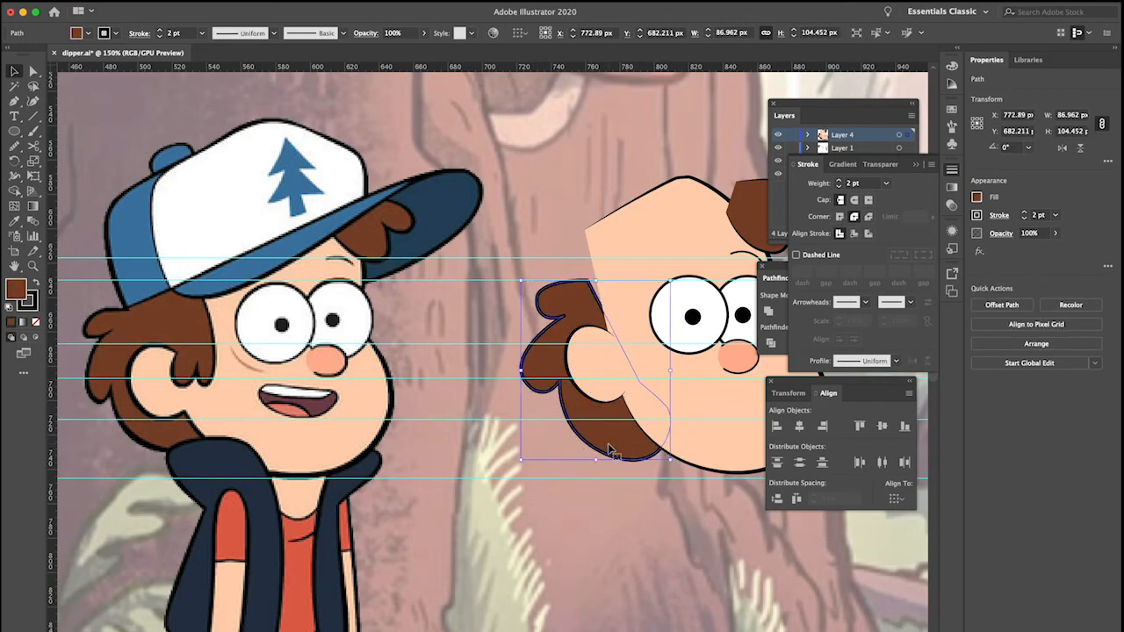
drag(608, 449, 598, 442)
Move the back hair's upper corner point with the Curvature tool, making the shape about 86.96 by 105.58 px, then deselect it
key(shift+grave)
drag(579, 279, 602, 278)
scroll(604, 279, right, 5)
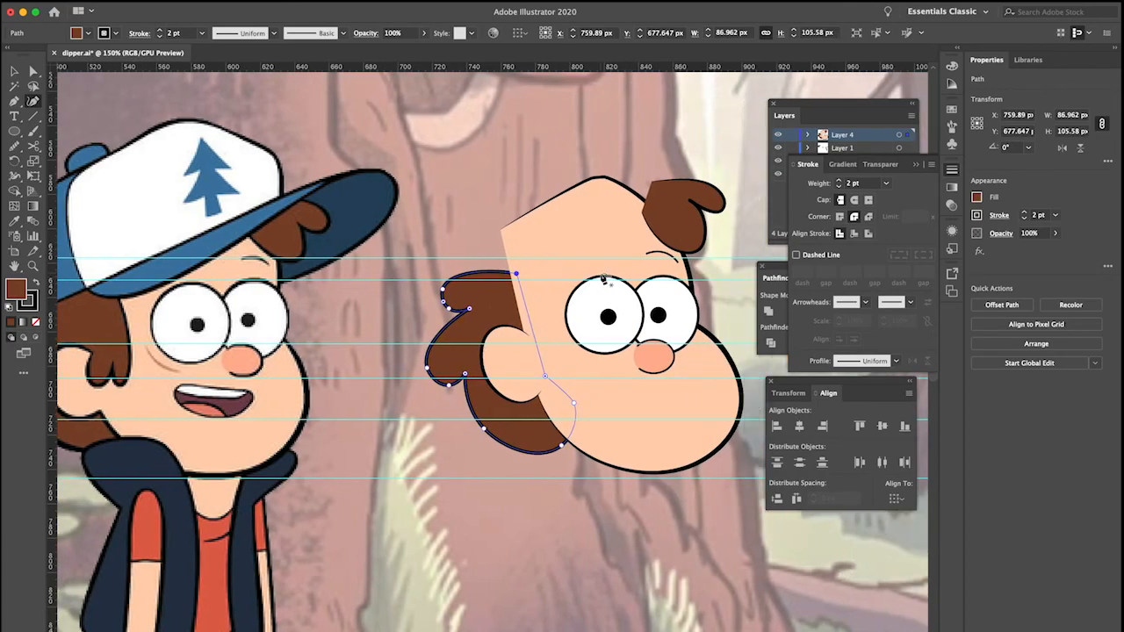
key(v)
click(581, 533)
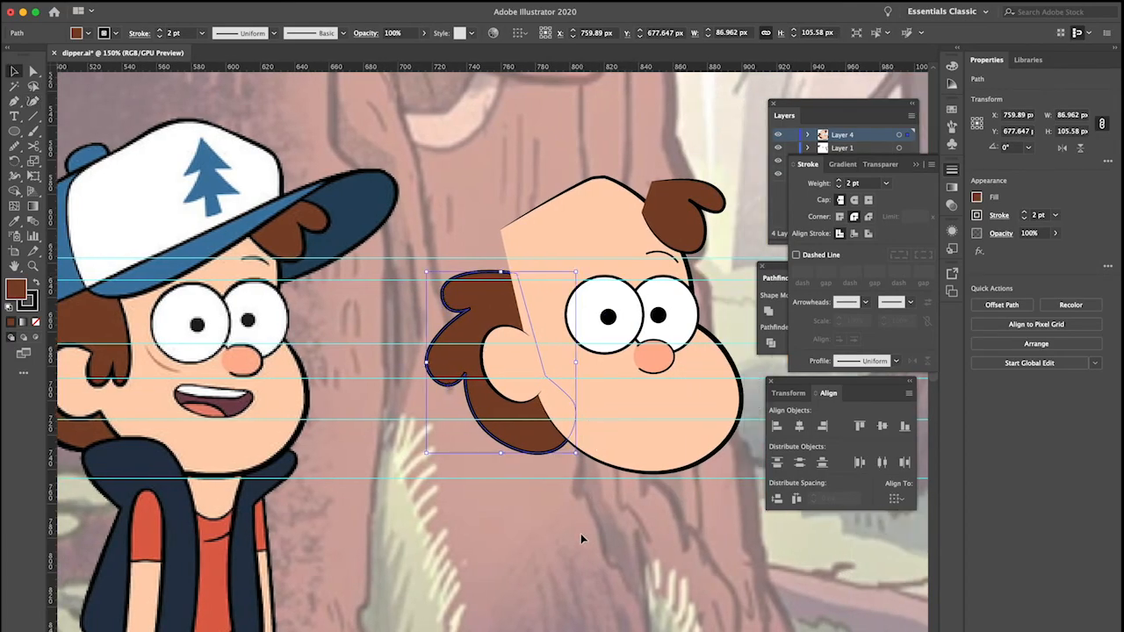
Scale the back hair down slightly, keeping its lower end tucked beneath the jaw, then deselect it
scroll(581, 533, left, 4)
scroll(583, 527, right, 4)
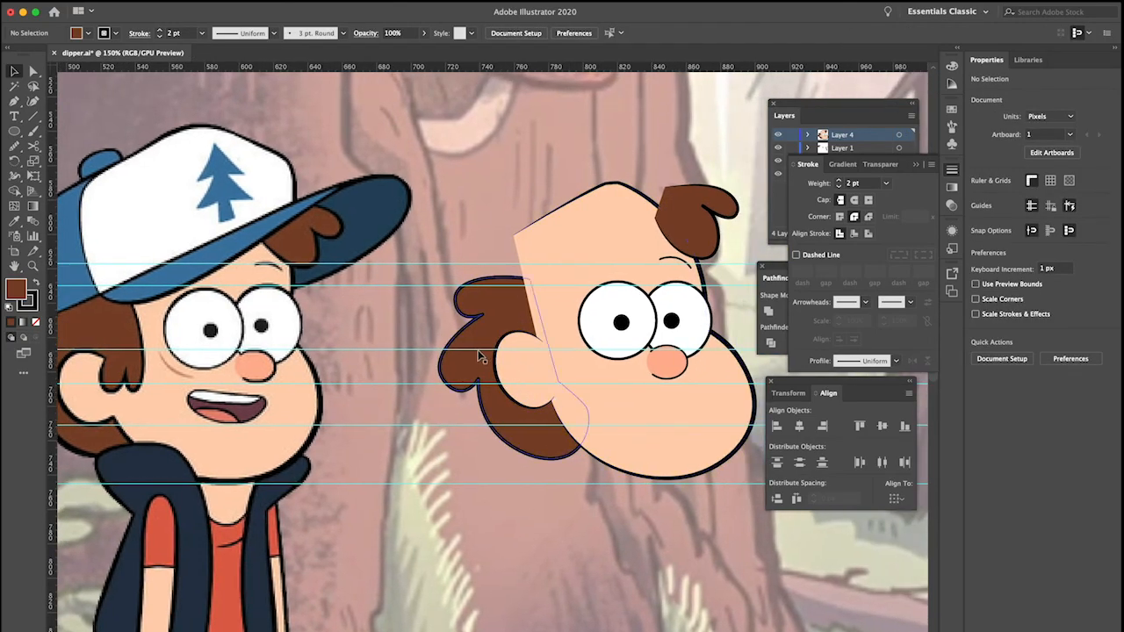
click(481, 357)
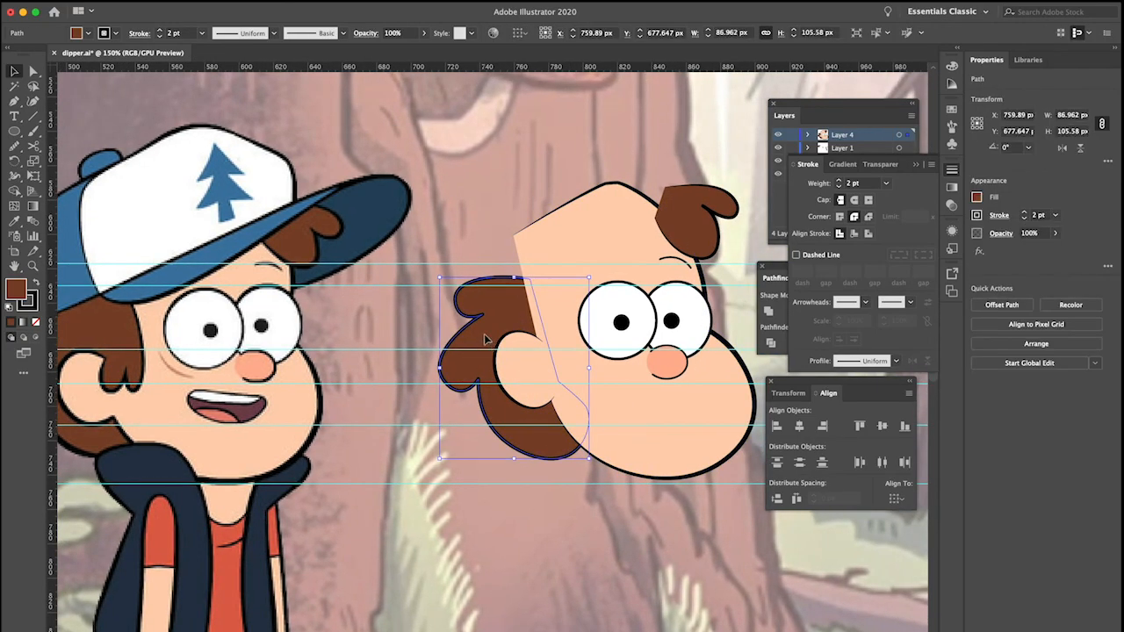
drag(589, 469, 559, 455)
click(580, 528)
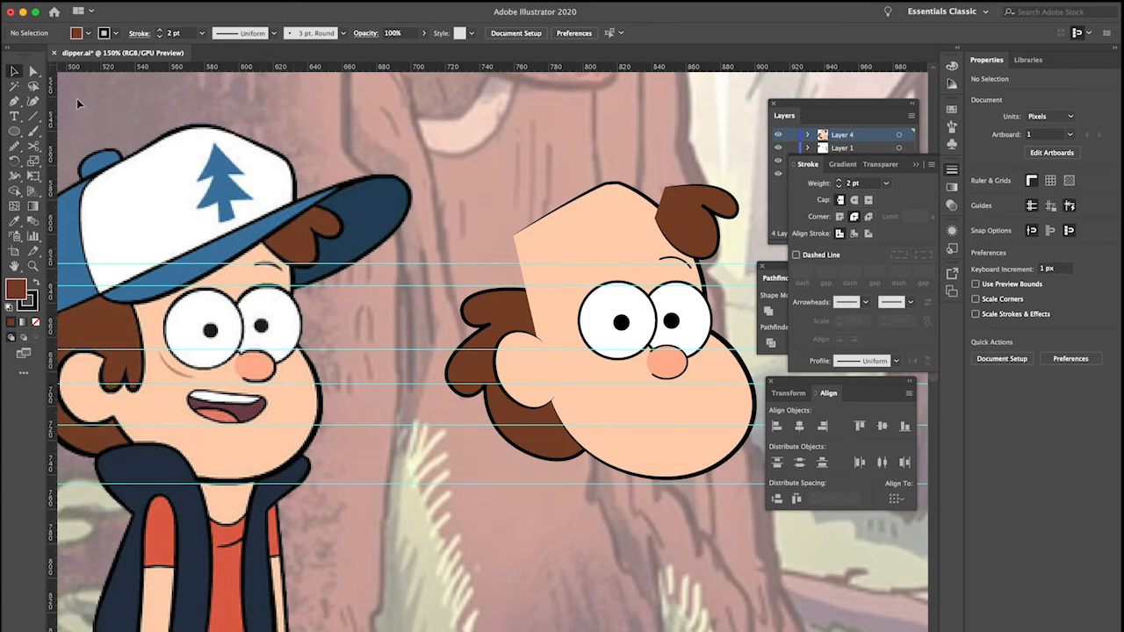
Draw a brown two-pronged sideburn in front of the ear with the Pen tool, about 27 by 55 px
click(16, 103)
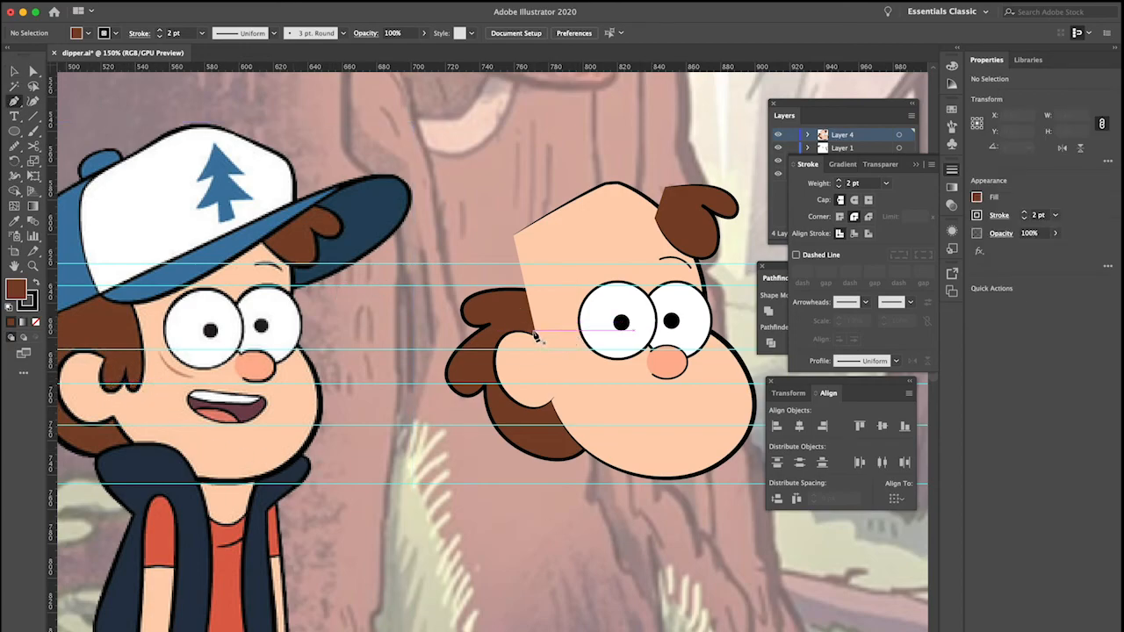
click(533, 335)
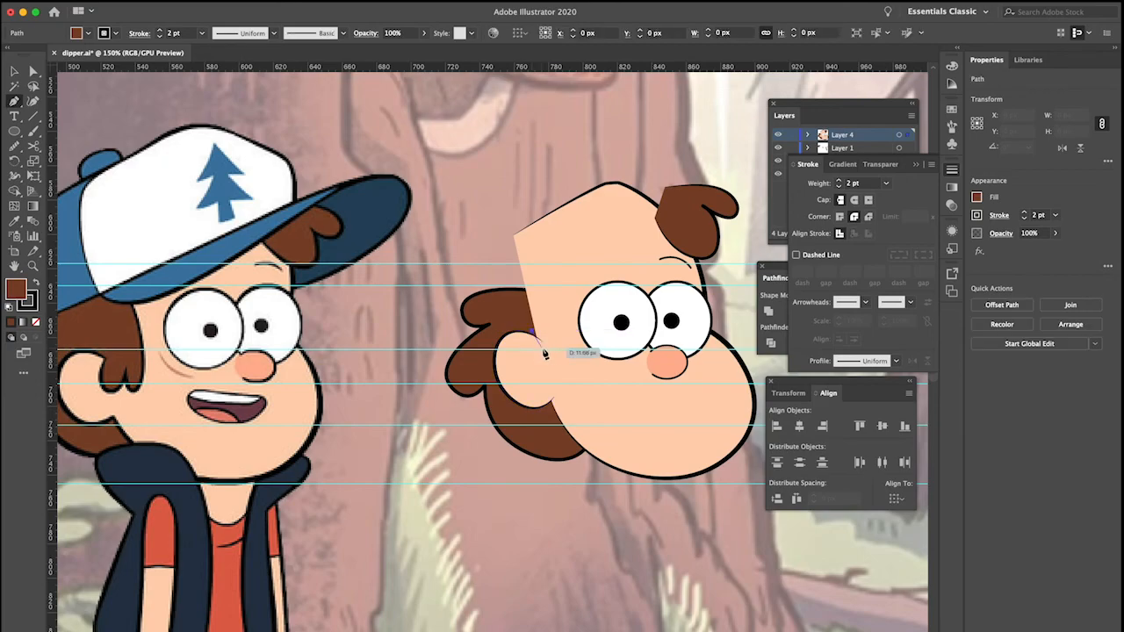
drag(552, 362, 536, 273)
click(558, 340)
click(536, 269)
click(559, 307)
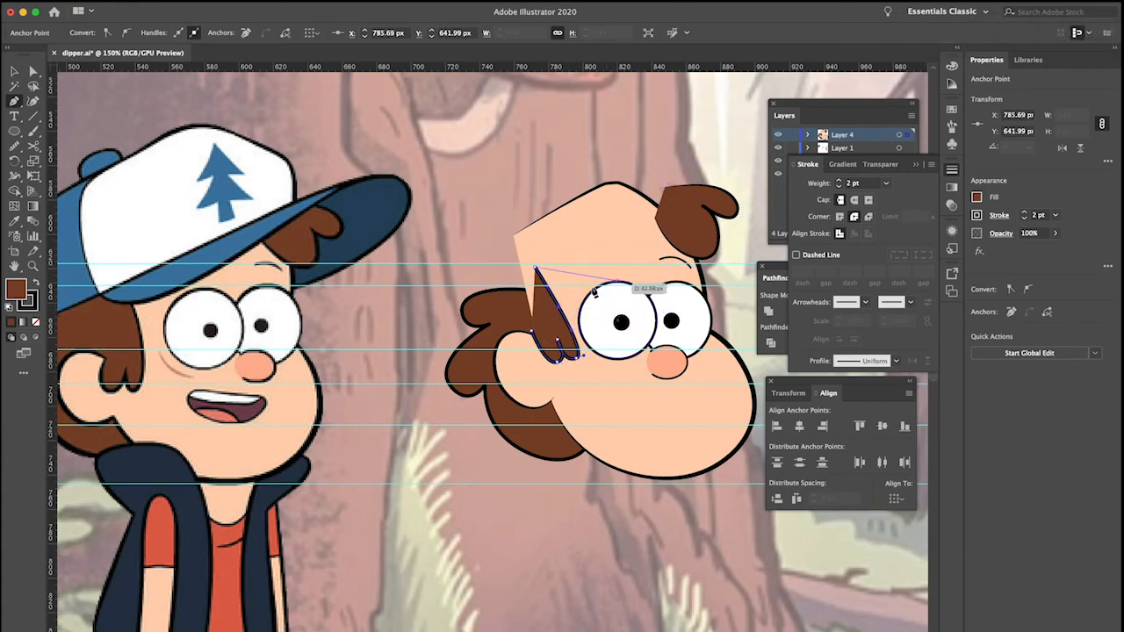
Curve the sideburn's front edge outward and extend its upper point toward the back of the forehead, reaching about 36.88 by 66.42 px, then deselect
click(32, 101)
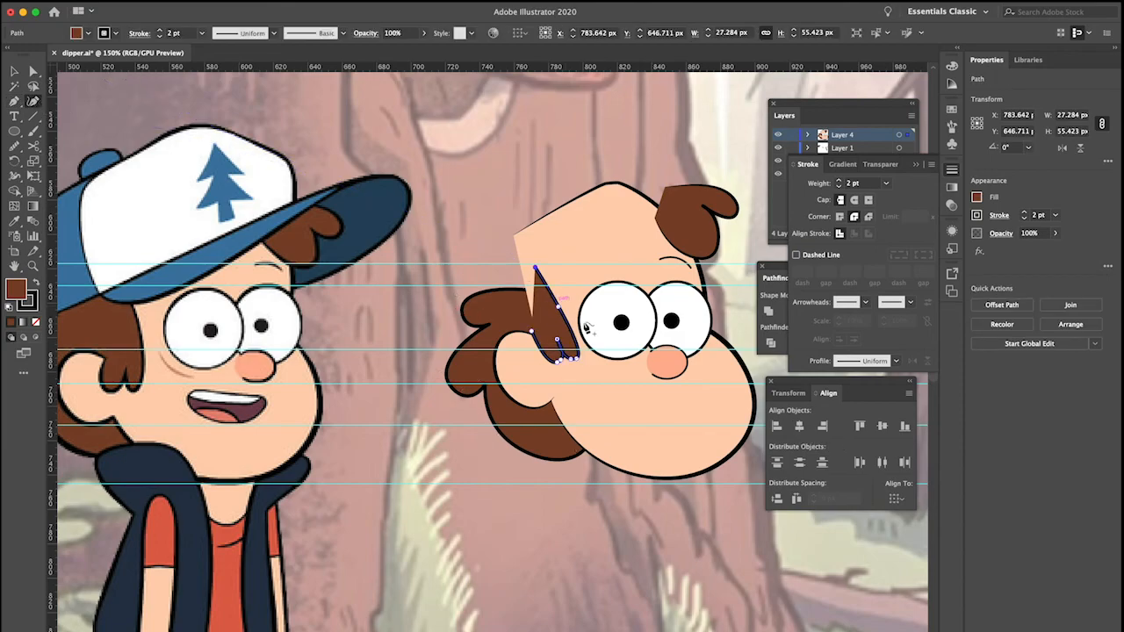
drag(565, 314, 570, 310)
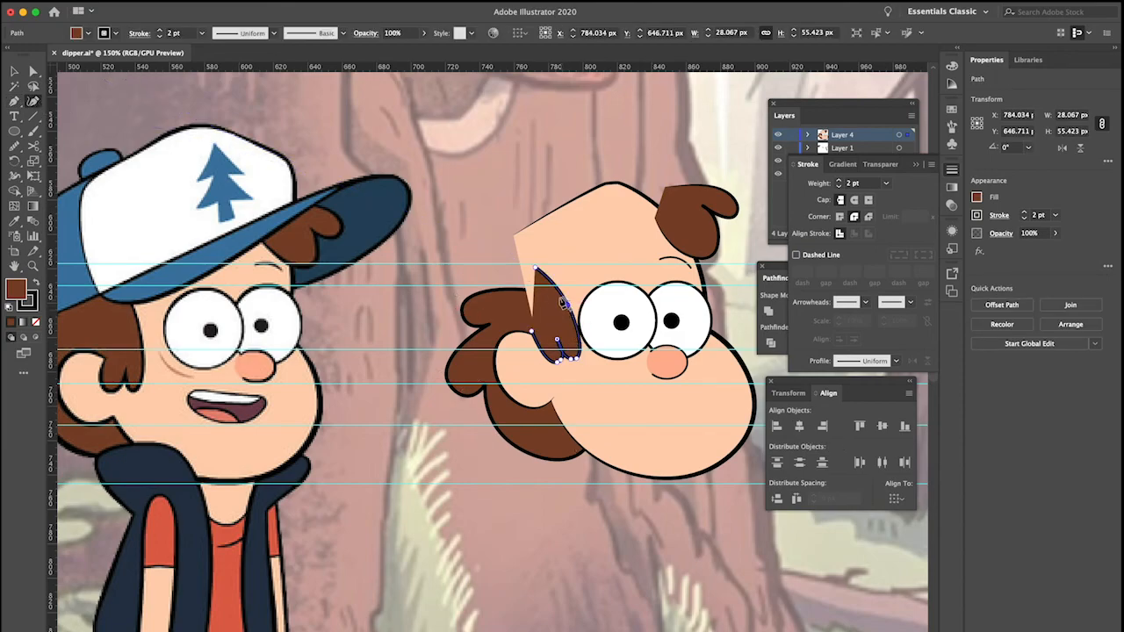
drag(525, 257, 516, 249)
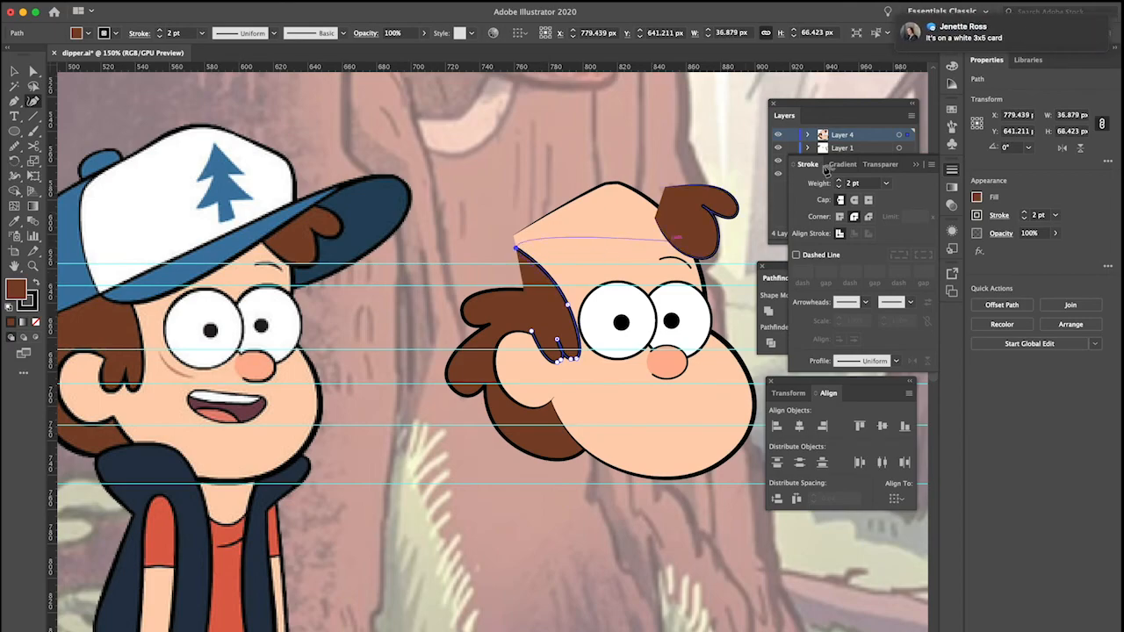
drag(928, 26, 962, 26)
key(v)
click(418, 260)
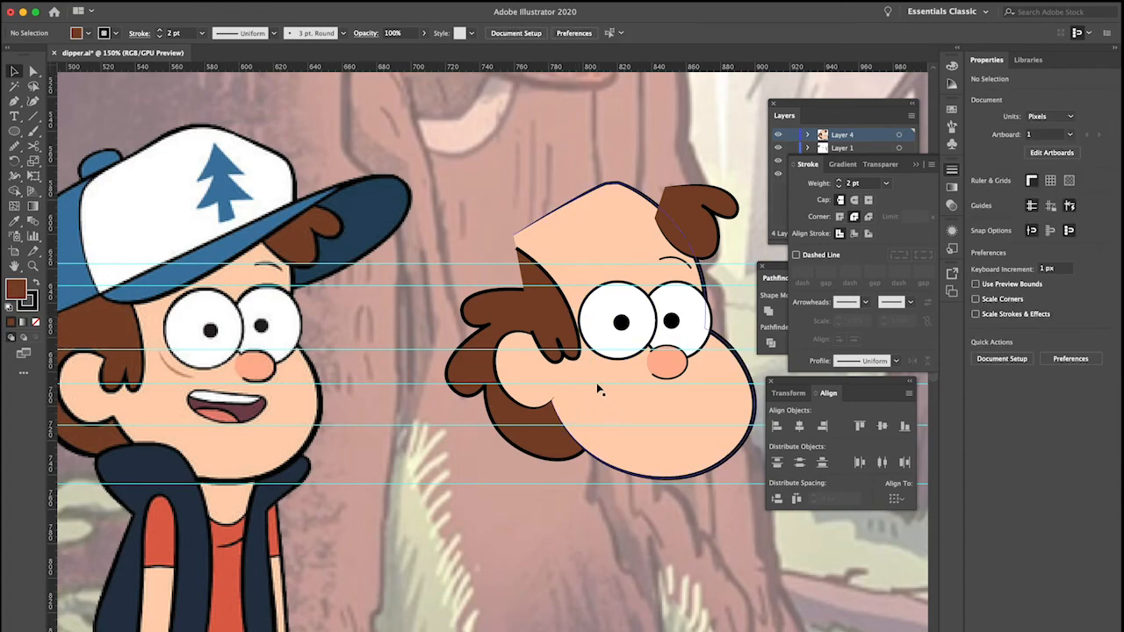
Reshape the front prong of the sideburn with the Curvature tool, widening the shape to about 38.38 px
click(566, 340)
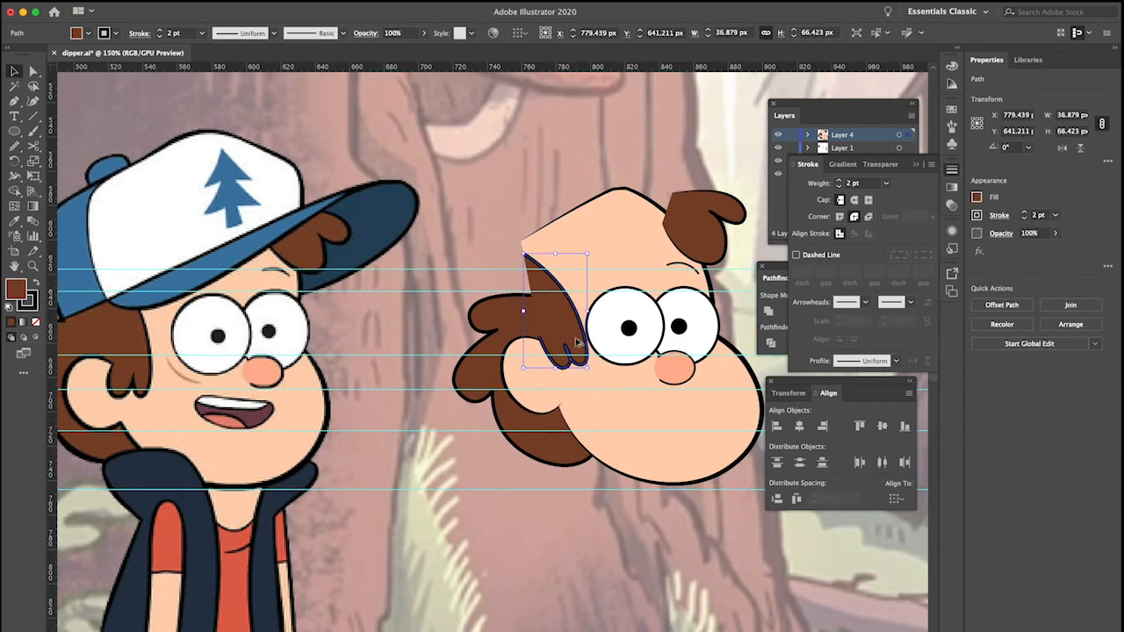
scroll(571, 344, up, 2)
key(shift+grave)
click(599, 375)
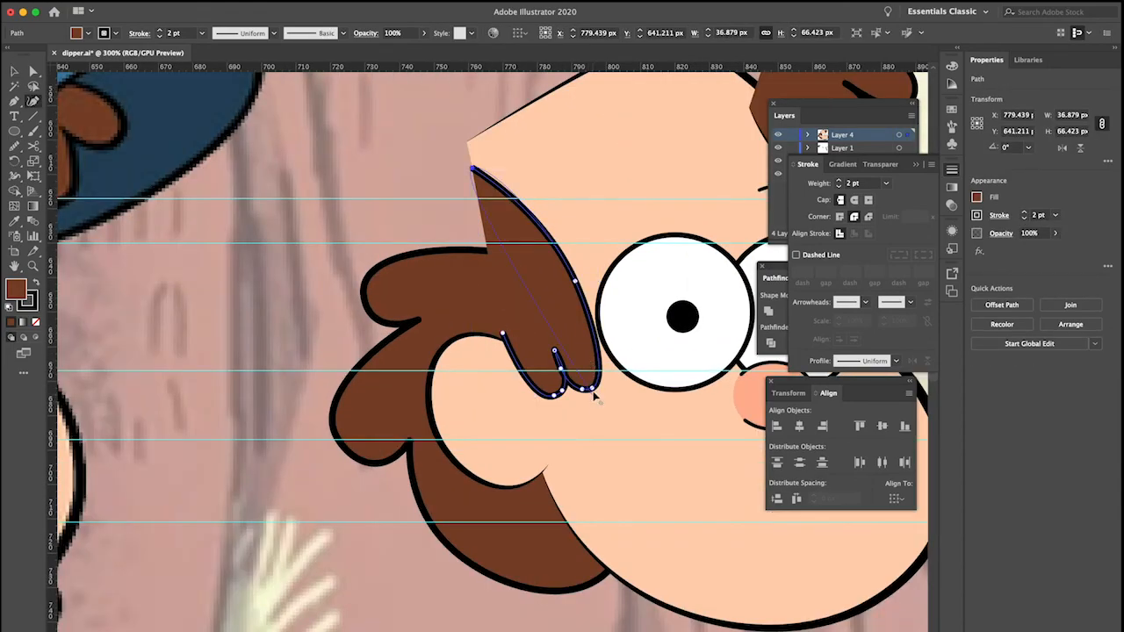
drag(583, 390, 599, 383)
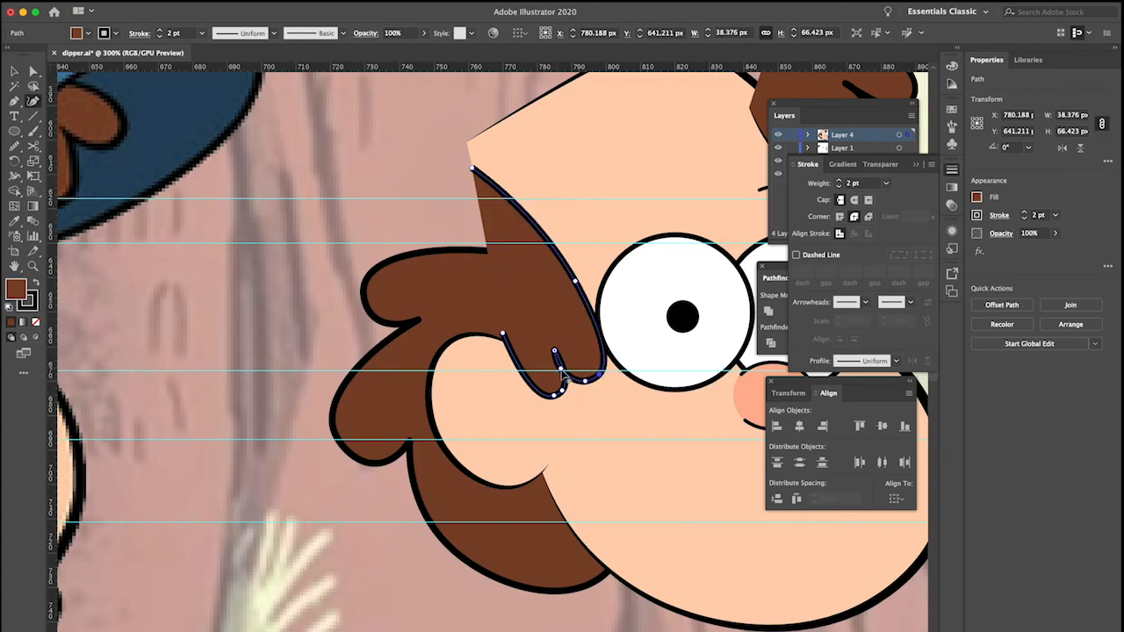
Reshape the sideburn's two prongs with the Curvature tool, widening the shape to about 39.93 px
drag(555, 396, 606, 367)
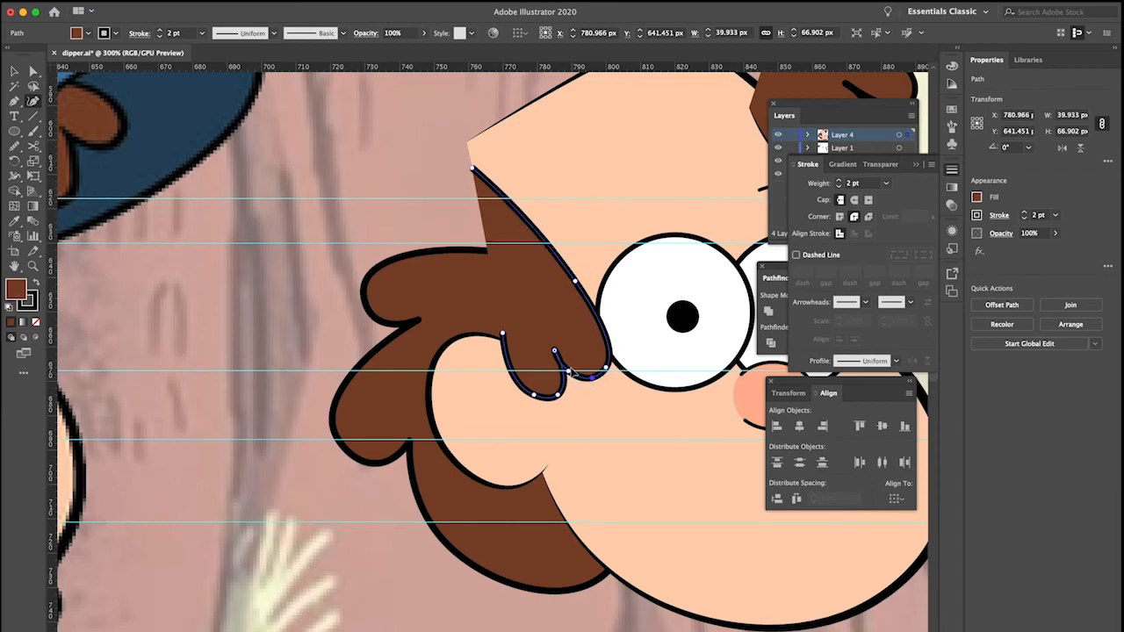
key(p)
super+click(555, 351)
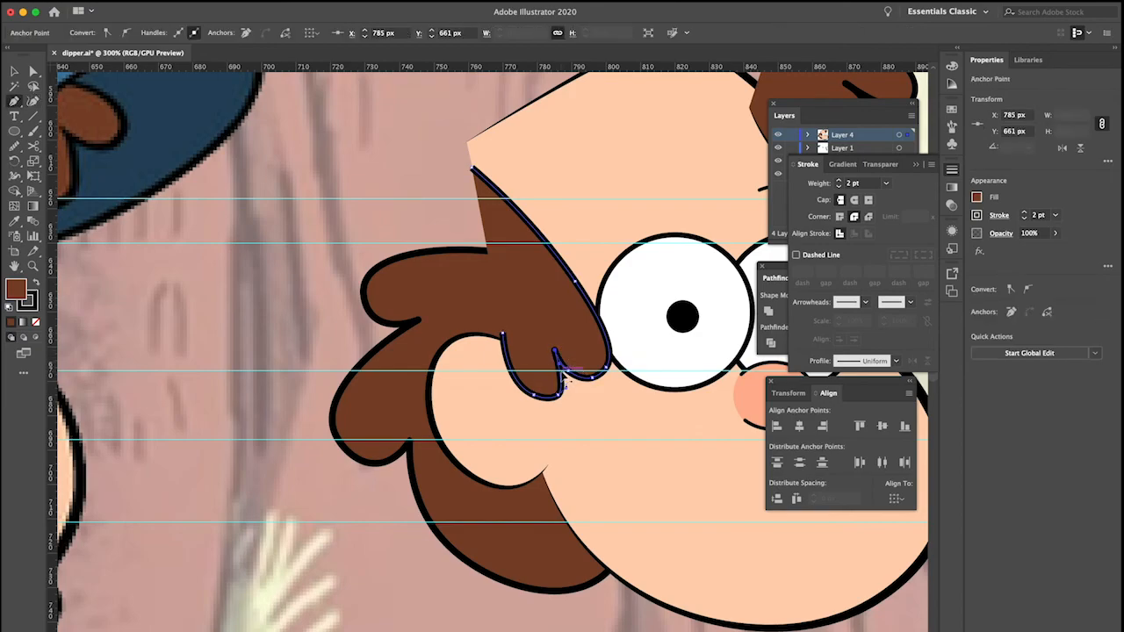
Round off the lower curve of the sideburn's front prong, bringing the shape to about 37.49 by 67.07 px
scroll(560, 369, up, 2)
scroll(562, 372, up, 1)
key(shift+grave)
drag(565, 437, 473, 437)
mouse_move(656, 390)
mouse_down()
mouse_move(683, 356)
mouse_move(677, 346)
mouse_up()
drag(647, 391, 648, 381)
click(649, 384)
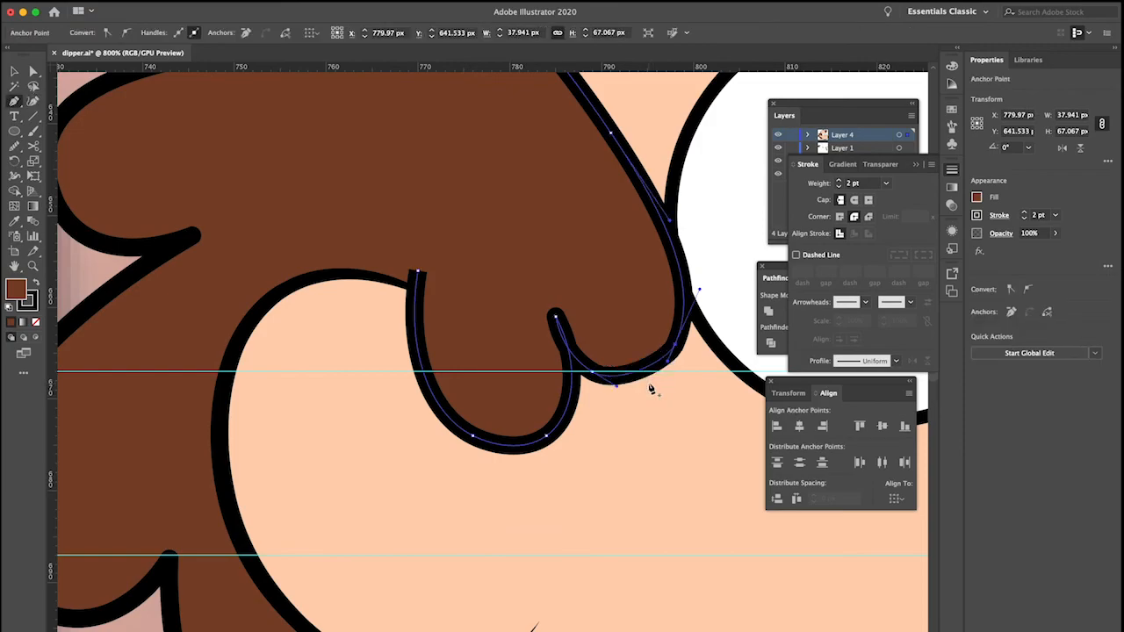
click(647, 387)
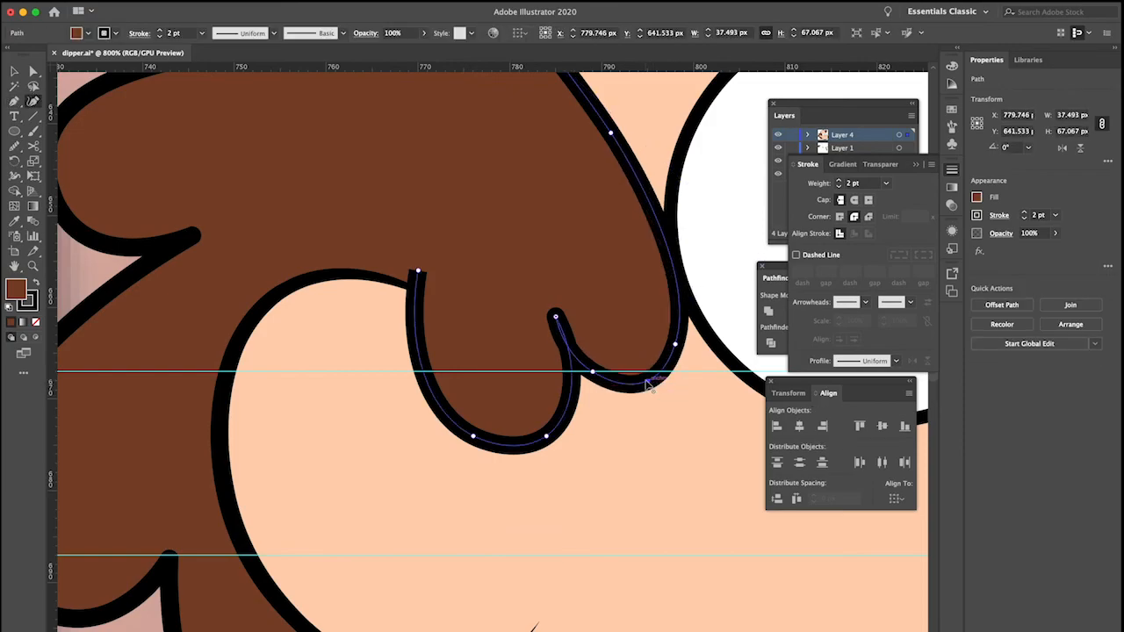
scroll(647, 386, down, 5)
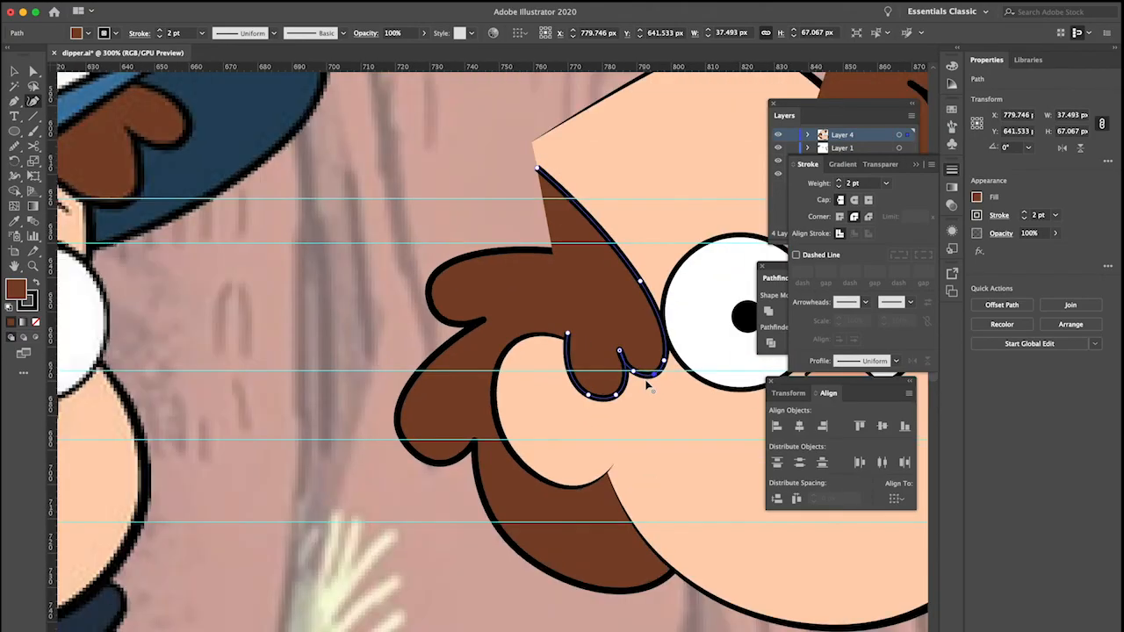
scroll(647, 387, down, 2)
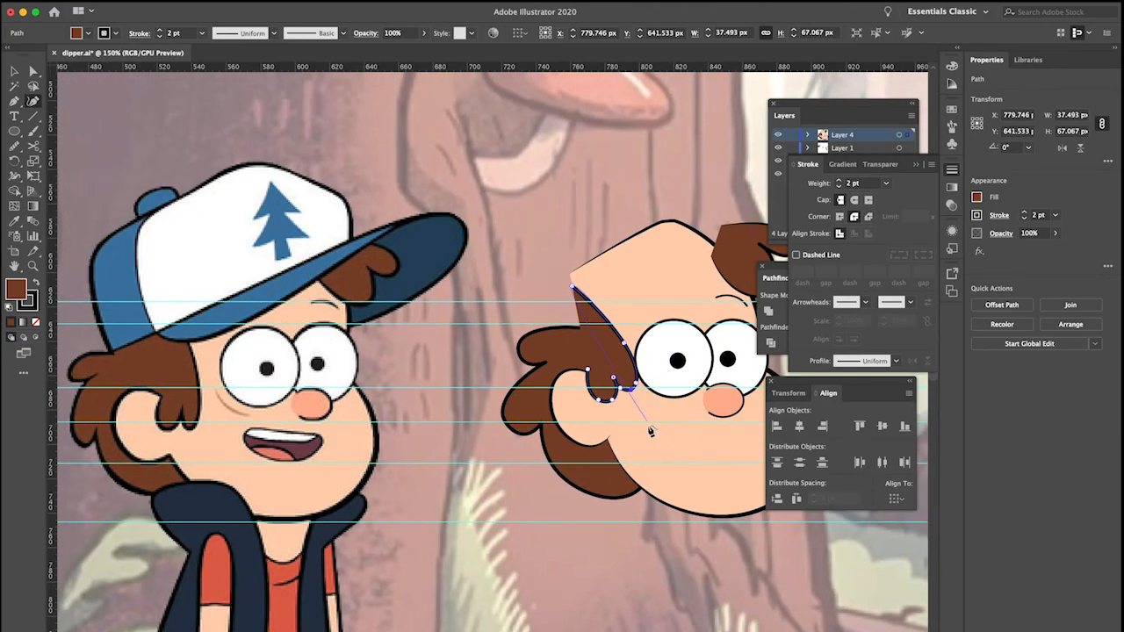
Move the rotated sideburn back from the eye, apply the width profile that tapers at both ends to its stroke, and deselect it
key(v)
mouse_move(613, 367)
mouse_down()
mouse_move(619, 392)
mouse_move(600, 375)
mouse_up()
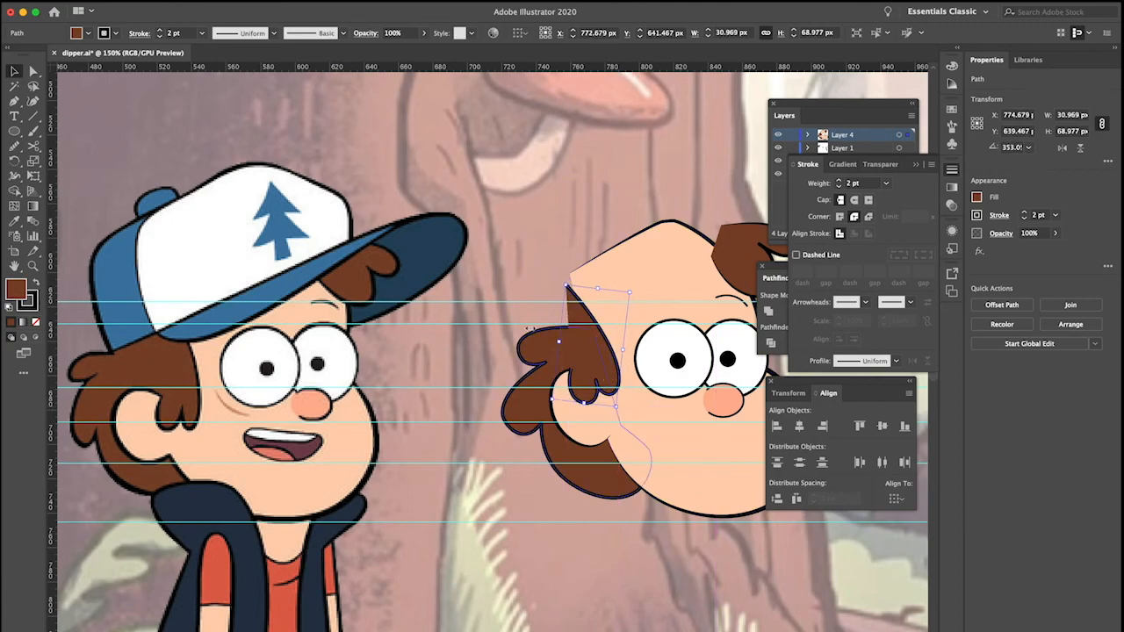
click(255, 36)
click(249, 77)
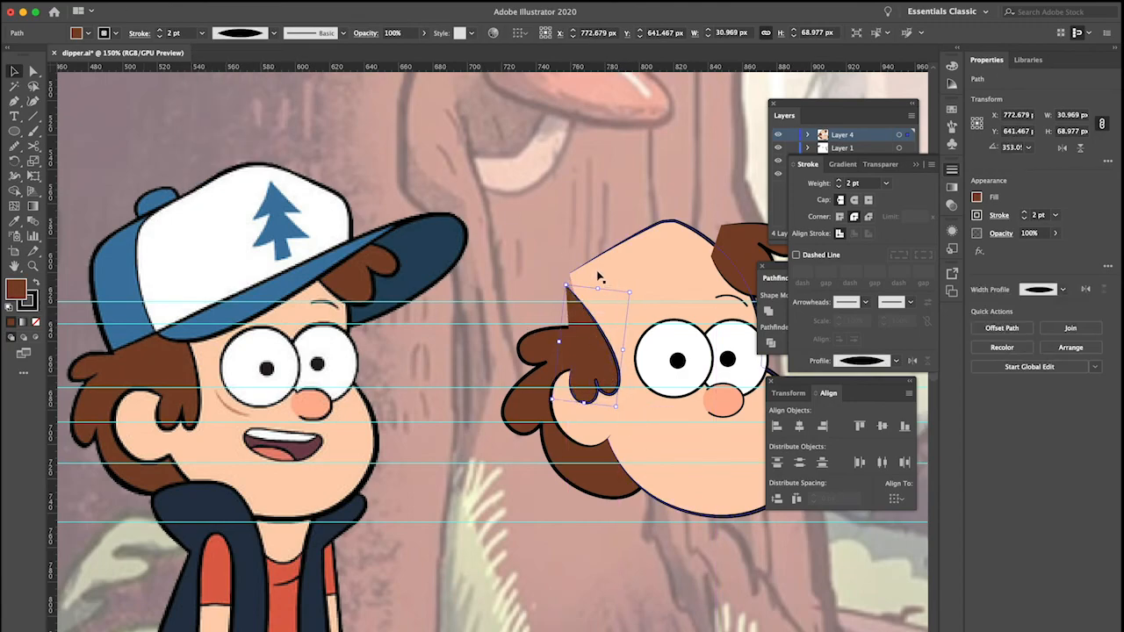
click(599, 231)
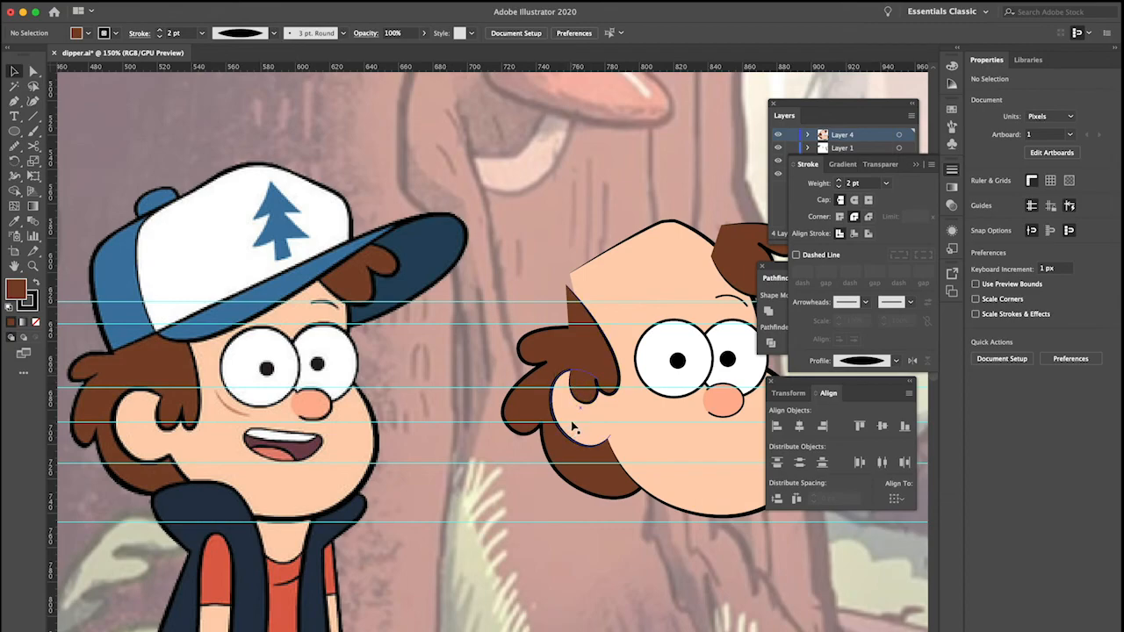
Nudge the back hair and the ear horizontally away from the face, toward the back of the head
click(573, 427)
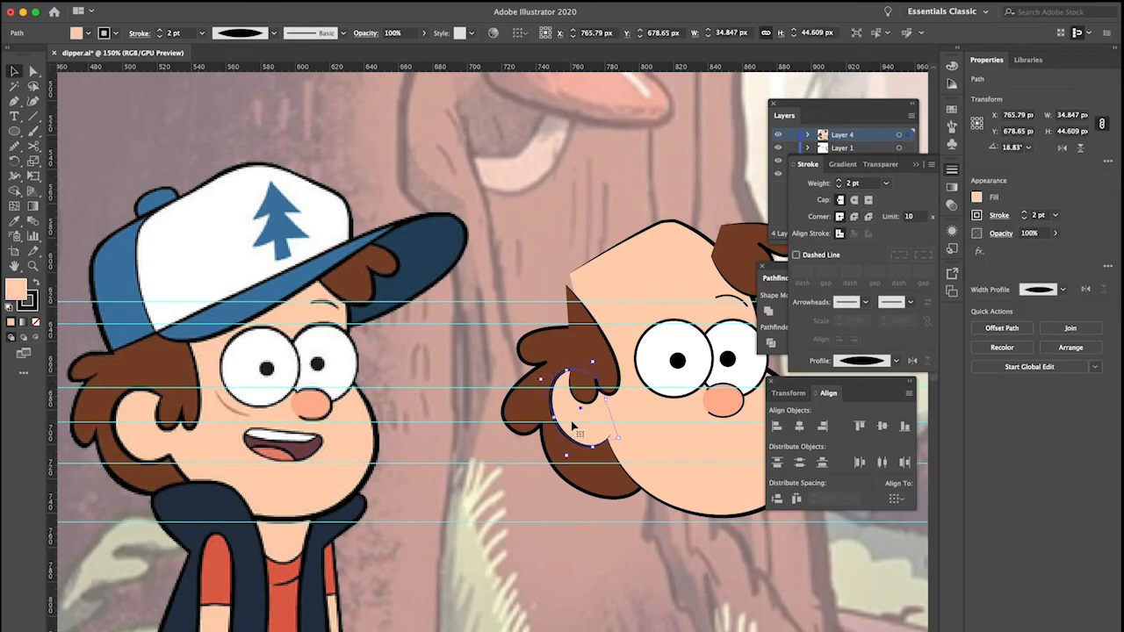
click(588, 497)
key(Left)
key(Left)
key(Left)
key(Left)
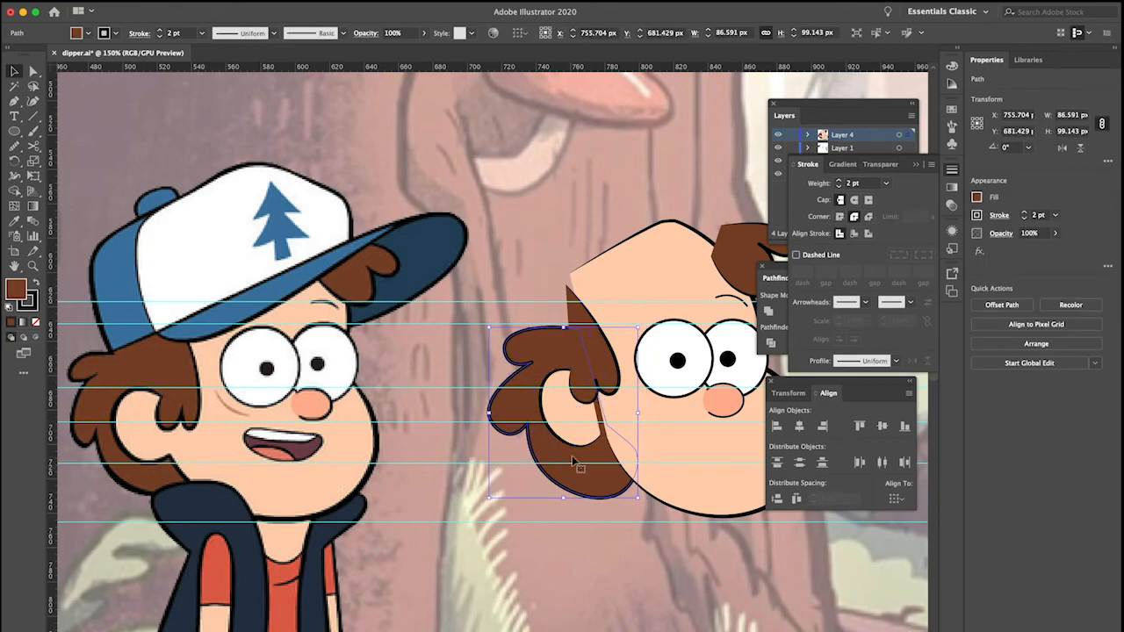
click(577, 441)
key(Left)
key(Left)
Extend the back of the face's jawline behind the ear with the Curvature tool, making the face about 174.34 px high, then deselect it
click(617, 507)
click(638, 490)
key(shift+grave)
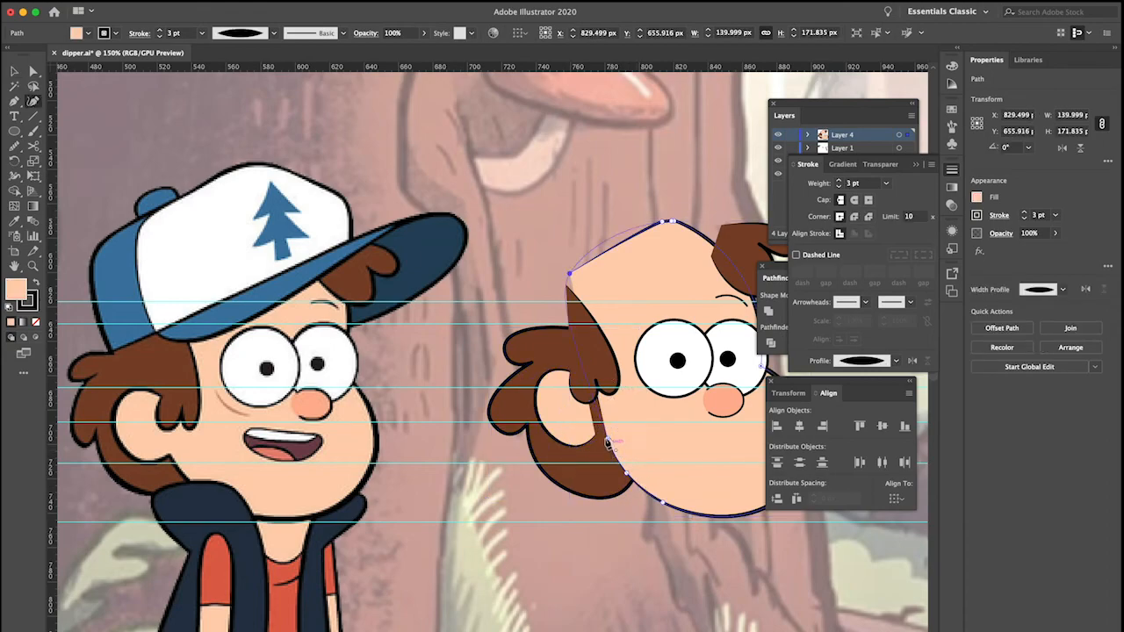
drag(609, 440, 583, 436)
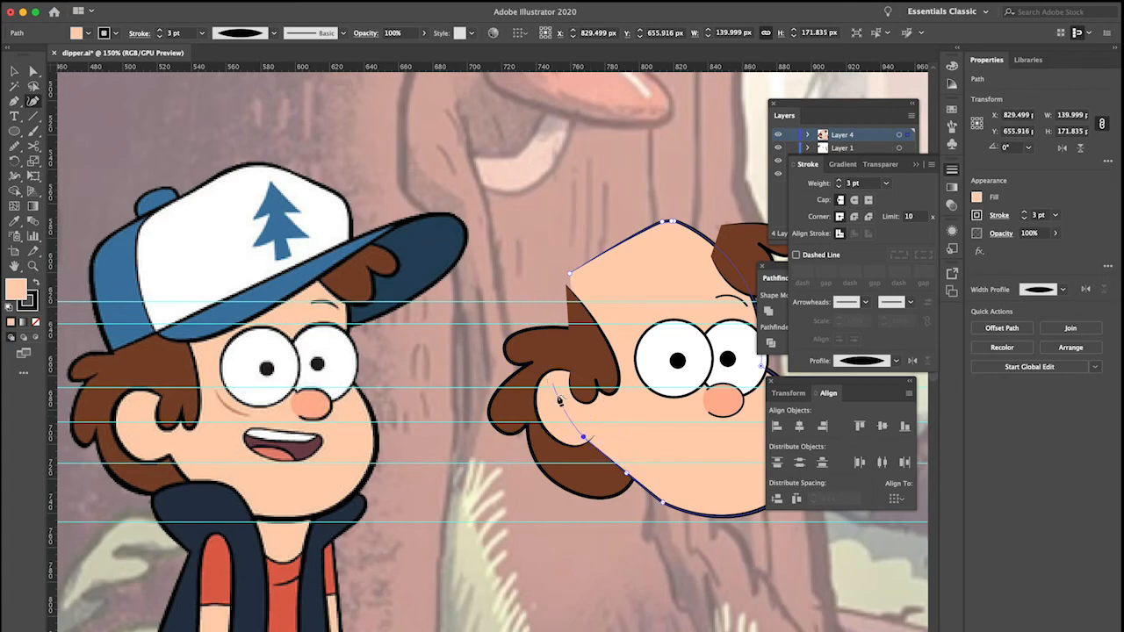
drag(626, 473, 608, 515)
scroll(669, 501, right, 3)
scroll(669, 500, right, 1)
key(v)
click(555, 545)
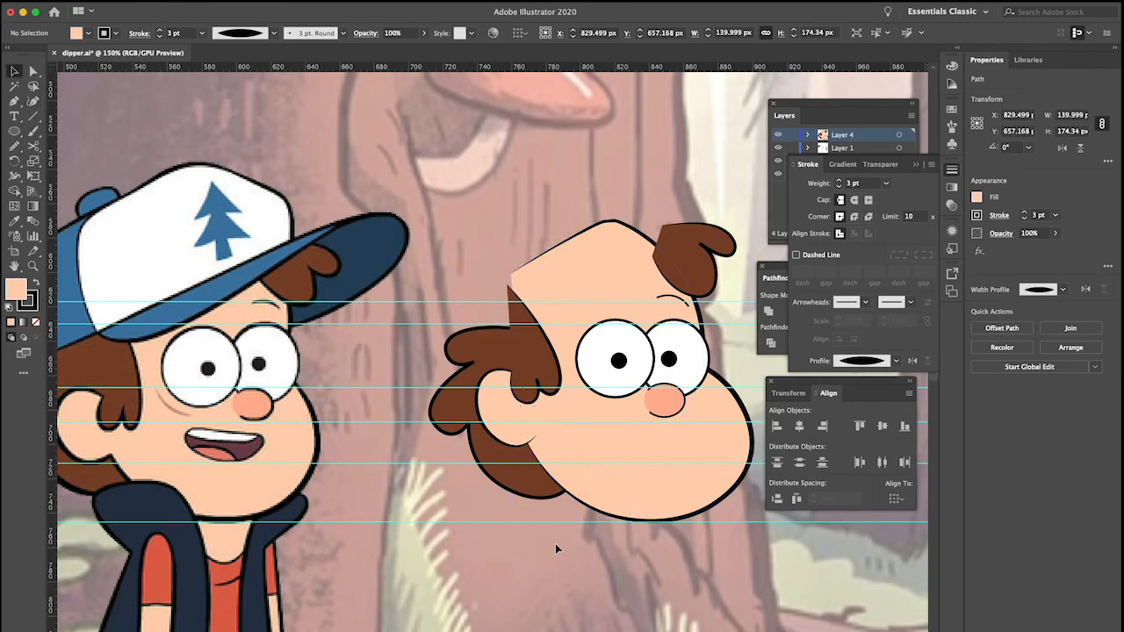
Nudge the ear, back hair and sideburn further from the eyes, placing the sideburn at X 769.679 px, and deselect
click(515, 441)
key(Left)
key(Left)
key(Left)
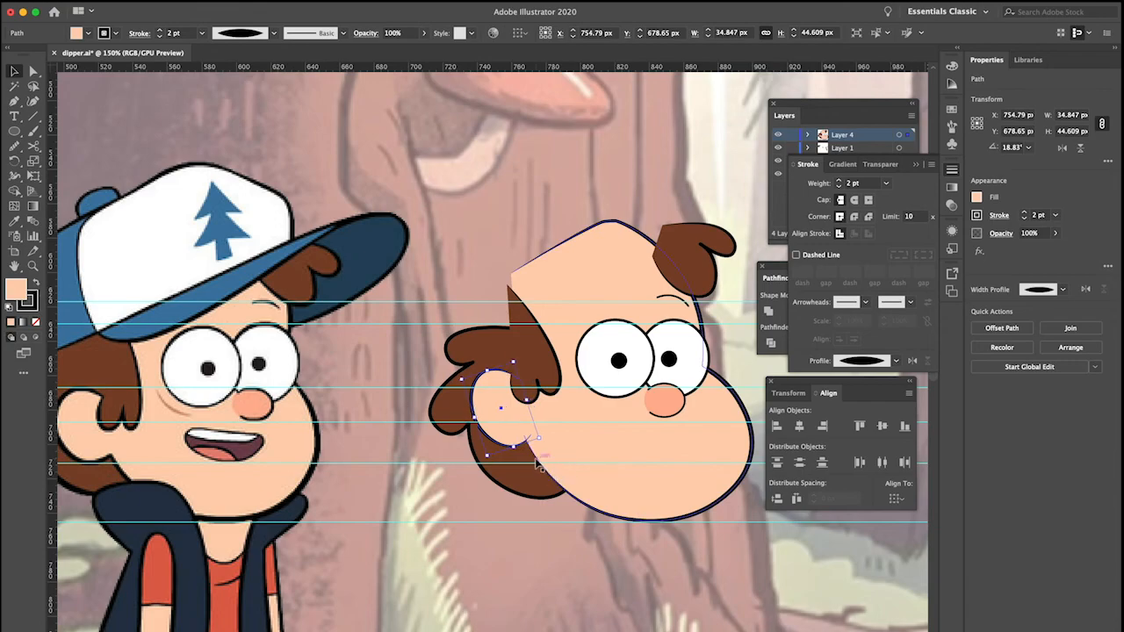
click(518, 483)
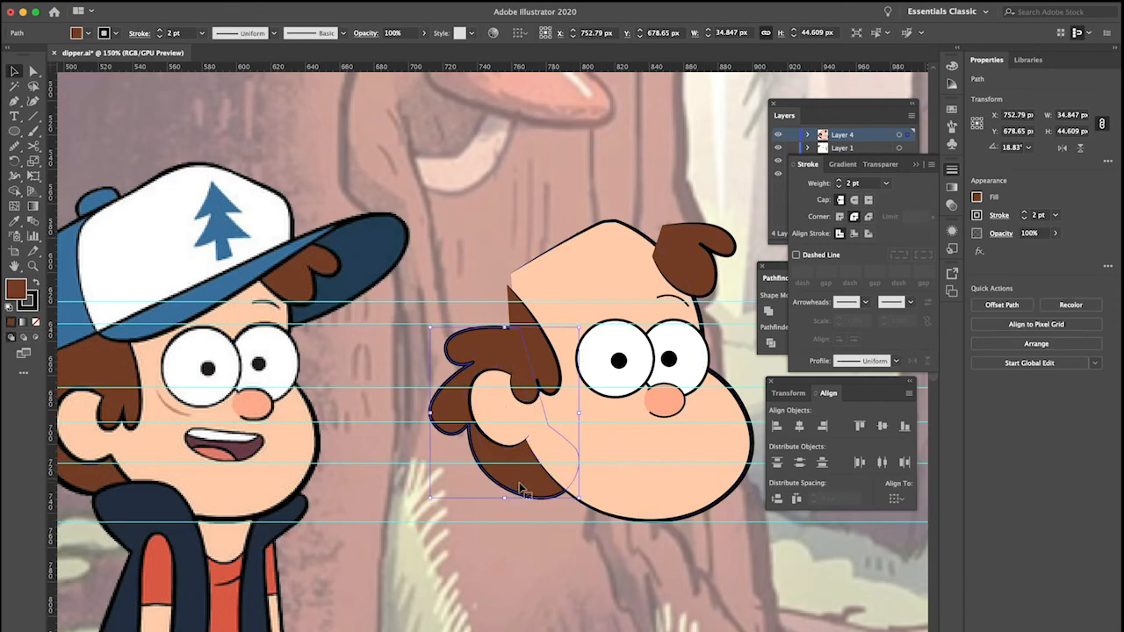
click(549, 377)
key(Left)
key(Left)
key(Left)
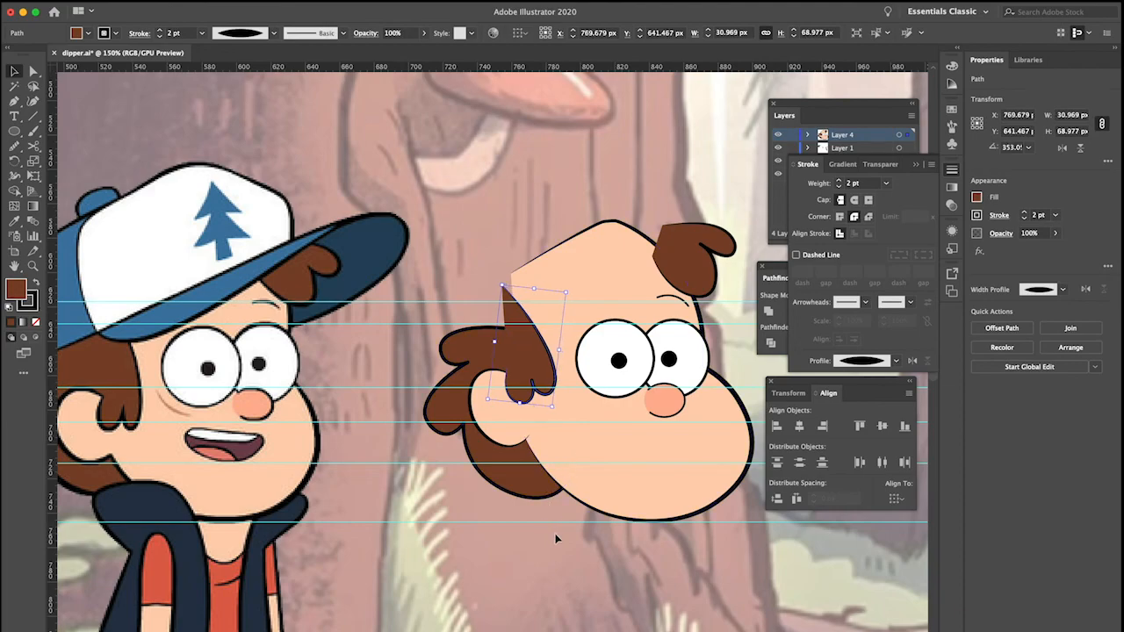
click(554, 531)
Adjust the back hair's lower end where it meets the jaw with the Curvature tool, then deselect it
click(532, 497)
key(shift+grave)
drag(561, 492, 565, 490)
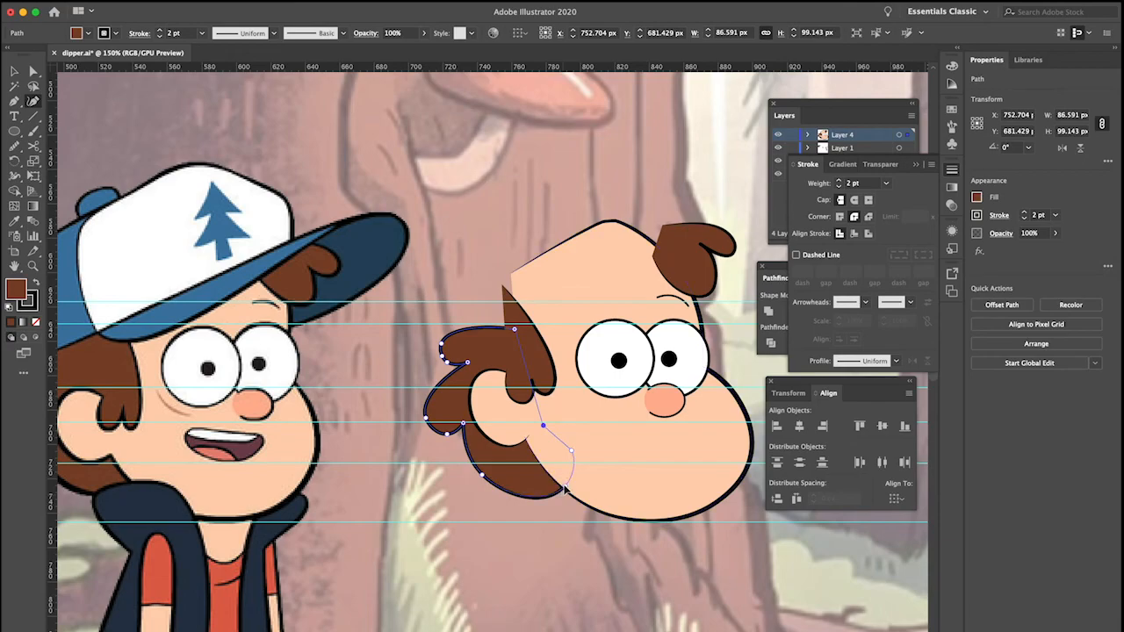
key(v)
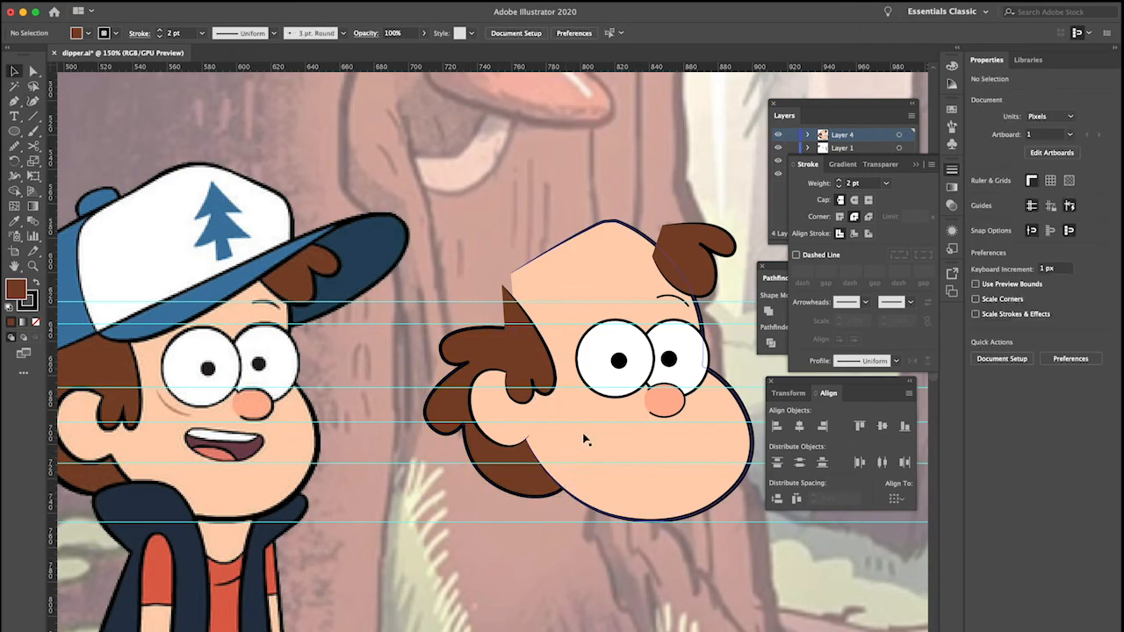
Examine the drawn head beside the reference character, comparing the face, hair and cap at several zoom levels
scroll(610, 437, up, 1)
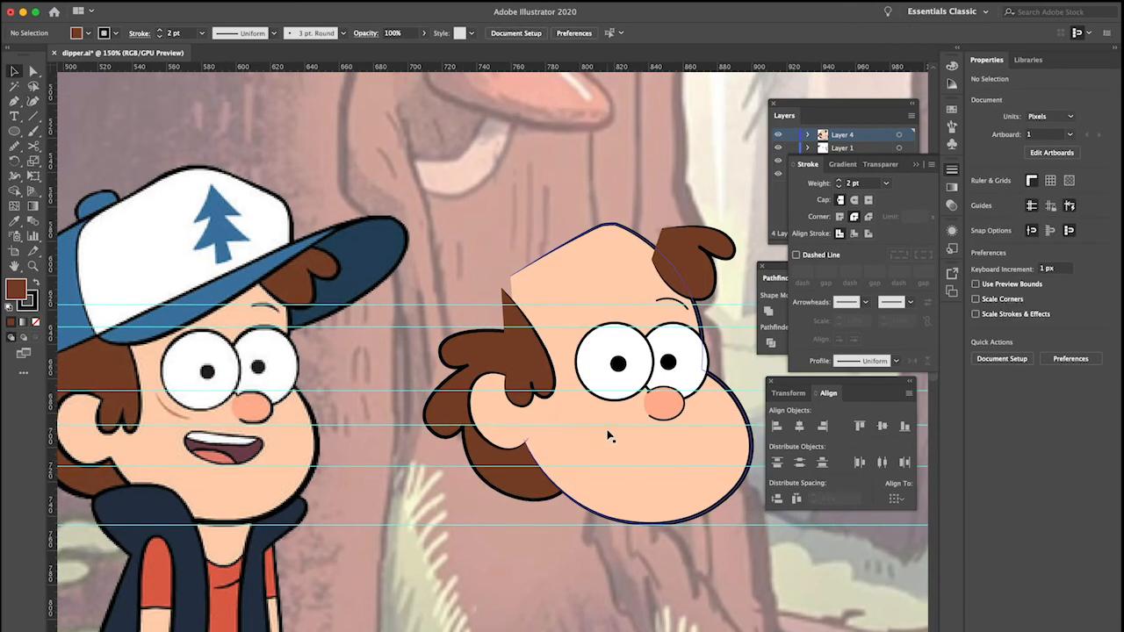
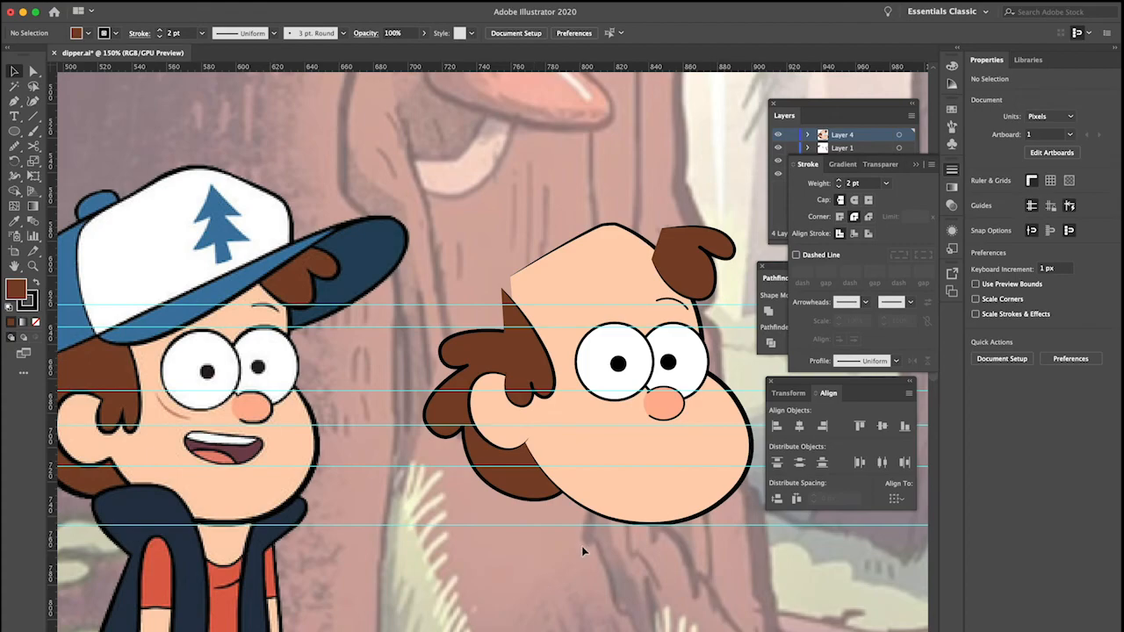
scroll(541, 516, up, 5)
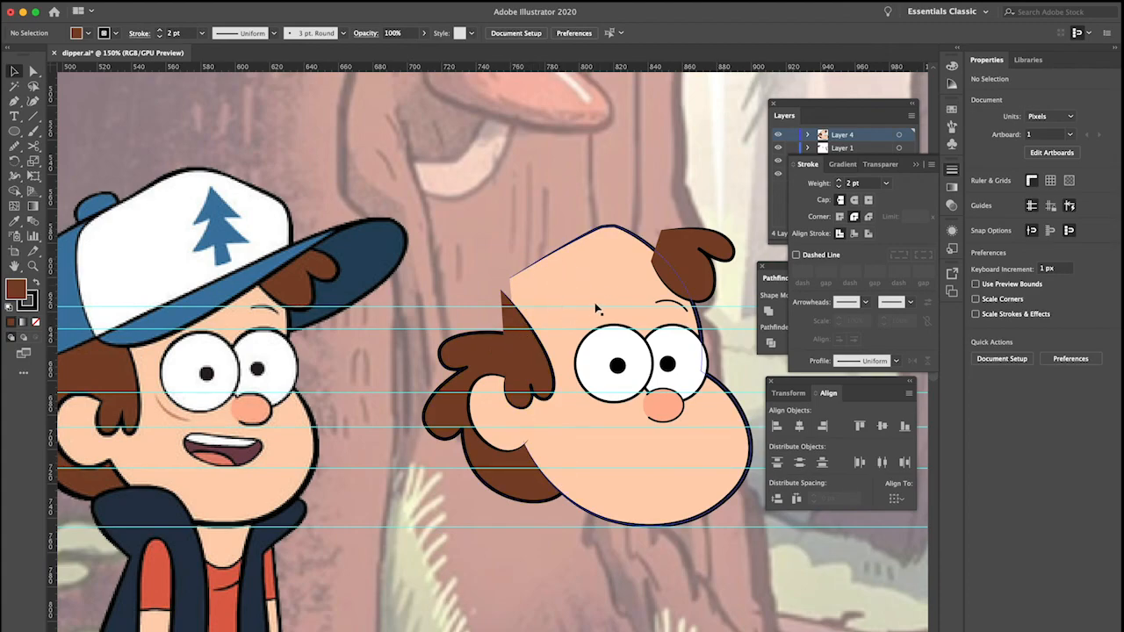
scroll(594, 306, down, 3)
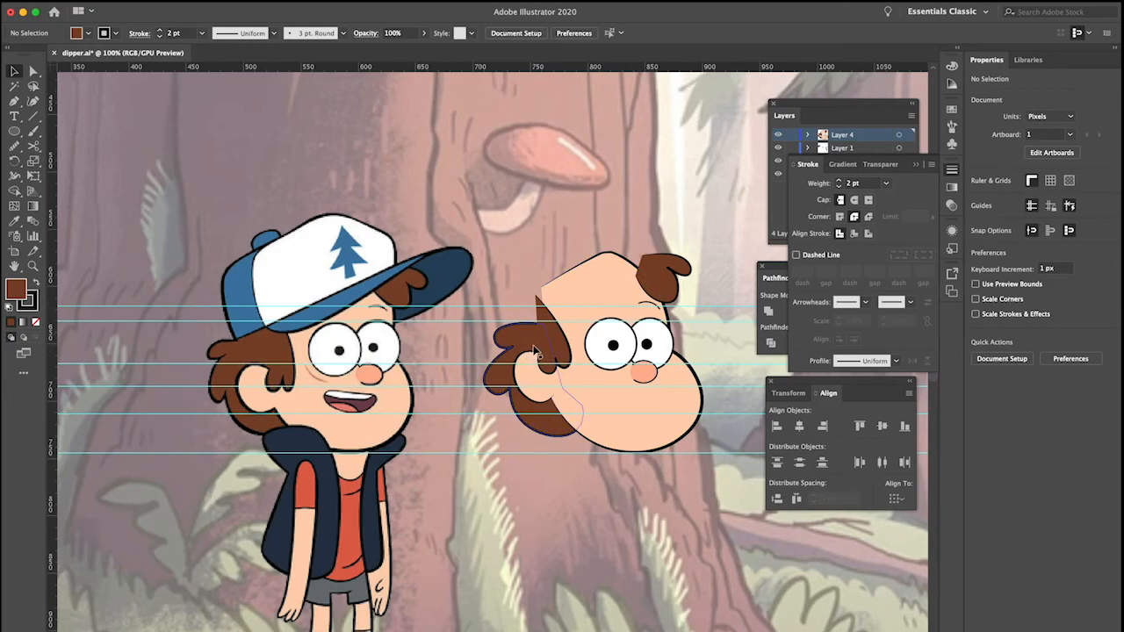
scroll(536, 351, right, 1)
scroll(536, 351, right, 1)
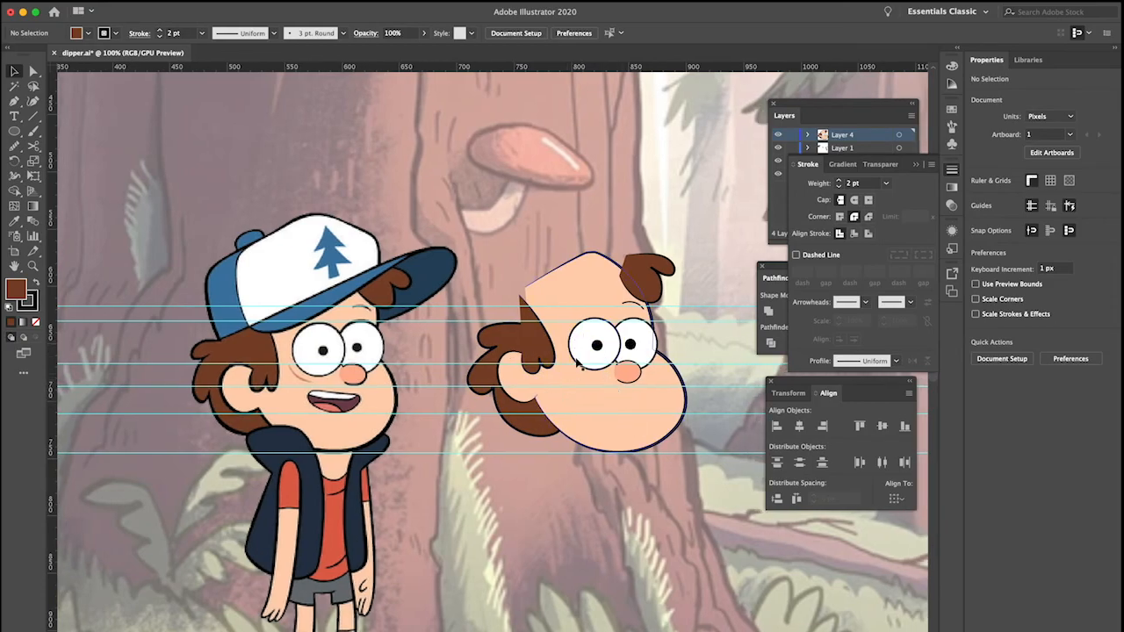
scroll(573, 372, down, 1)
scroll(575, 367, up, 2)
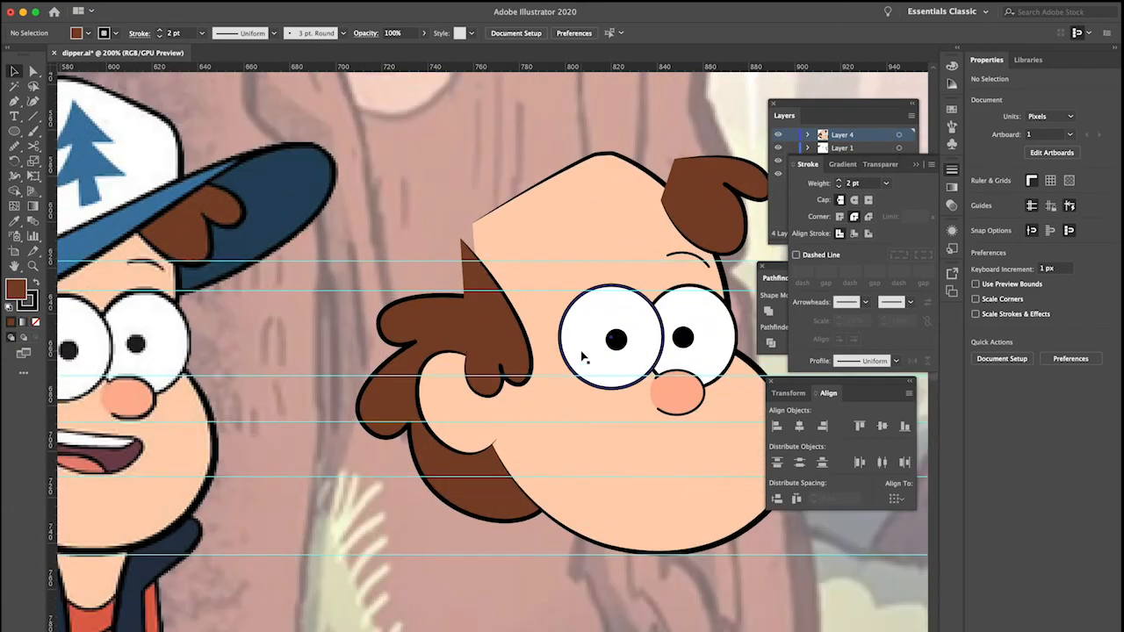
scroll(581, 356, down, 1)
scroll(582, 357, left, 3)
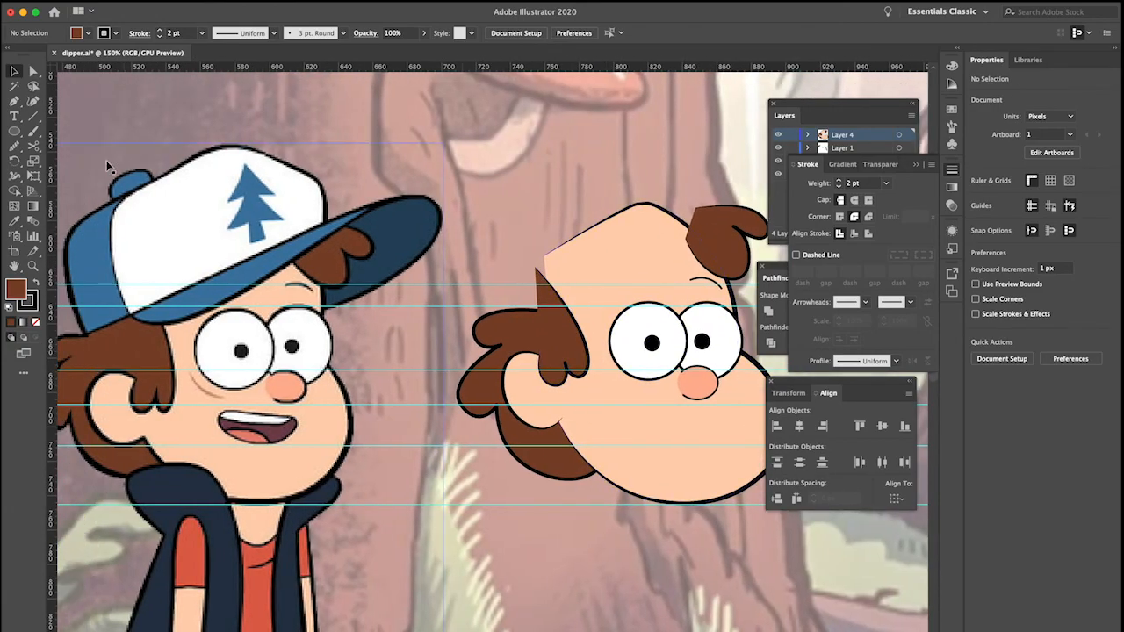
Draw a closed five-sided brown cap shape over the reference cap's crown with the Pen tool, about 146 by 110 px
click(14, 100)
scroll(138, 321, left, 3)
click(139, 335)
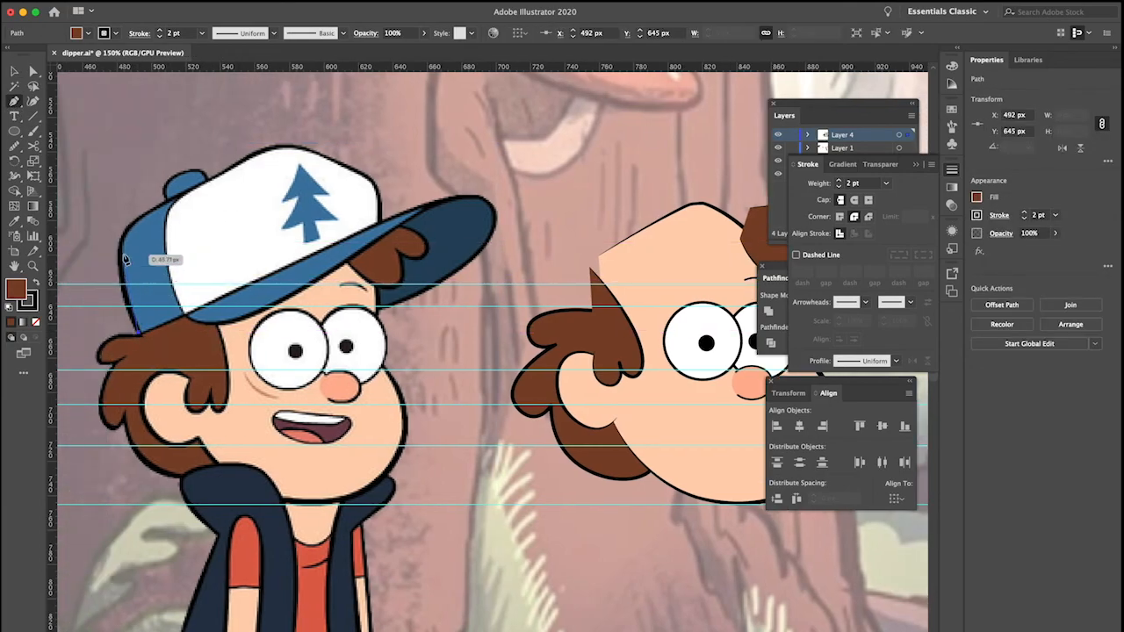
click(125, 231)
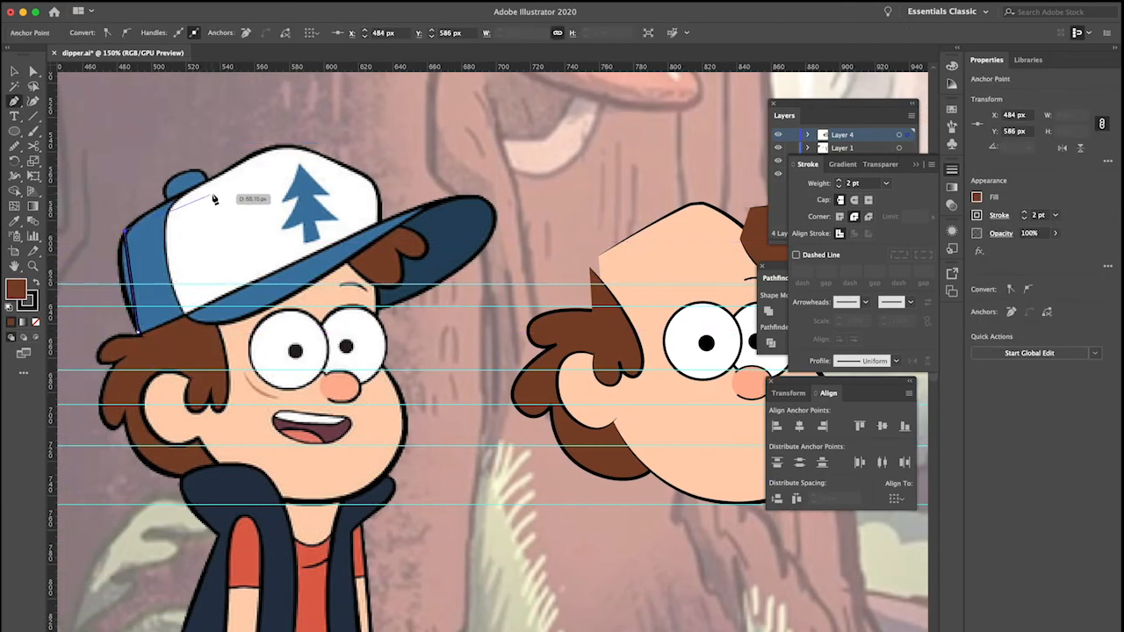
click(271, 144)
click(375, 183)
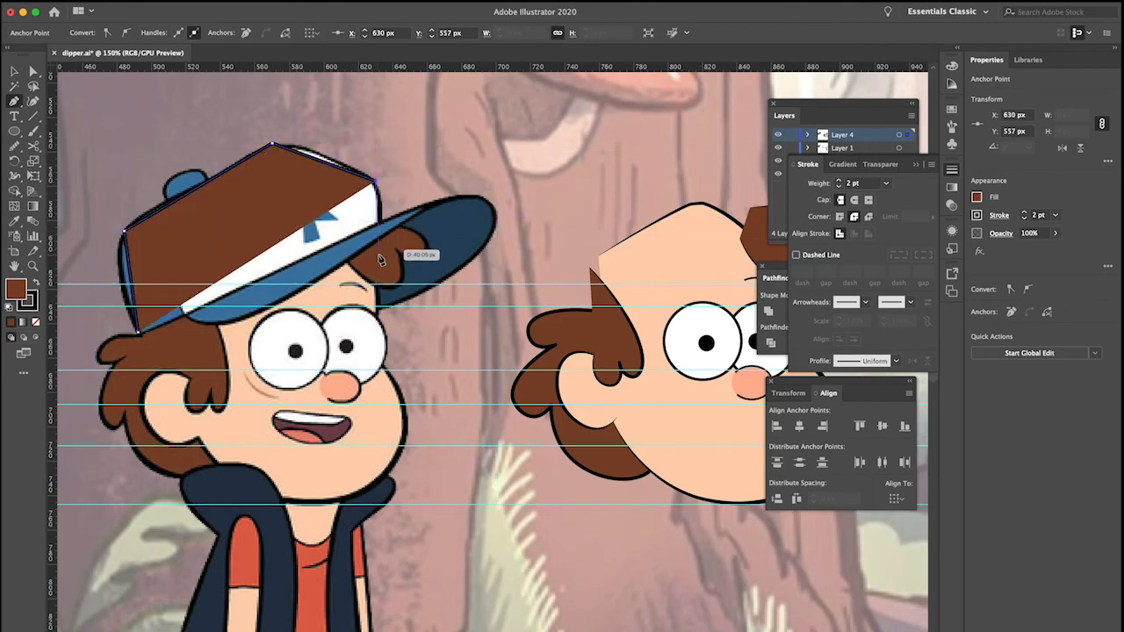
click(376, 273)
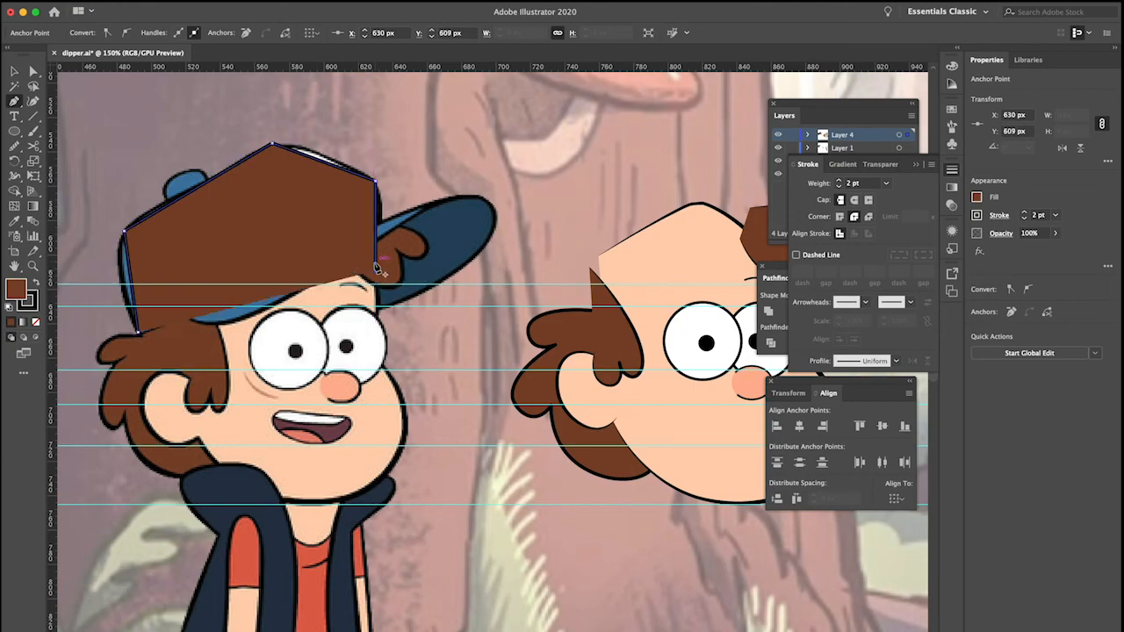
click(138, 332)
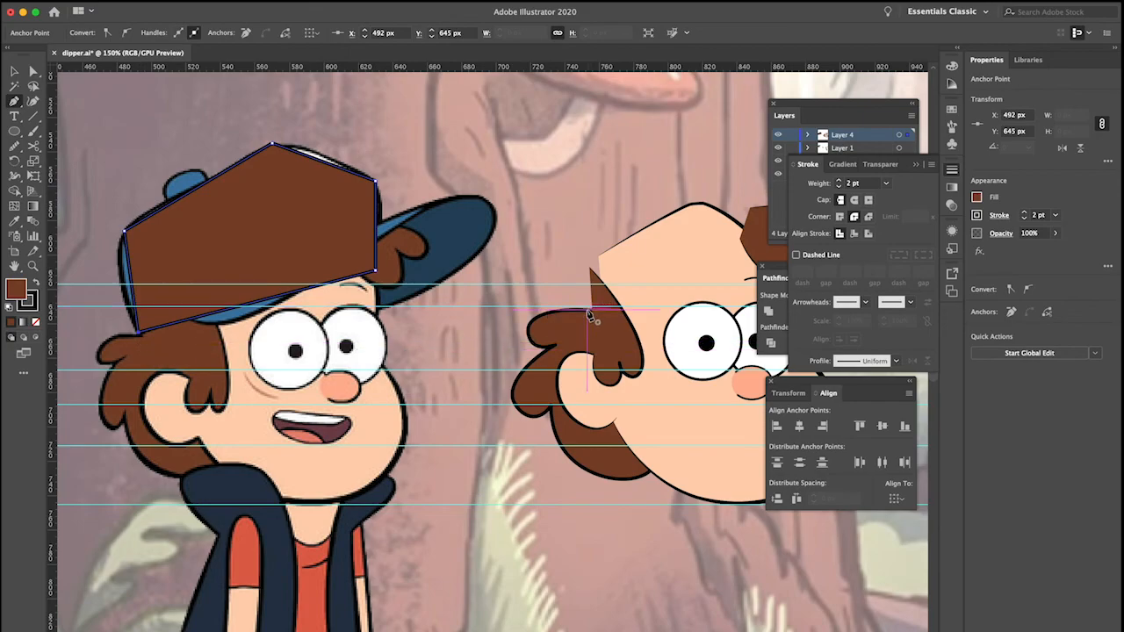
Move the five-sided cap shape from the reference onto the drawn head, at about X 802, Y 575 px
key(v)
scroll(276, 233, right, 3)
drag(276, 231, 637, 220)
scroll(678, 207, right, 5)
scroll(618, 227, right, 1)
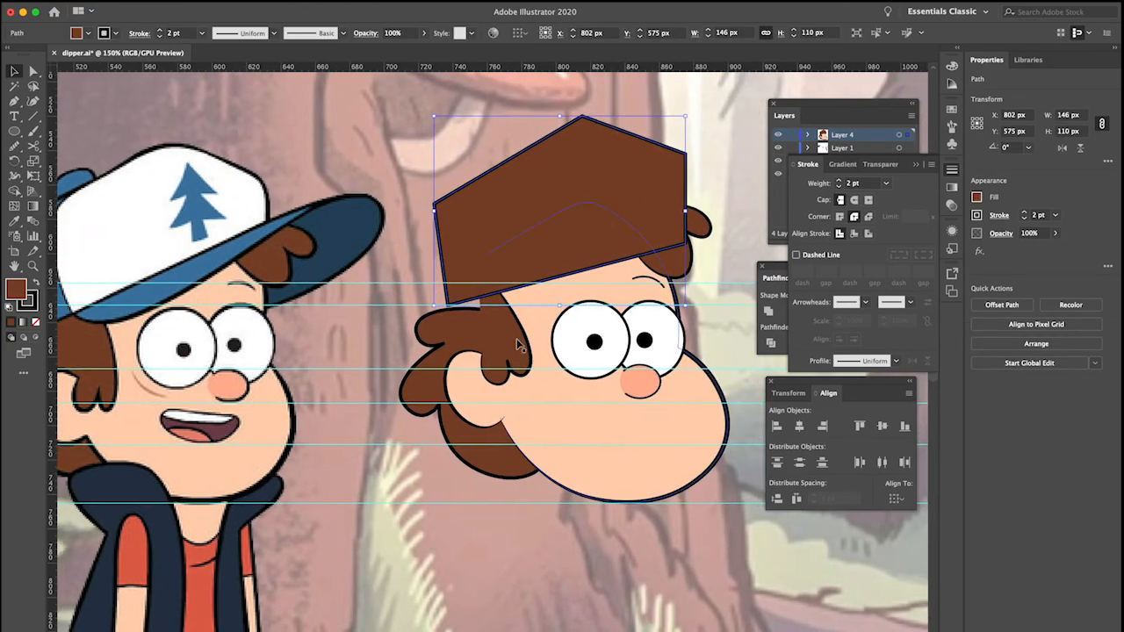
Shift the back hair and ear further back from the face, and move the cap shape to about X 798, Y 586 px
click(418, 401)
drag(419, 404, 390, 403)
drag(461, 412, 431, 412)
click(537, 446)
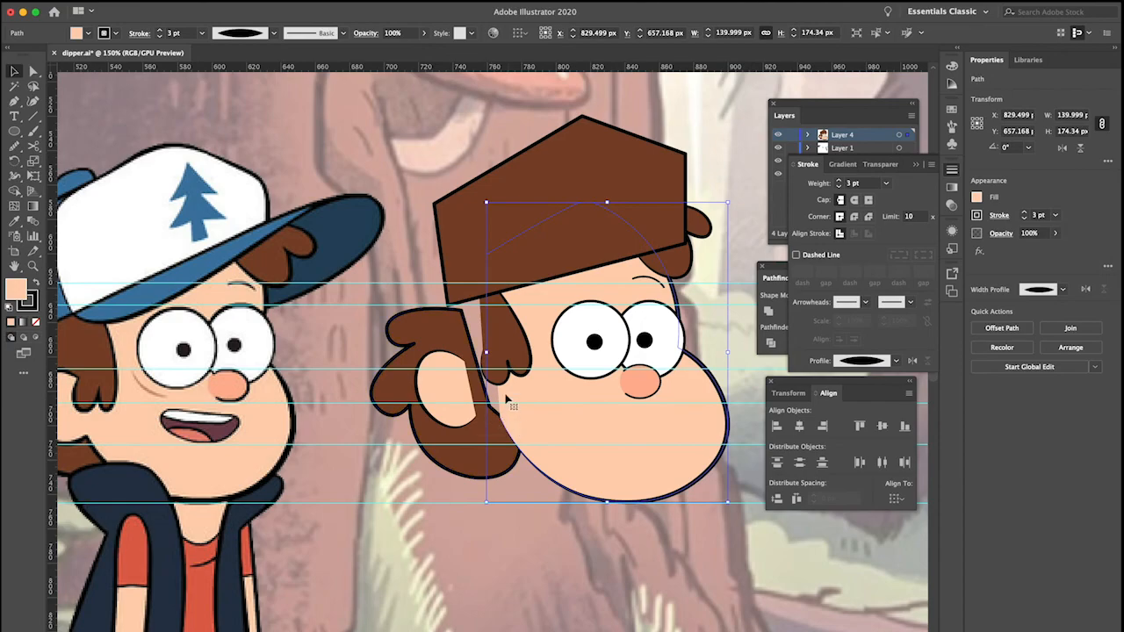
click(444, 331)
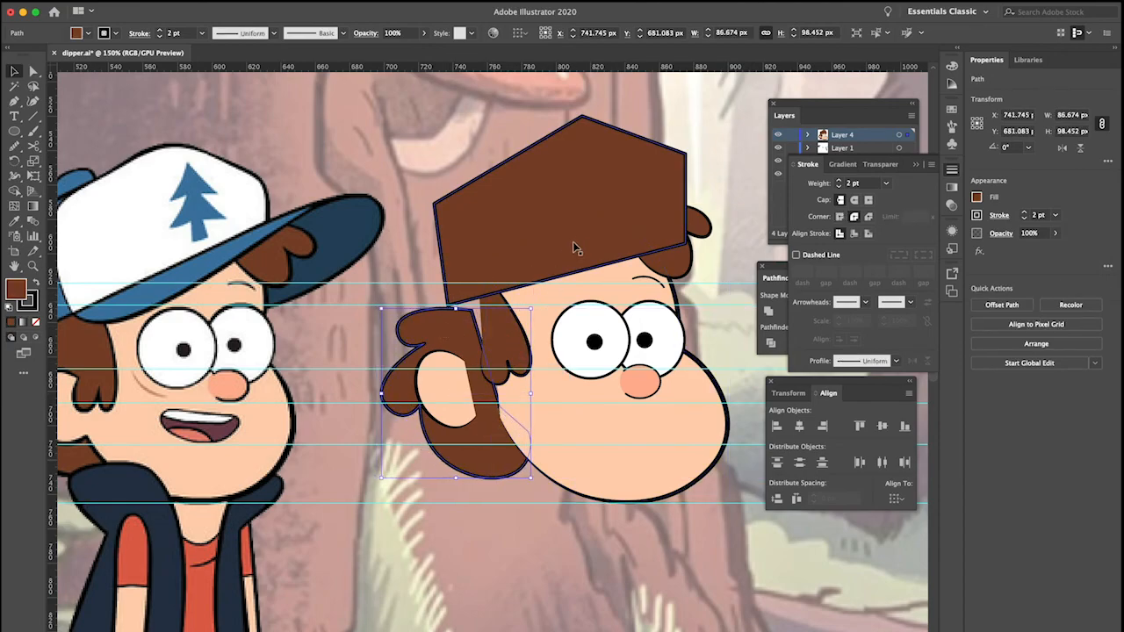
drag(604, 231, 540, 268)
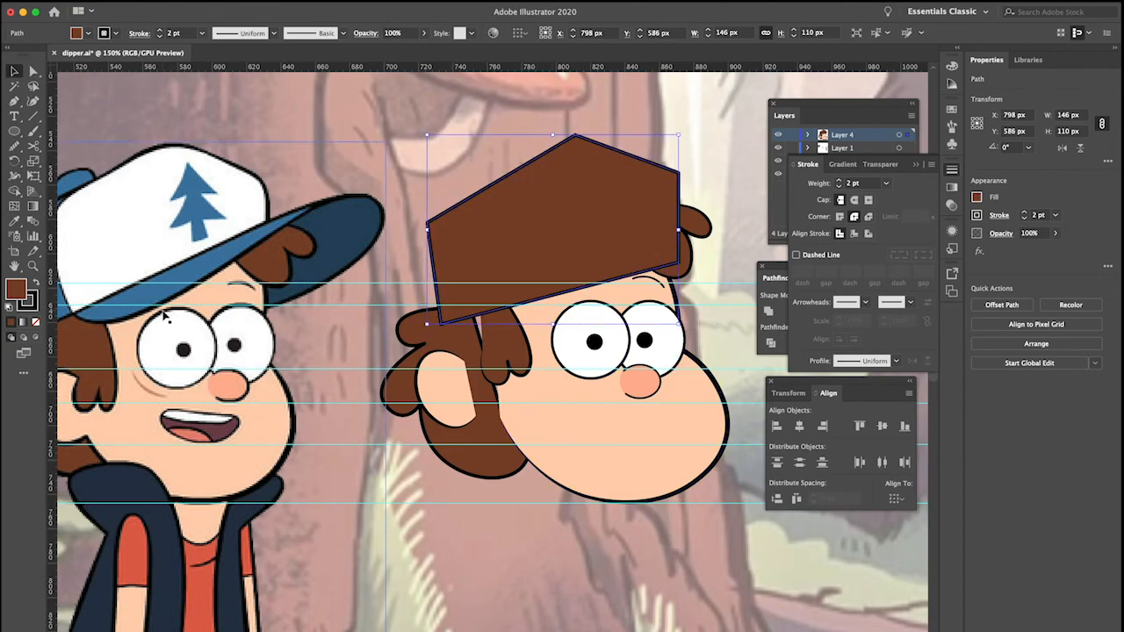
Nudge the cap shape to X 797, Y 589 px and fill it with the white sampled from the reference cap
drag(542, 250, 540, 256)
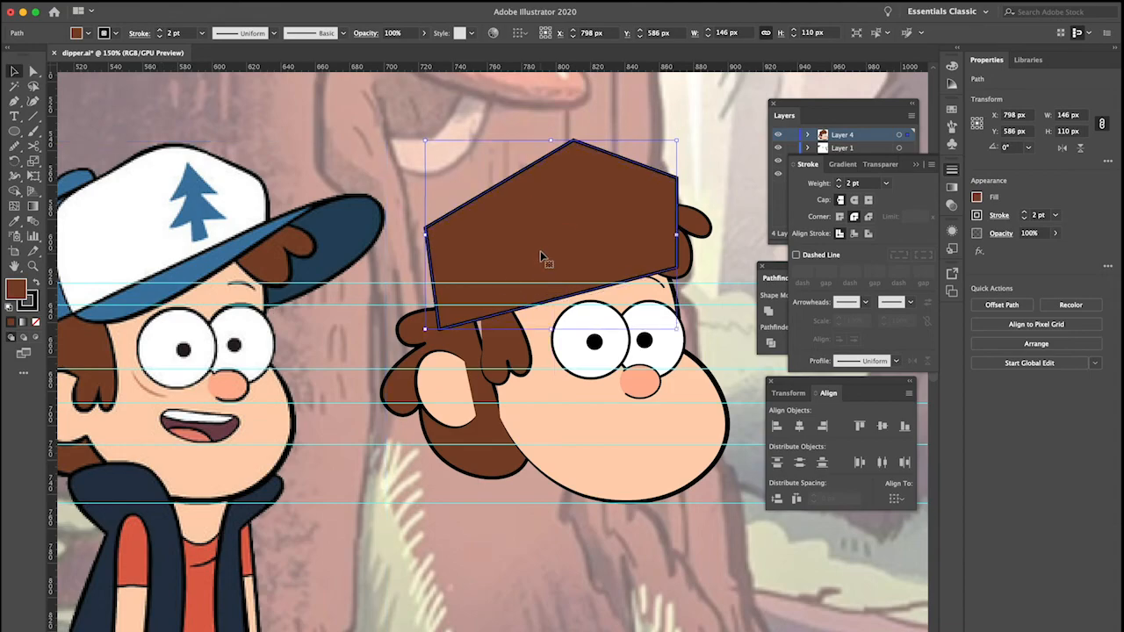
scroll(512, 263, right, 2)
scroll(510, 262, left, 3)
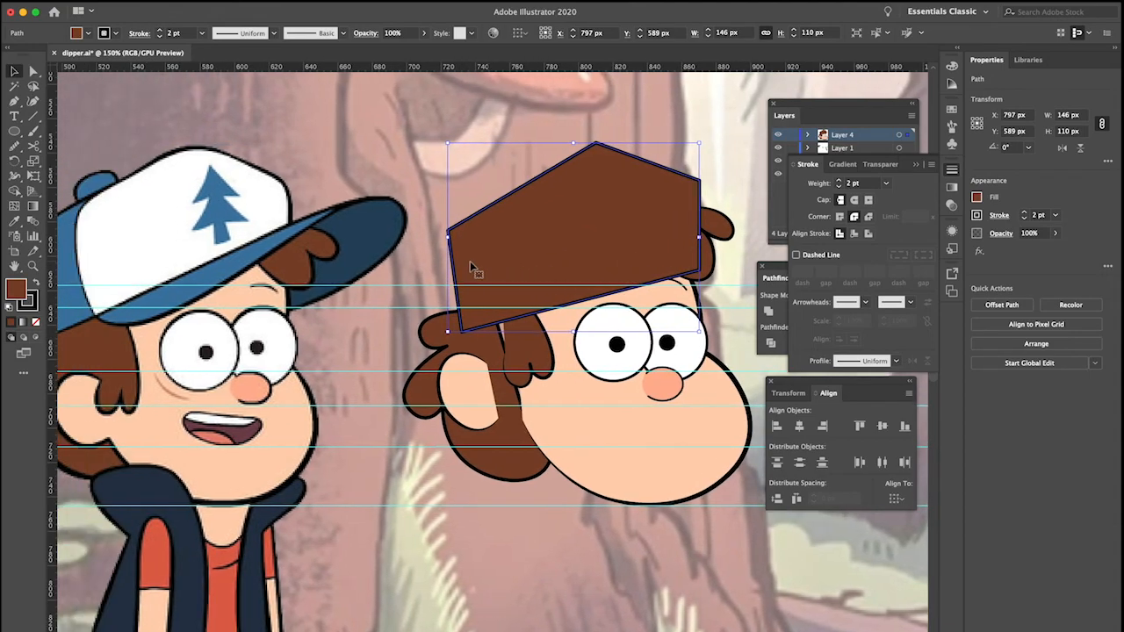
scroll(540, 247, left, 1)
key(i)
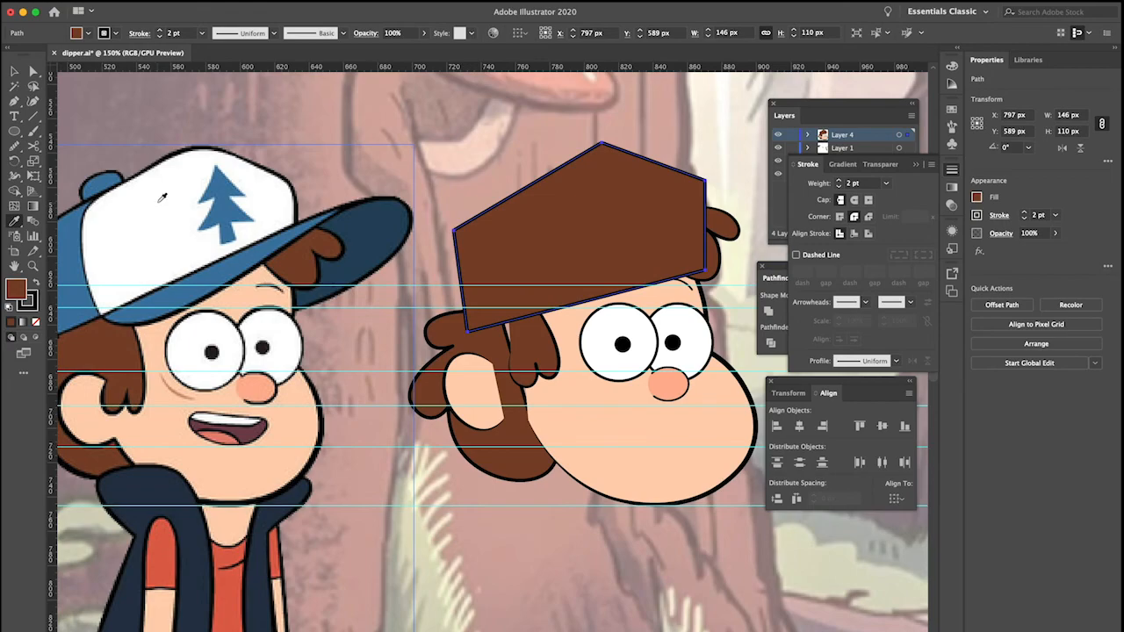
click(162, 198)
key(v)
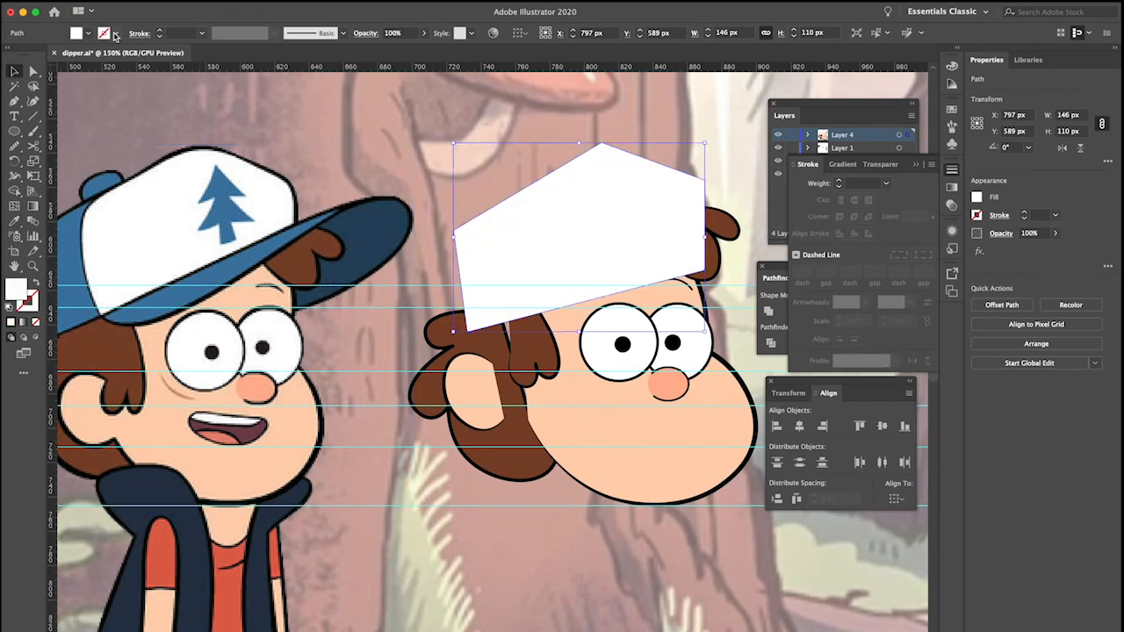
Give the white cap shape a 3 pt black stroke with the tapered, lens-shaped width profile
click(115, 35)
click(35, 55)
click(236, 36)
click(234, 74)
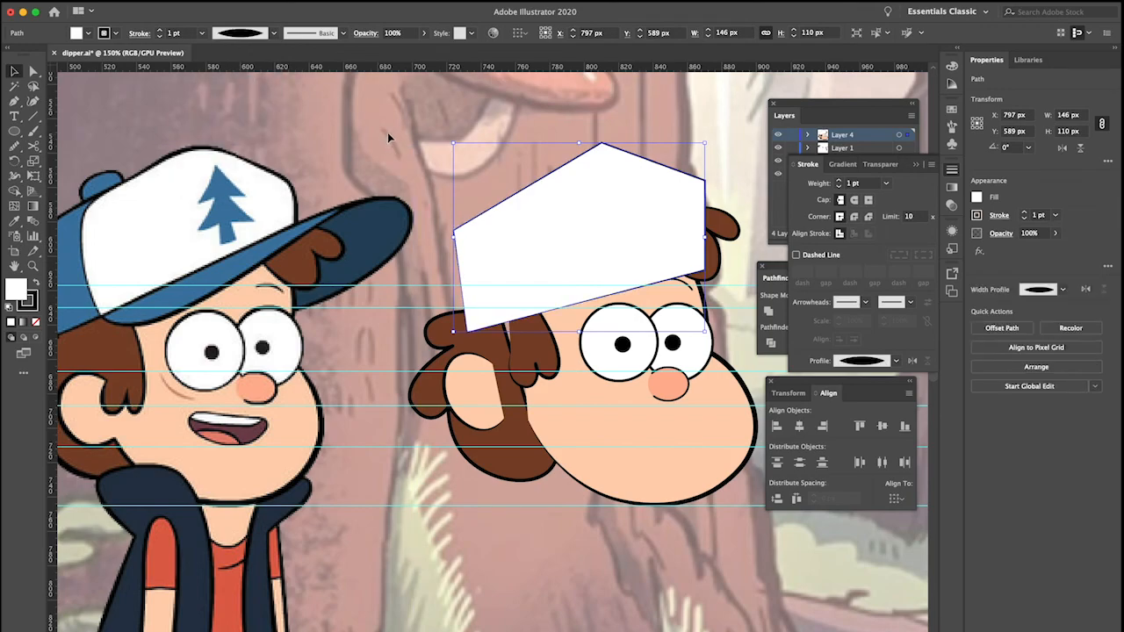
click(202, 33)
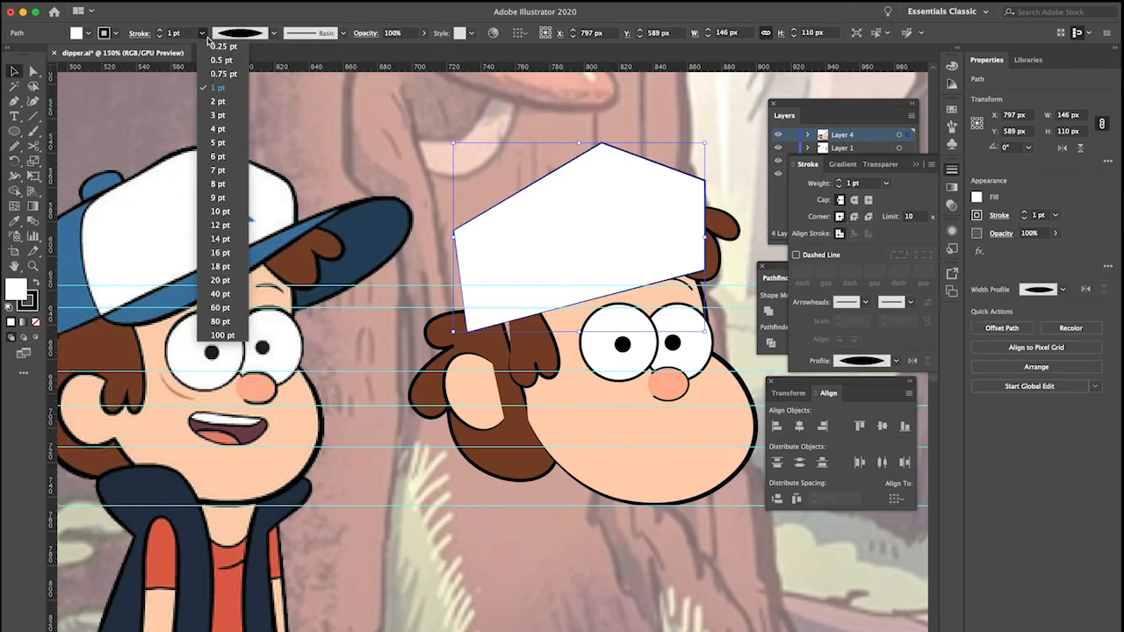
click(218, 114)
click(387, 155)
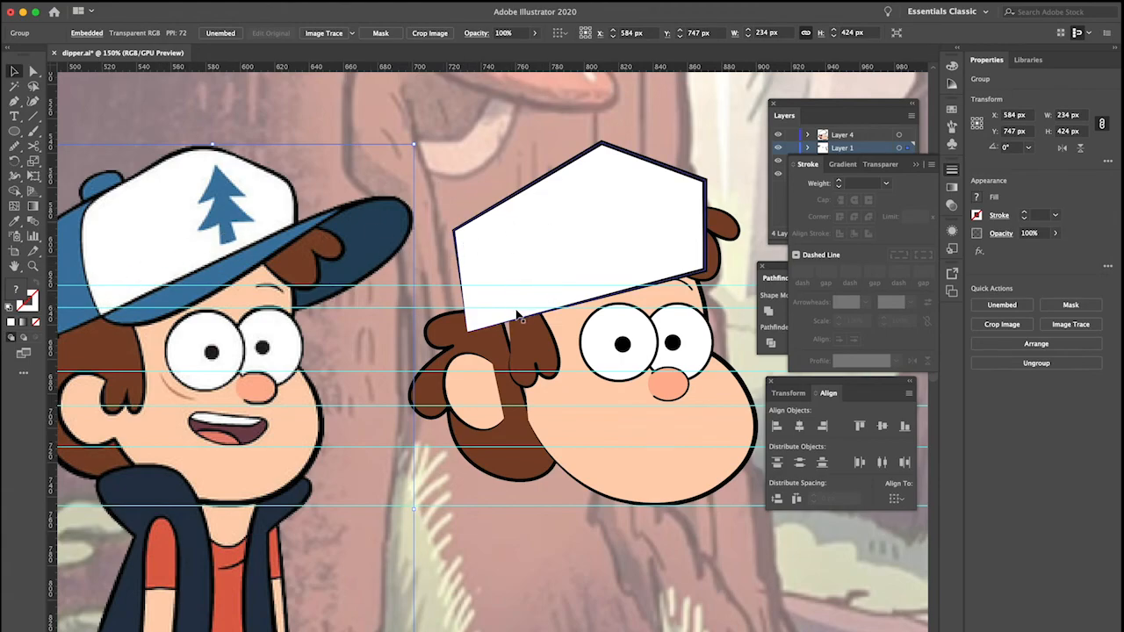
Bow the cap's two upper edges outward and round its peak with the Curvature tool, making the shape about 107 px high
scroll(534, 230, left, 2)
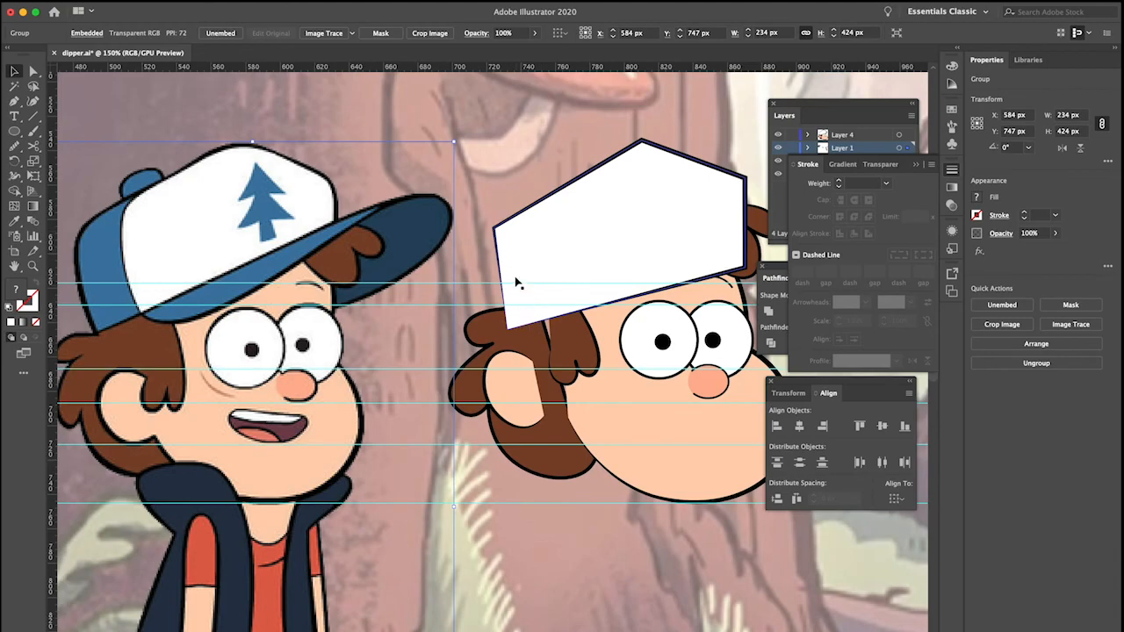
scroll(549, 288, right, 2)
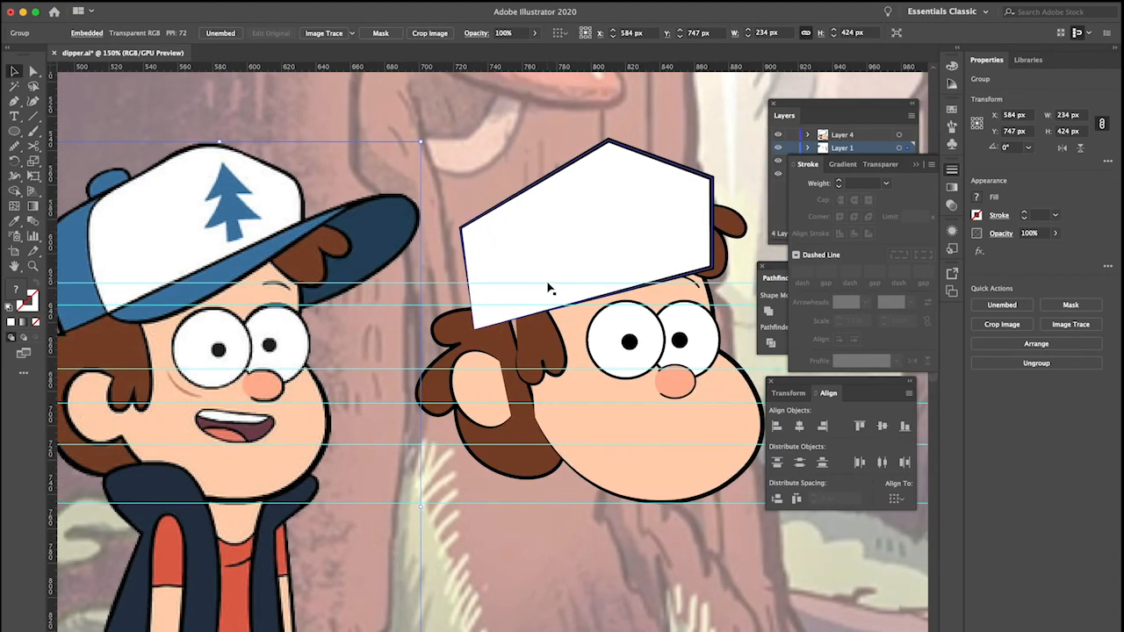
key(shift+grave)
drag(670, 164, 674, 155)
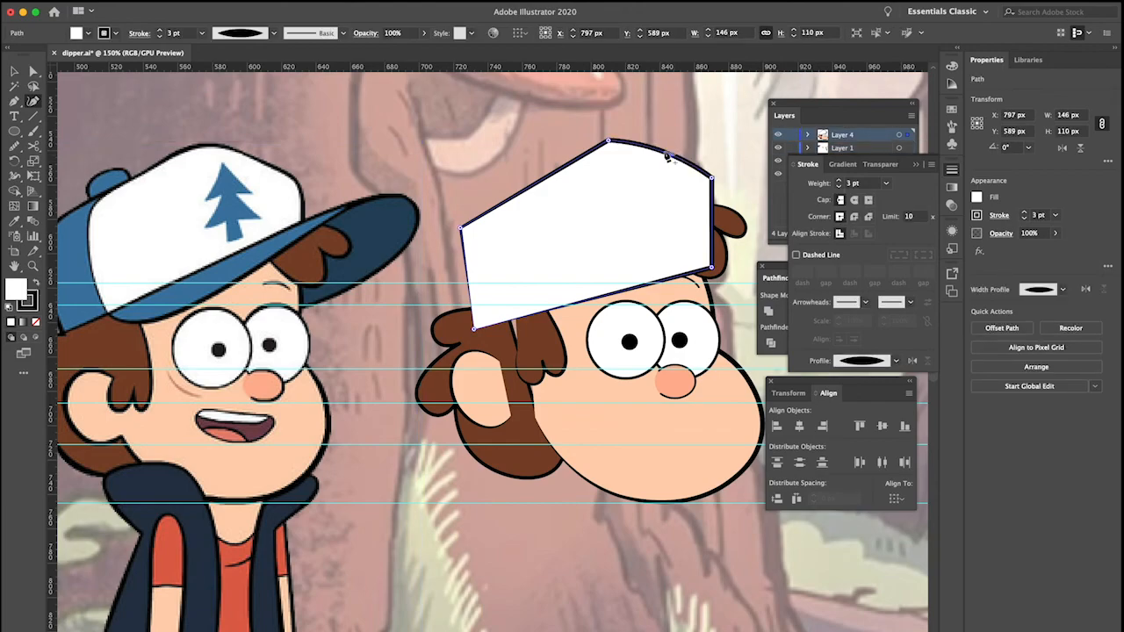
drag(551, 172, 547, 169)
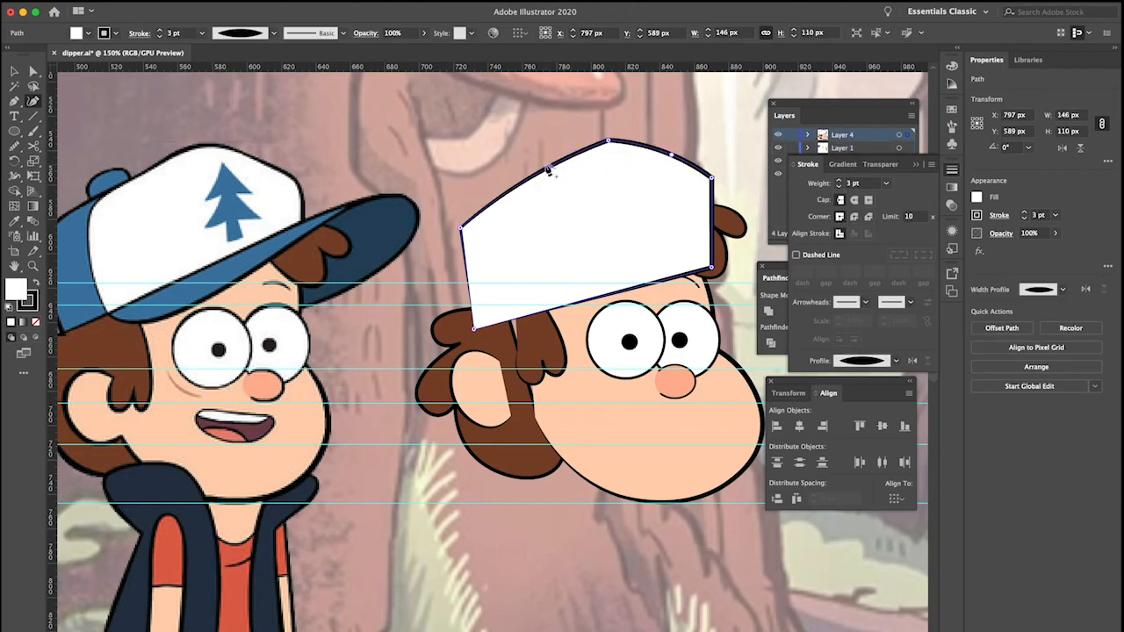
key(p)
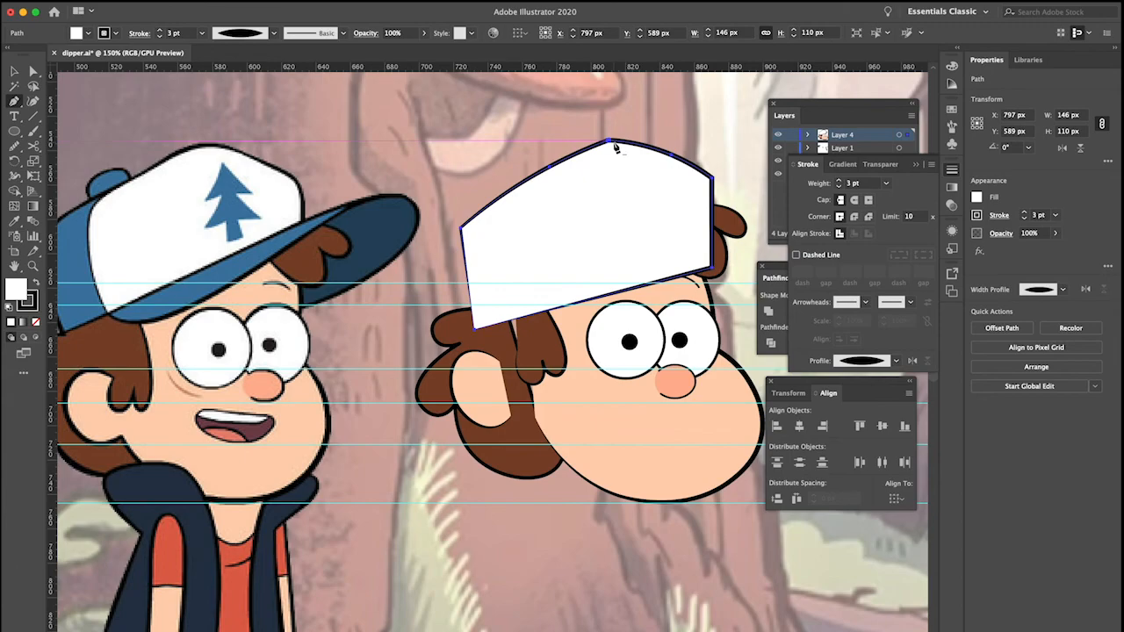
ctrl+click(611, 143)
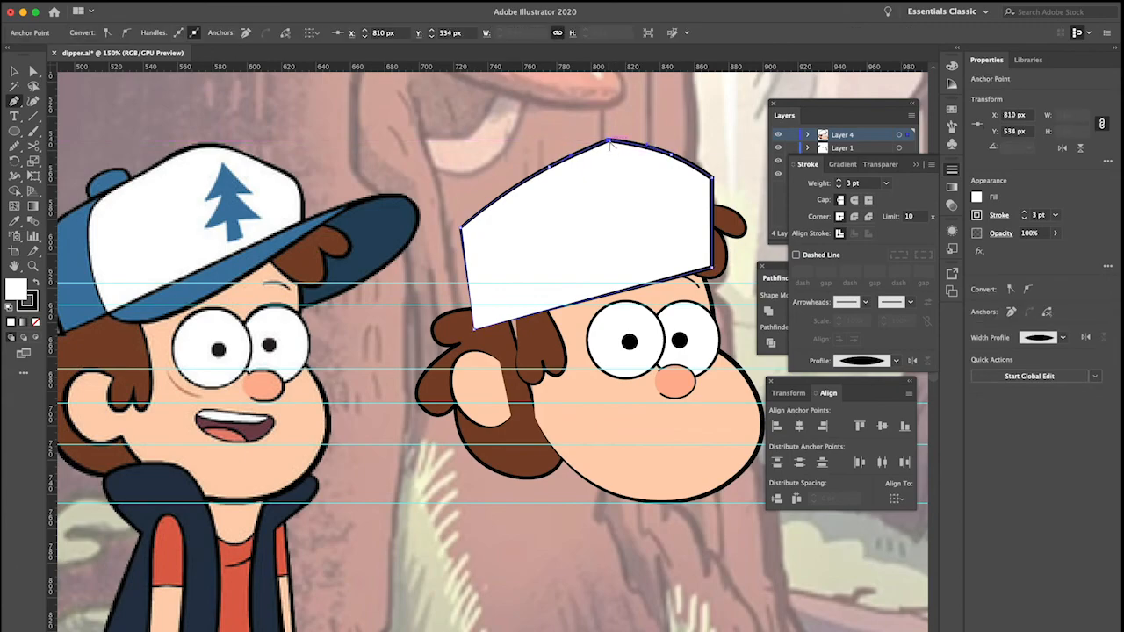
mouse_move(611, 145)
mouse_down()
mouse_move(625, 159)
mouse_move(613, 147)
mouse_up()
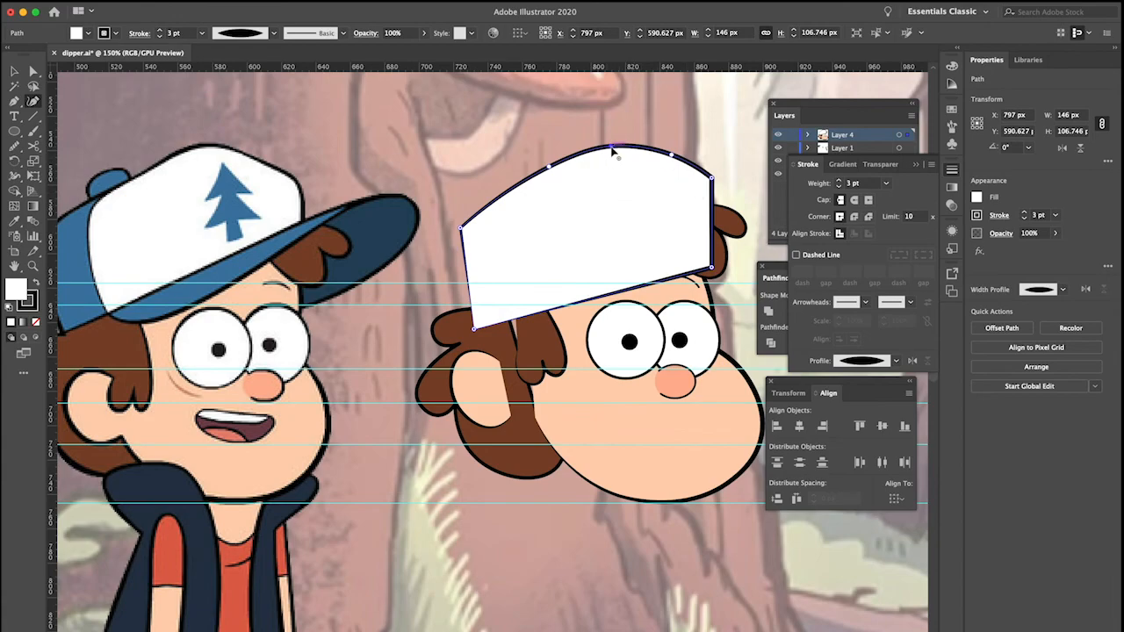
Replace the cap's sharp rear corner with a curved point bulging backward, making the shape about 151 px wide
scroll(540, 234, left, 3)
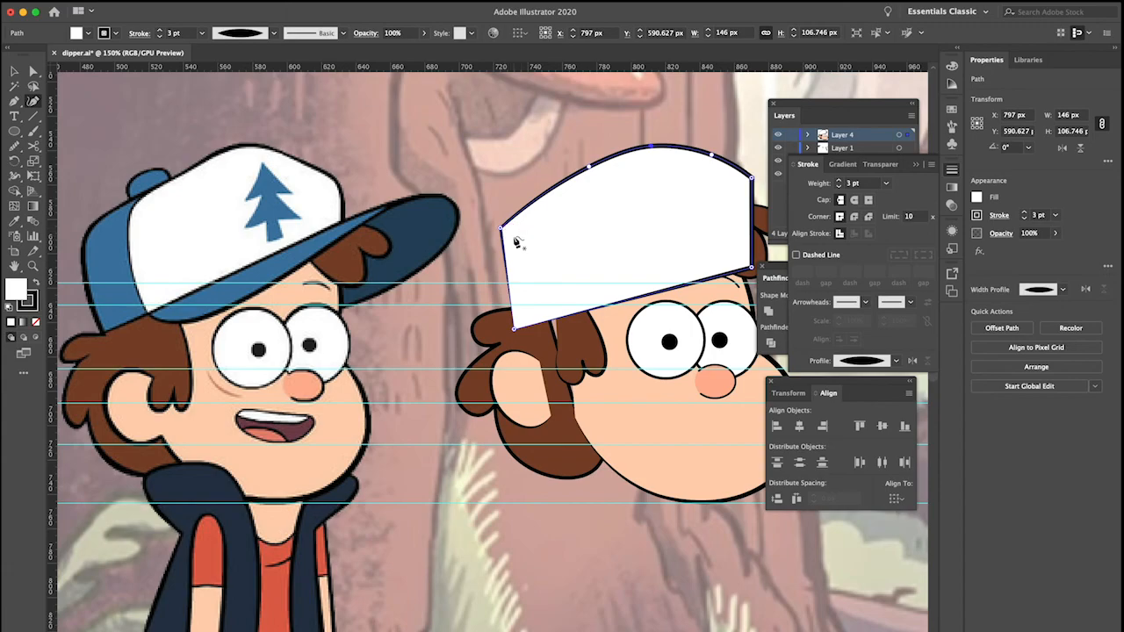
key(p)
click(503, 233)
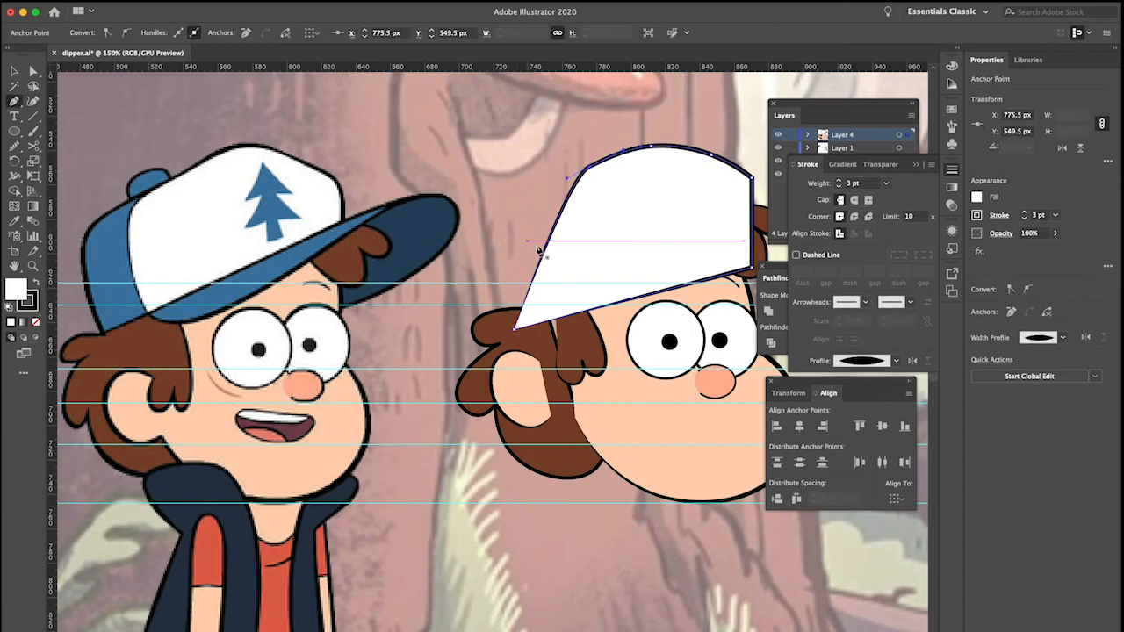
key(shift+grave)
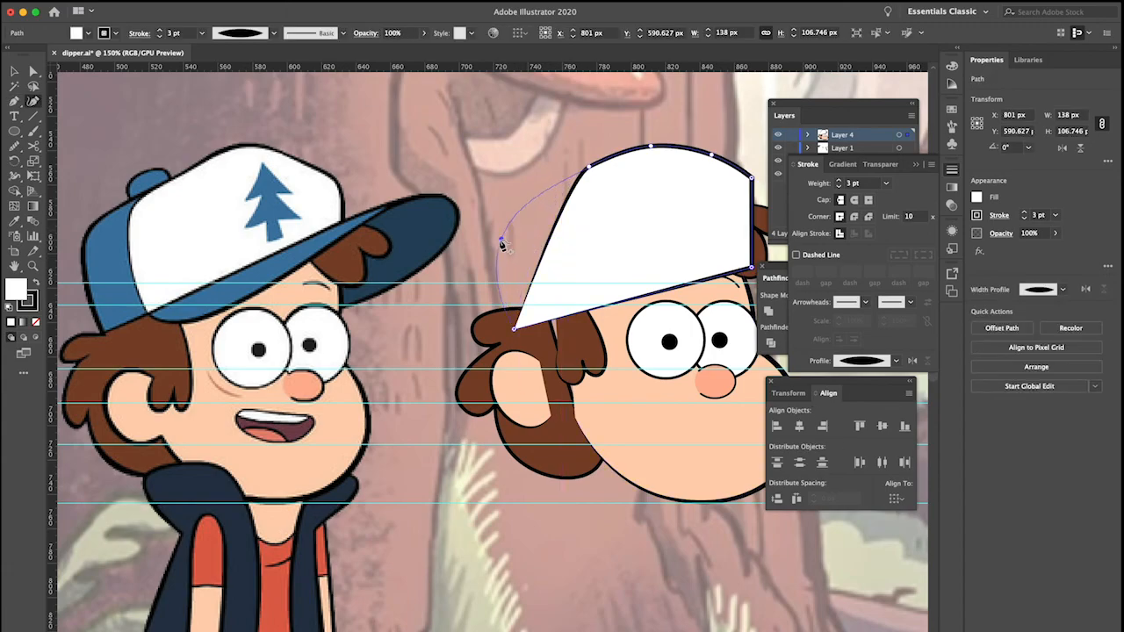
click(495, 239)
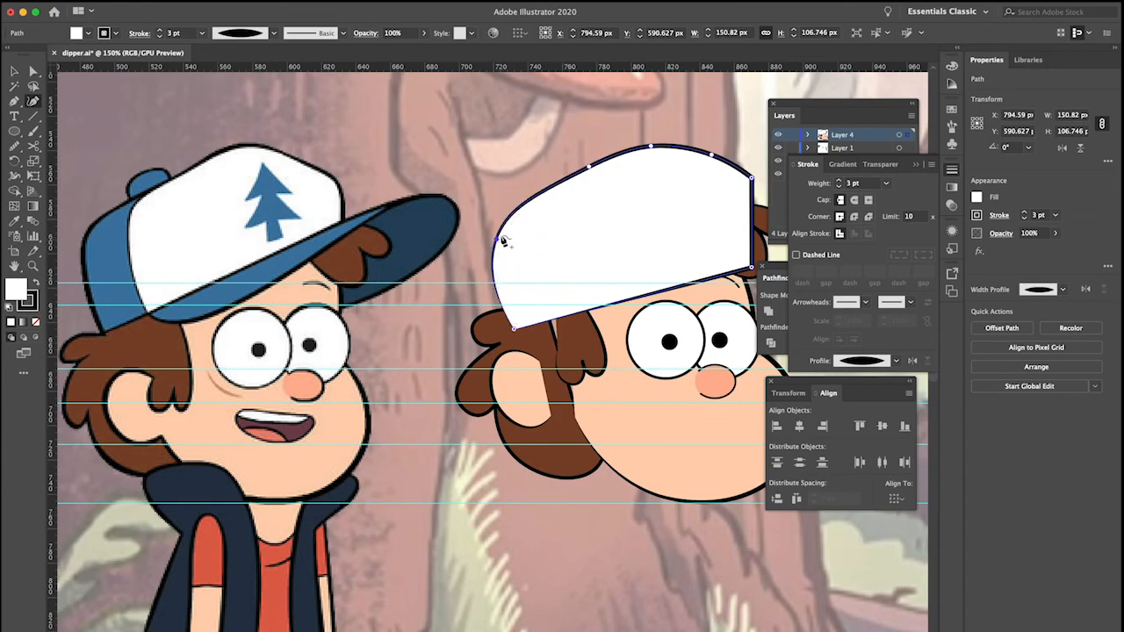
Replace the cap's sharp upper front corner with smooth curve points, keeping the shape about 151 by 107 px
scroll(628, 213, right, 2)
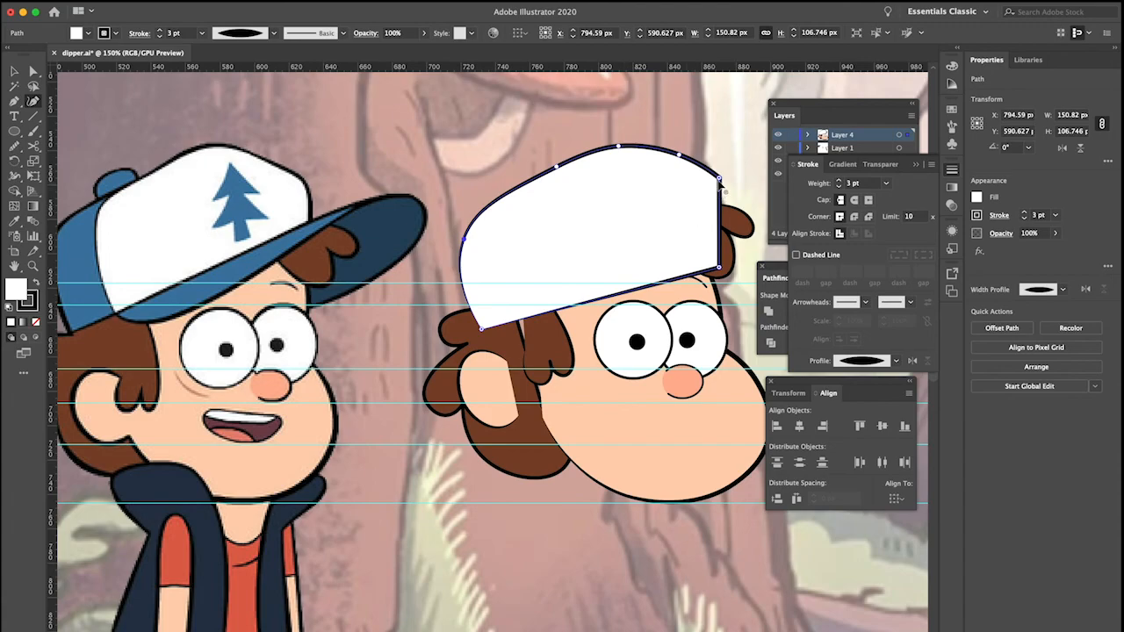
key(p)
click(720, 180)
key(shift+grave)
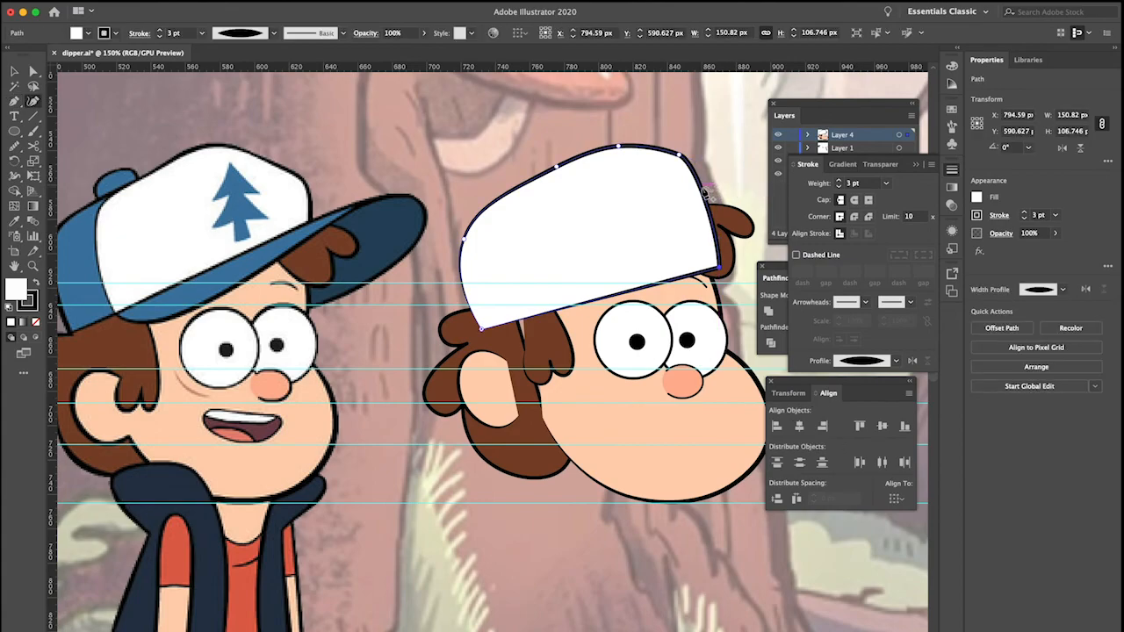
drag(713, 186, 727, 214)
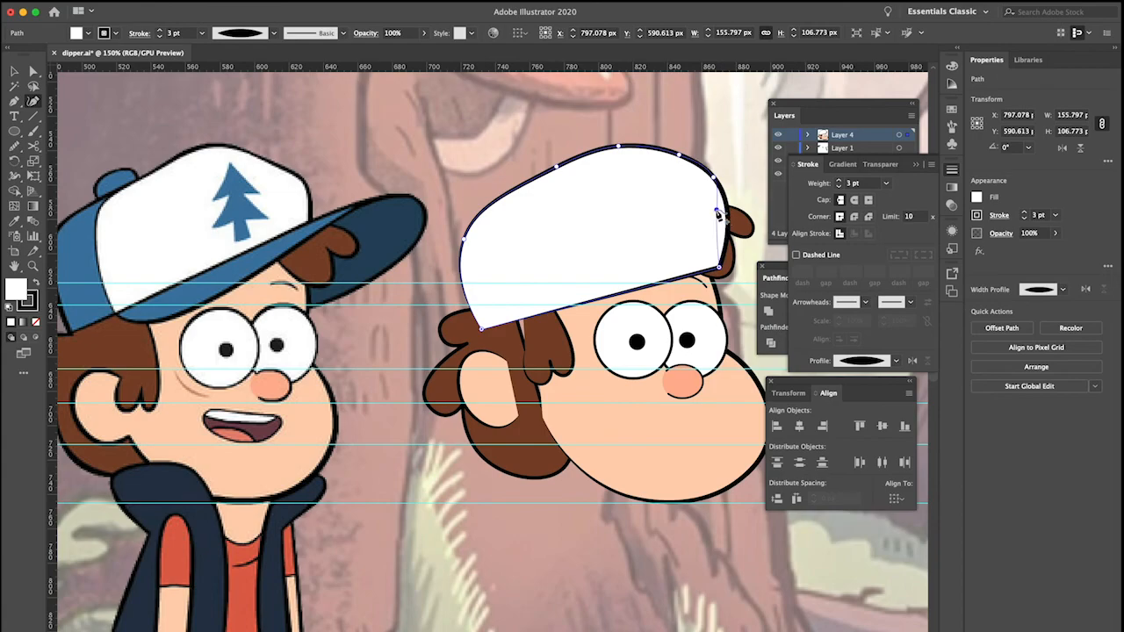
key(ctrl+z)
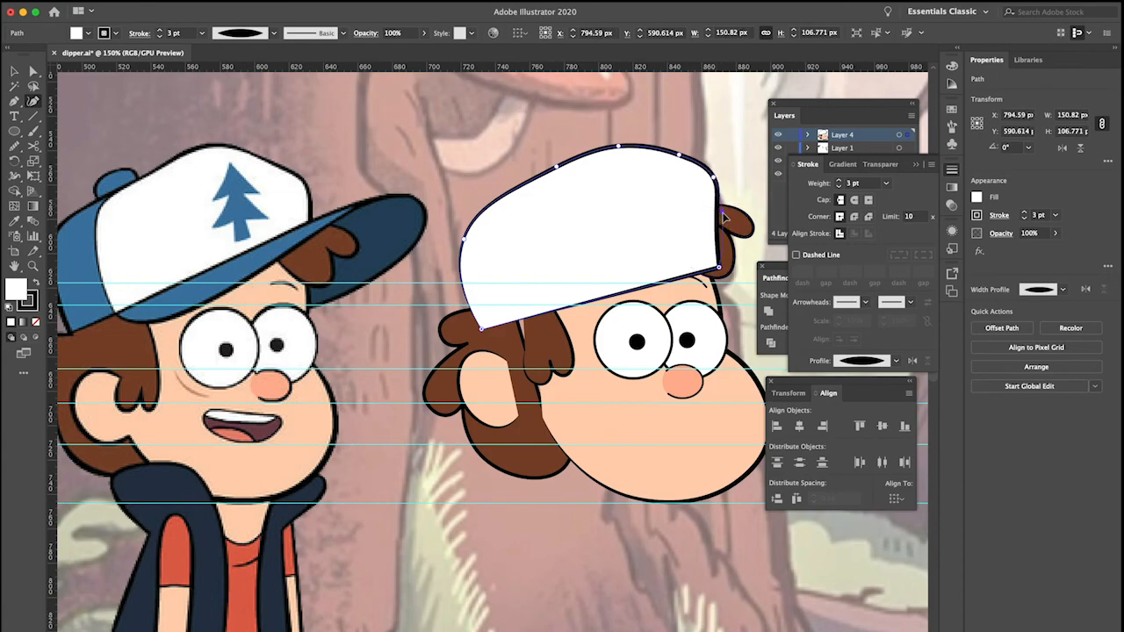
drag(723, 215, 728, 213)
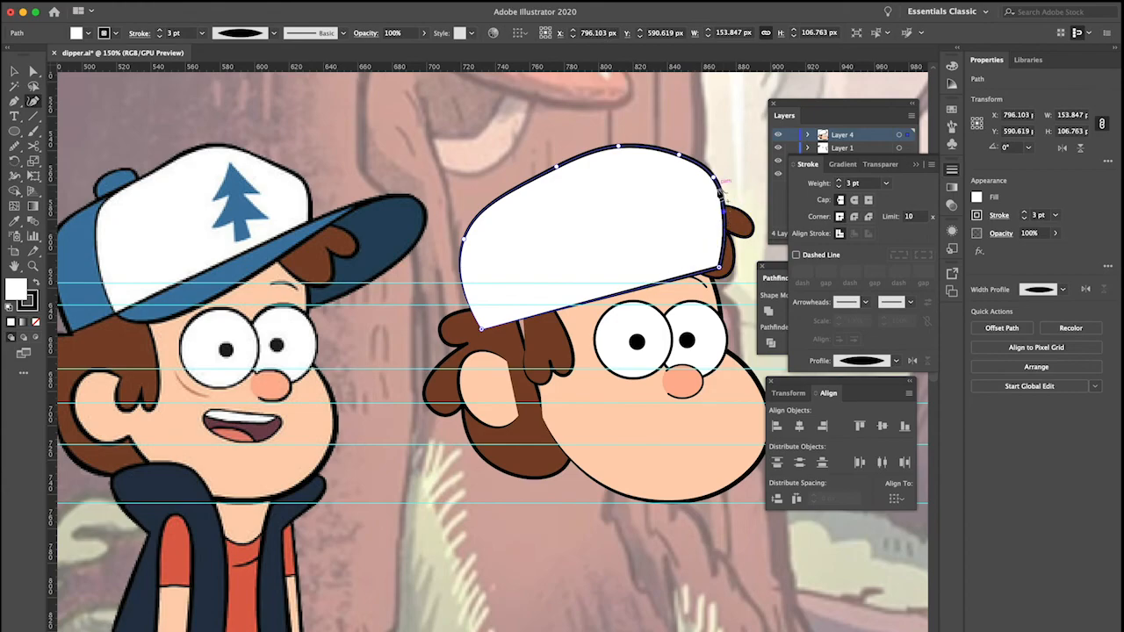
key(ctrl+z)
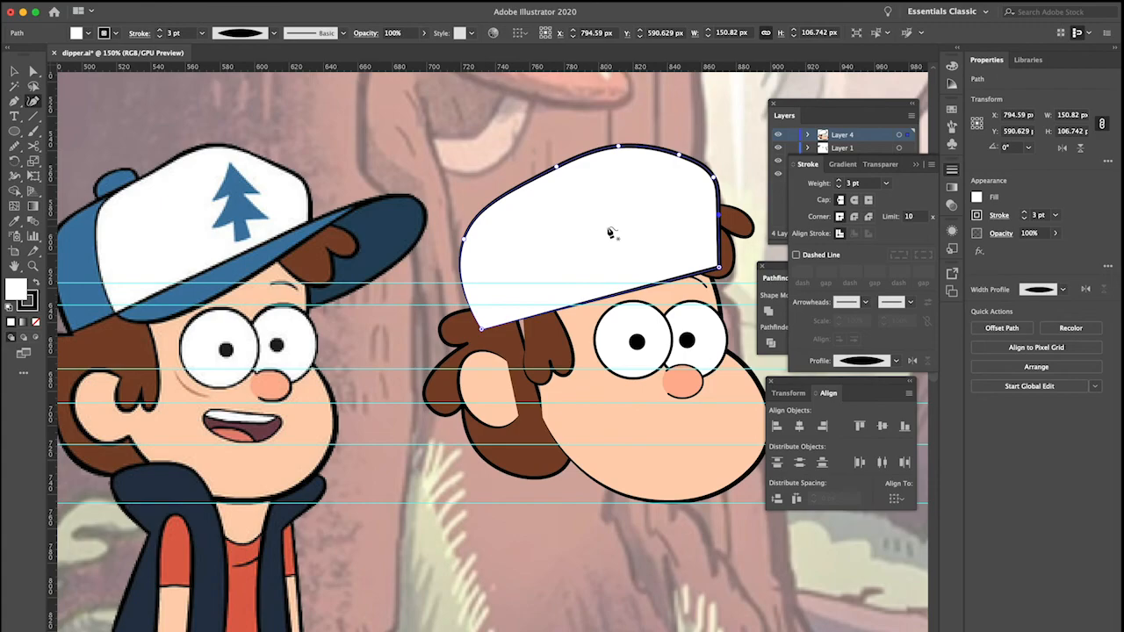
key(v)
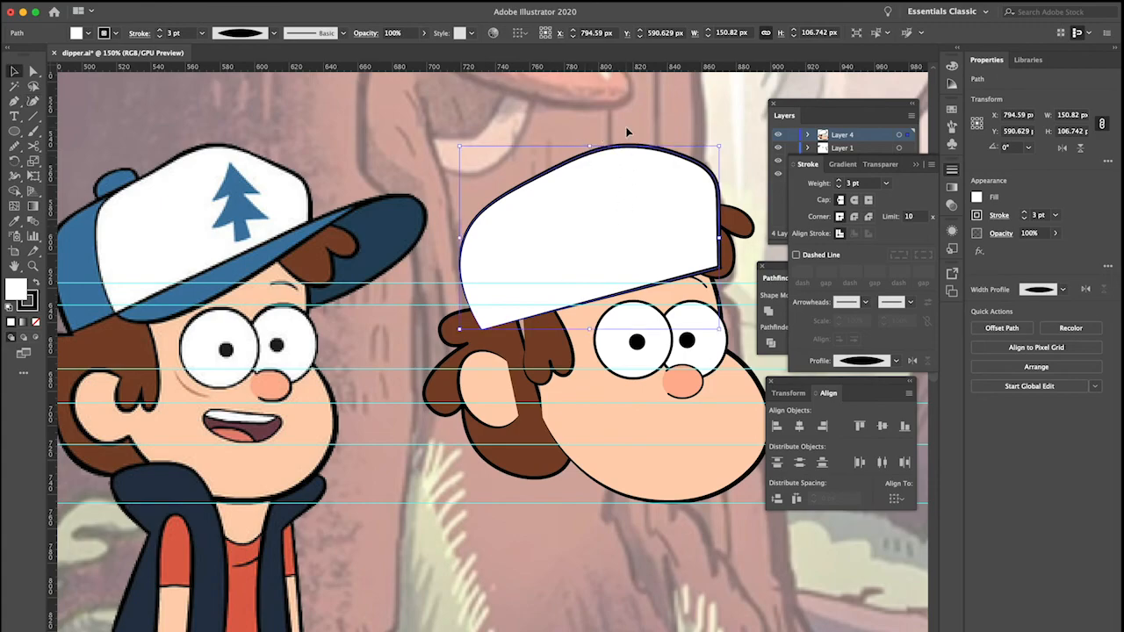
Move the sideburn to about X 764, Y 645 px and shift the ear forward toward the face
scroll(645, 127, left, 3)
scroll(618, 185, down, 3)
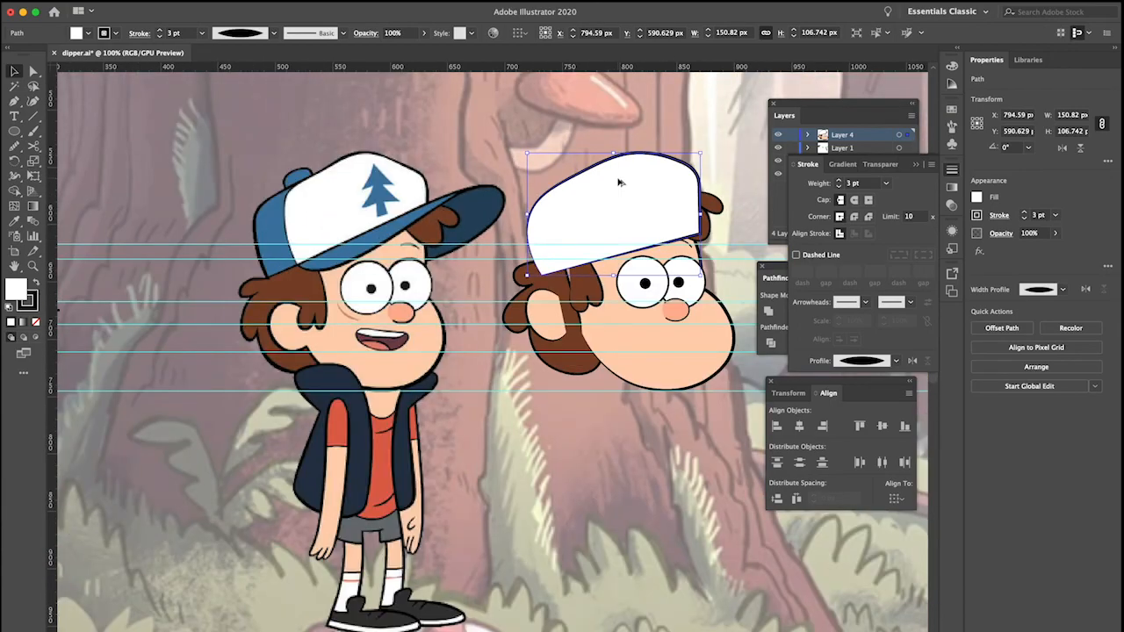
scroll(618, 182, up, 2)
scroll(618, 183, right, 1)
click(566, 318)
drag(572, 348, 561, 355)
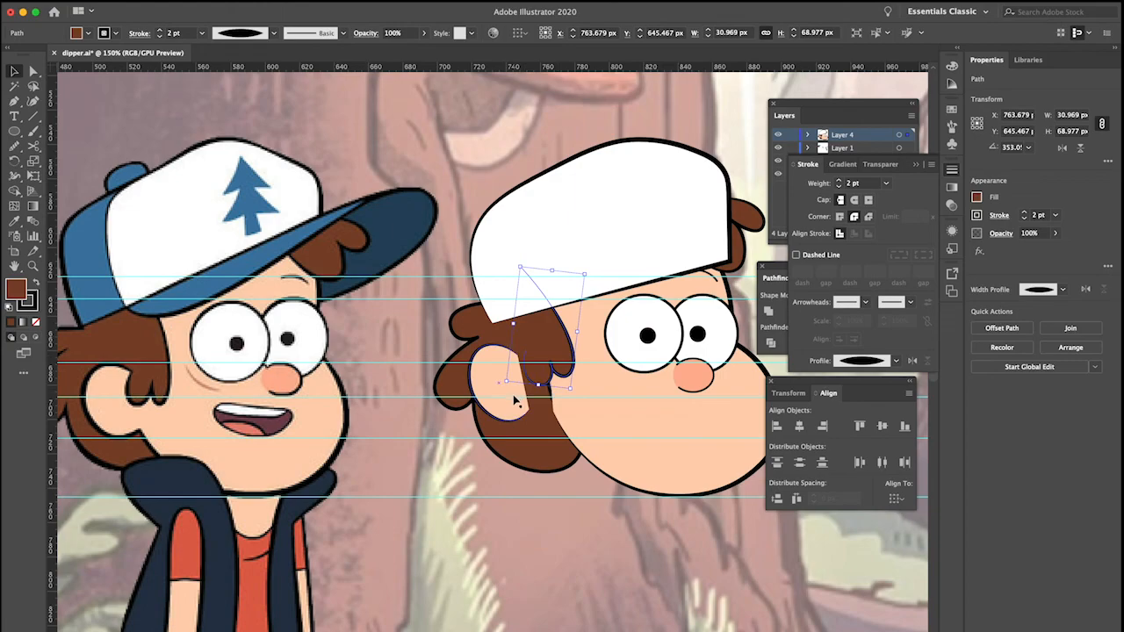
drag(515, 399, 532, 403)
Reshape the face's jawline with the Curvature tool, pulling its points back toward the ear and down to about 177 px overall height
click(586, 428)
key(shift+grave)
drag(554, 413, 530, 407)
drag(586, 458, 570, 462)
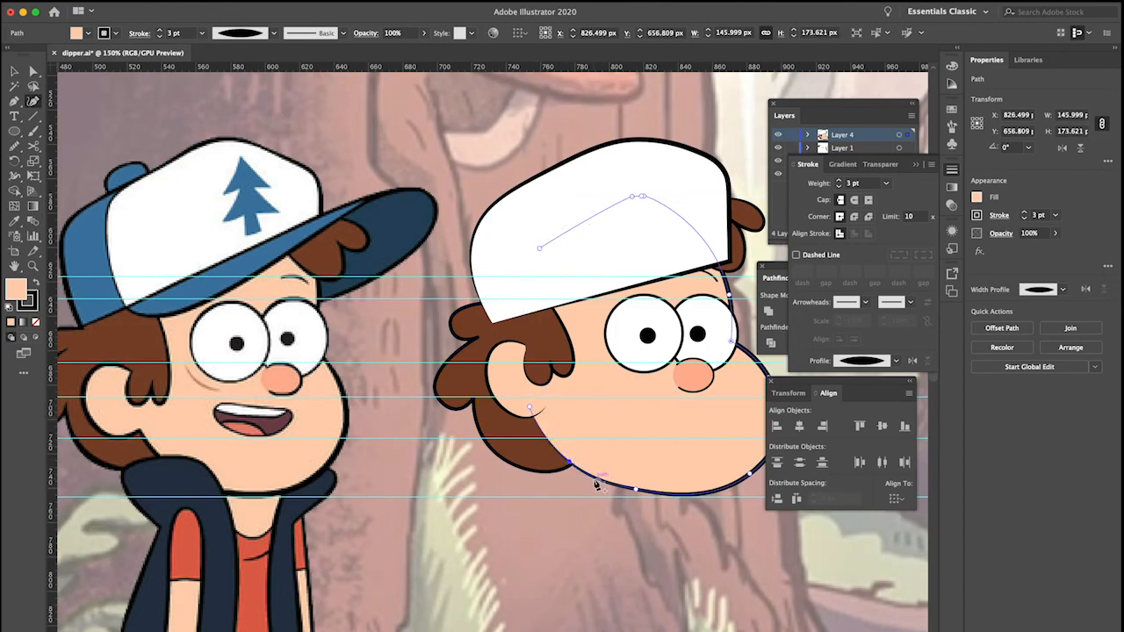
scroll(595, 490, right, 3)
drag(577, 494, 578, 501)
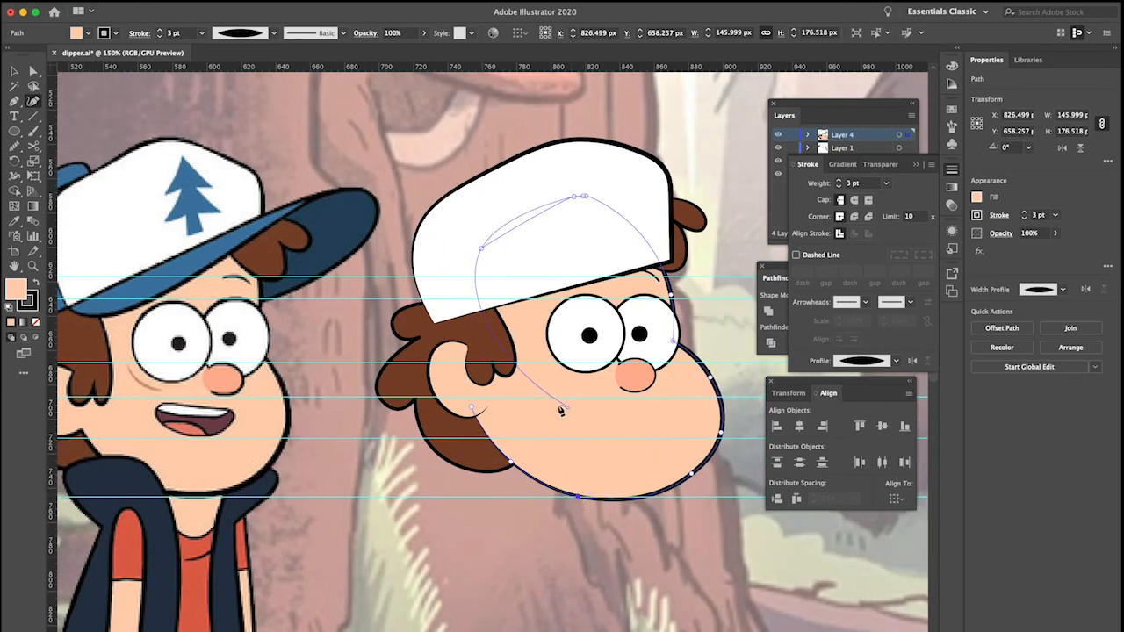
Move the ear to about X 741, Y 678 px and lower the back hair to about X 742, Y 689 px
key(v)
click(458, 401)
drag(456, 401, 471, 440)
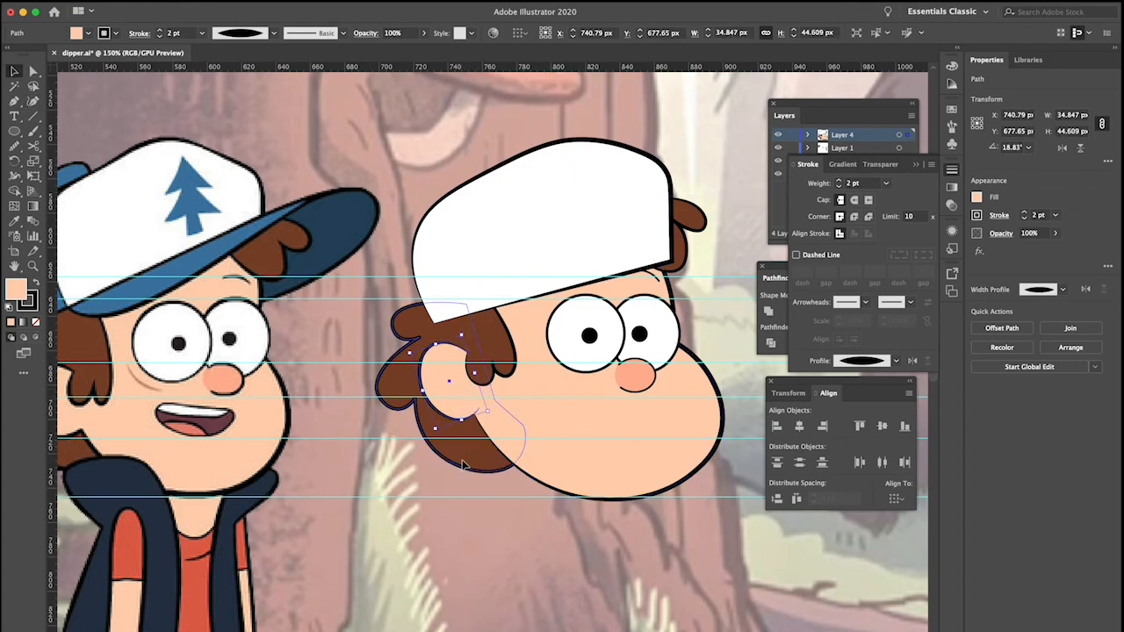
click(474, 468)
key(Left)
key(Down)
key(Down)
key(Down)
key(Down)
key(Down)
key(Down)
key(Down)
key(Down)
key(Down)
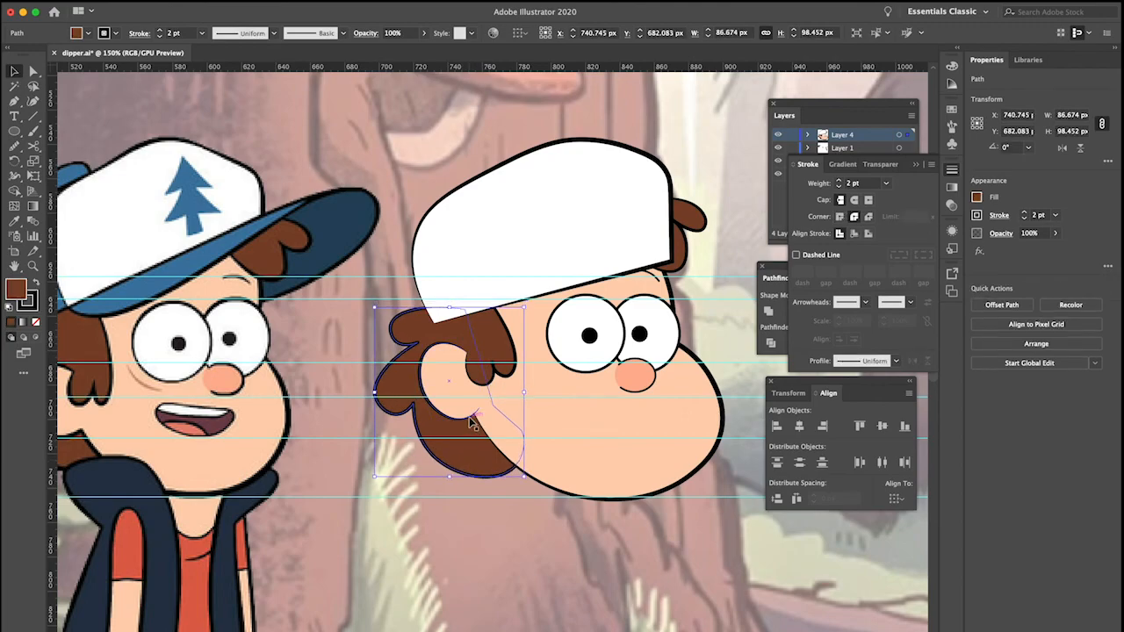
key(Down)
key(Up)
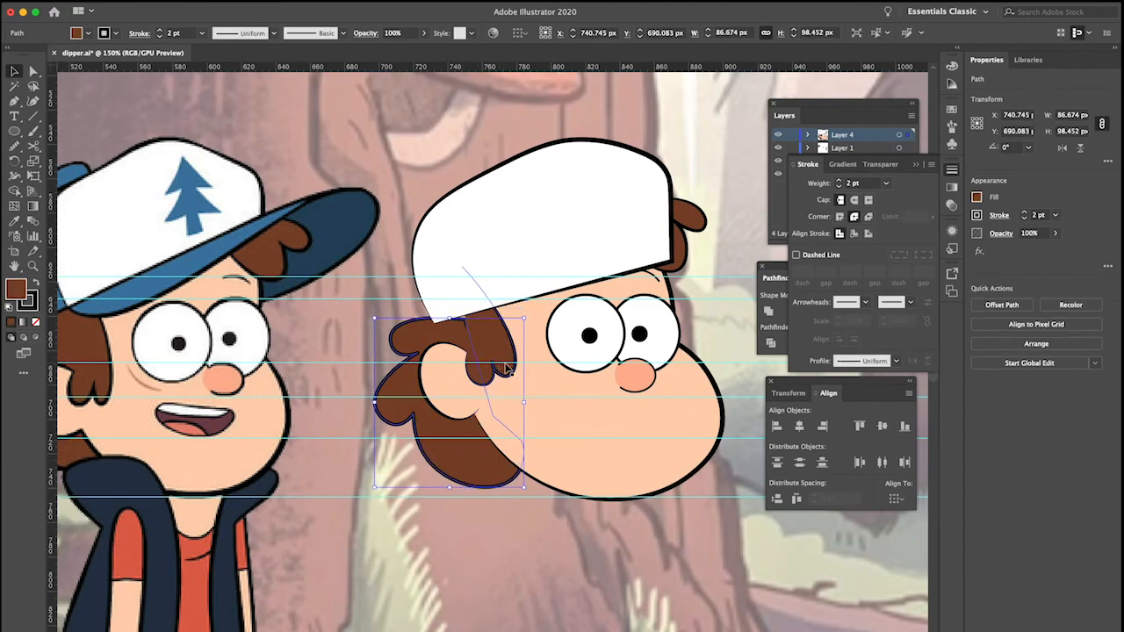
key(Right)
Rotate the sideburn slightly to about 1.28°, centred at about X 762, Y 647 px
click(435, 344)
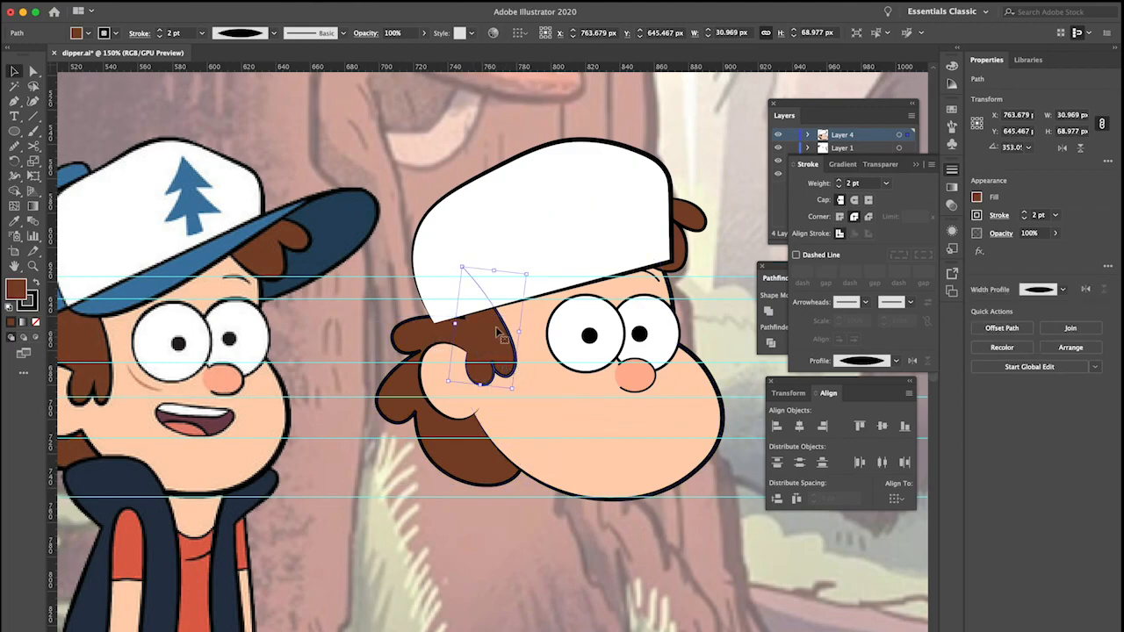
drag(528, 272, 531, 267)
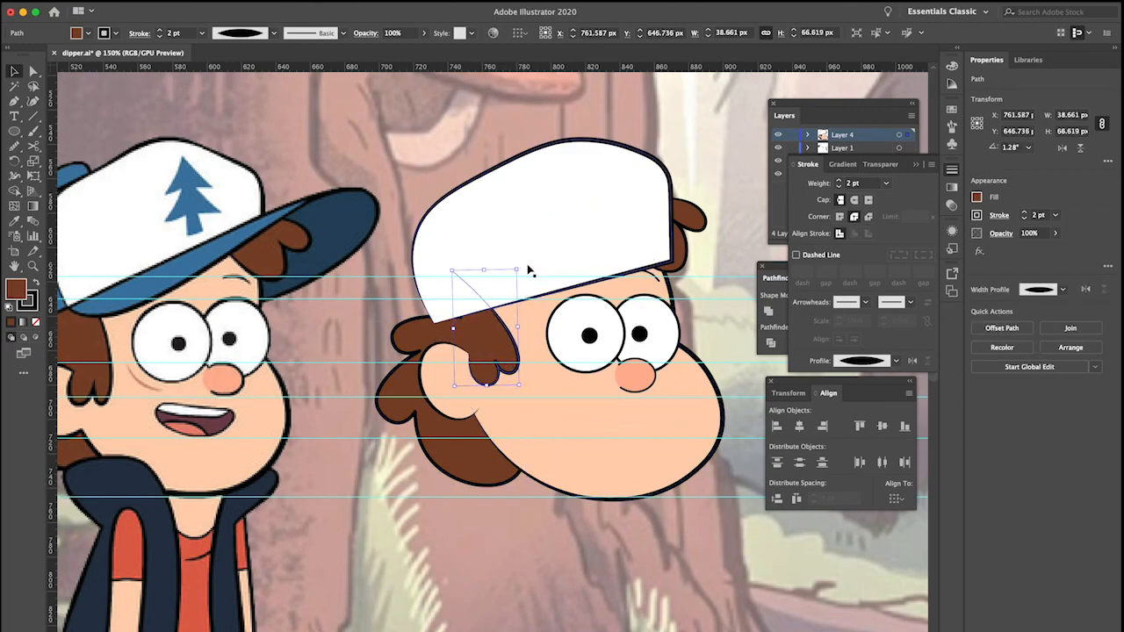
click(468, 328)
key(shift+grave)
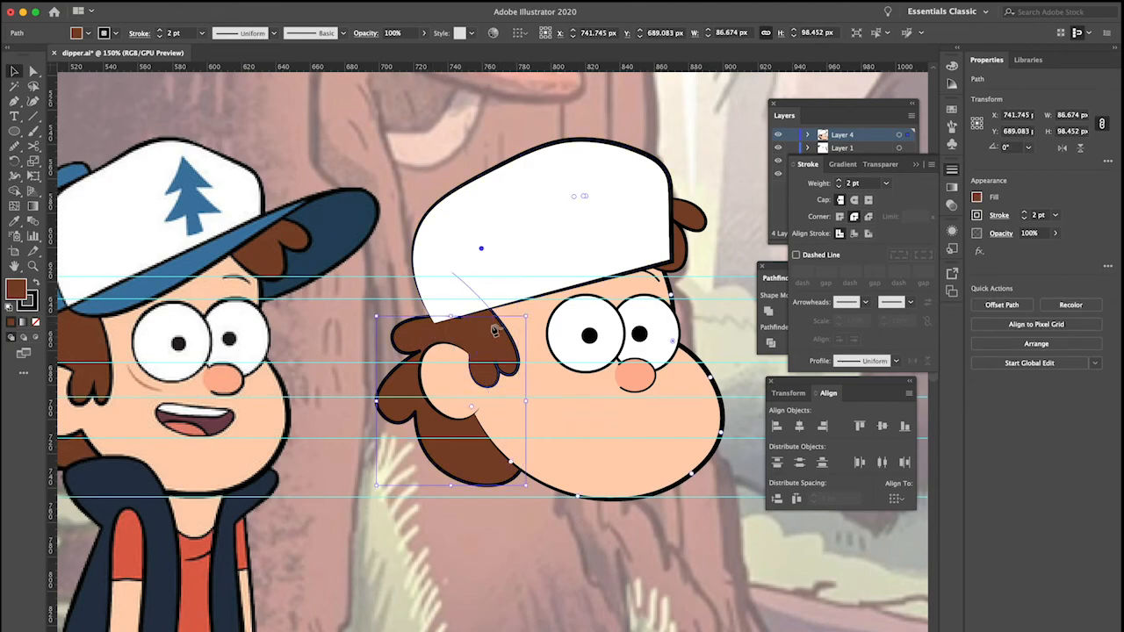
Adjust the top points of the back hair with the Curvature tool, bringing its overall height to about 99 px
mouse_move(469, 322)
mouse_down()
mouse_move(465, 303)
mouse_move(472, 316)
mouse_up()
drag(393, 332, 397, 329)
key(v)
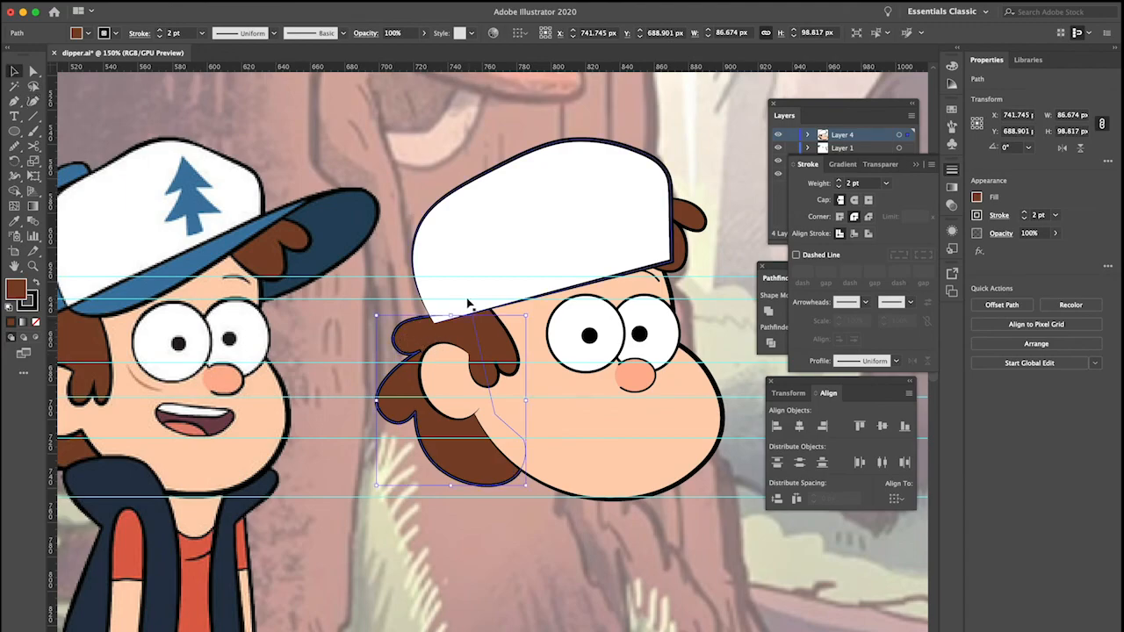
click(403, 299)
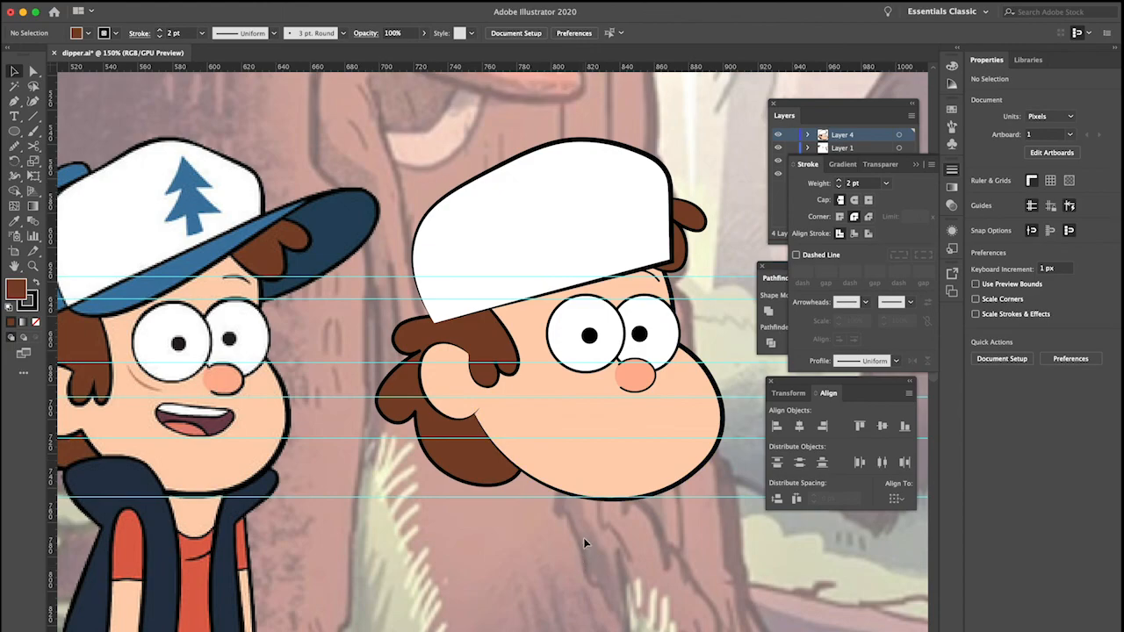
Pull in the front of the face with the Curvature tool, from cheek to chin, narrowing it to about 138 px overall width
click(727, 418)
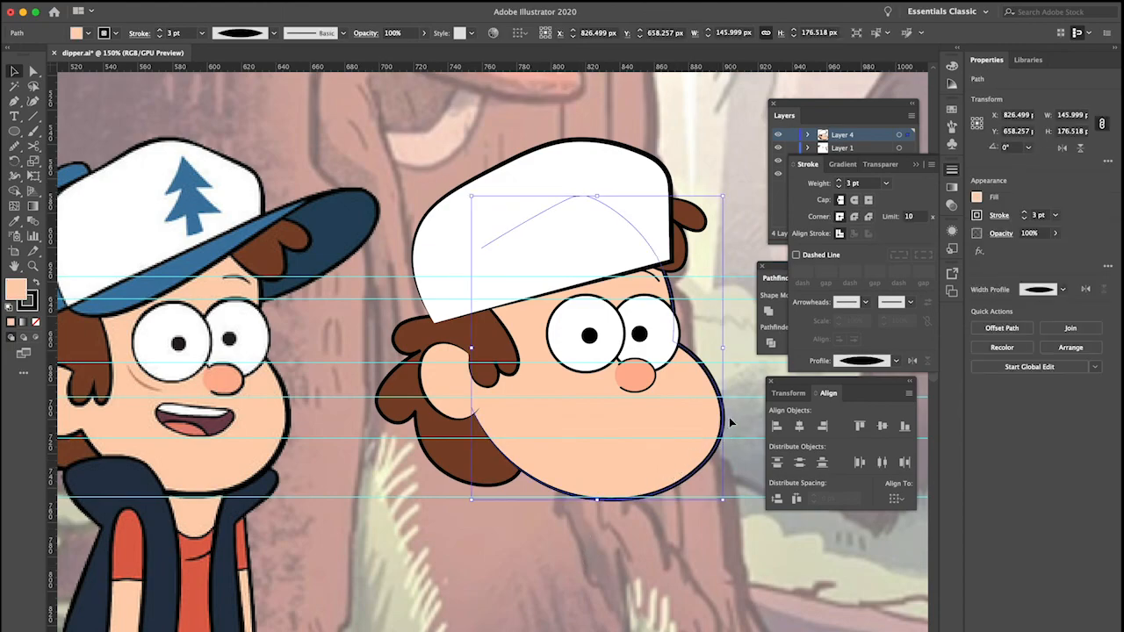
key(shift+grave)
drag(722, 432, 703, 377)
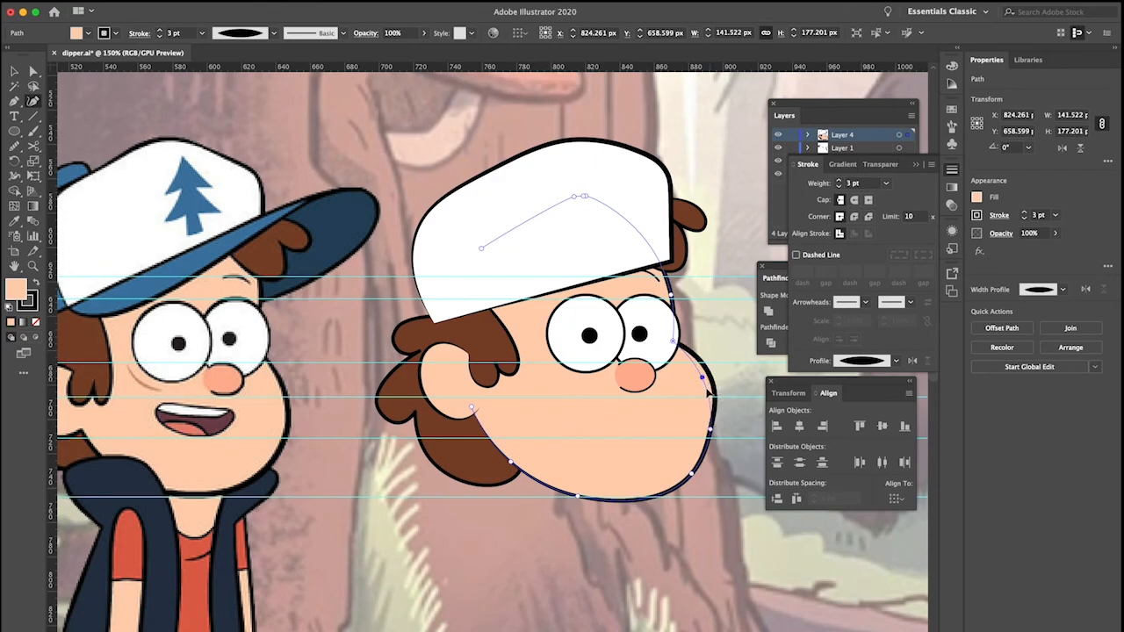
drag(711, 427, 709, 423)
drag(691, 474, 686, 474)
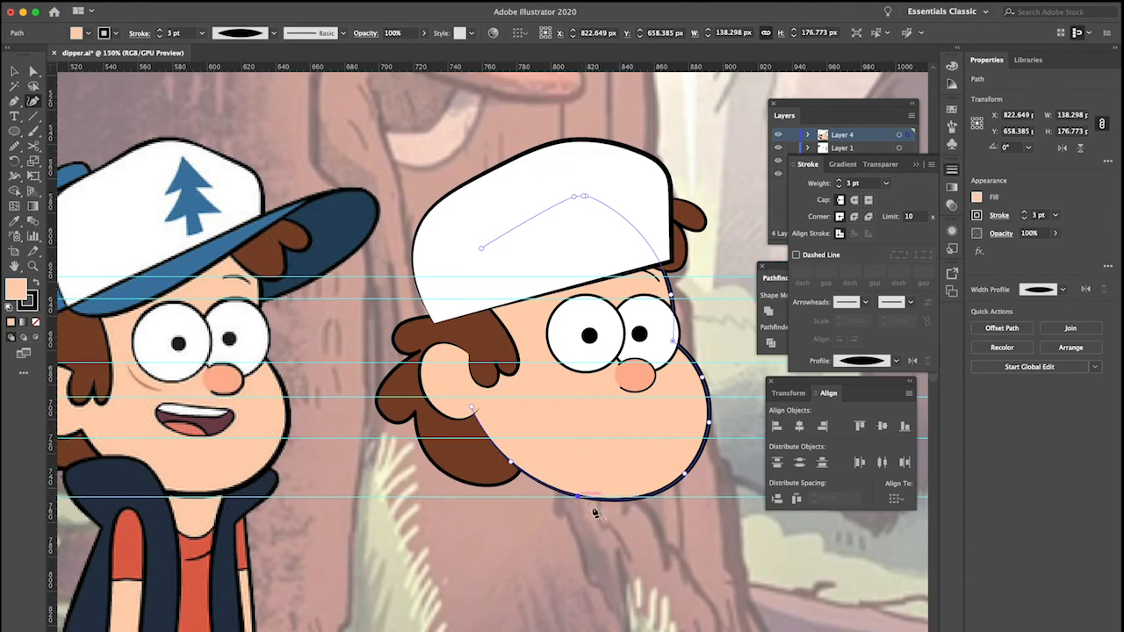
key(v)
click(665, 502)
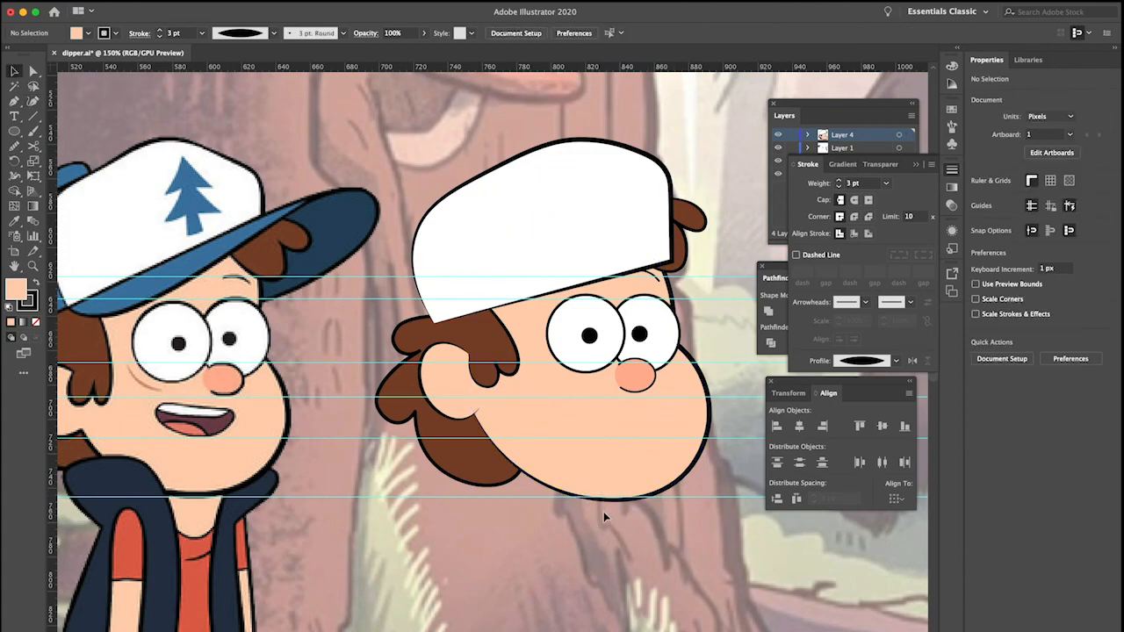
Duplicate the white cap and place the copy over the face at about X 768, Y 674 px
click(555, 218)
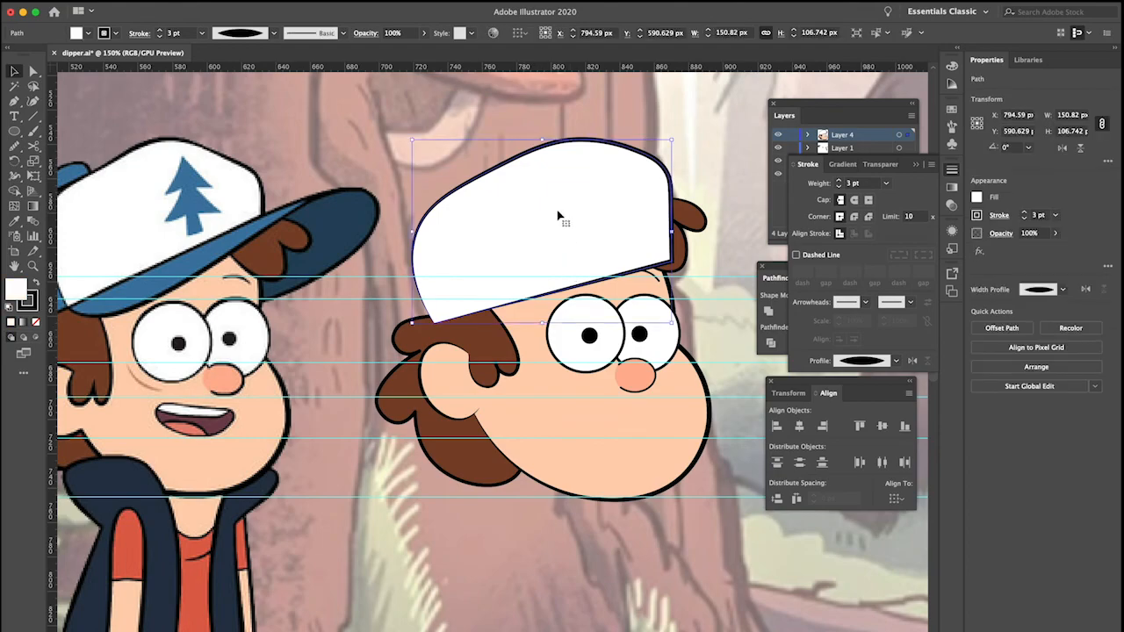
key(a)
drag(564, 215, 521, 355)
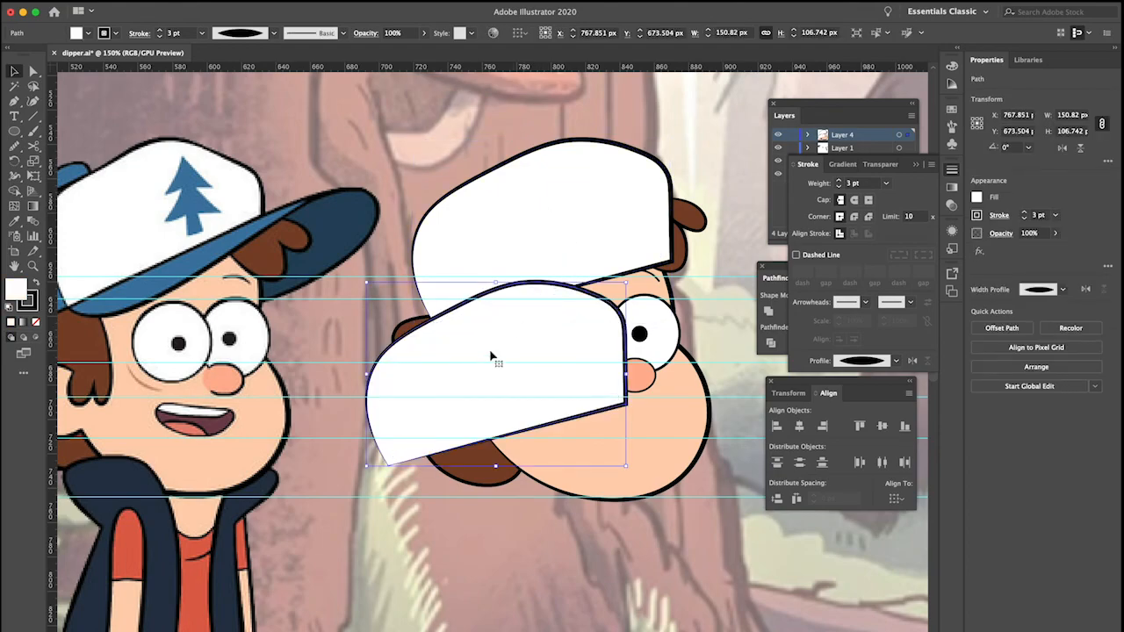
Cut the cap copy with the Scissors tool on its upper and lower edges near the back, and delete the larger front piece
key(c)
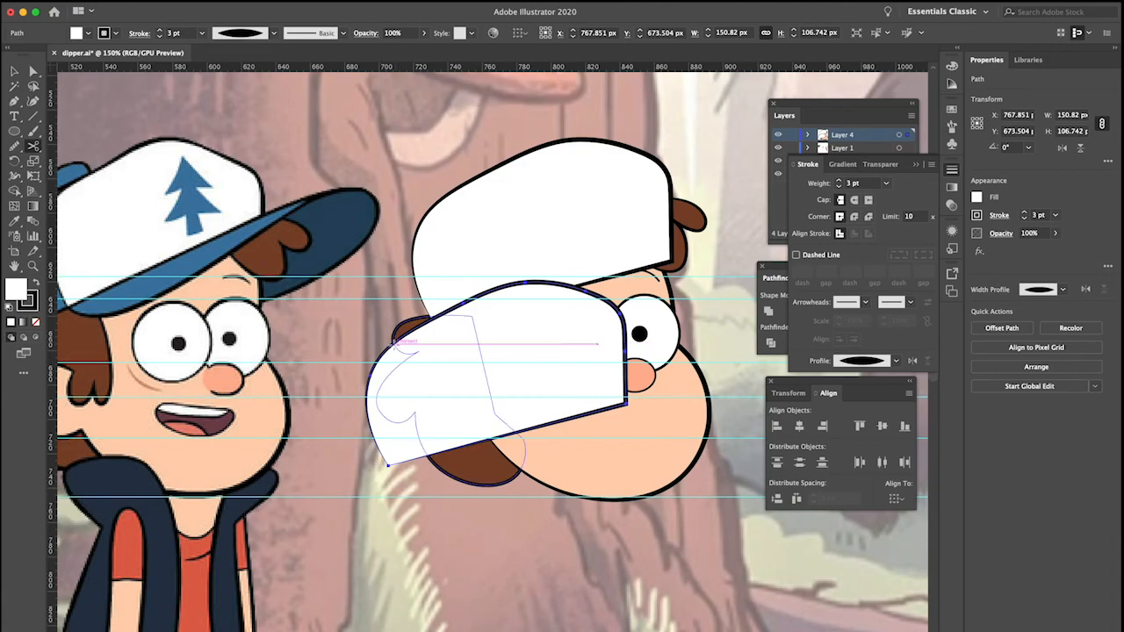
scroll(399, 342, left, 4)
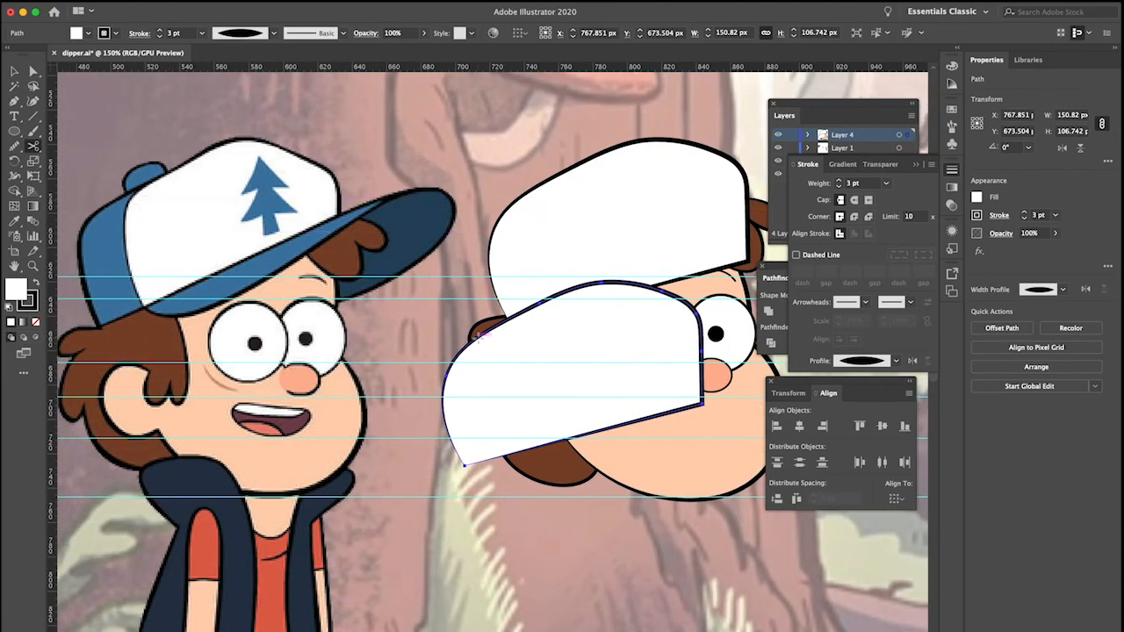
click(478, 334)
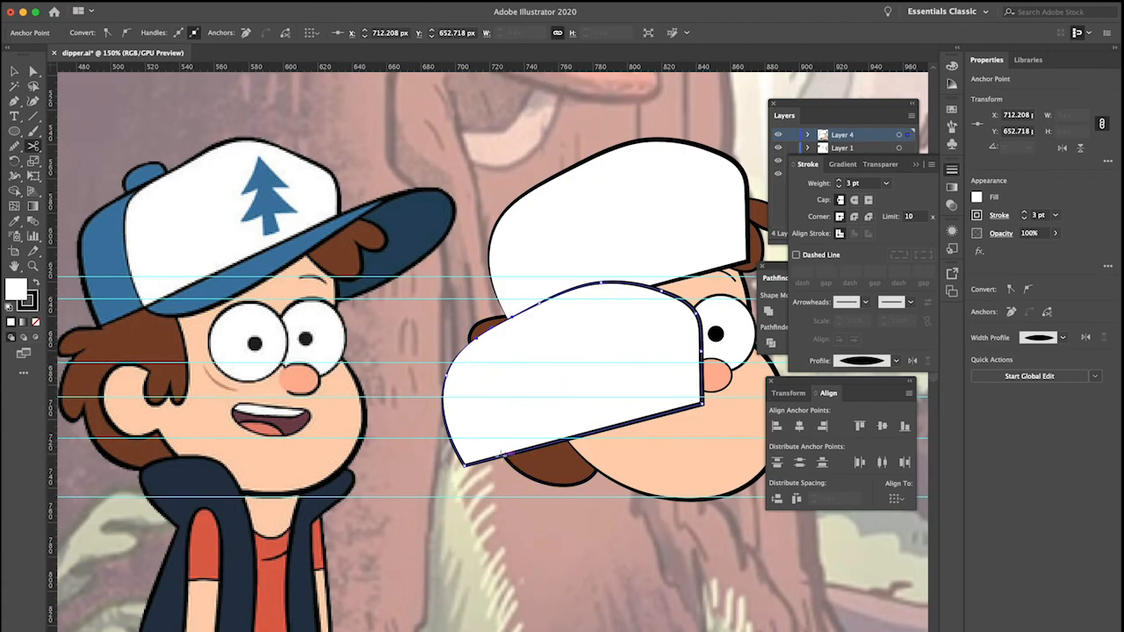
click(504, 456)
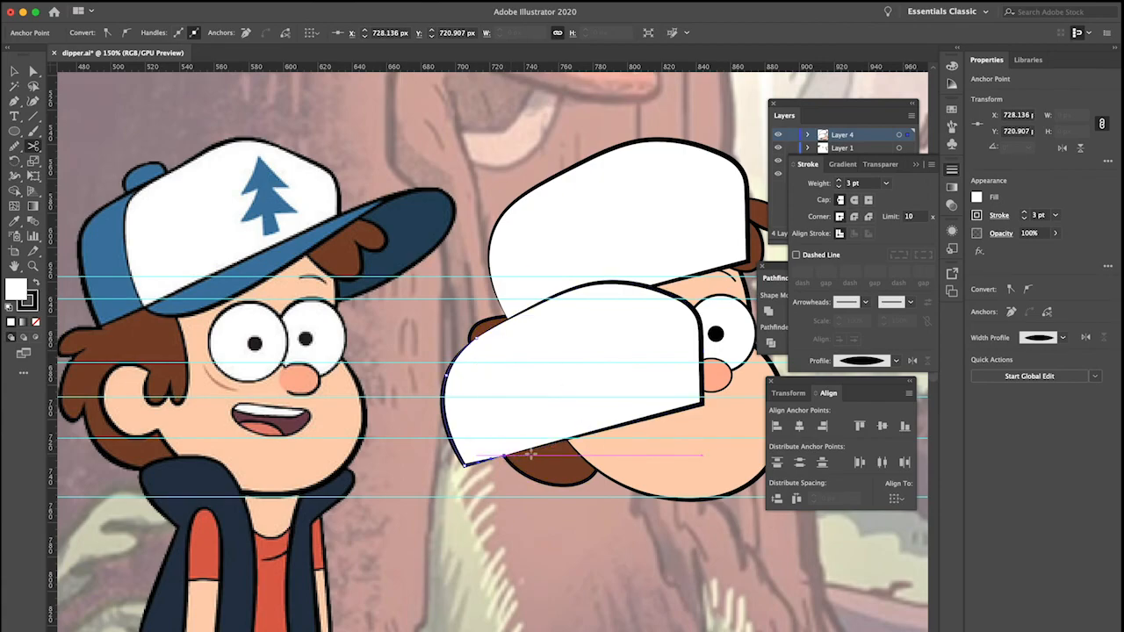
key(v)
click(620, 350)
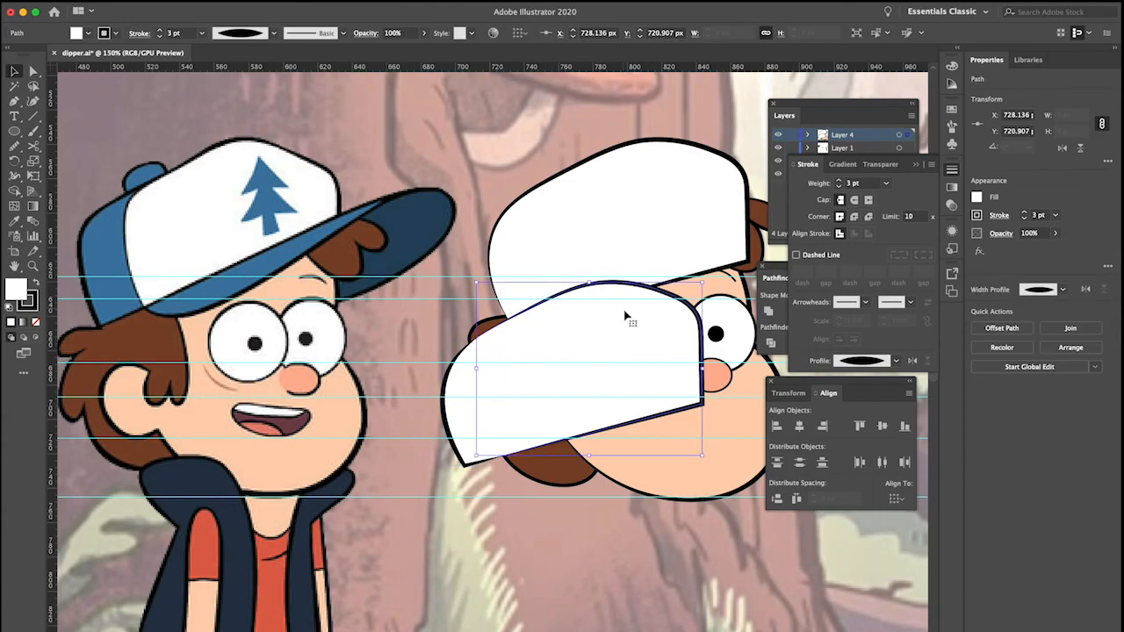
key(Delete)
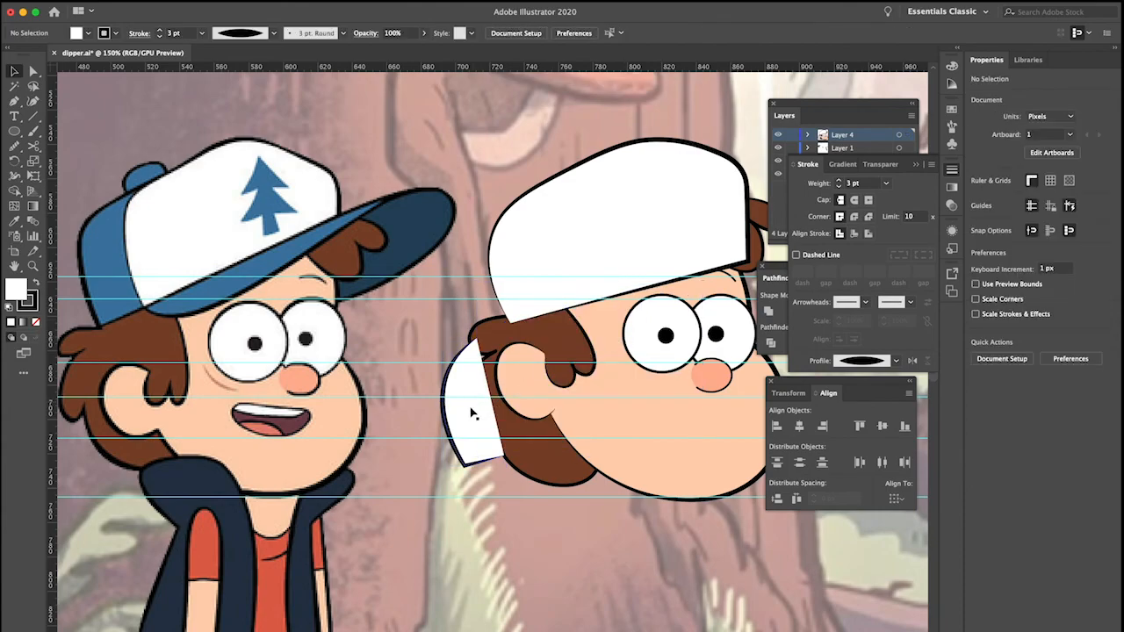
Move the remaining piece onto the back of the cap at about X 737, Y 607 px and sample the reference cap's blue for it
drag(469, 411, 523, 288)
key(i)
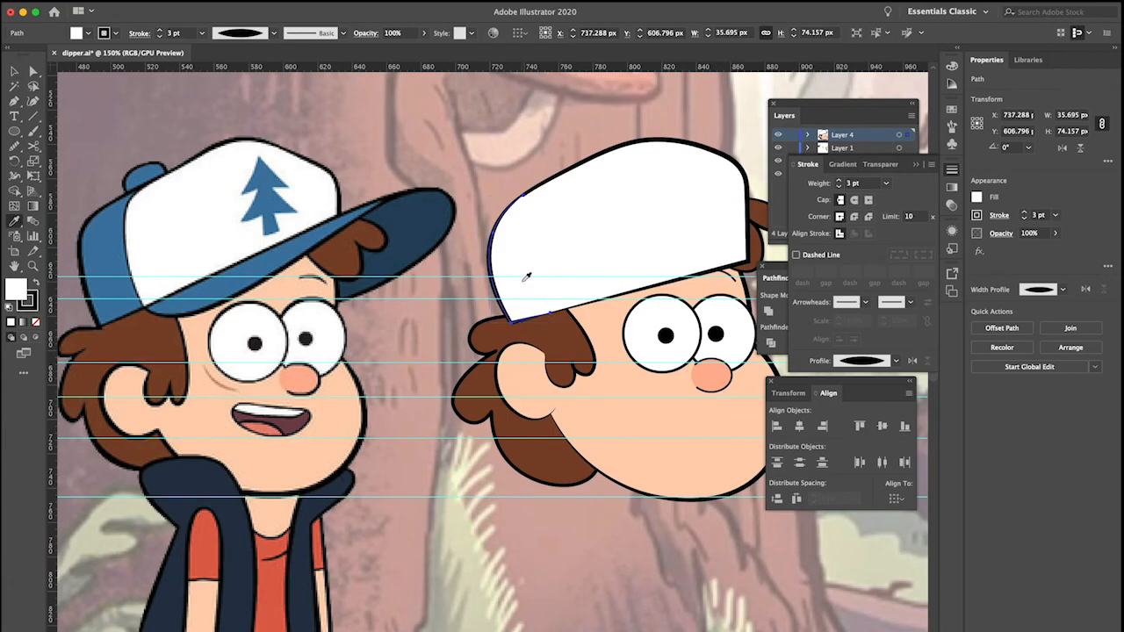
click(121, 242)
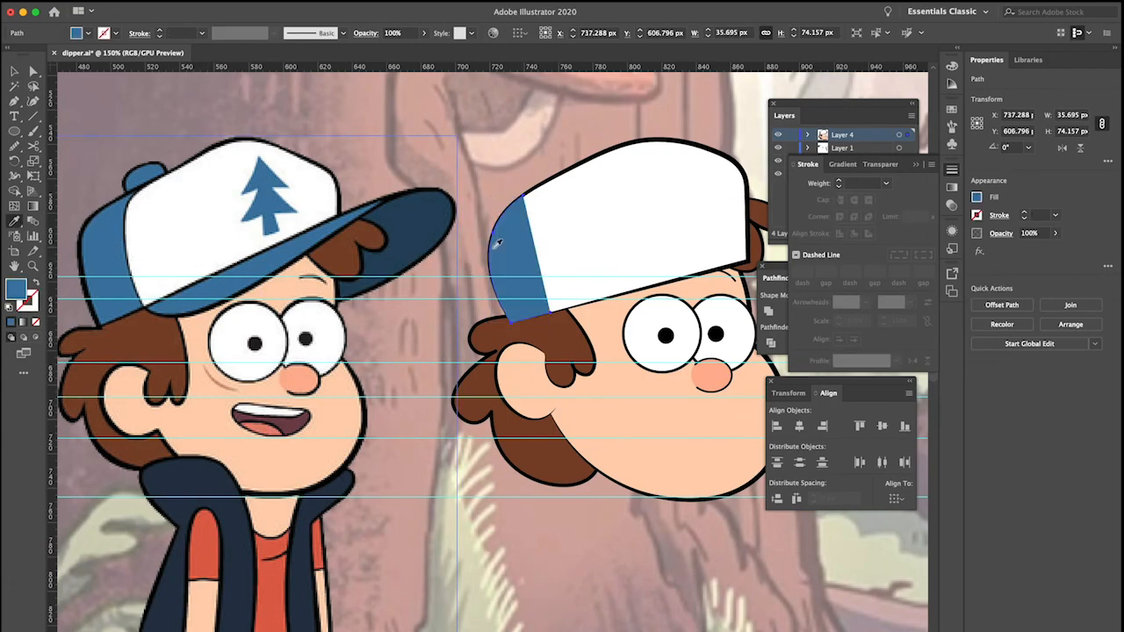
Scale the blue back panel to about 33 × 72 px and fit it inside the cap's outline at about X 736, Y 608 px
key(v)
drag(541, 277, 546, 279)
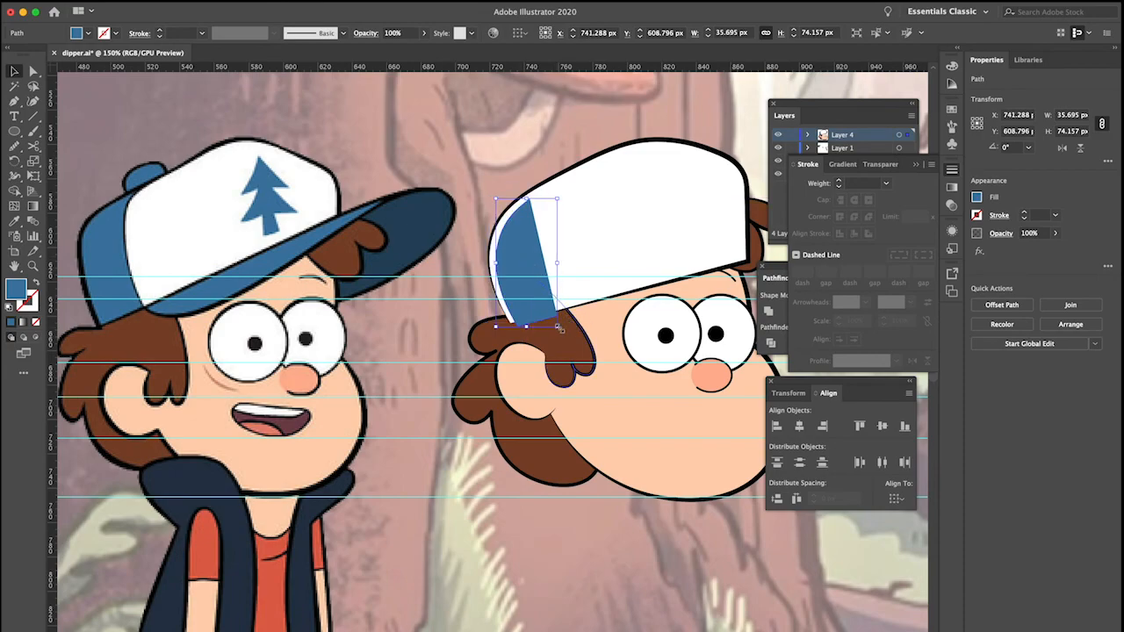
drag(558, 327, 553, 316)
drag(531, 260, 526, 264)
drag(520, 204, 522, 200)
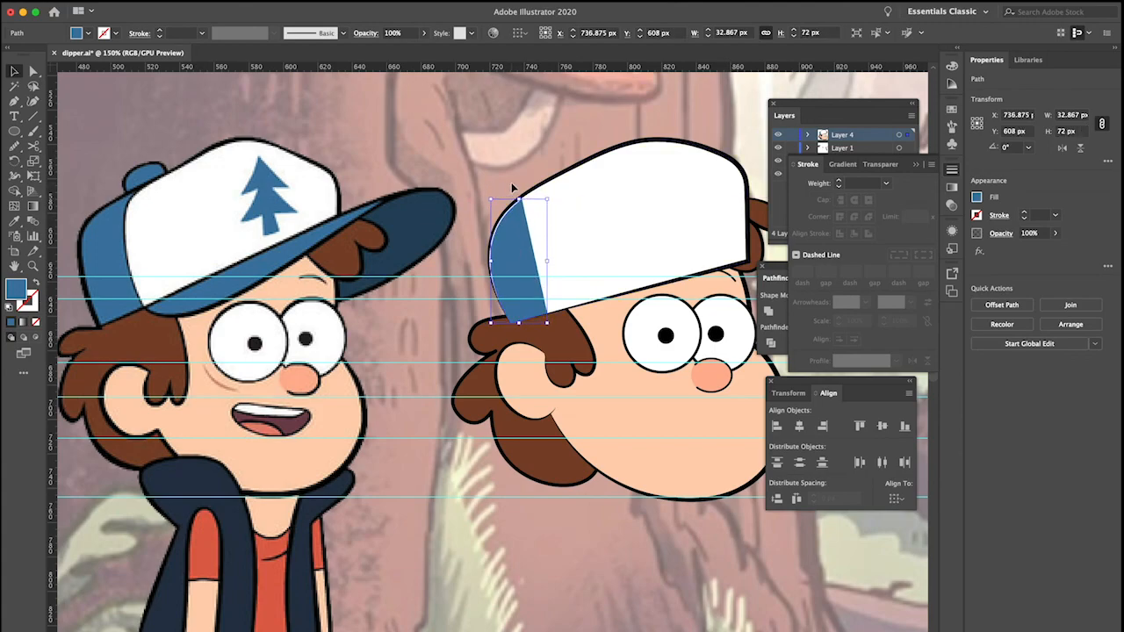
click(481, 178)
click(519, 247)
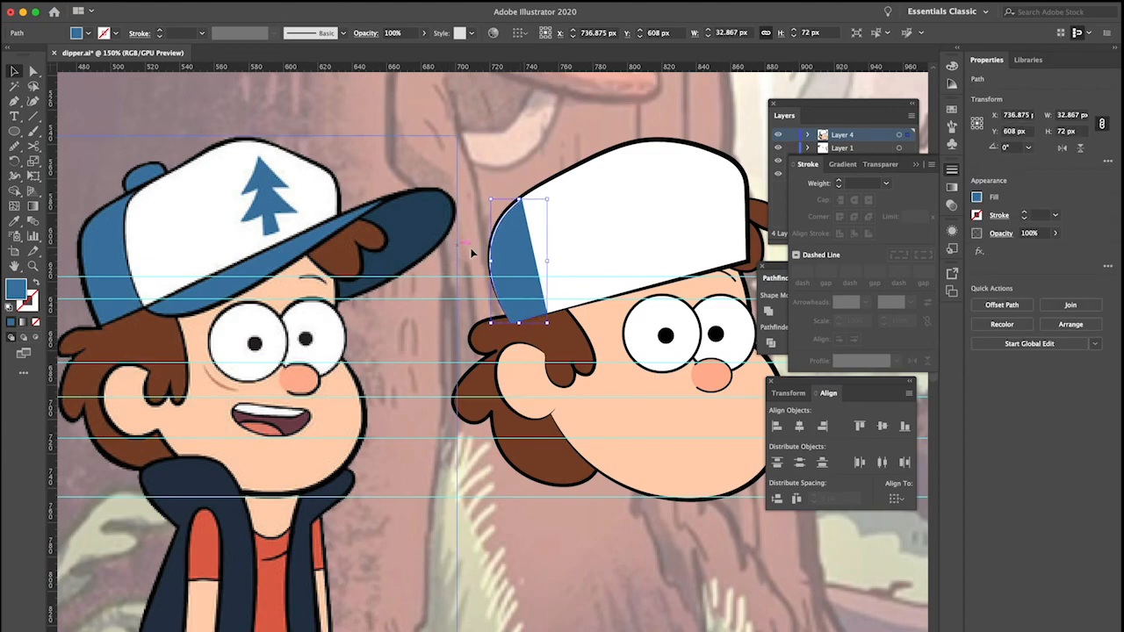
key(Left)
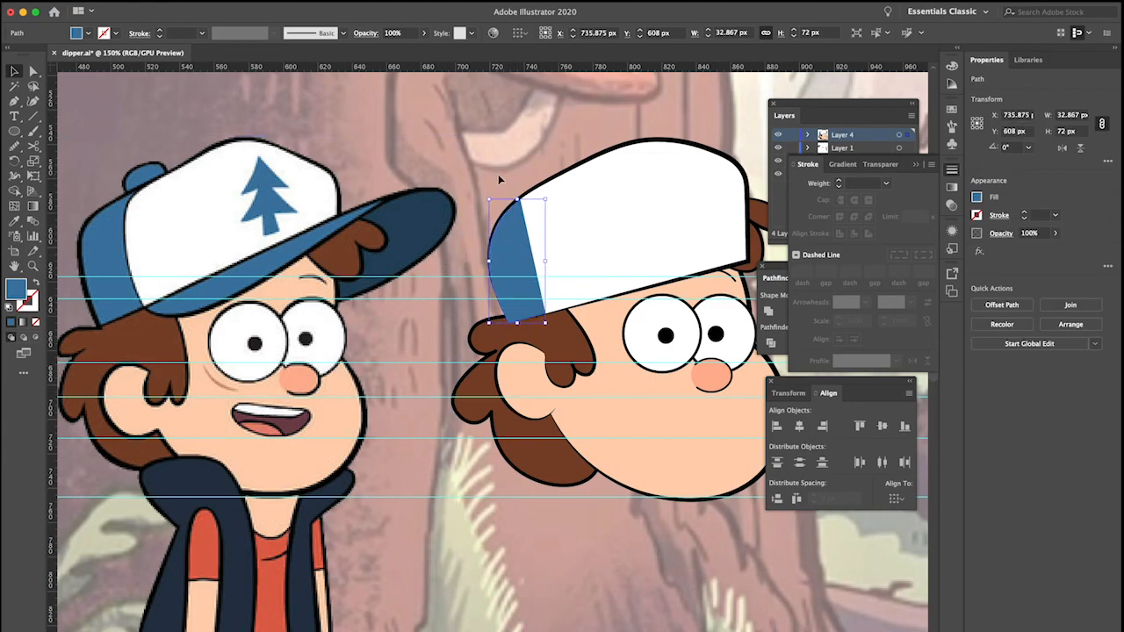
Nudge the lower-left corner anchor of the blue cap panel slightly left, towards the cap's outline
click(499, 178)
click(517, 312)
key(a)
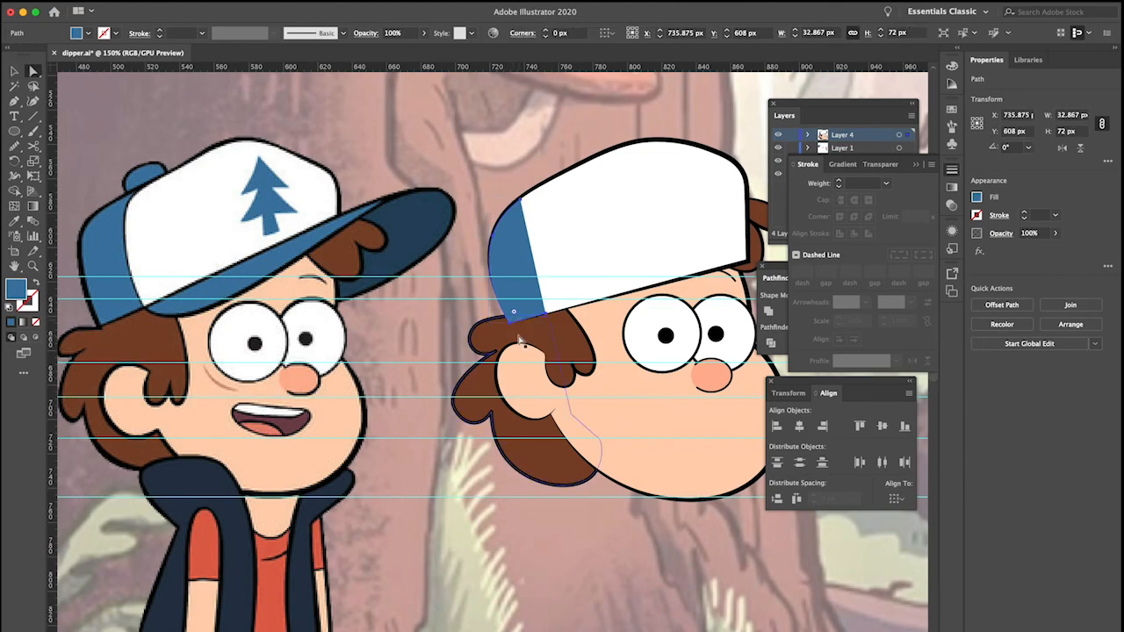
click(511, 320)
key(Left)
click(600, 514)
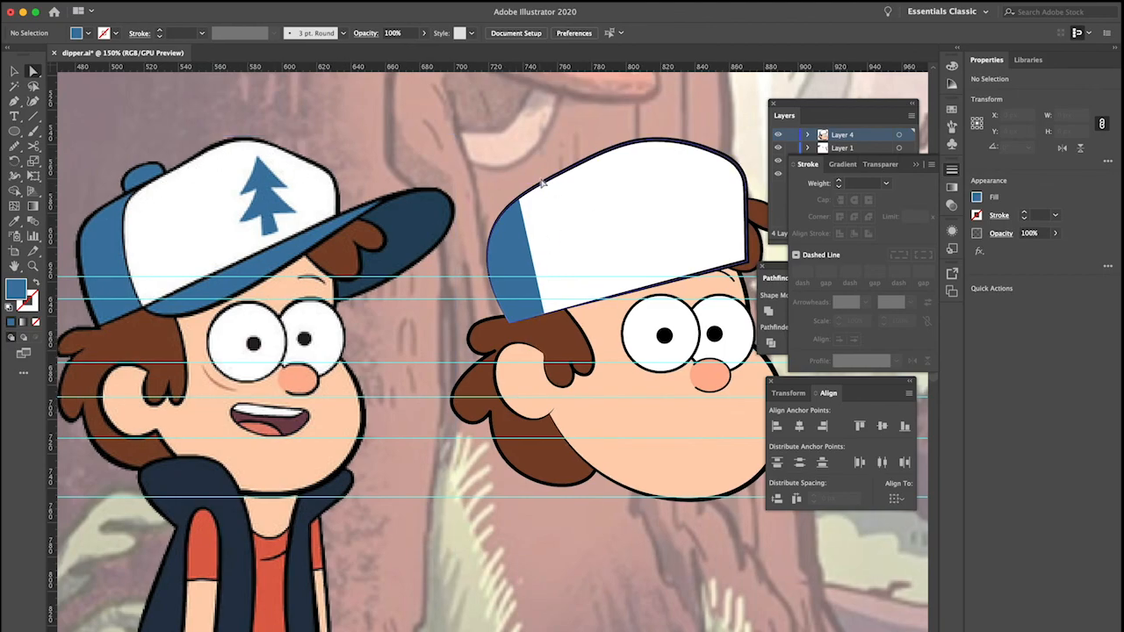
Move the blue panel's upper-right corner further along the cap's top outline with the Curvature tool
click(522, 263)
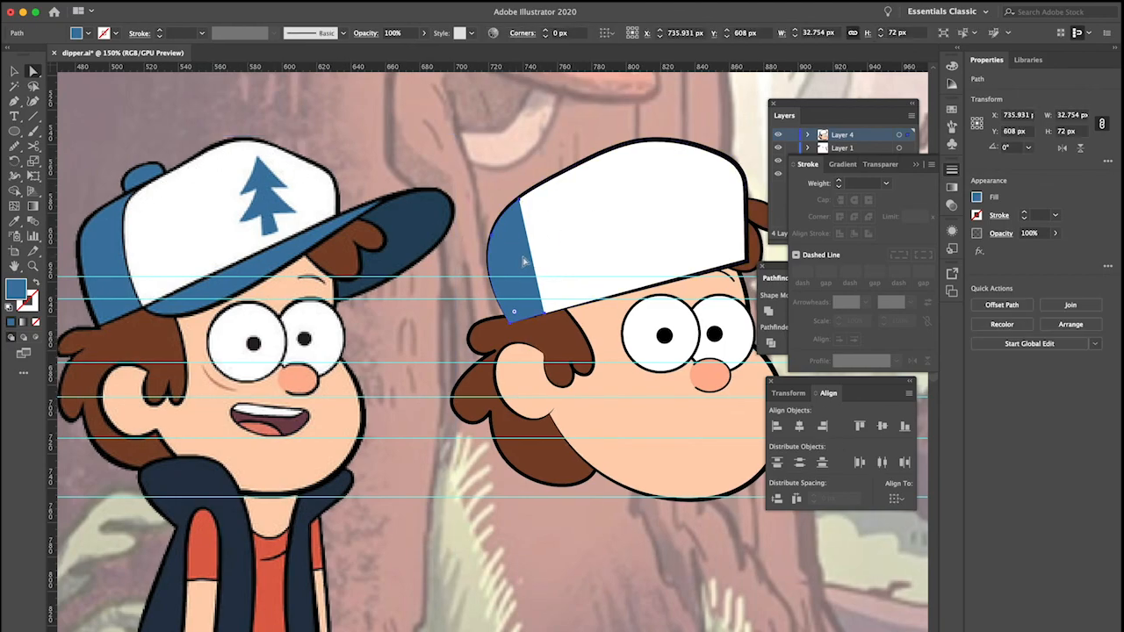
key(shift+grave)
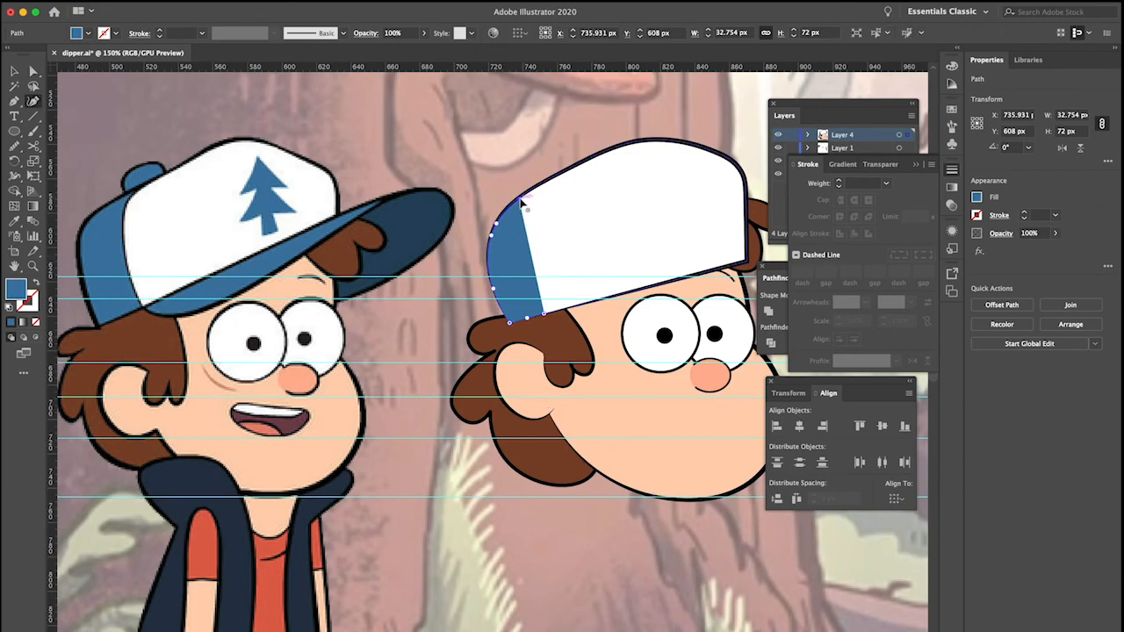
drag(529, 193, 529, 191)
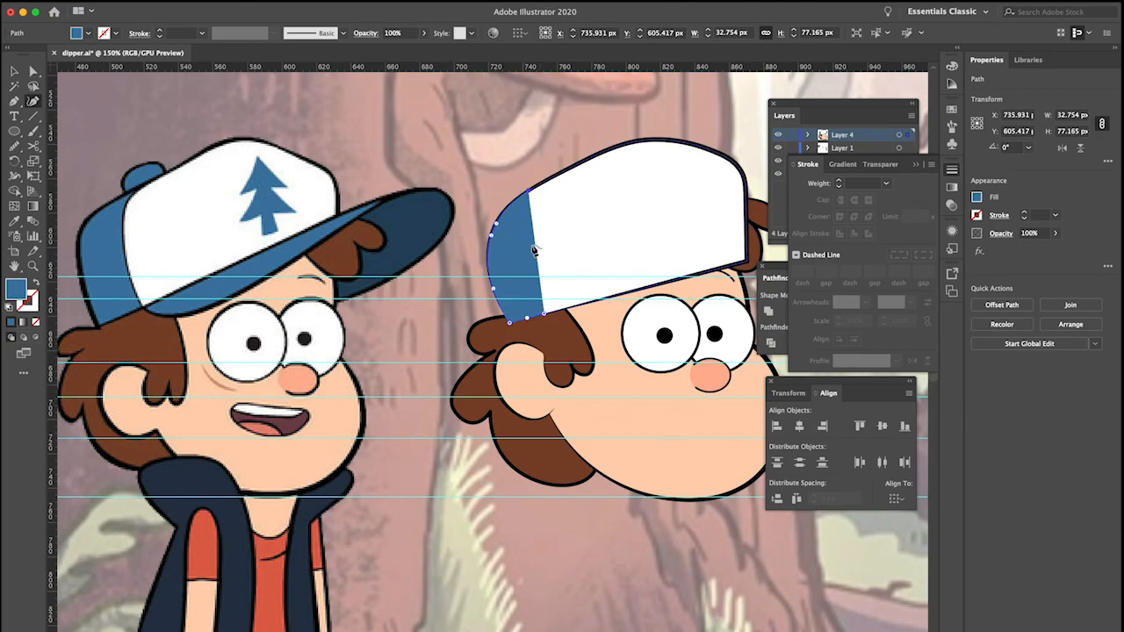
drag(536, 253, 520, 252)
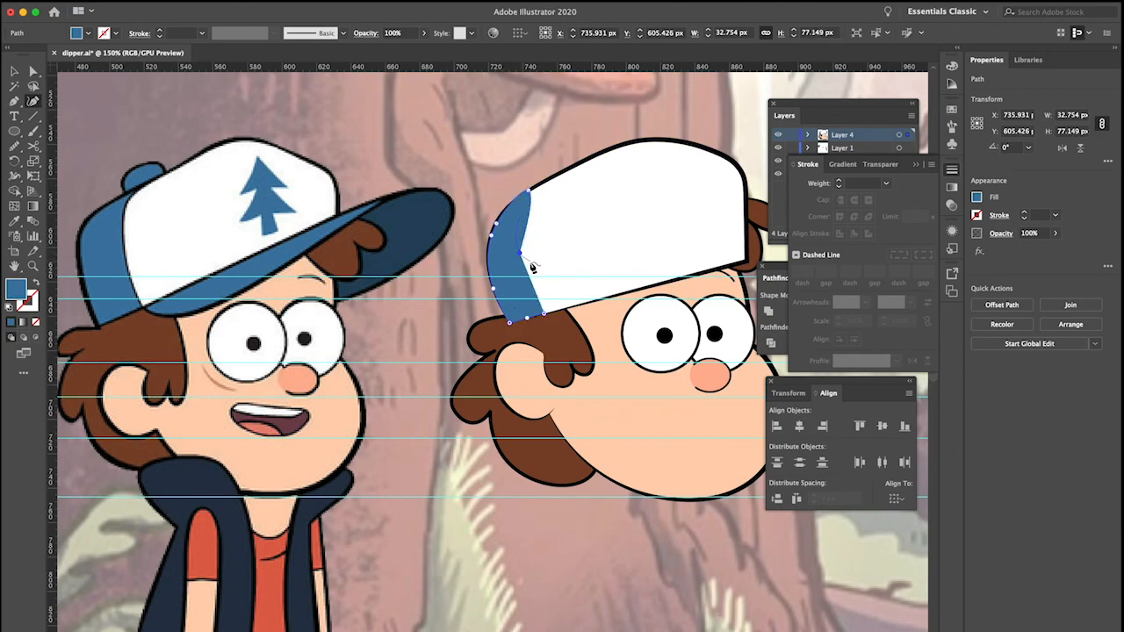
key(super+a)
click(527, 266)
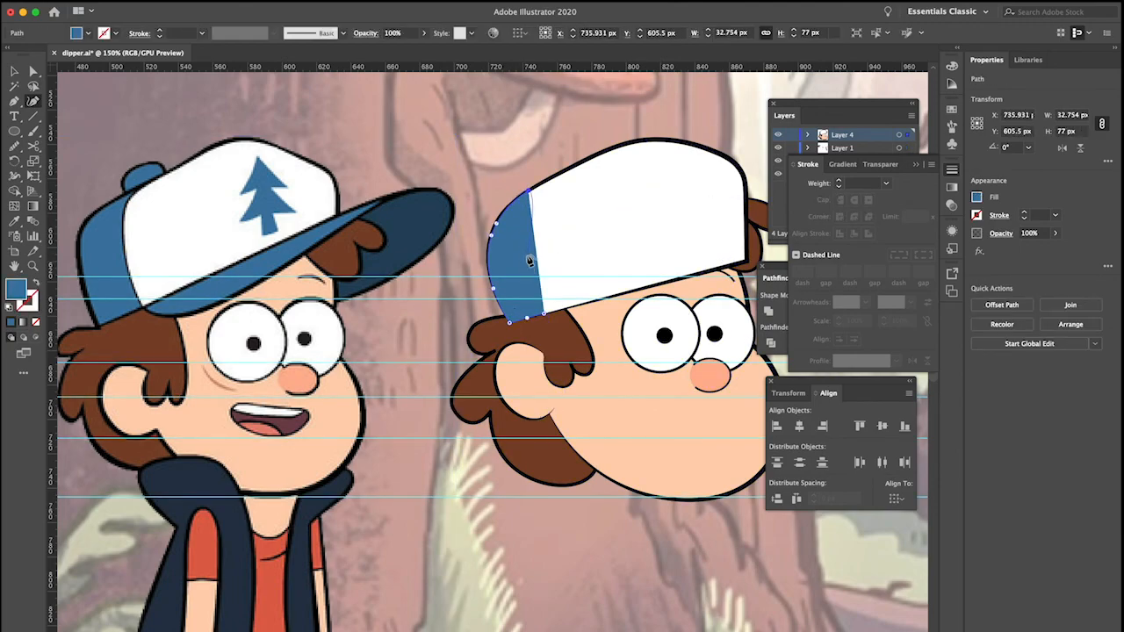
Reset the two end anchors of the blue panel's right edge and bend that edge inward into a gentle curve
key(p)
click(528, 191)
click(545, 314)
key(shift+grave)
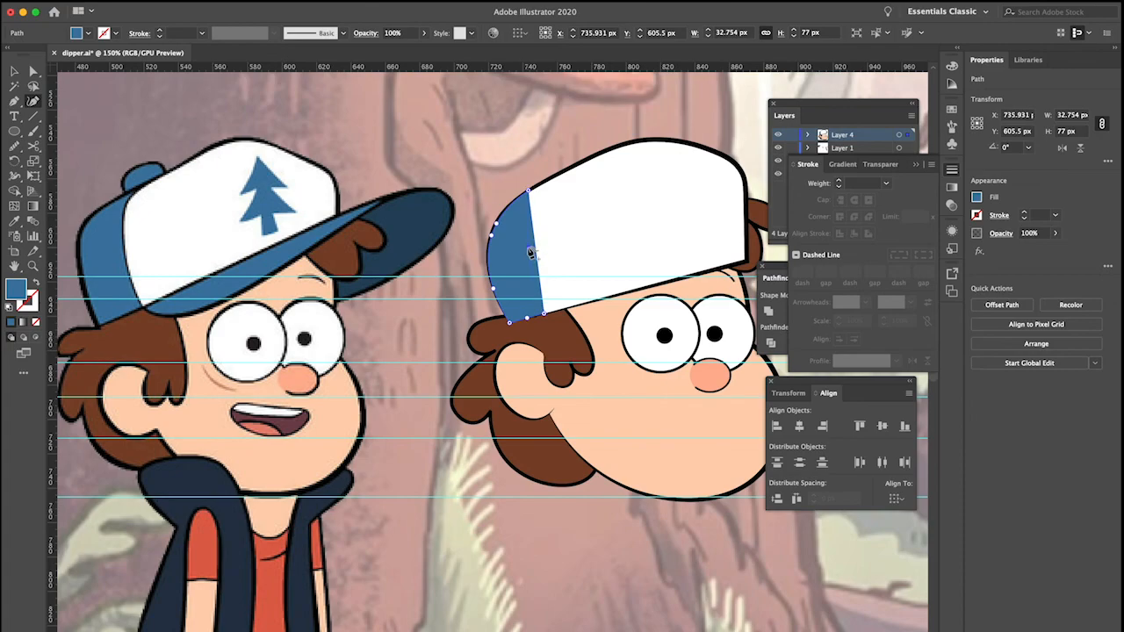
drag(535, 251, 529, 251)
key(v)
click(519, 167)
click(526, 221)
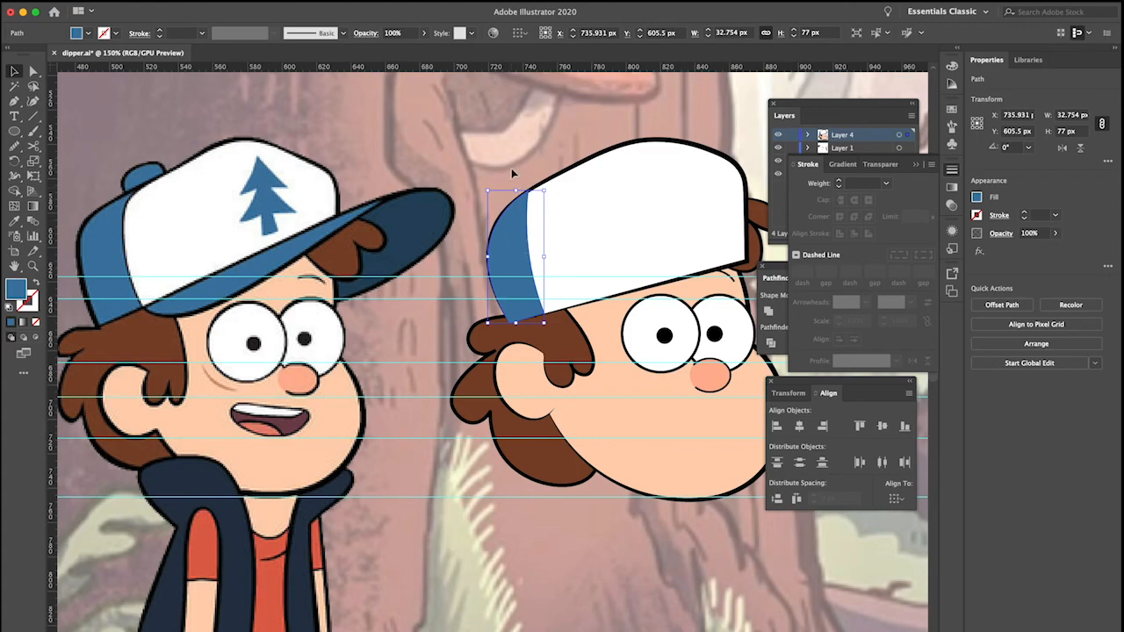
Widen the blue panel to about 36.6 px and tilt it slightly to an angle of 358.5°
drag(544, 256, 552, 253)
key(Left)
click(514, 180)
click(516, 238)
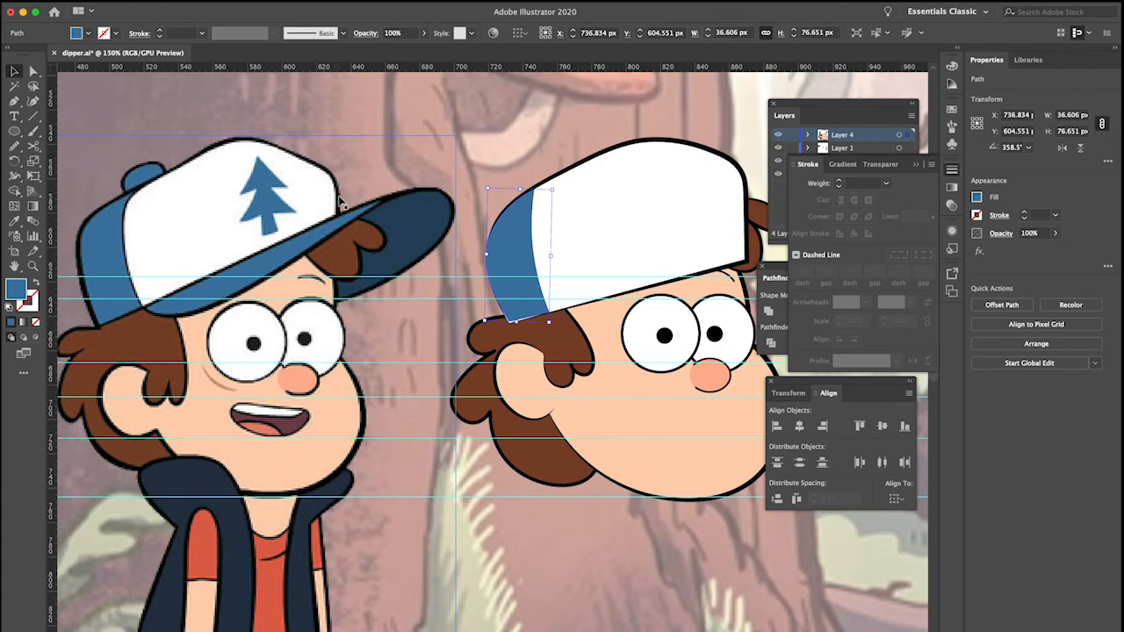
click(522, 157)
click(514, 261)
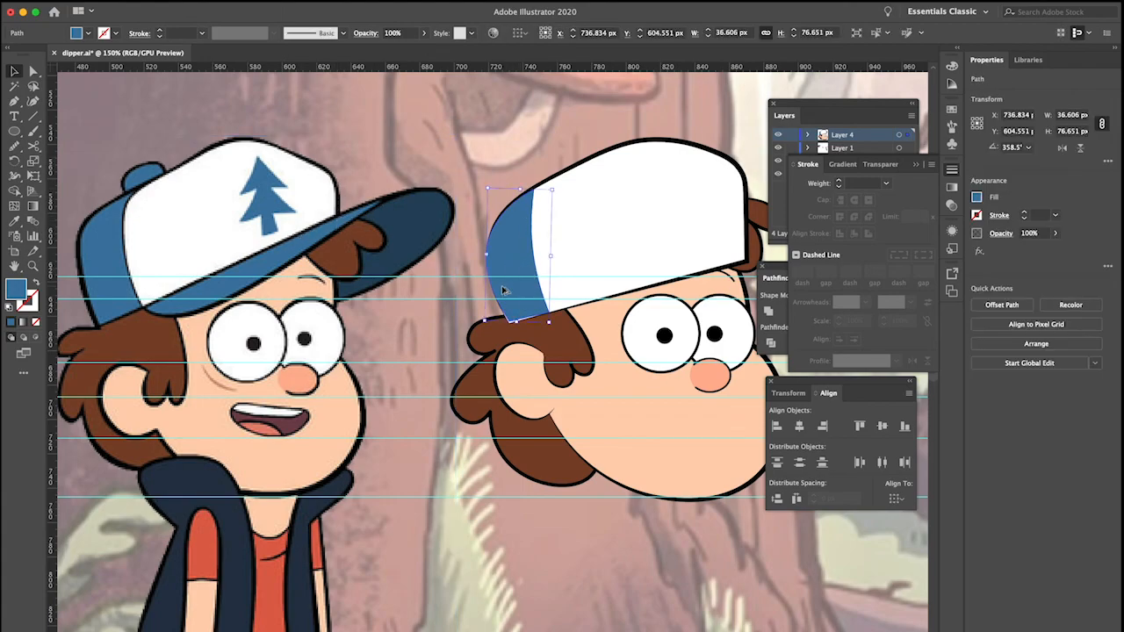
Move the blue panel's lower-left tip anchor down to cover the white gap at the cap's corner
scroll(514, 263, down, 3)
scroll(512, 277, up, 3)
scroll(512, 278, right, 2)
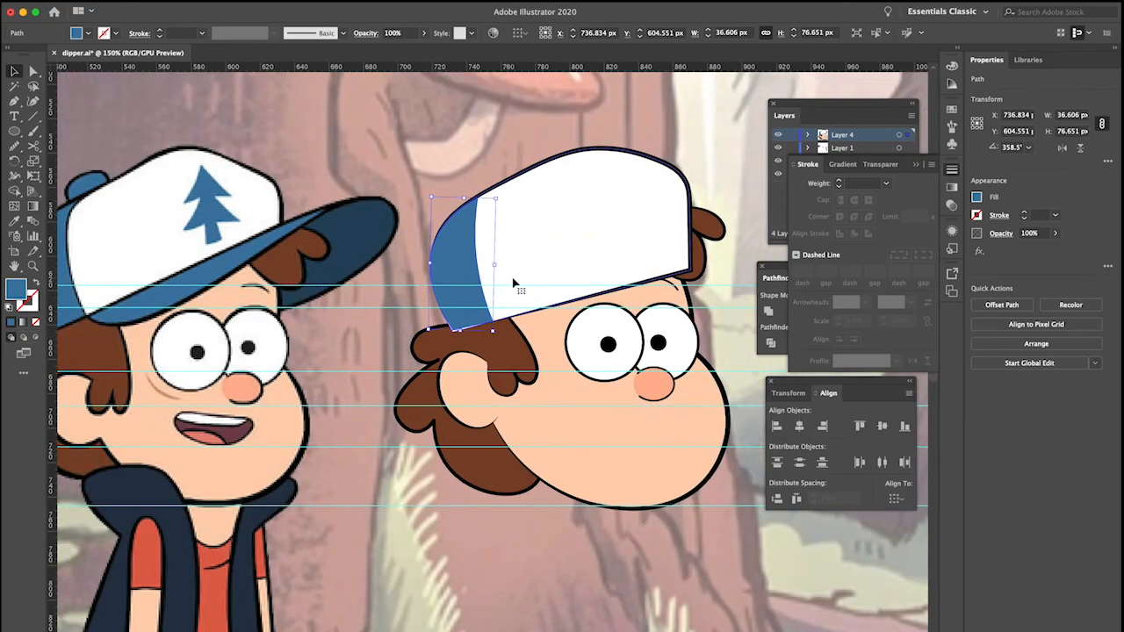
scroll(501, 300, up, 1)
scroll(433, 346, up, 2)
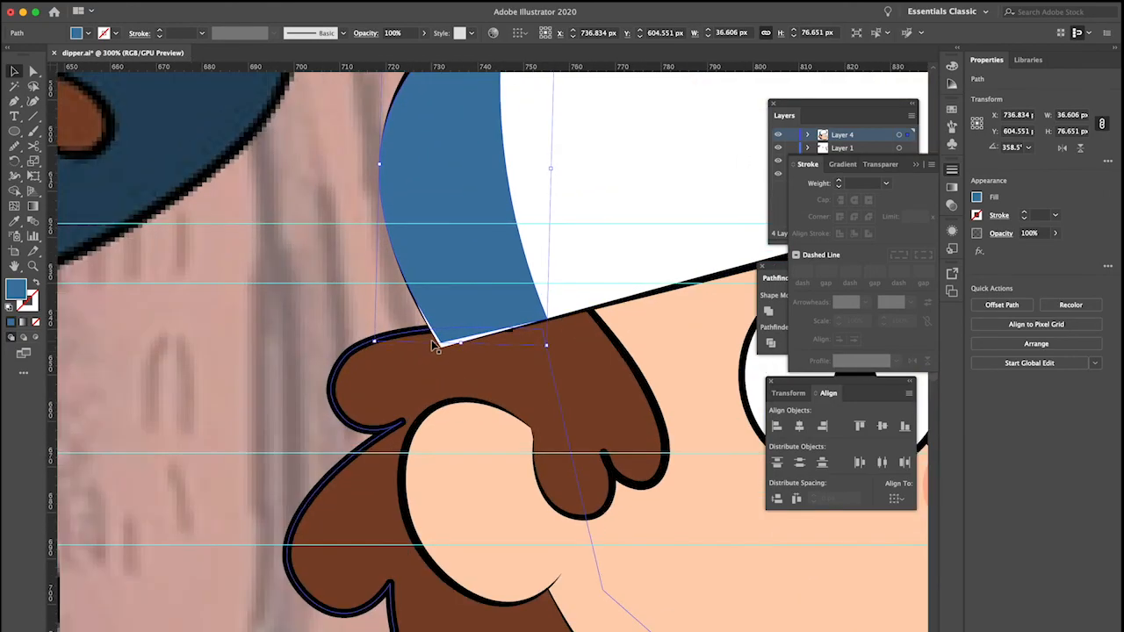
key(a)
drag(442, 343, 443, 349)
key(v)
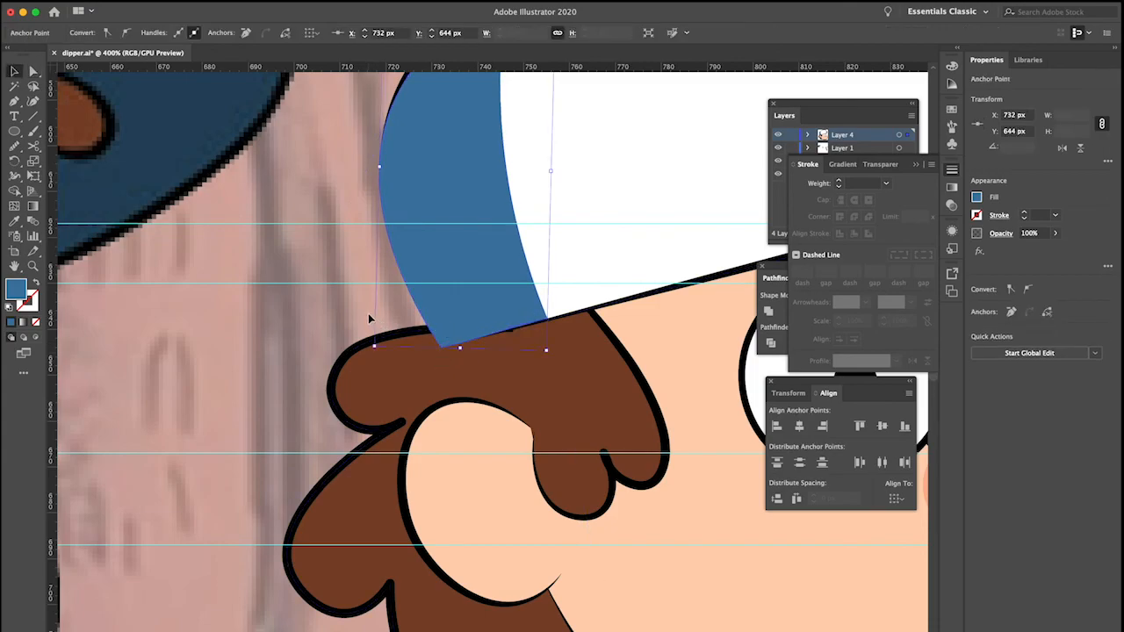
click(390, 295)
scroll(390, 295, down, 3)
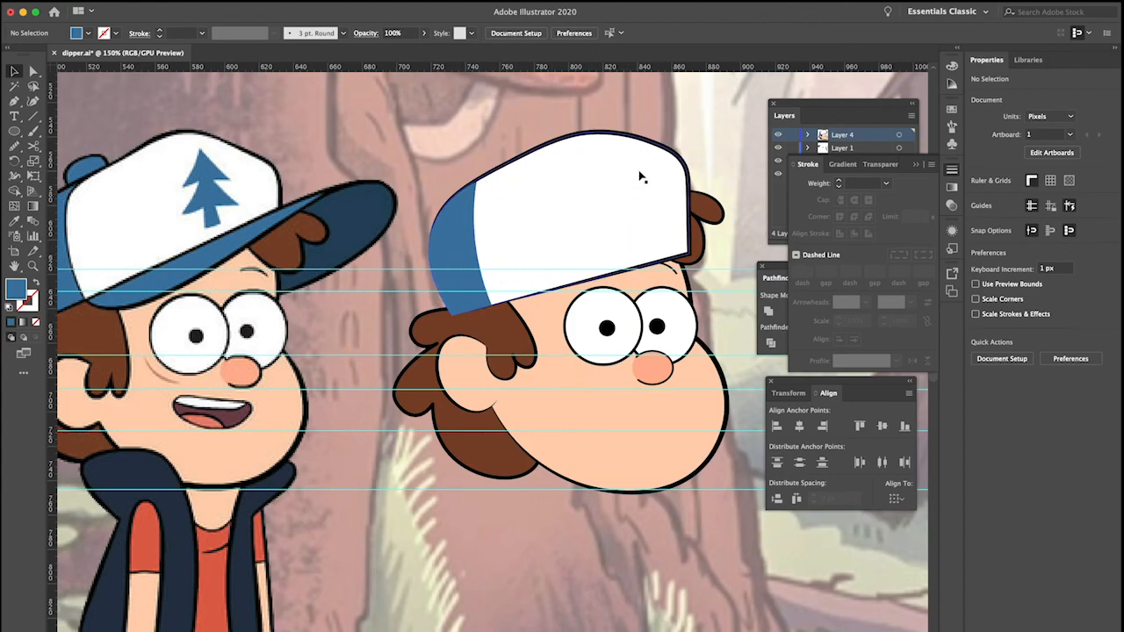
Duplicate the white cap shape and set the copy's fill to none, leaving only its outline
click(628, 141)
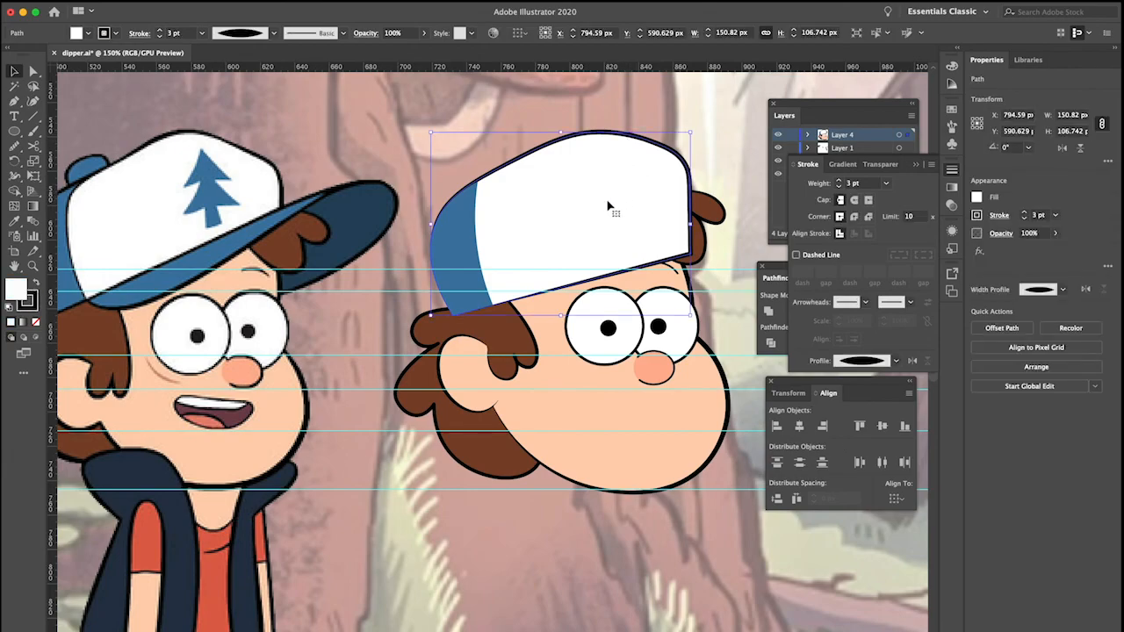
key(ctrl+c)
key(ctrl+v)
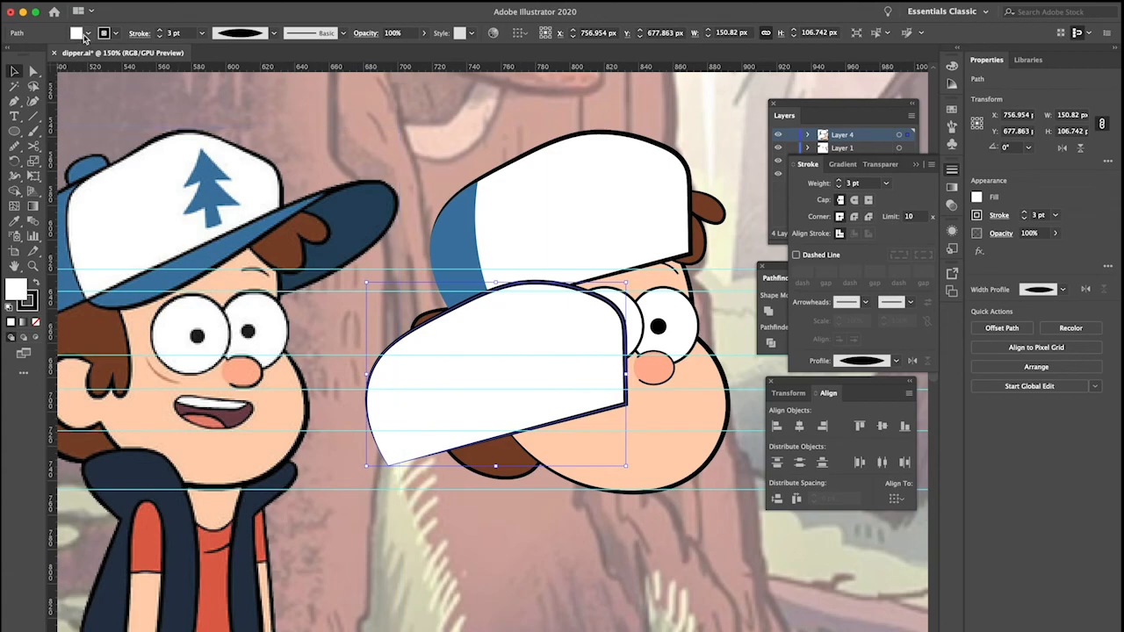
click(85, 36)
click(10, 57)
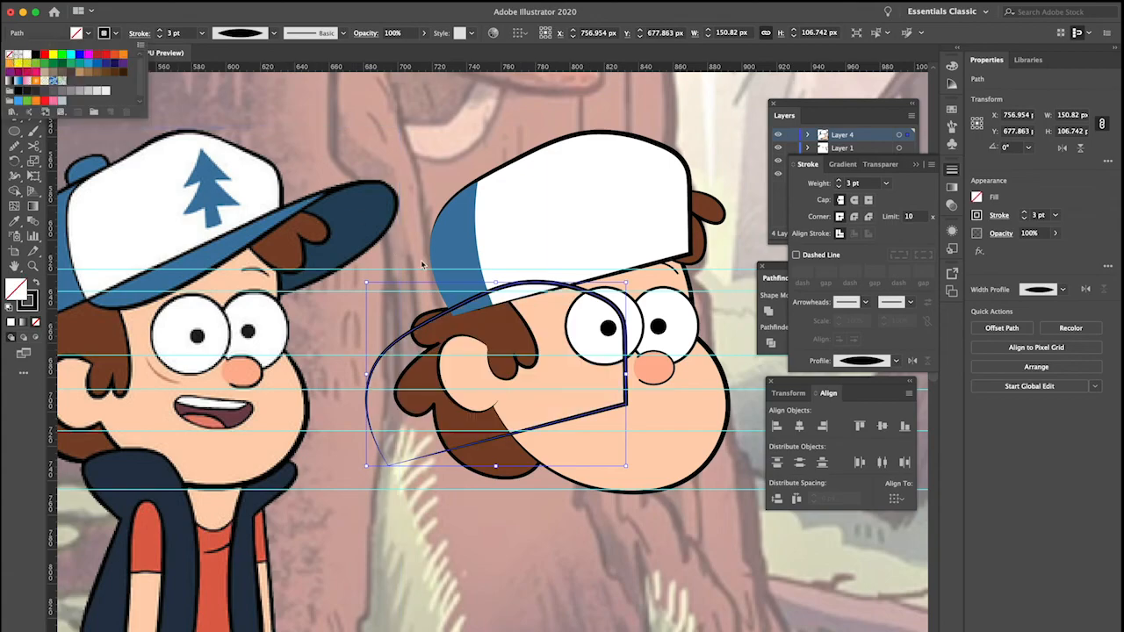
Remove the stroke from the original white cap shape
click(584, 218)
click(673, 131)
click(632, 195)
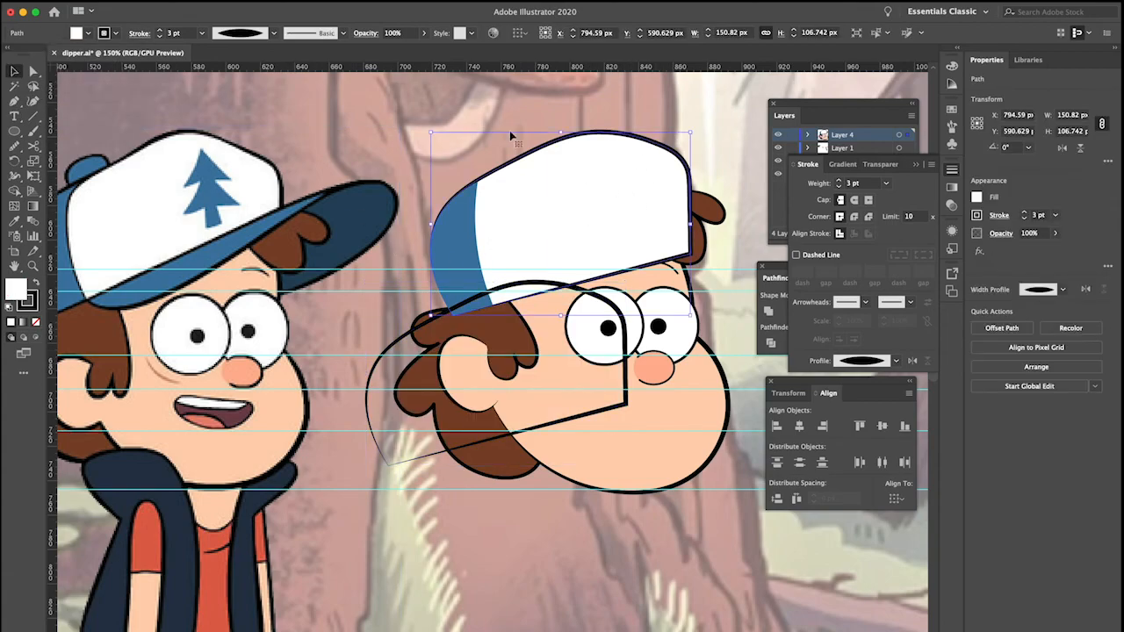
click(117, 37)
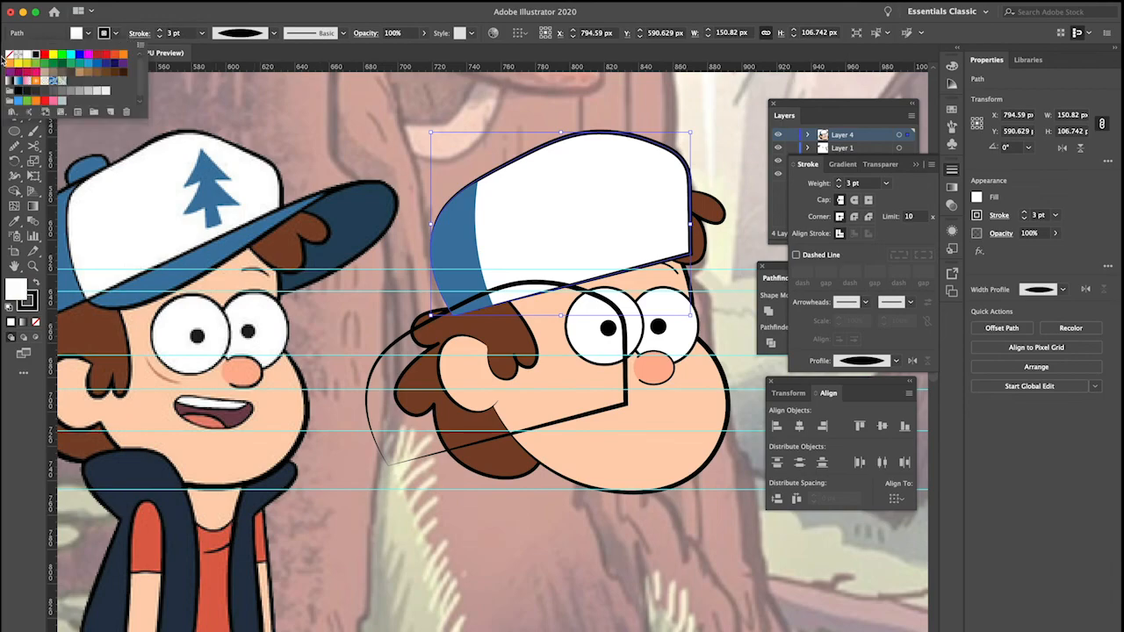
click(9, 55)
Place the unfilled outline copy exactly over the original cap, in front of the blue panel
click(625, 404)
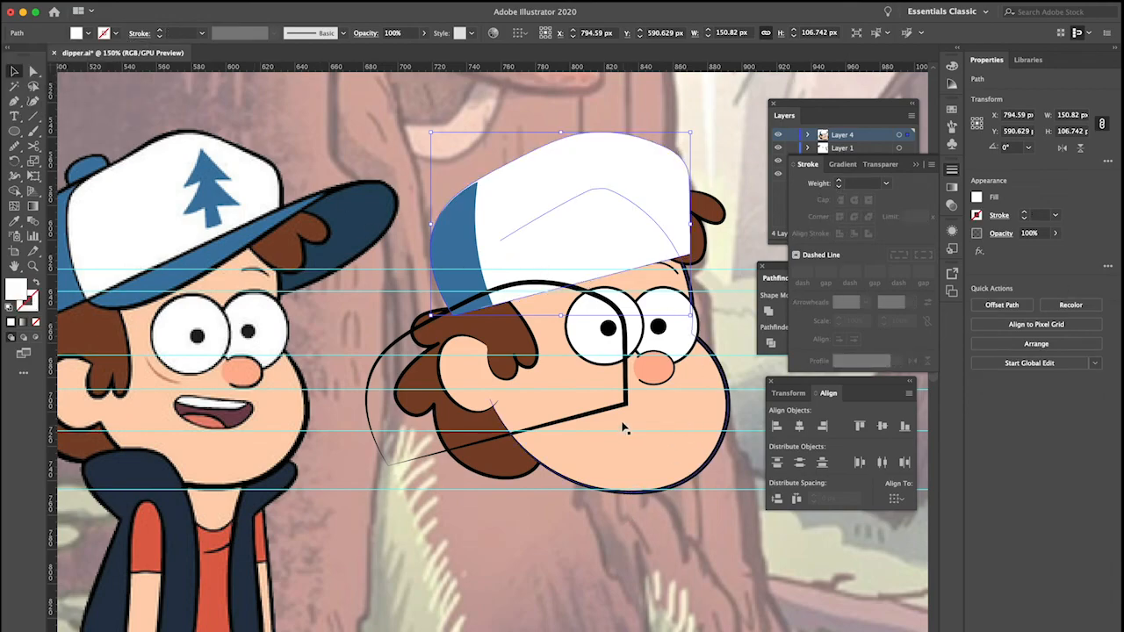
mouse_move(627, 388)
mouse_down()
mouse_move(652, 325)
mouse_move(702, 268)
mouse_move(680, 263)
mouse_up()
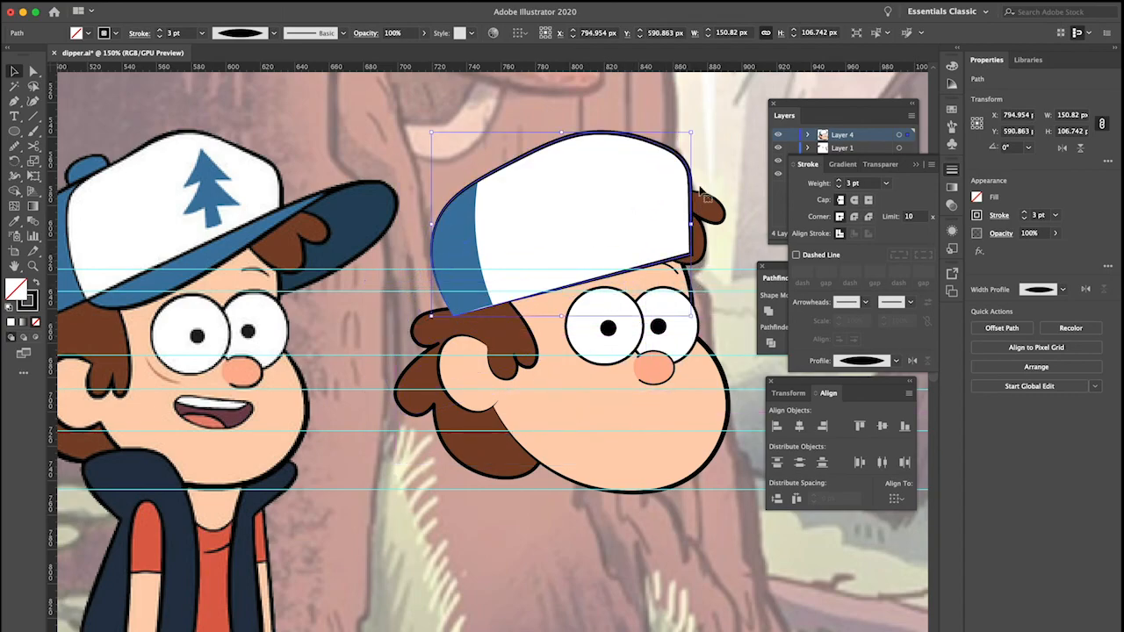
click(715, 151)
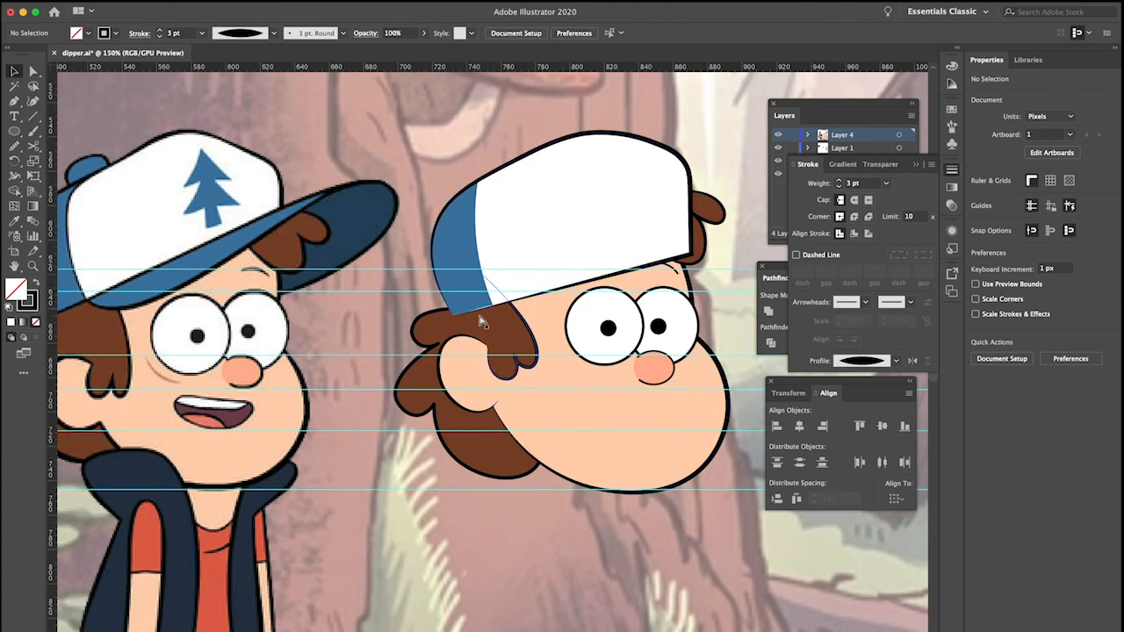
Shift the blue panel's lower-right corner anchor right so its bottom edge follows the cap's lower outline
scroll(480, 309, up, 5)
click(492, 298)
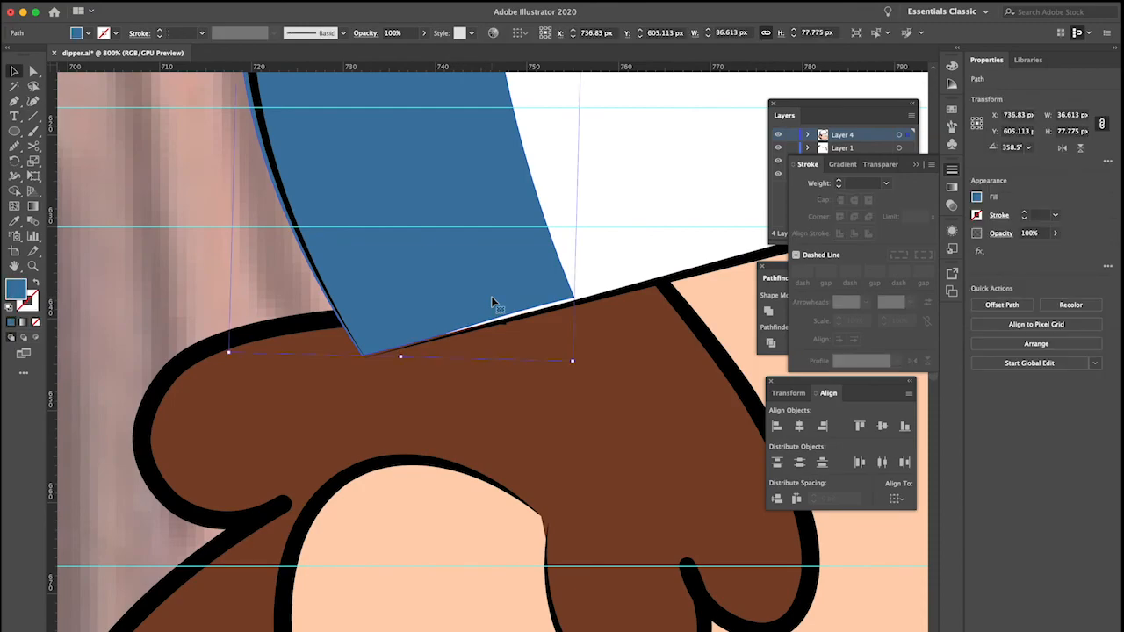
key(a)
click(574, 299)
key(Down)
key(Right)
key(Right)
key(Up)
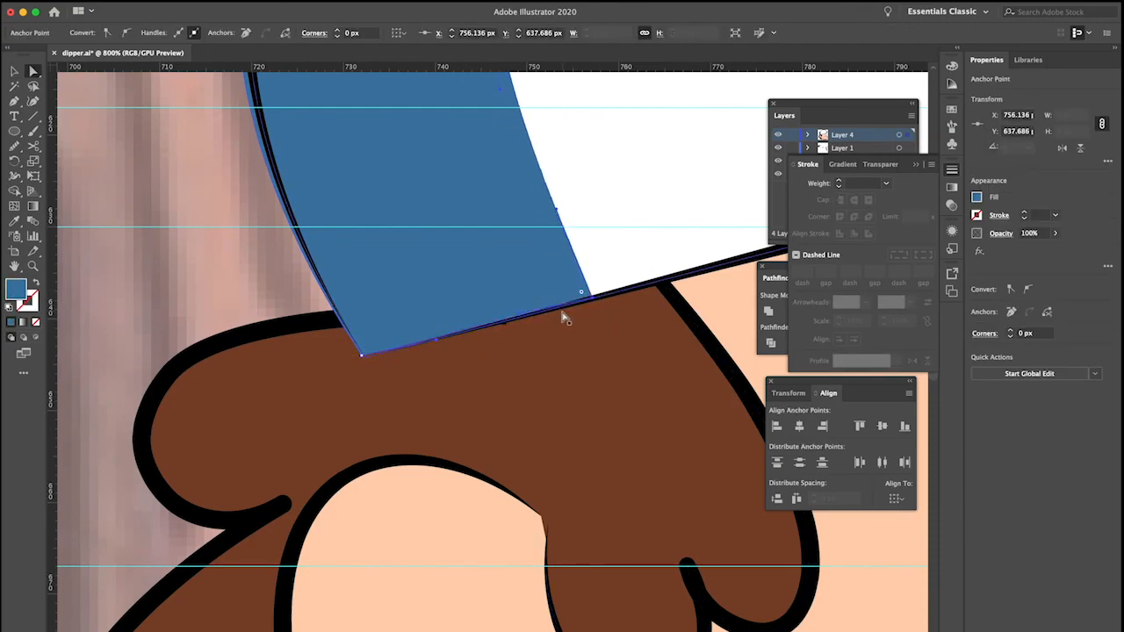
click(307, 289)
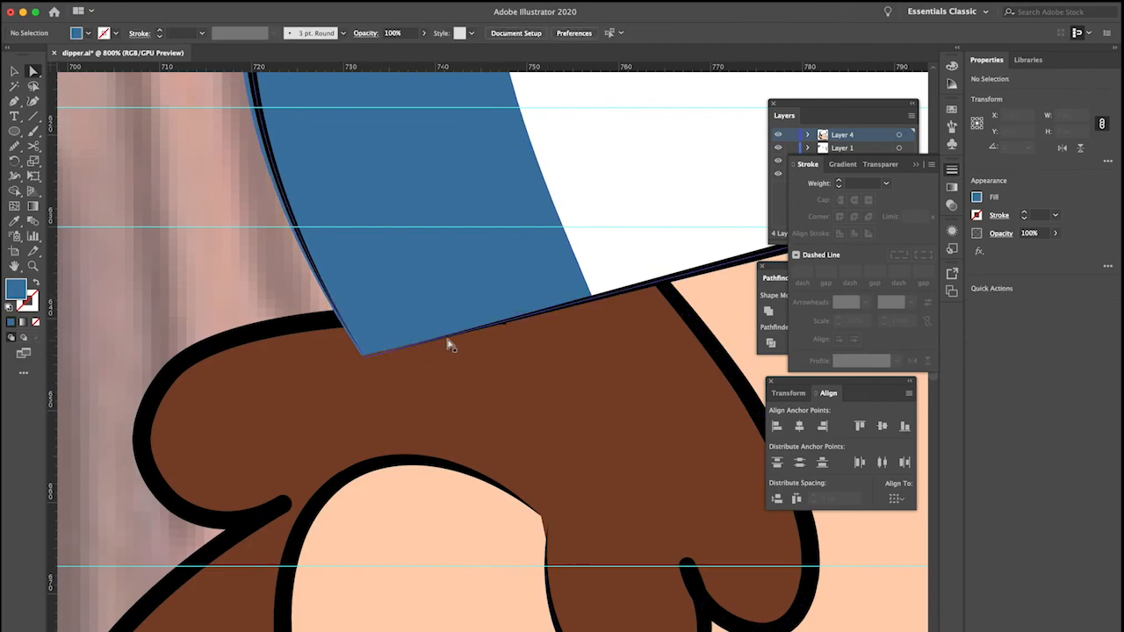
Draw a straight Pen line along the seam between the blue and white panels, copying the outline's 3 pt black stroke without fill
scroll(448, 345, down, 6)
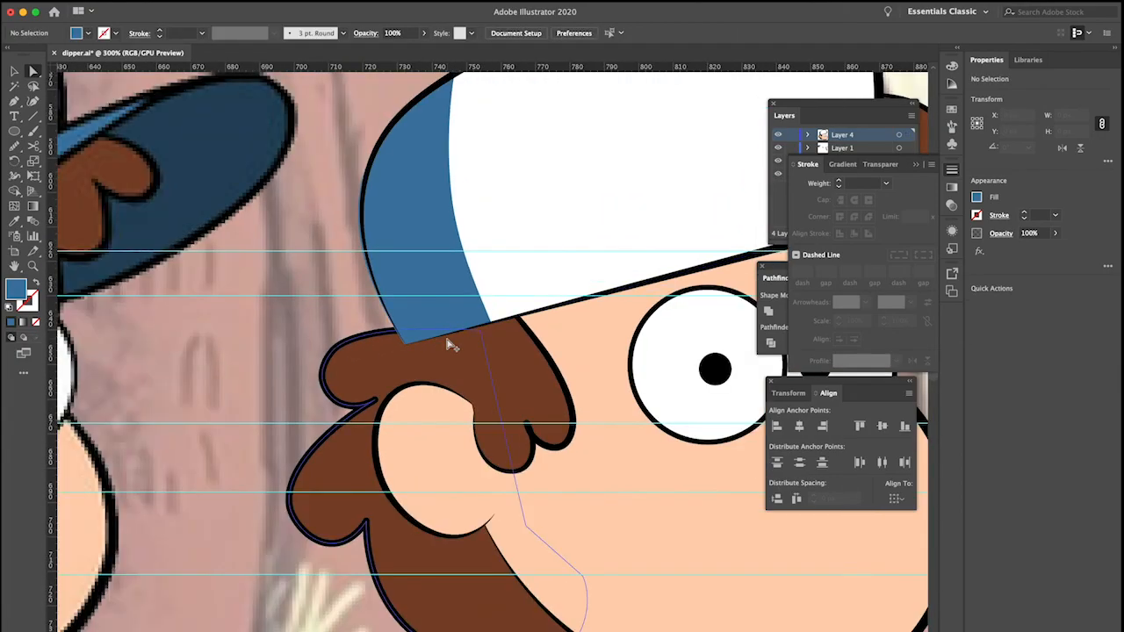
scroll(587, 347, up, 6)
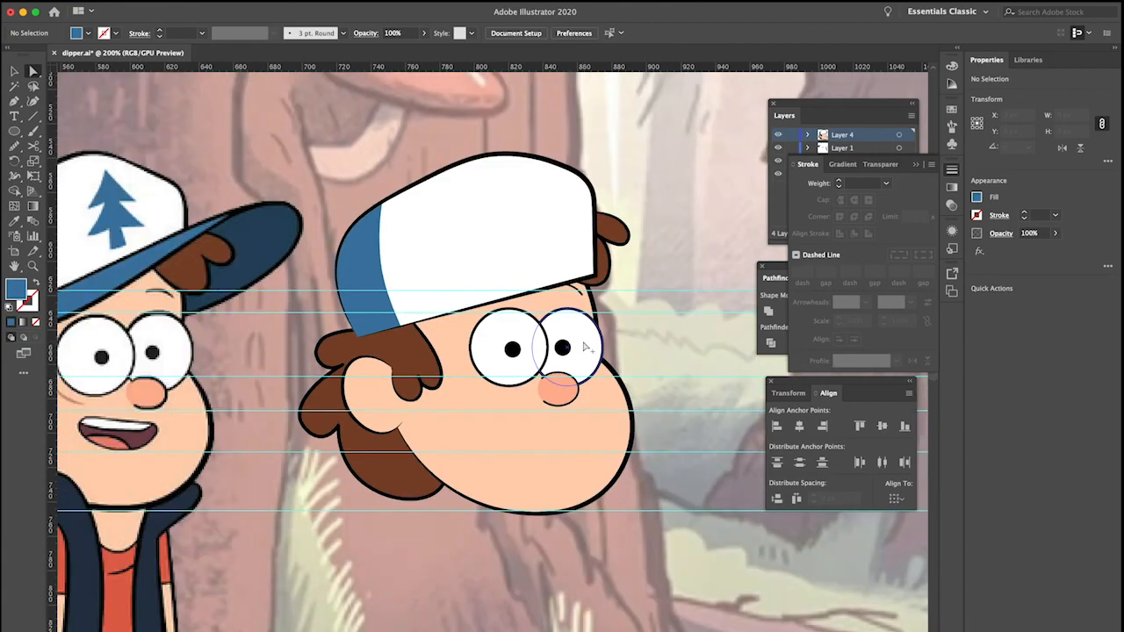
scroll(587, 347, left, 5)
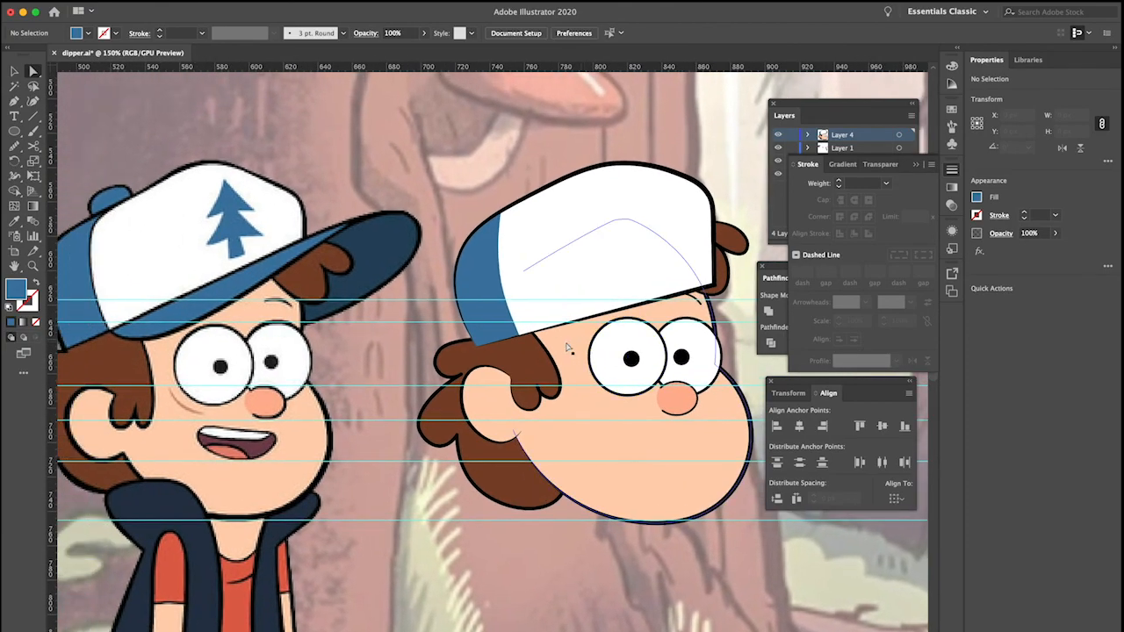
key(p)
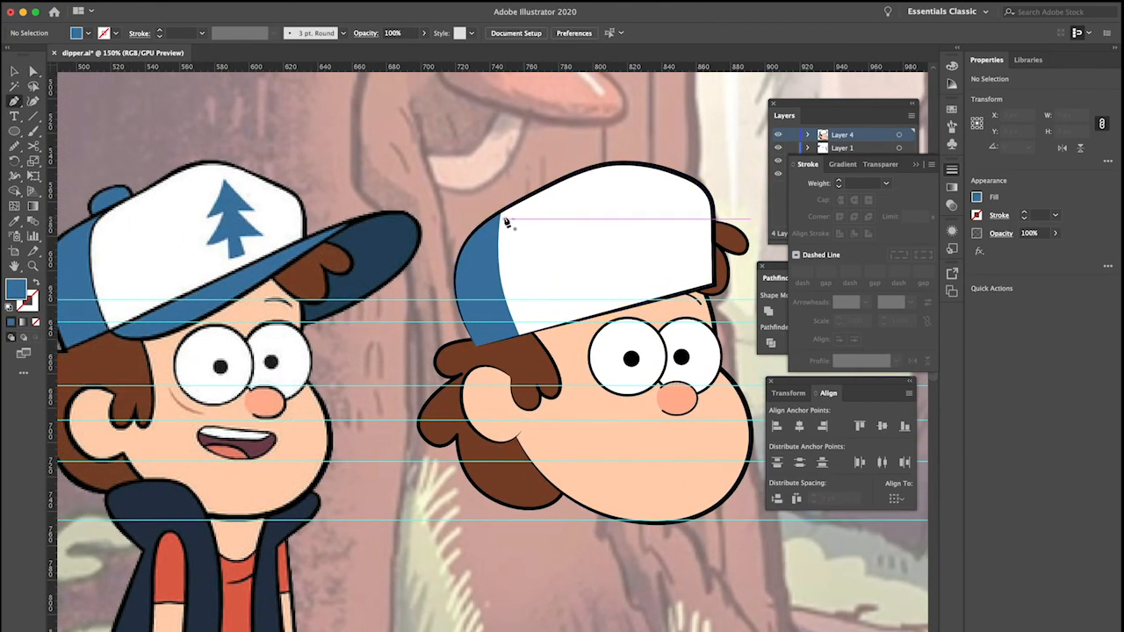
click(501, 213)
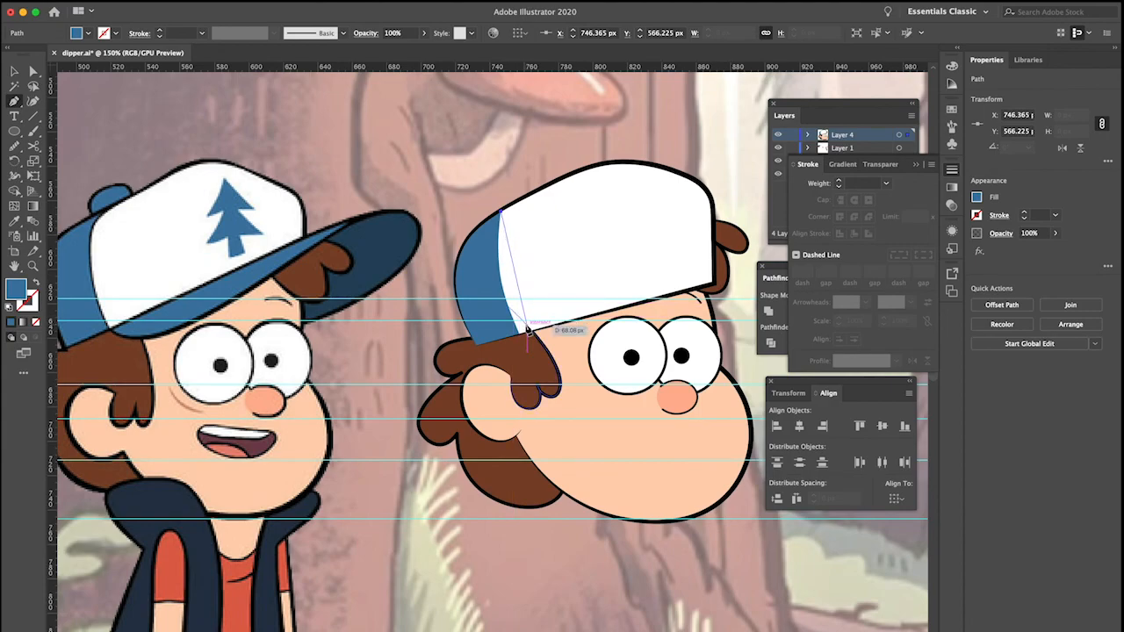
click(521, 328)
key(i)
click(513, 259)
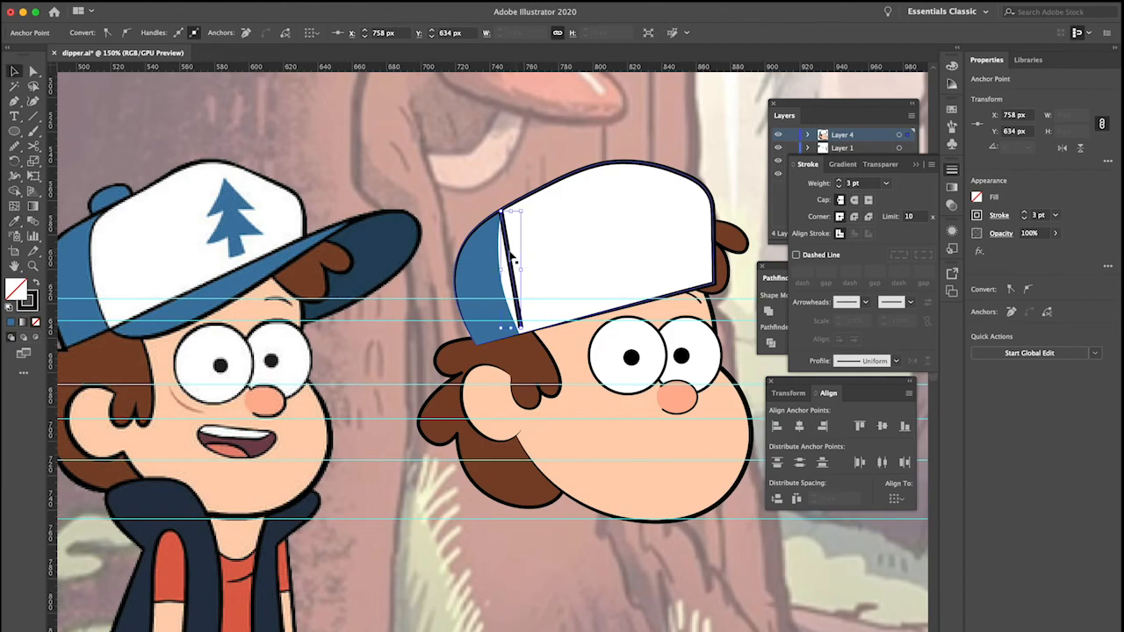
Apply the width profile that tapers at both ends to the seam line
key(v)
click(236, 39)
click(242, 74)
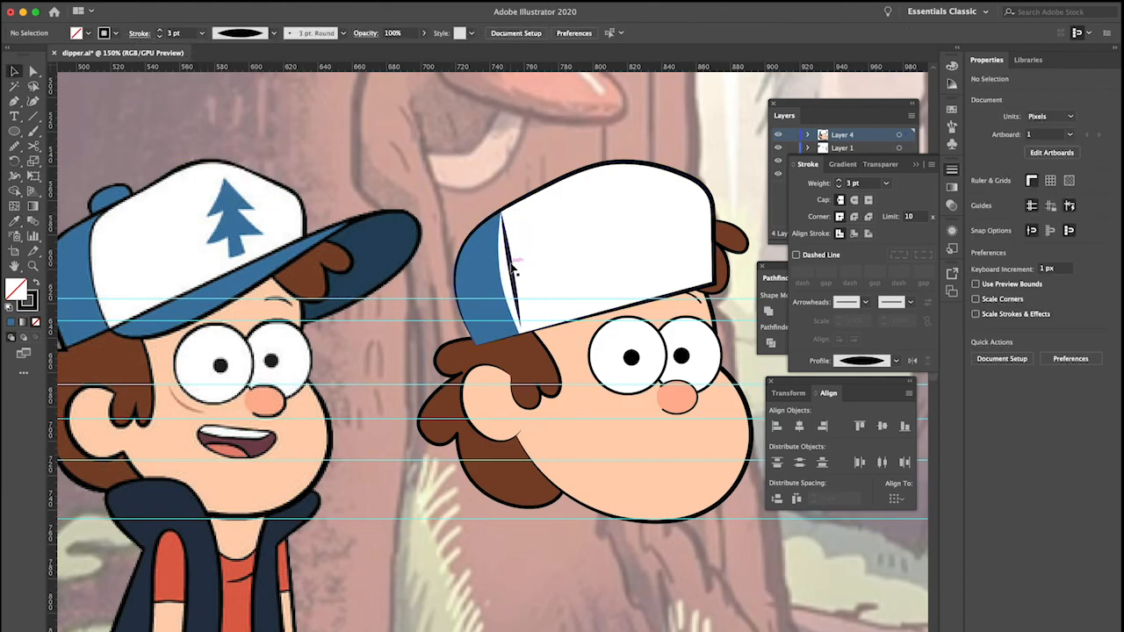
Curve the seam line along the blue panel's edge with the Curvature tool and move its lower endpoint to the cap's lower edge
key(shift+w)
drag(512, 276, 504, 276)
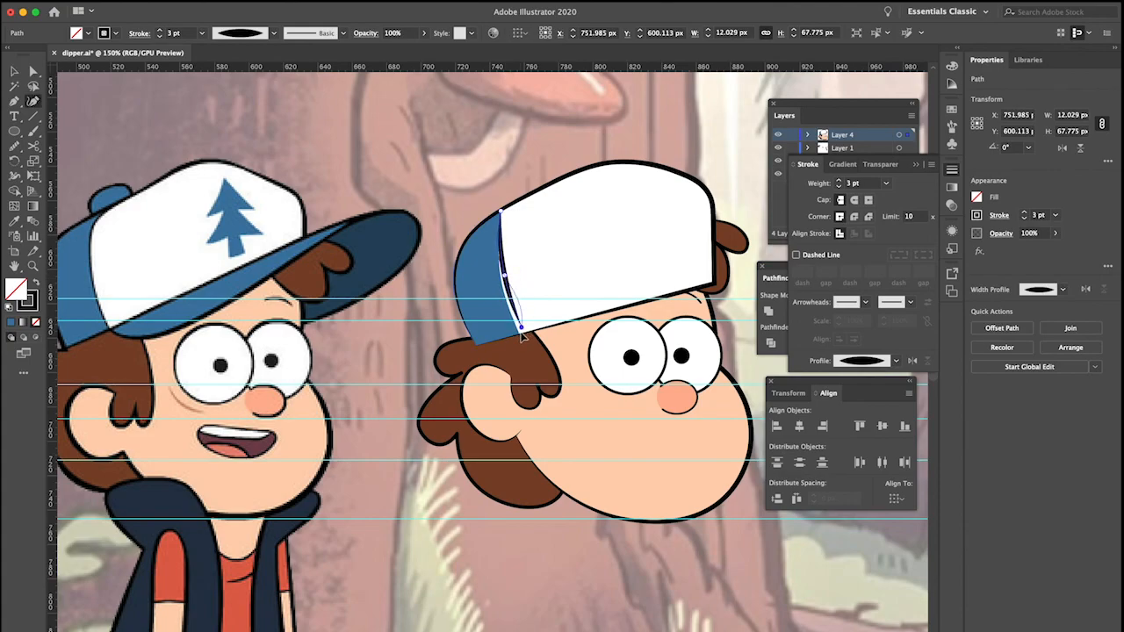
key(super+=)
key(super+=)
drag(522, 327, 516, 340)
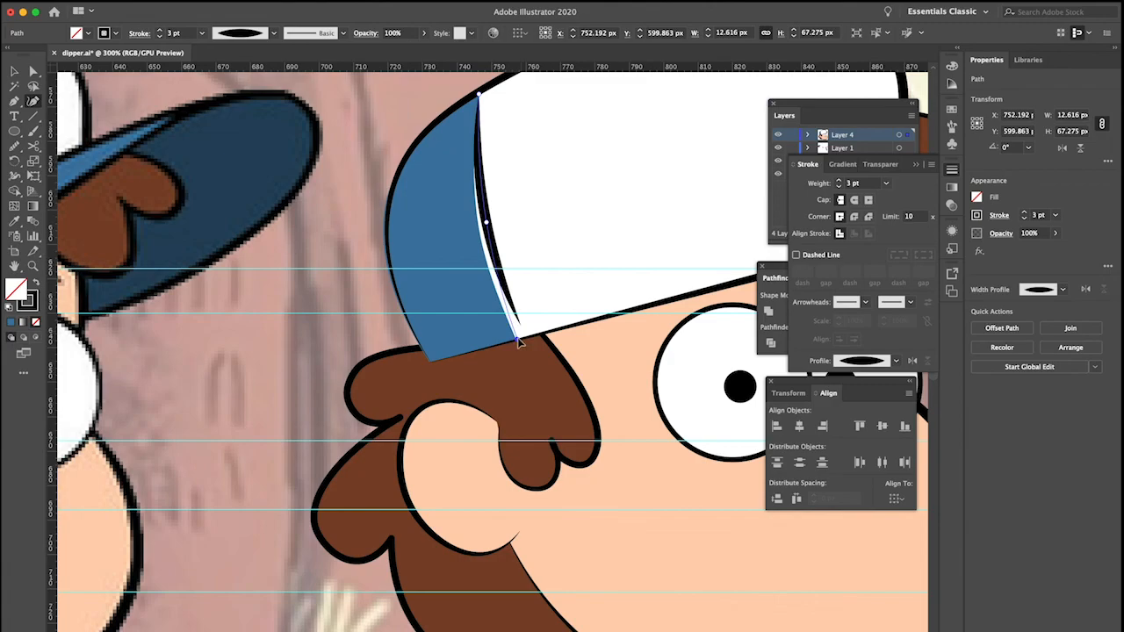
drag(481, 234, 479, 235)
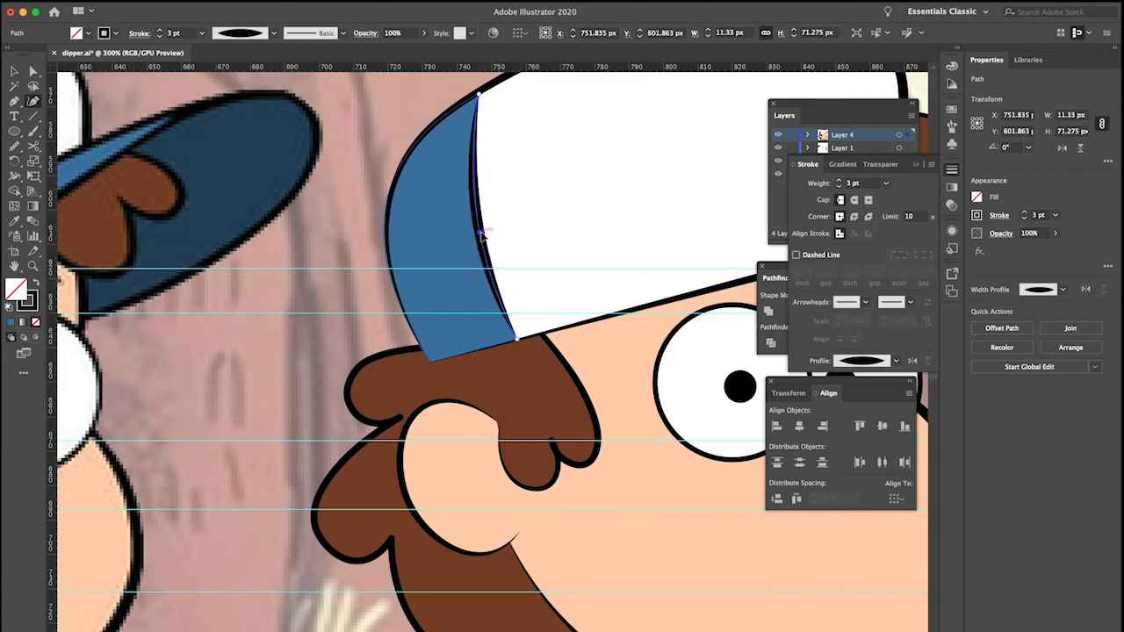
key(v)
scroll(504, 254, up, 1)
scroll(505, 254, right, 1)
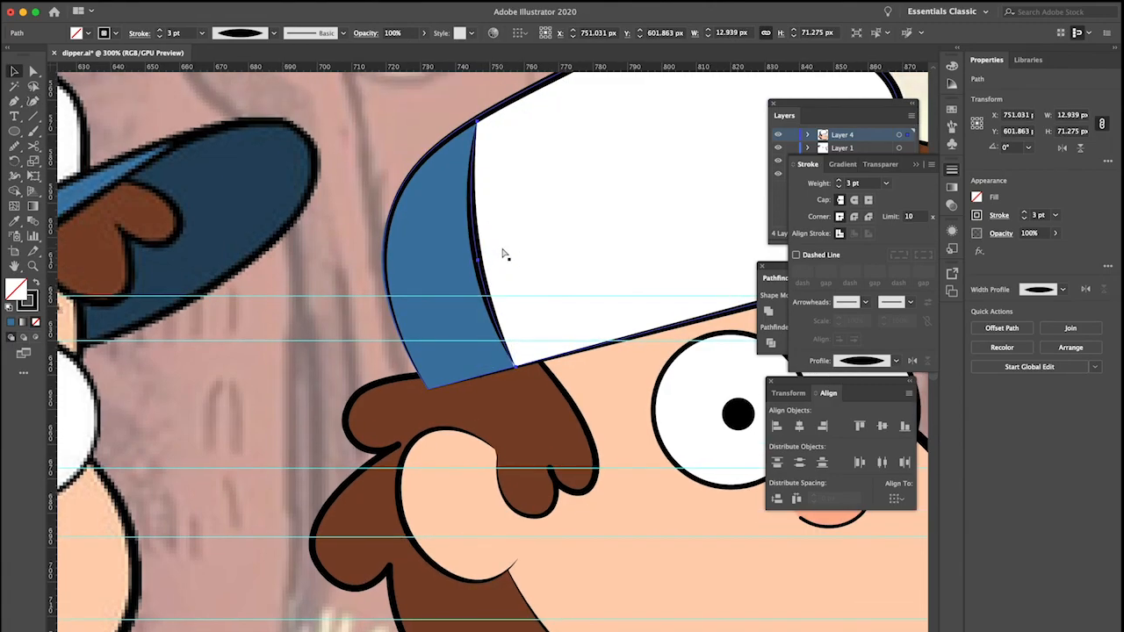
click(382, 136)
Select the cap's white panel, blue panel, outline and seam line together and shift them up slightly on the head
scroll(400, 147, up, 2)
scroll(400, 147, down, 5)
scroll(401, 146, up, 2)
scroll(400, 147, up, 1)
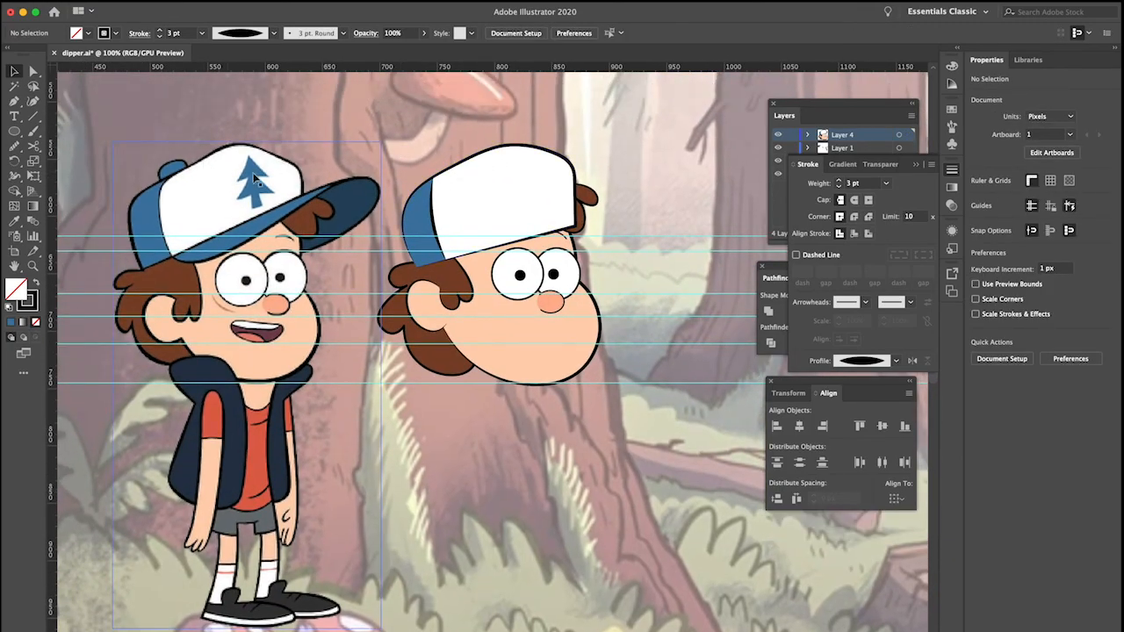
click(493, 180)
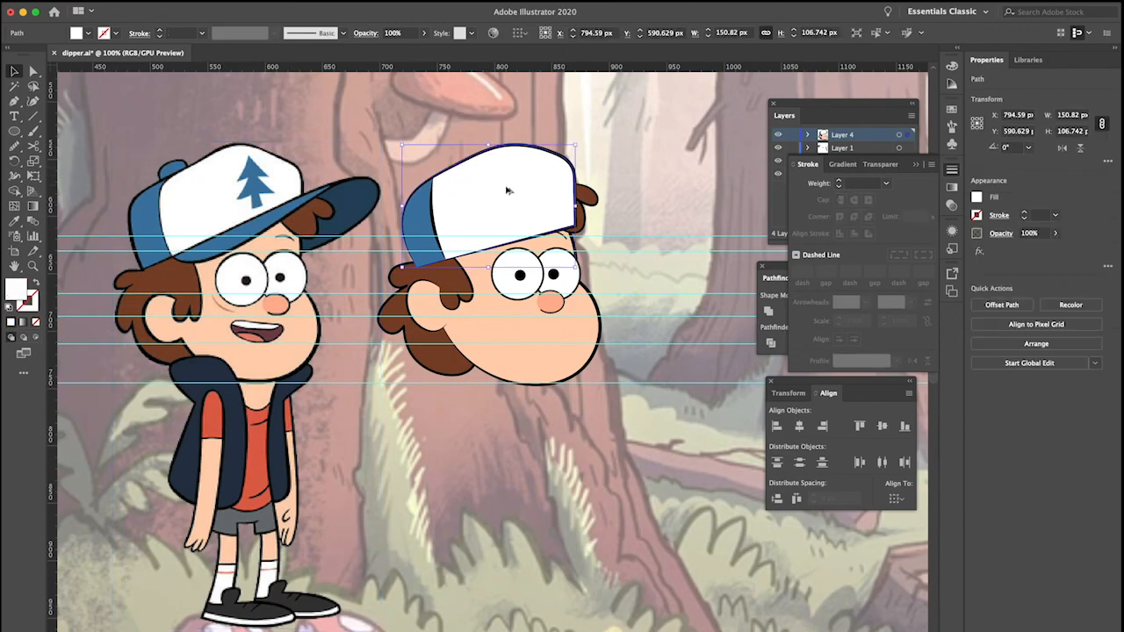
scroll(522, 190, up, 2)
scroll(522, 191, right, 3)
scroll(475, 207, left, 2)
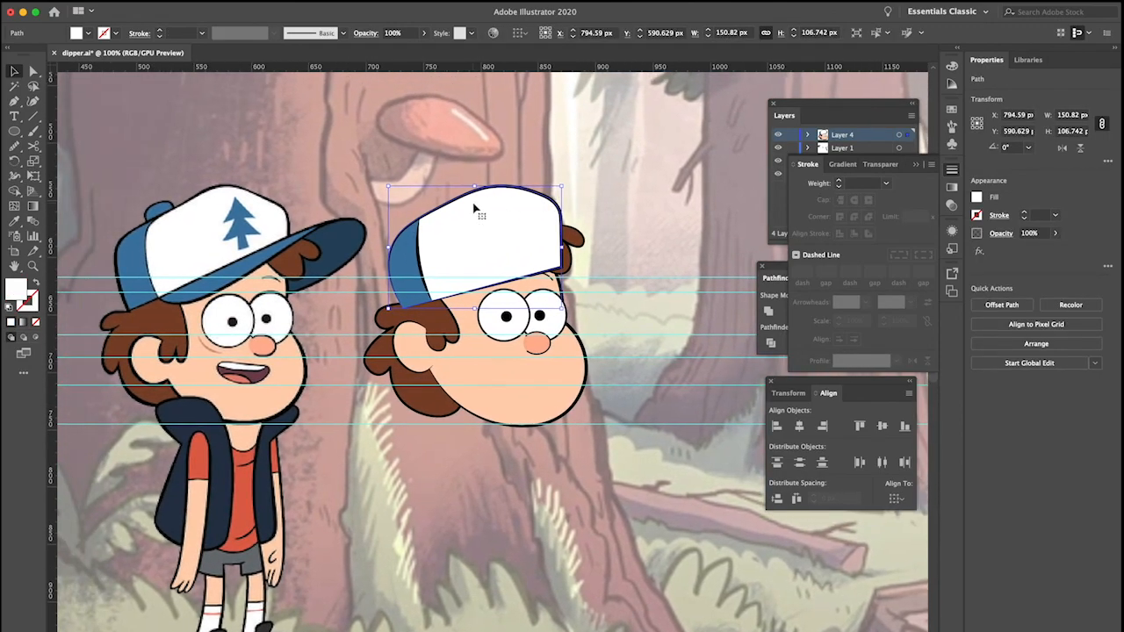
click(613, 225)
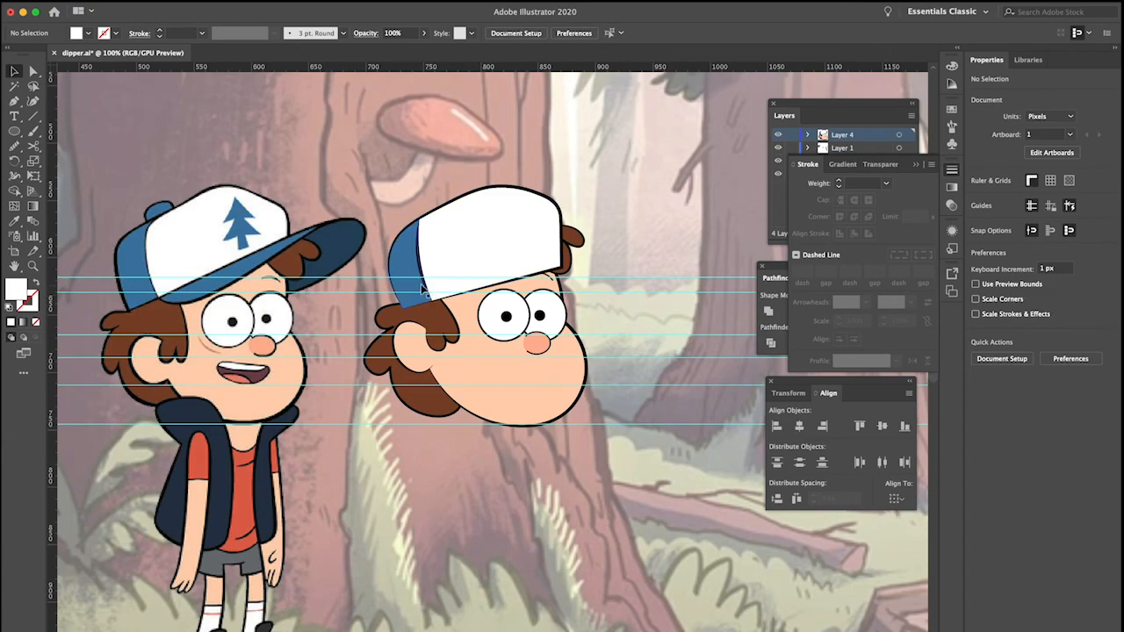
click(473, 238)
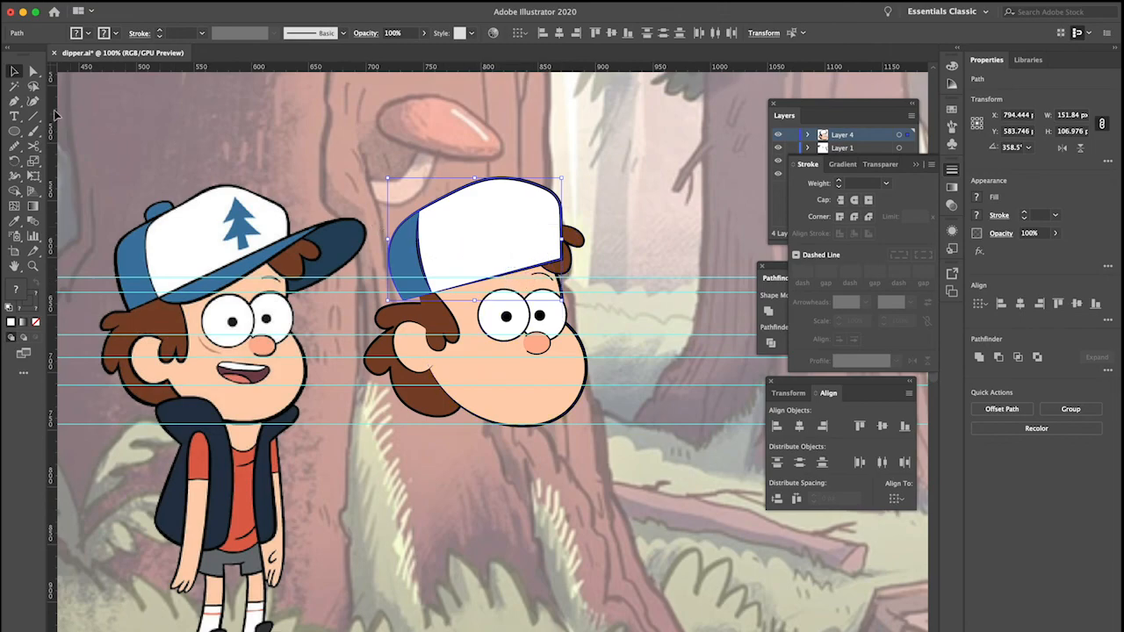
click(14, 101)
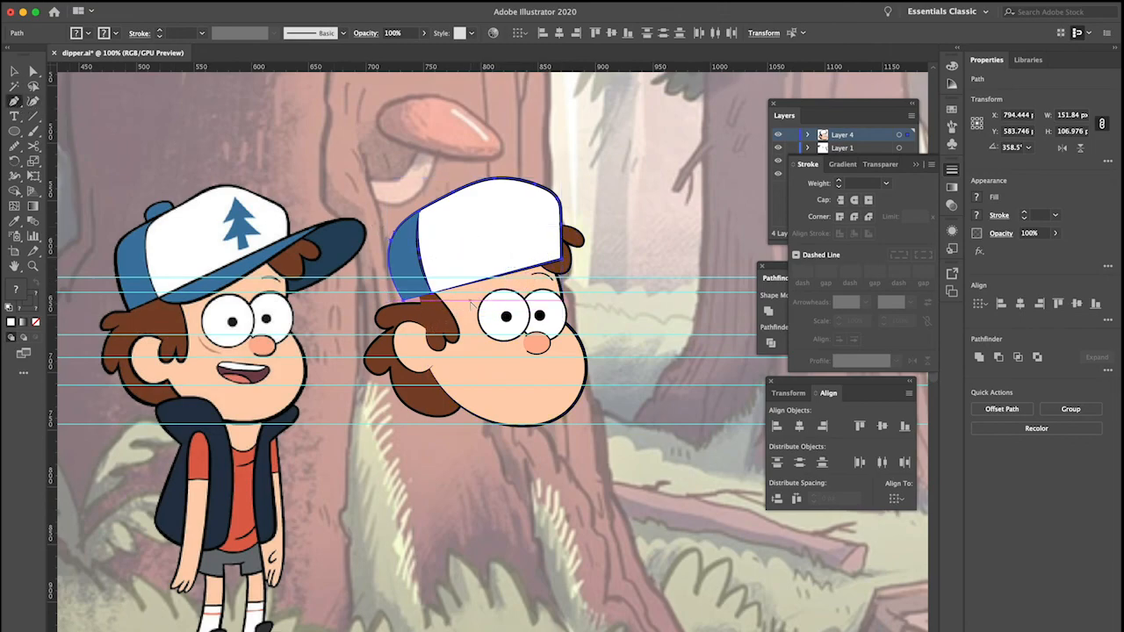
key(v)
click(437, 317)
click(313, 170)
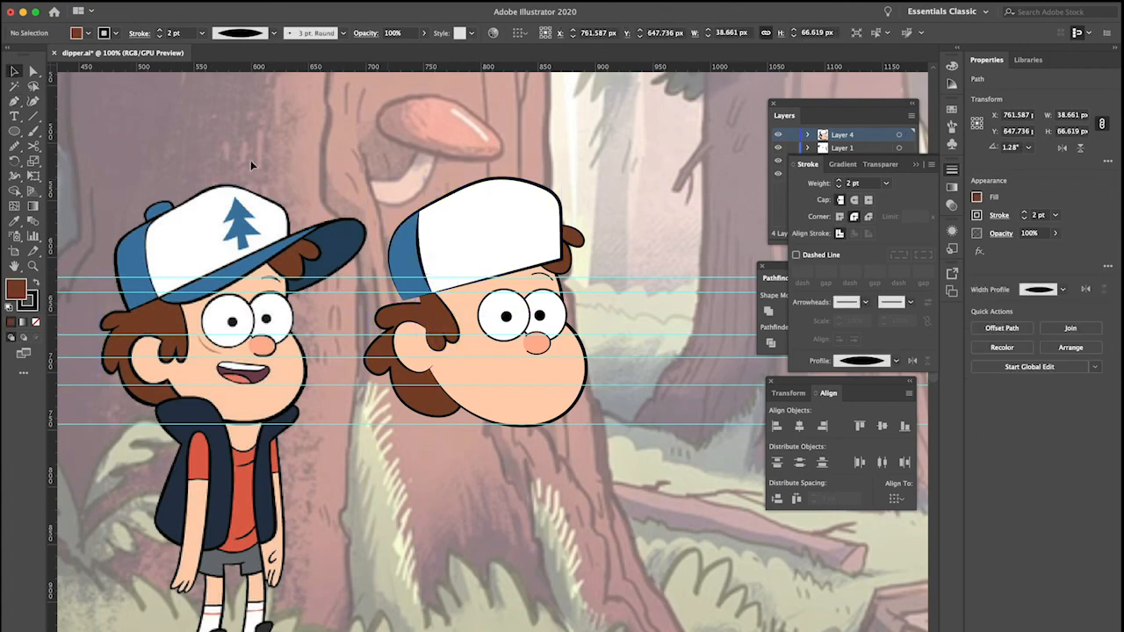
key(p)
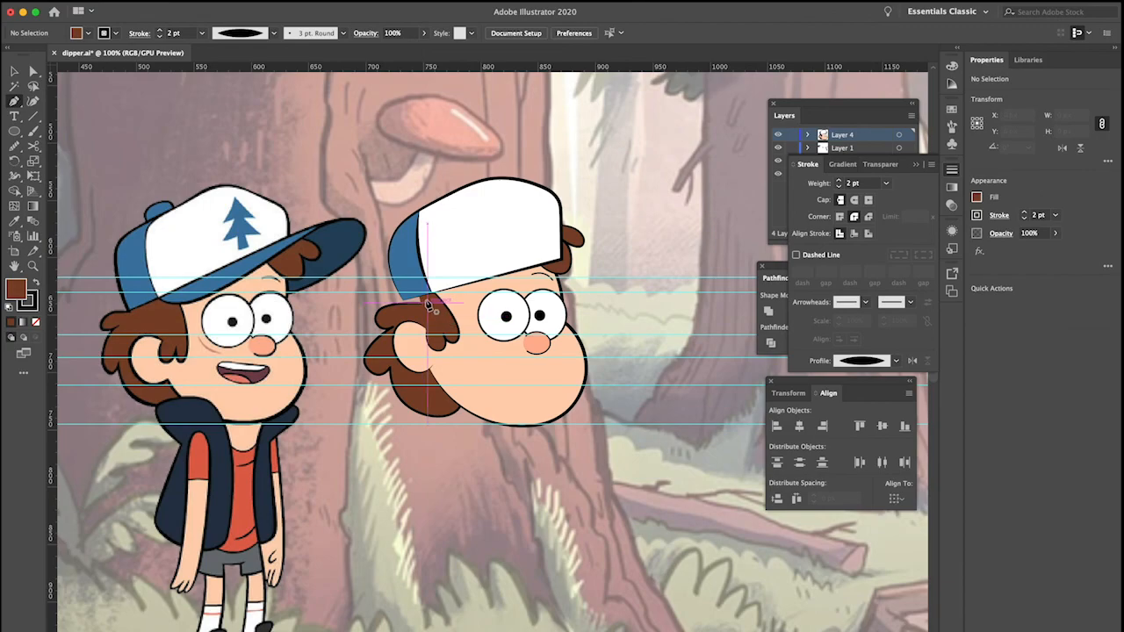
click(431, 297)
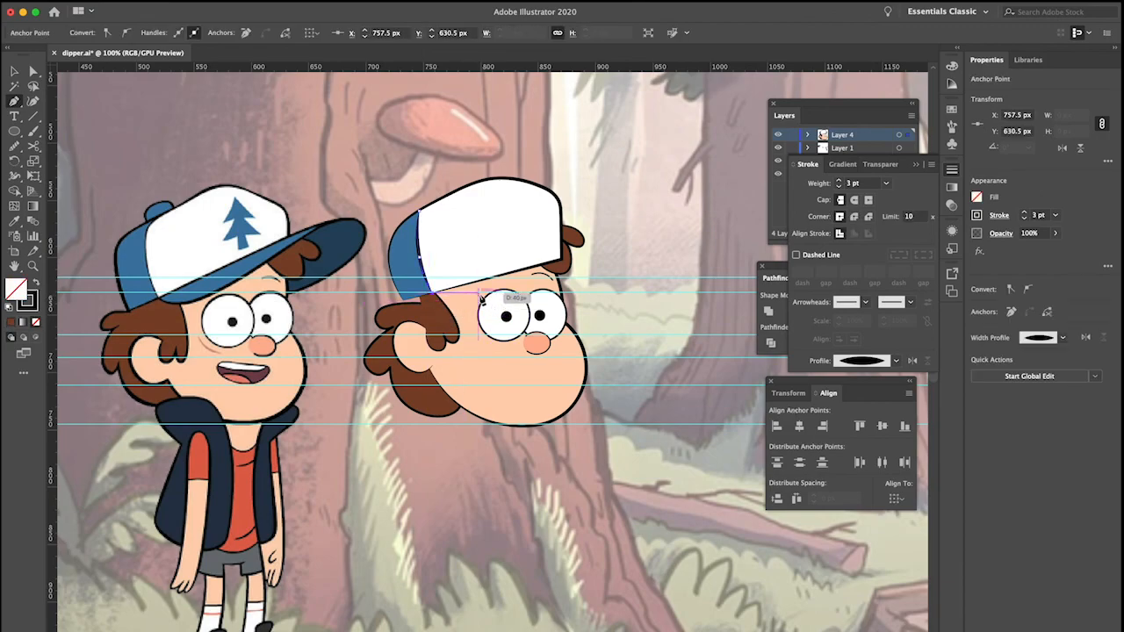
drag(479, 300, 497, 299)
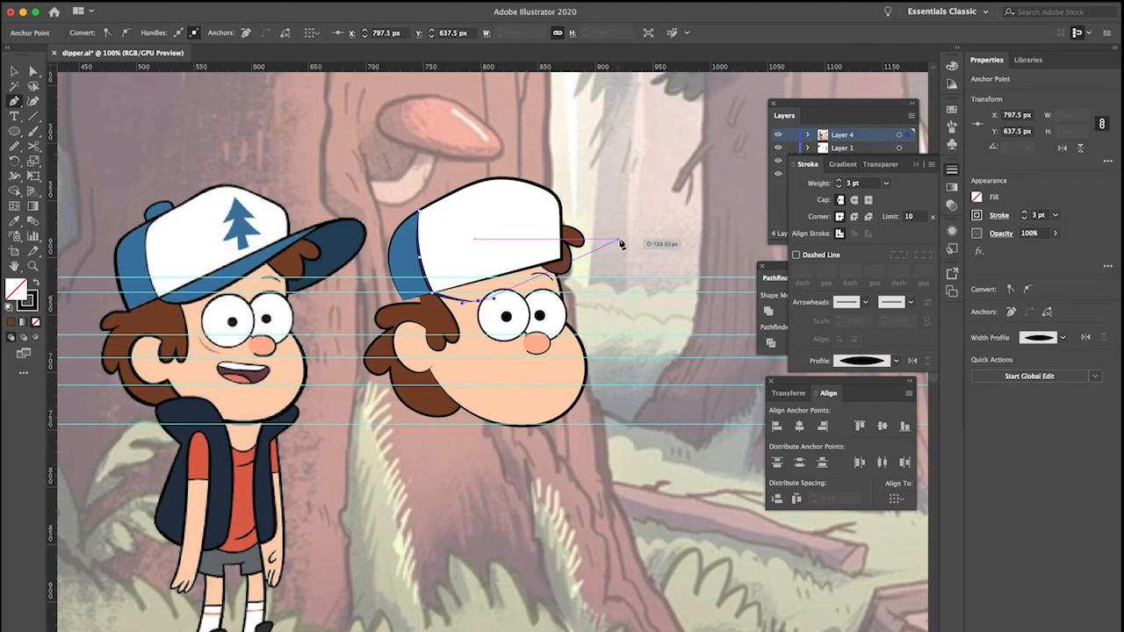
click(619, 239)
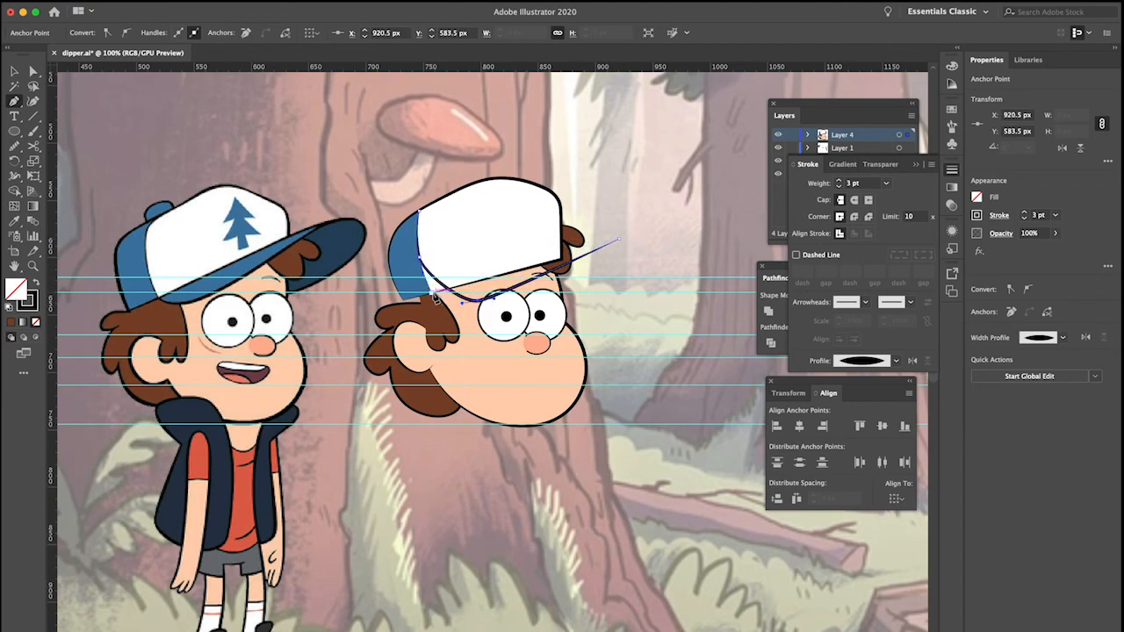
key(super+z)
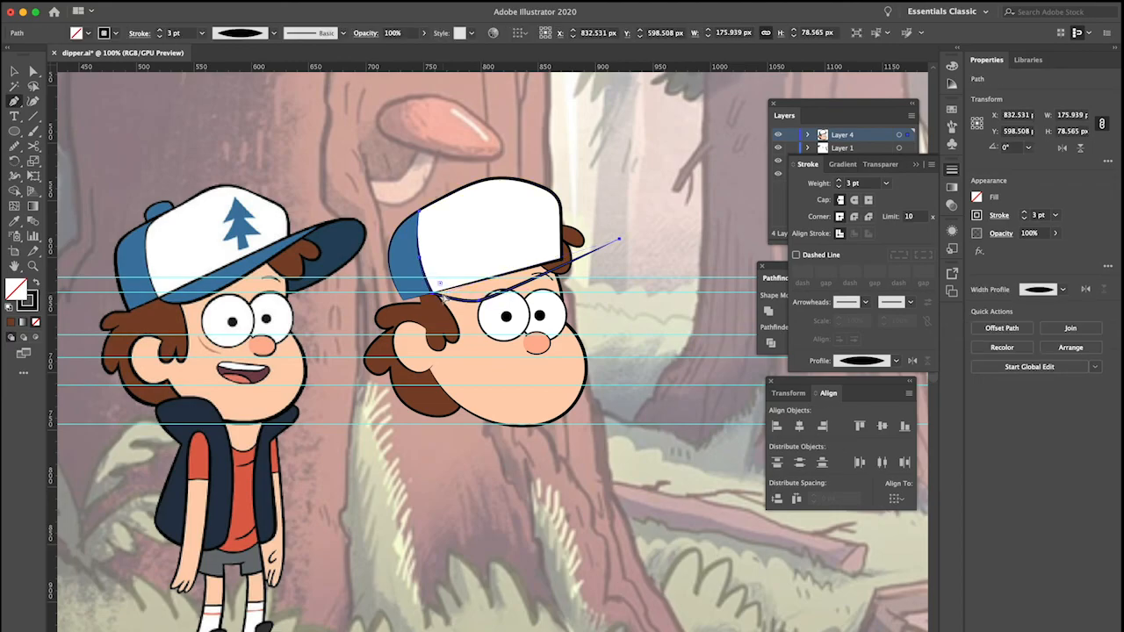
key(super+z)
key(super+z)
scroll(441, 303, down, 6)
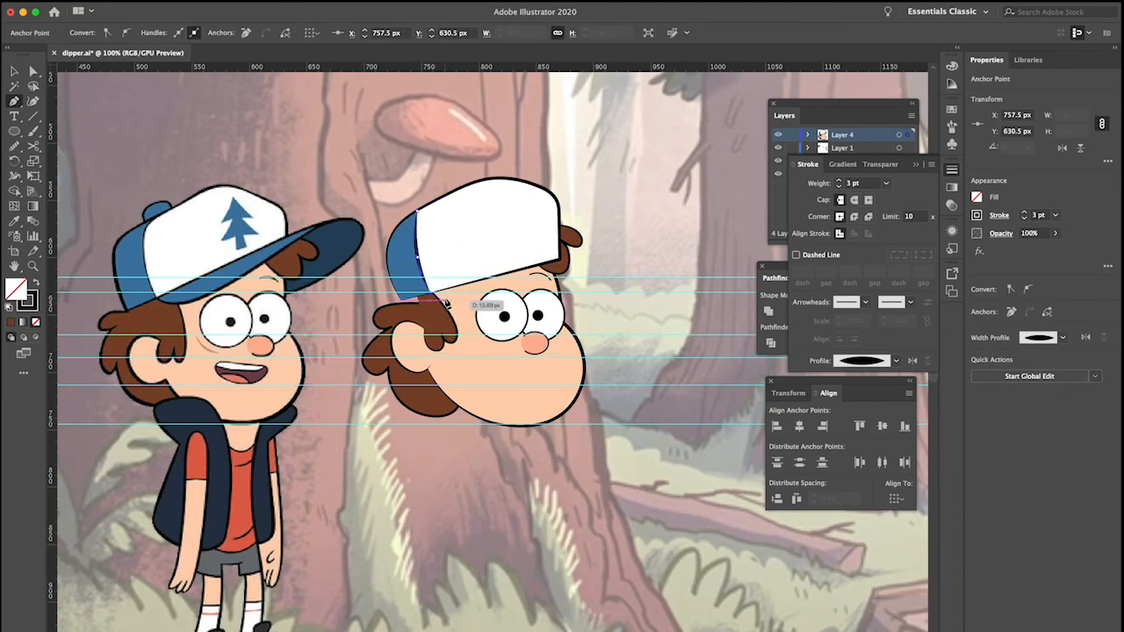
scroll(436, 298, up, 7)
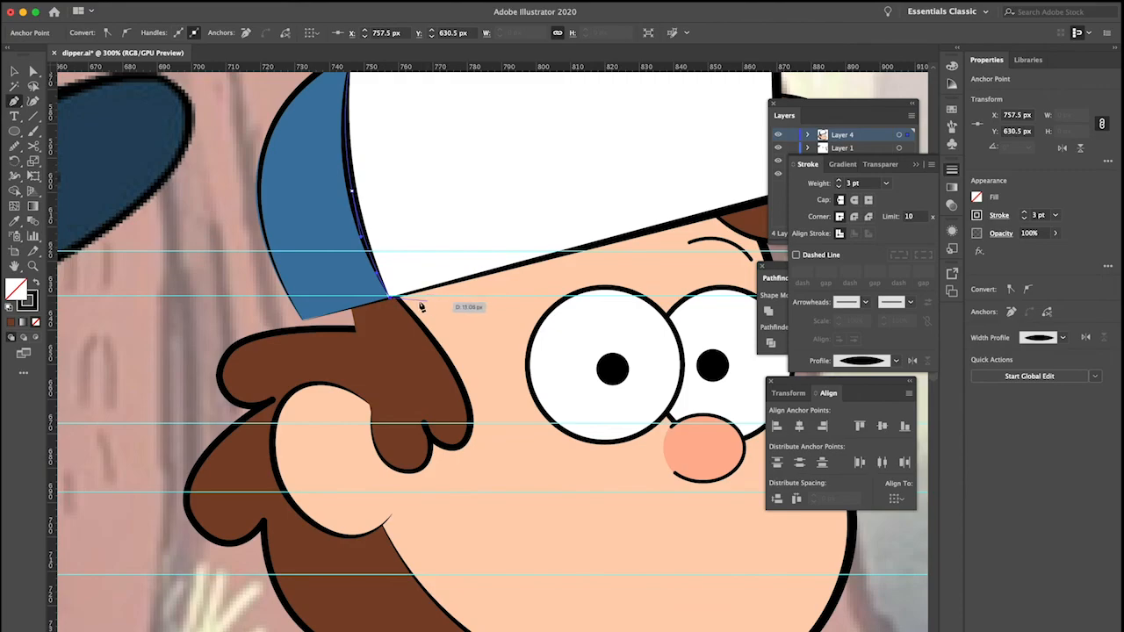
key(Escape)
Draw a closed, pointed brim shape about 155 px wide with the Pen tool, curving its lower edge and extending it past the forehead
click(417, 305)
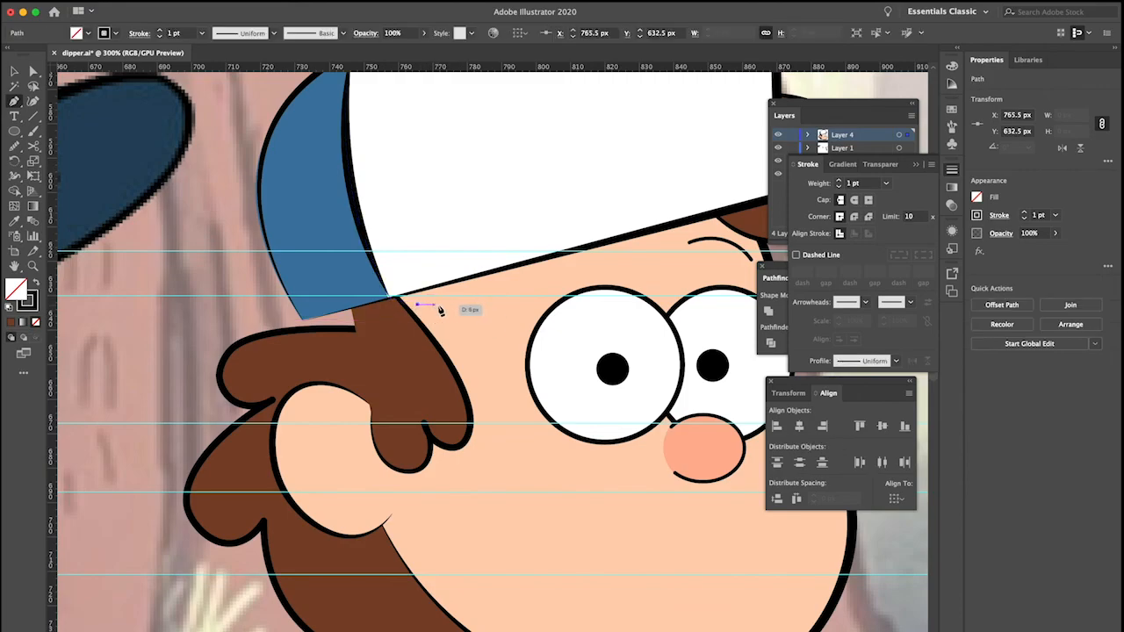
drag(527, 311, 597, 283)
drag(670, 258, 675, 250)
scroll(677, 251, right, 5)
scroll(753, 151, right, 3)
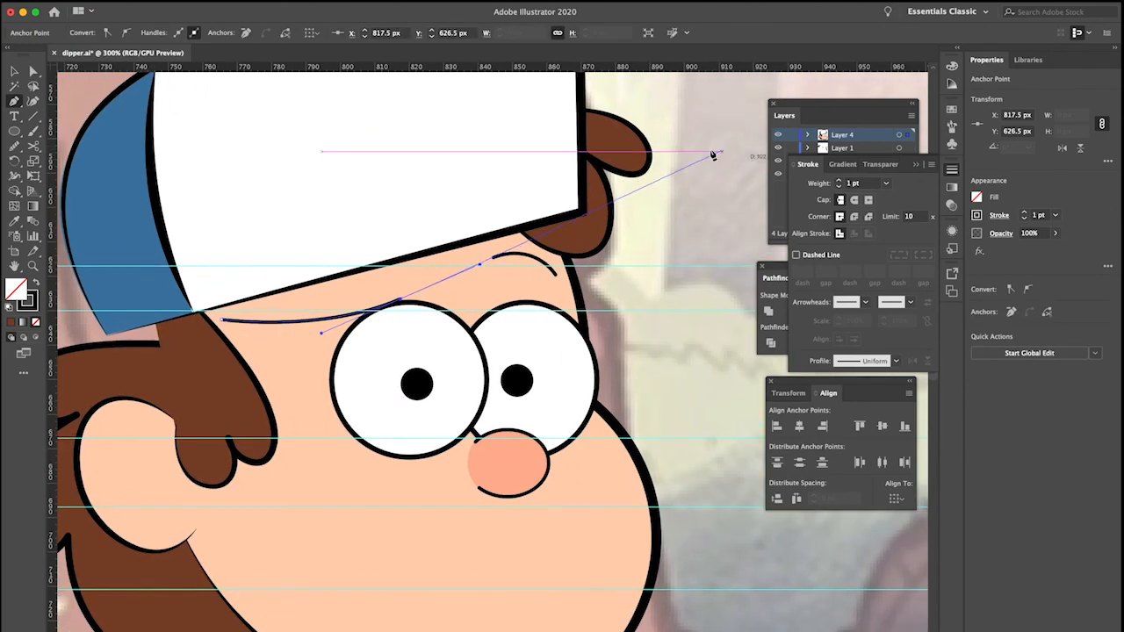
click(747, 134)
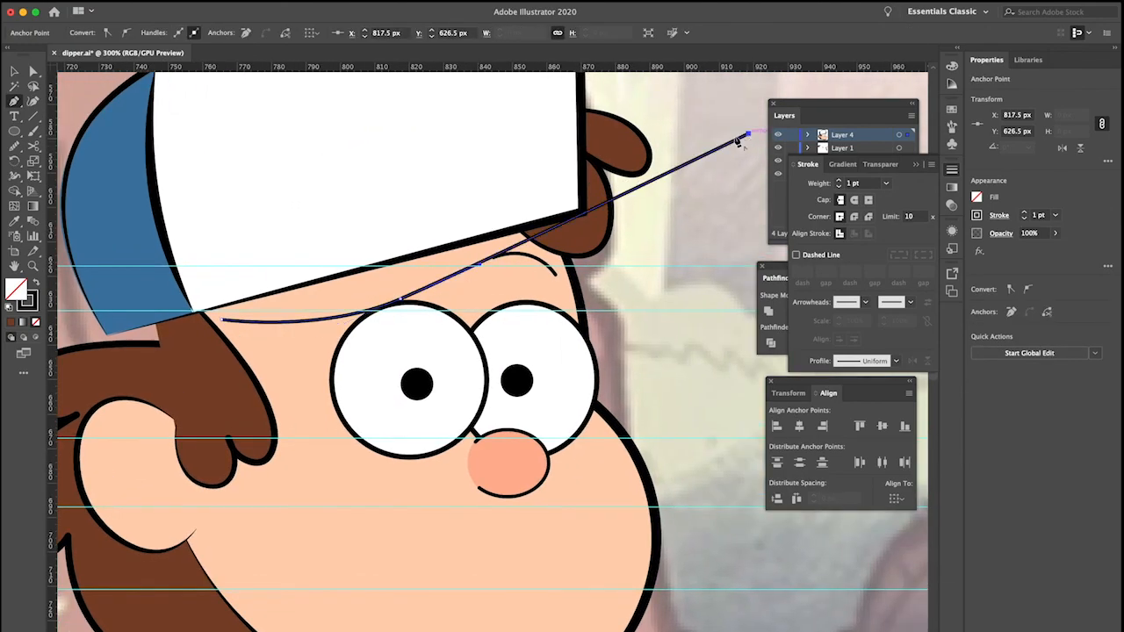
click(223, 319)
scroll(307, 323, right, 1)
scroll(308, 325, down, 5)
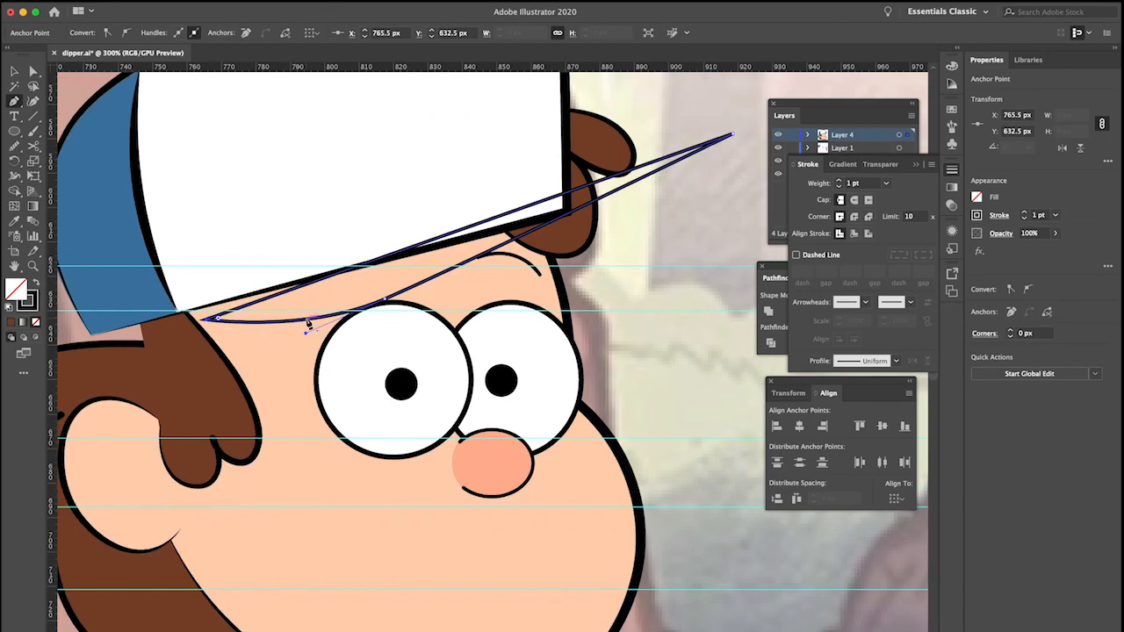
Fill the brim shape with the blue sampled from the reference cap's brim
scroll(307, 325, down, 1)
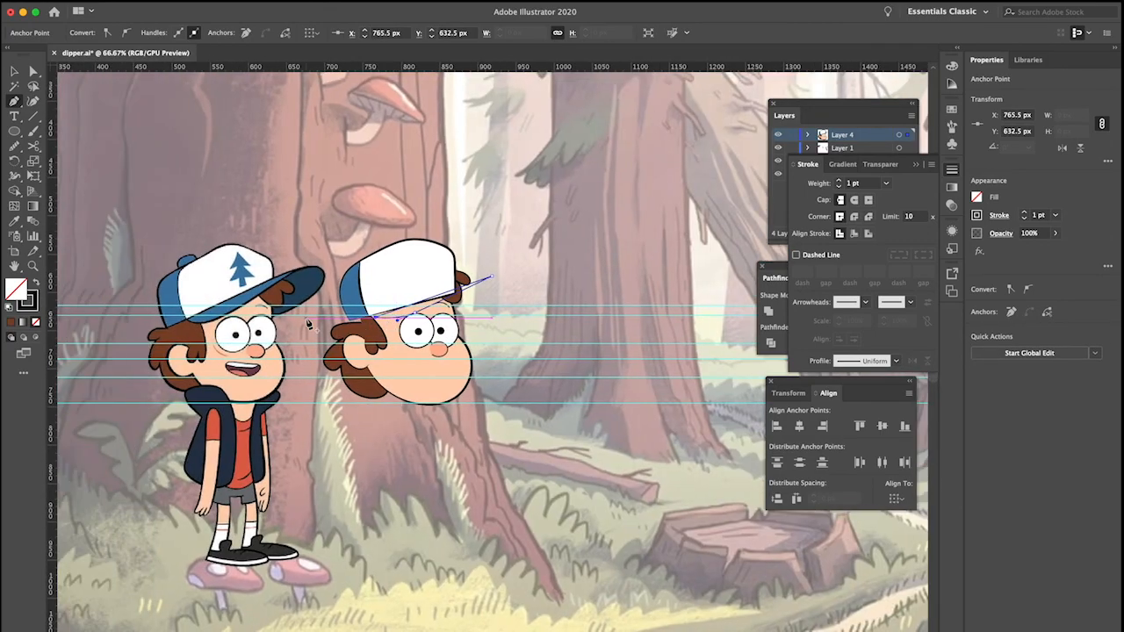
key(i)
click(266, 286)
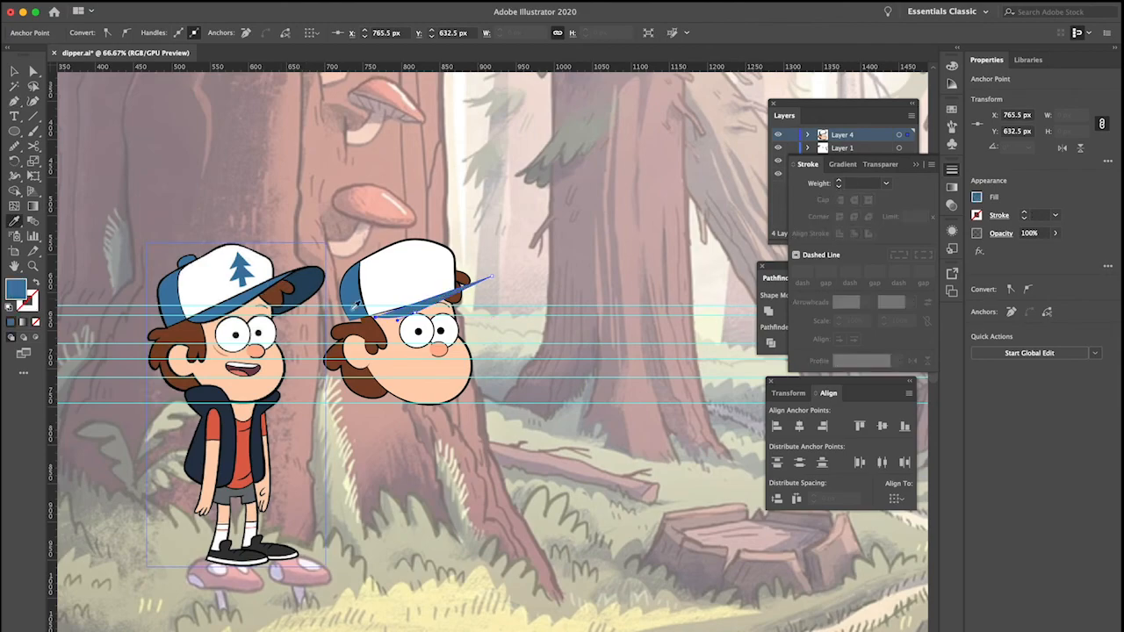
scroll(443, 327, up, 2)
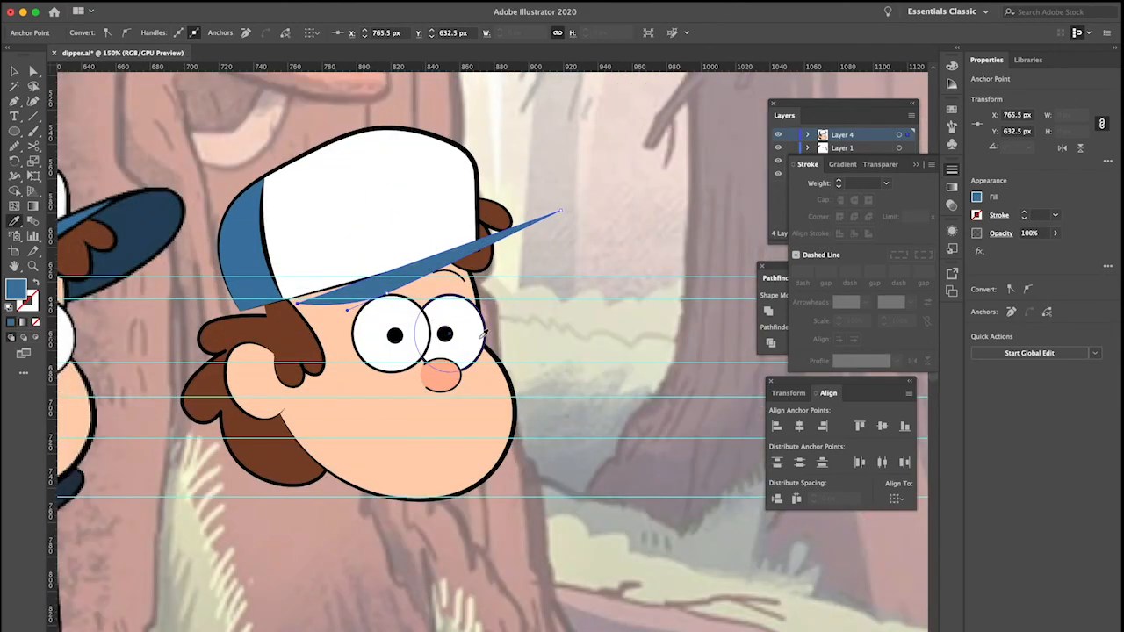
Move the blue brim up onto the cap's lower edge and rotate it slightly clockwise
scroll(444, 327, left, 3)
key(v)
drag(489, 299, 473, 293)
drag(676, 211, 679, 216)
scroll(527, 277, left, 2)
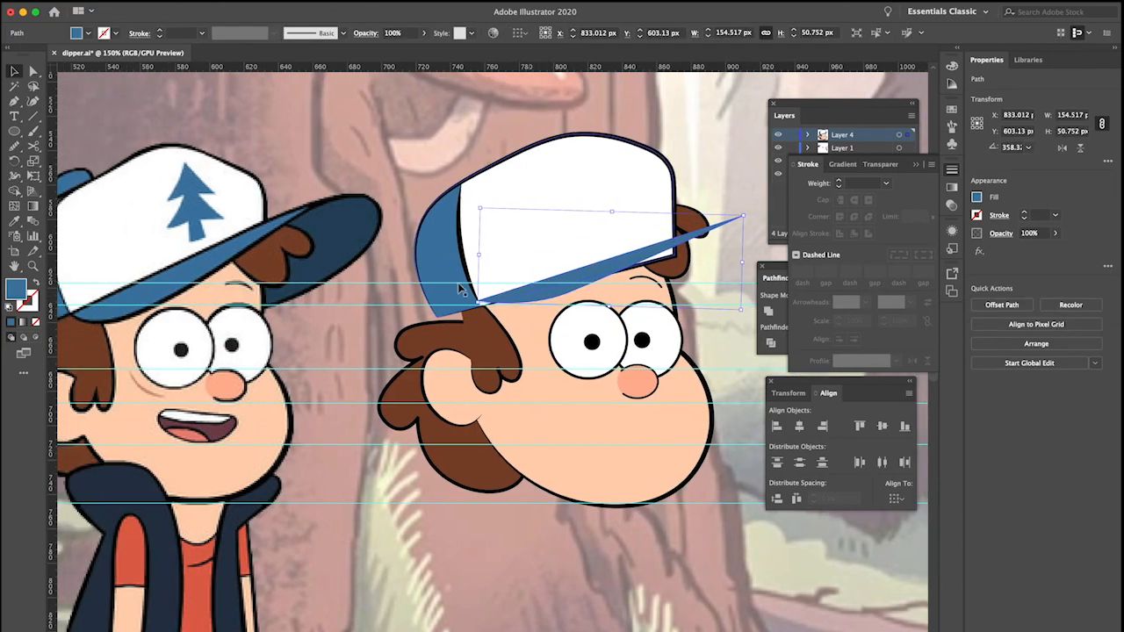
Nudge the brim down 1 px to line it up with the cap's lower edge
key(Down)
key(Down)
key(Down)
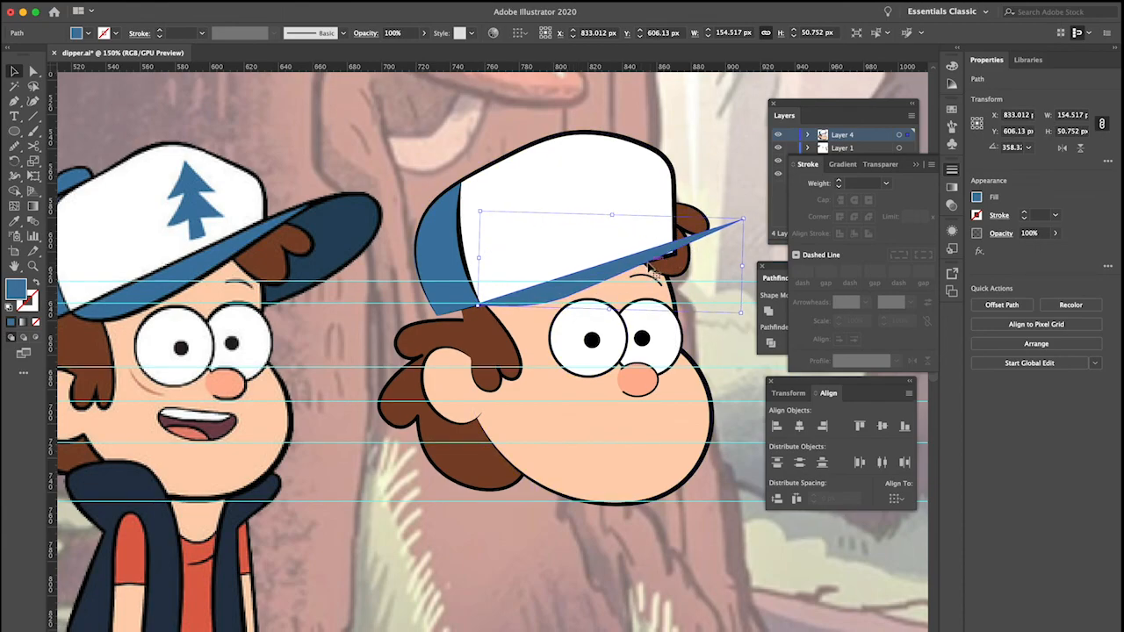
key(Up)
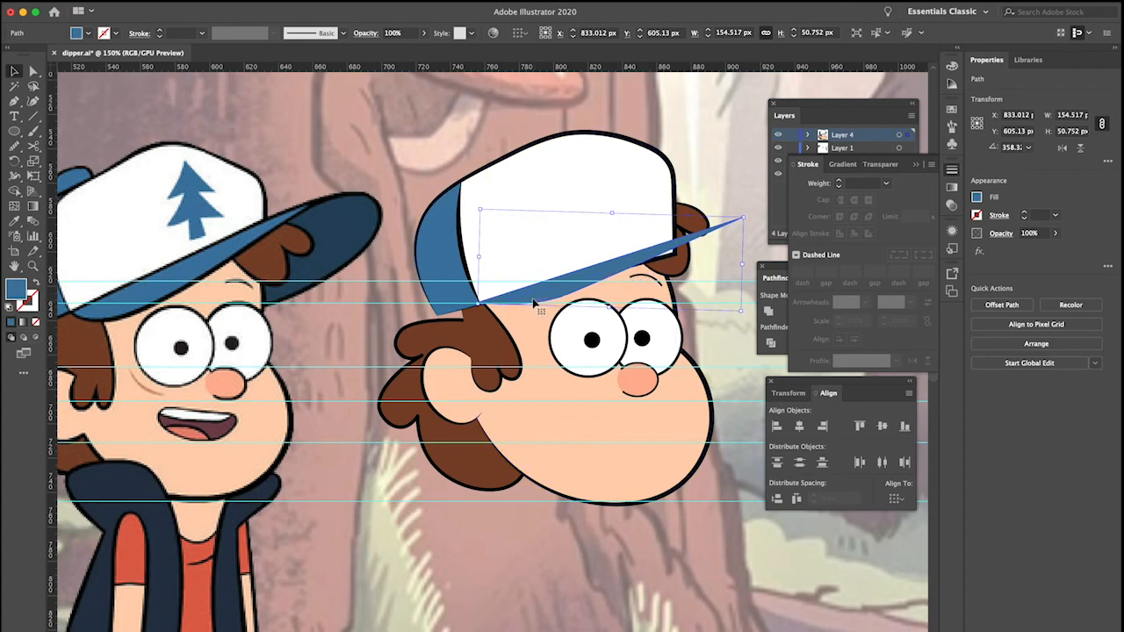
key(Up)
key(Up)
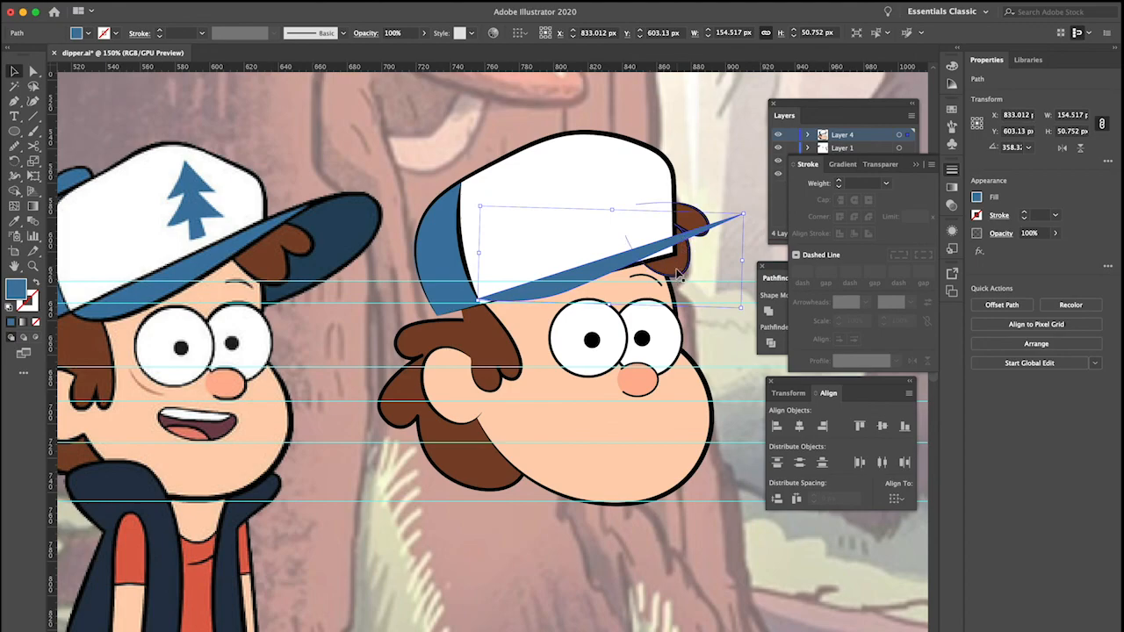
key(Up)
key(Down)
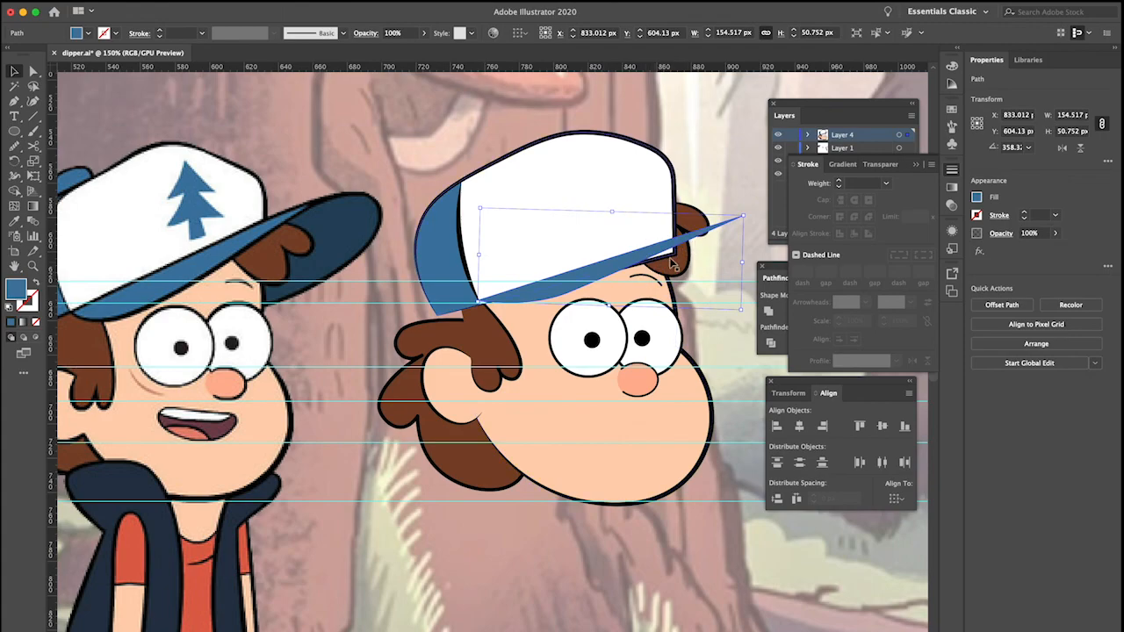
Bend the brim's upper edge upward and its lower edge downward near the front with the Curvature tool
key(shift+grave)
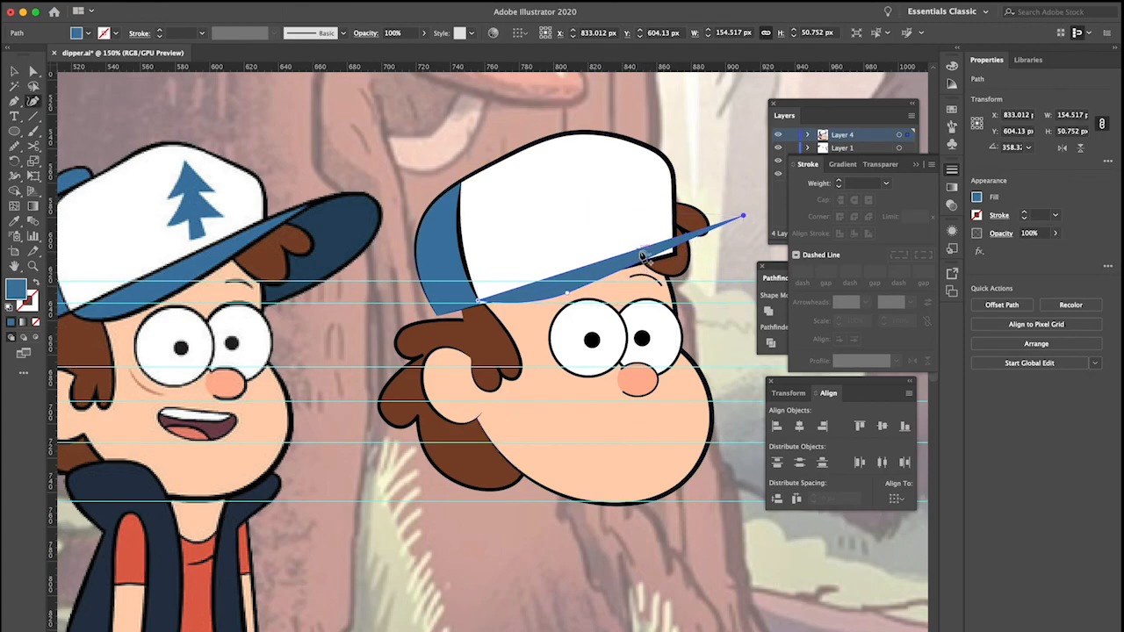
drag(672, 233, 662, 249)
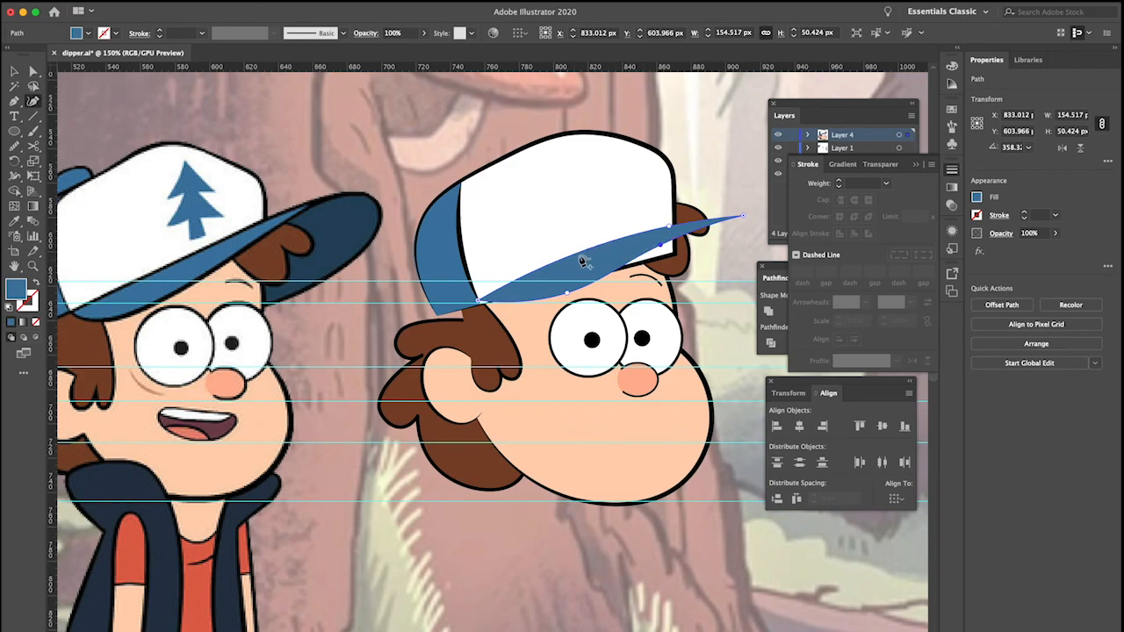
key(v)
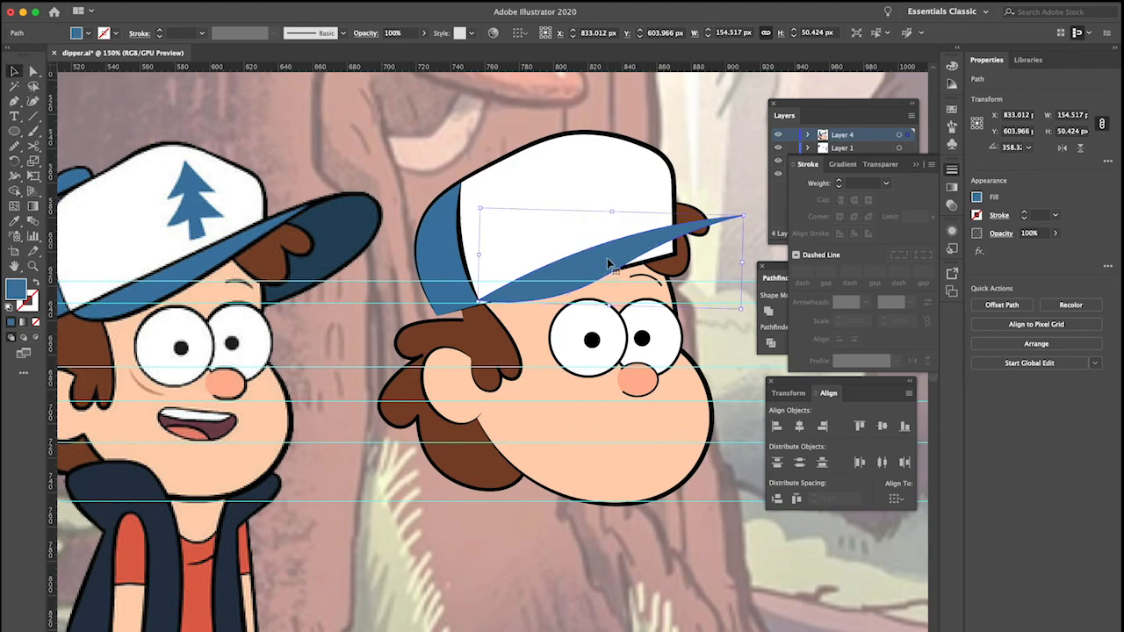
Outline the blue brim with a 2 pt black stroke using a round cap and round corners
click(116, 33)
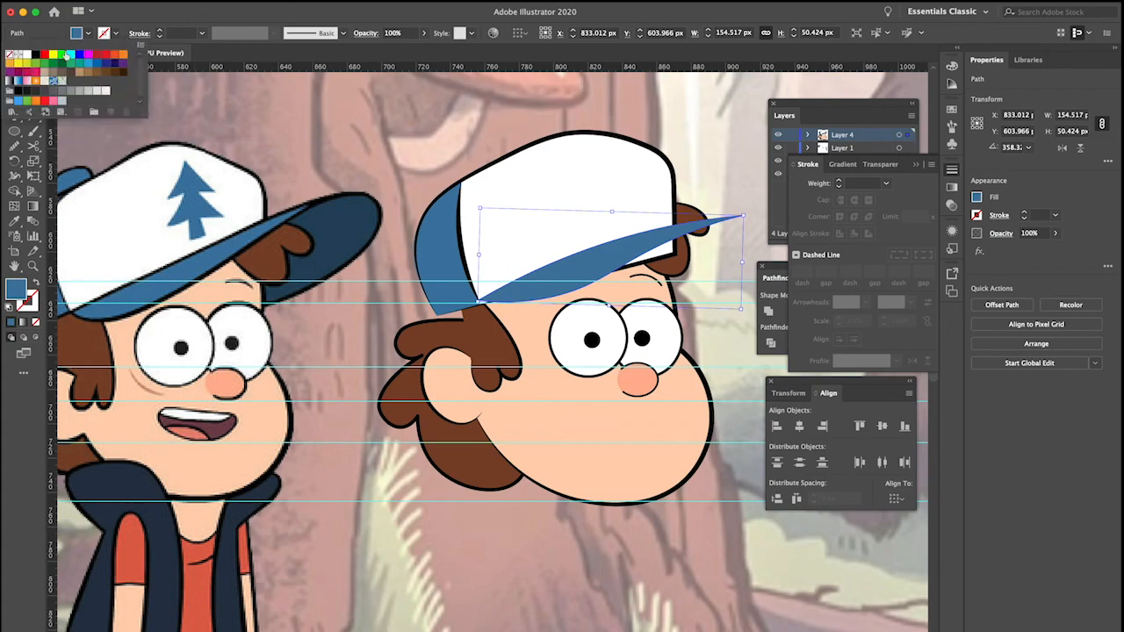
click(37, 56)
click(201, 33)
click(202, 34)
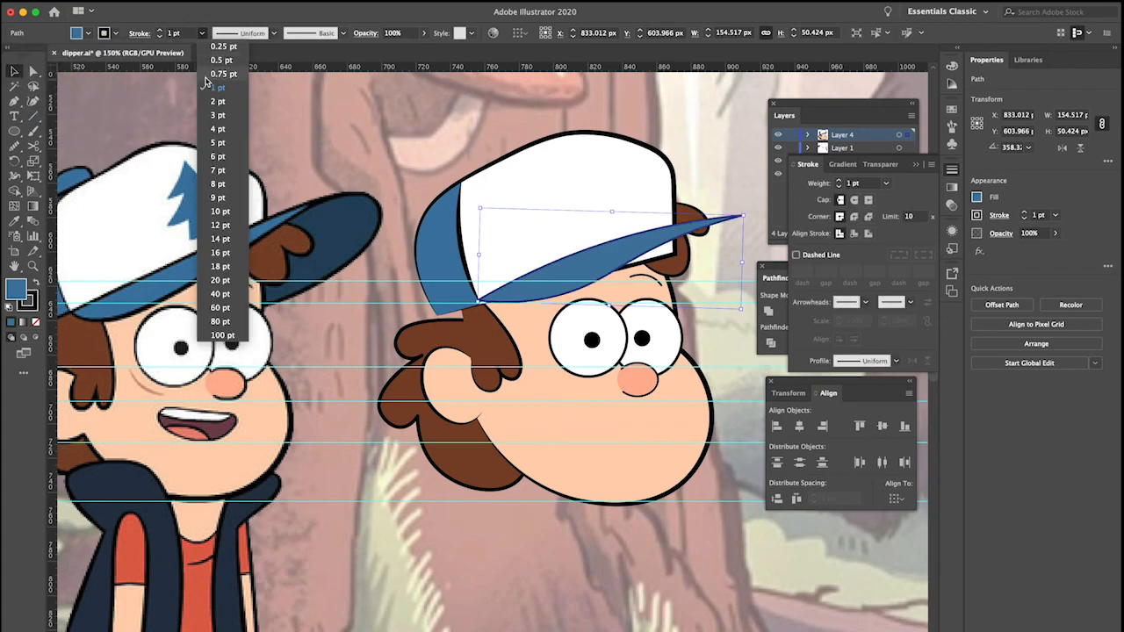
click(217, 102)
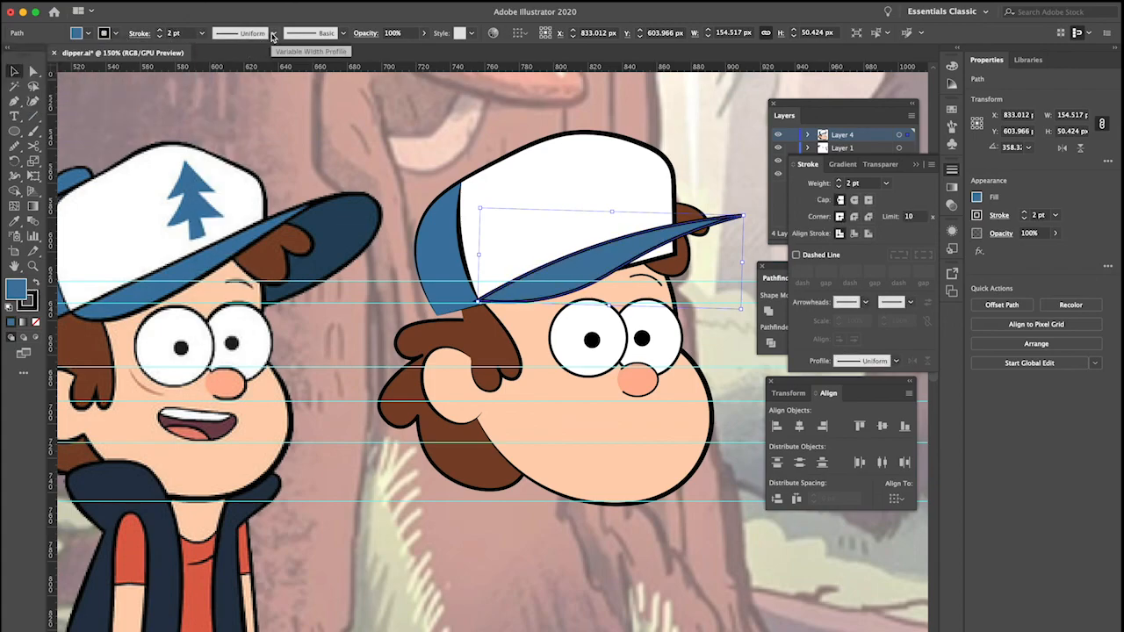
click(853, 201)
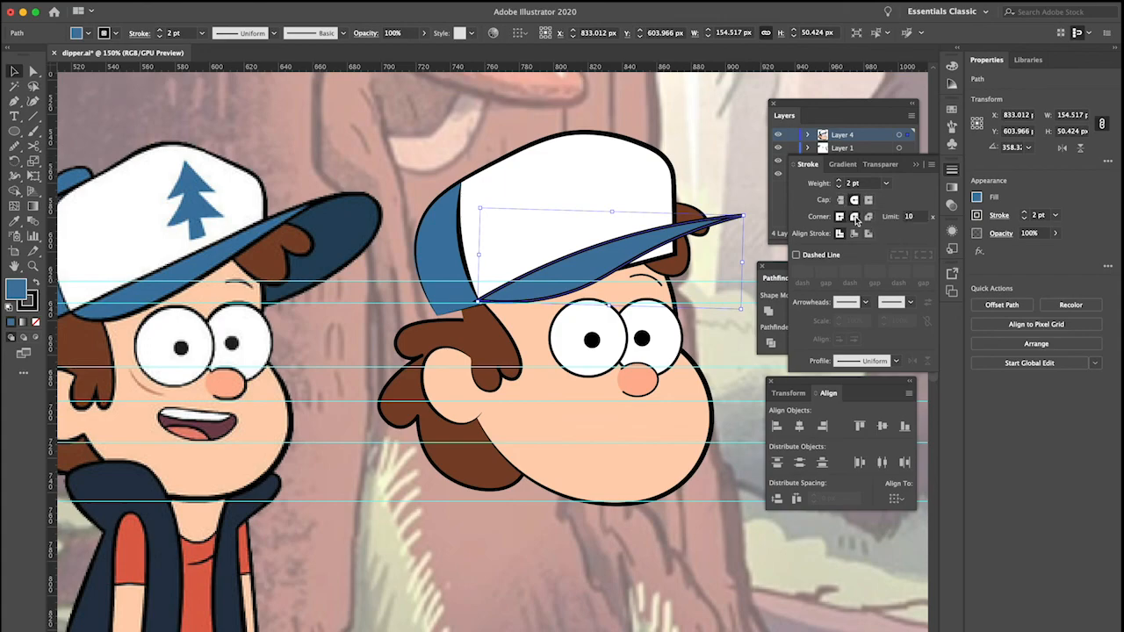
click(739, 188)
Pull the front lower corner of the cap's white fill and black outline up so both end behind the brim
scroll(694, 198, down, 1)
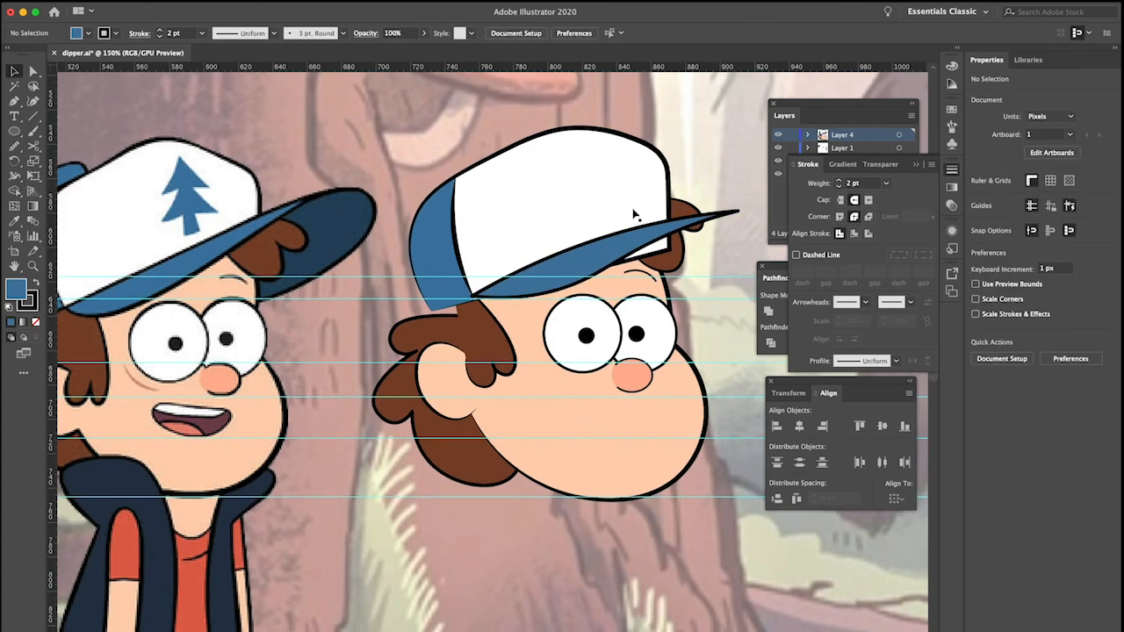
click(626, 193)
key(shift+grave)
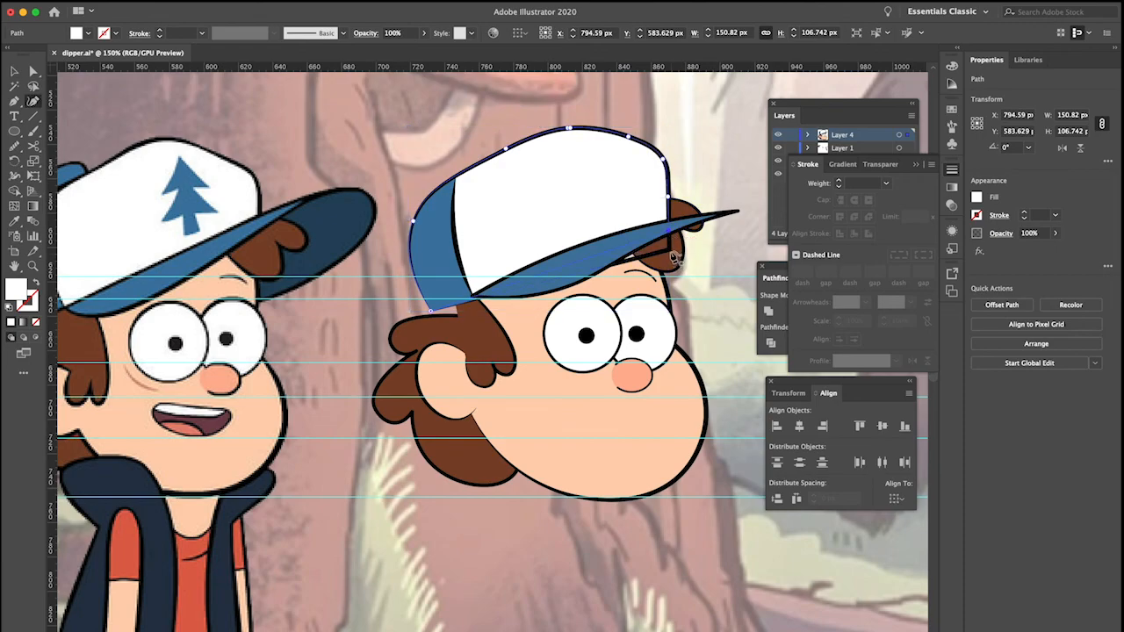
key(a)
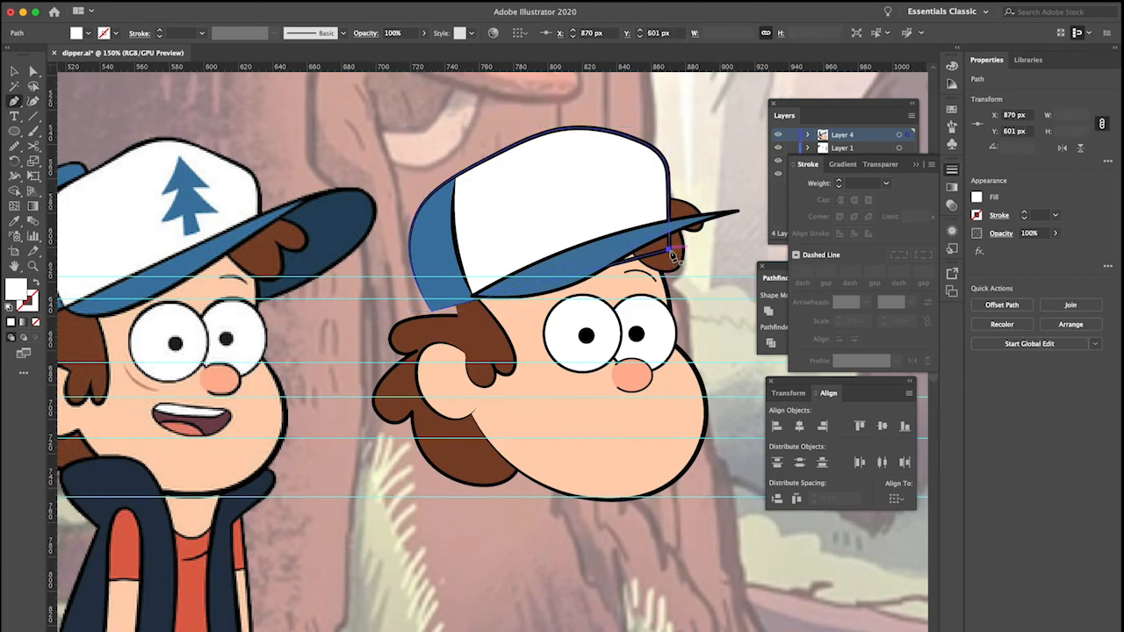
click(670, 253)
scroll(672, 255, down, 1)
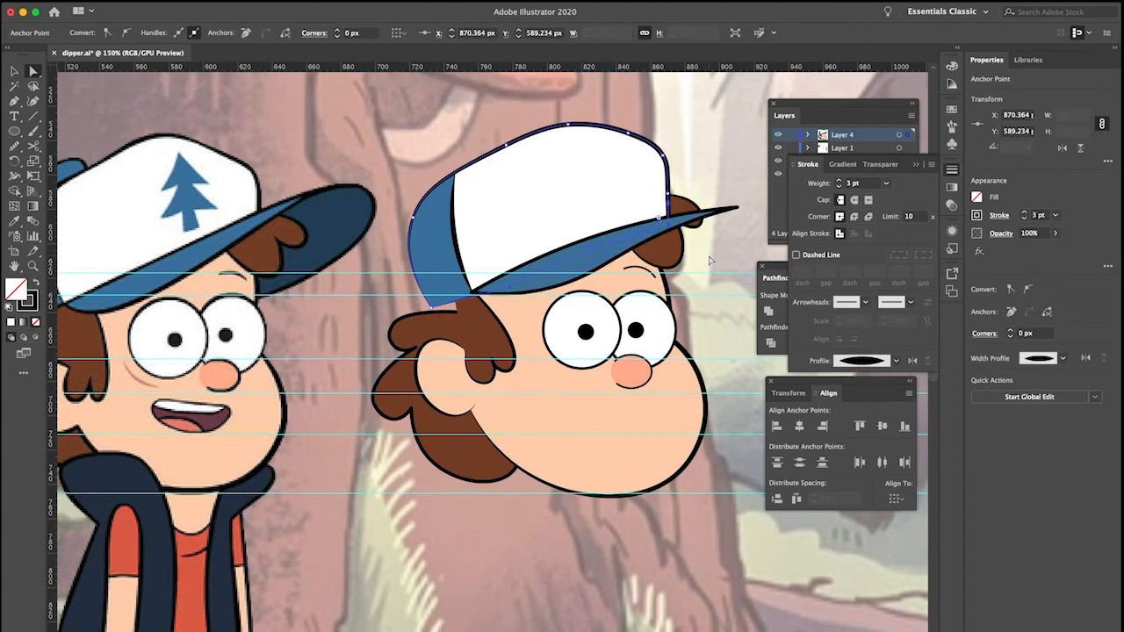
click(710, 260)
Raise the back hair's top point up to the cap's lower edge and widen its upper lobe outward with the Curvature tool
scroll(702, 260, right, 3)
scroll(659, 260, up, 2)
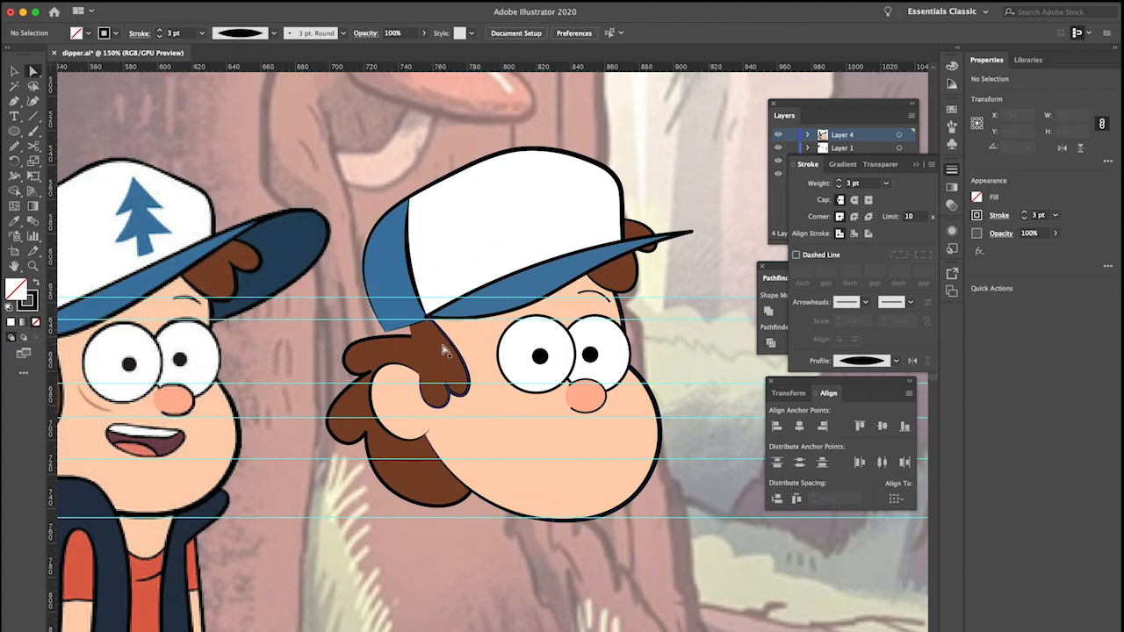
click(399, 353)
key(shift+grave)
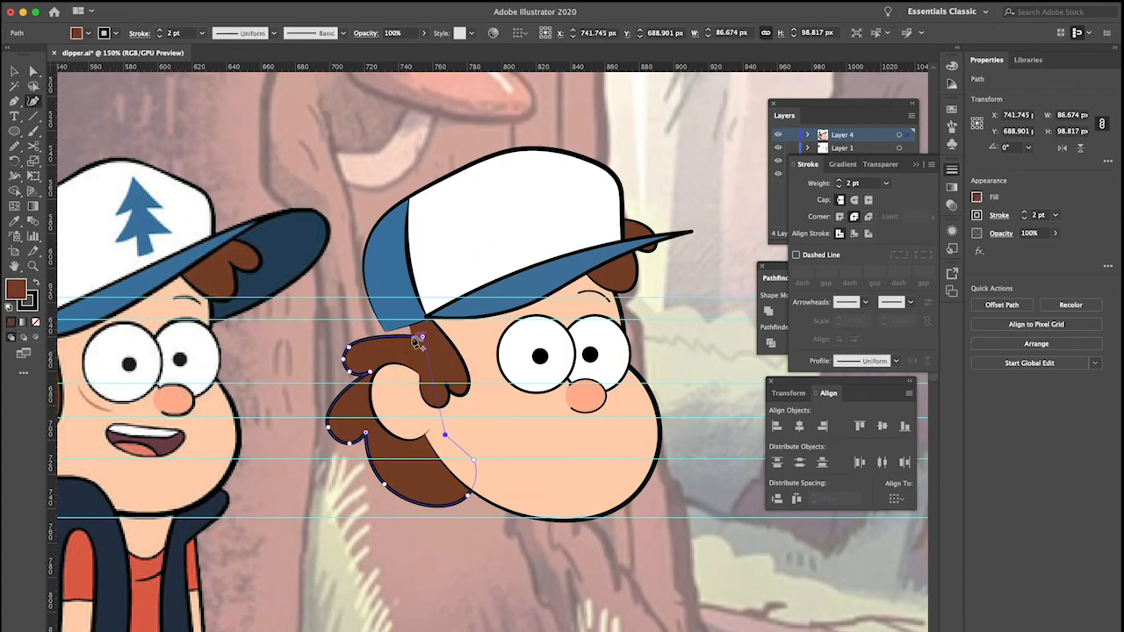
click(420, 326)
mouse_move(350, 353)
mouse_down()
mouse_move(349, 363)
mouse_move(339, 351)
mouse_up()
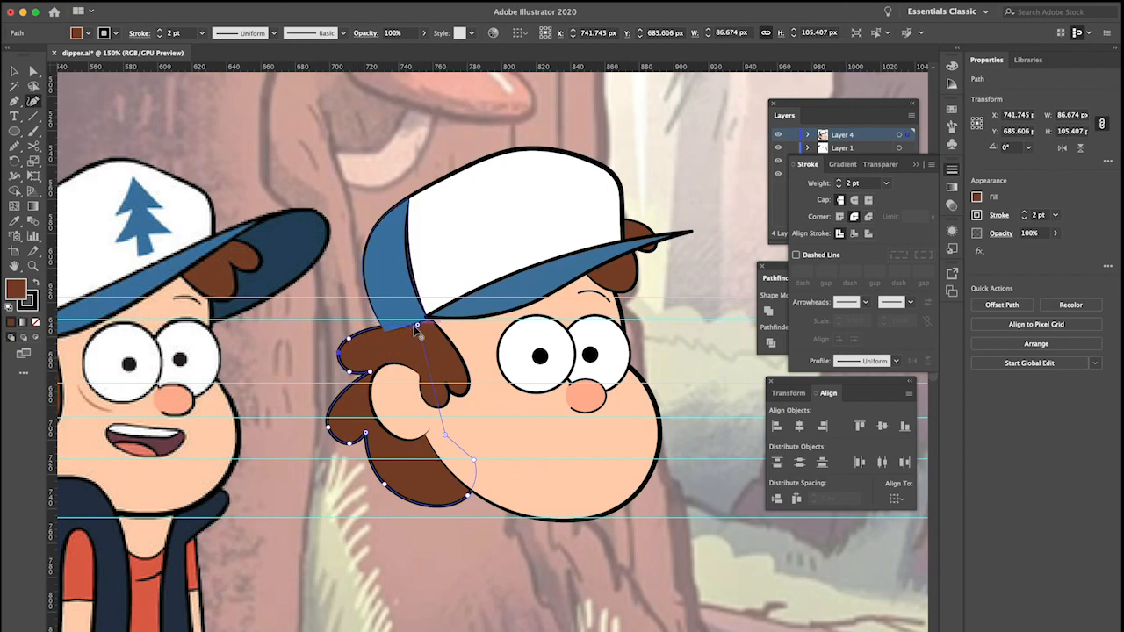
drag(419, 327, 403, 323)
key(v)
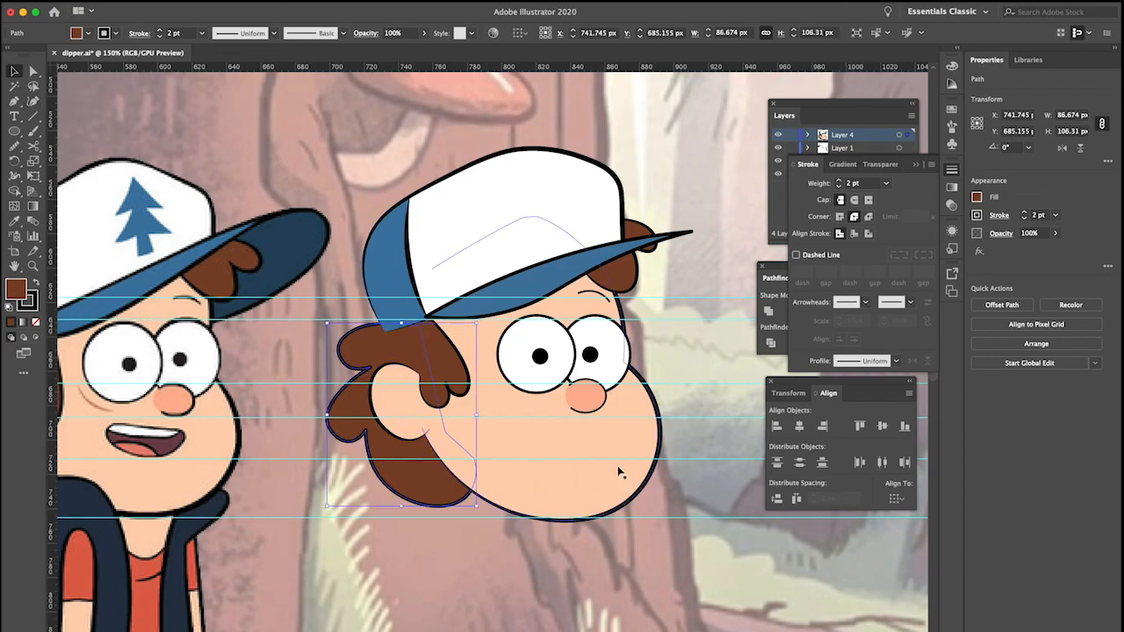
click(677, 383)
Nudge the back hair slightly toward the face and pull its lower edge upward with the Curvature tool to thin the bottom lobe
scroll(430, 484, left, 4)
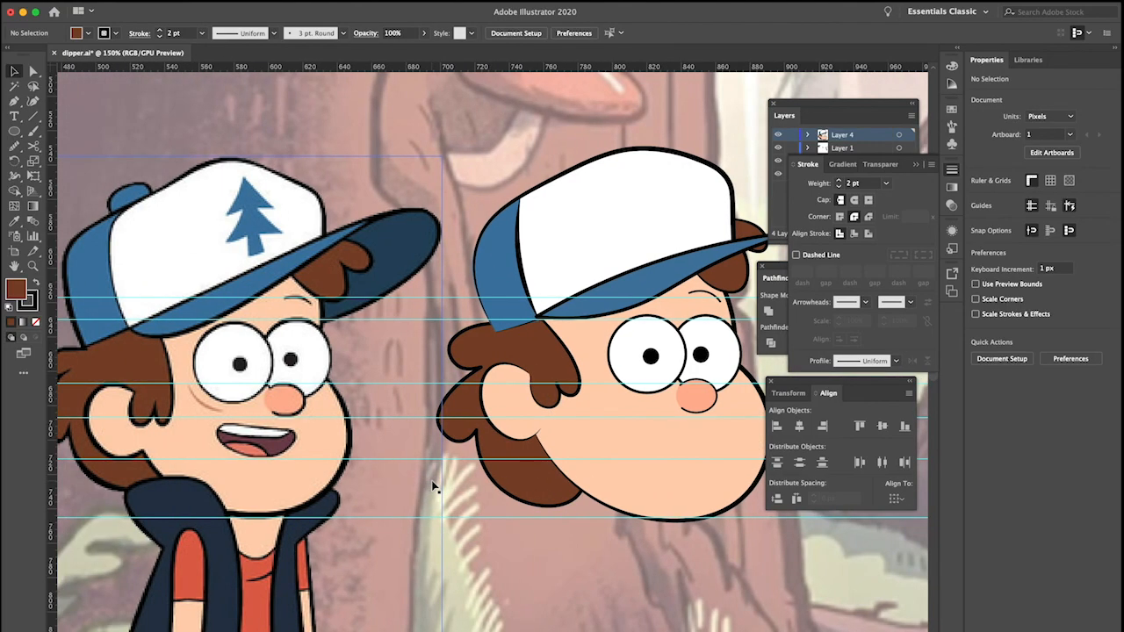
click(527, 484)
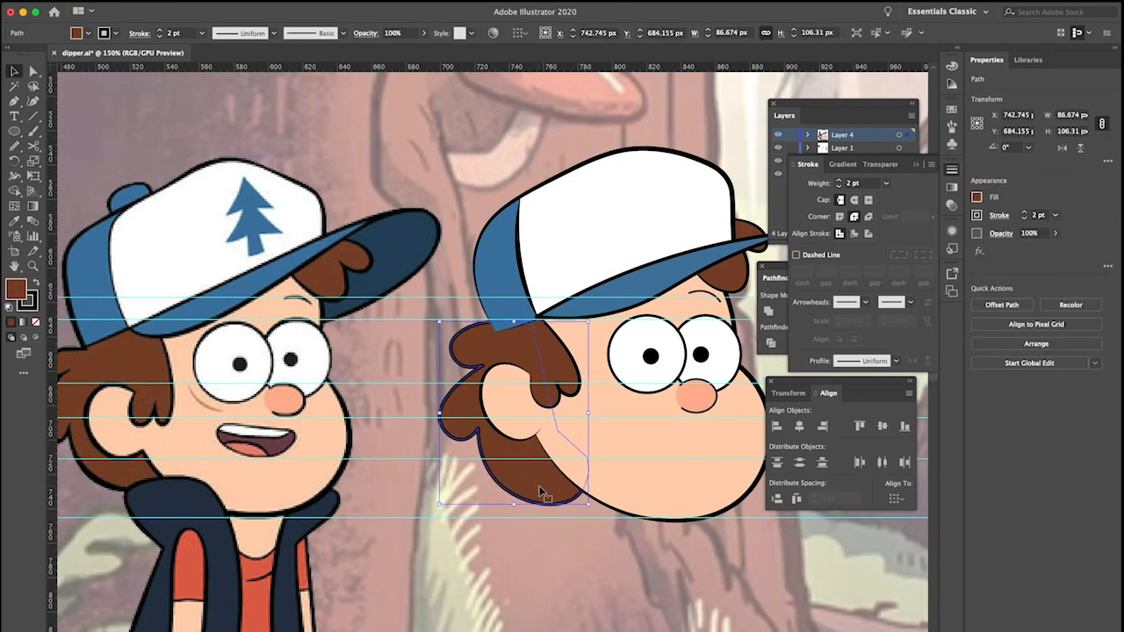
key(shift+grave)
drag(579, 497, 585, 475)
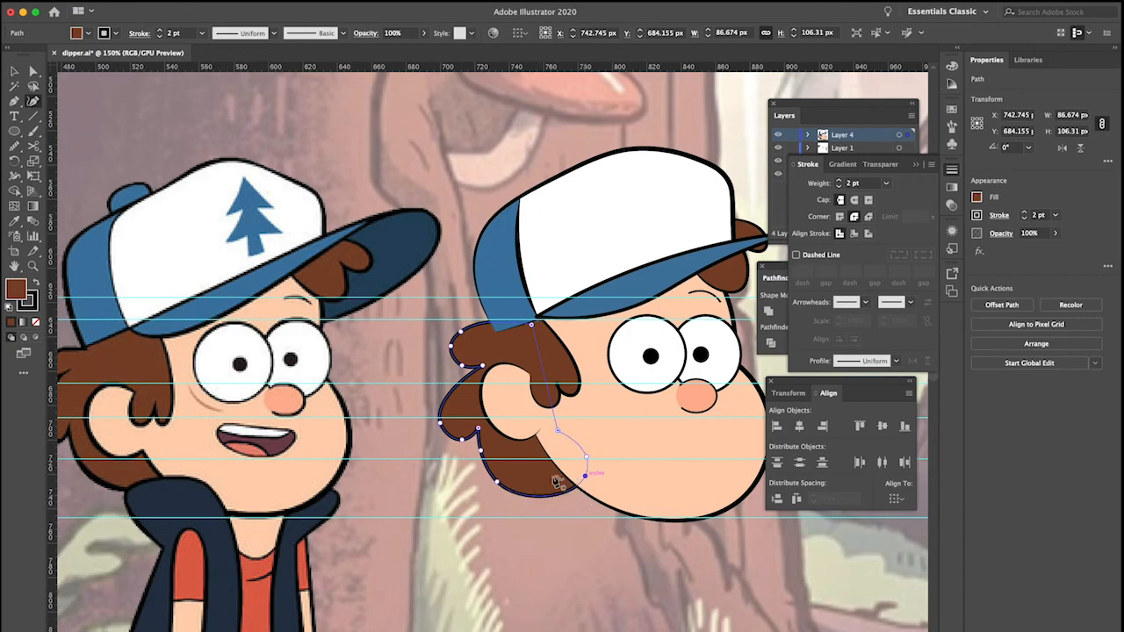
mouse_move(518, 483)
mouse_down()
mouse_move(482, 465)
mouse_move(487, 454)
mouse_move(520, 475)
mouse_up()
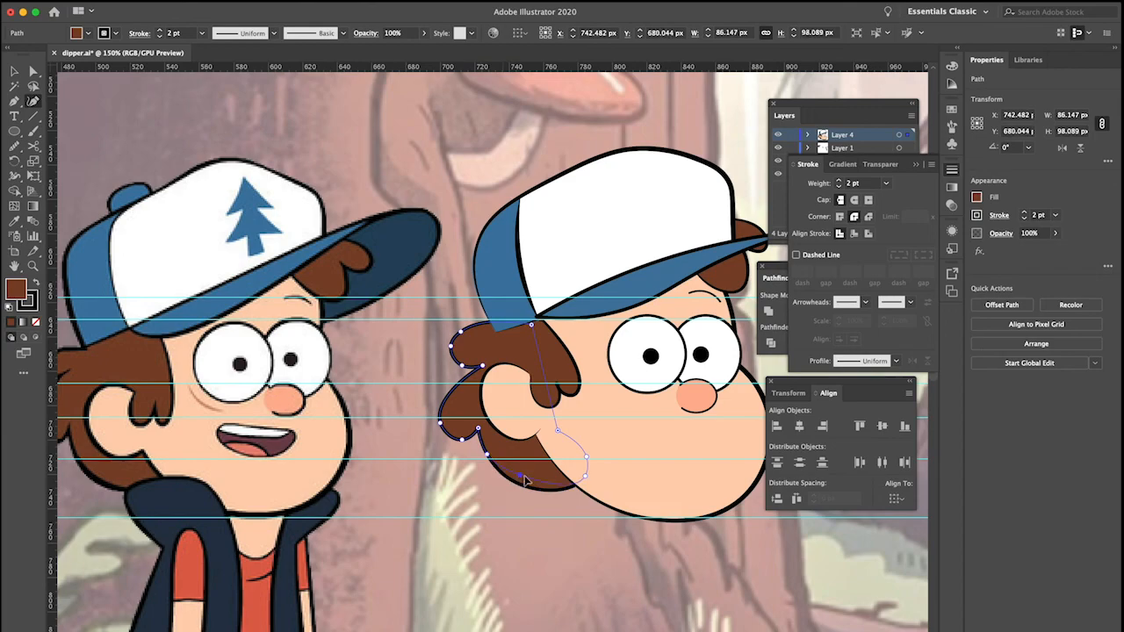
mouse_move(587, 458)
mouse_down()
mouse_move(586, 442)
mouse_move(583, 463)
mouse_up()
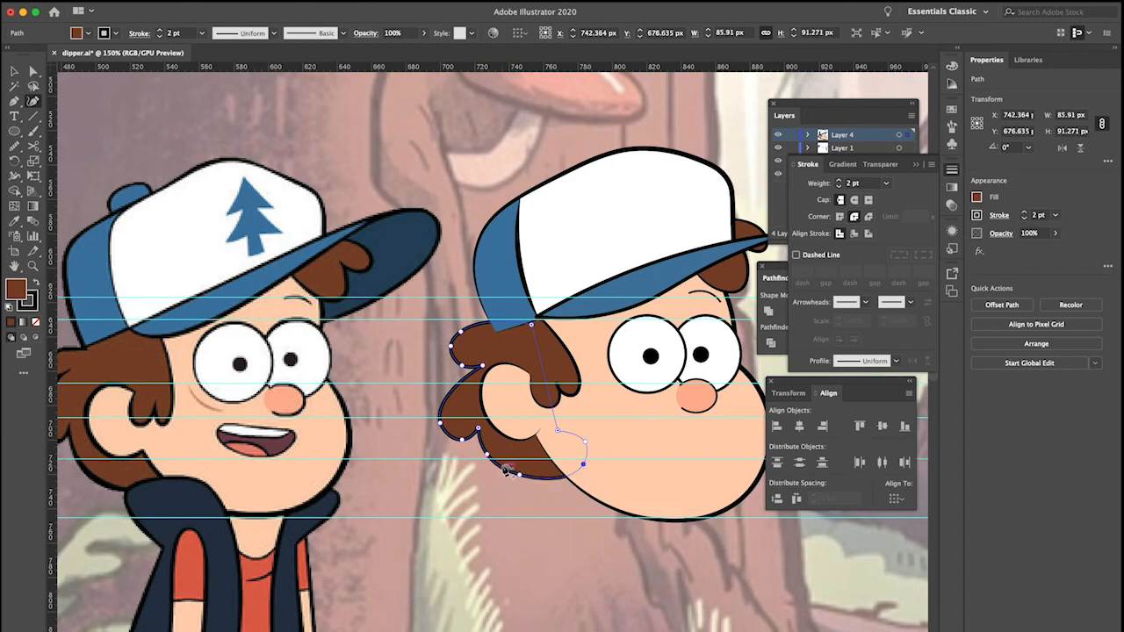
drag(496, 461, 497, 464)
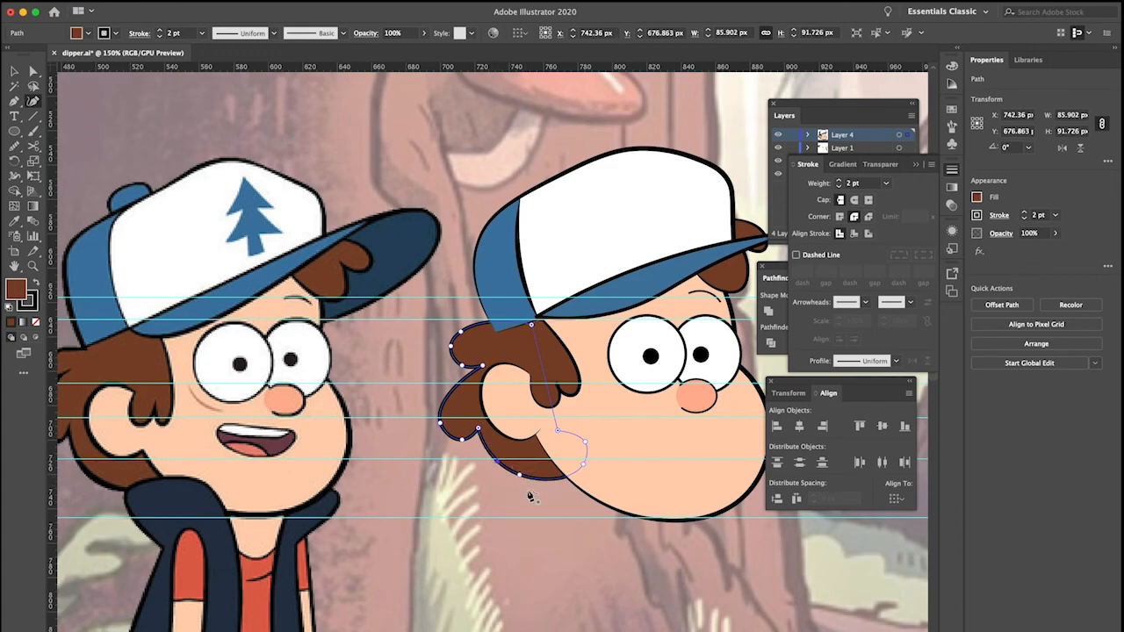
key(v)
click(544, 533)
Scale the front hair tuft down to about 40 × 36 px so it tucks under the brim
scroll(541, 536, up, 1)
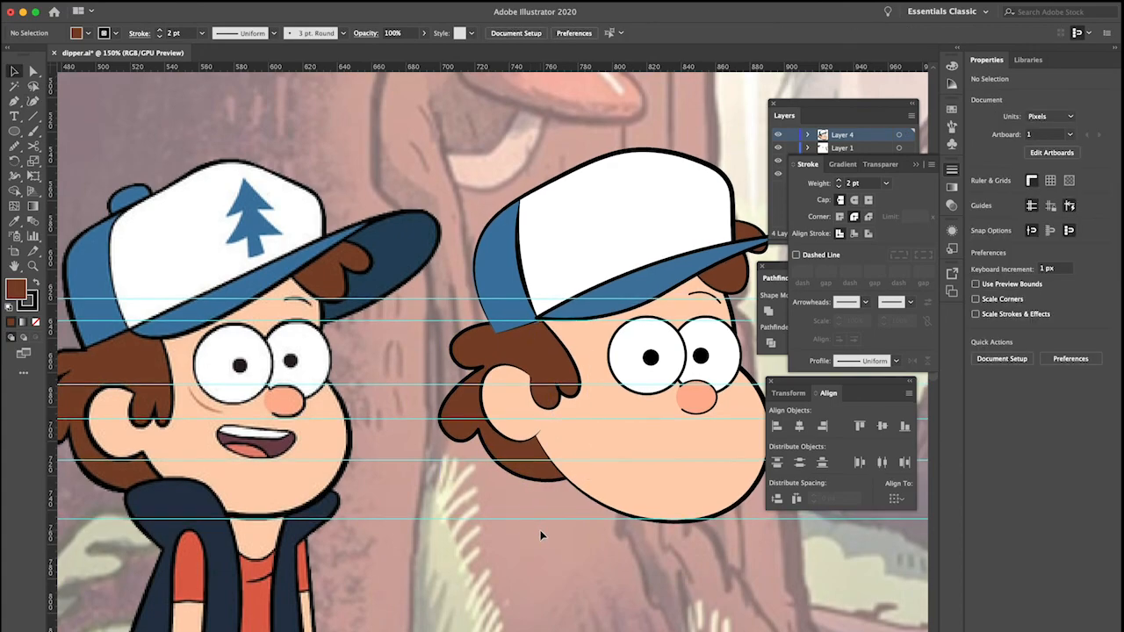
scroll(541, 533, right, 3)
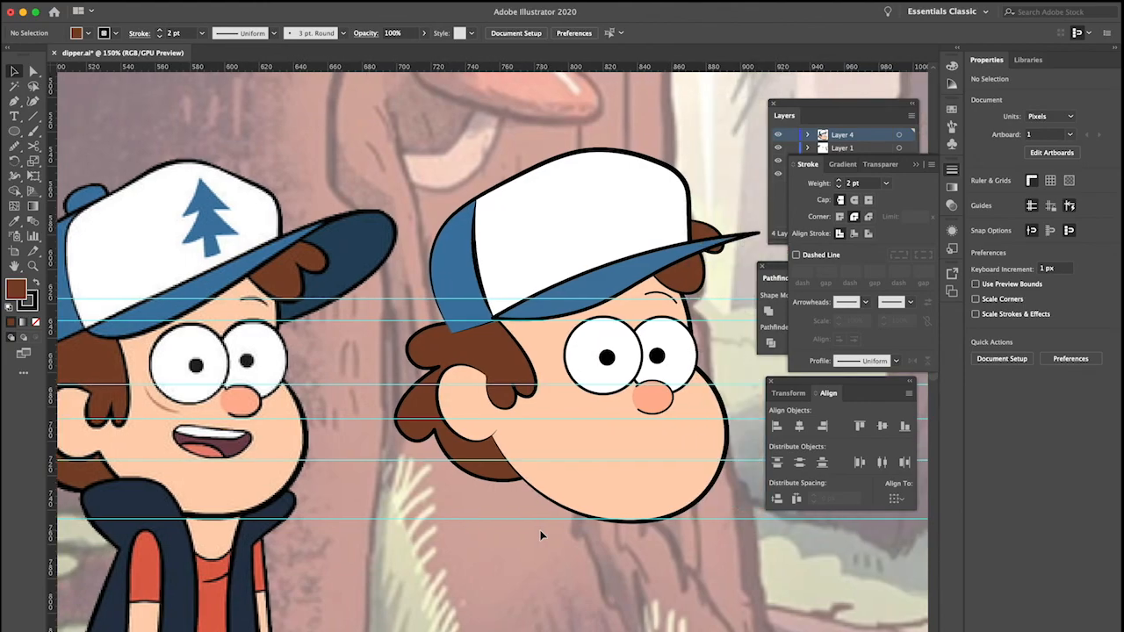
scroll(541, 534, right, 3)
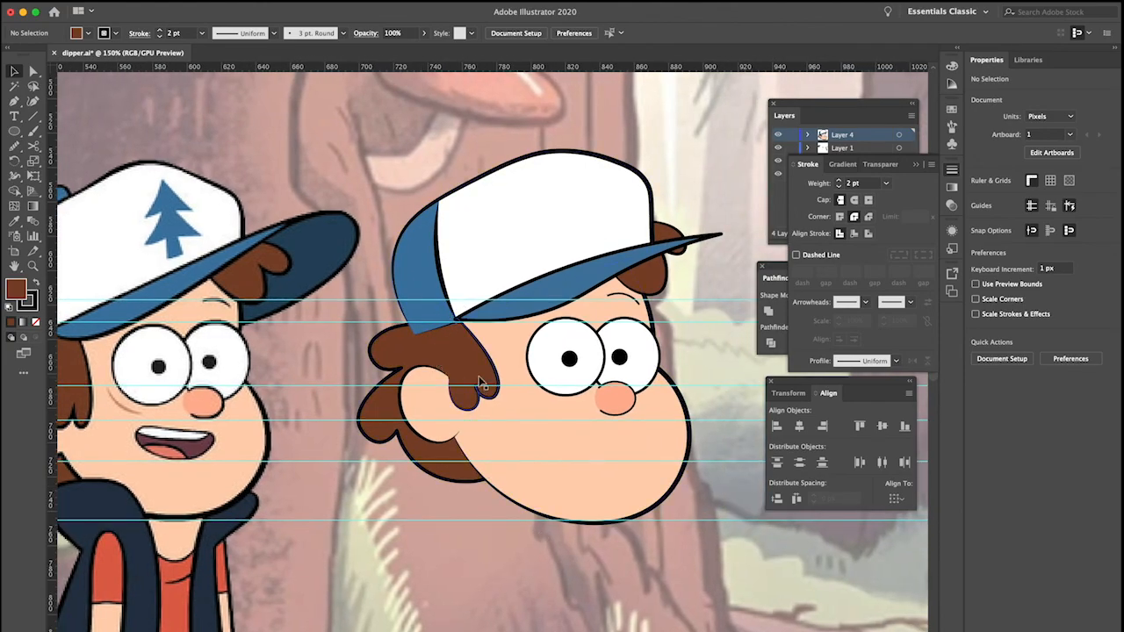
scroll(481, 384, left, 6)
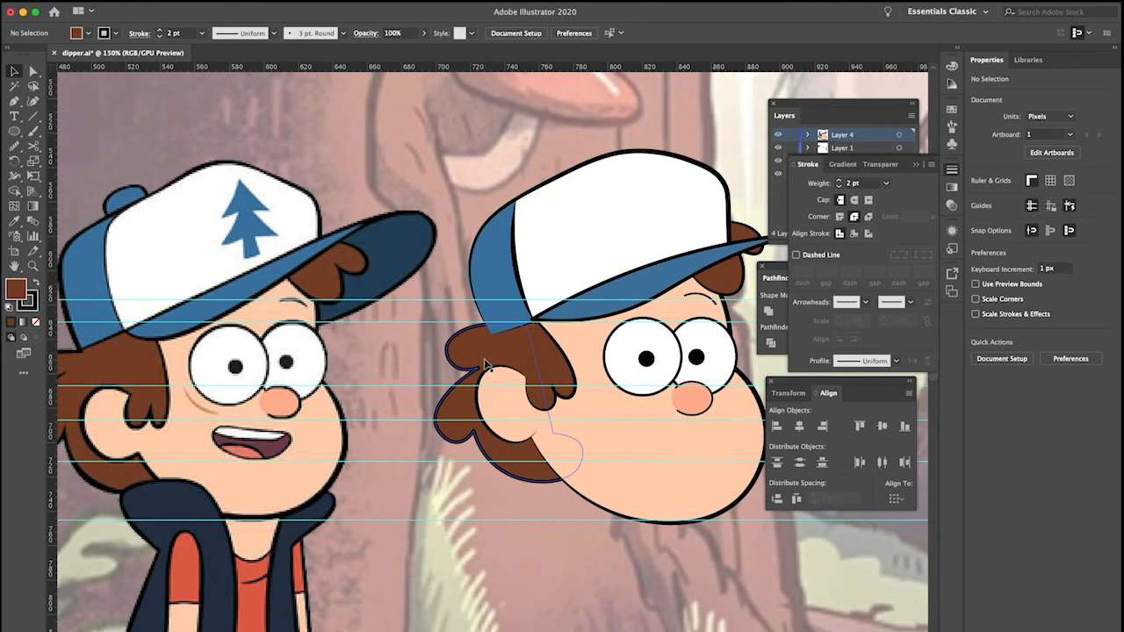
scroll(569, 350, right, 2)
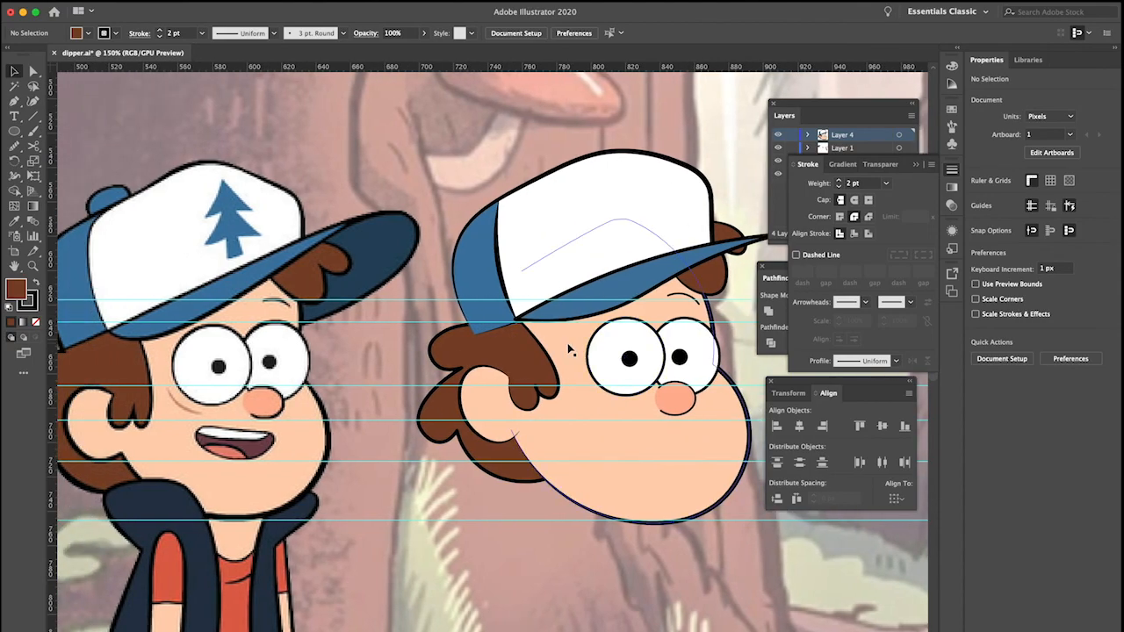
scroll(569, 349, up, 2)
scroll(553, 343, right, 5)
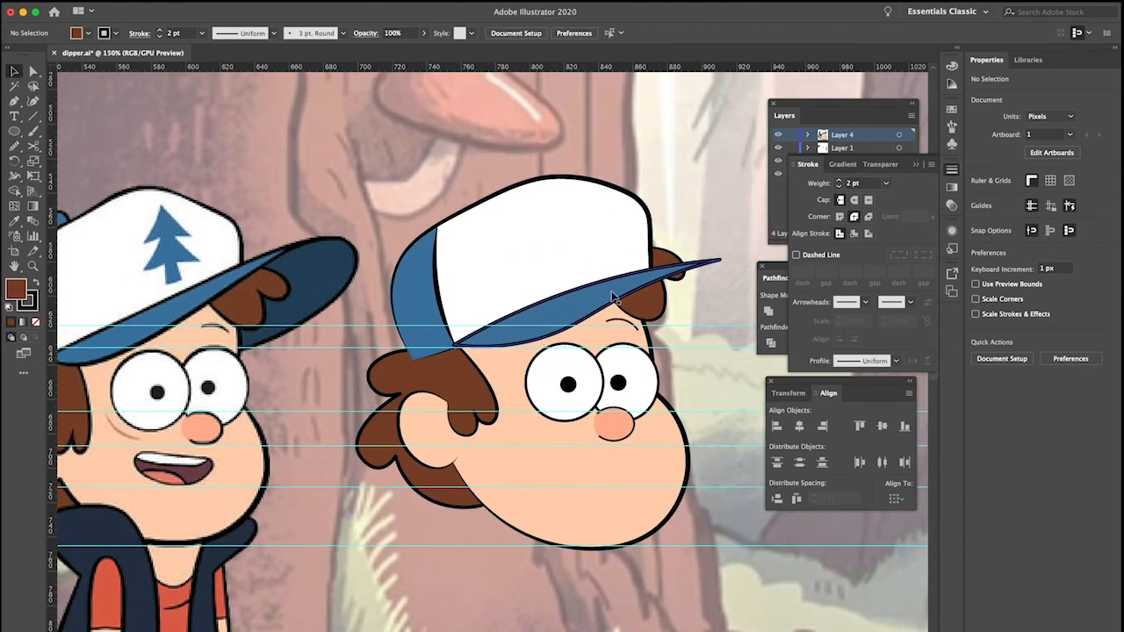
click(652, 313)
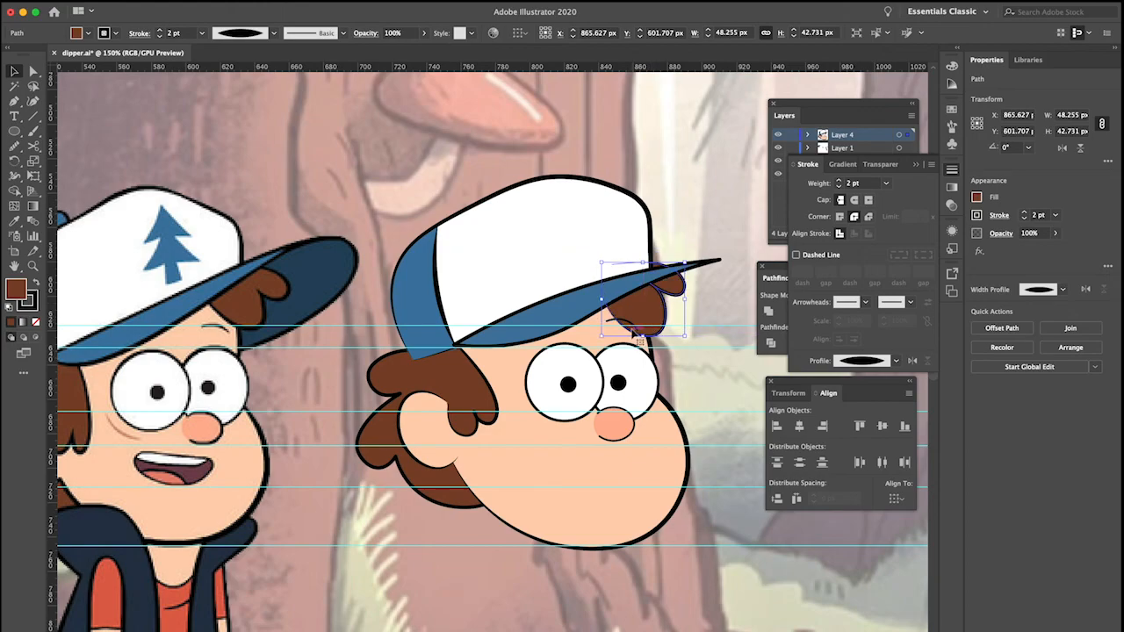
drag(682, 338, 659, 321)
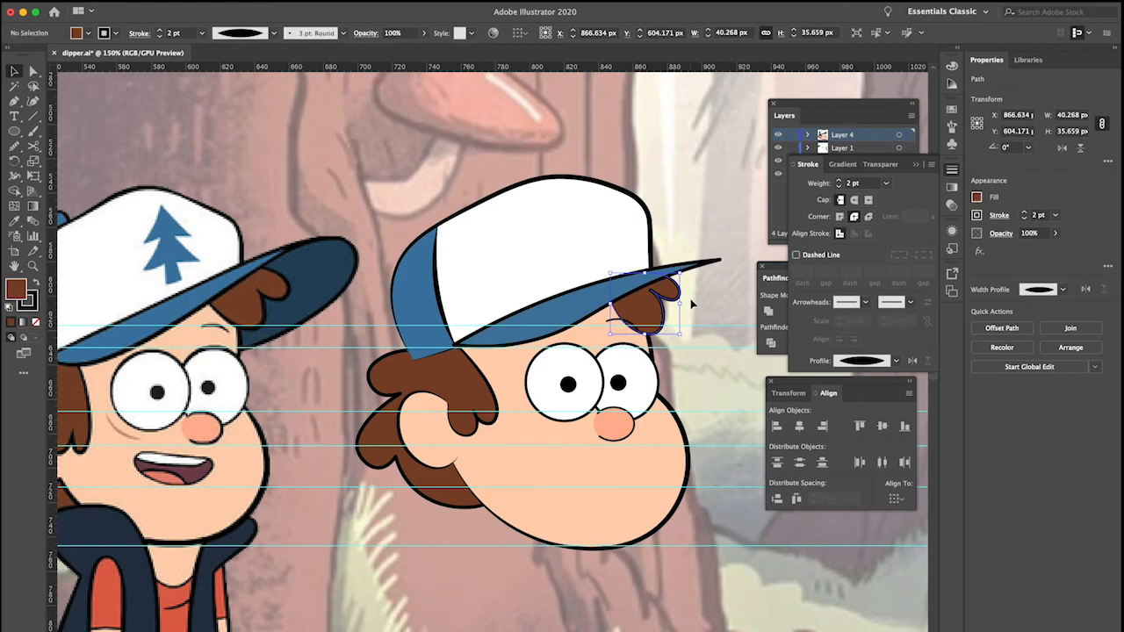
click(692, 304)
Nudge the eyebrow line beside the front hair slightly down toward the eyes
click(619, 325)
key(Down)
key(Down)
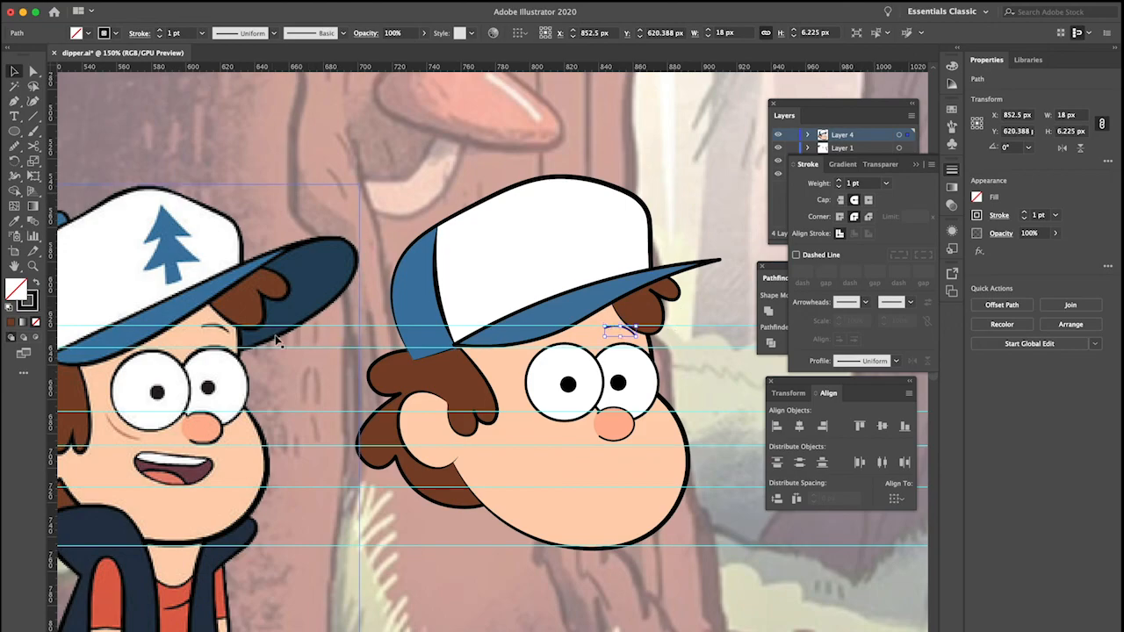
Resize the front hair tuft to 42.5 × 34 px, making it slightly wider and shorter beneath the brim
click(651, 317)
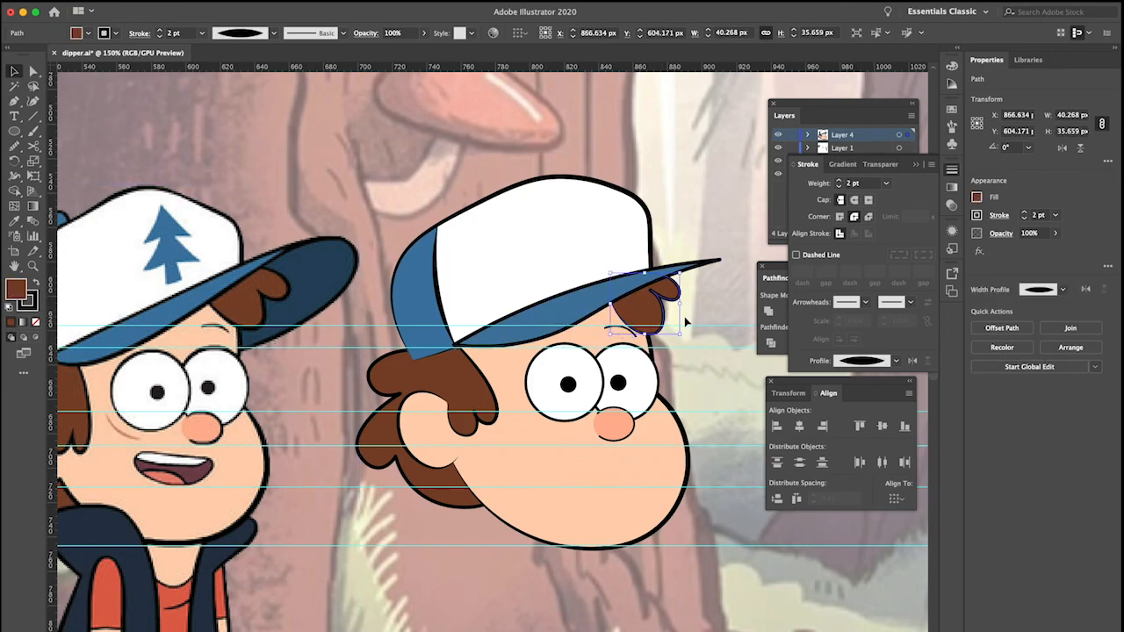
drag(681, 335, 681, 331)
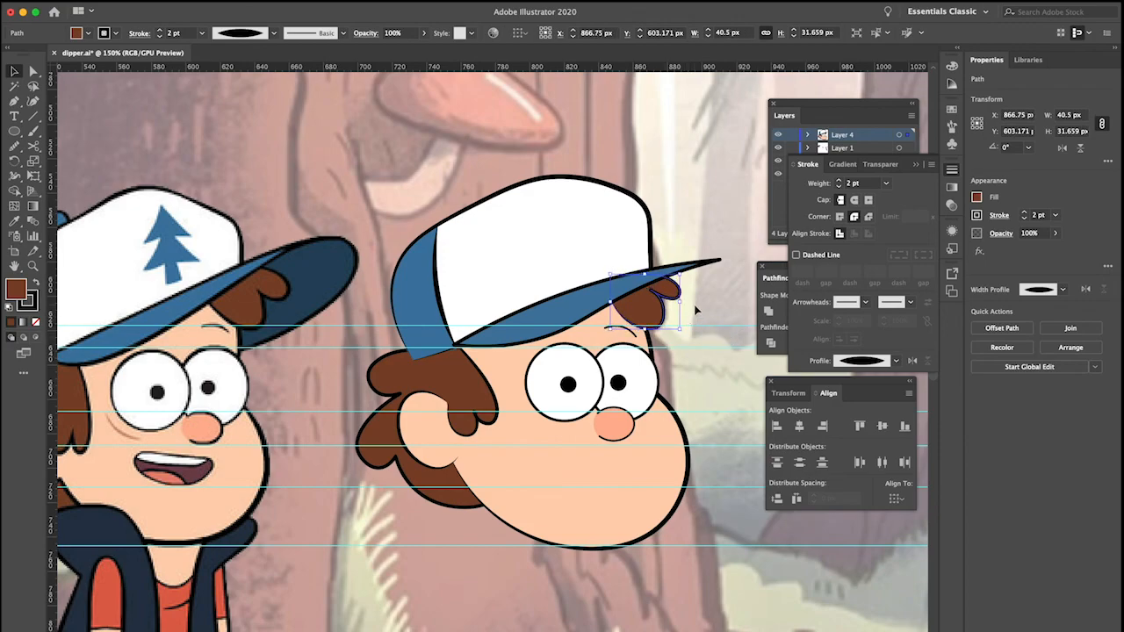
click(681, 307)
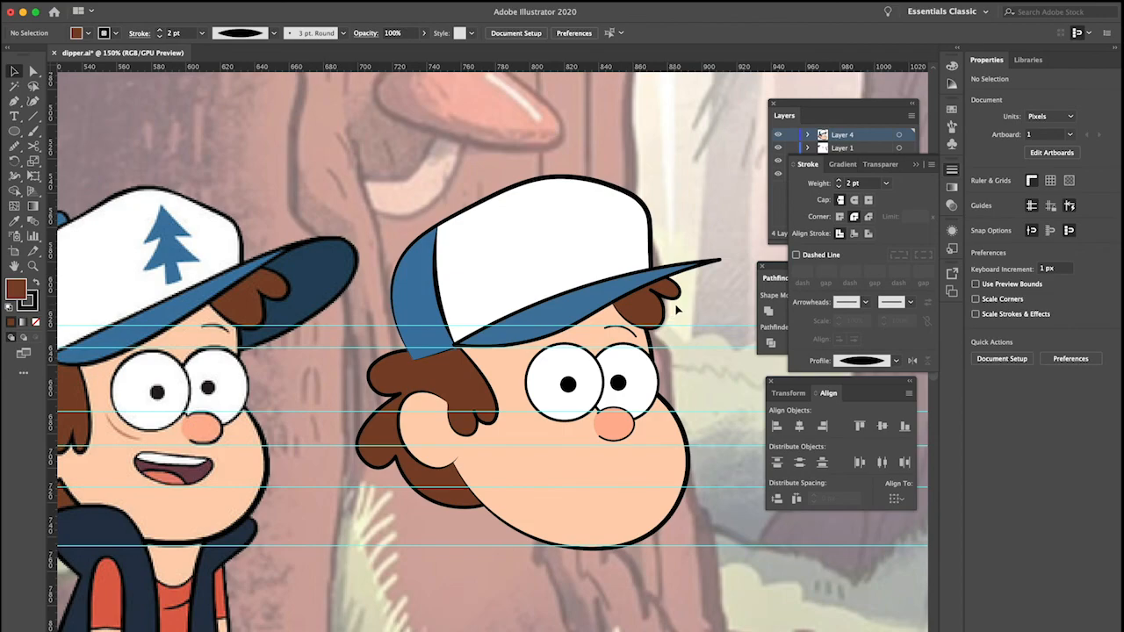
click(677, 300)
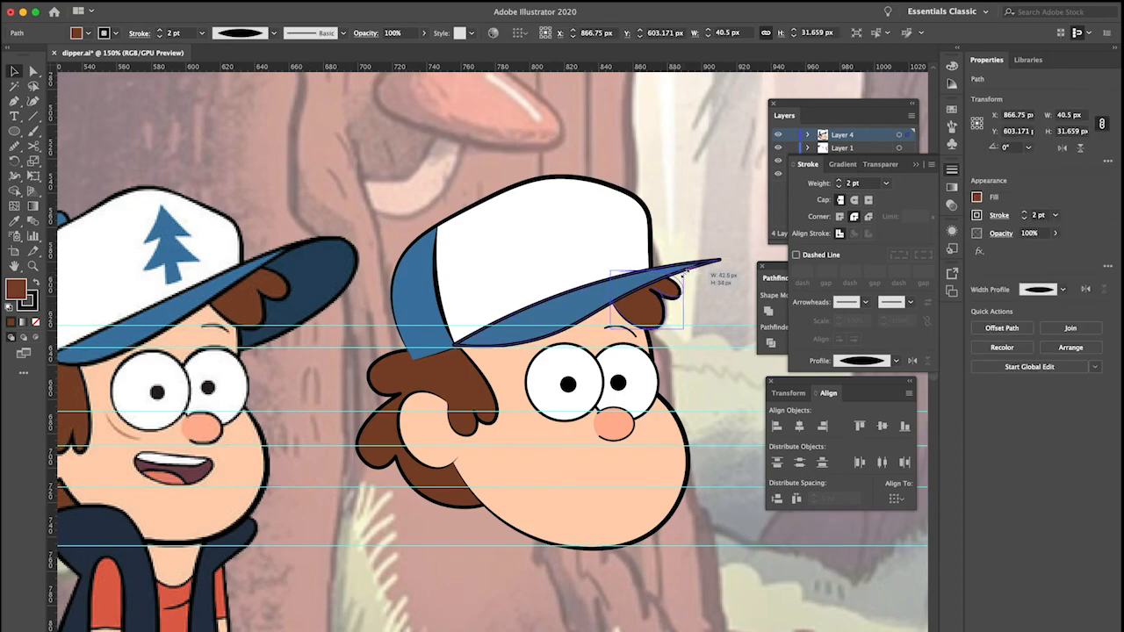
click(694, 313)
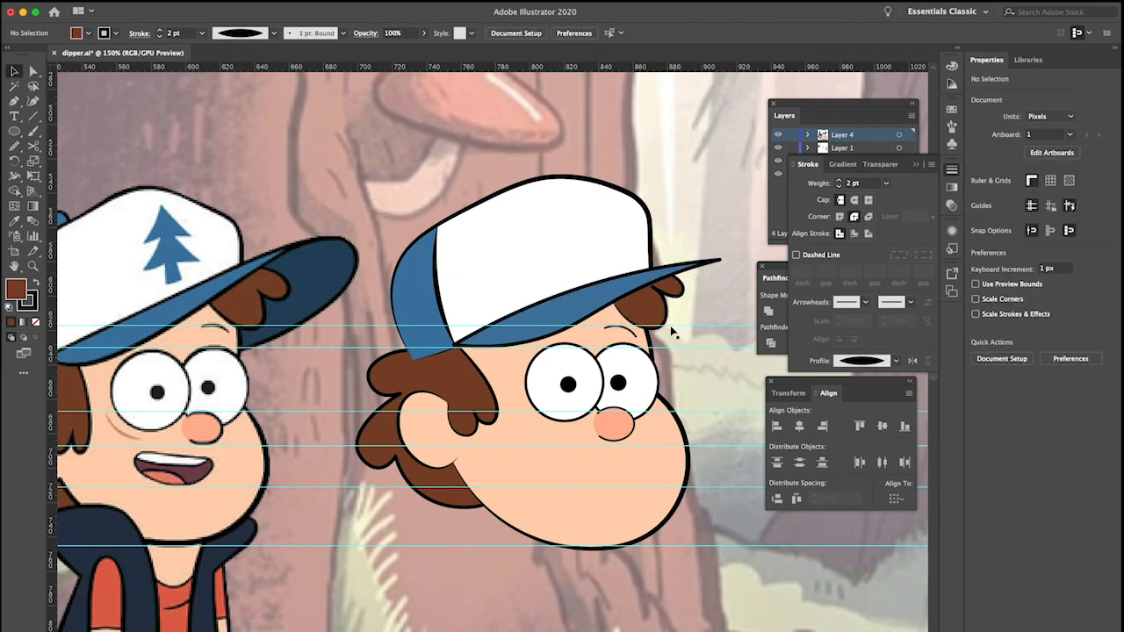
click(684, 309)
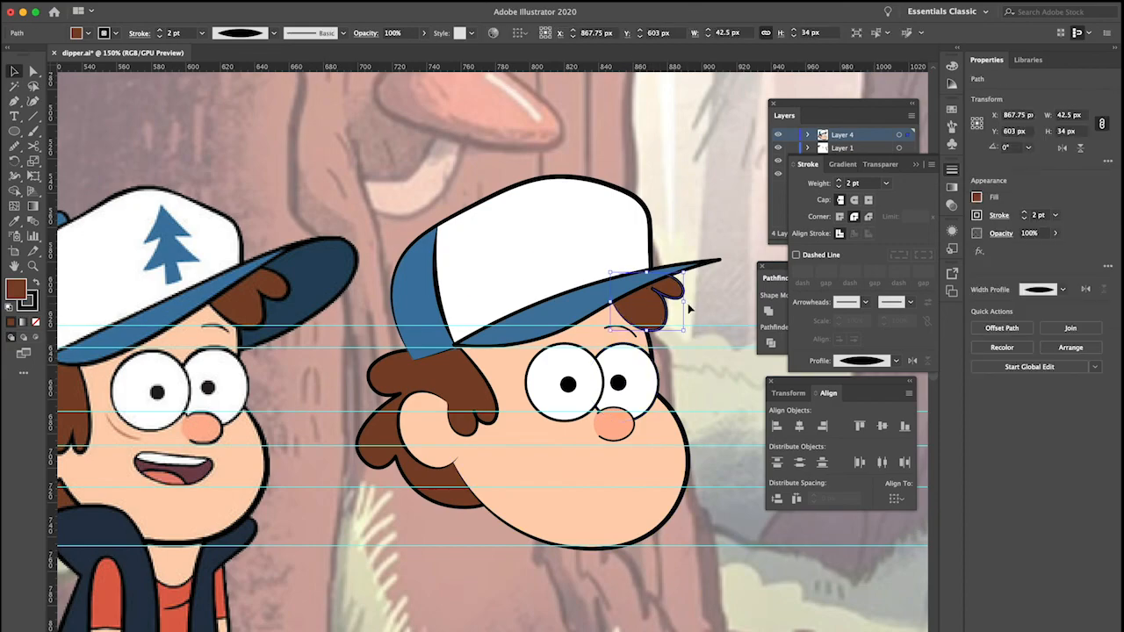
click(717, 306)
scroll(717, 305, right, 1)
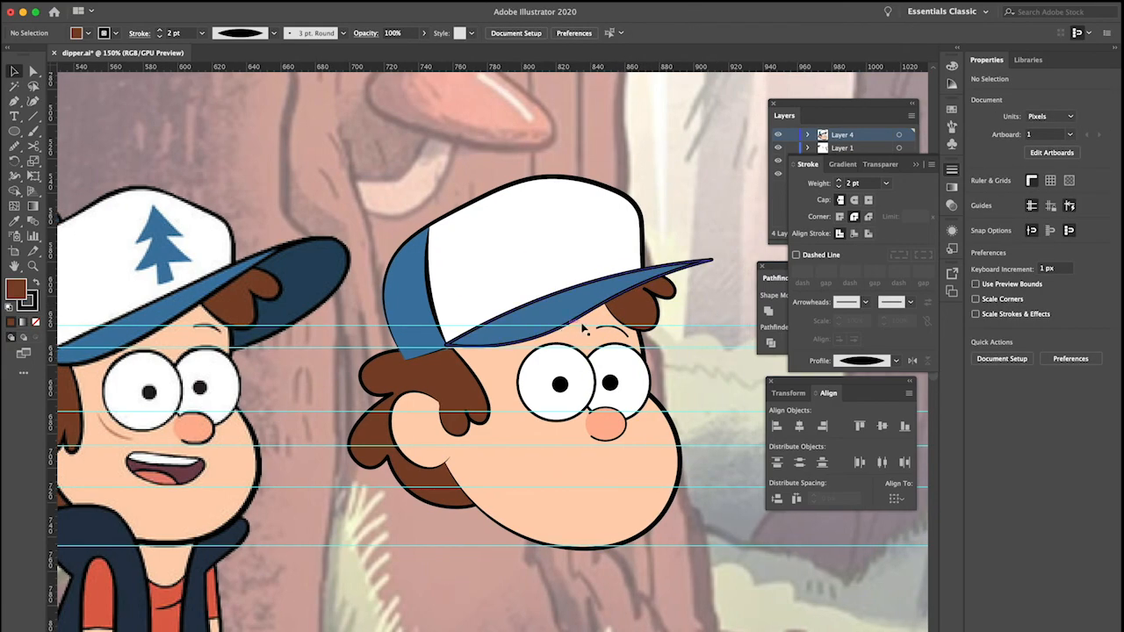
scroll(597, 316, right, 3)
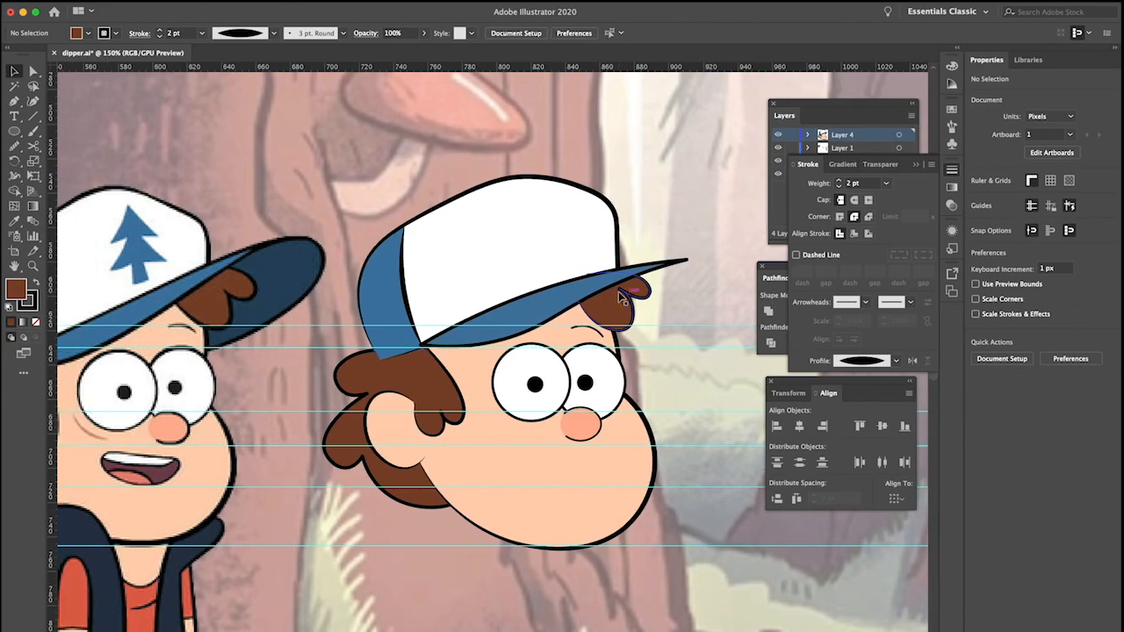
Draw a closed pine-tree emblem with the Pen tool on the cap's white front and give it the reference tree's blue fill
scroll(620, 299, left, 3)
click(14, 101)
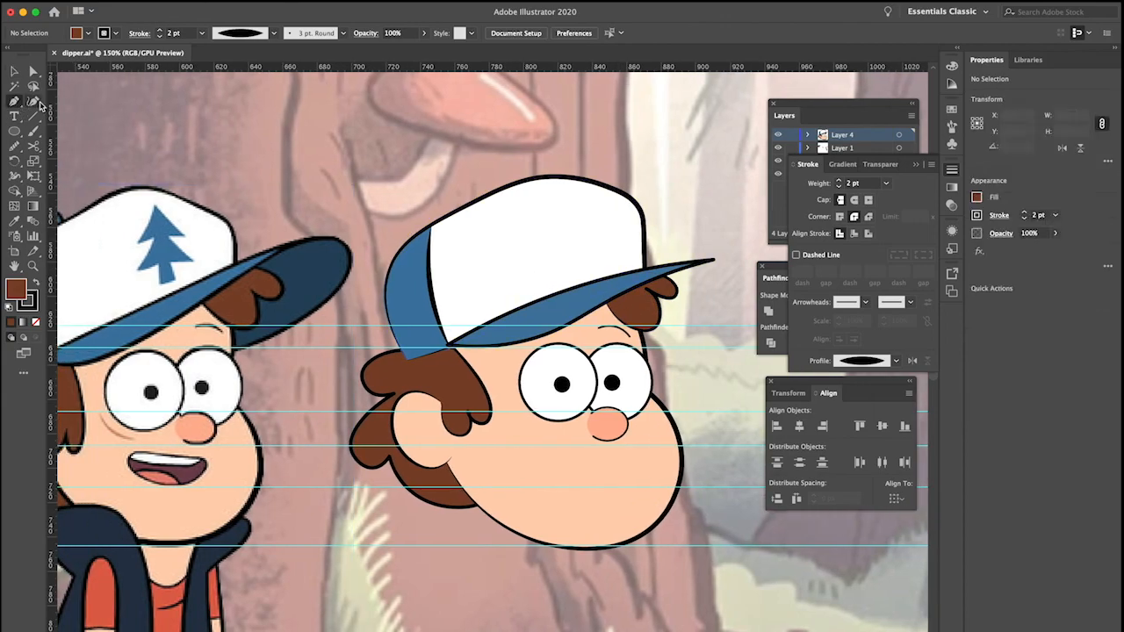
click(553, 204)
click(542, 229)
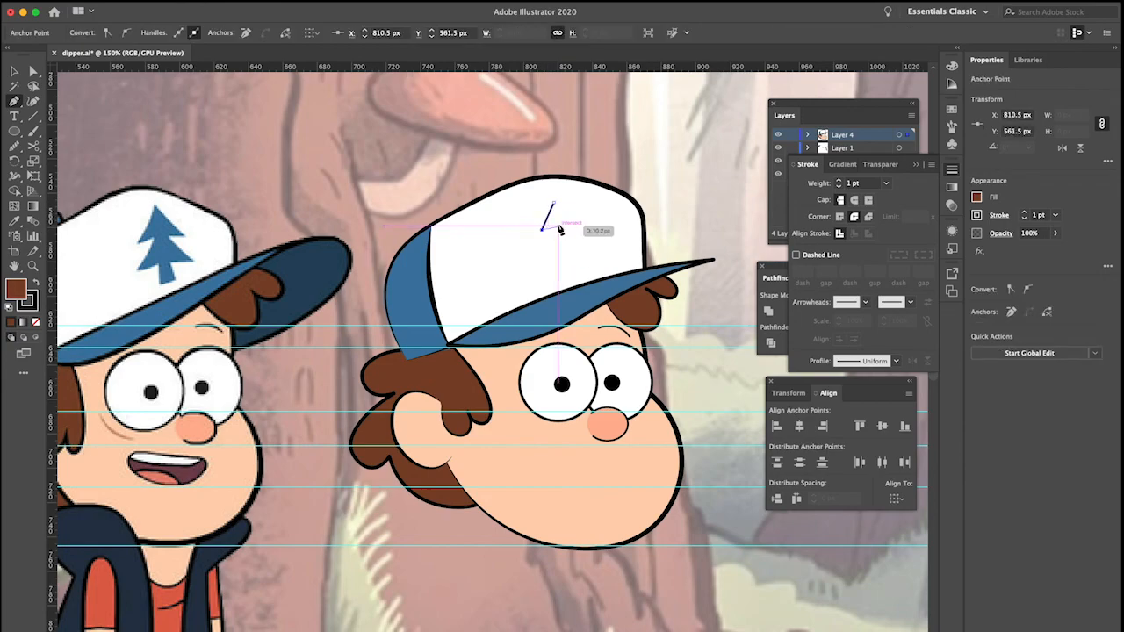
click(559, 227)
click(548, 258)
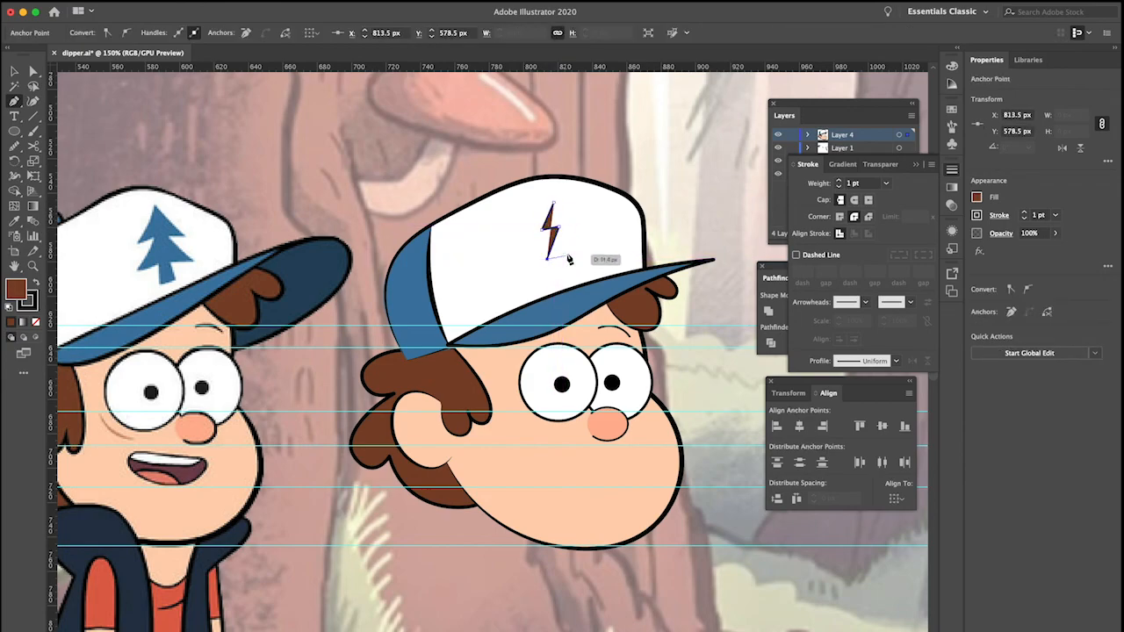
click(569, 250)
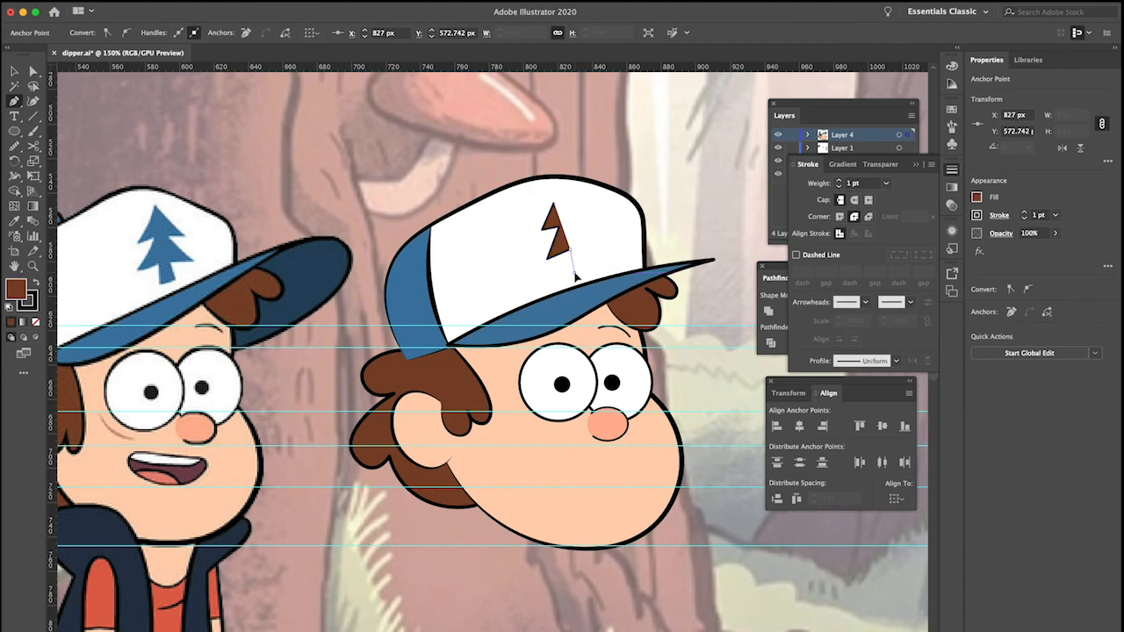
click(574, 272)
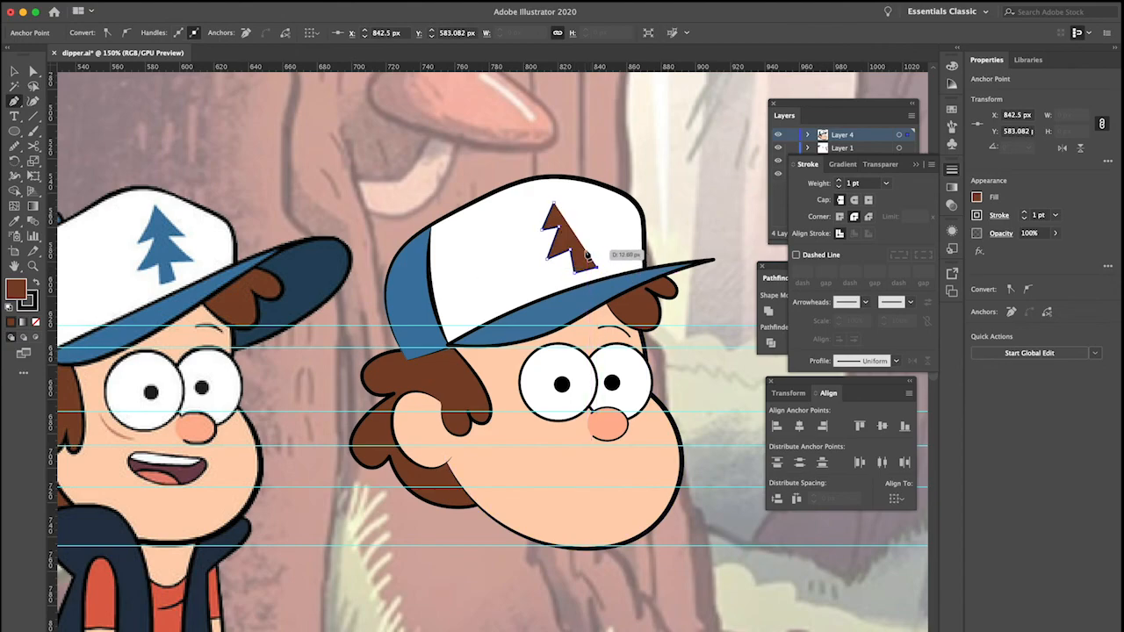
click(587, 251)
click(603, 249)
click(577, 228)
click(592, 226)
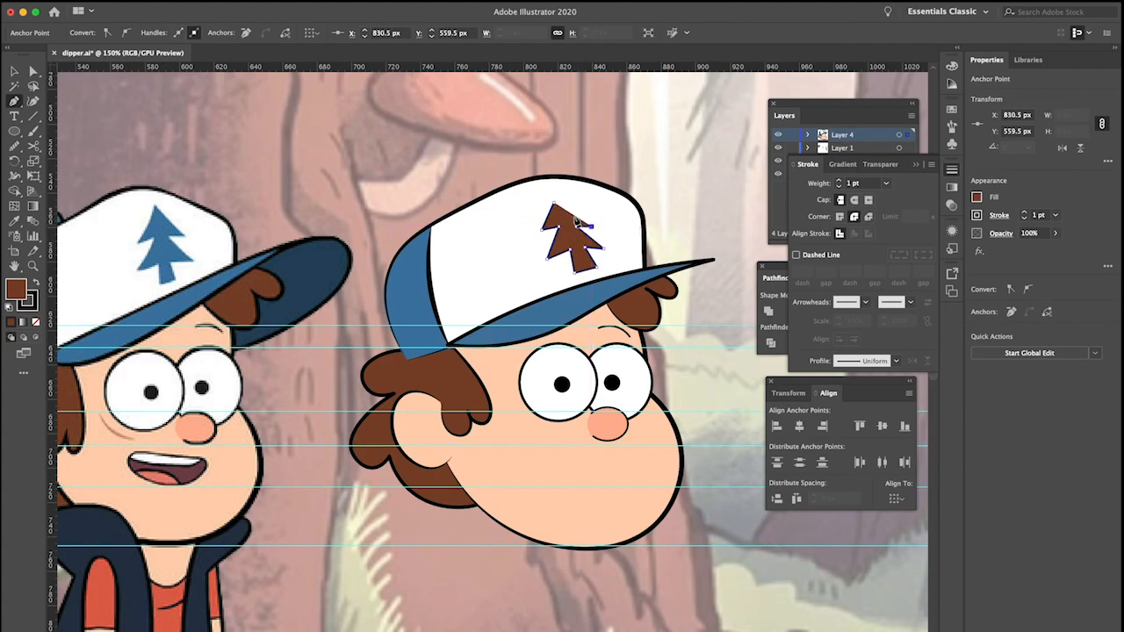
click(554, 203)
key(i)
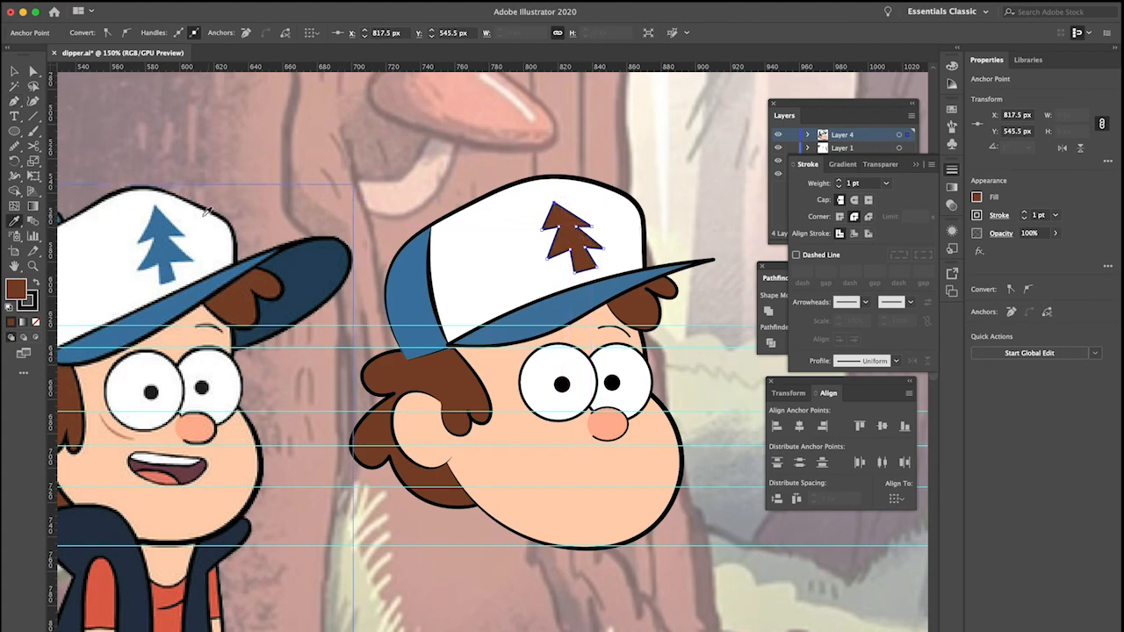
click(175, 219)
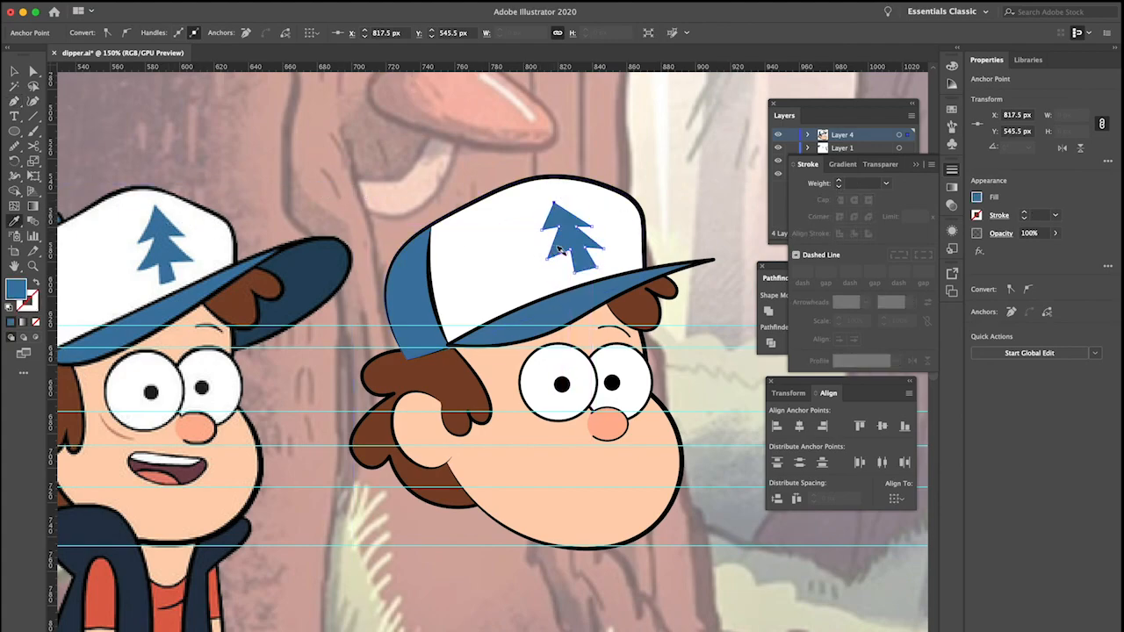
Move the tree emblem's two left branch tips inward and its lower right tip slightly up with the Direct Selection tool
key(super+equal)
key(super+equal)
key(a)
drag(509, 214, 525, 213)
click(522, 272)
drag(521, 275, 536, 262)
drag(632, 253, 629, 244)
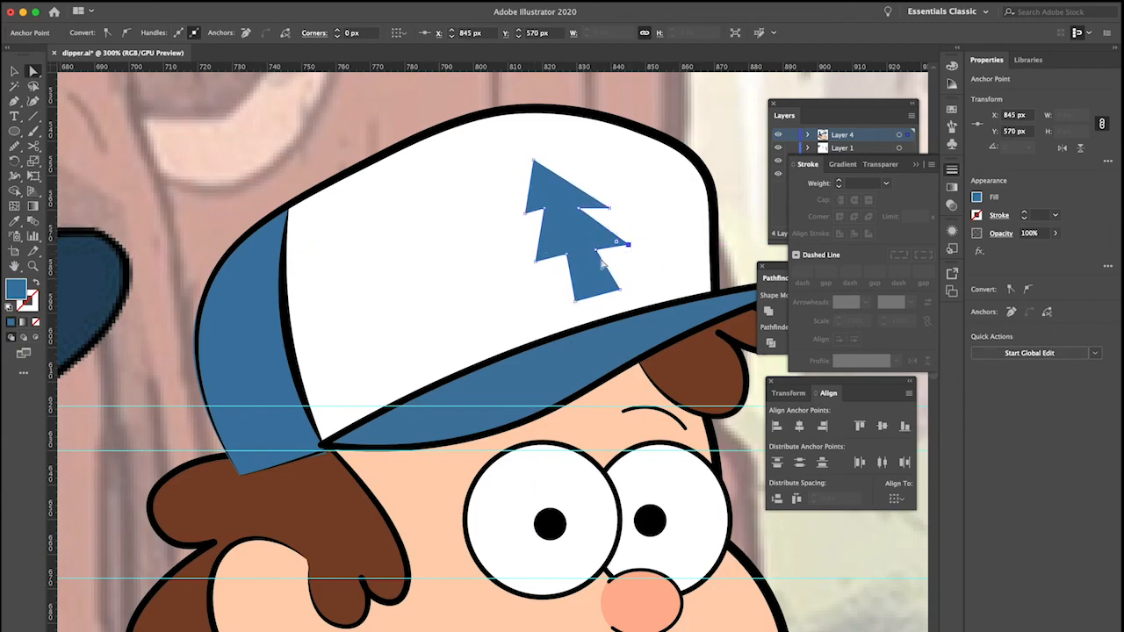
Narrow the tree emblem's trunk by moving its left anchor points inward and adjusting its base corners and right joint
drag(575, 301, 582, 301)
drag(566, 255, 573, 255)
drag(582, 301, 620, 289)
key(Up)
drag(596, 250, 594, 250)
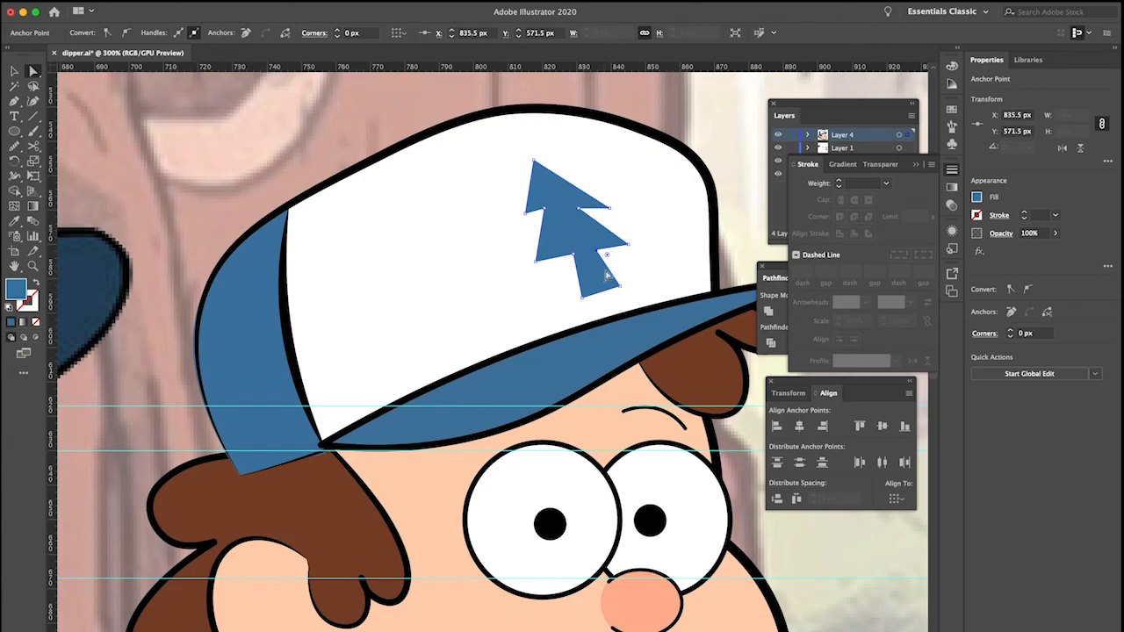
key(v)
click(677, 217)
scroll(672, 217, up, 5)
scroll(673, 217, down, 8)
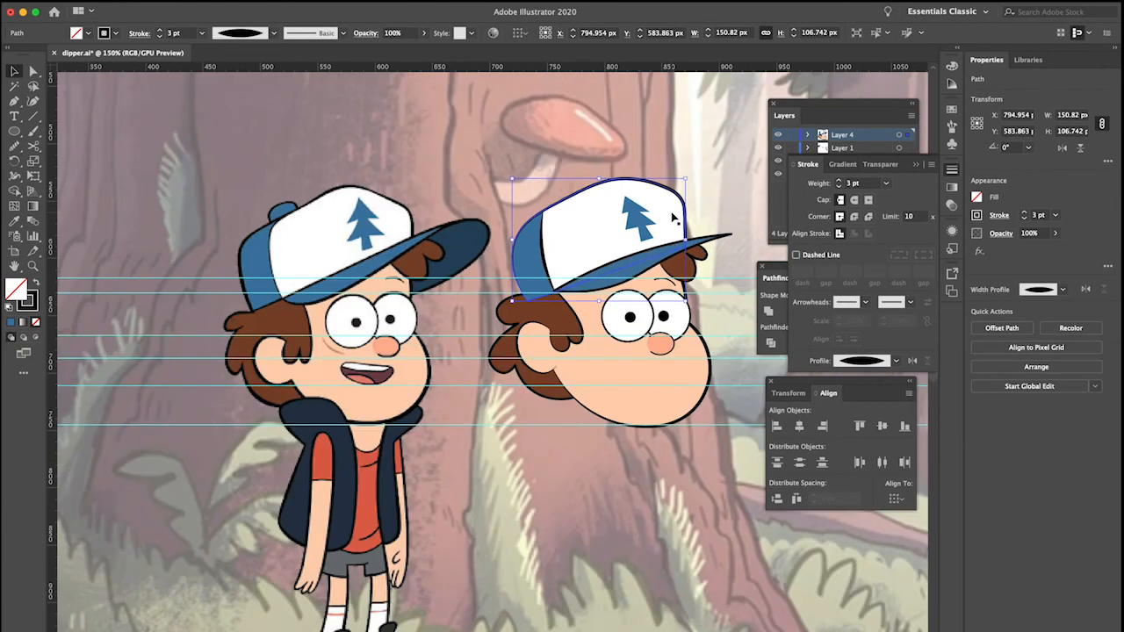
Nudge the tree emblem slightly down toward the brim and rotate it about 7° clockwise
click(642, 224)
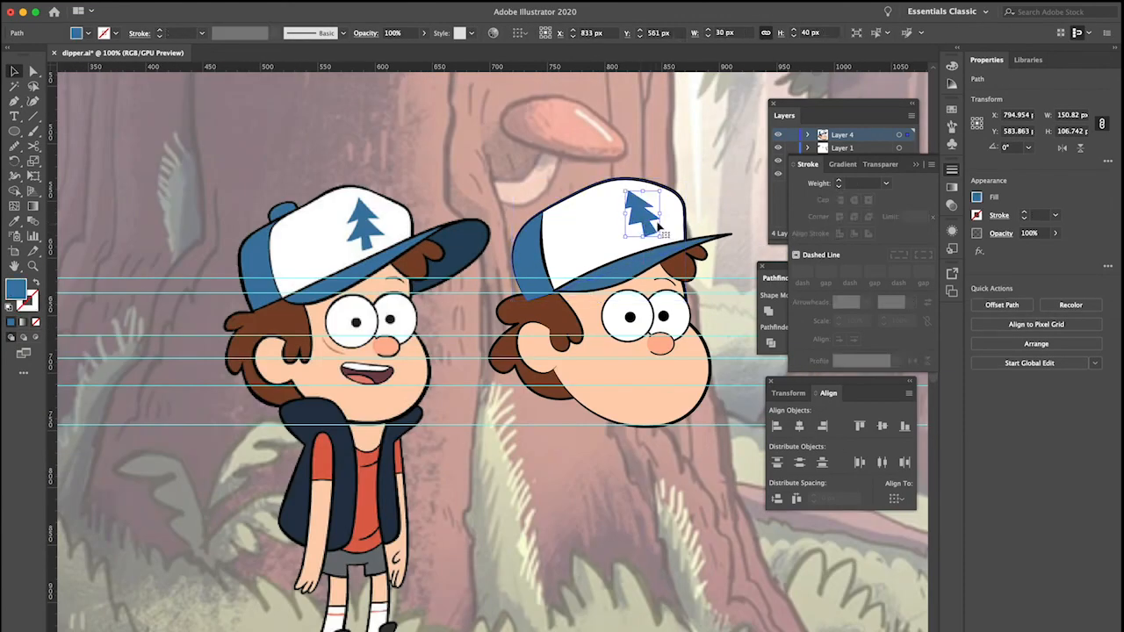
key(Down)
key(Down)
key(Down)
drag(669, 189, 674, 196)
key(super+shift+a)
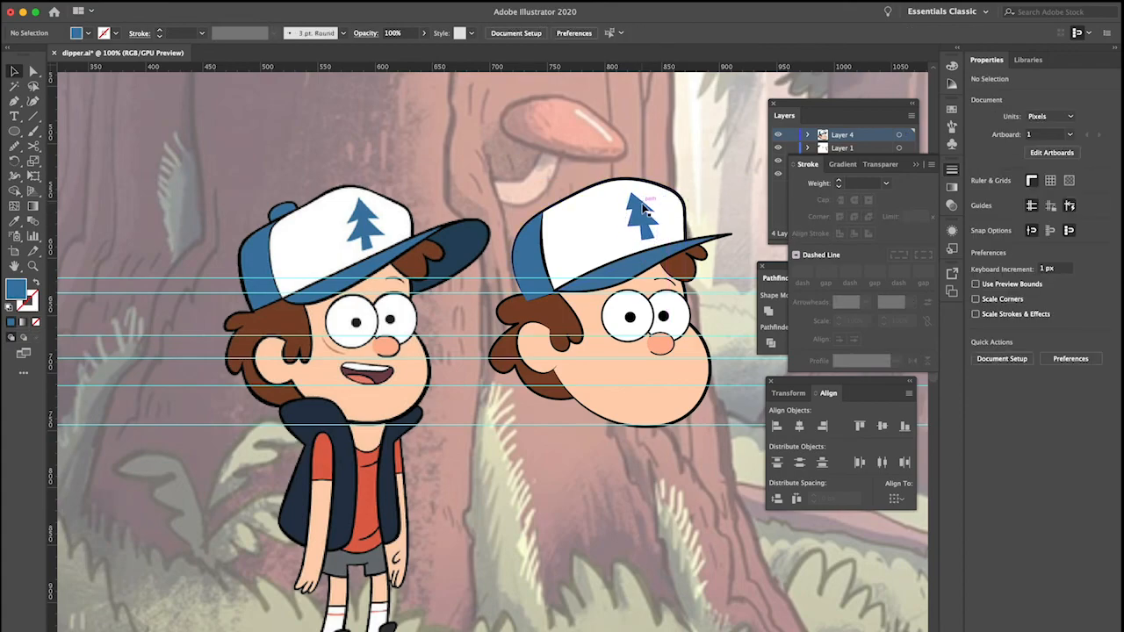
Pull the tree emblem's upper right branch tip up and inward, and shift its apex slightly to the right
scroll(643, 205, down, 4)
scroll(642, 204, up, 8)
click(634, 215)
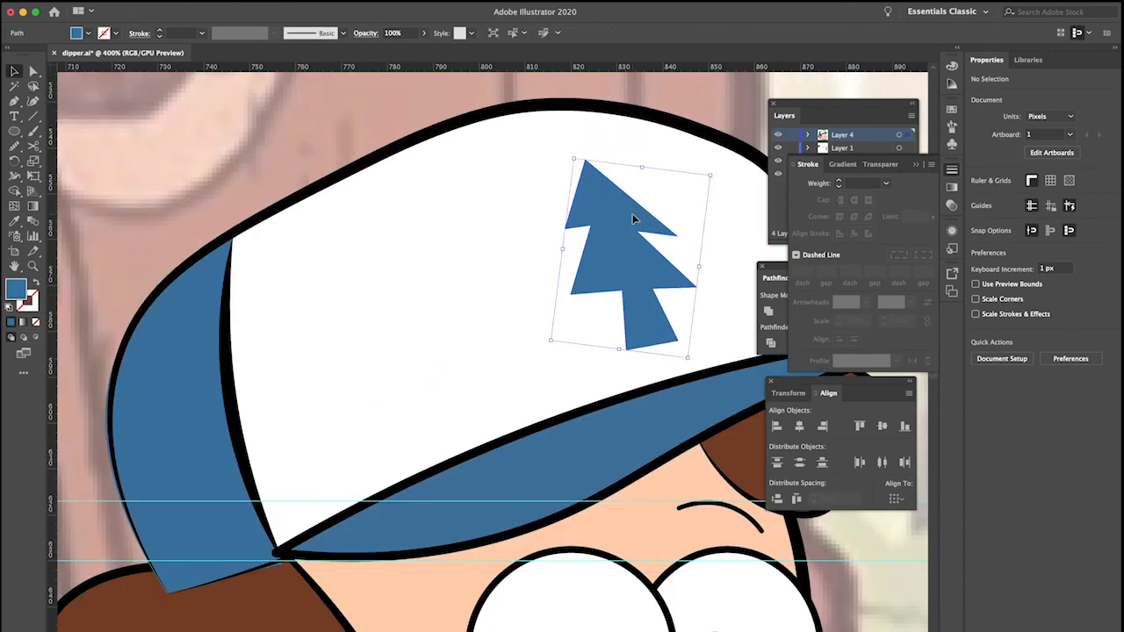
key(a)
click(675, 235)
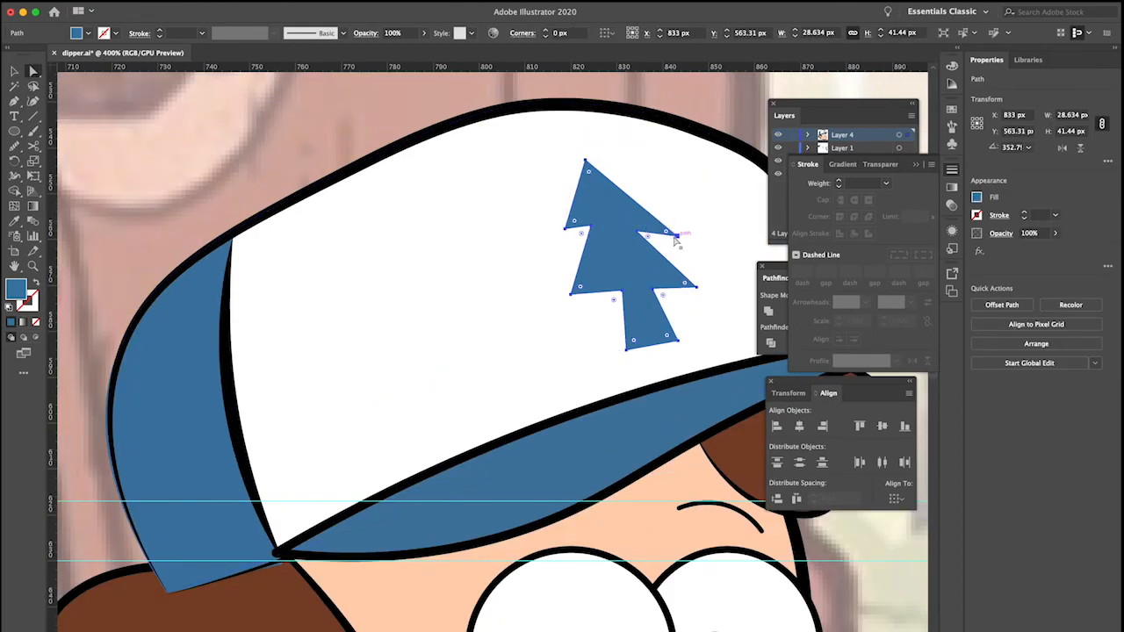
drag(676, 237, 658, 222)
drag(587, 161, 597, 160)
click(677, 120)
scroll(625, 178, up, 3)
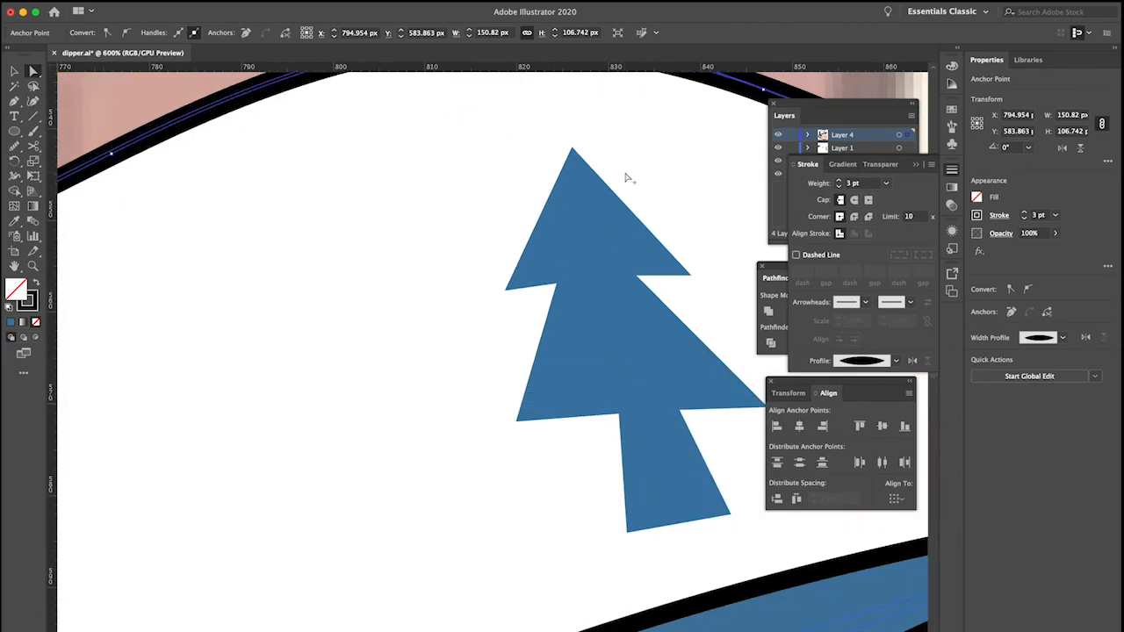
scroll(625, 179, down, 8)
scroll(627, 181, up, 3)
scroll(631, 183, down, 3)
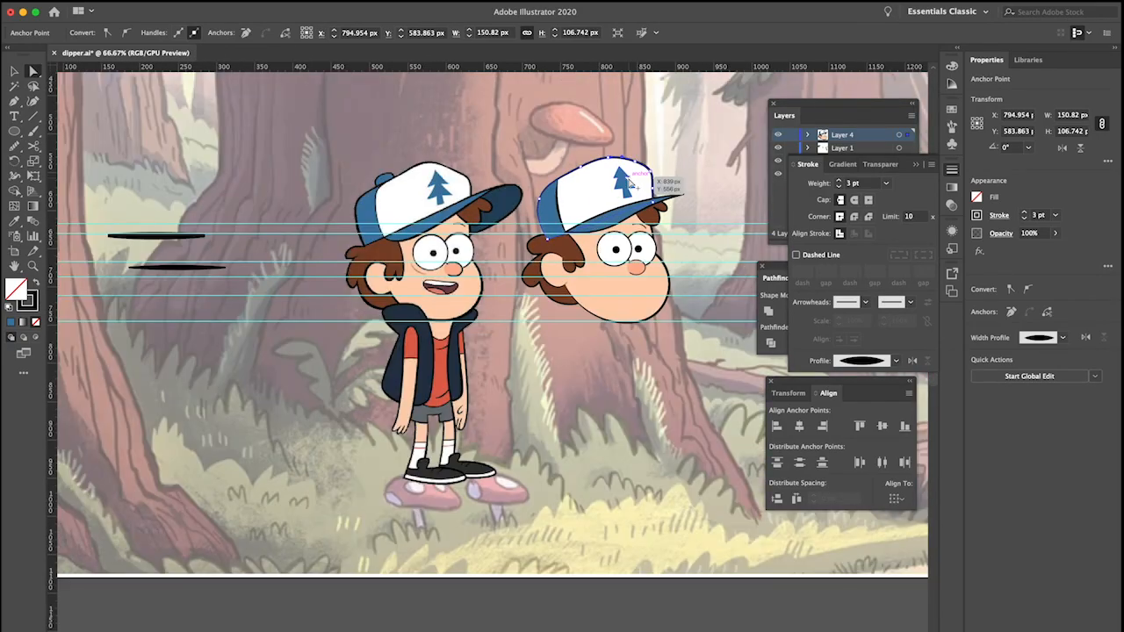
scroll(635, 181, up, 2)
click(717, 165)
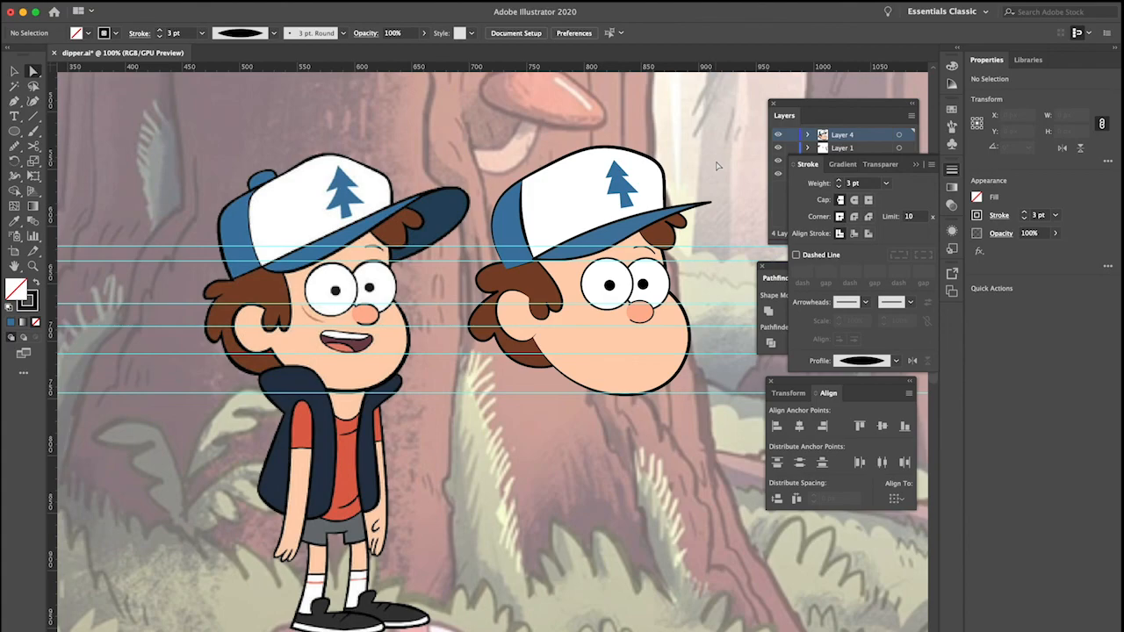
click(616, 186)
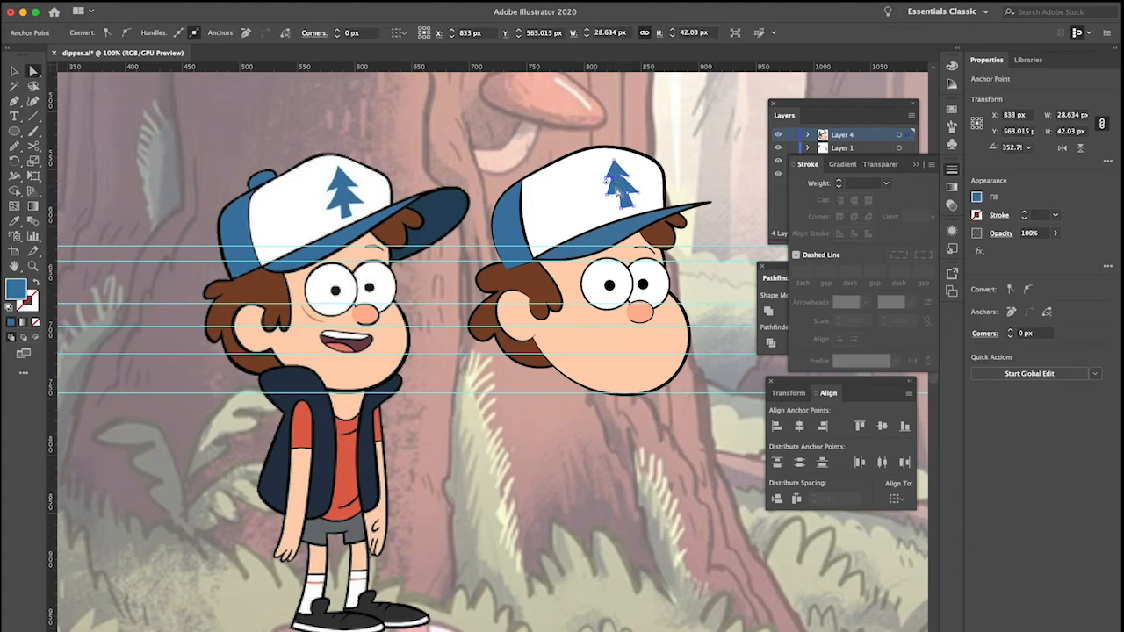
click(608, 195)
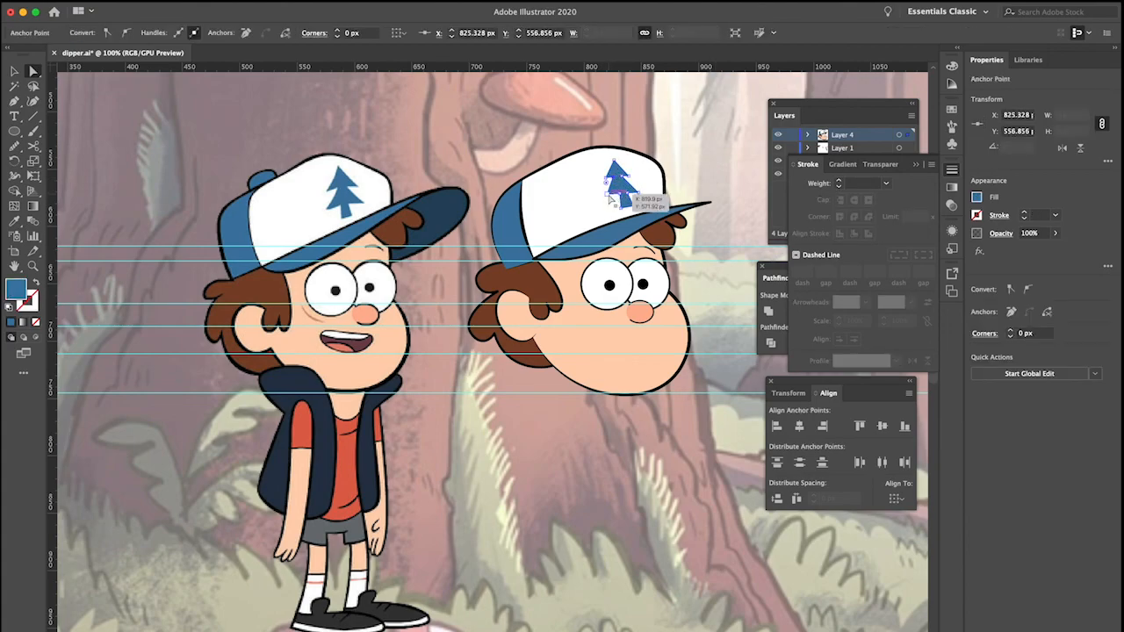
click(700, 176)
drag(612, 180, 620, 181)
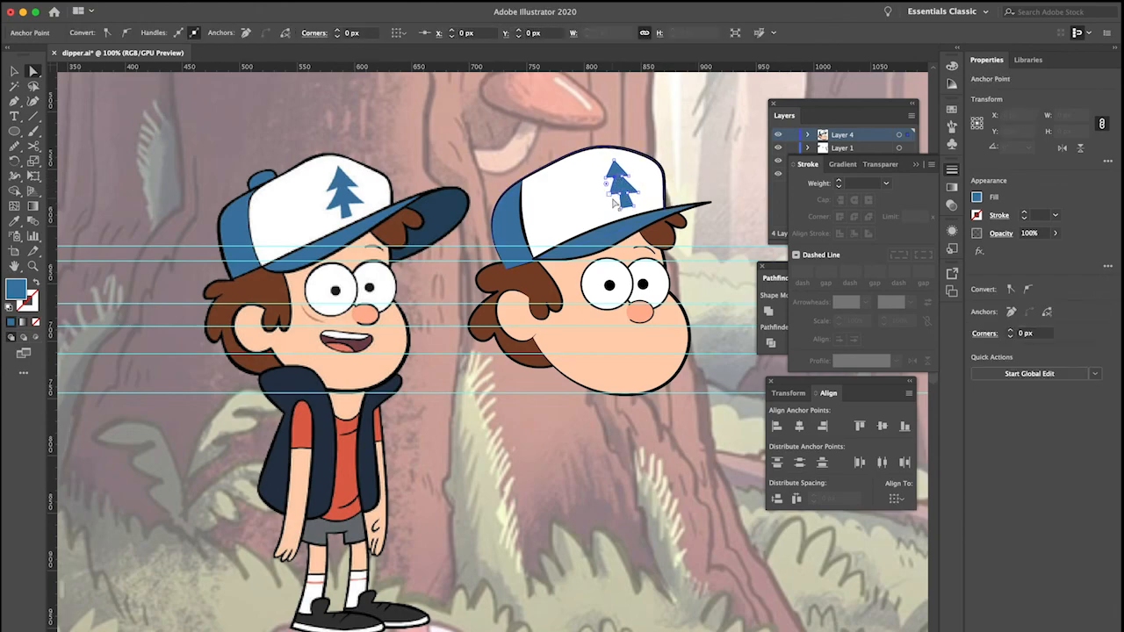
click(609, 194)
click(719, 177)
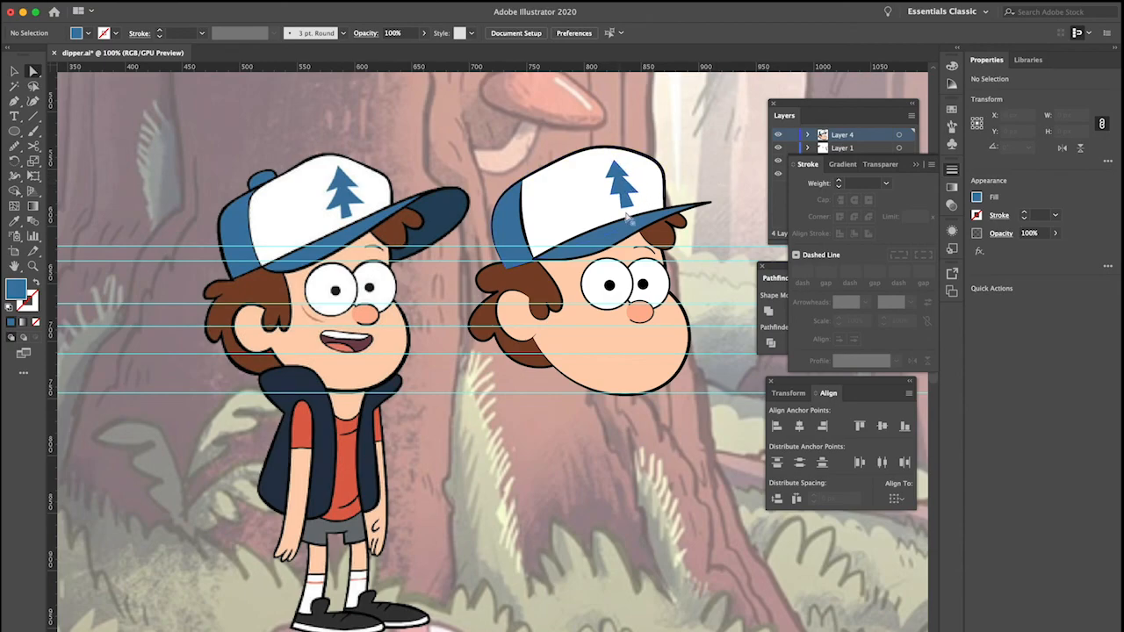
Widen the tree emblem so it measures about 31.7 × 42.2 px
key(v)
click(632, 203)
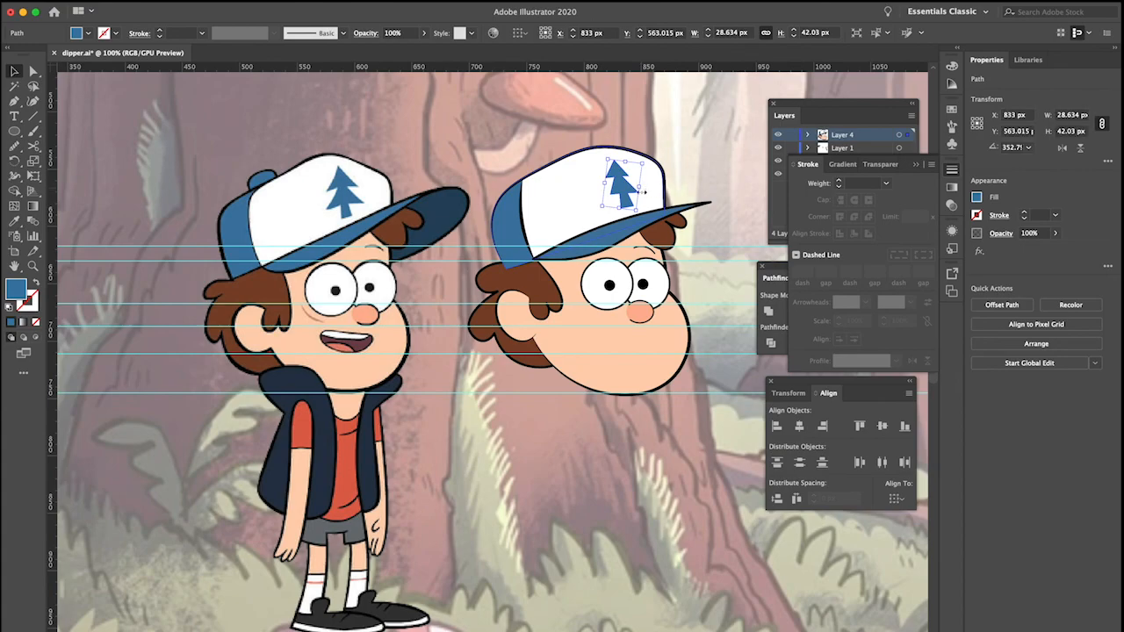
click(672, 186)
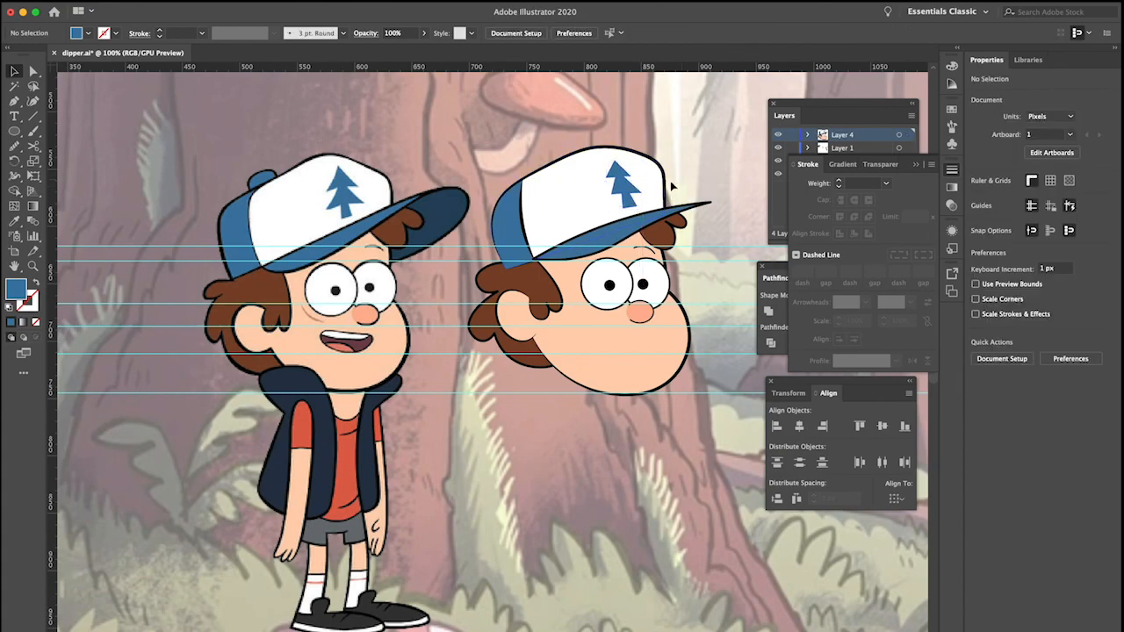
click(620, 182)
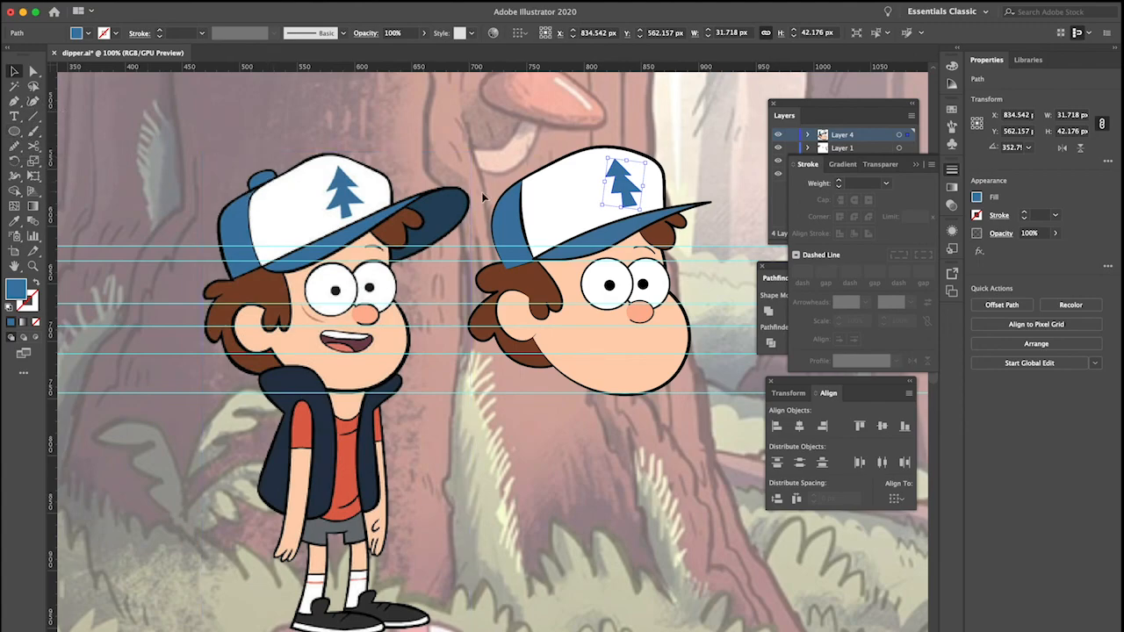
Draw a blue ellipse about 33 × 23 px over the cap's upper back edge as its top button, rotated about 20°
click(14, 131)
drag(519, 169, 554, 175)
key(v)
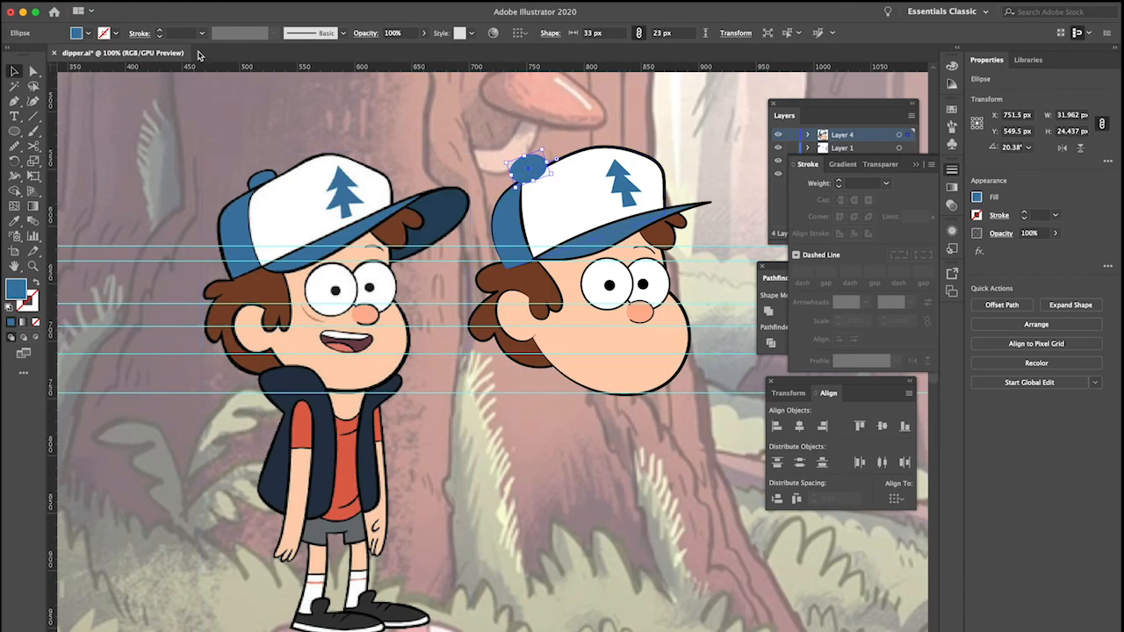
Give the cap button a 3 pt black stroke with the width profile that tapers at both ends
click(105, 37)
click(35, 56)
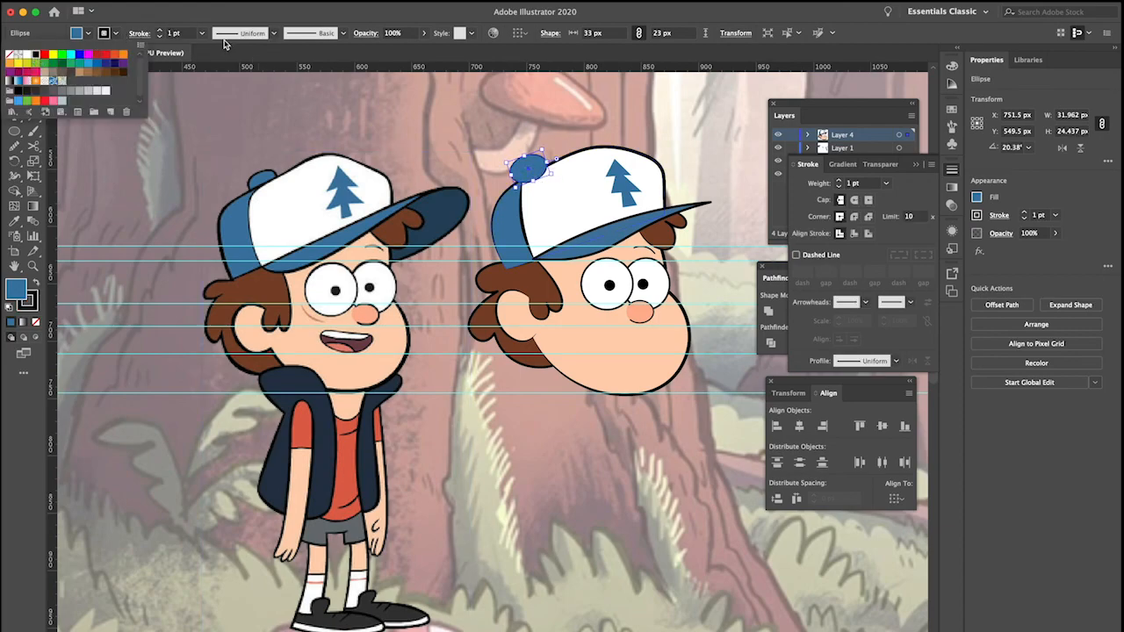
click(259, 38)
click(273, 33)
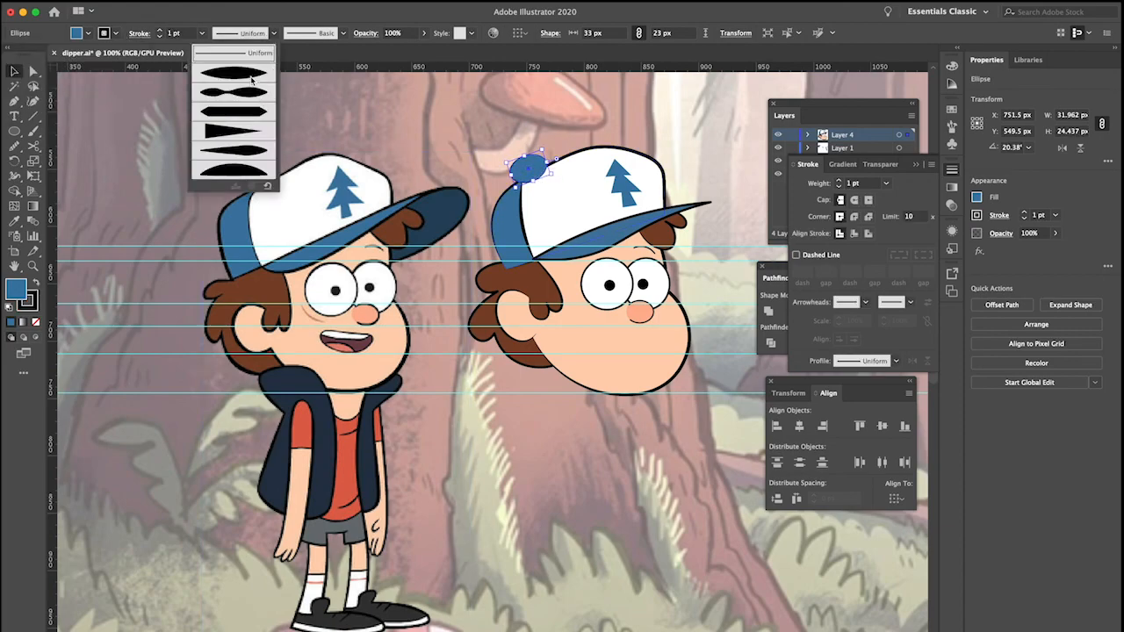
click(251, 79)
click(202, 32)
click(230, 120)
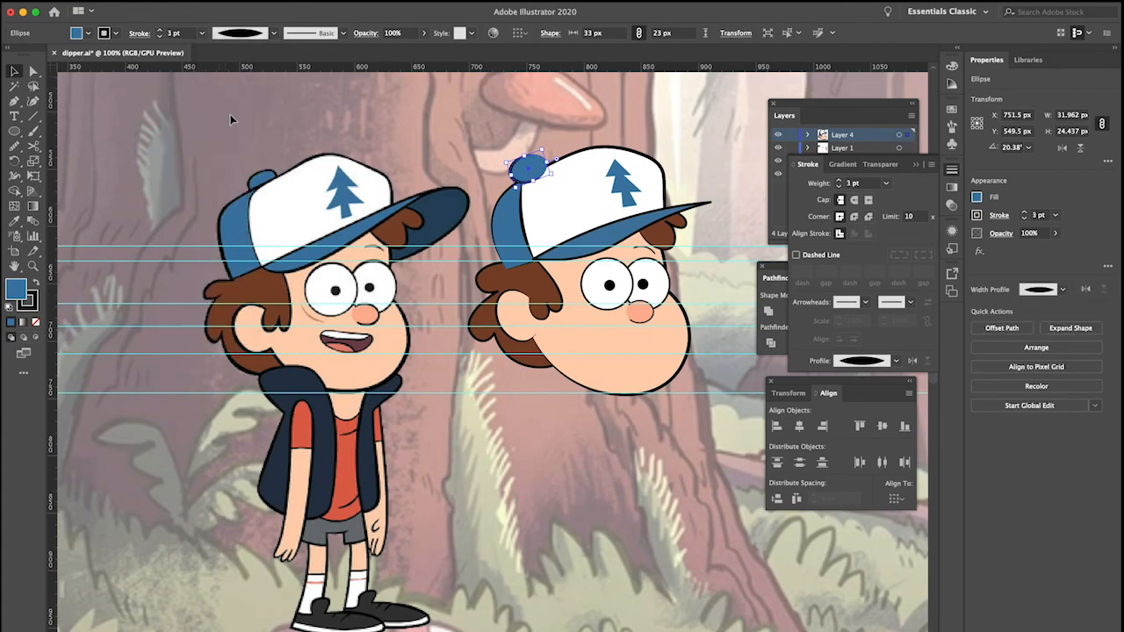
Reshape and tilt the cap button to about 32 × 17 px along the cap's edge and send it to the back
mouse_move(555, 176)
mouse_down()
mouse_move(524, 185)
mouse_move(548, 151)
mouse_move(536, 170)
mouse_up()
right_click(536, 170)
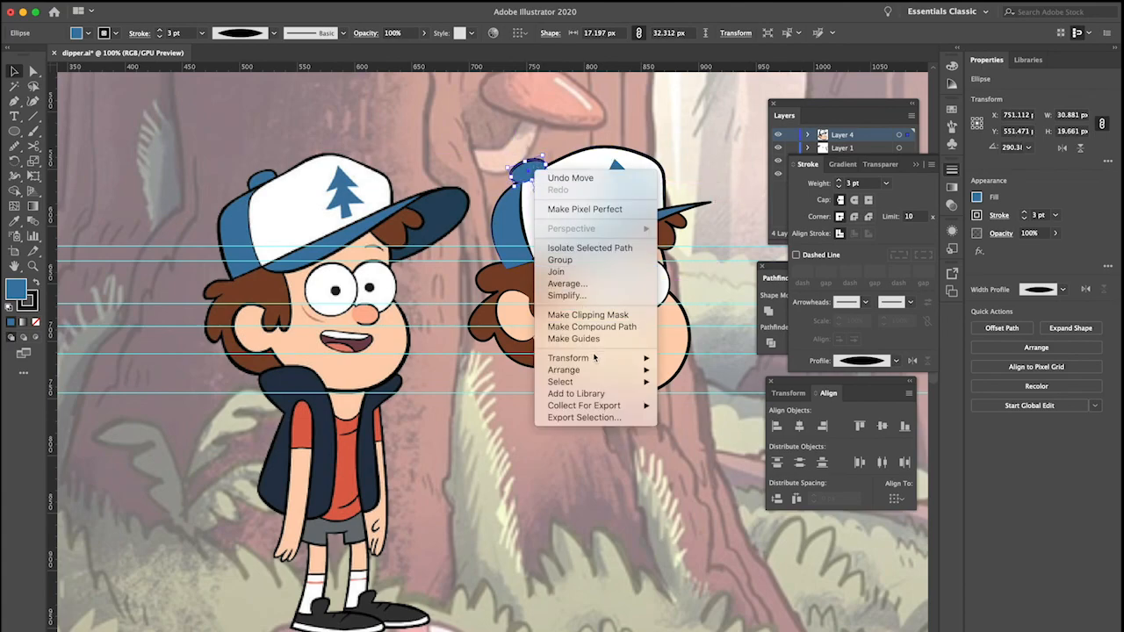
mouse_move(626, 373)
click(696, 405)
click(535, 158)
Shorten the cap button to about 29 × 17 px, tilt it slightly more, and nudge it up 1 px
scroll(531, 158, down, 2)
scroll(531, 158, up, 5)
click(539, 166)
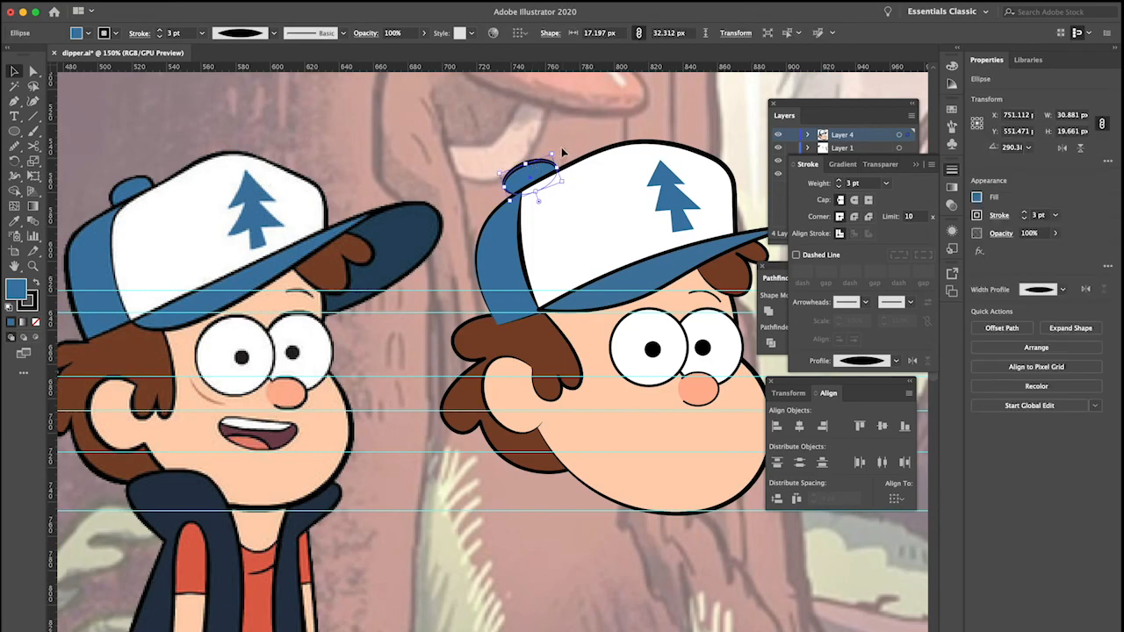
mouse_move(555, 149)
mouse_down()
mouse_move(533, 181)
mouse_move(567, 162)
mouse_up()
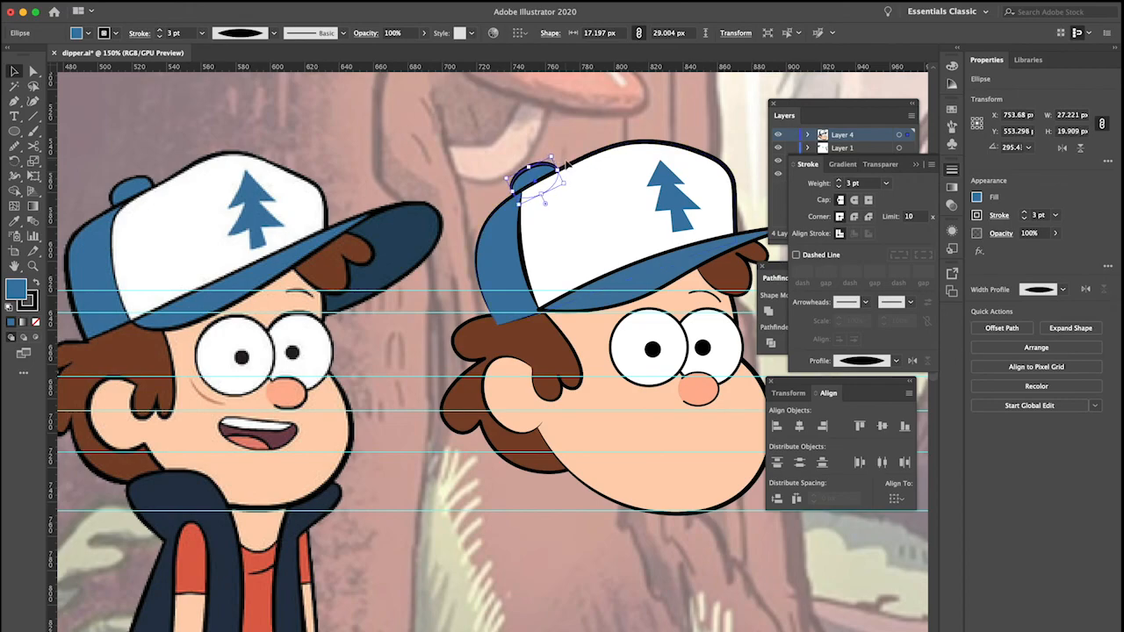
key(Up)
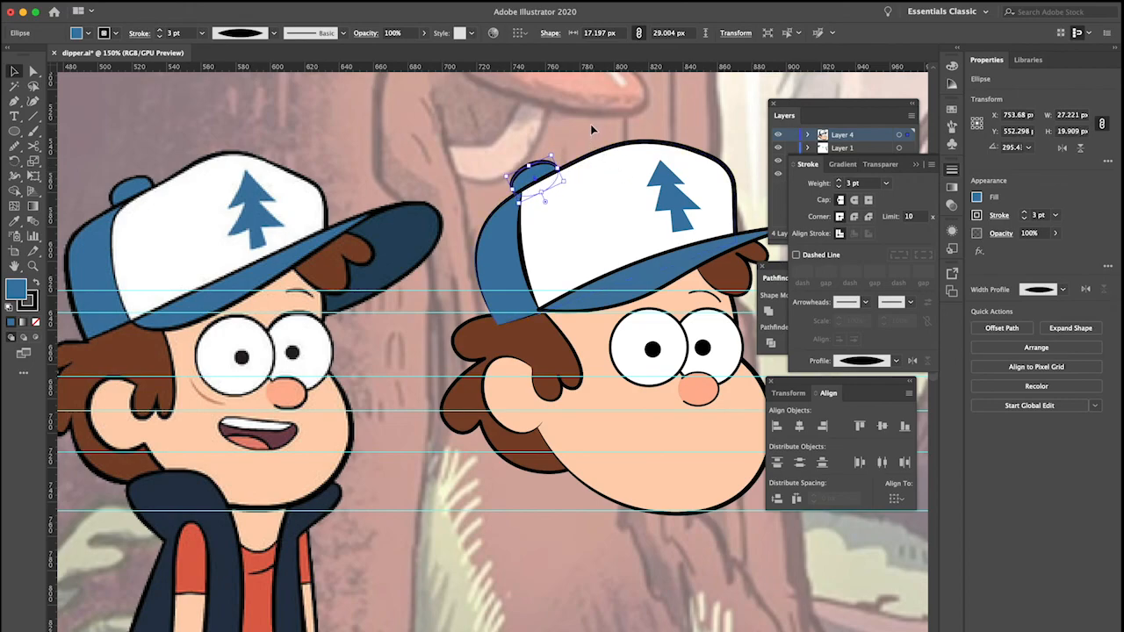
click(590, 125)
Reshape the ear's front edge with the Curvature tool, extending the ear outline to about 36 × 46 px
scroll(590, 125, right, 3)
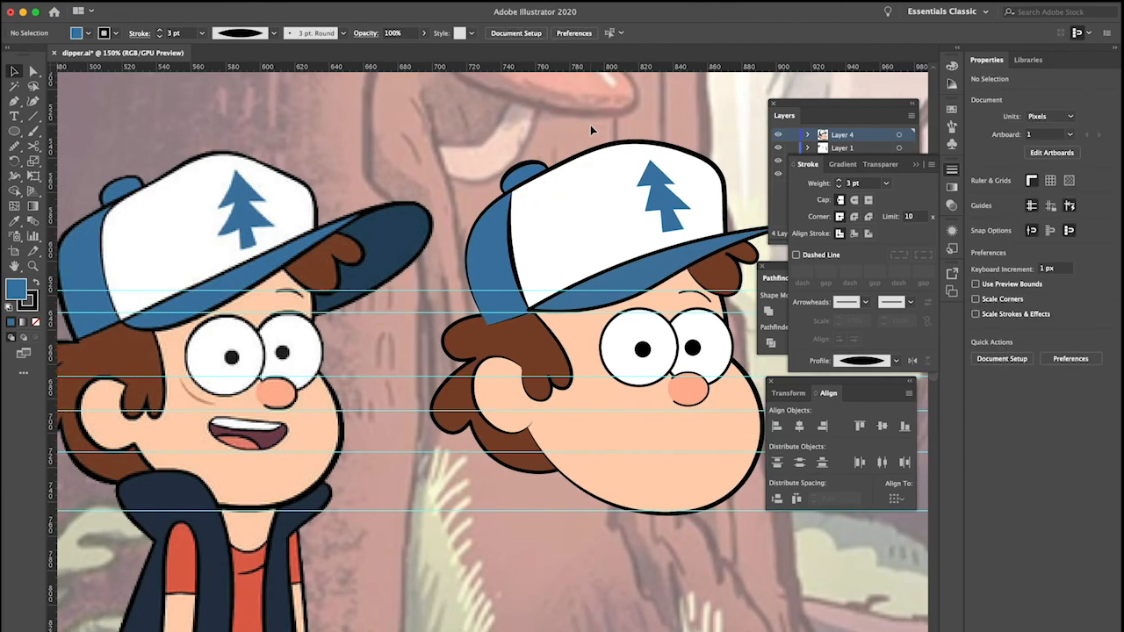
click(536, 447)
key(shift+grave)
click(505, 420)
key(v)
click(485, 391)
key(shift+grave)
click(494, 366)
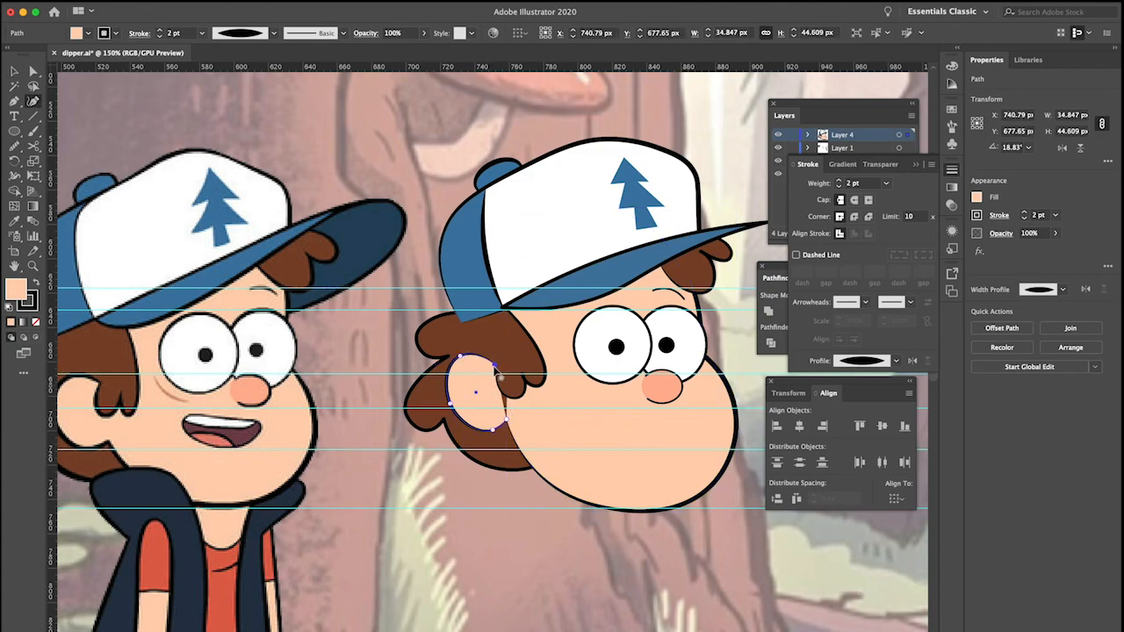
drag(504, 370, 509, 369)
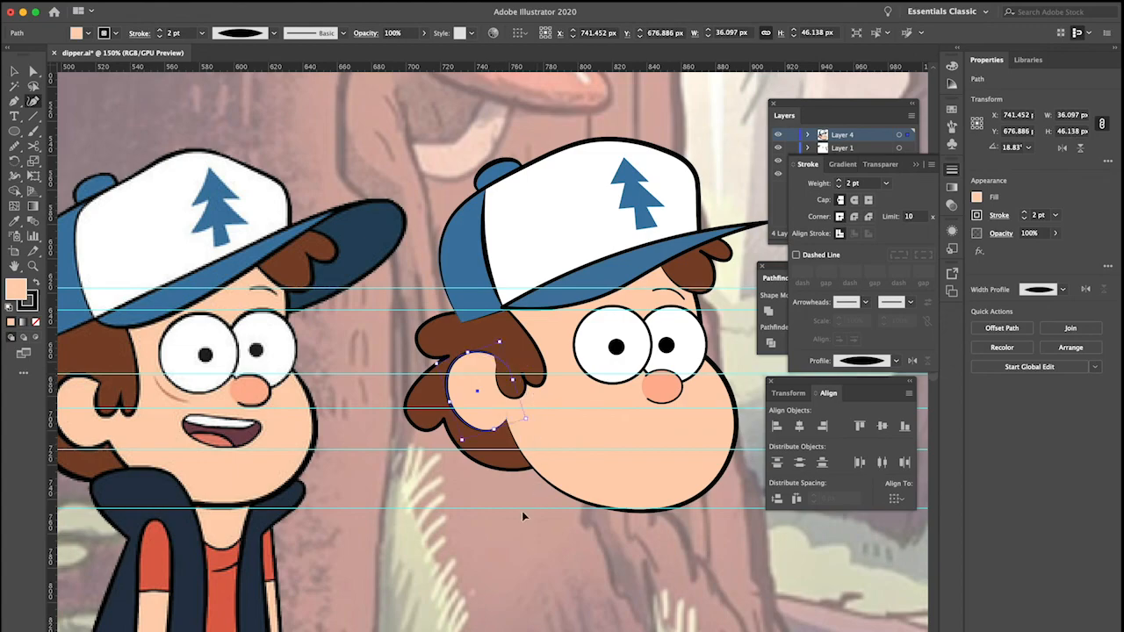
key(v)
click(549, 499)
click(501, 429)
click(560, 539)
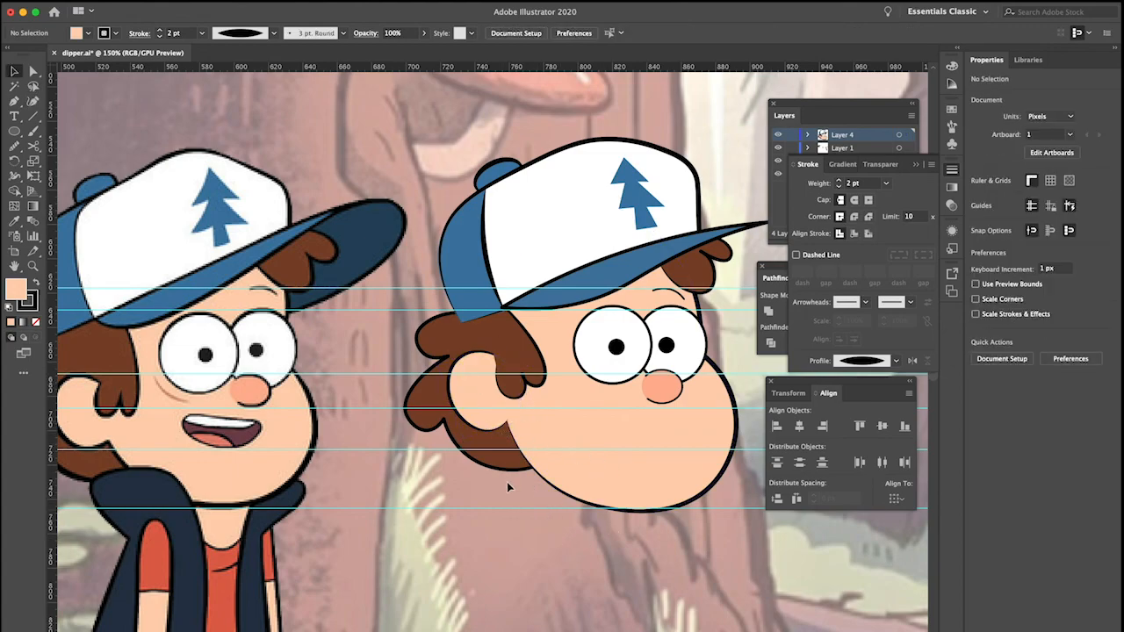
Narrow the ear to about 35 × 46 px and shift it slightly toward the face
click(489, 407)
mouse_move(522, 394)
mouse_down()
mouse_move(536, 386)
mouse_move(513, 385)
mouse_up()
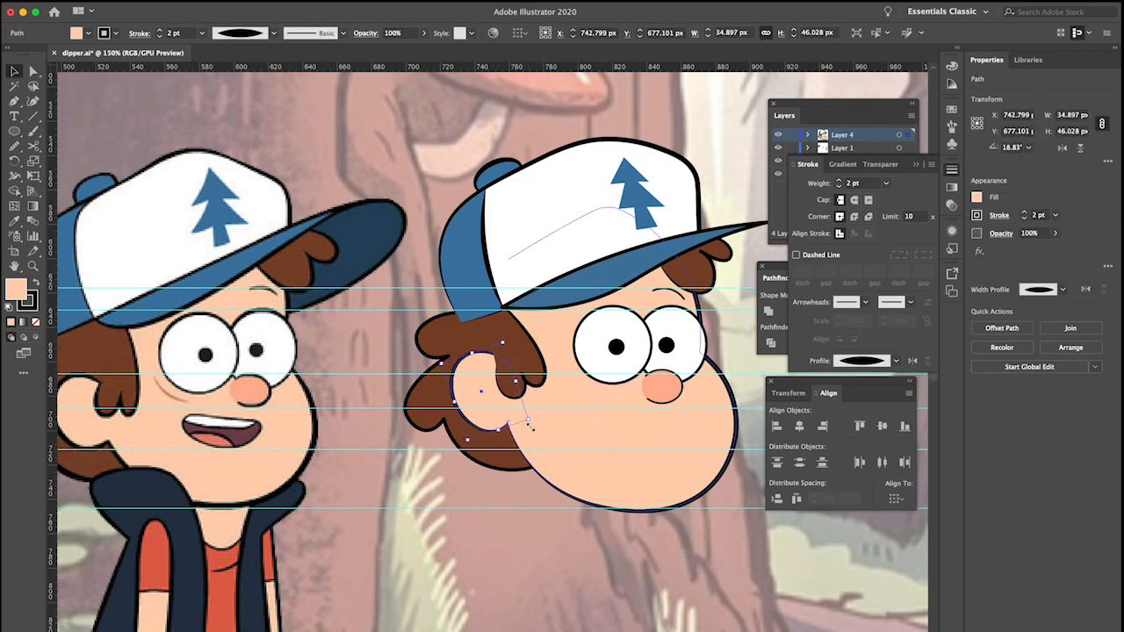
click(535, 557)
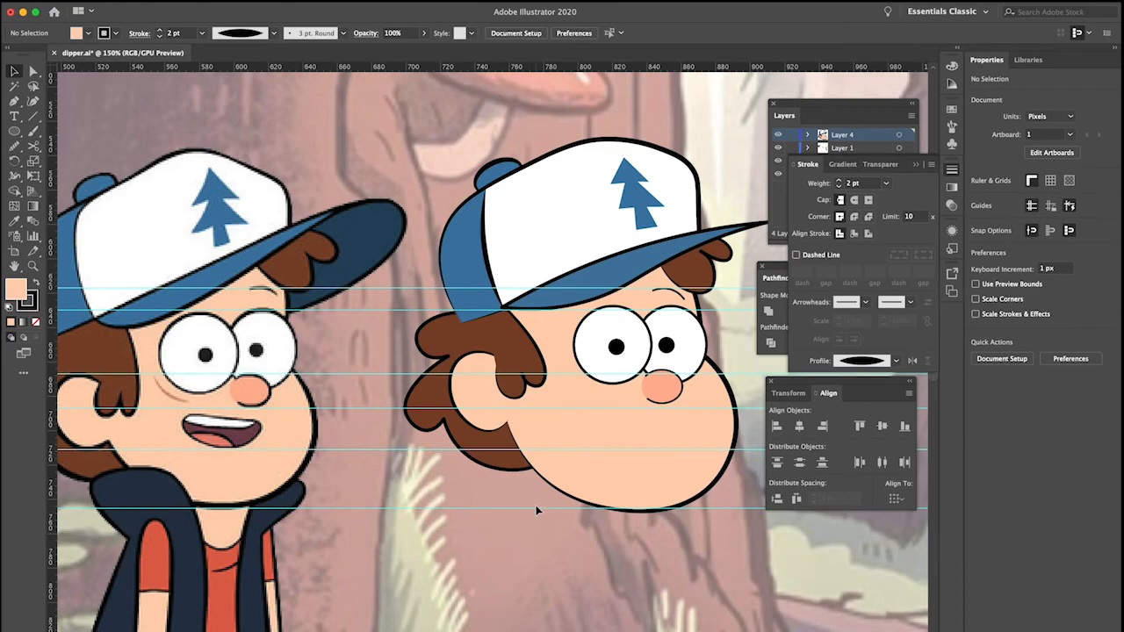
Compare the redrawn head and cap with the reference character, including the shape of the brim
scroll(537, 510, left, 3)
scroll(537, 510, right, 3)
scroll(537, 510, down, 1)
scroll(537, 511, right, 1)
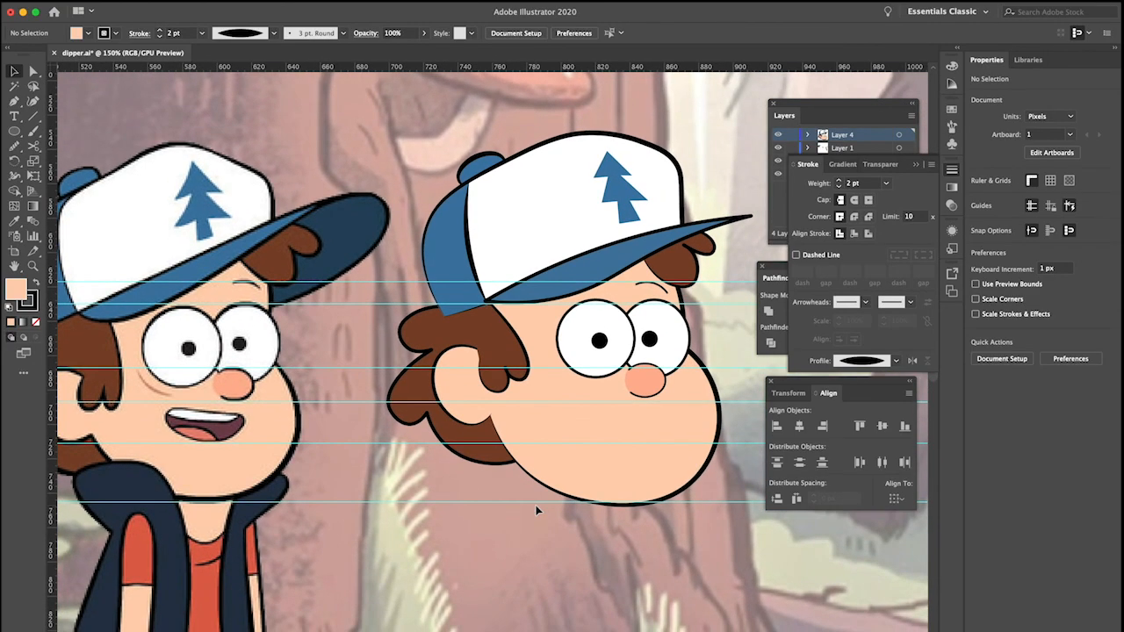
scroll(520, 477, left, 3)
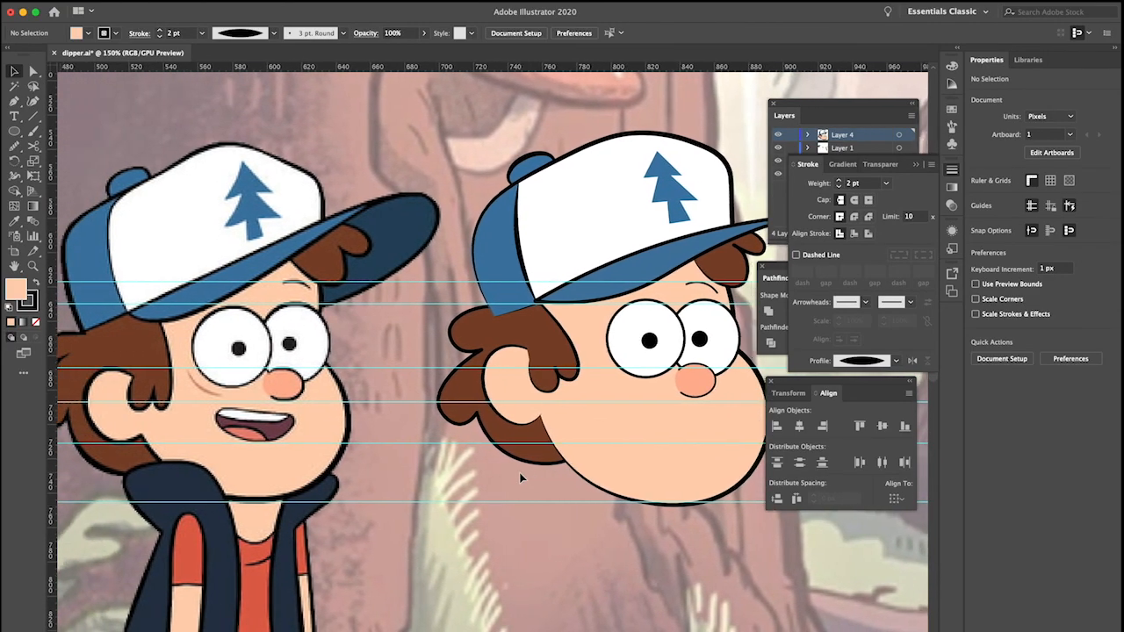
scroll(520, 477, right, 3)
scroll(522, 476, right, 4)
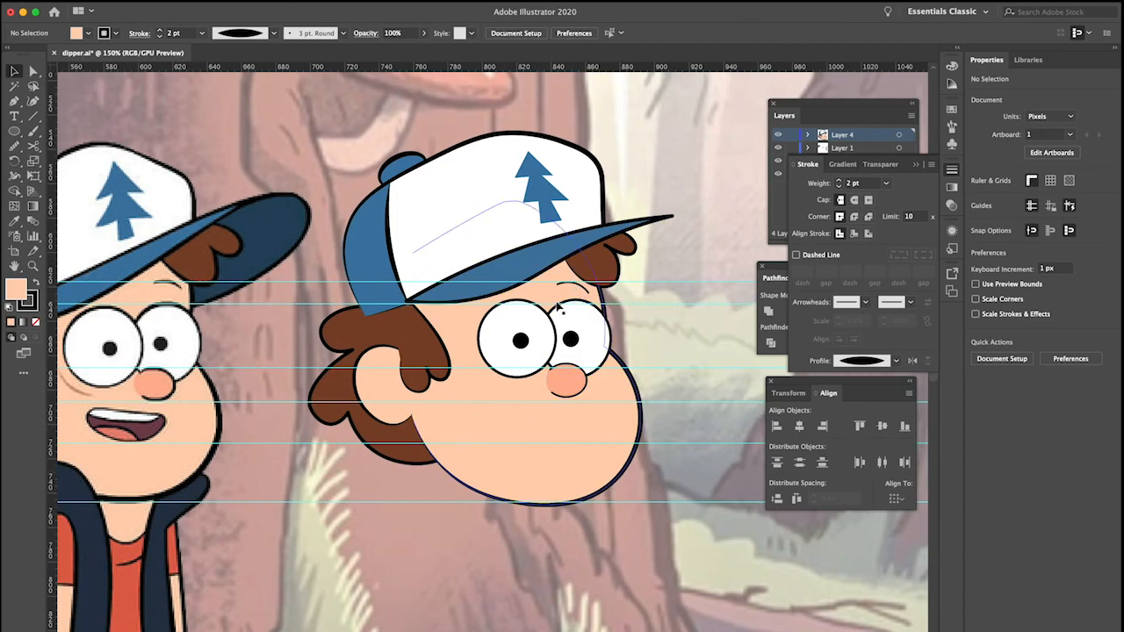
scroll(531, 307, up, 2)
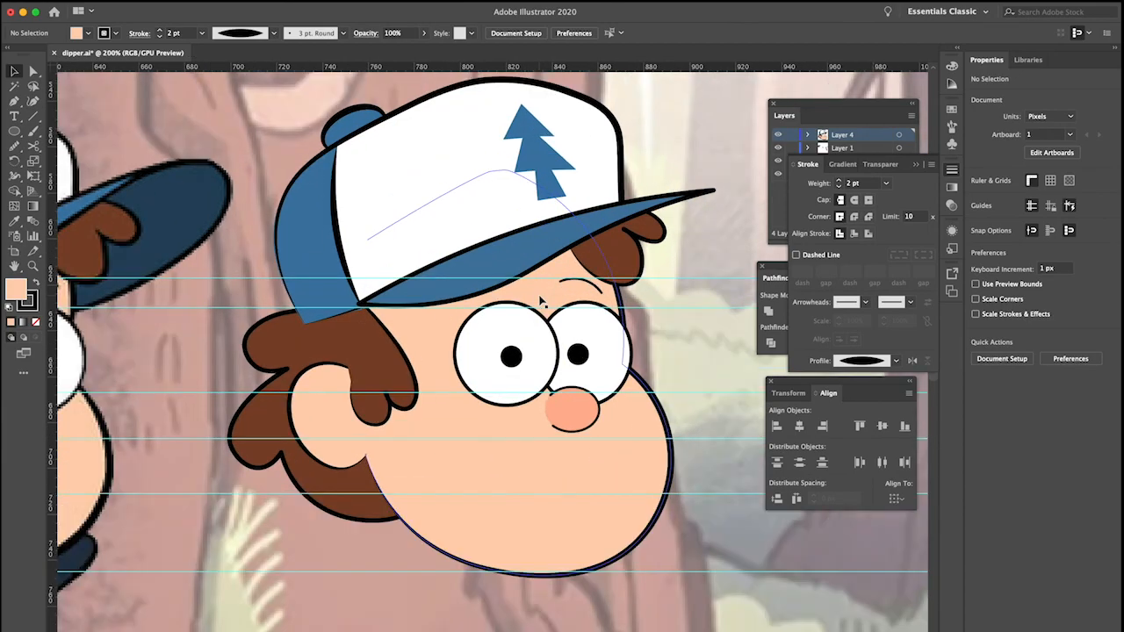
scroll(540, 303, down, 4)
scroll(542, 301, up, 2)
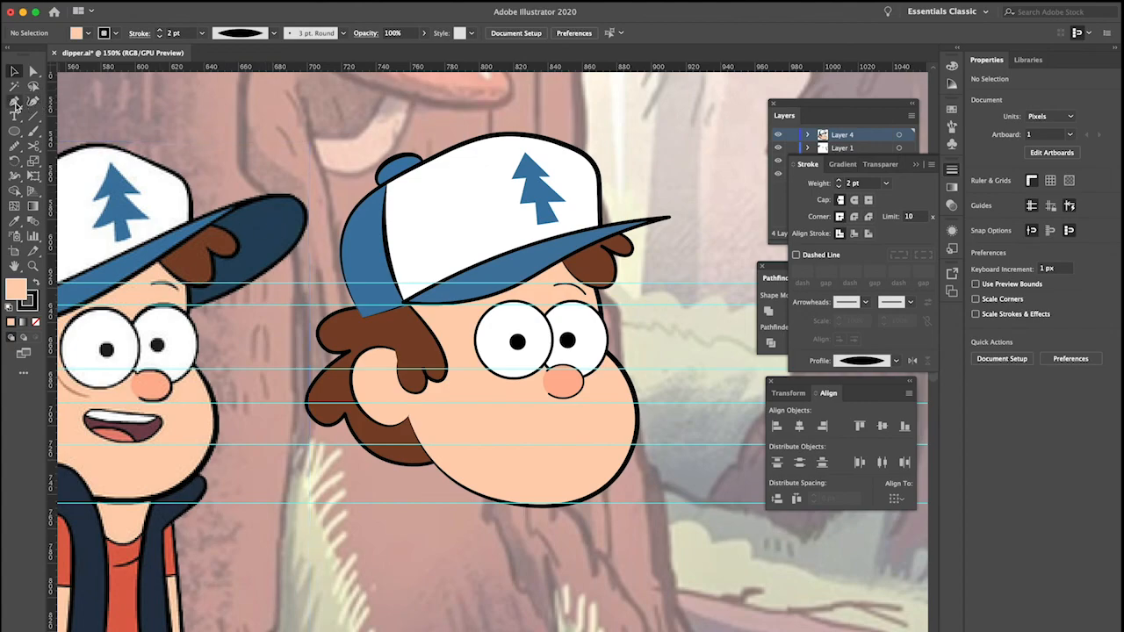
Draw a closed, rounded shape about 95 × 52 px with the Pen tool from the brim's tip toward the forehead as the brim's underside
click(14, 102)
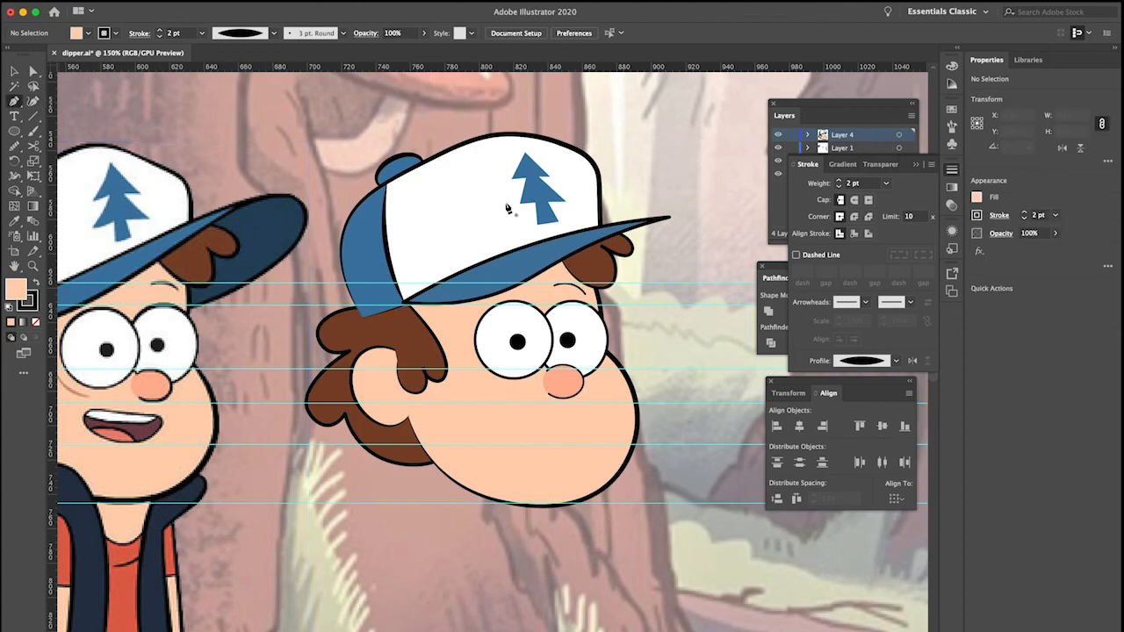
click(673, 219)
drag(730, 229, 743, 266)
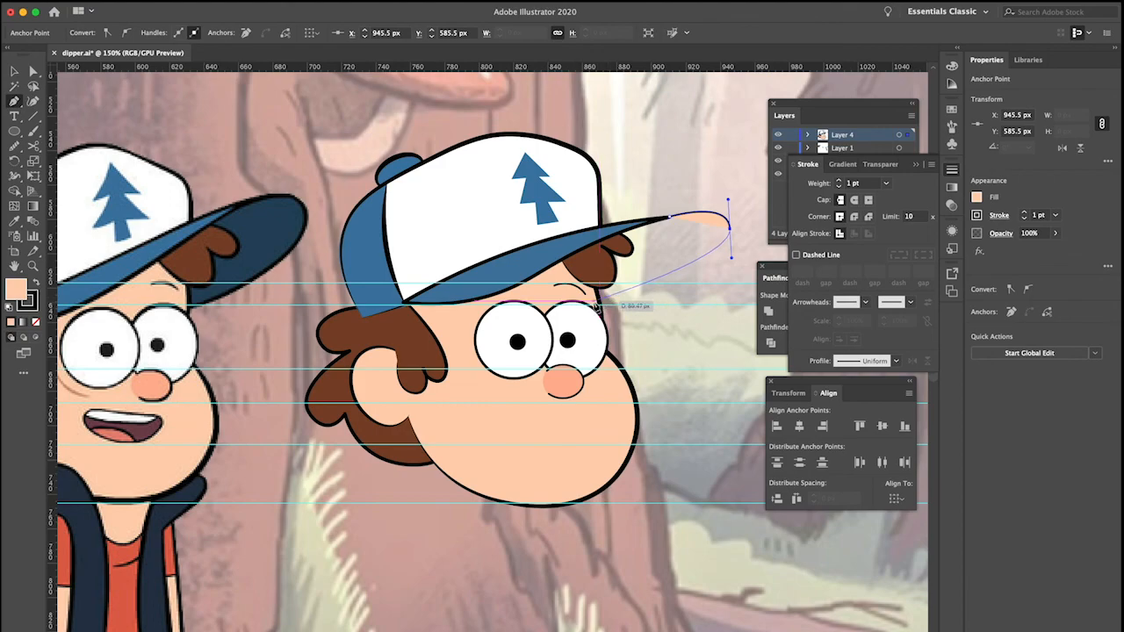
click(595, 305)
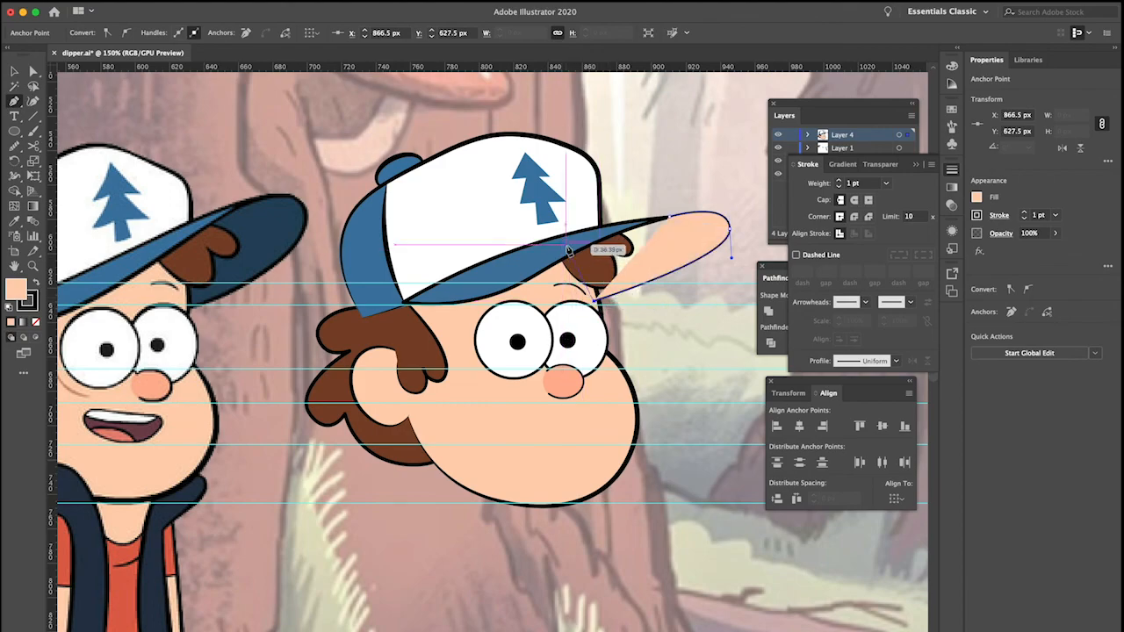
click(670, 218)
key(v)
Send the brim underside to the back and fill it with the dark blue sampled from the reference cap's brim
right_click(677, 243)
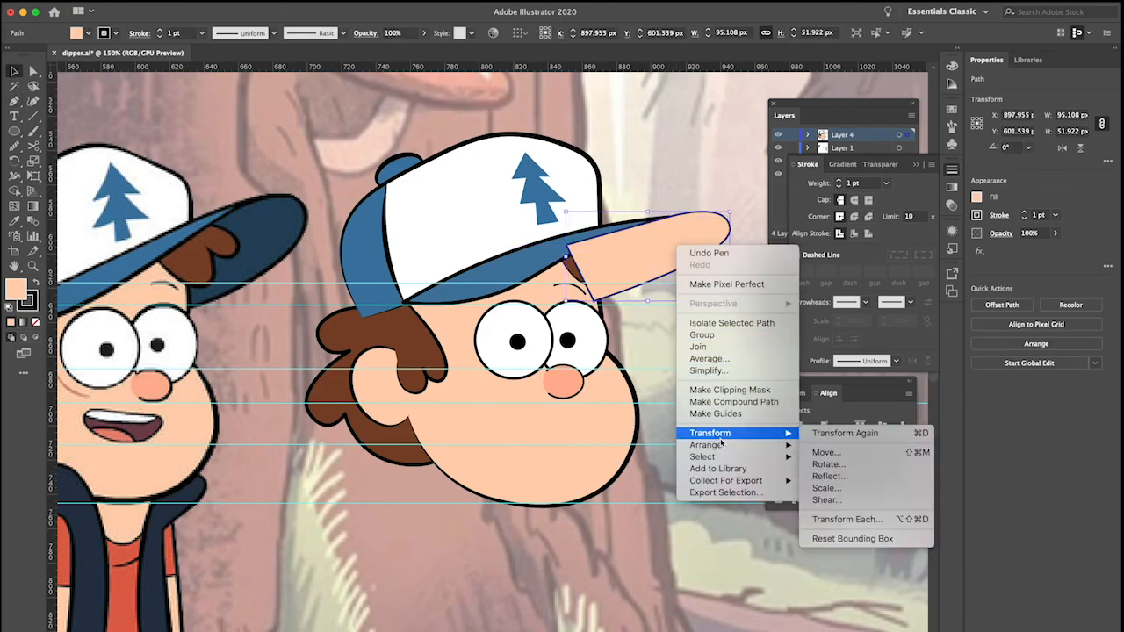
mouse_move(721, 446)
click(837, 480)
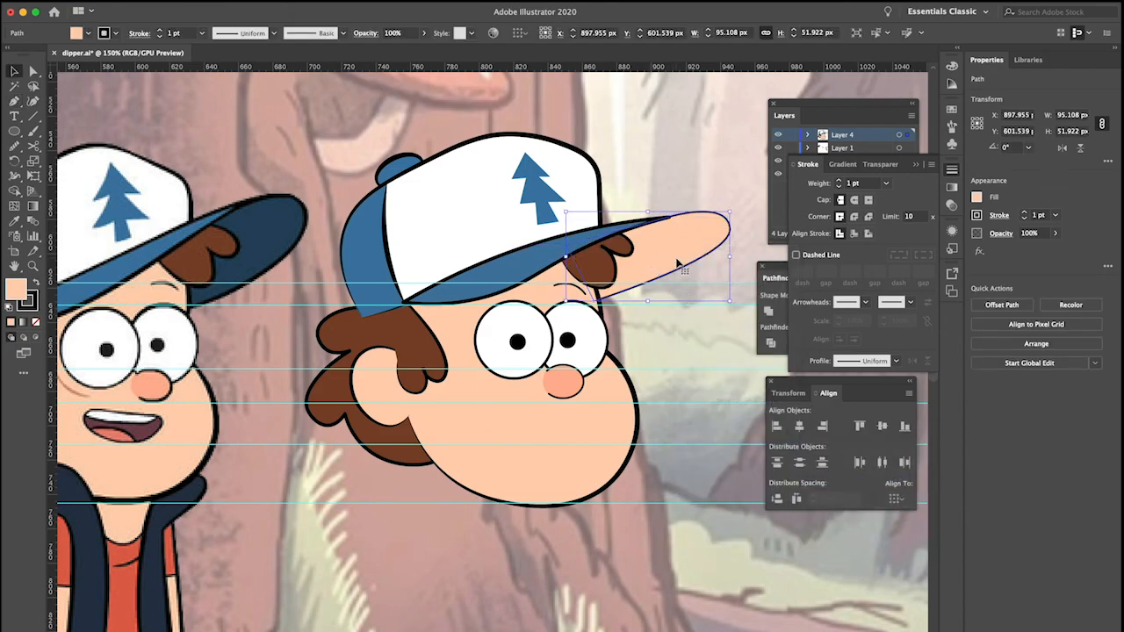
click(291, 225)
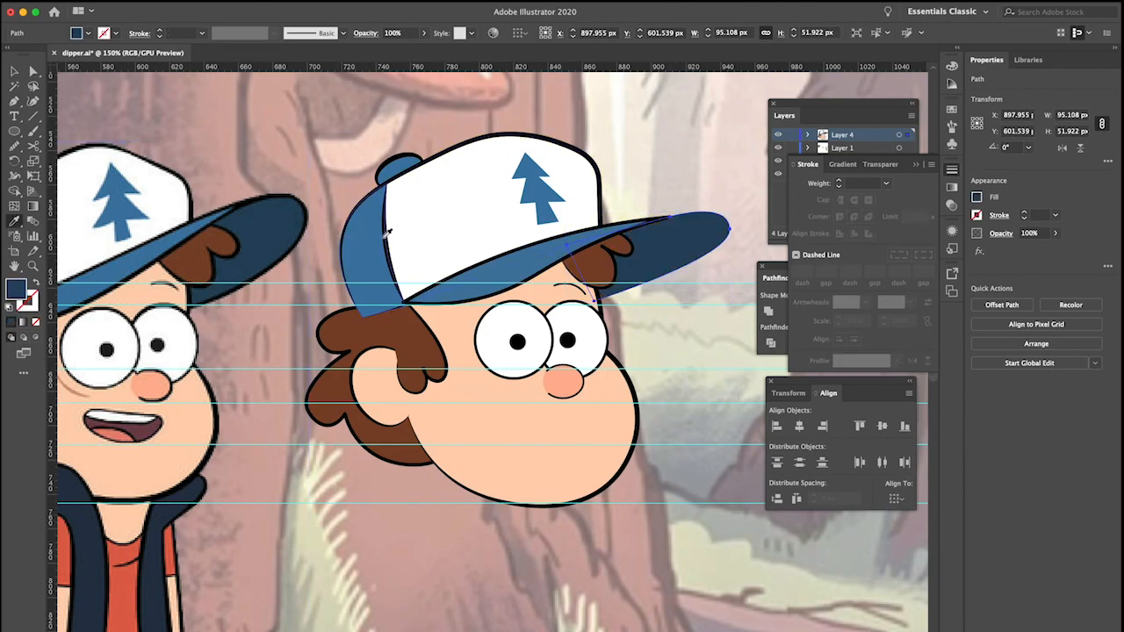
key(v)
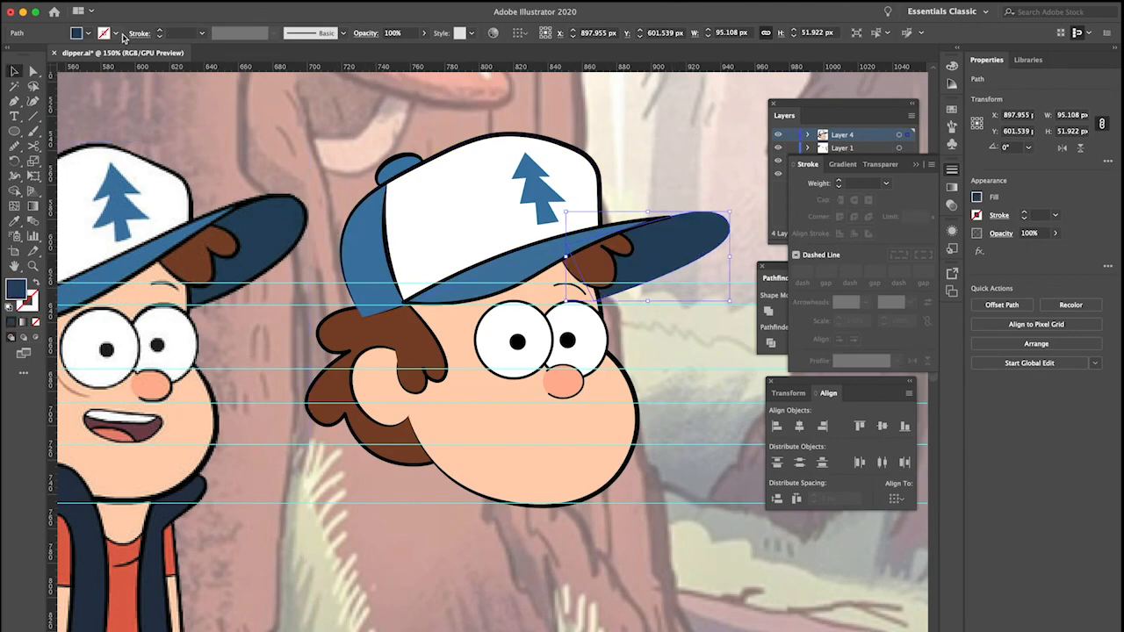
Give the brim underside a black 3 pt stroke
click(117, 34)
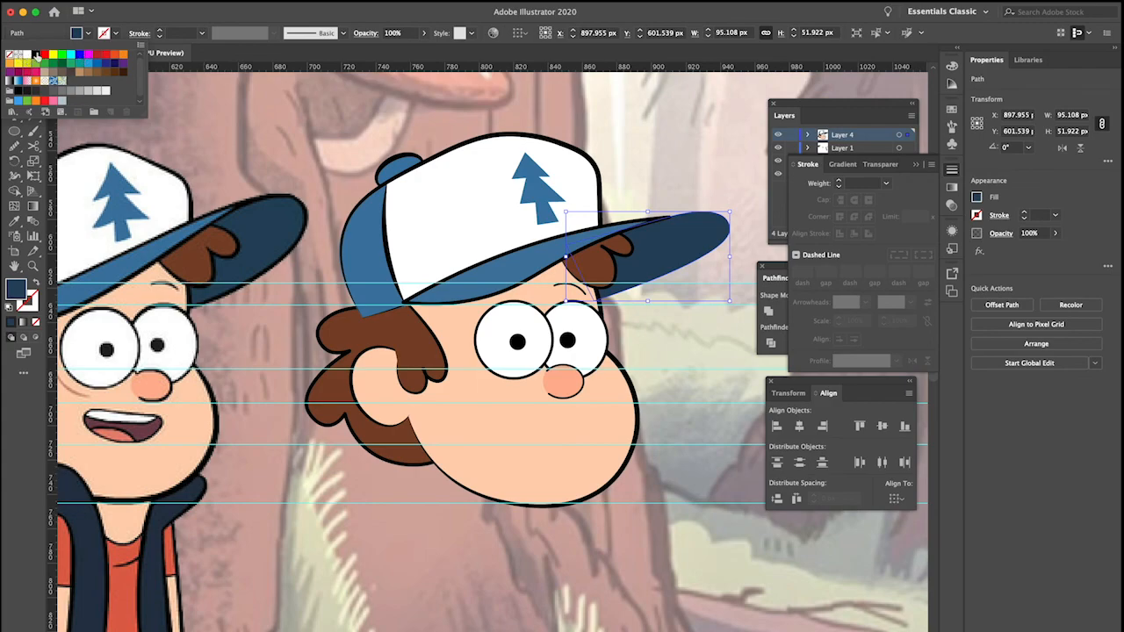
click(35, 54)
click(201, 34)
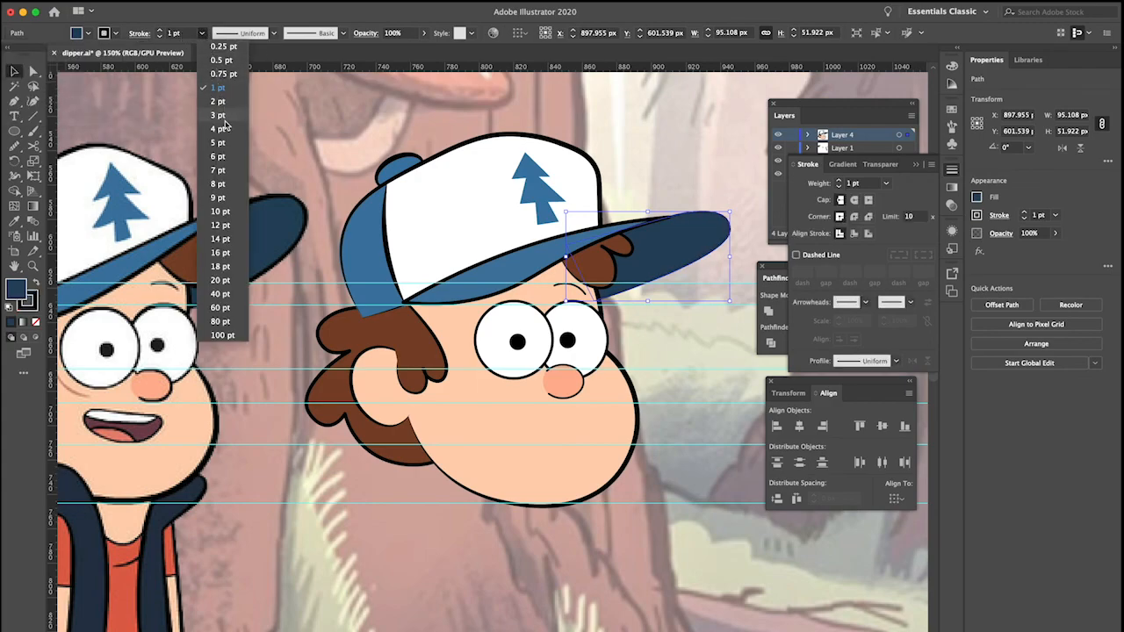
click(218, 115)
click(728, 178)
click(705, 234)
click(720, 162)
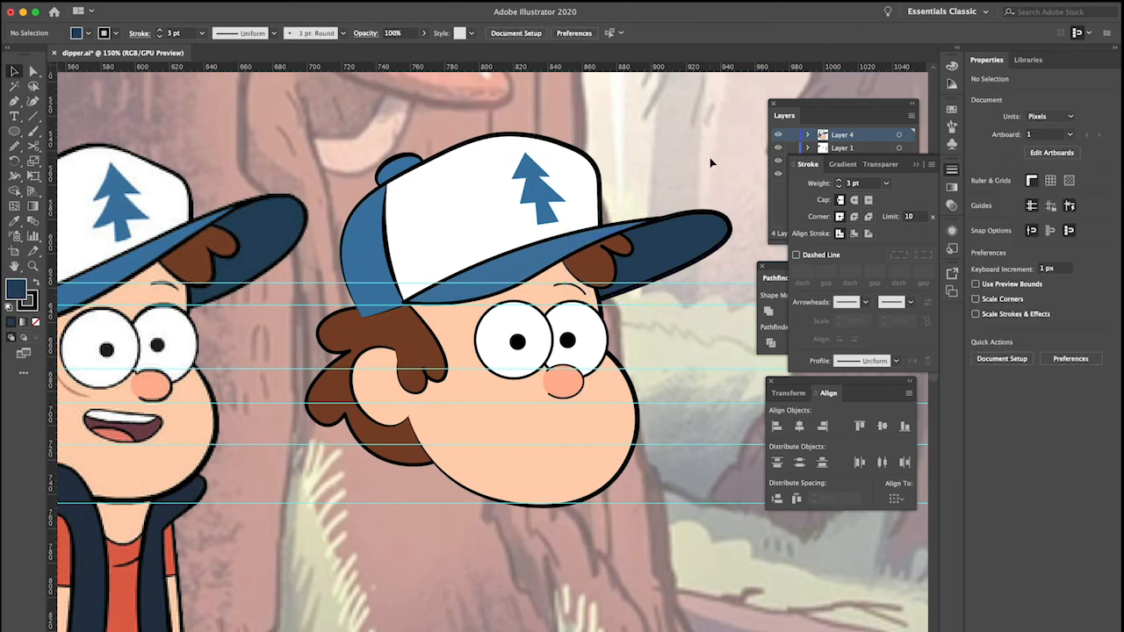
Shift the brim underside 10 px left and 2 px down and apply the stroke width profile that tapers at both ends
click(725, 213)
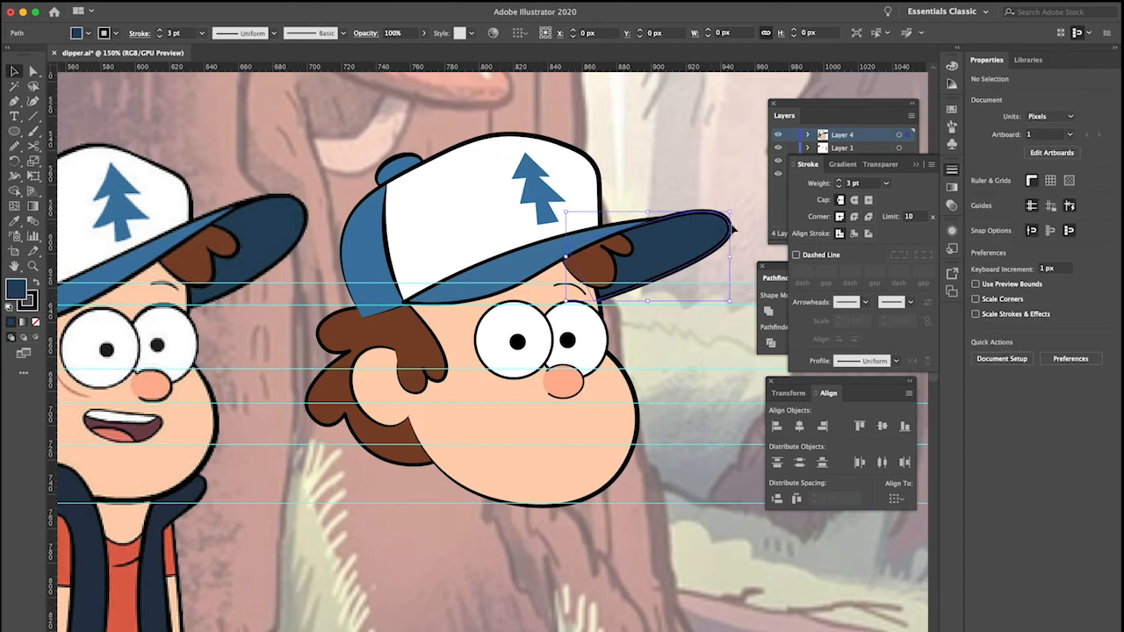
click(726, 197)
click(712, 223)
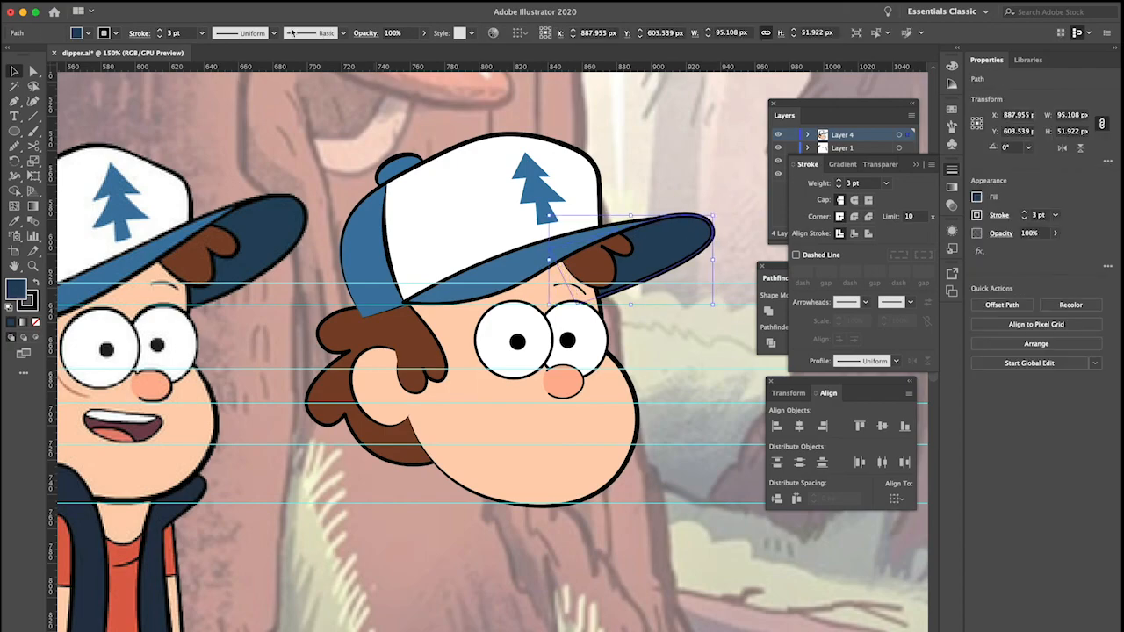
click(215, 35)
click(247, 77)
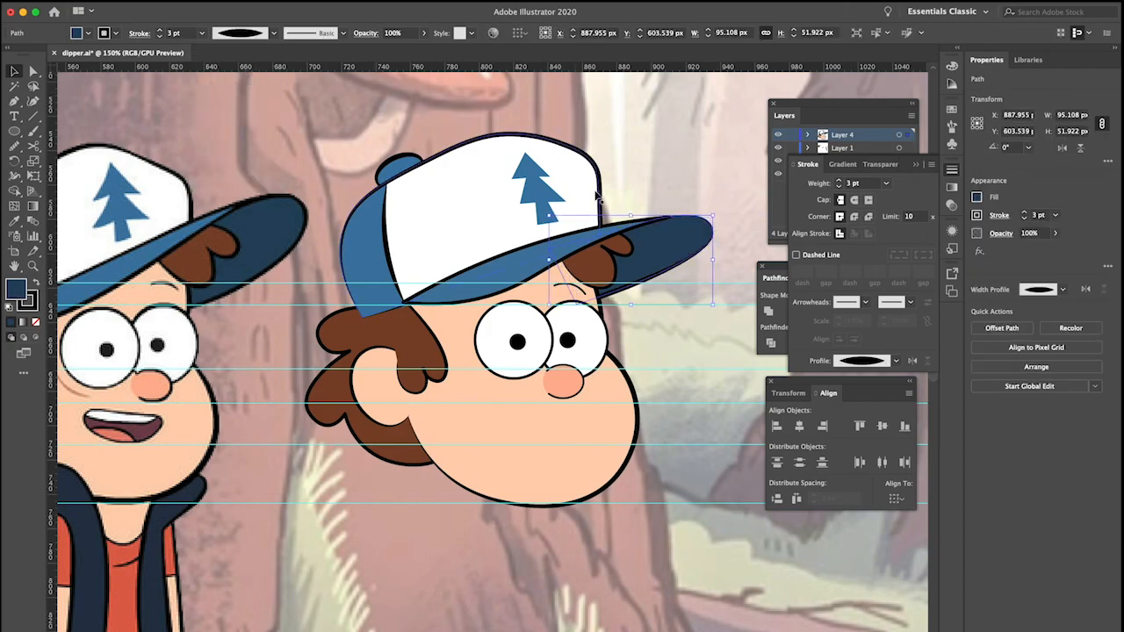
Move the brim underside out into the empty area to the right of the head
click(662, 261)
click(667, 248)
scroll(676, 220, right, 5)
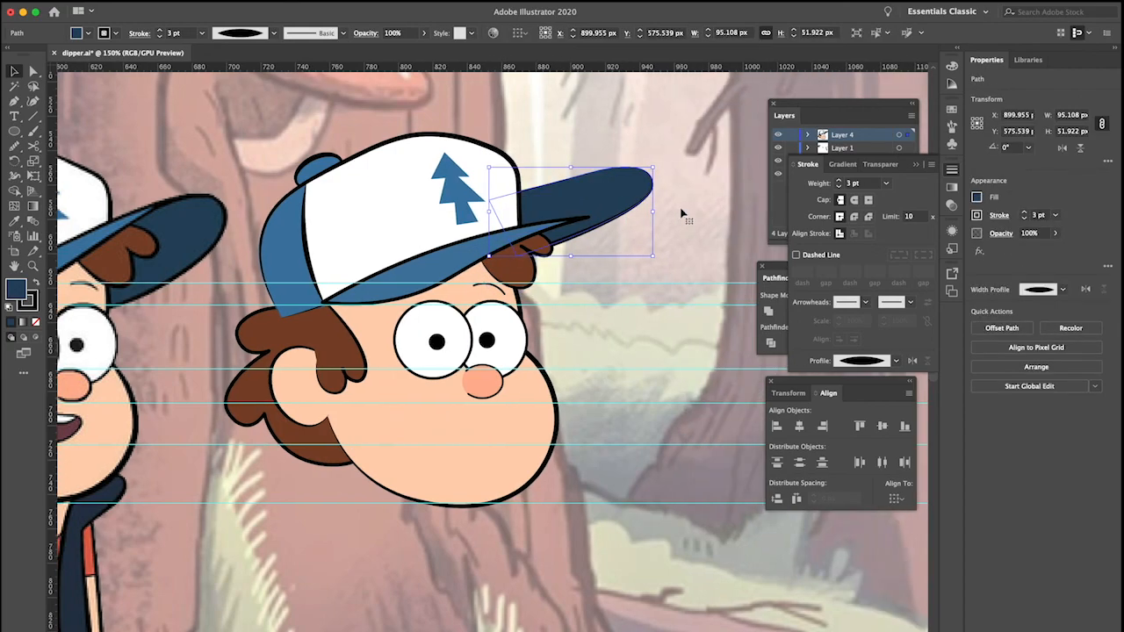
scroll(681, 214, right, 5)
drag(354, 202, 557, 197)
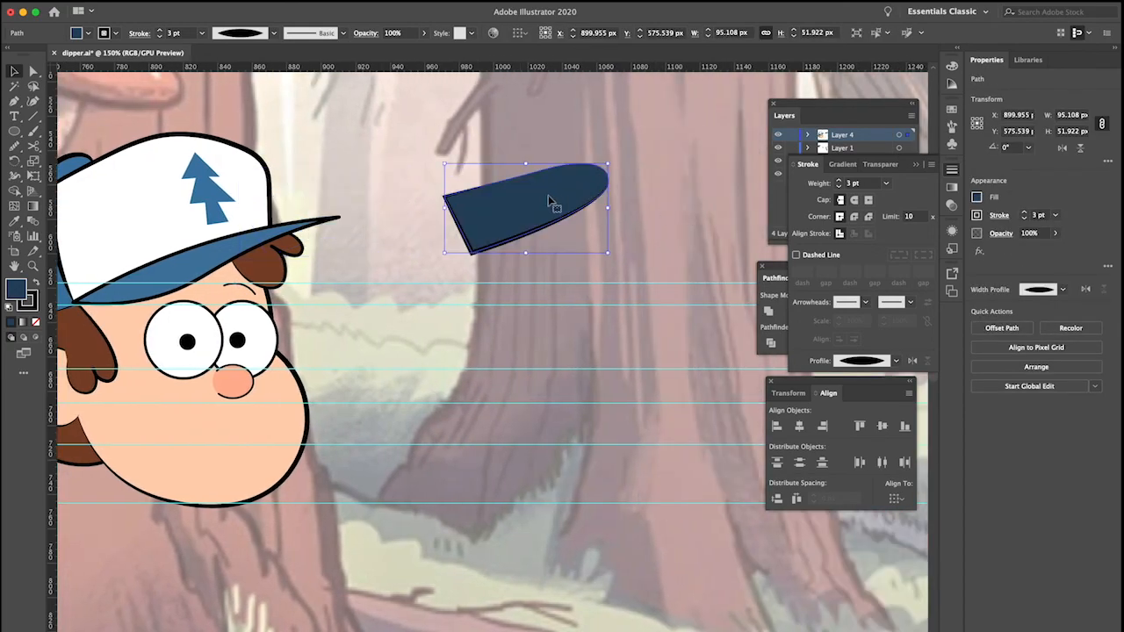
Cut the brim underside across its upper and lower edges with the Scissors tool and delete the square inner end
key(c)
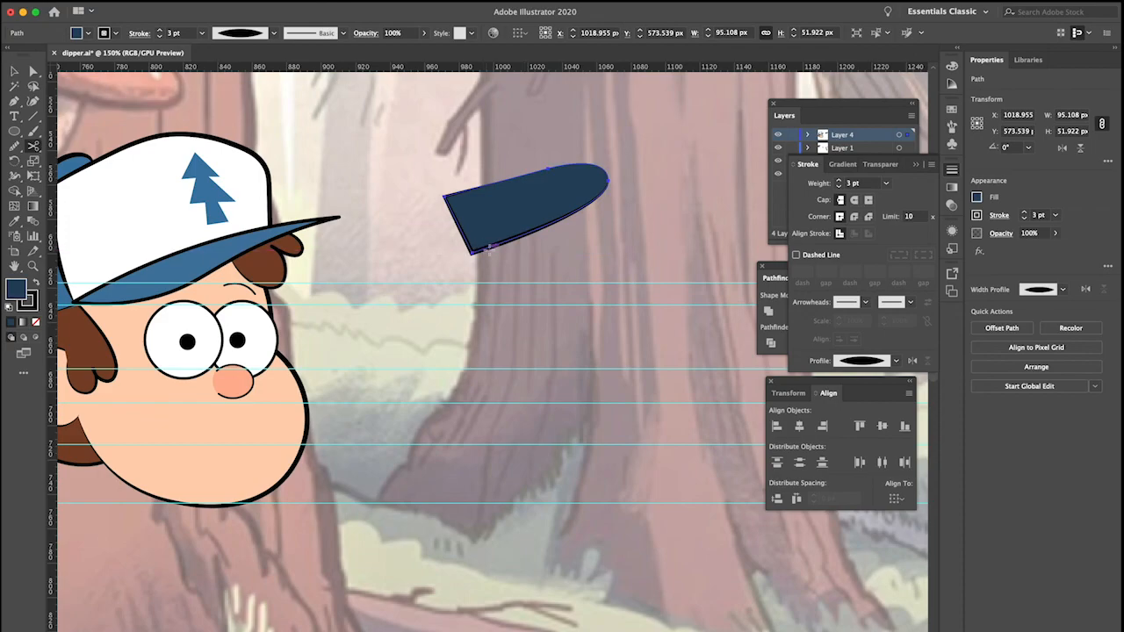
click(495, 248)
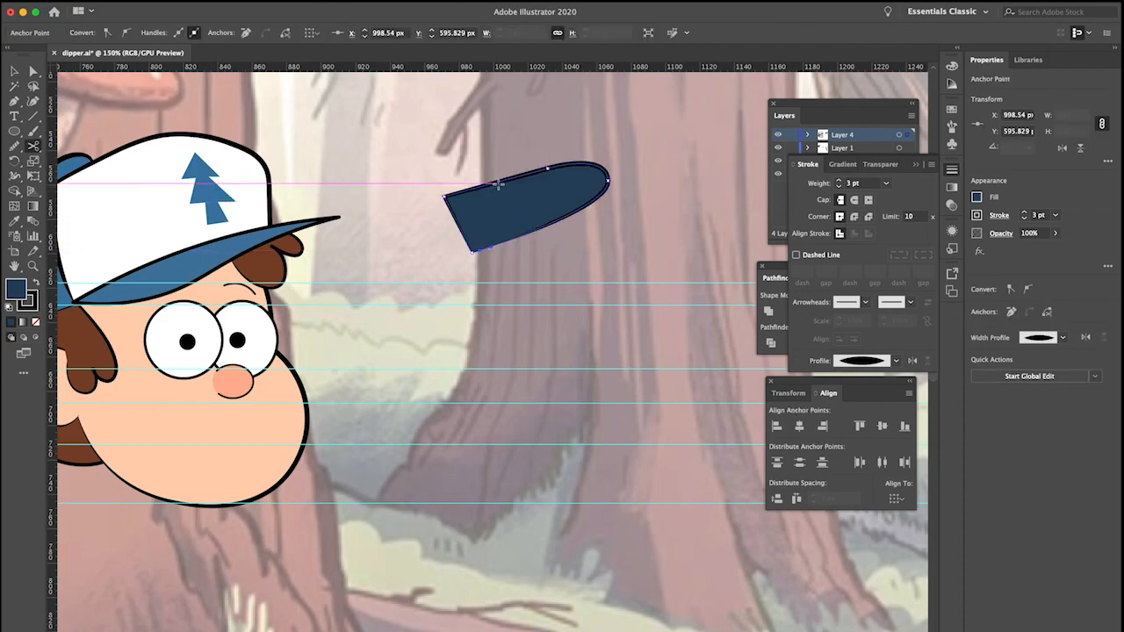
click(506, 182)
key(v)
click(483, 222)
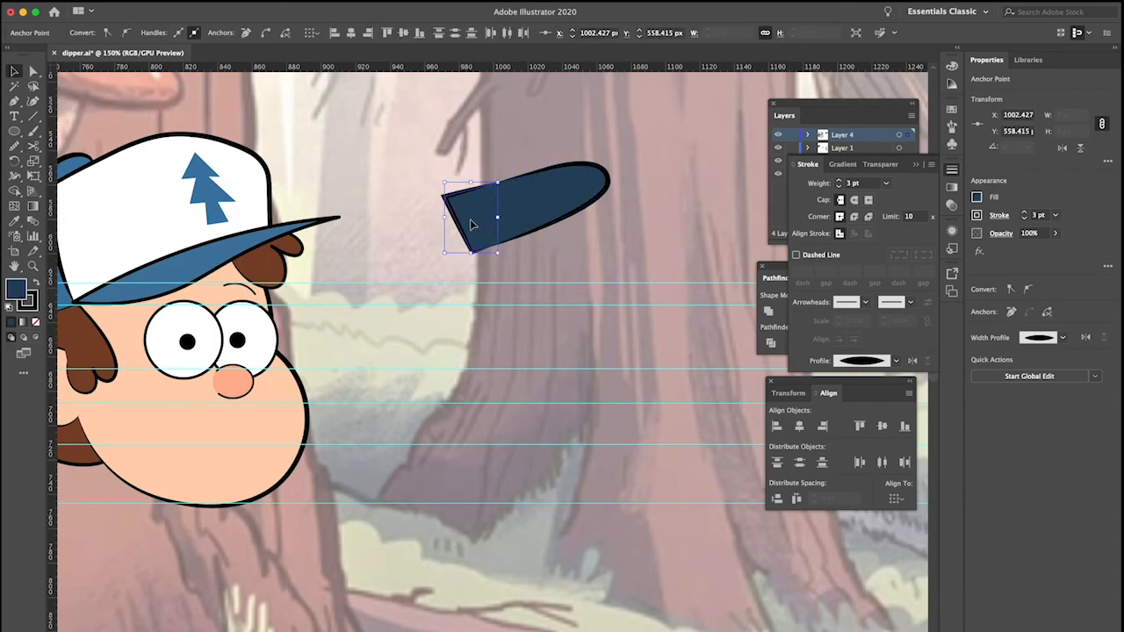
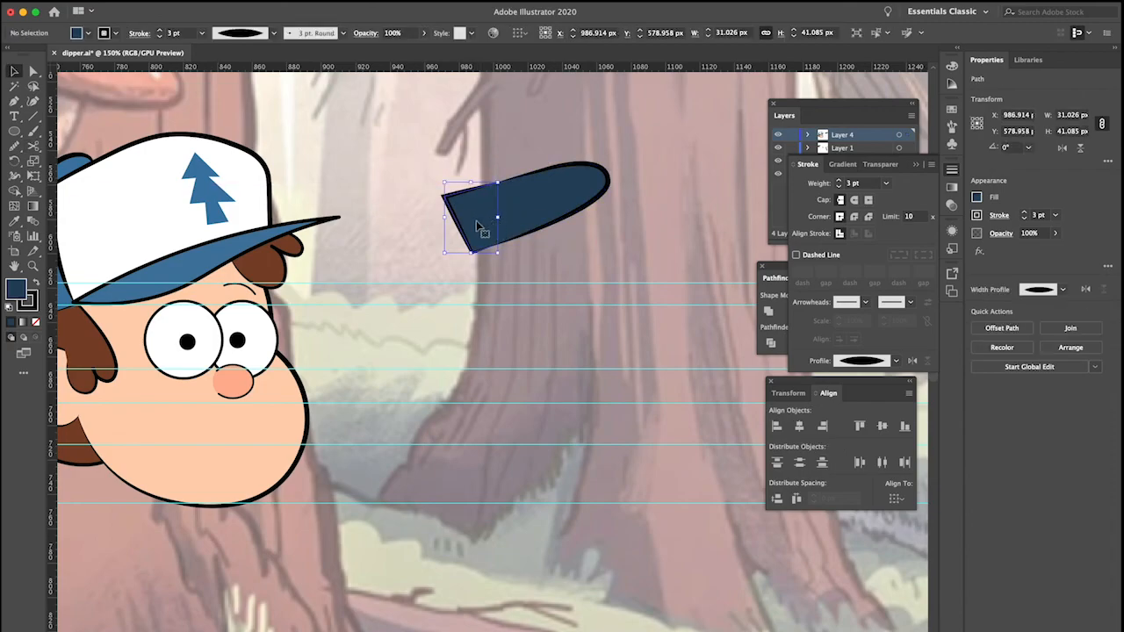
key(Delete)
Move the trimmed brim underside back behind the cap's brim and nudge it about 10 px right and 1 px up
drag(309, 259, 307, 261)
scroll(443, 220, left, 3)
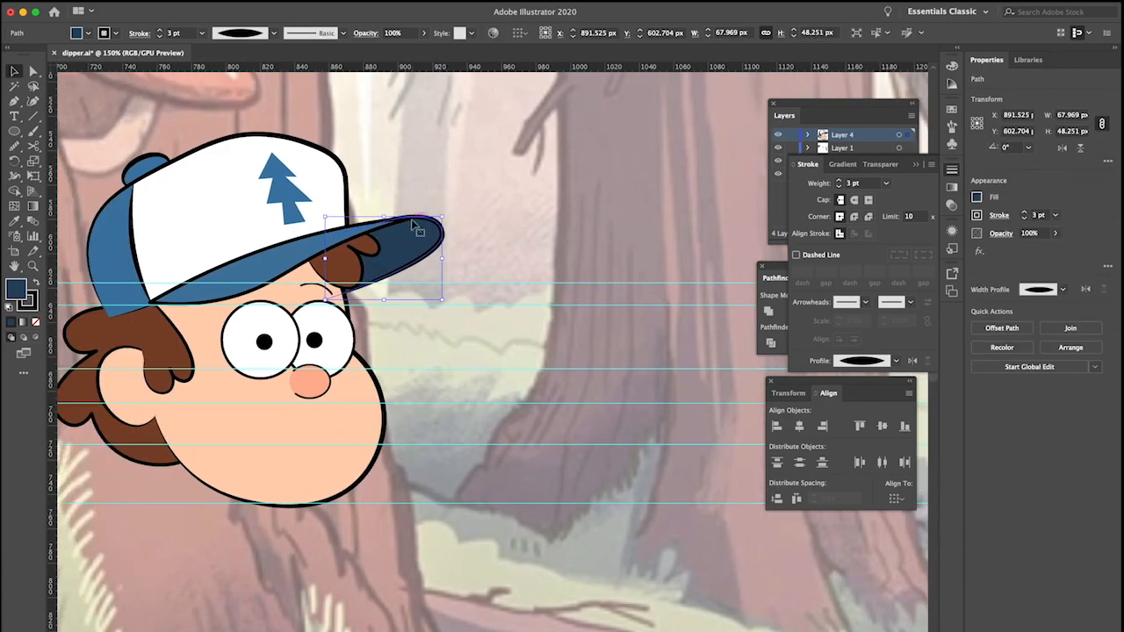
key(Right)
key(Right)
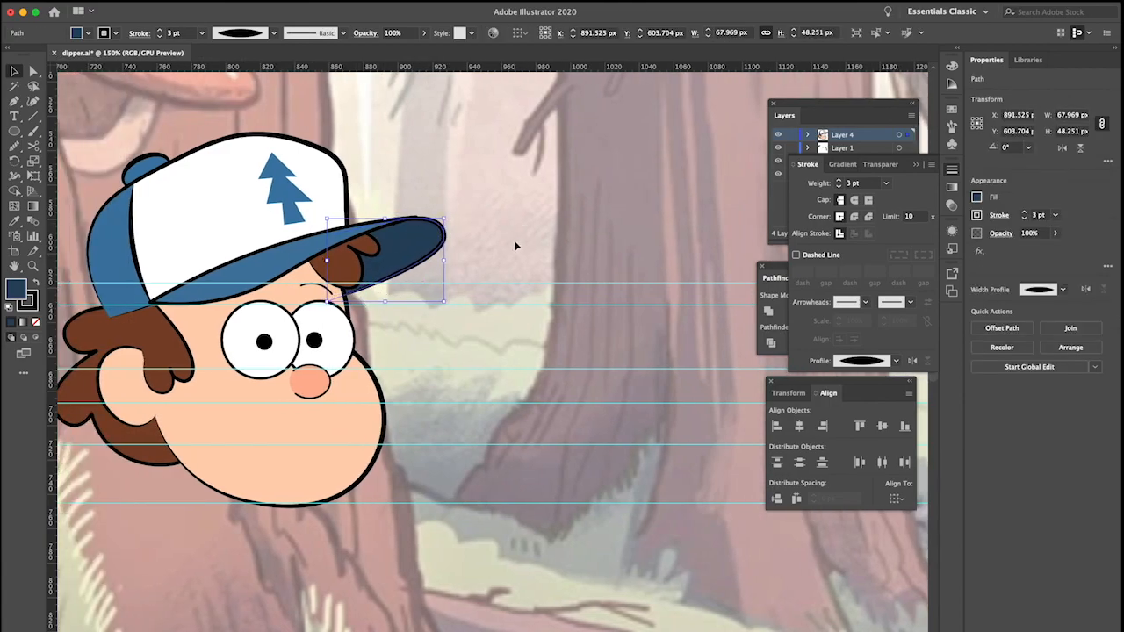
key(Right)
key(Right)
key(Right)
key(Right)
key(Right)
key(Right)
key(Up)
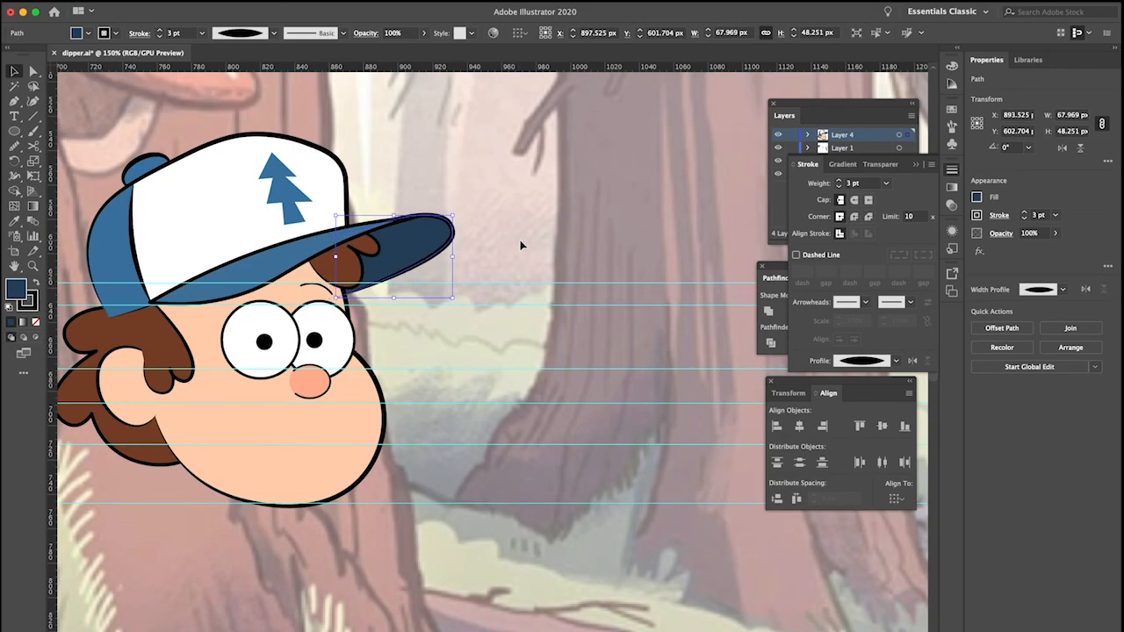
key(Right)
key(Right)
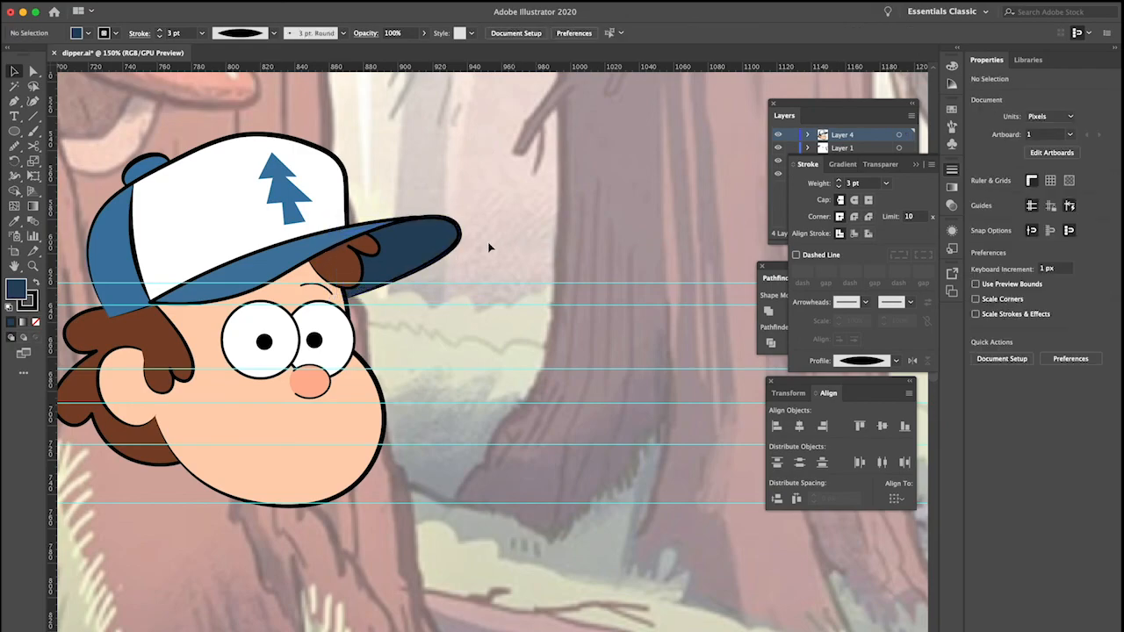
key(Up)
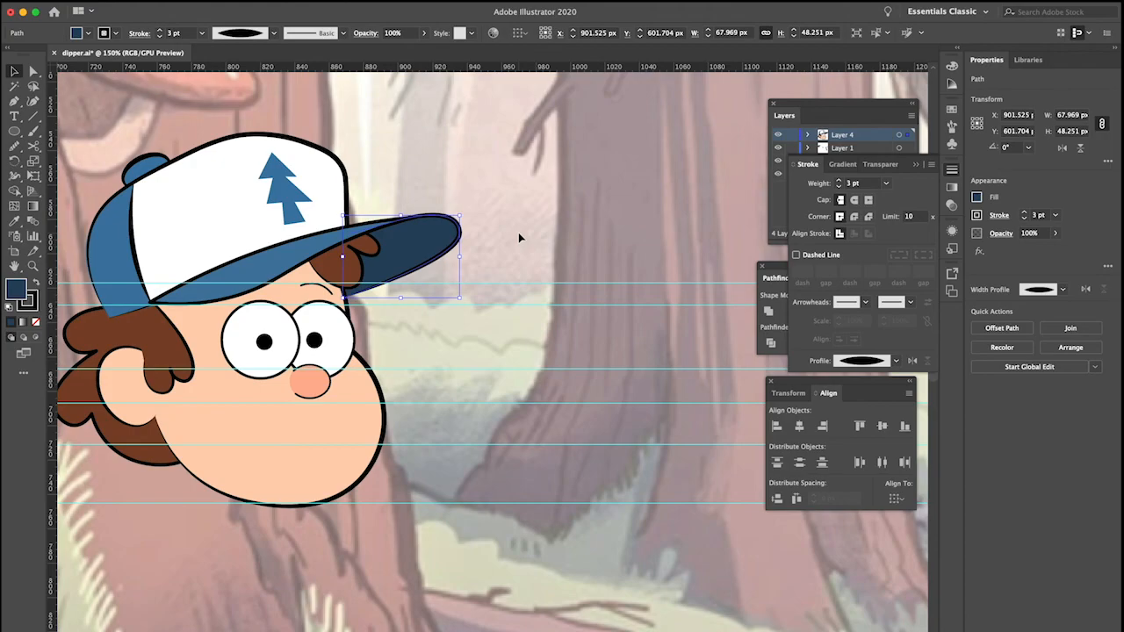
Narrow the dark brim underside from its outer end to a width of about 63.5 px
click(519, 232)
scroll(534, 232, left, 5)
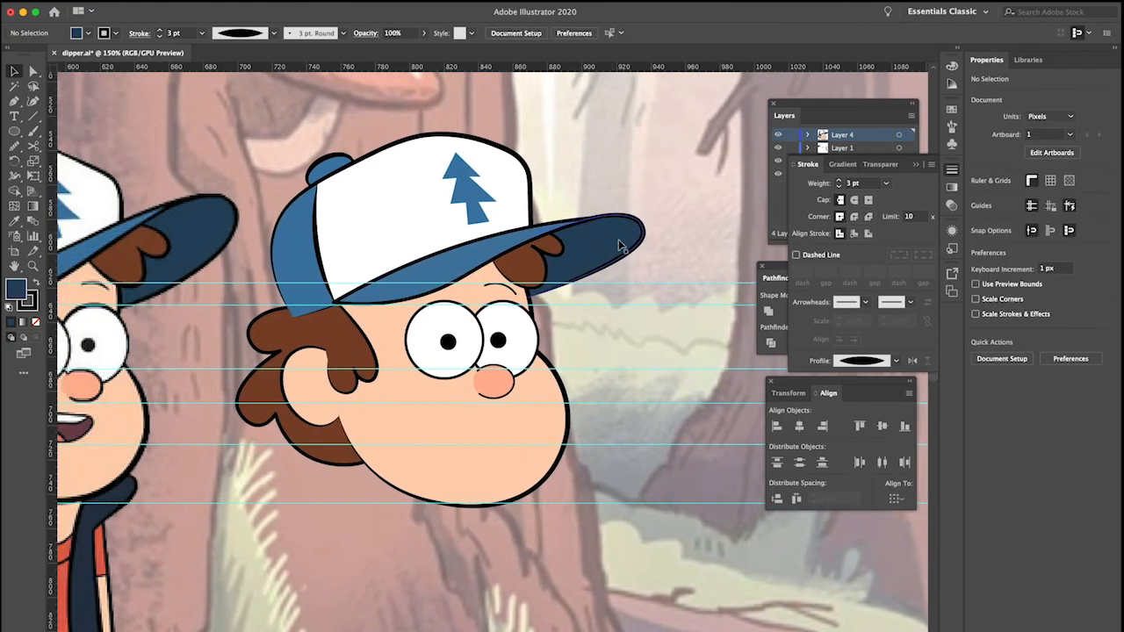
click(636, 239)
drag(643, 257, 636, 256)
click(647, 216)
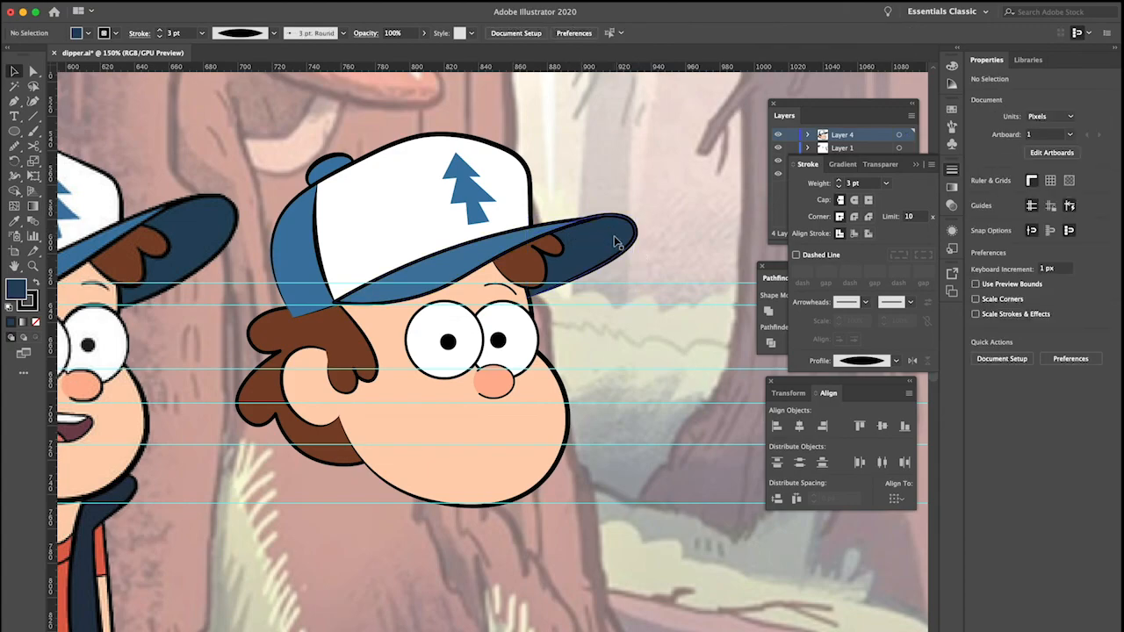
Rotate the cap's light blue brim to an angle of 1.29° so that its front tip rises
click(614, 241)
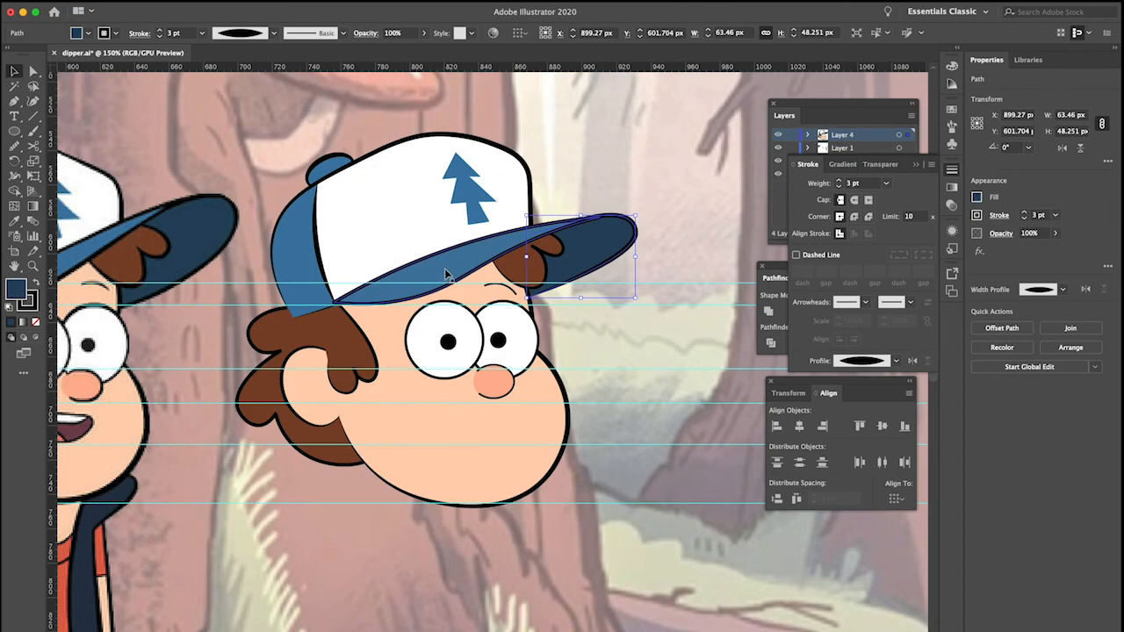
click(446, 274)
drag(603, 318, 607, 314)
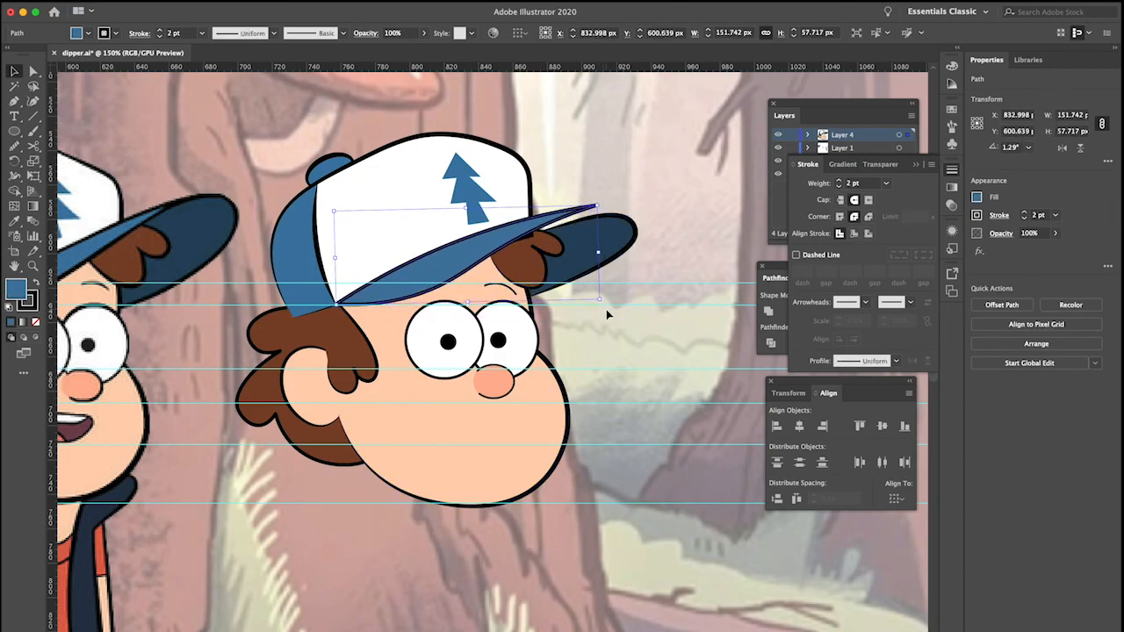
Raise the lower front corner anchors of the cap's fill and outline, placing the outline's anchor at about Y 582.2 px
click(524, 200)
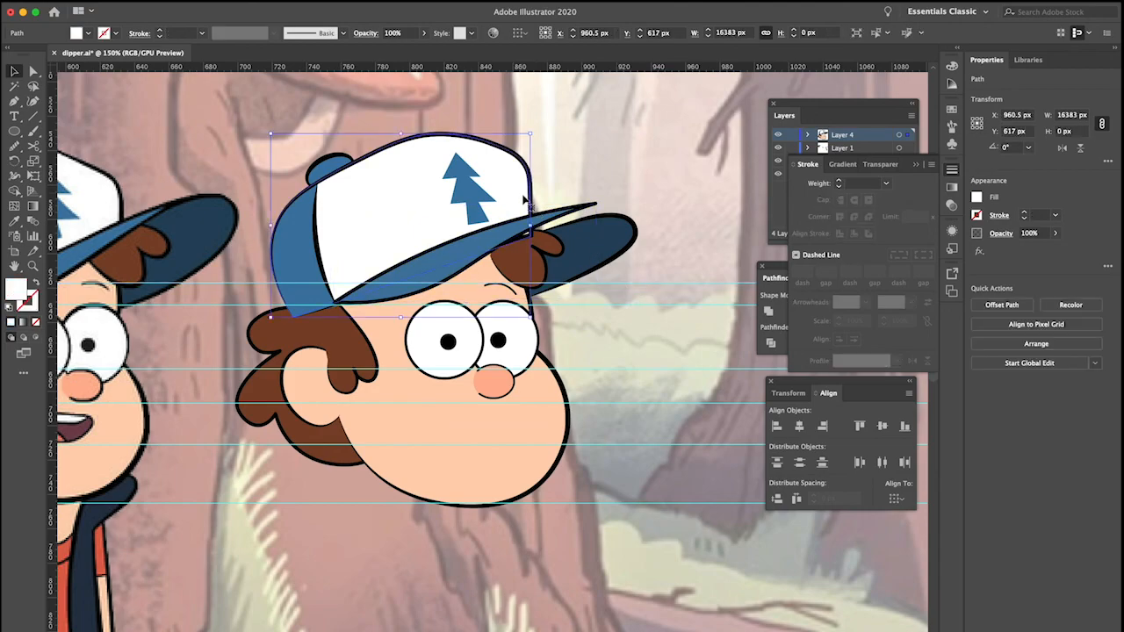
key(a)
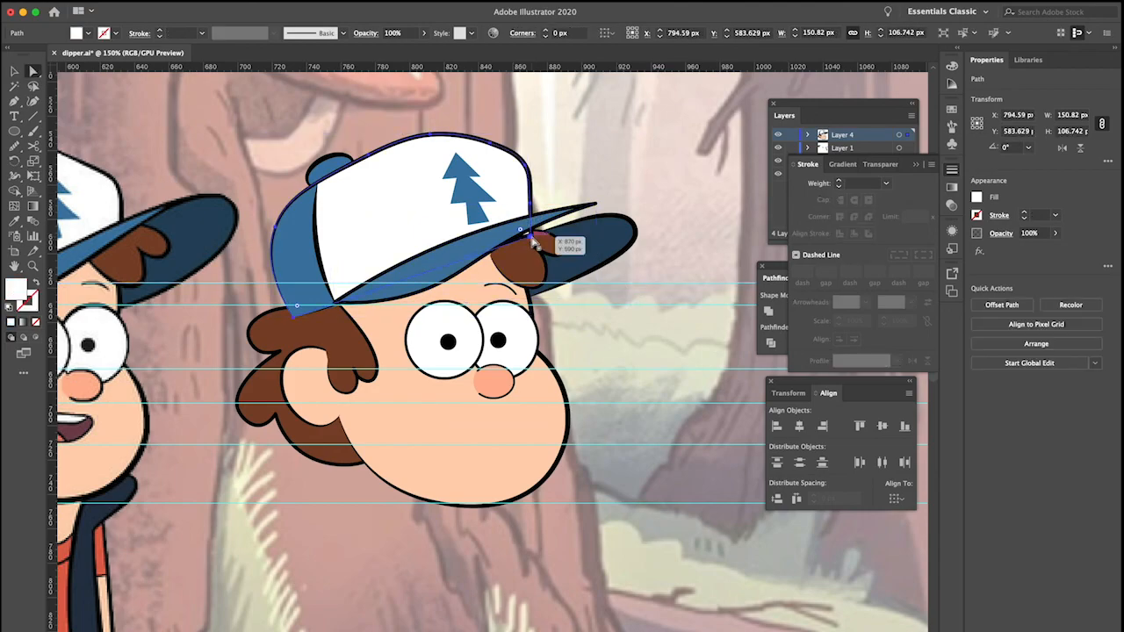
click(535, 244)
key(Up)
key(Up)
click(656, 245)
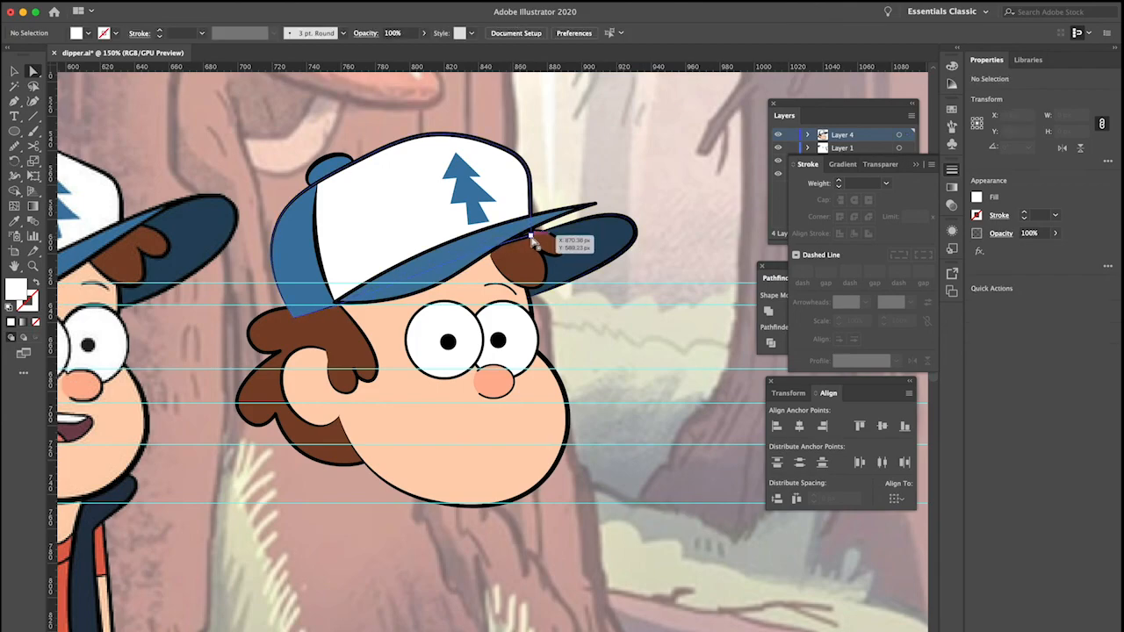
click(532, 236)
key(Up)
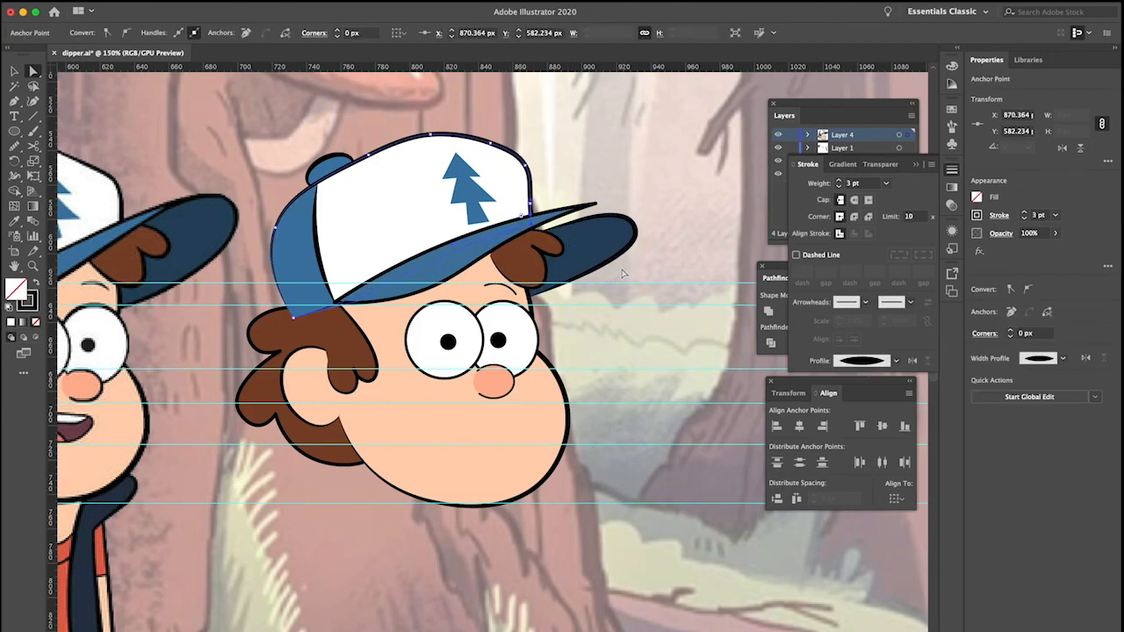
Nudge the dark brim underside up 8 px so it meets the rotated brim
key(v)
click(599, 252)
key(Up)
key(Up)
key(Up)
key(Up)
key(Up)
key(Up)
key(Up)
key(Up)
click(663, 233)
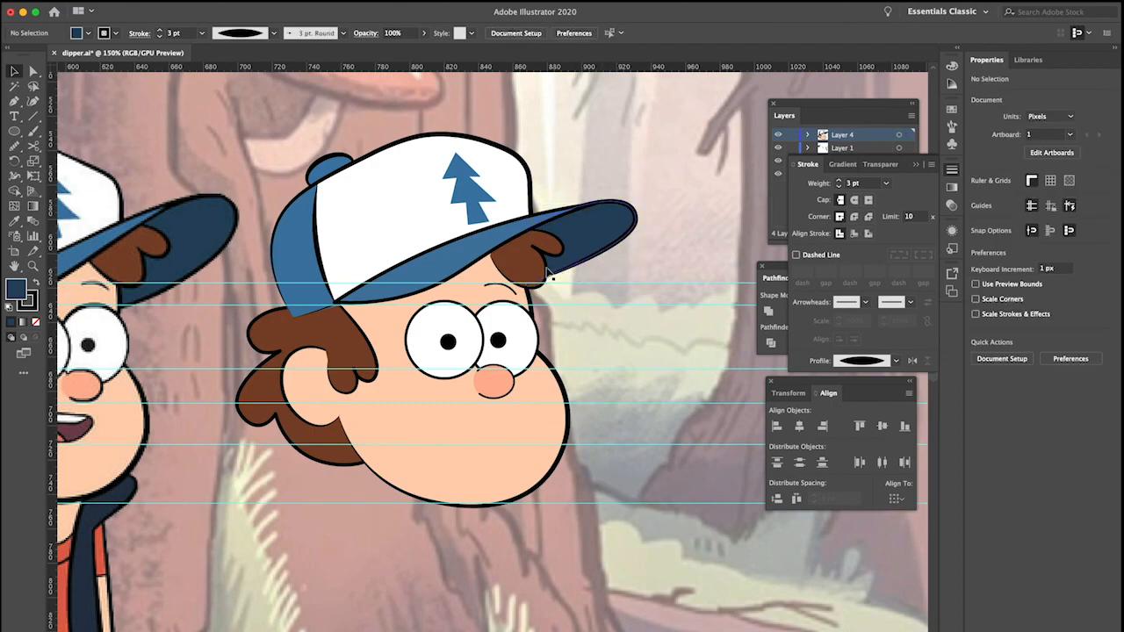
Enlarge the hair tuft under the brim to 50 by 40 px and place it at X 867, Y 599 px
click(534, 264)
drag(489, 231, 477, 219)
drag(531, 276, 533, 273)
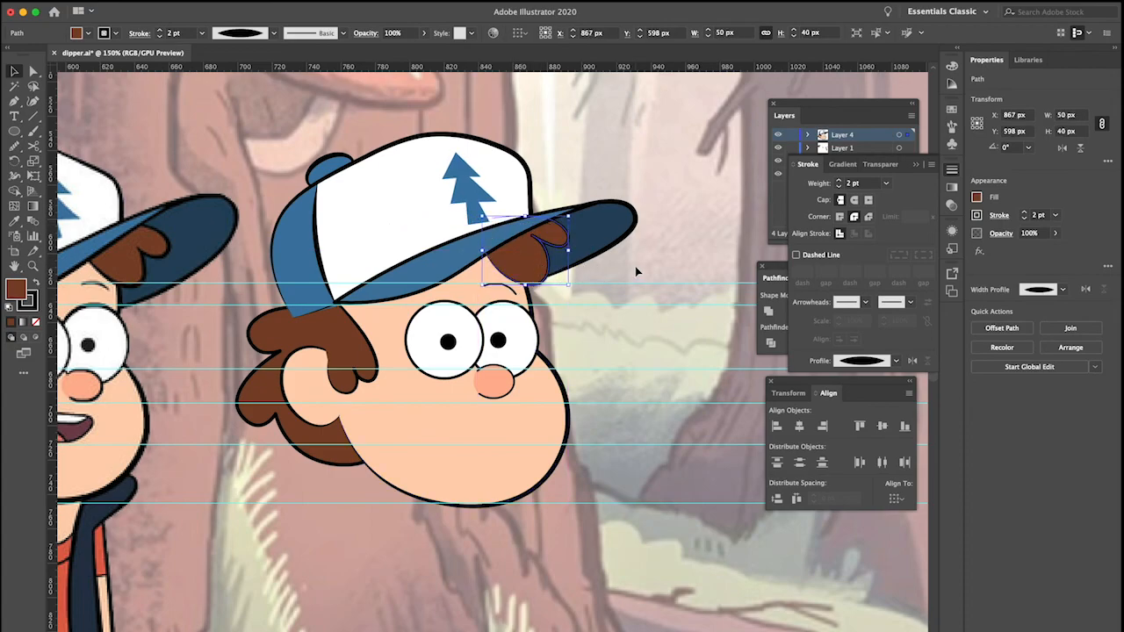
scroll(635, 266, left, 4)
key(Down)
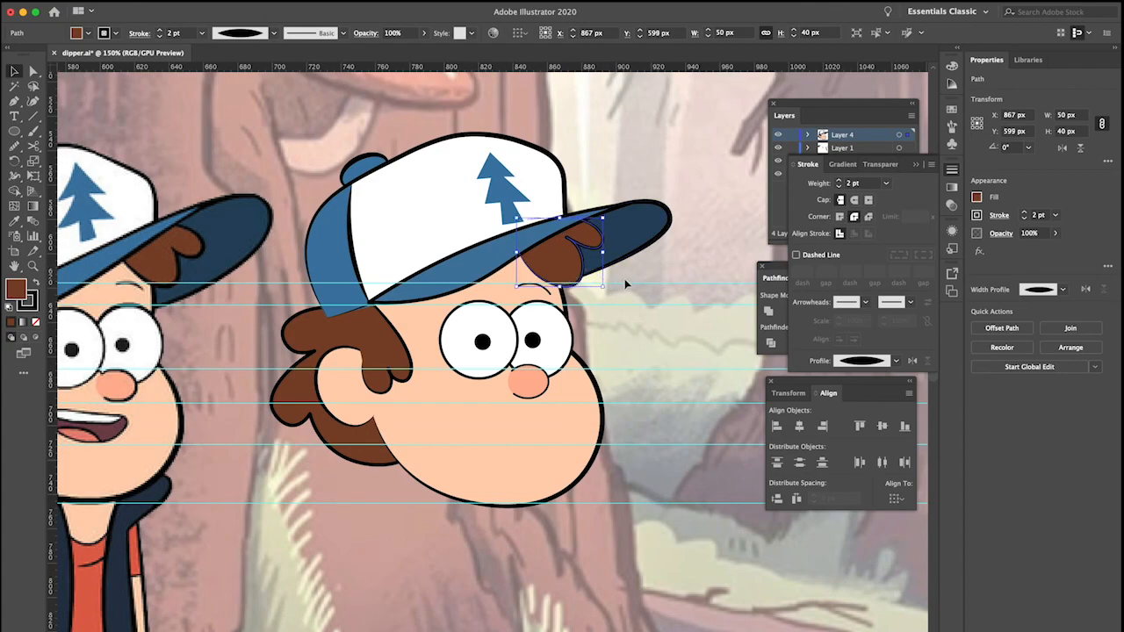
click(713, 258)
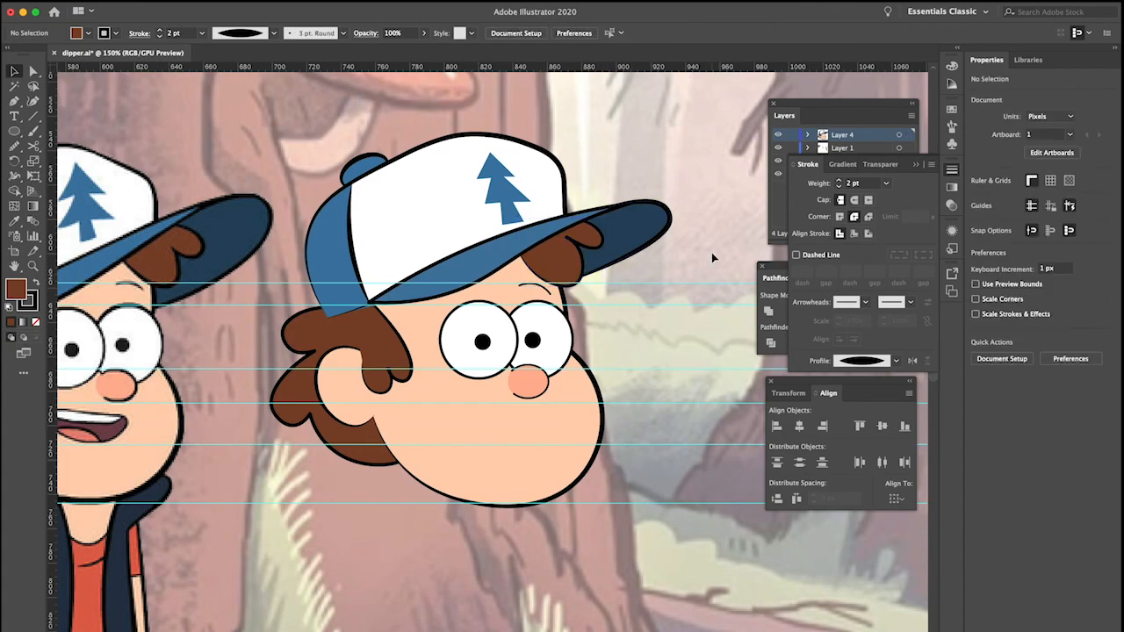
Shift the sideburn hair in front of the ear 5 px to the right
scroll(712, 252, left, 10)
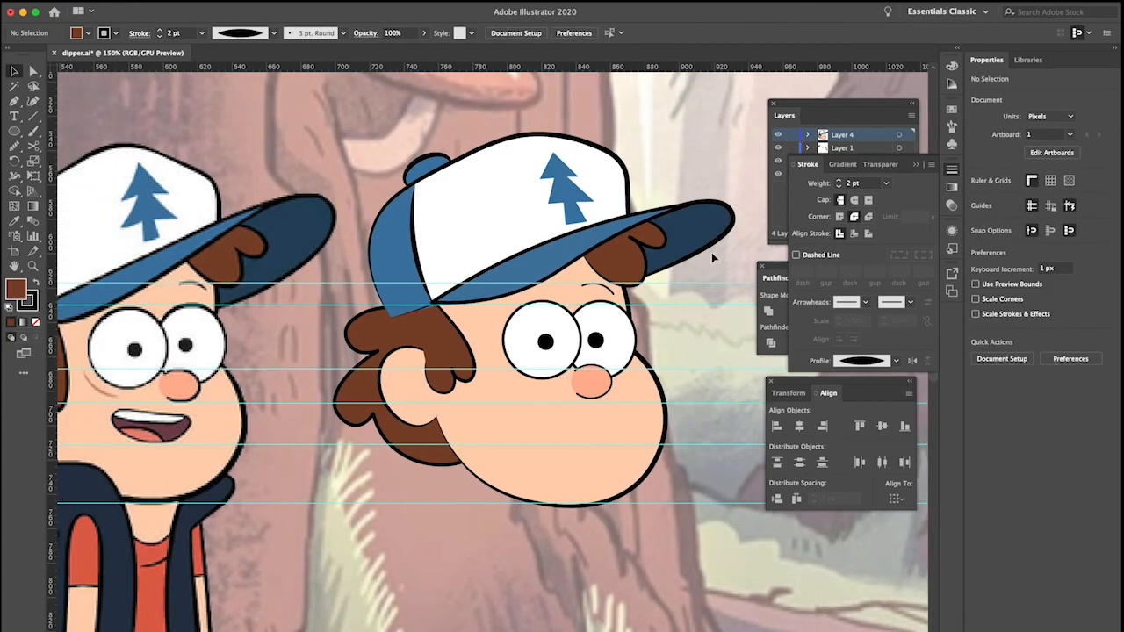
click(489, 356)
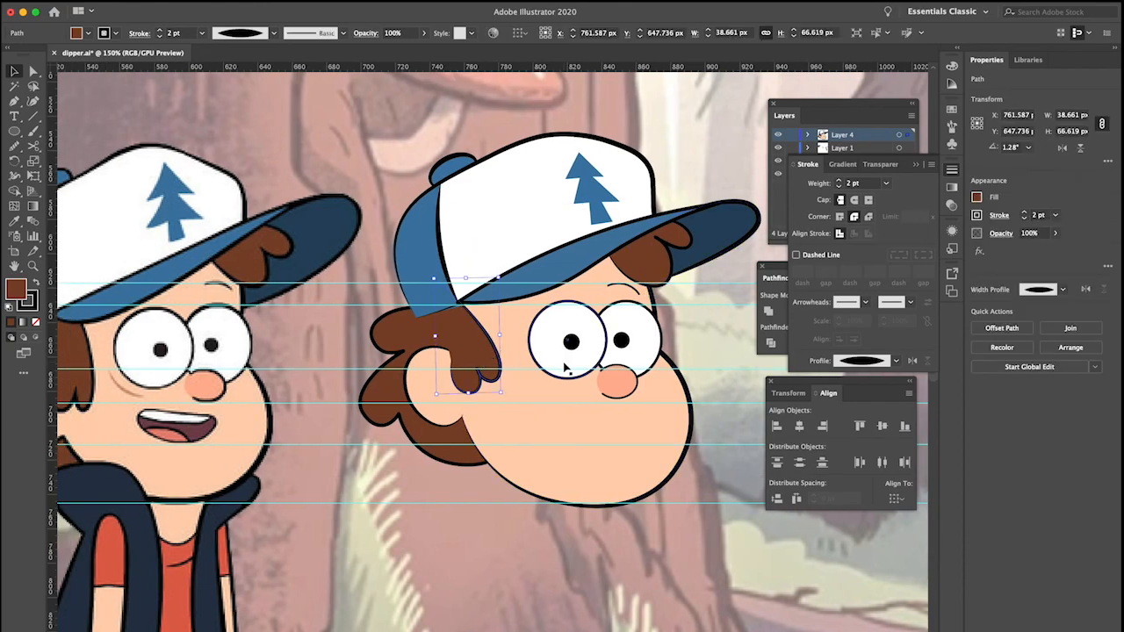
key(Right)
key(Up)
key(Up)
key(Up)
key(Up)
key(Right)
key(Right)
key(Right)
key(Right)
key(Down)
key(Down)
key(Down)
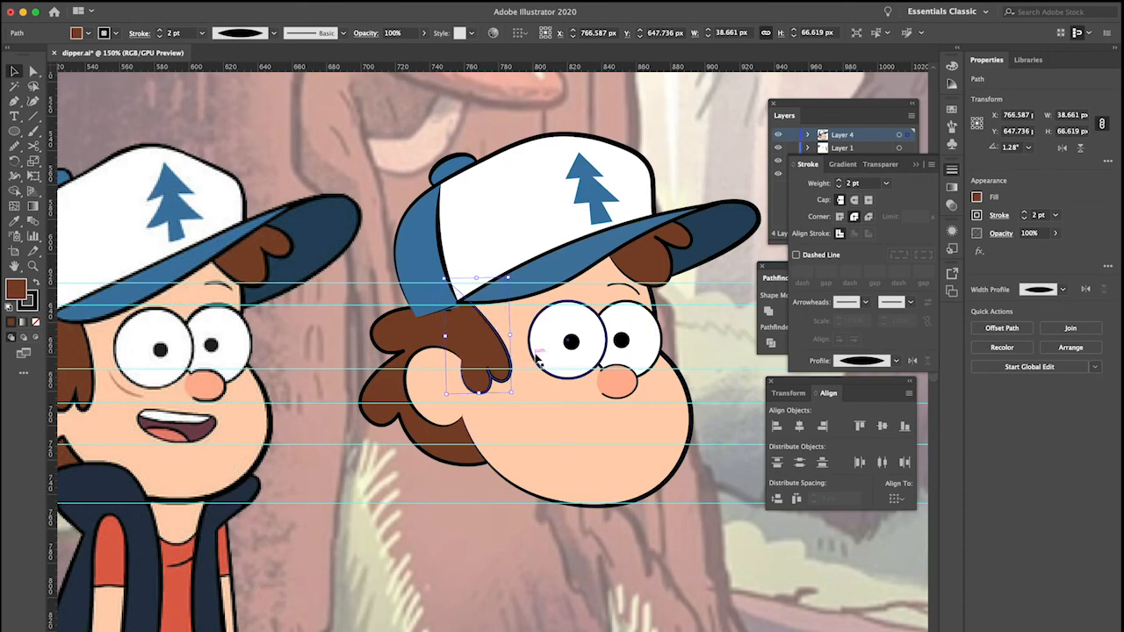
Reshape the back hair with the Curvature tool, moving its upper and lower inner anchors right, behind the sideburn and face
click(441, 336)
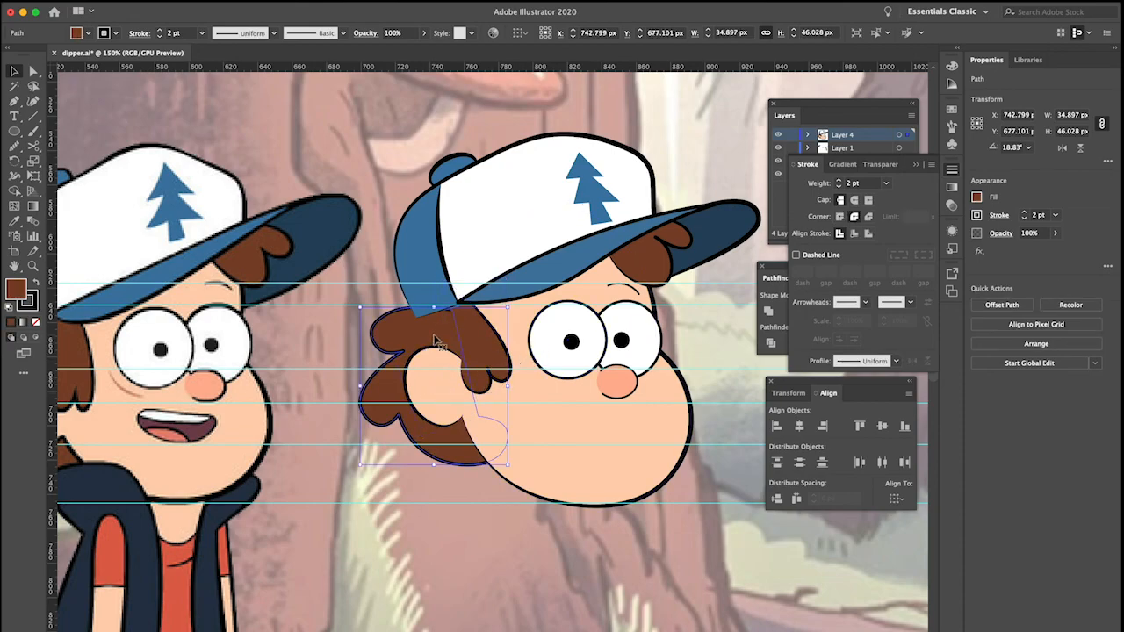
key(shift+grave)
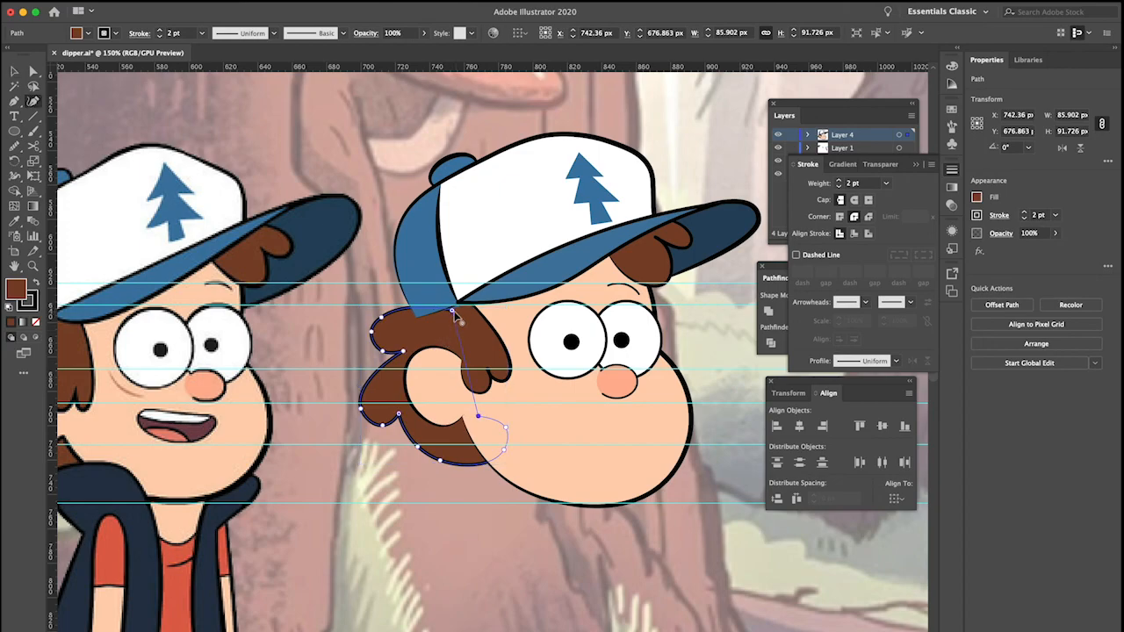
drag(460, 306, 506, 306)
drag(478, 417, 507, 458)
key(v)
click(536, 542)
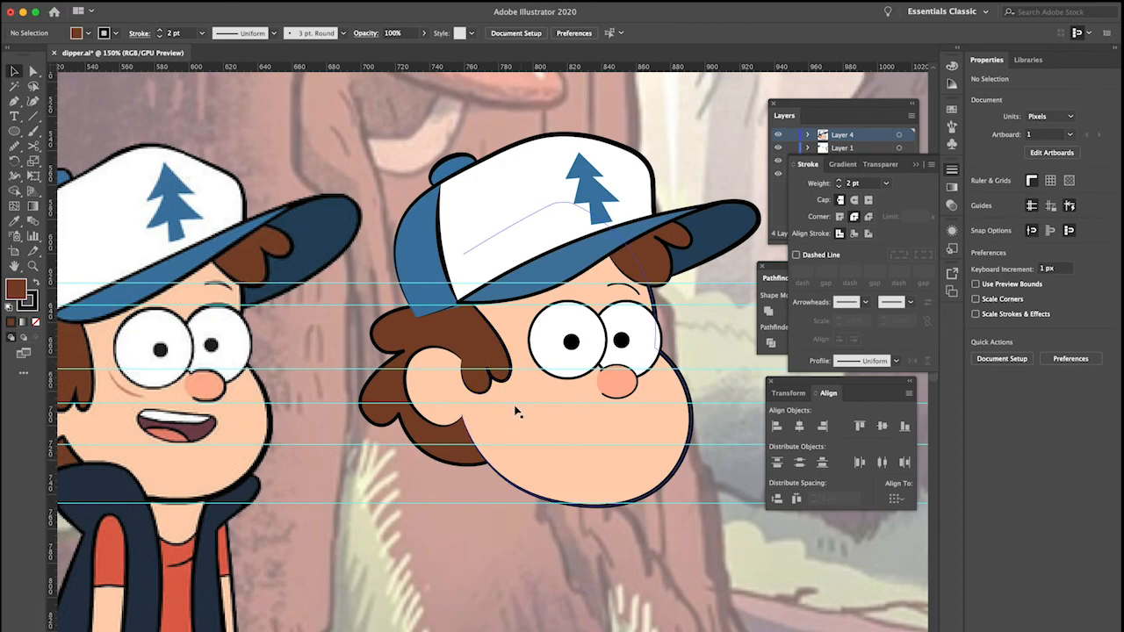
Adjust the face outline with the Curvature tool, moving the anchor beside the ear inward and refining the chin anchor
scroll(474, 378, left, 5)
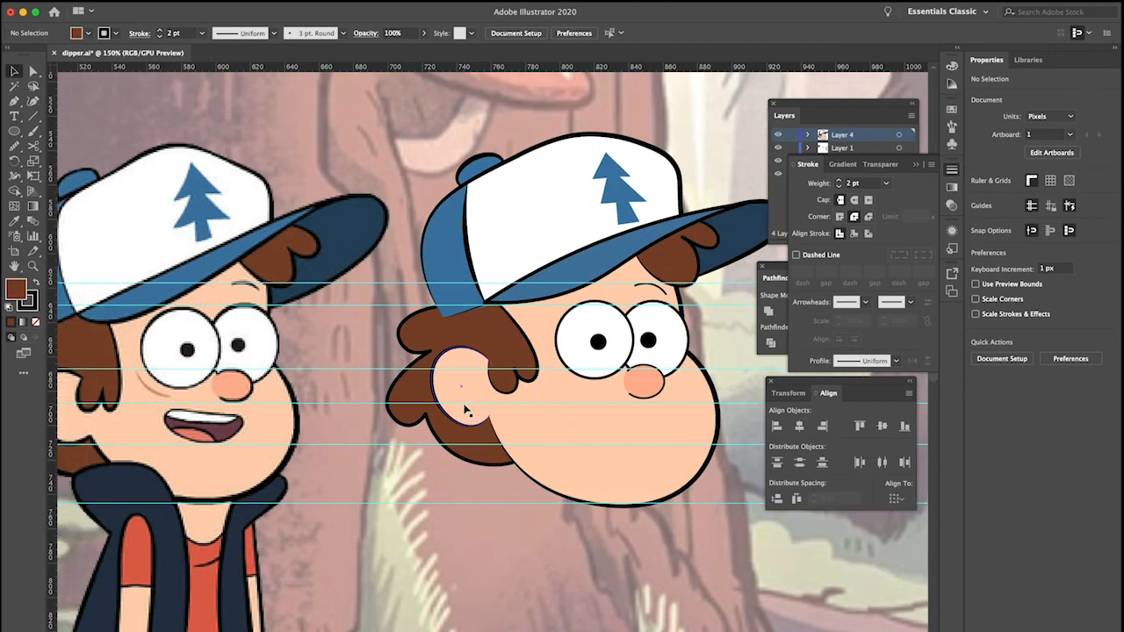
click(516, 411)
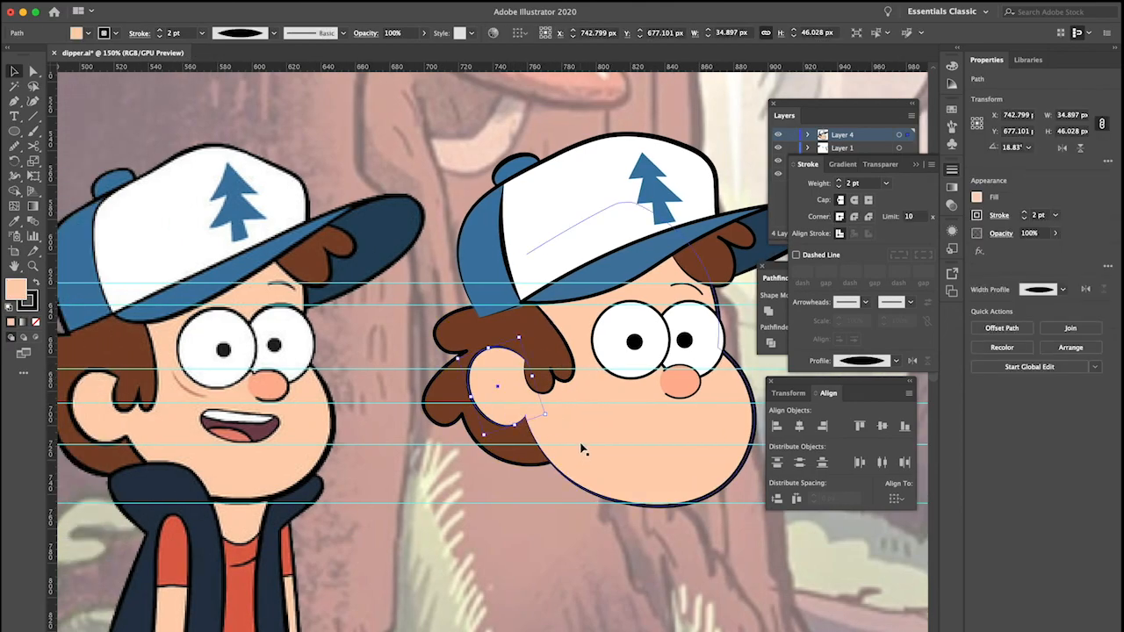
click(604, 467)
key(shift+grave)
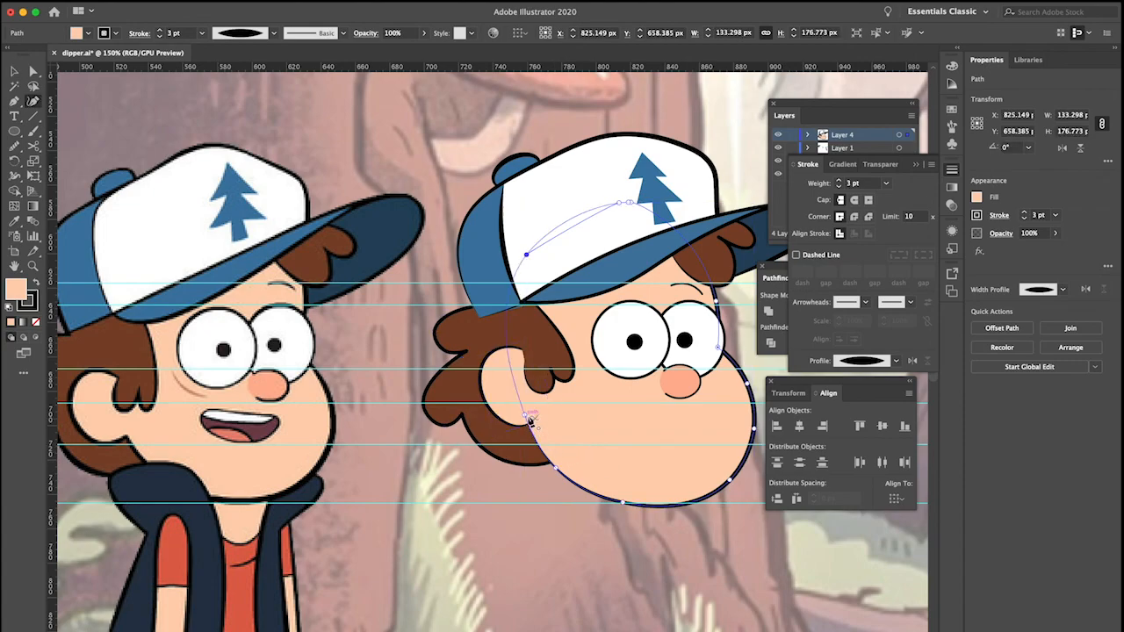
drag(526, 415, 538, 415)
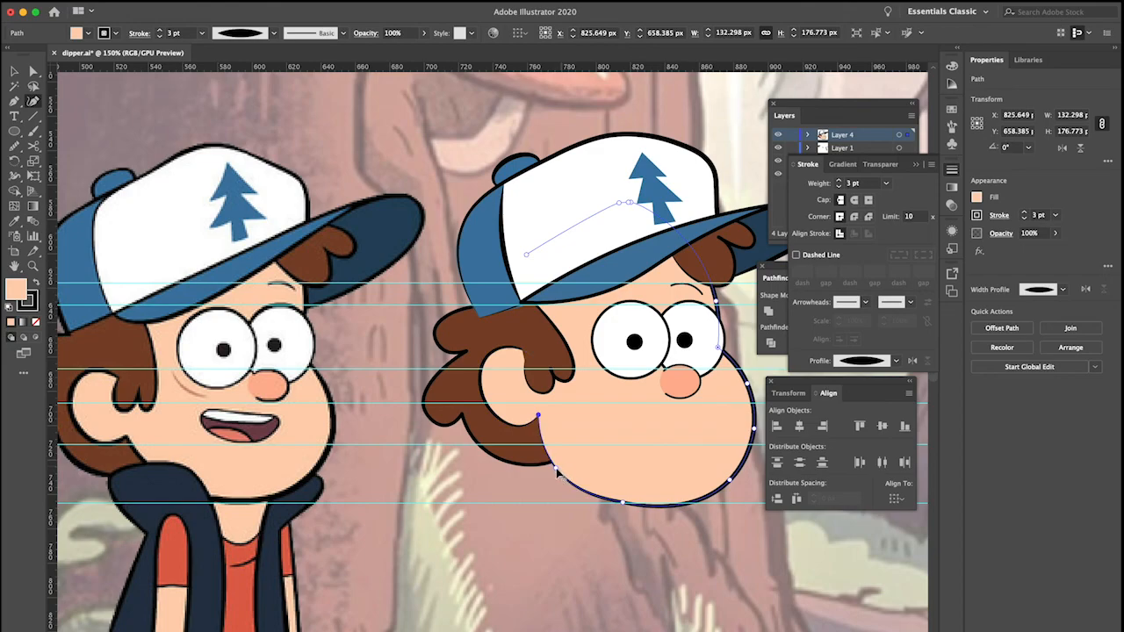
drag(622, 502, 624, 500)
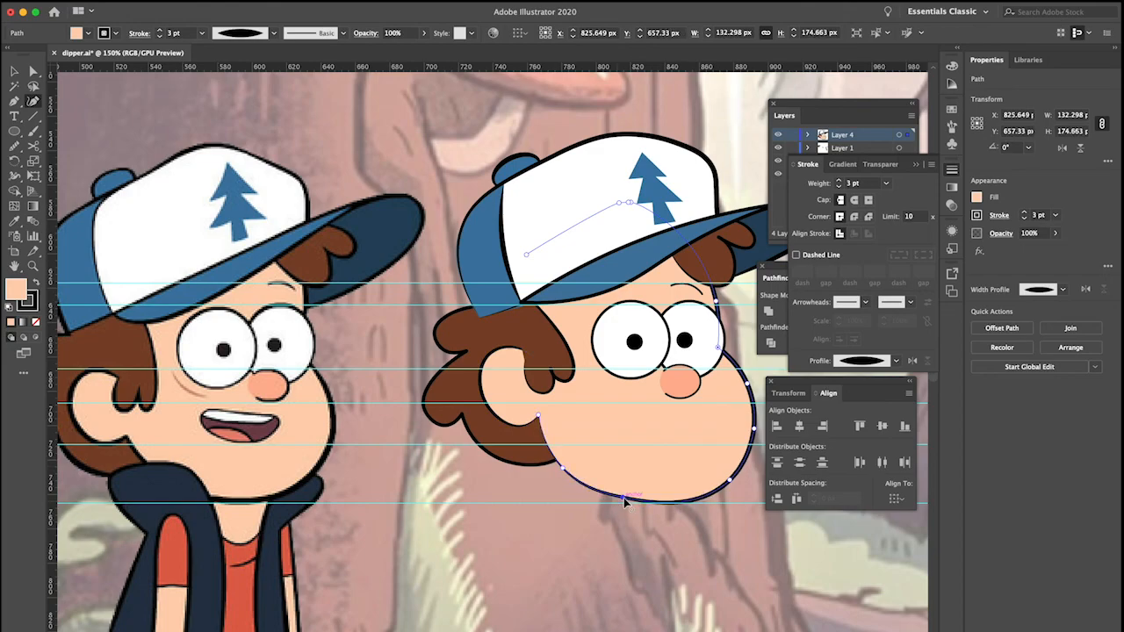
scroll(646, 505, right, 2)
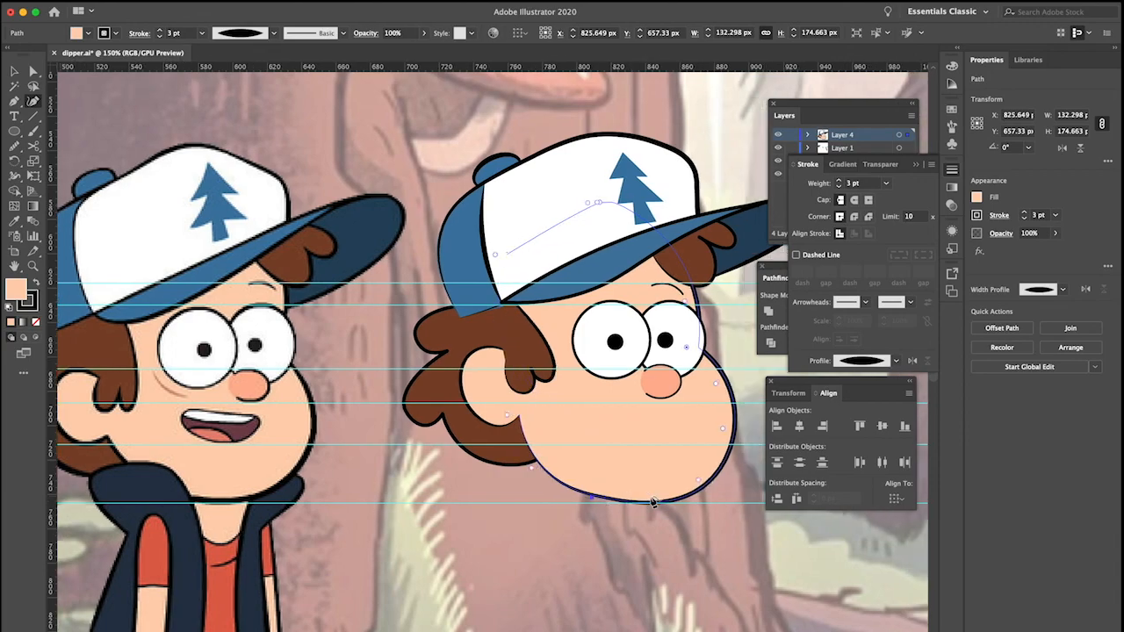
click(587, 501)
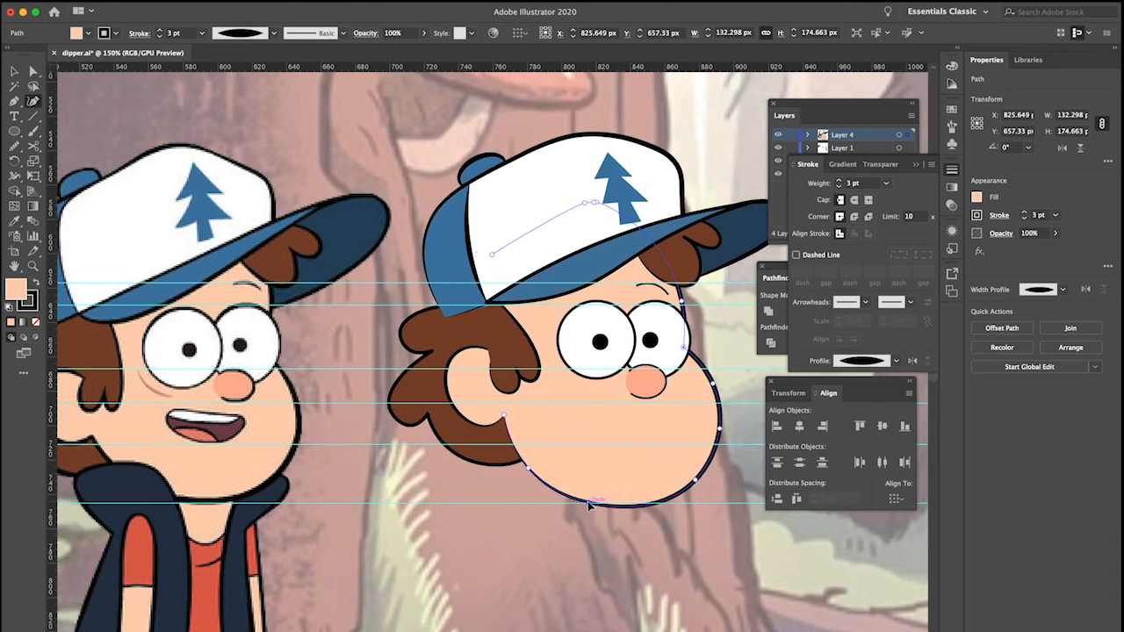
key(v)
click(621, 550)
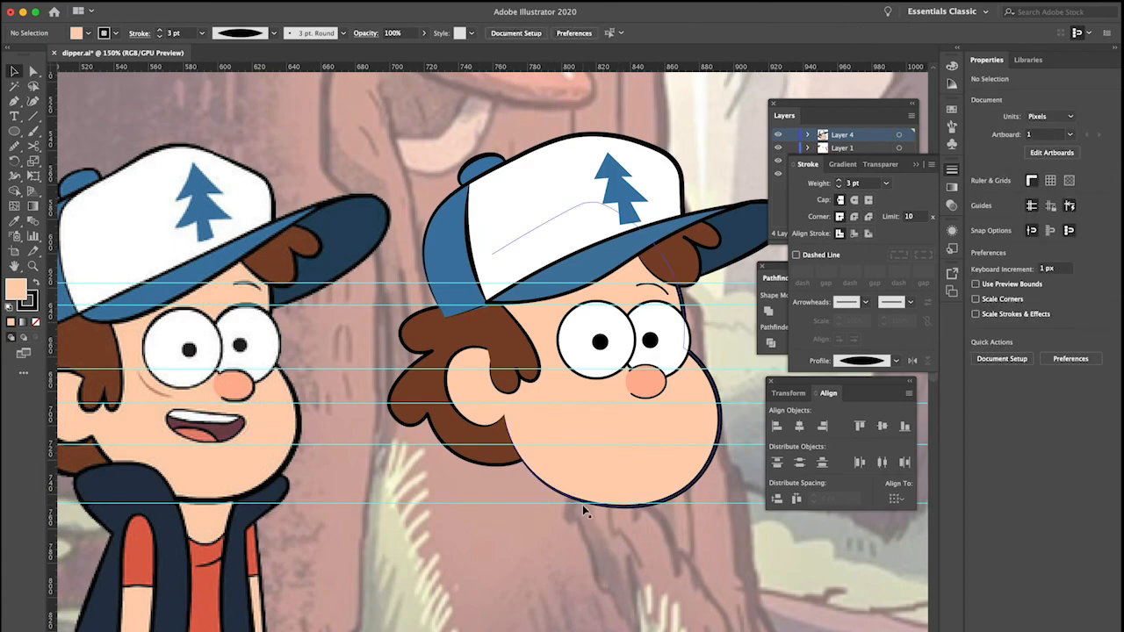
Nudge the hair tuft under the brim up 1 px
scroll(582, 505, right, 2)
scroll(549, 376, up, 2)
scroll(549, 376, left, 1)
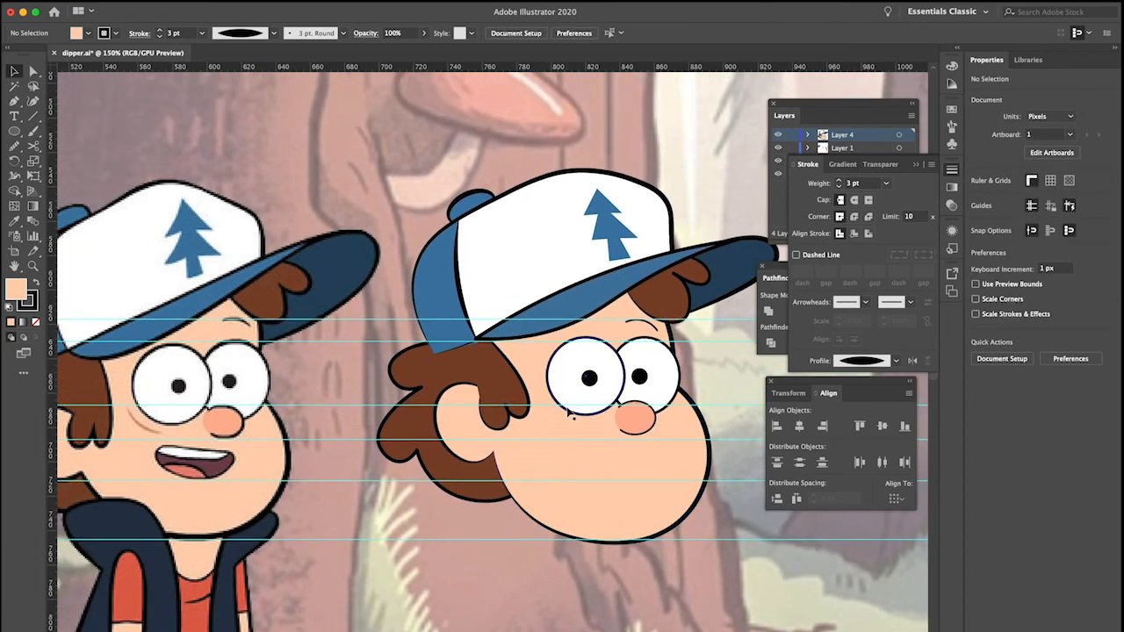
scroll(549, 375, right, 4)
scroll(551, 376, left, 2)
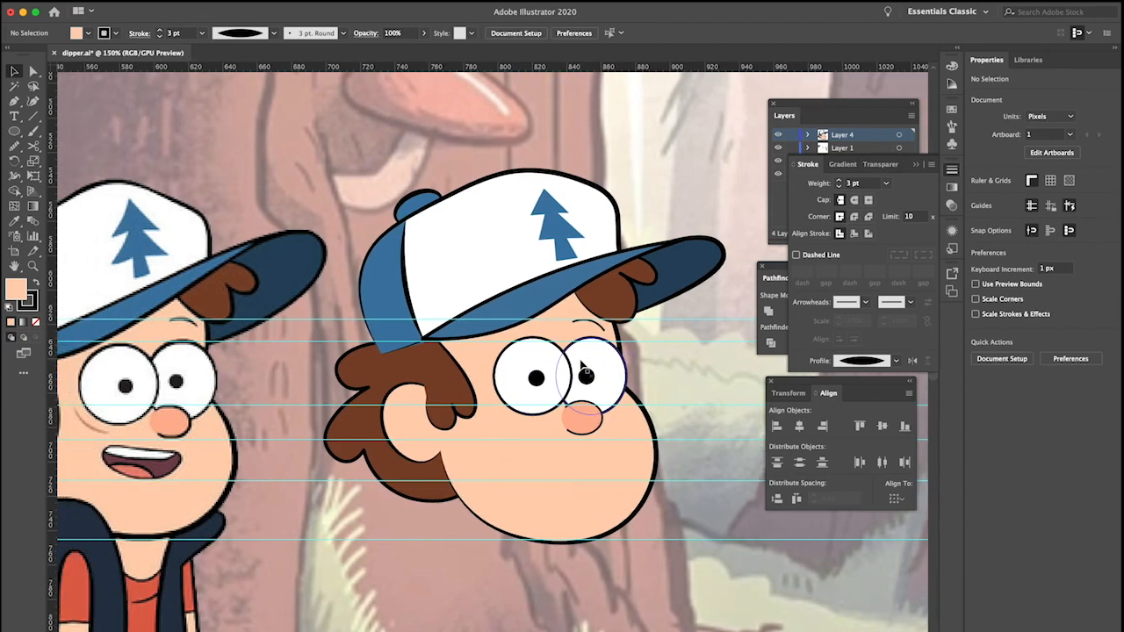
scroll(548, 434, left, 1)
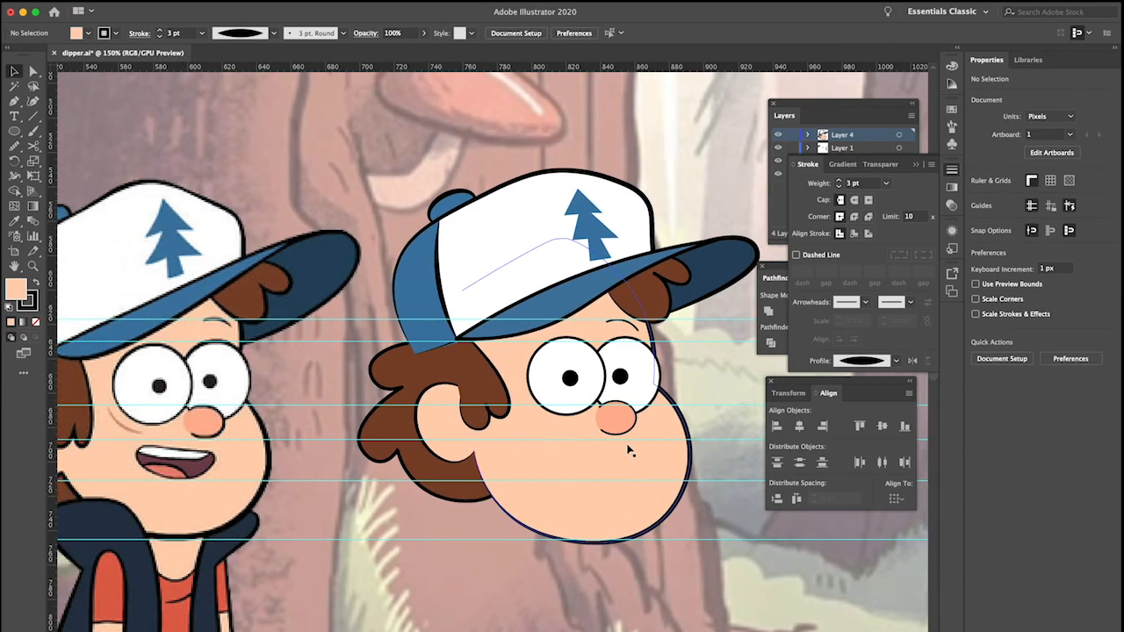
click(666, 309)
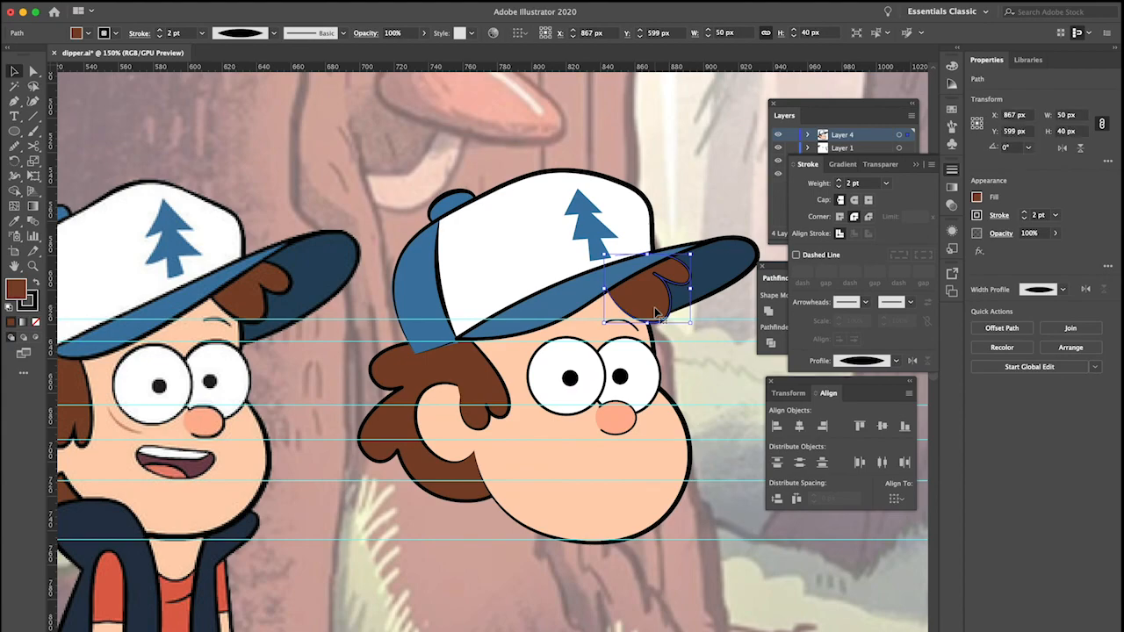
key(Up)
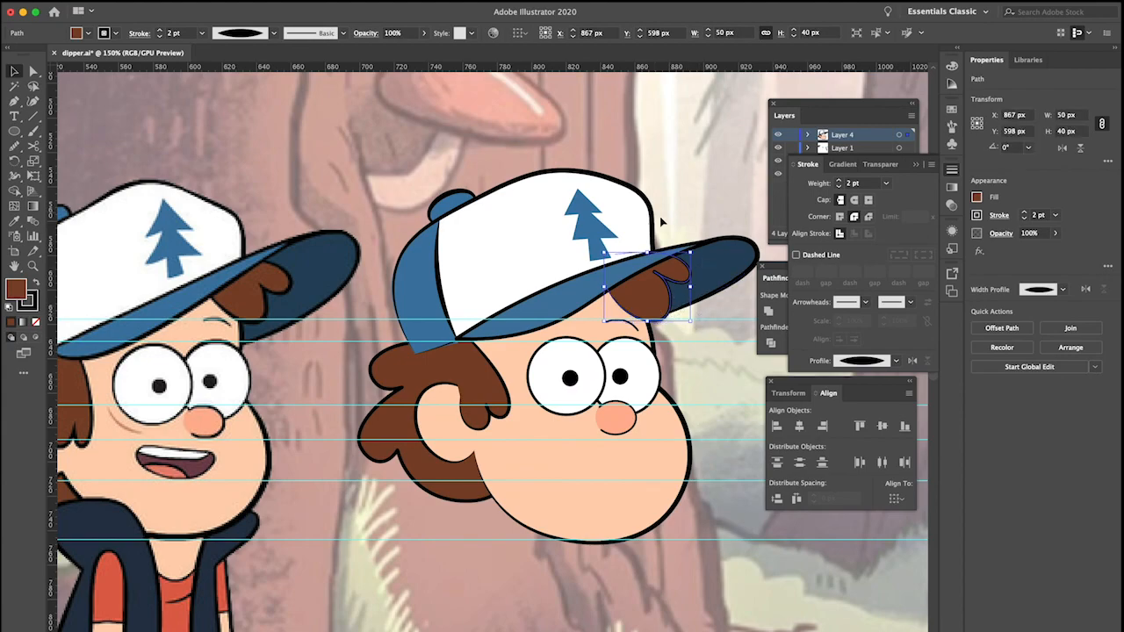
Duplicate the white circle of the eye nearer the ear and place the copy below it on the cheek
scroll(574, 262, left, 3)
scroll(573, 262, left, 1)
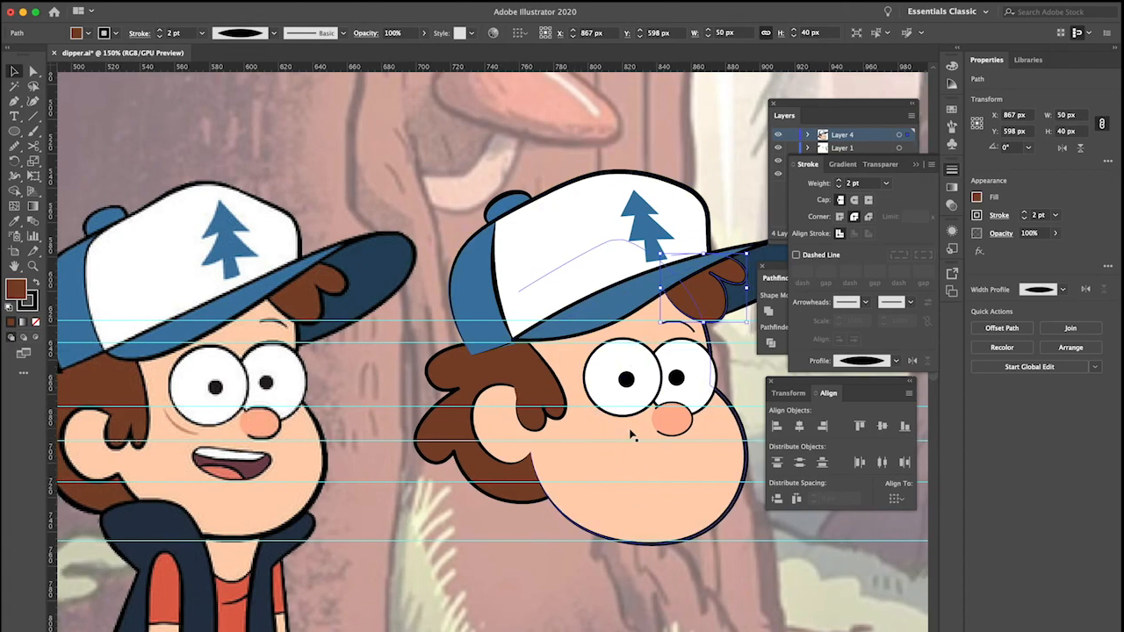
scroll(633, 434, right, 5)
scroll(633, 434, down, 2)
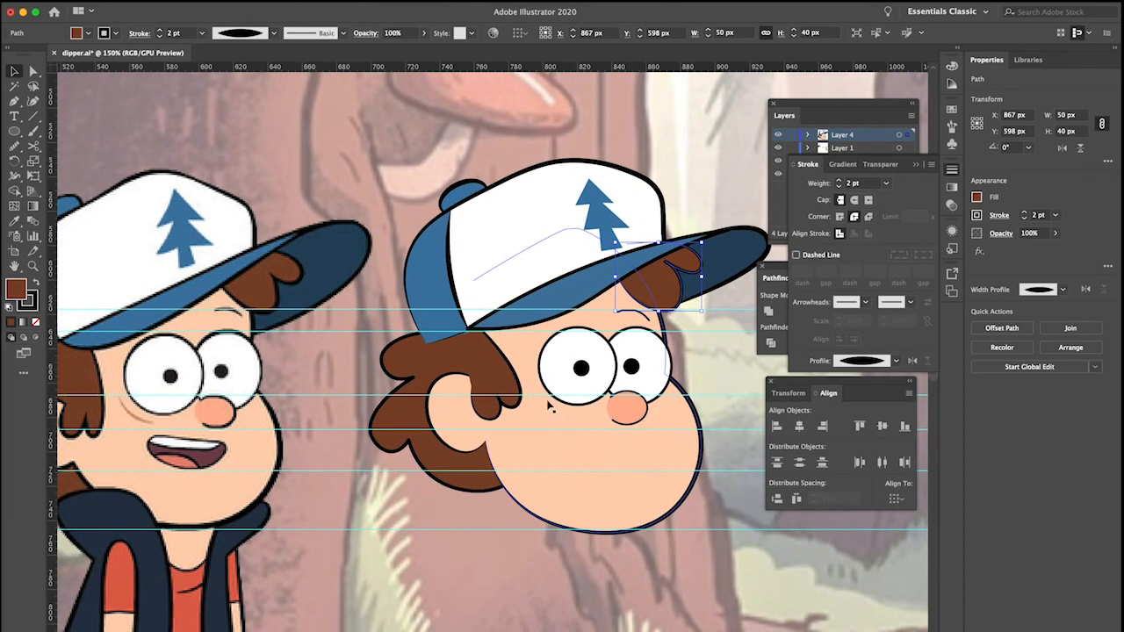
scroll(551, 405, down, 3)
scroll(551, 405, up, 5)
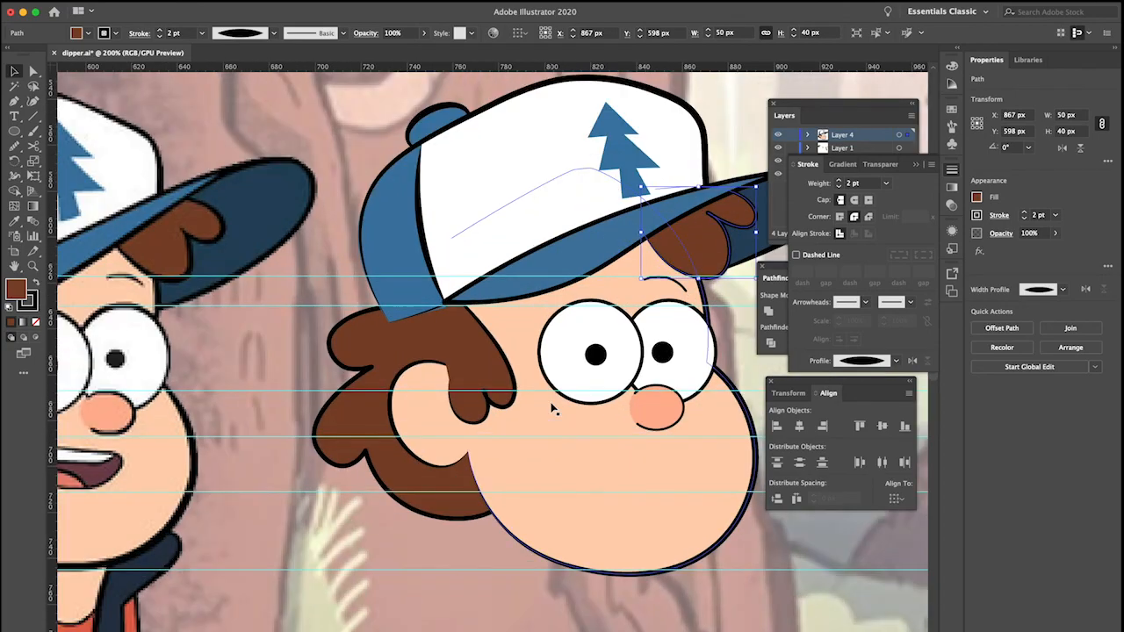
scroll(552, 406, up, 3)
click(580, 379)
scroll(567, 377, right, 2)
scroll(567, 378, down, 2)
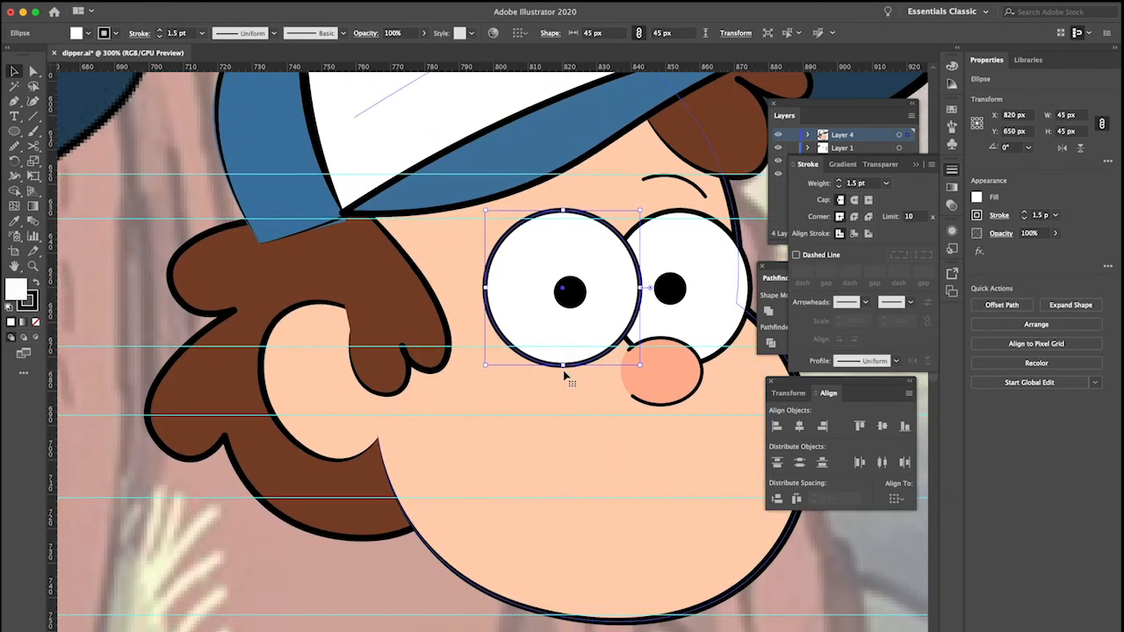
drag(563, 371, 508, 449)
Cut the copied circle with the Scissors at two lower points and delete its upper part, keeping the bottom arc
key(c)
click(449, 440)
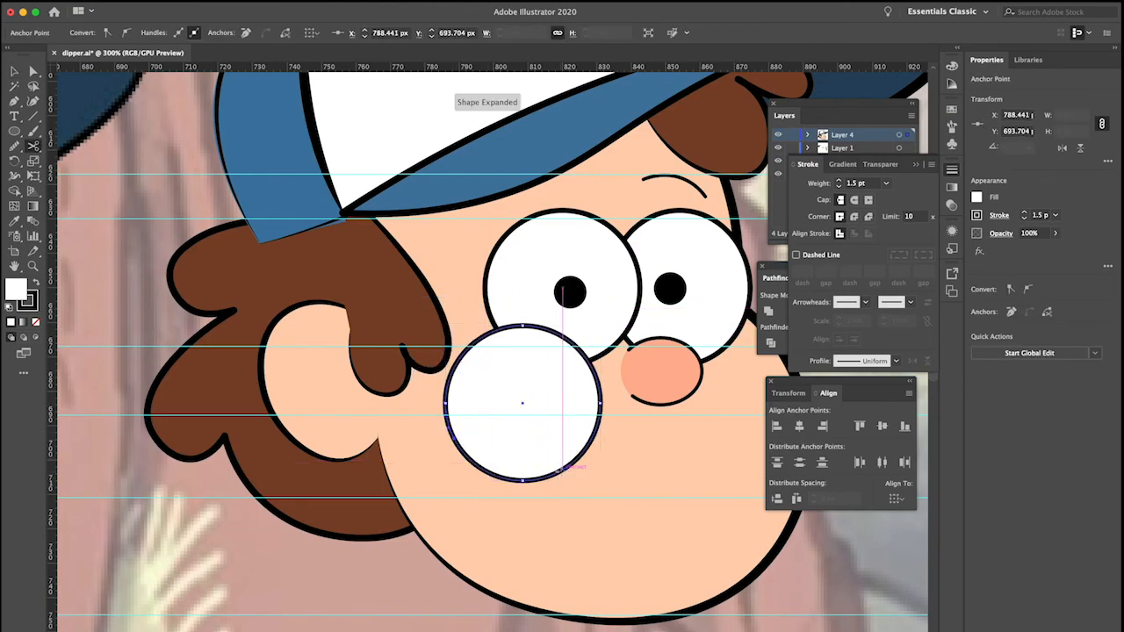
click(562, 470)
key(v)
click(569, 397)
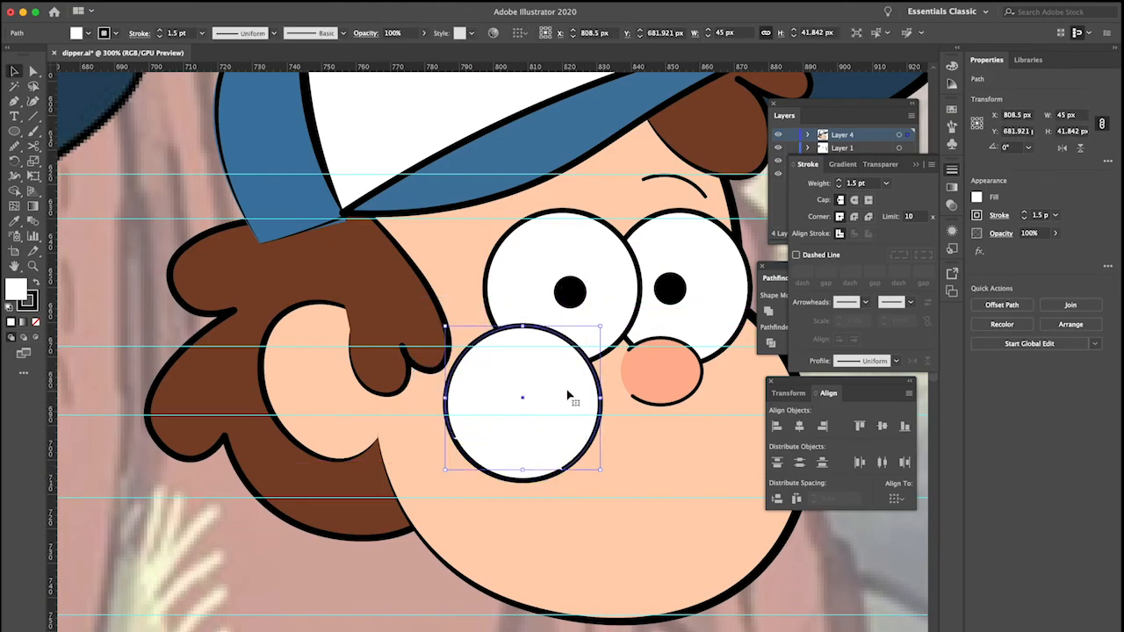
key(Delete)
Remove the fill from the remaining arc, keeping only its stroke
click(514, 464)
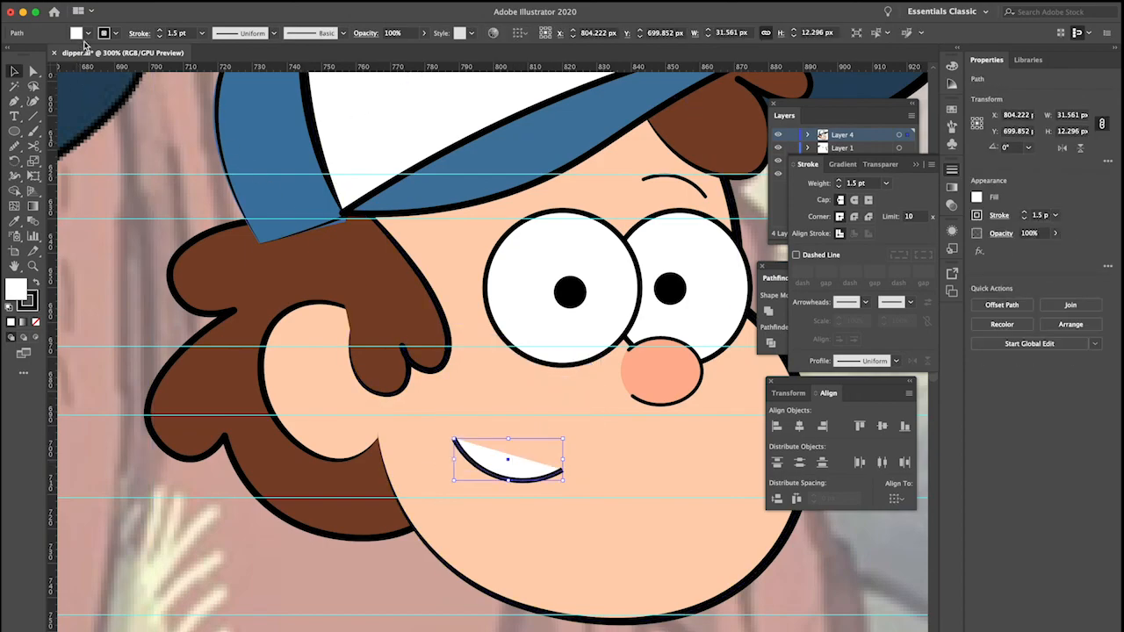
click(87, 34)
click(9, 54)
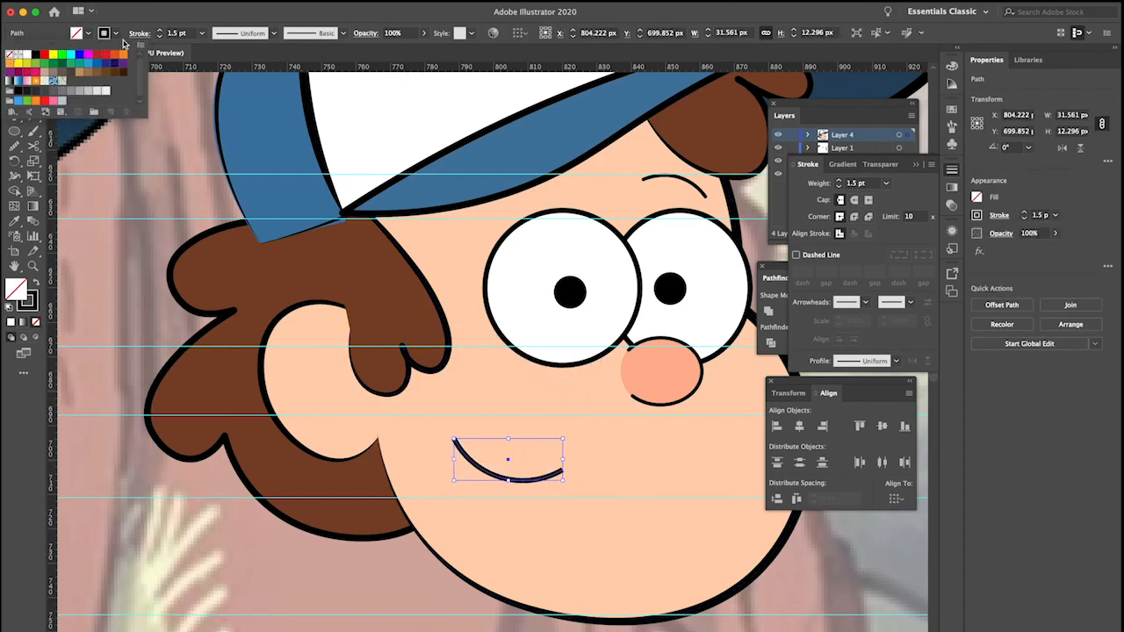
Sample the brown of the reference's under-eye line and apply it as the arc's stroke at 1 pt with no fill
scroll(336, 561, left, 2)
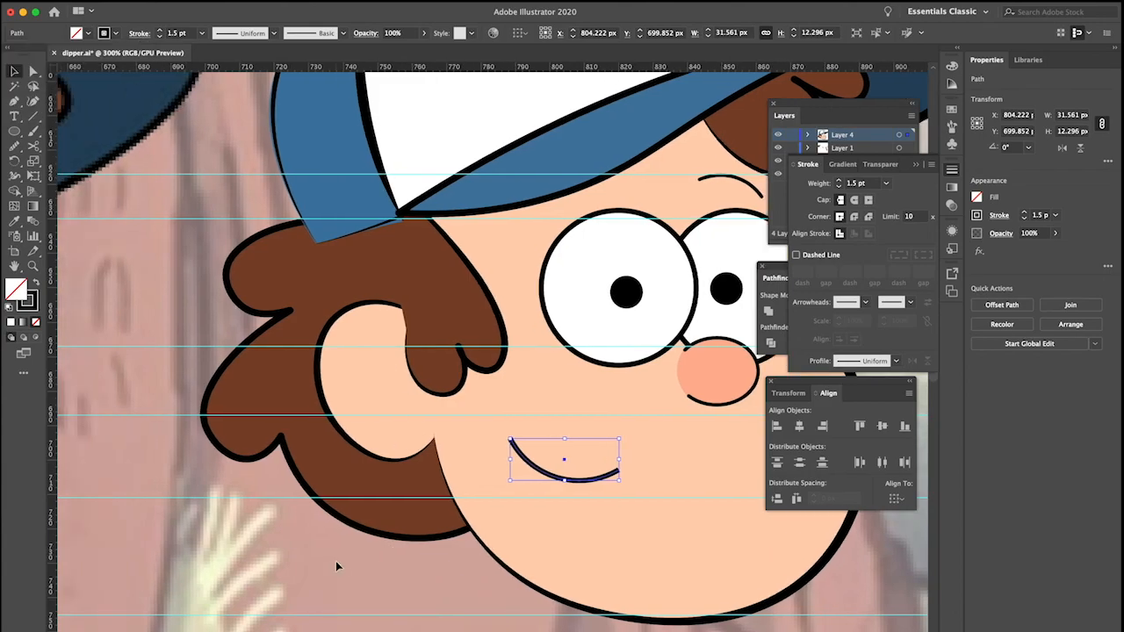
scroll(549, 483, left, 5)
scroll(542, 474, left, 8)
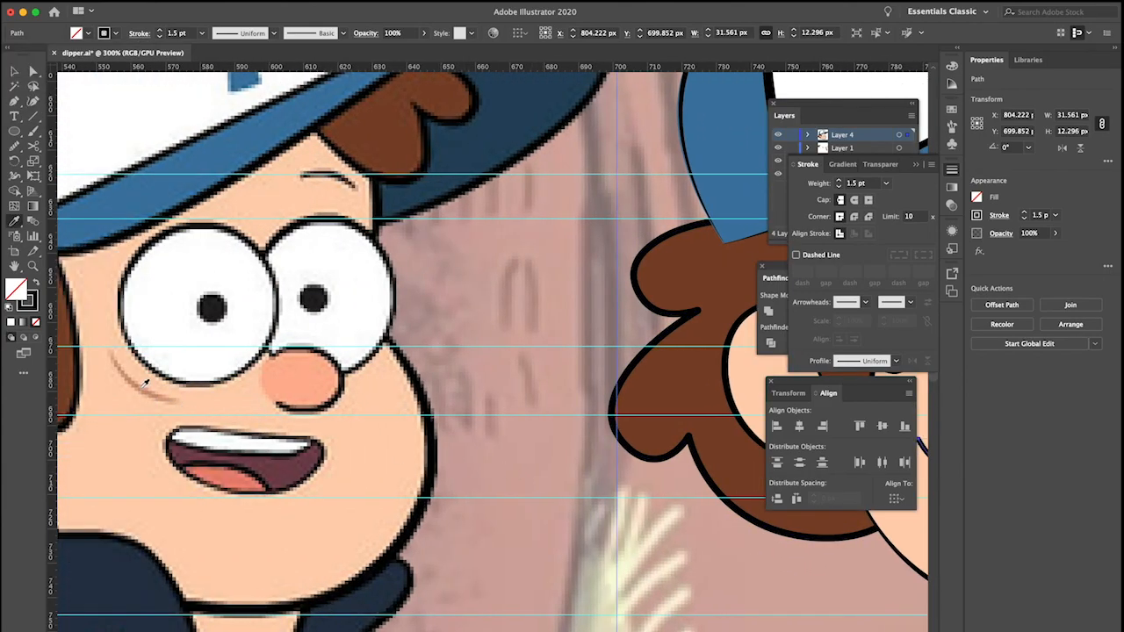
click(145, 384)
scroll(144, 383, right, 10)
click(14, 73)
click(35, 282)
key(v)
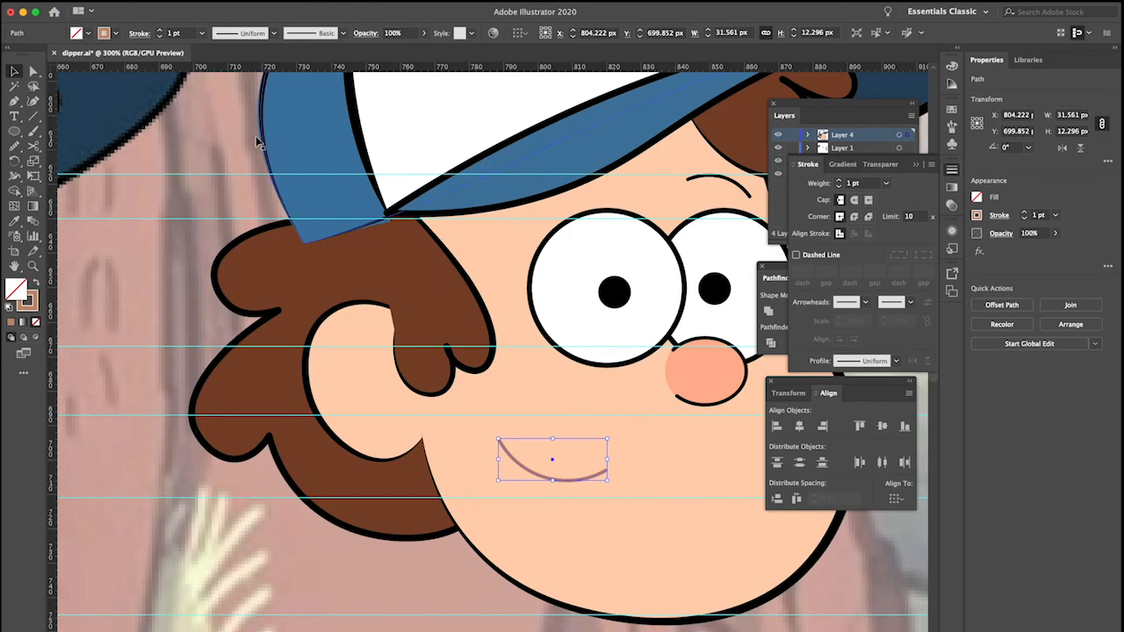
Scale and rotate the arc under the eye to about 18 px wide, then replace its middle anchor to flatten the curve
drag(610, 482, 589, 394)
key(shift+grave)
key(p)
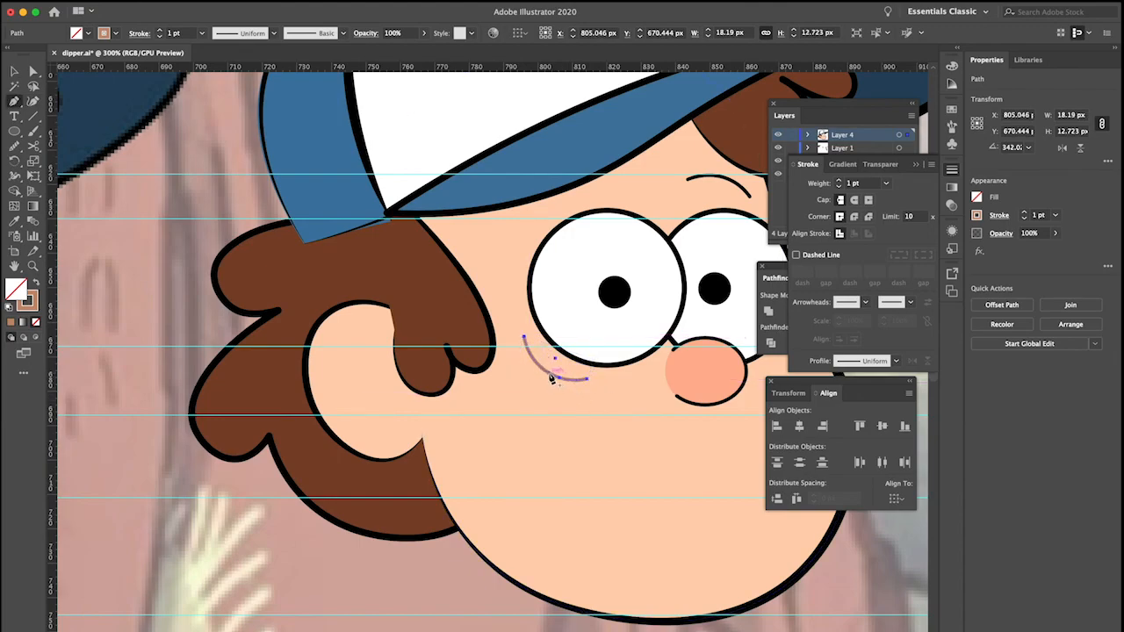
click(560, 379)
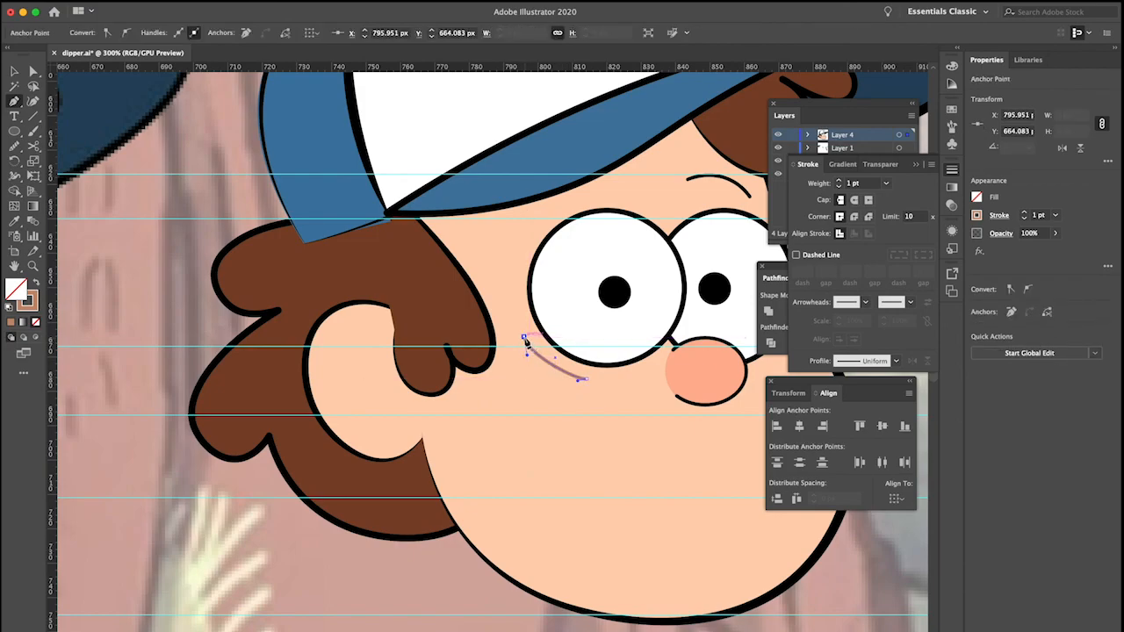
drag(584, 382, 589, 384)
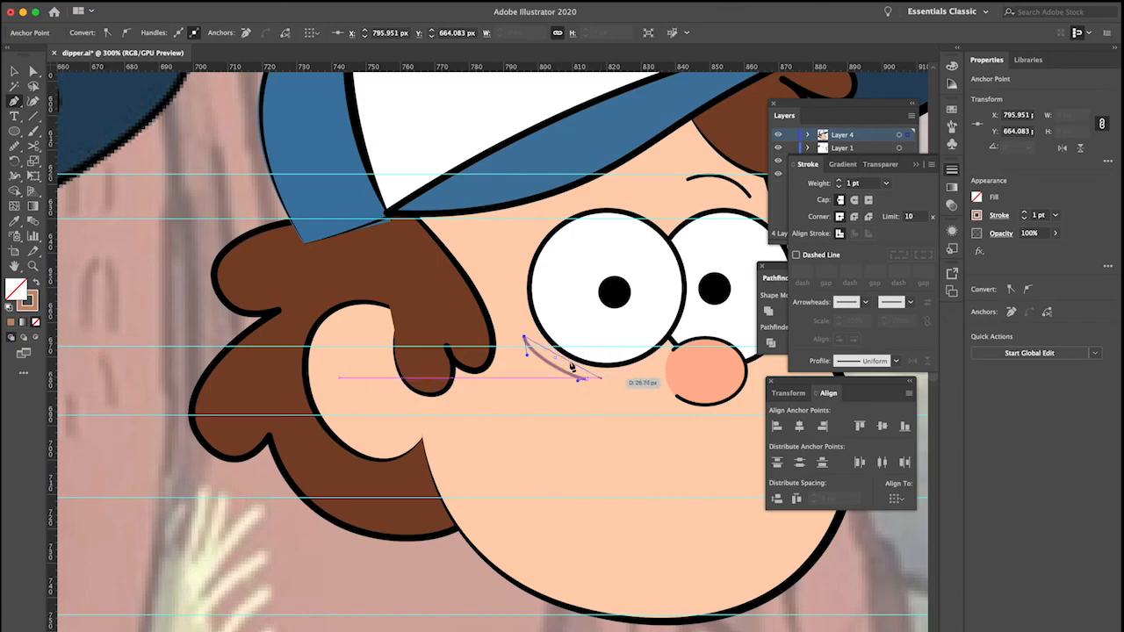
key(shift+grave)
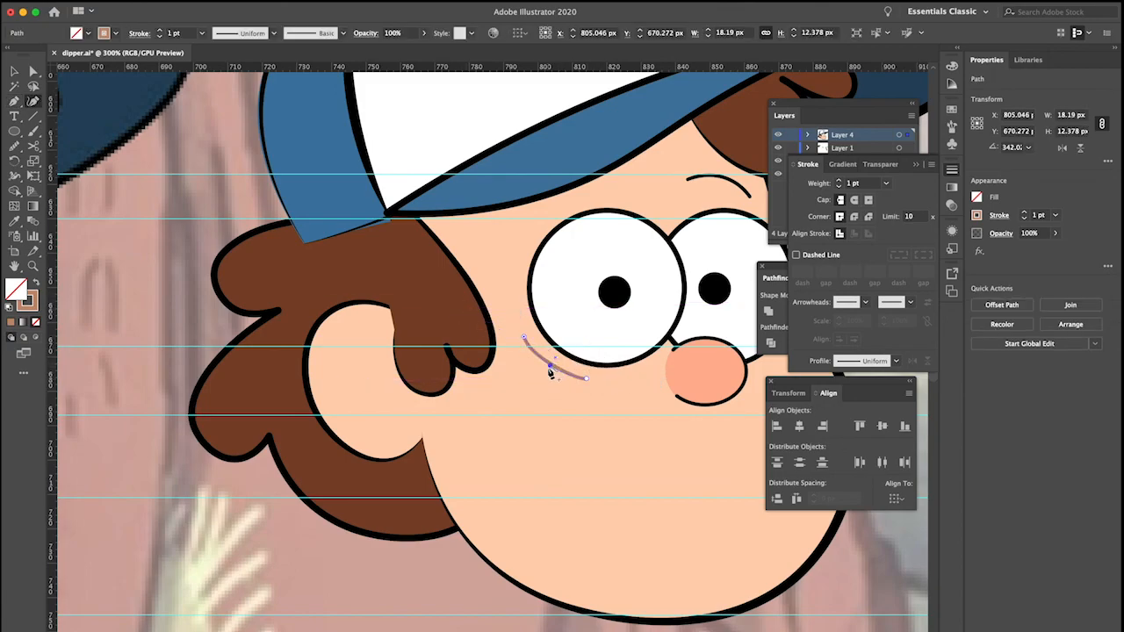
click(549, 368)
key(v)
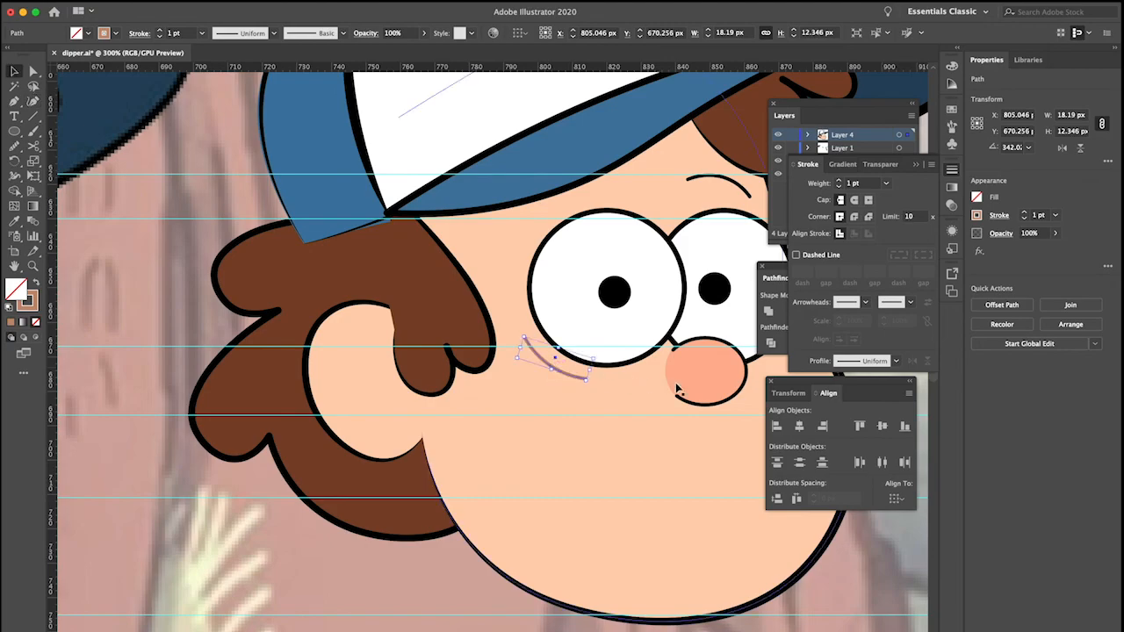
Nudge the under-eye line 1 px left and 1 px down and give its stroke round caps
click(637, 429)
click(581, 379)
key(Left)
key(Down)
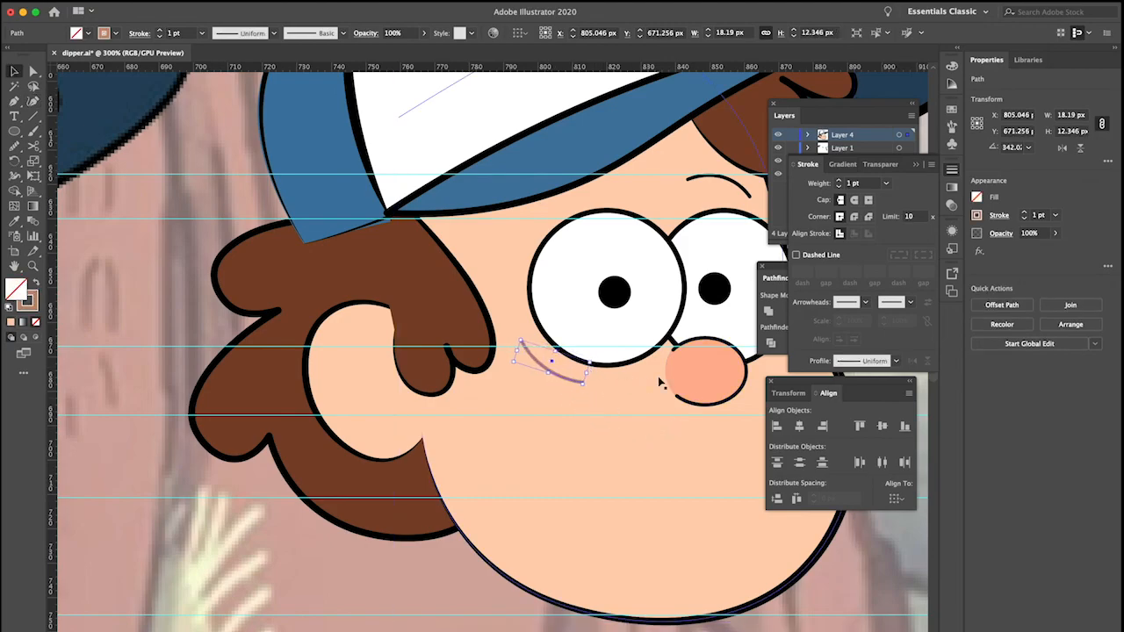
click(853, 200)
click(415, 554)
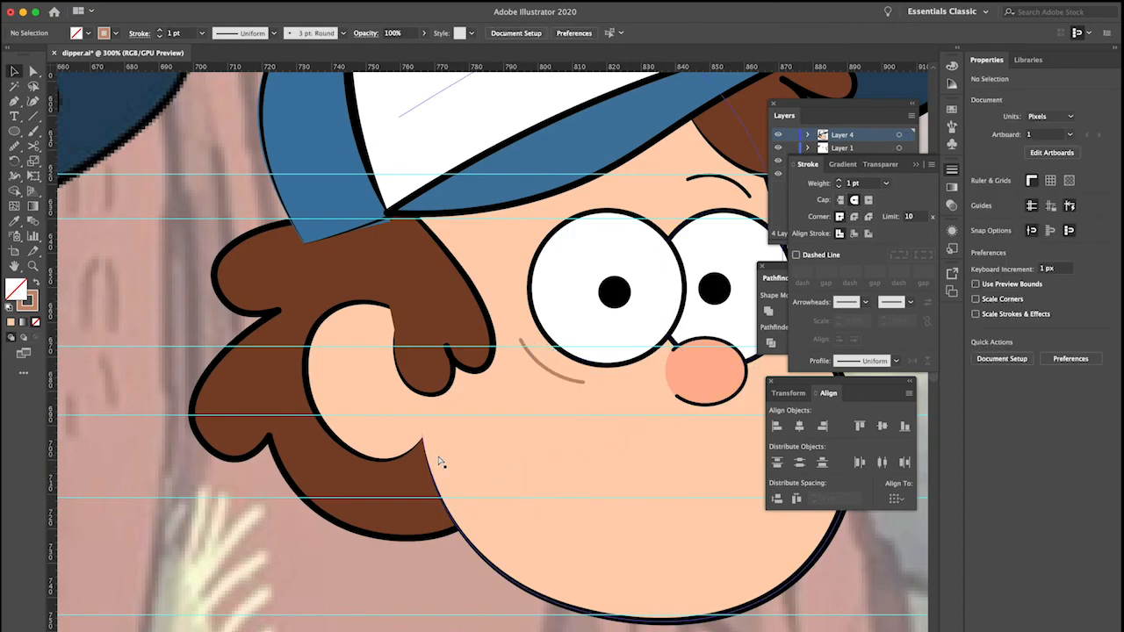
Apply the tapered width profile with narrow ends to the under-eye line's stroke
scroll(440, 461, up, 2)
scroll(440, 461, down, 4)
scroll(440, 458, left, 3)
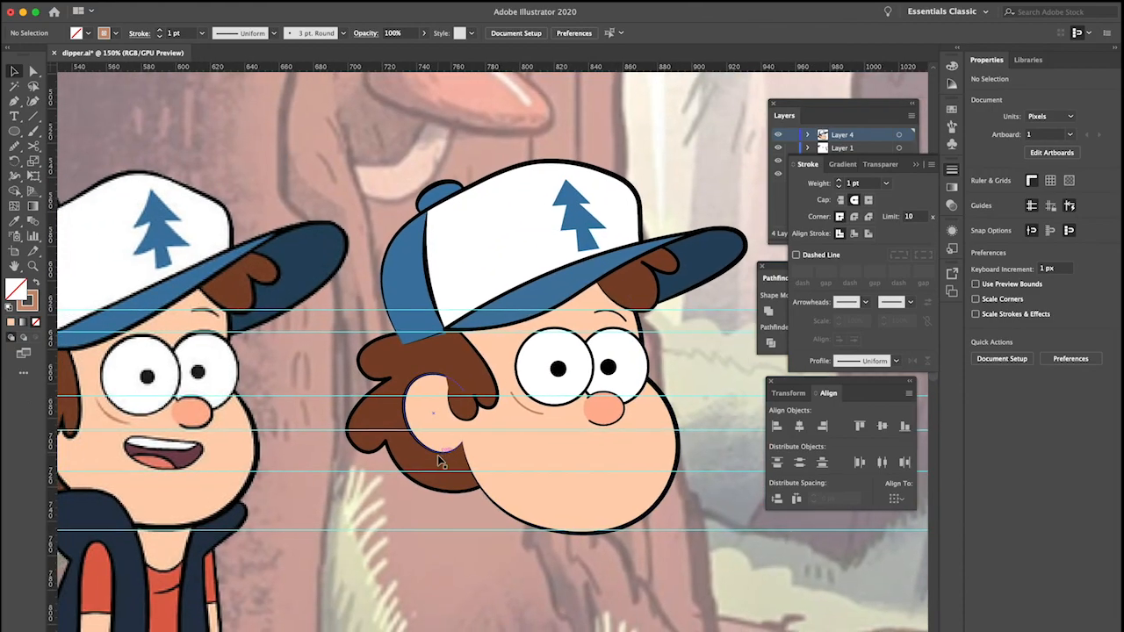
click(532, 409)
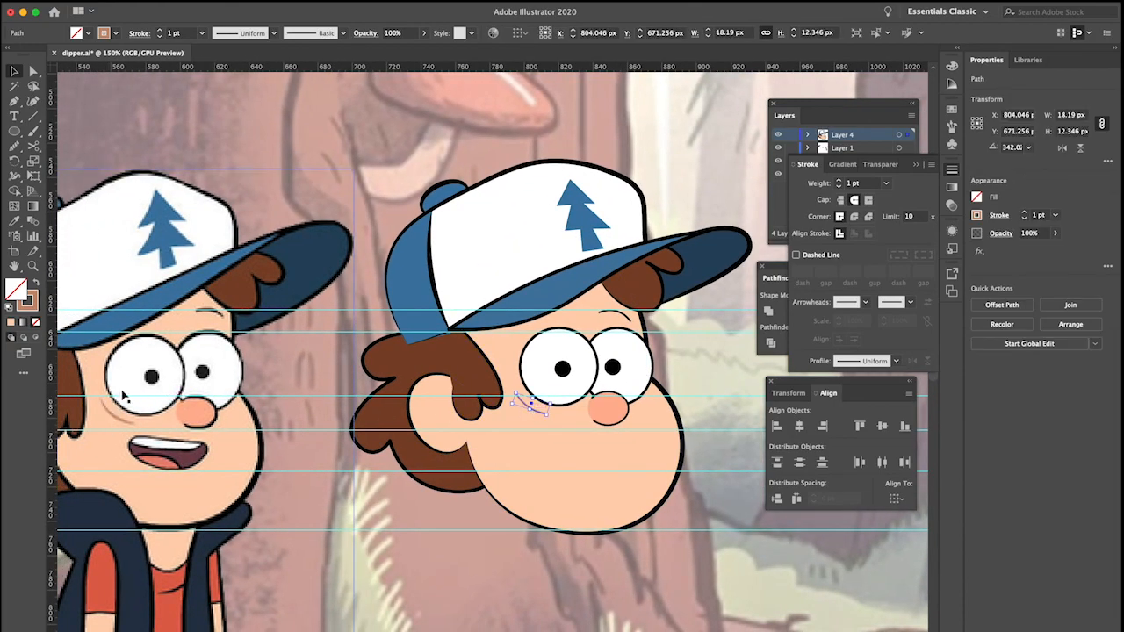
click(232, 38)
click(239, 83)
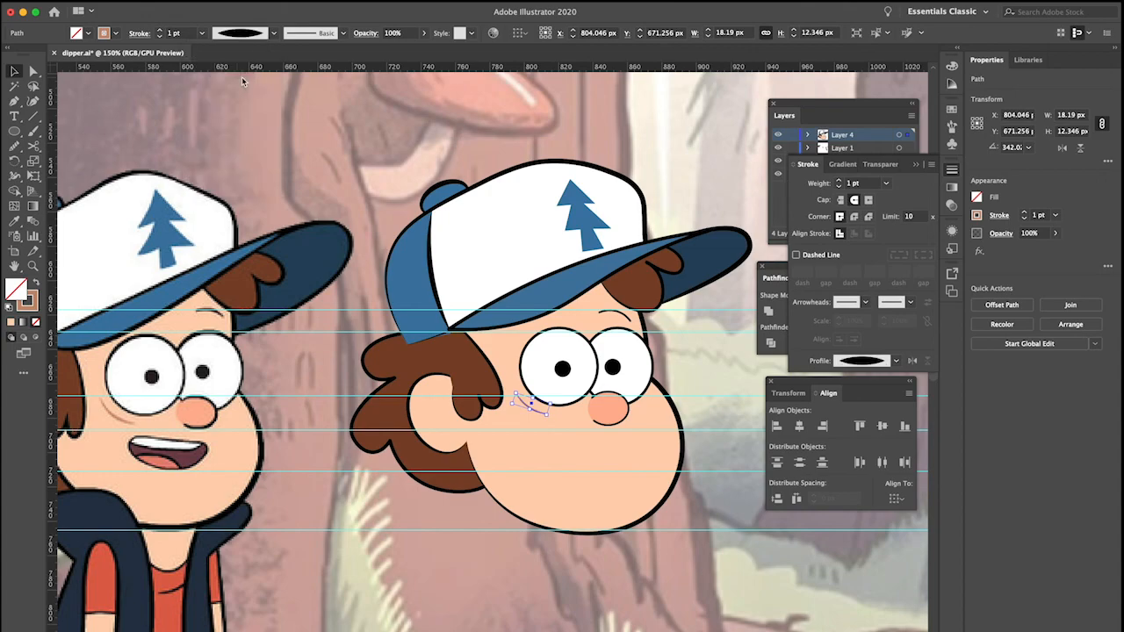
click(686, 429)
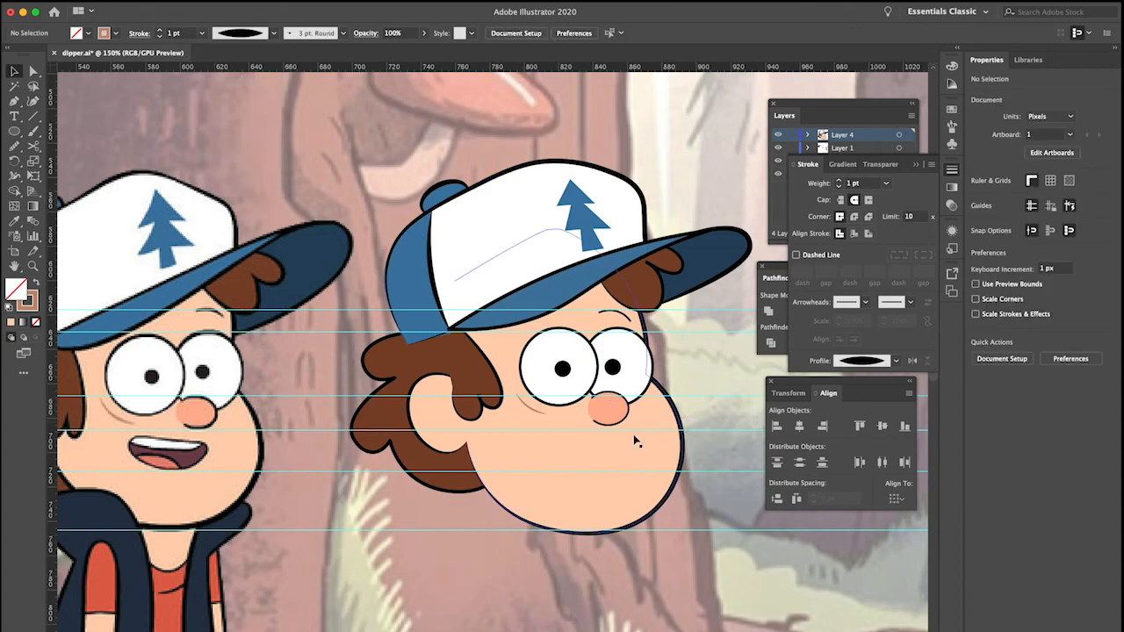
Move the under-eye line down 1 px and lighten its stroke colour to D1977D
click(538, 410)
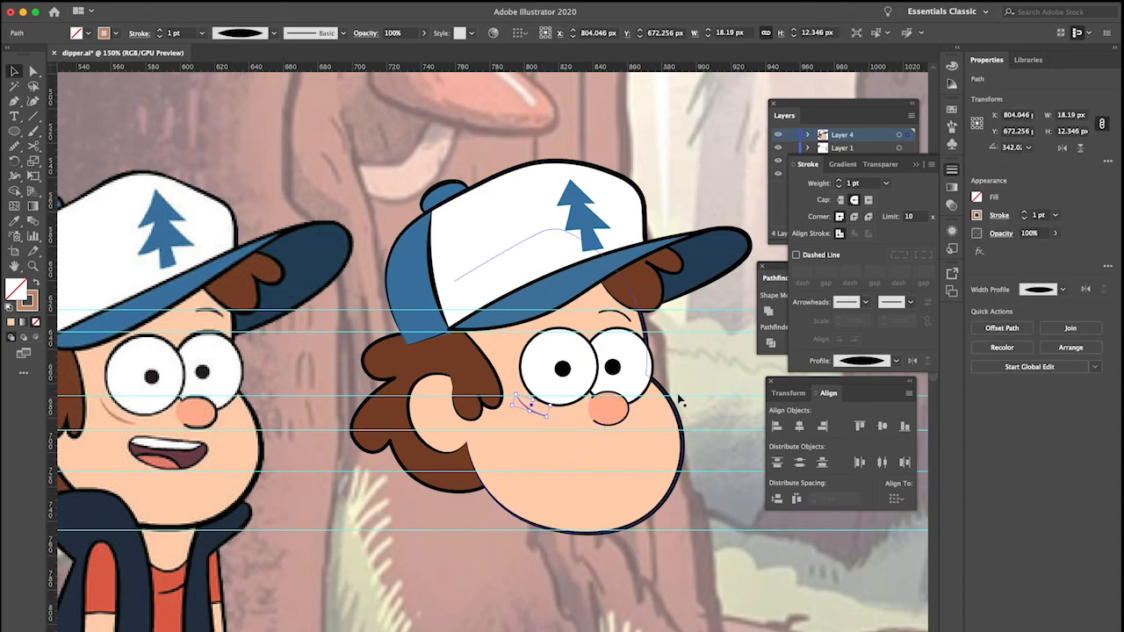
double_click(31, 306)
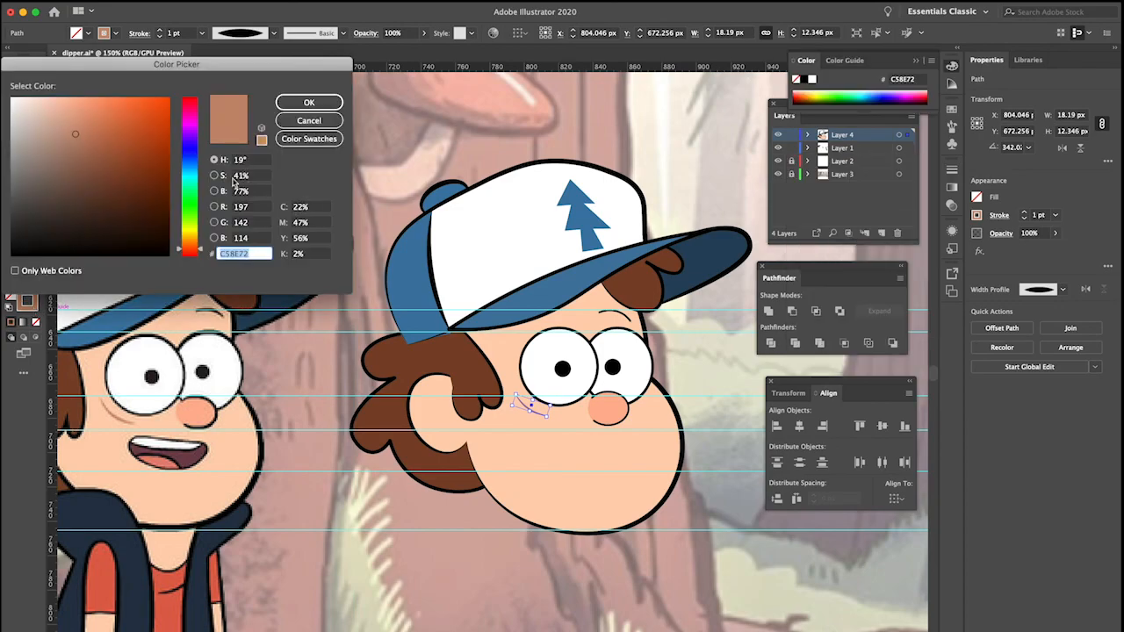
click(75, 125)
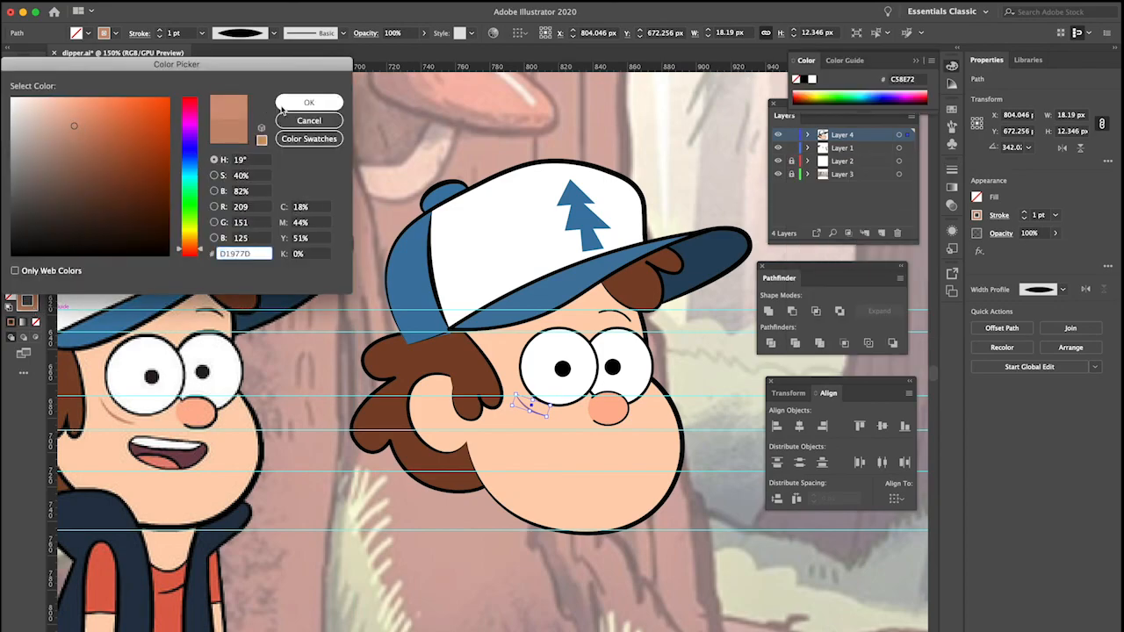
click(309, 101)
click(703, 388)
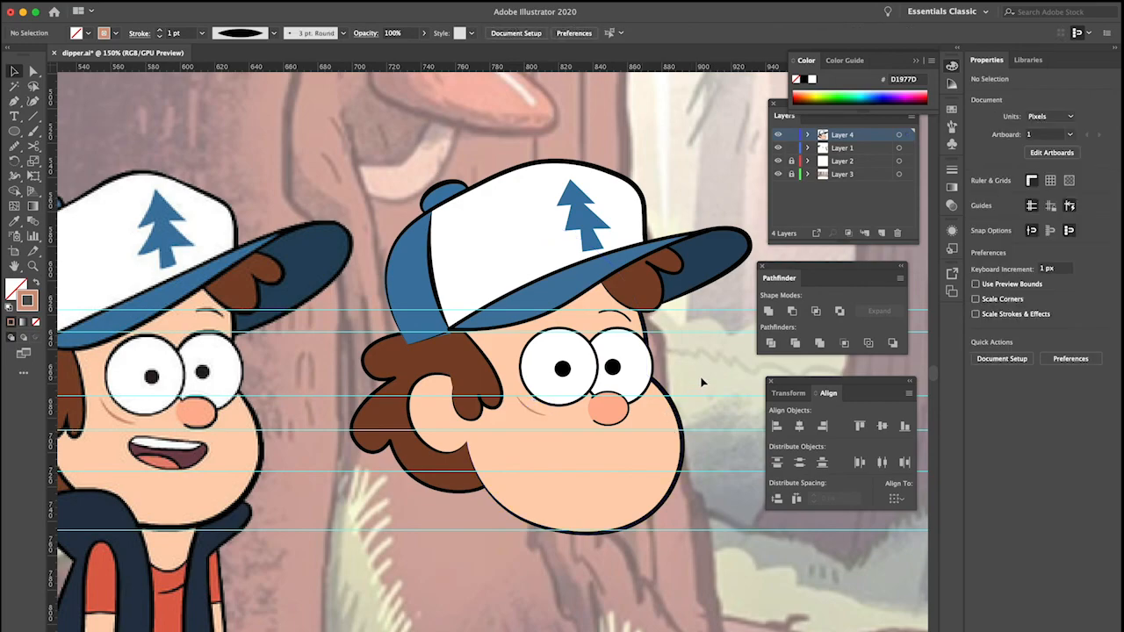
Select the cap's crown, back panel, brim and under-brim pieces together and move the cap down 3 px
scroll(703, 382, left, 2)
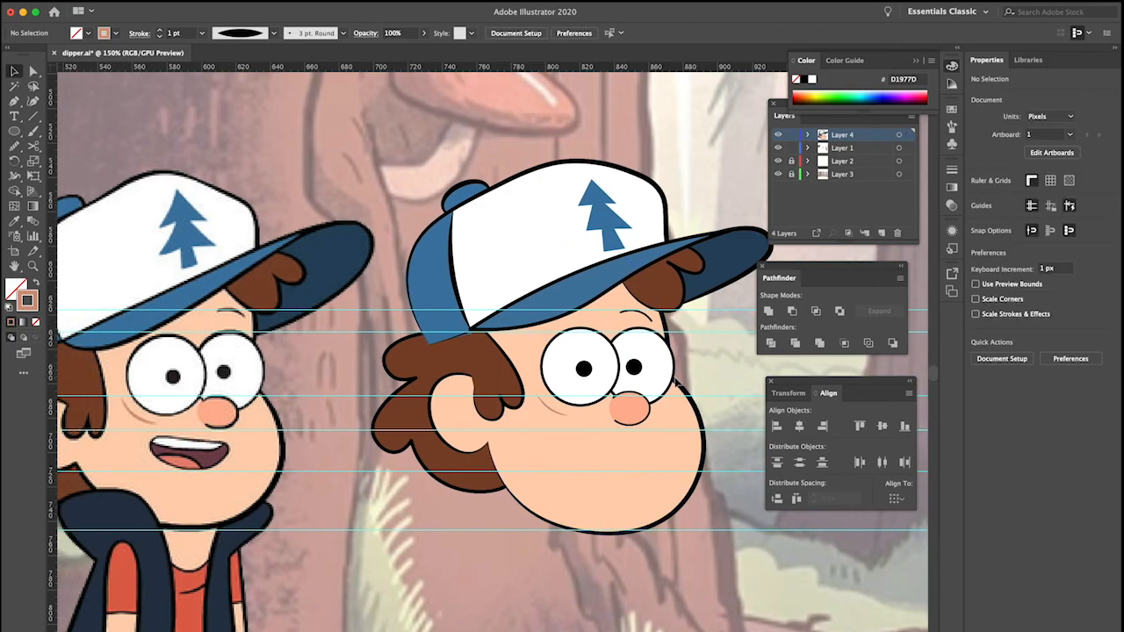
click(559, 318)
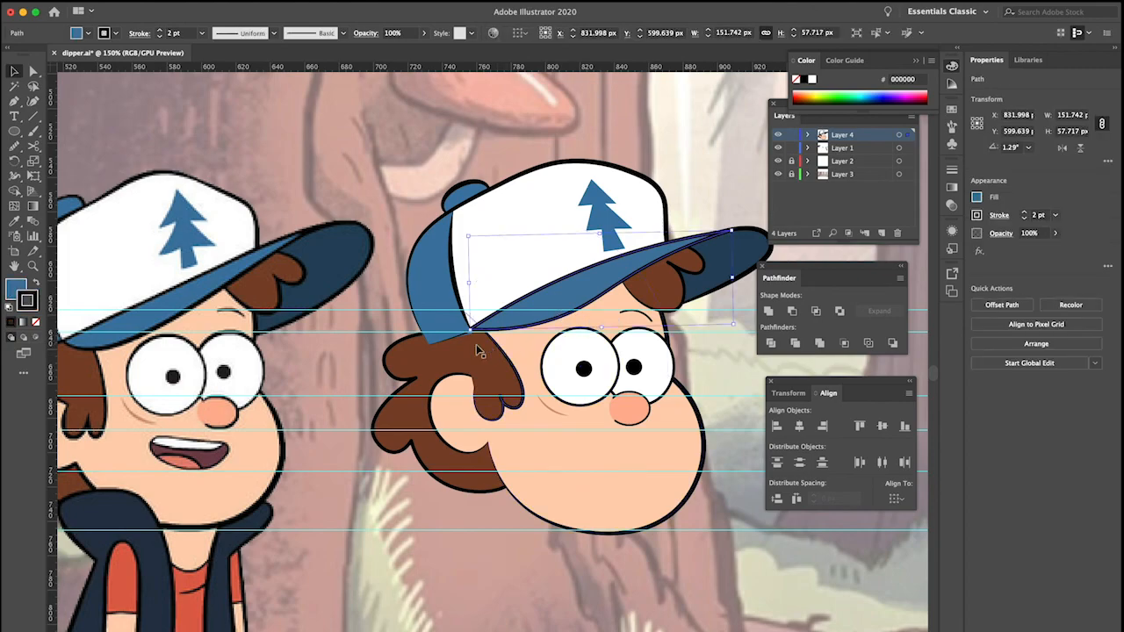
shift+click(613, 213)
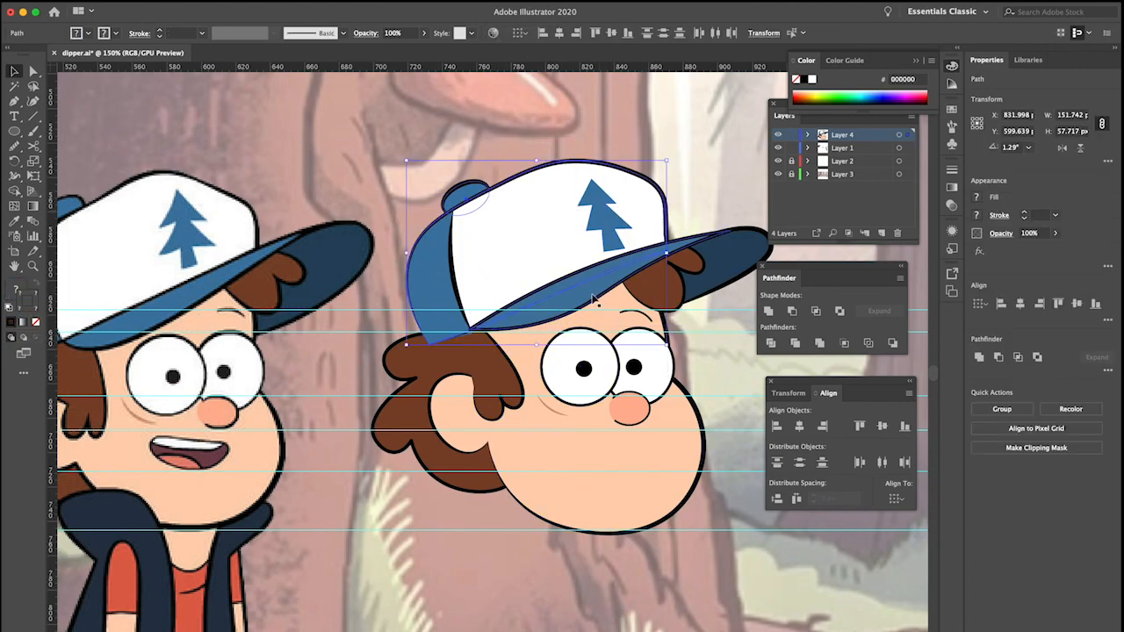
shift+click(725, 261)
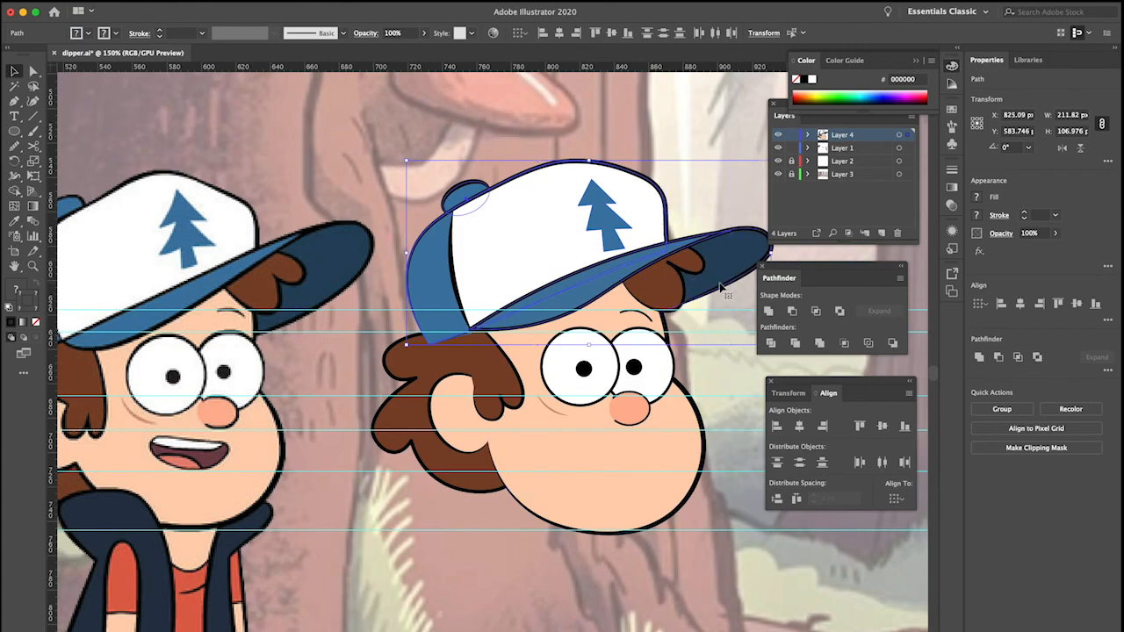
scroll(721, 281, right, 4)
key(Down)
key(Down)
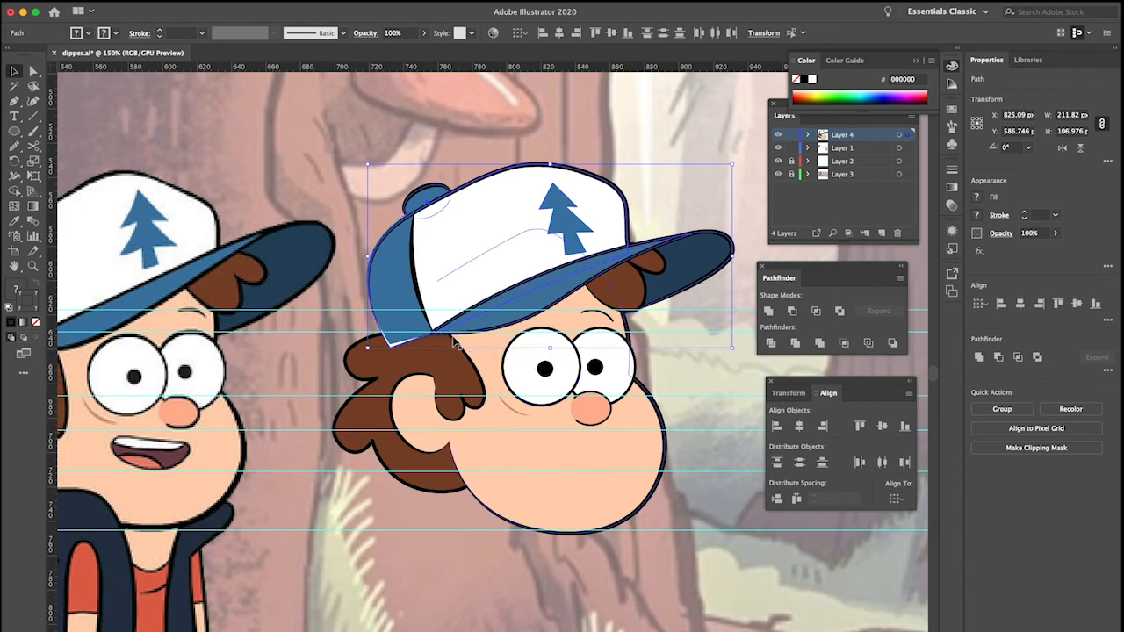
Reshape the cap's blue back panel fill so its lower front corner tucks under the black outline where the brim begins
click(398, 267)
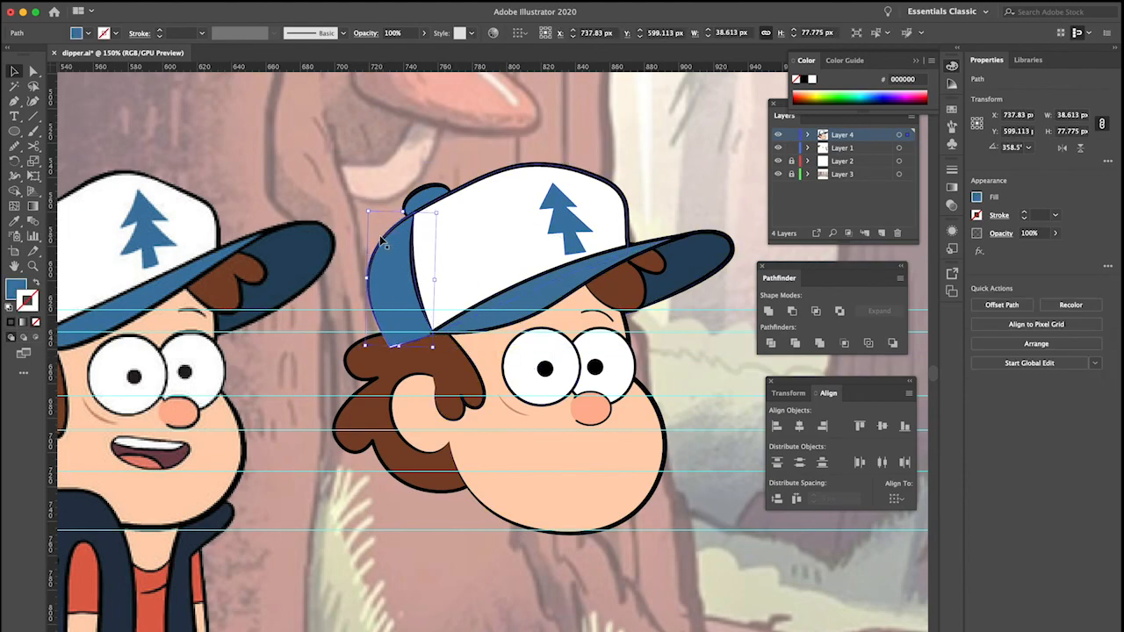
click(354, 199)
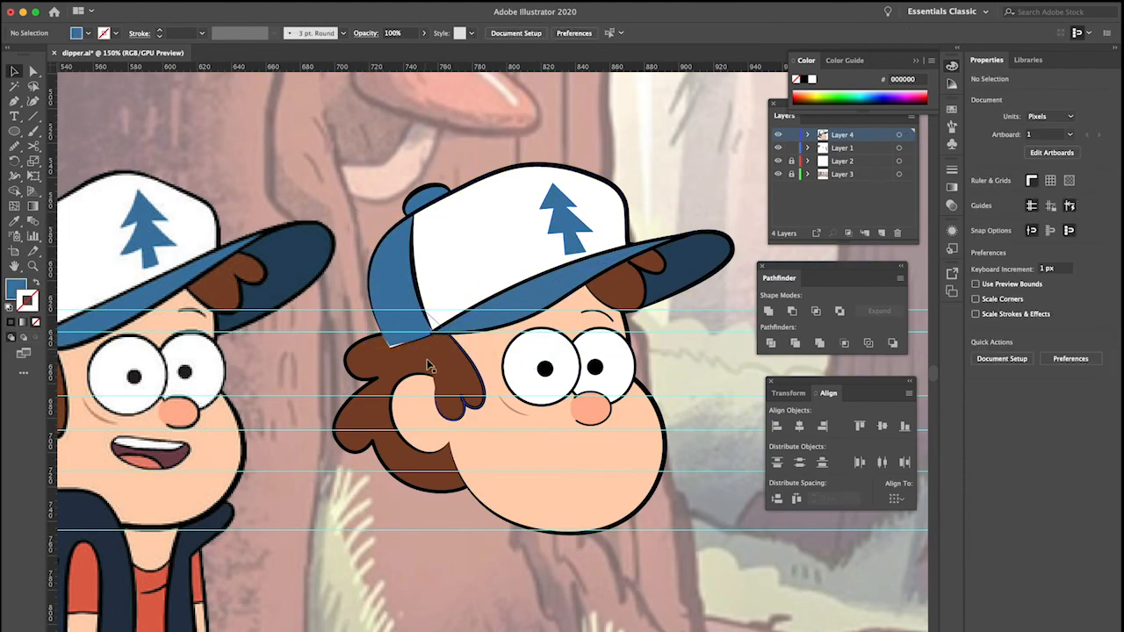
click(396, 273)
click(455, 152)
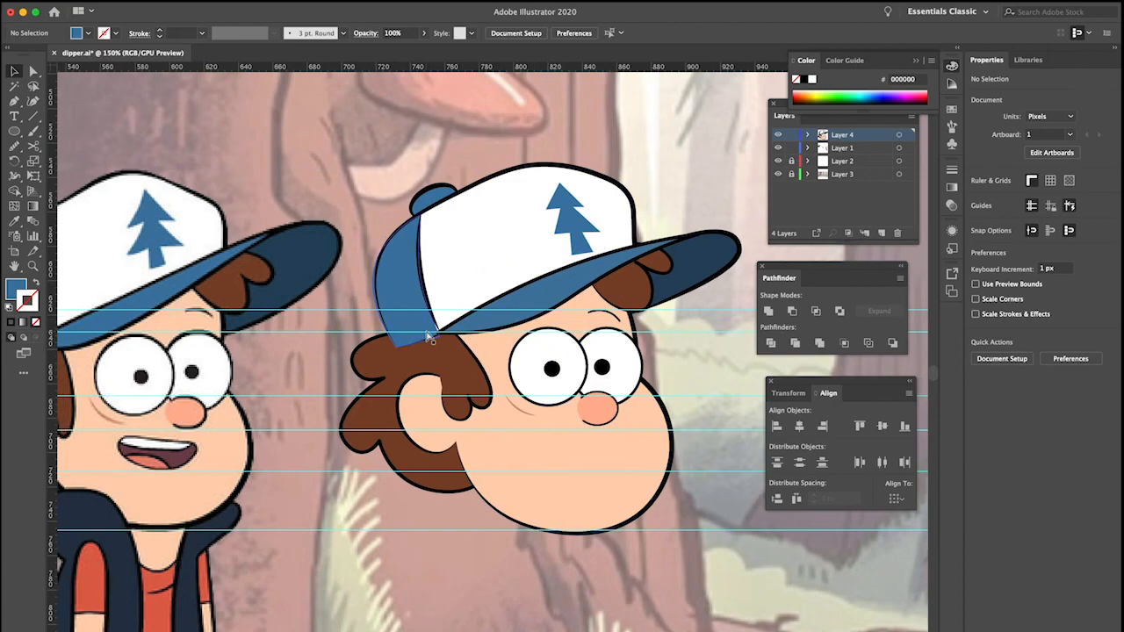
scroll(429, 335, up, 5)
click(422, 319)
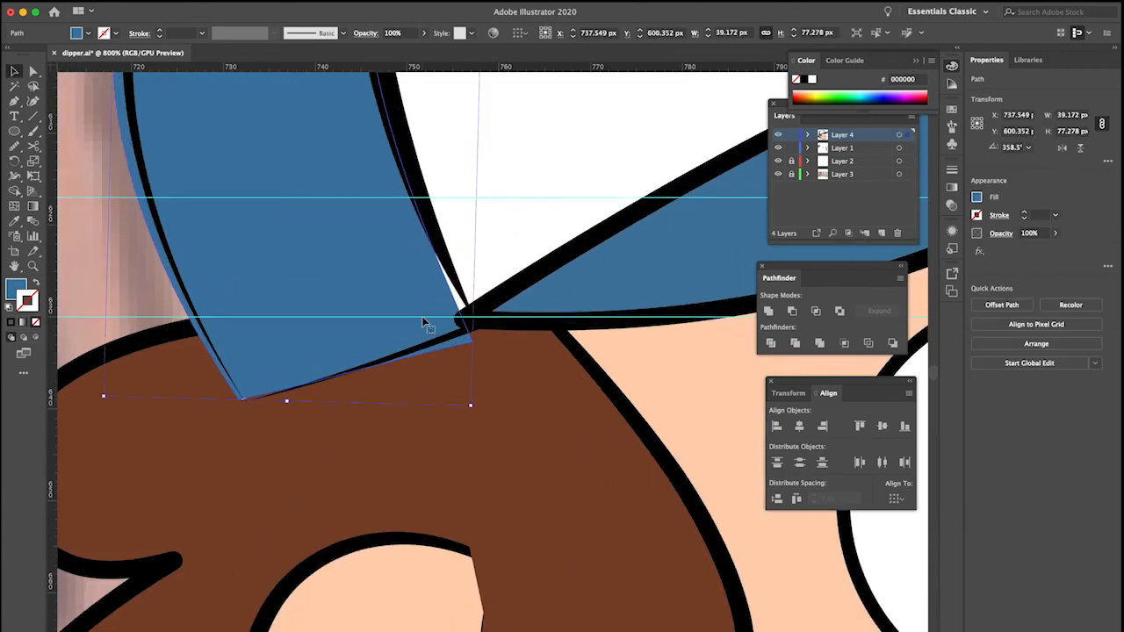
key(a)
drag(472, 341, 471, 326)
click(428, 352)
key(shift+grave)
drag(471, 326, 480, 327)
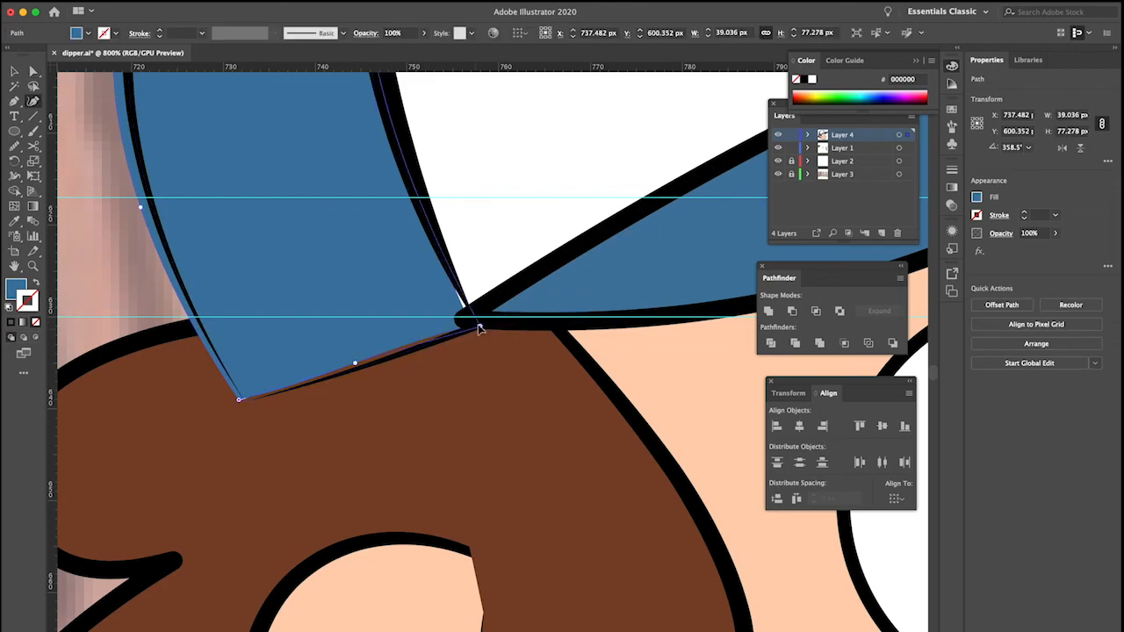
key(v)
Inspect the join between the cap's back panel, brim and hair, and compare the whole head with the reference
click(350, 367)
scroll(417, 433, up, 4)
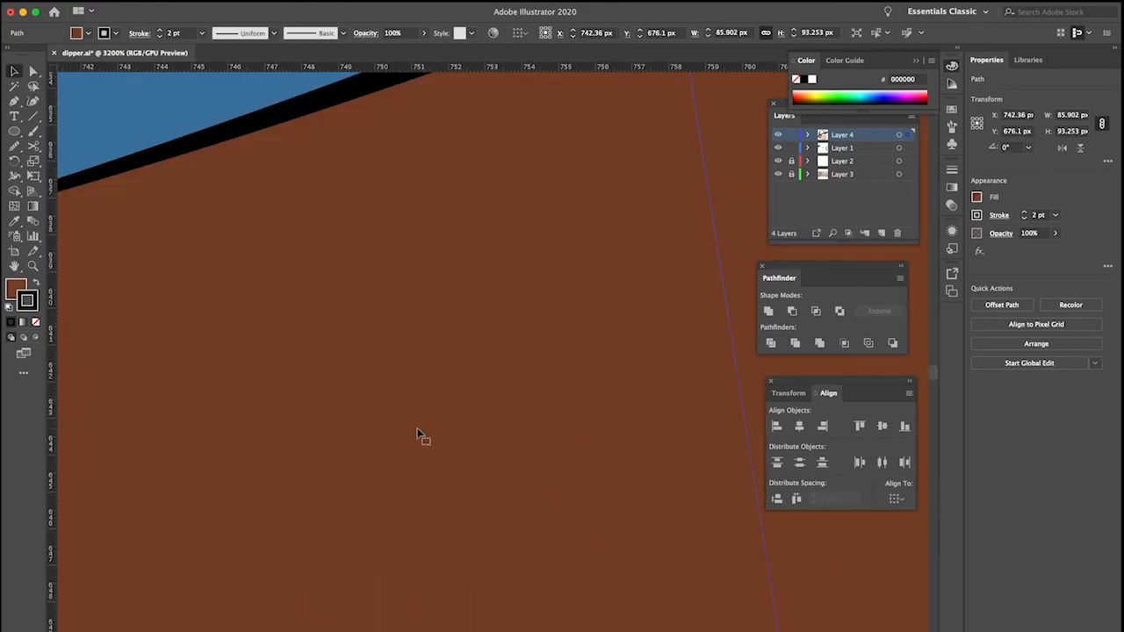
scroll(419, 432, down, 8)
scroll(420, 434, down, 2)
scroll(419, 433, up, 2)
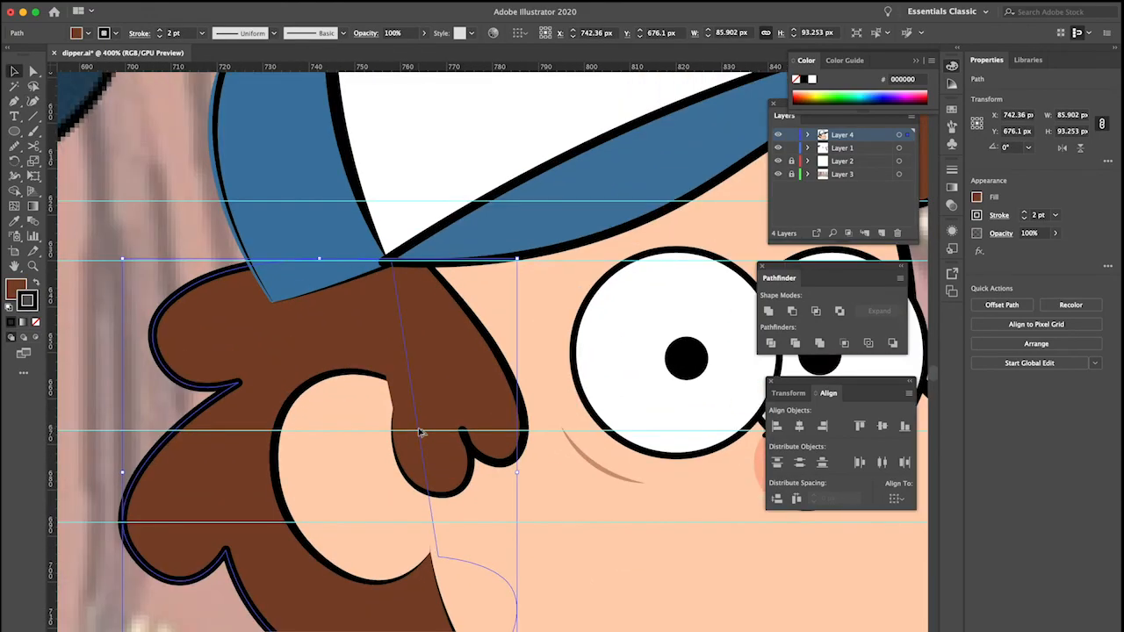
scroll(420, 434, down, 4)
click(641, 362)
scroll(602, 364, down, 2)
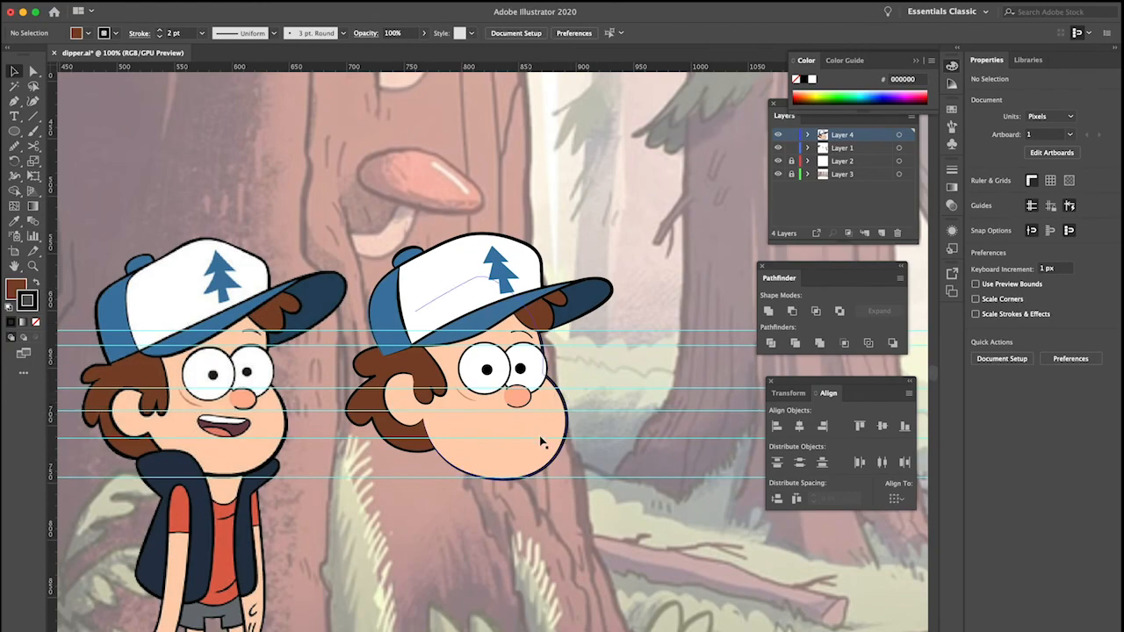
Pull the face outline's anchor points along the right cheek, jaw and chin slightly inward with the Curvature tool
scroll(545, 437, up, 2)
scroll(545, 436, left, 5)
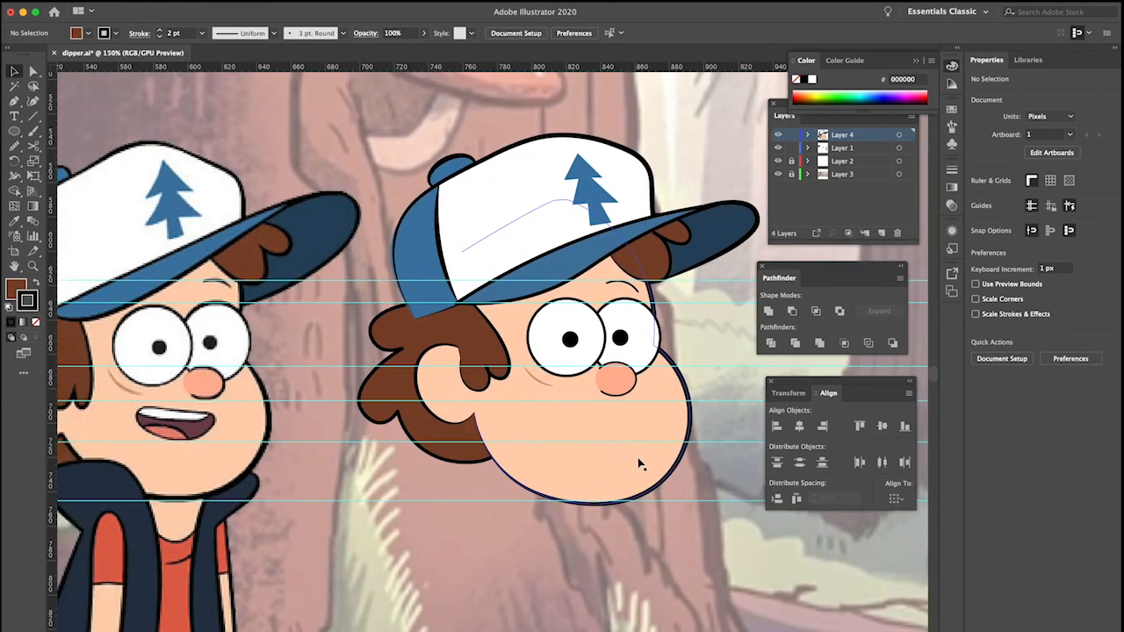
click(639, 463)
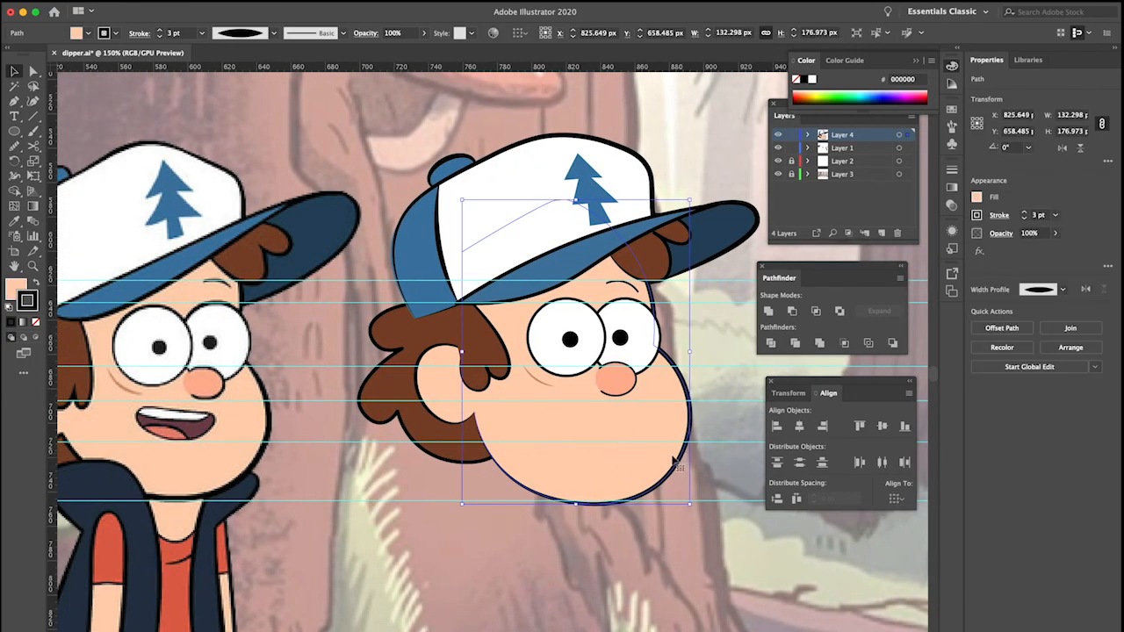
key(shift+grave)
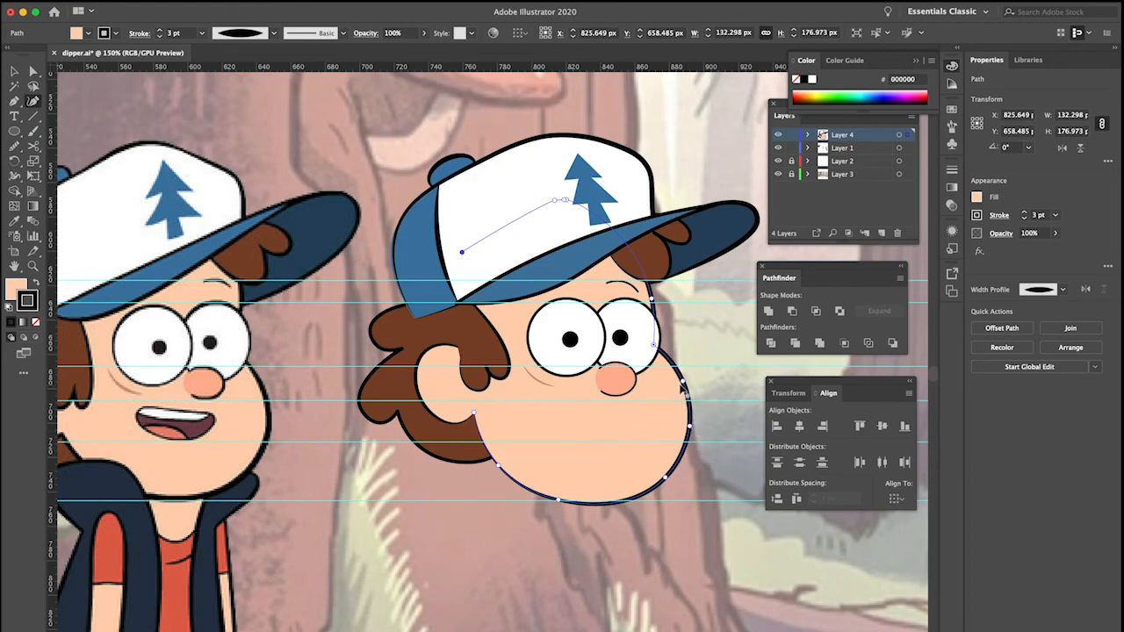
drag(683, 382, 676, 379)
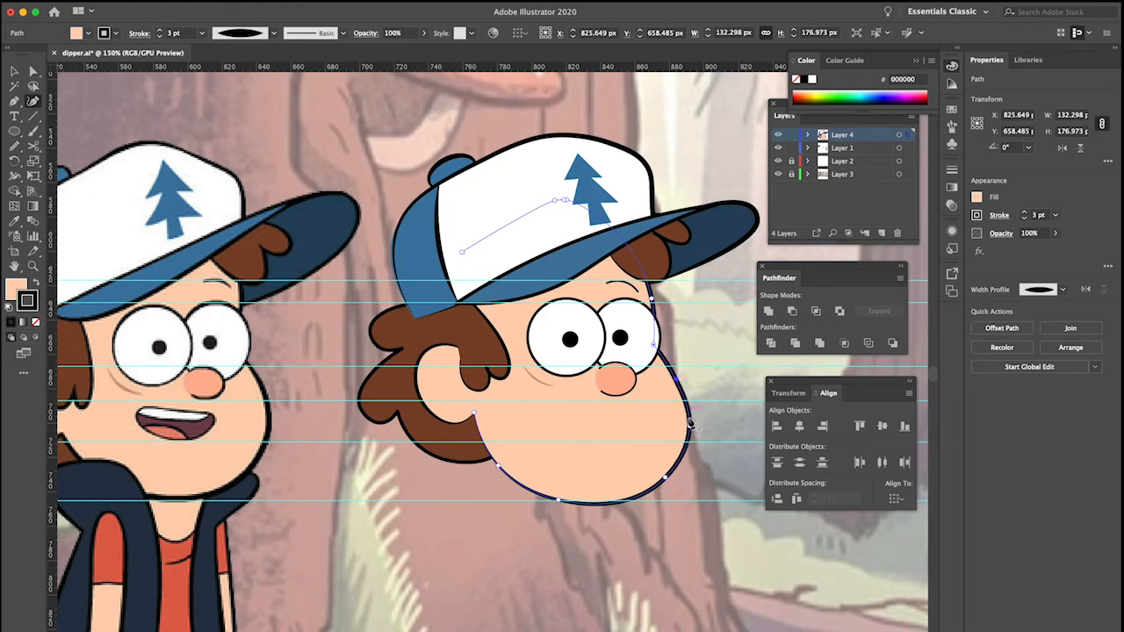
drag(688, 427, 683, 424)
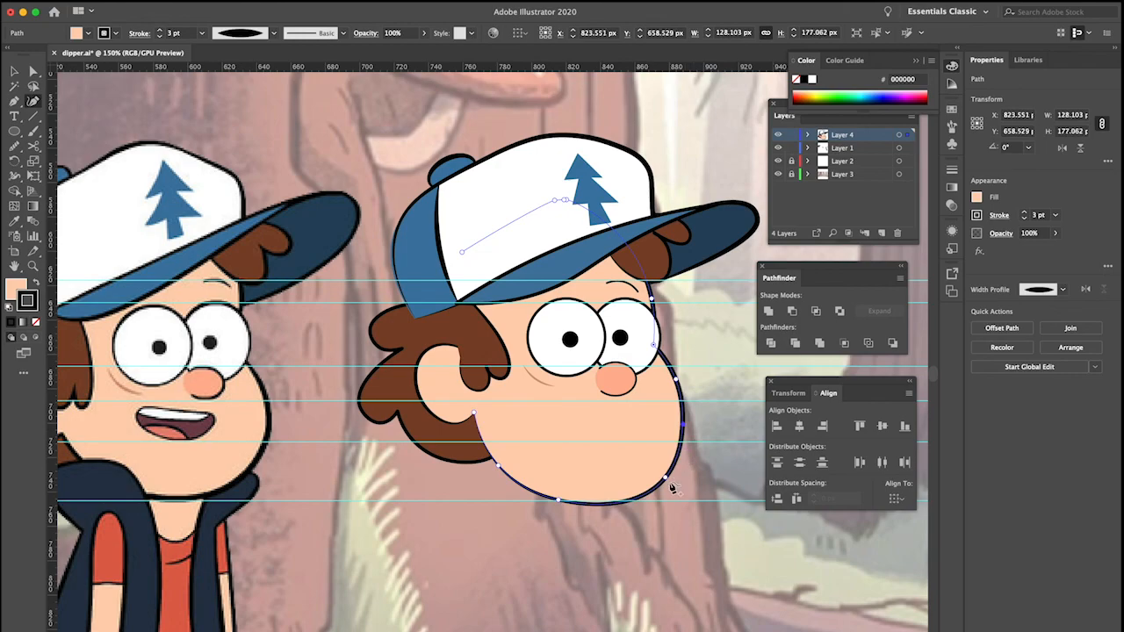
drag(665, 477, 662, 471)
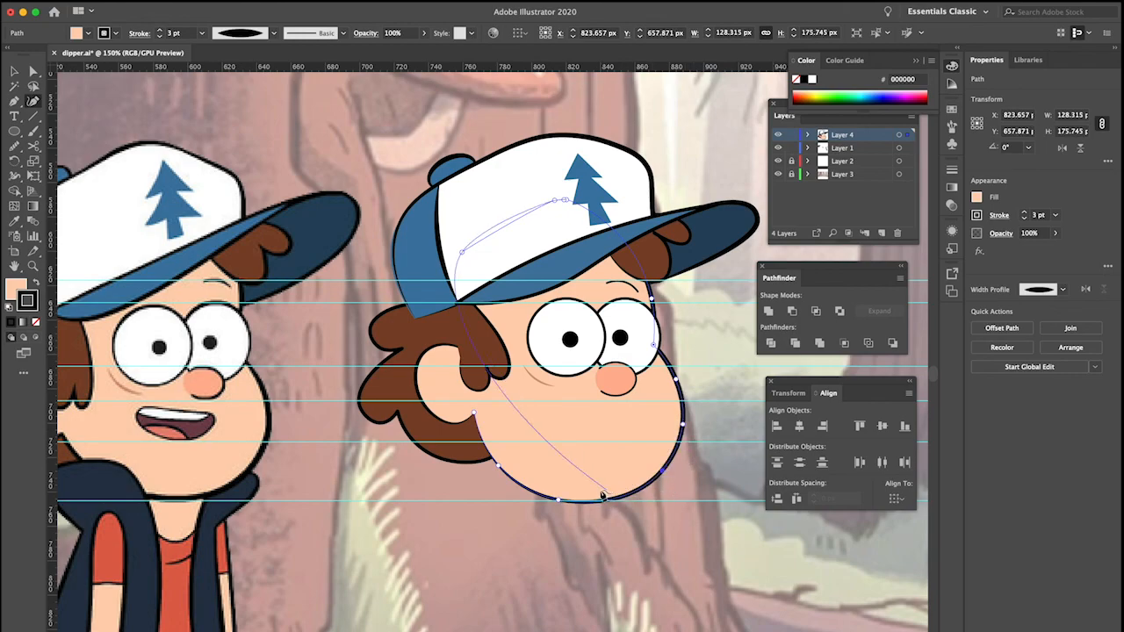
click(558, 496)
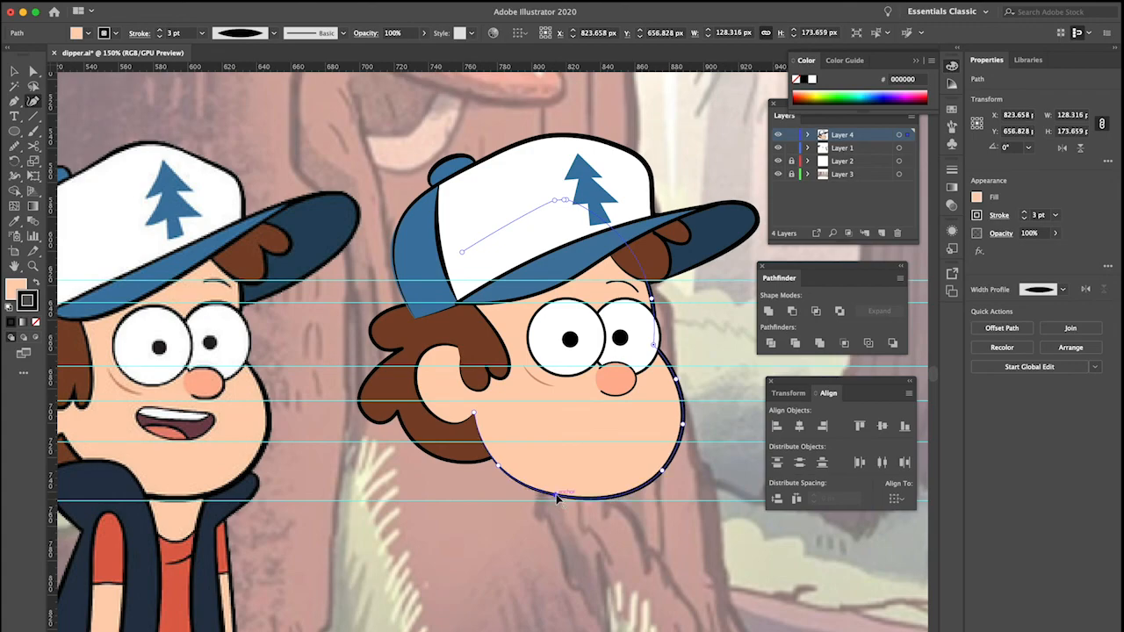
key(v)
click(665, 551)
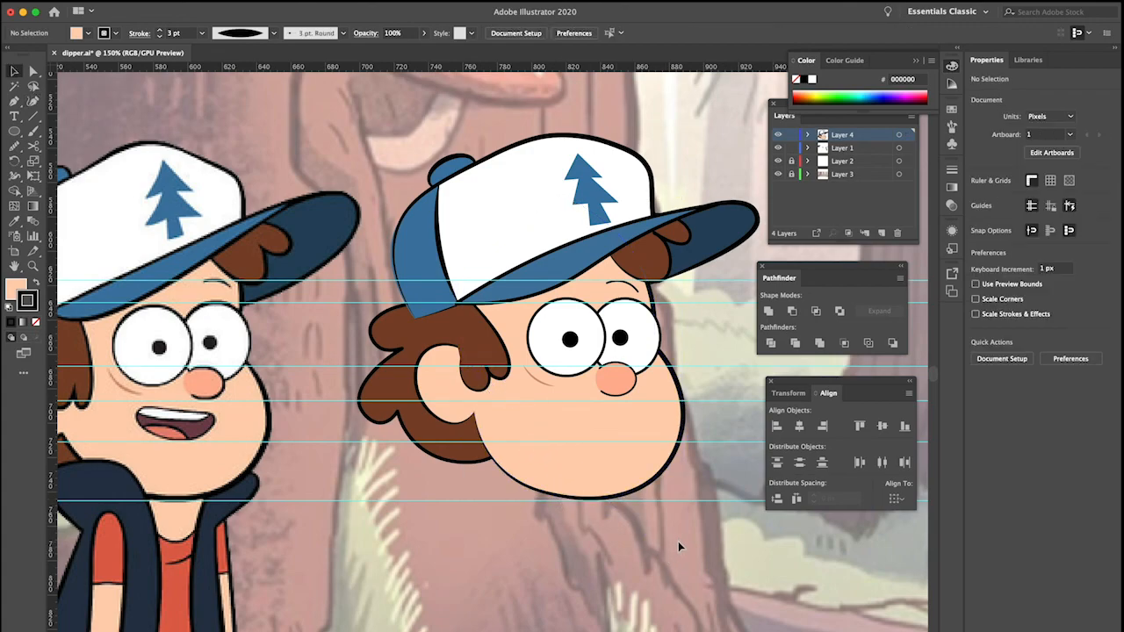
Smooth the face outline's curve along the underside of the chin
click(617, 494)
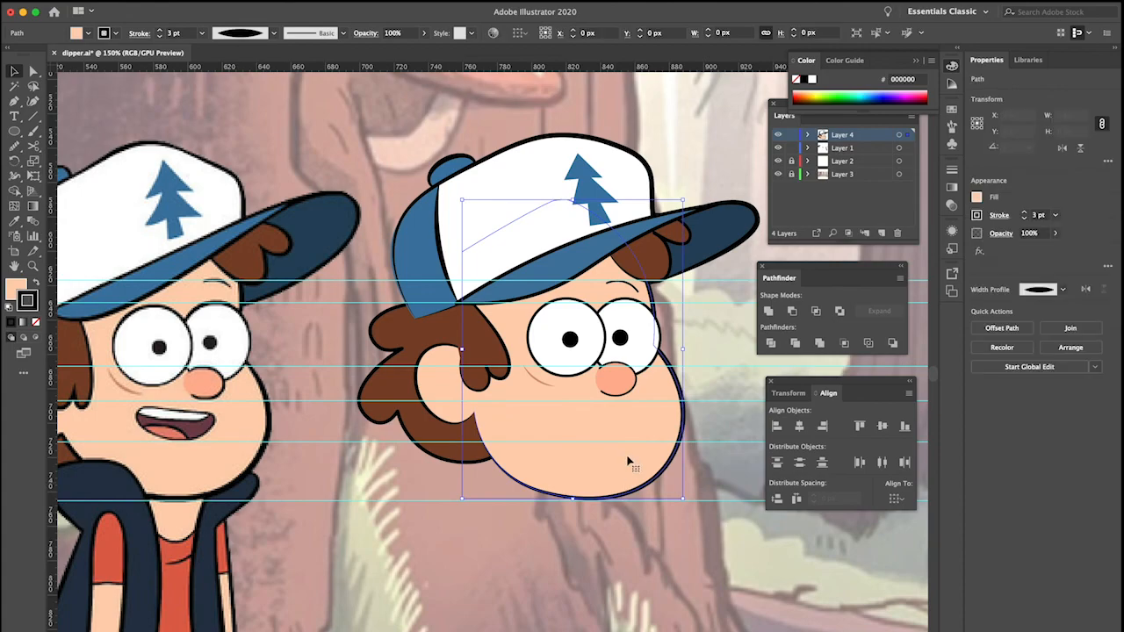
key(n)
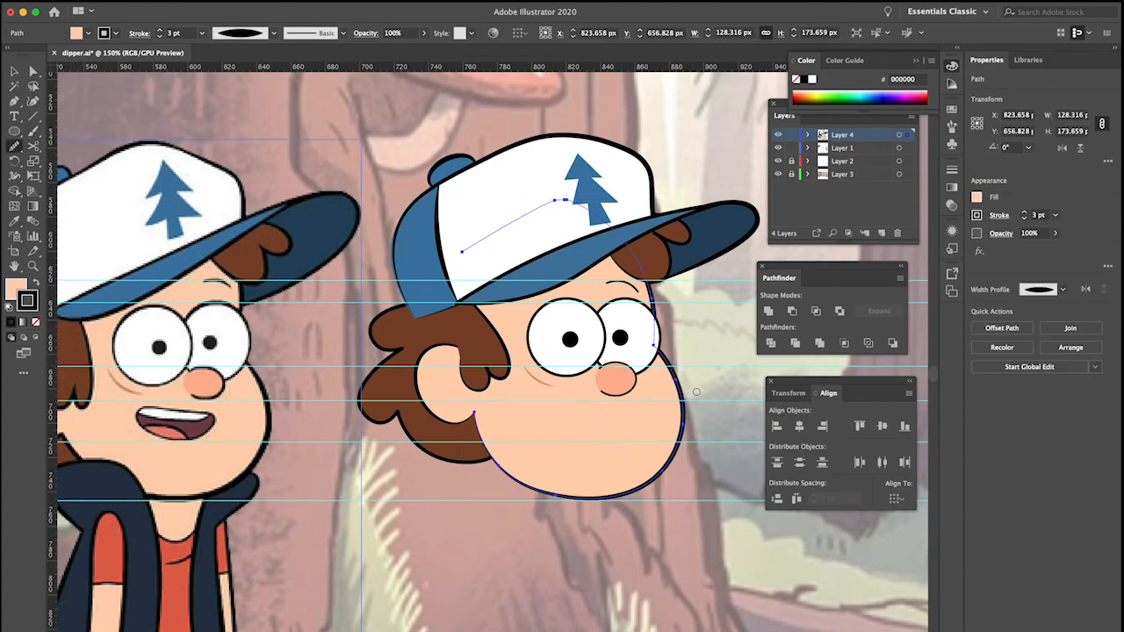
drag(635, 487, 590, 496)
key(v)
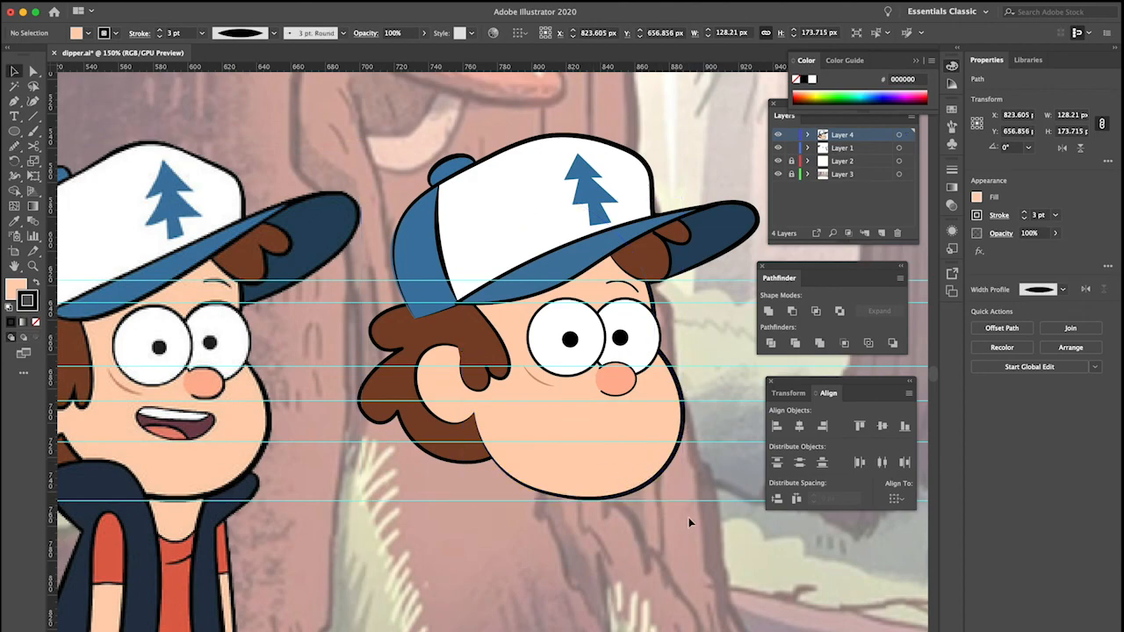
click(691, 522)
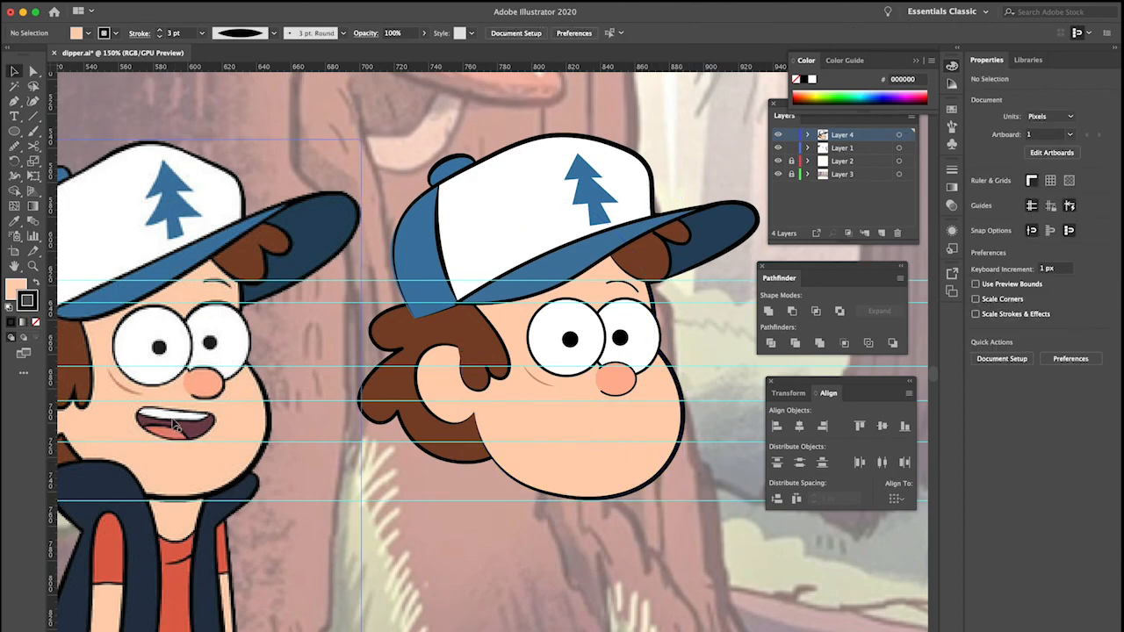
Draw a tilted ellipse about 50 px wide and 17 px high for the mouth, placed below the nose
key(l)
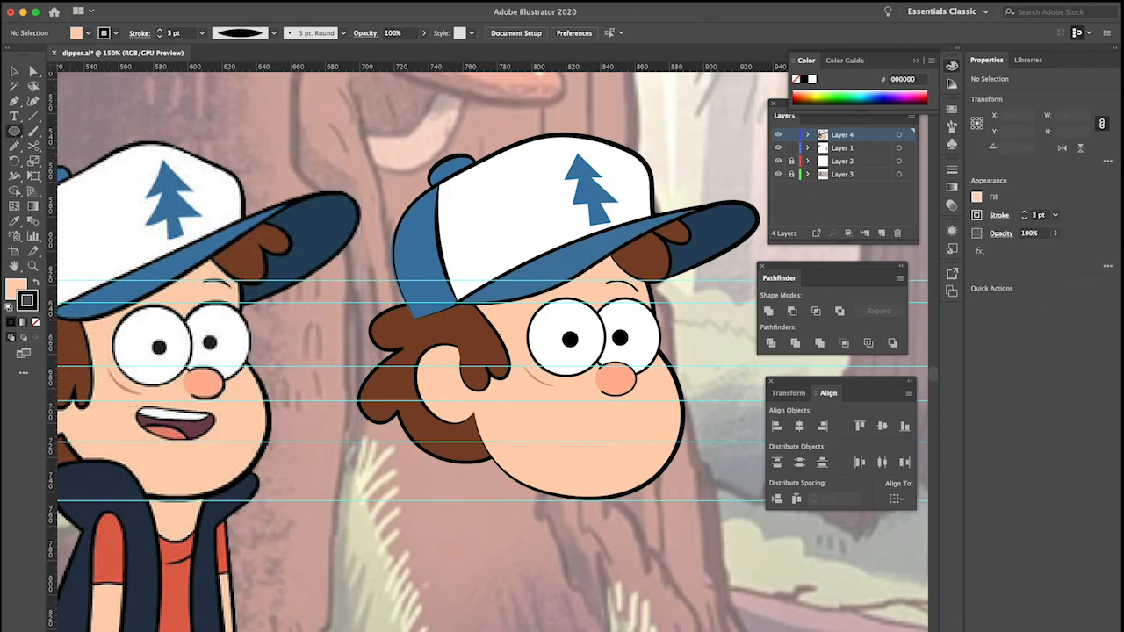
drag(138, 407, 598, 417)
key(v)
drag(609, 431, 610, 425)
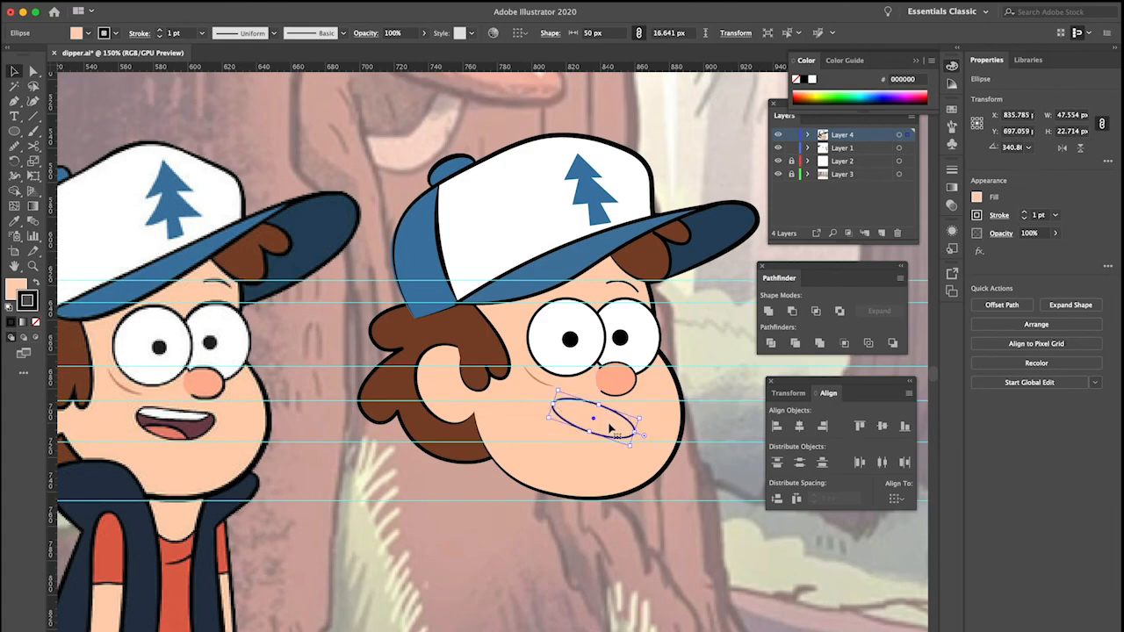
Reshape the mouth ellipse into an open smile with a flatter upper edge and a raised right corner
key(a)
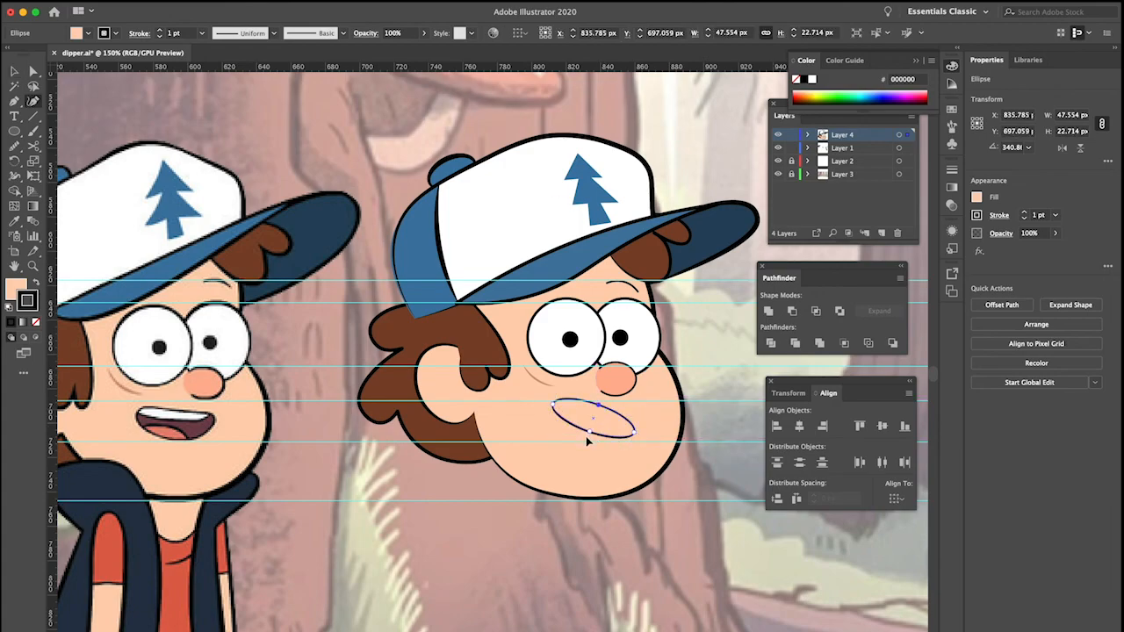
drag(597, 405, 555, 398)
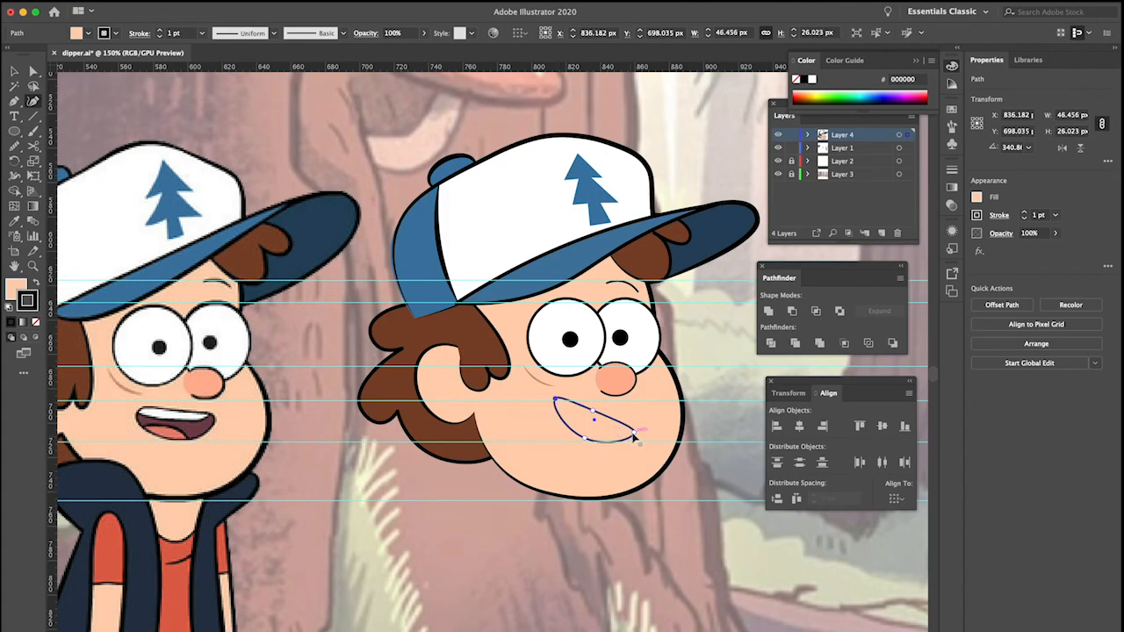
drag(636, 430, 639, 426)
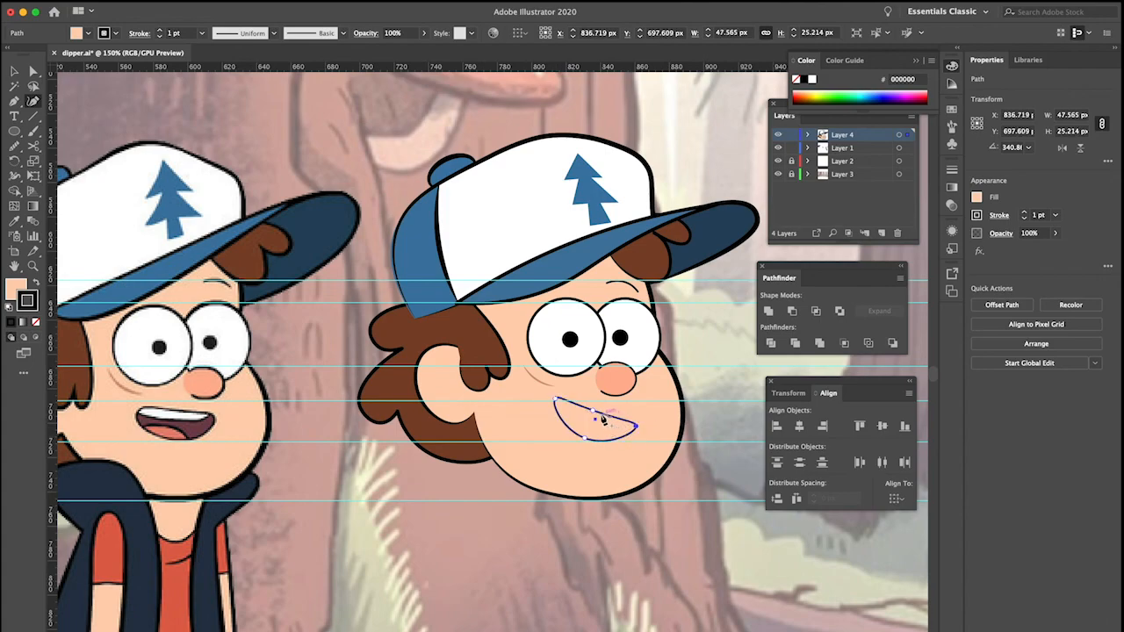
drag(596, 409, 599, 407)
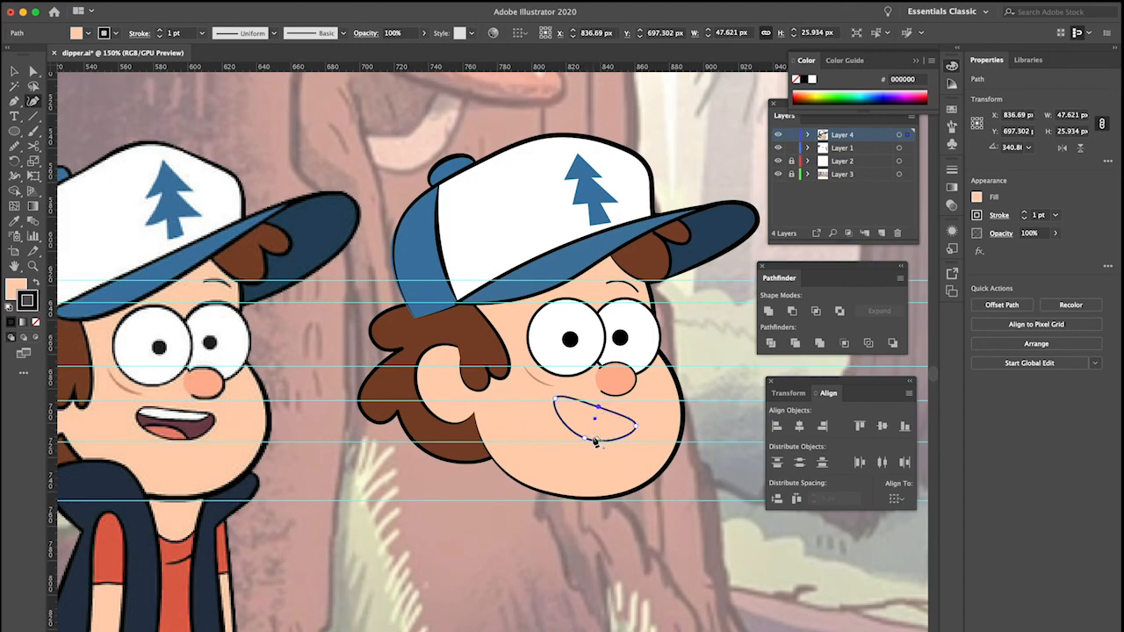
Fill the mouth with the dark maroon sampled from the reference mouth and give it a black 1 pt stroke
key(i)
click(207, 426)
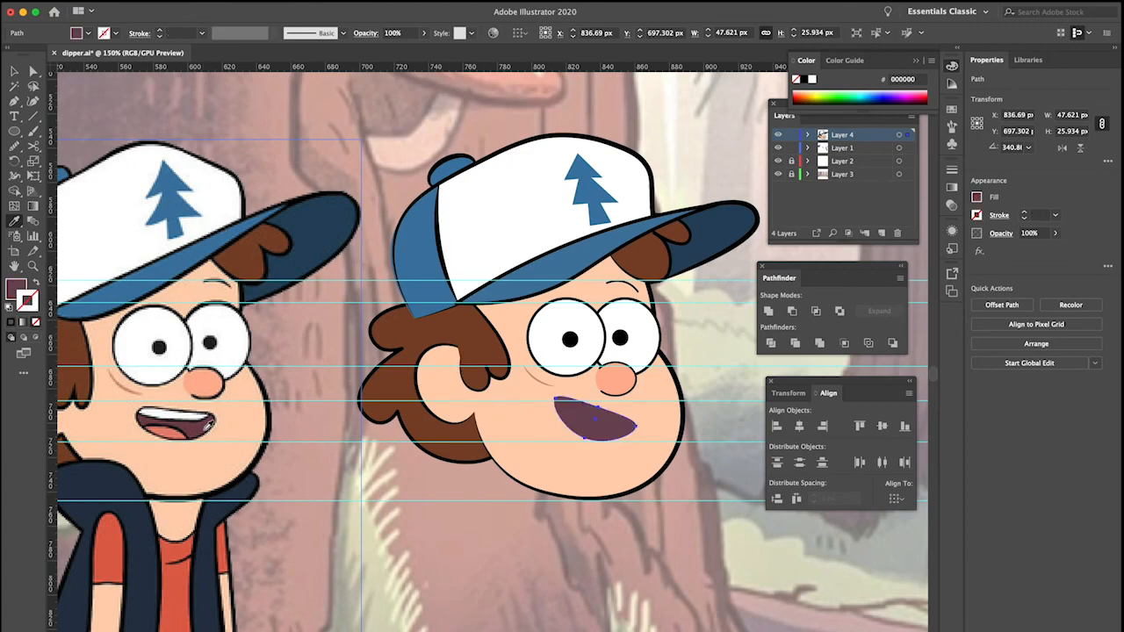
key(v)
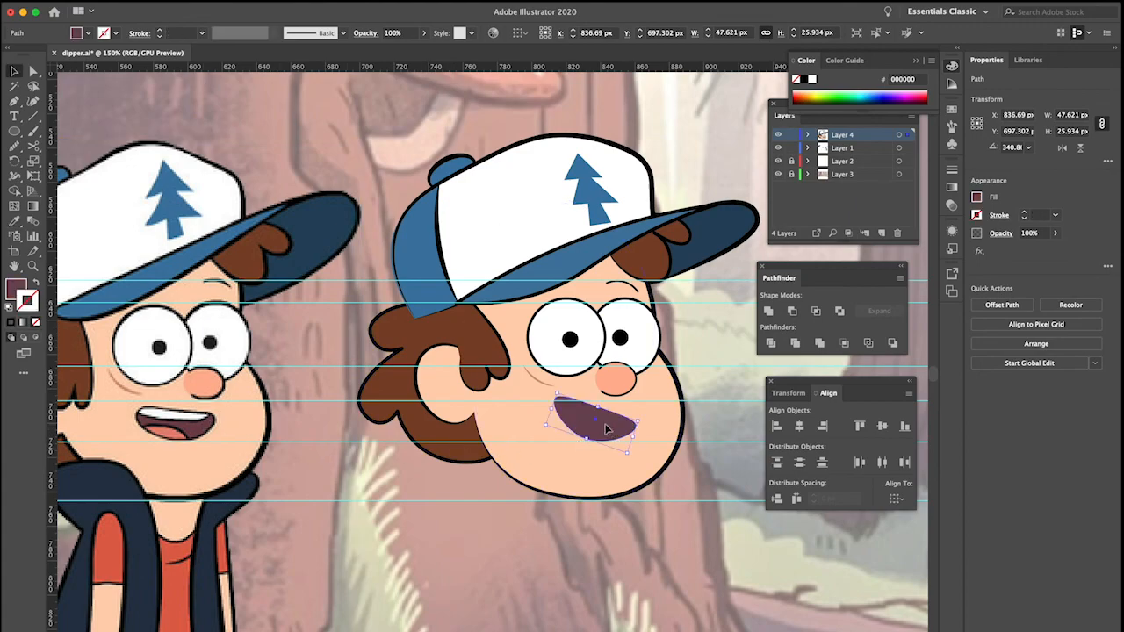
click(115, 33)
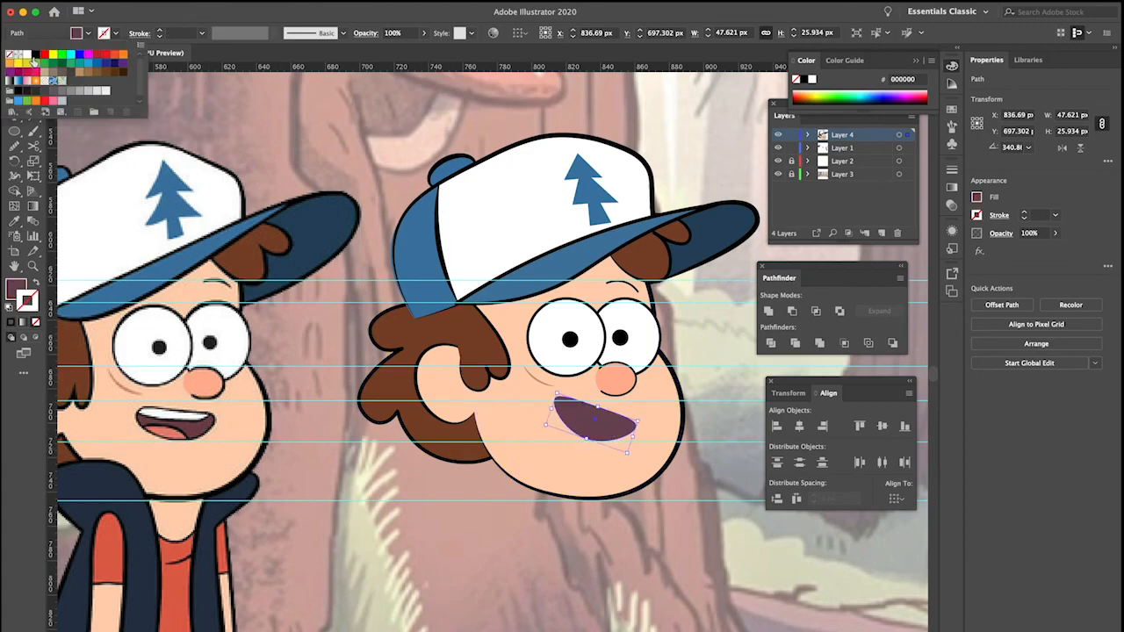
click(32, 56)
click(201, 36)
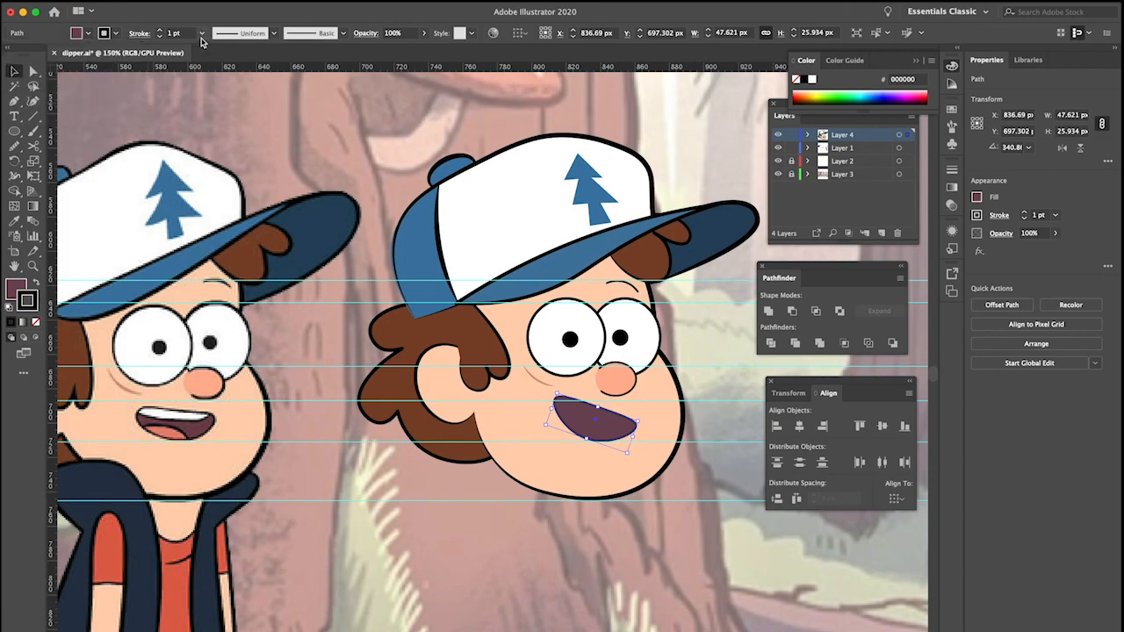
click(246, 35)
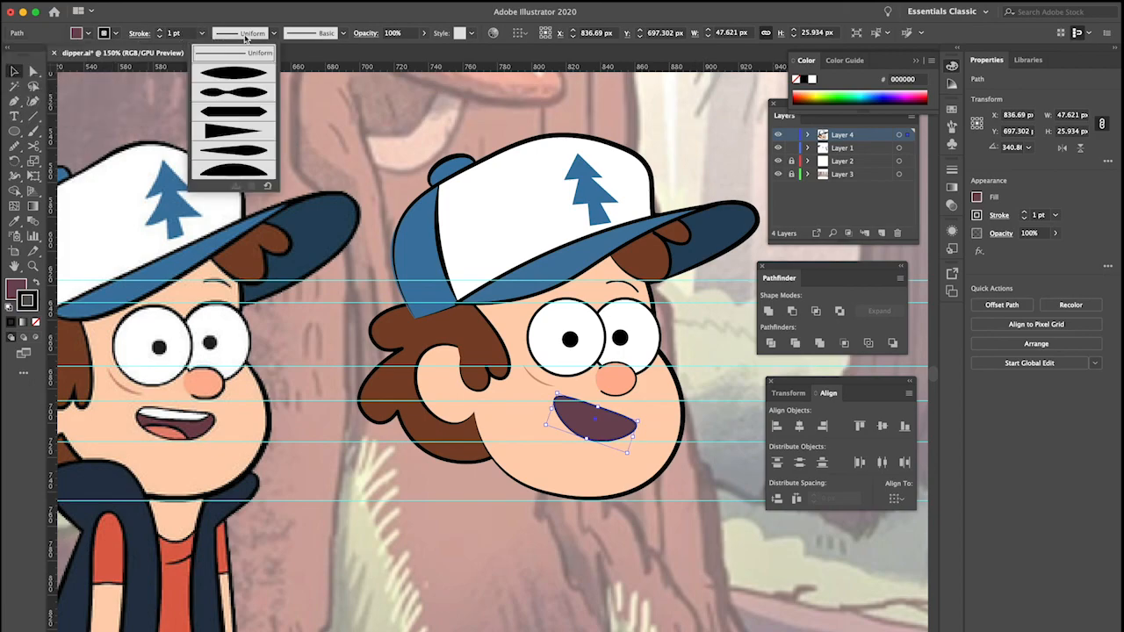
click(730, 411)
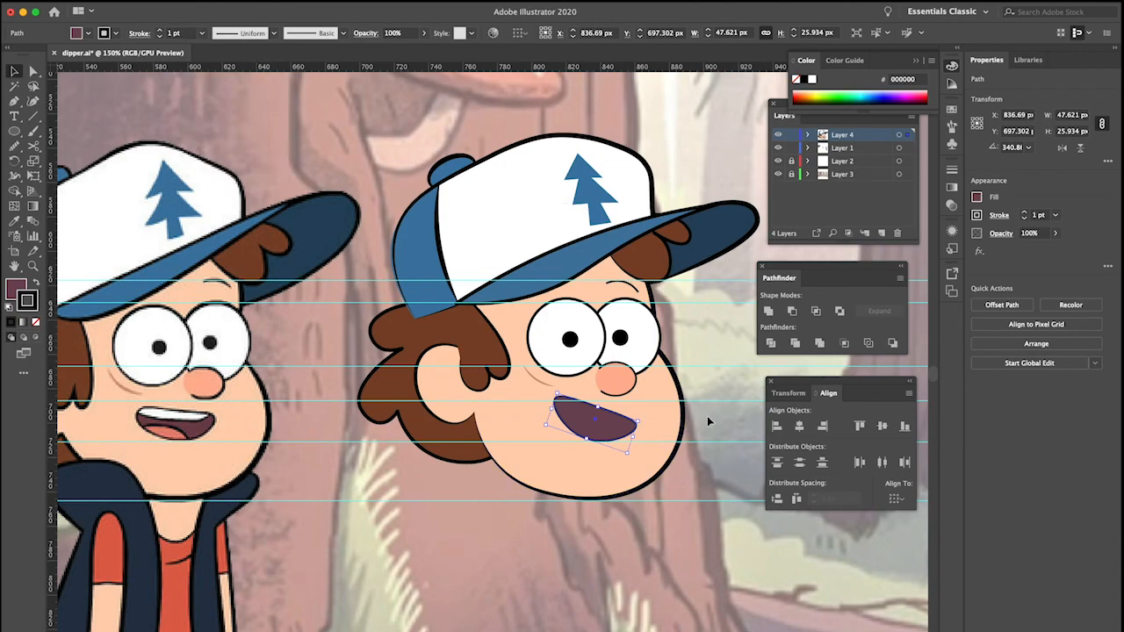
click(710, 422)
Try moving the mouth's left corner outward and pulling the middle of its upper edge down, and undo these edits
scroll(615, 430, up, 1)
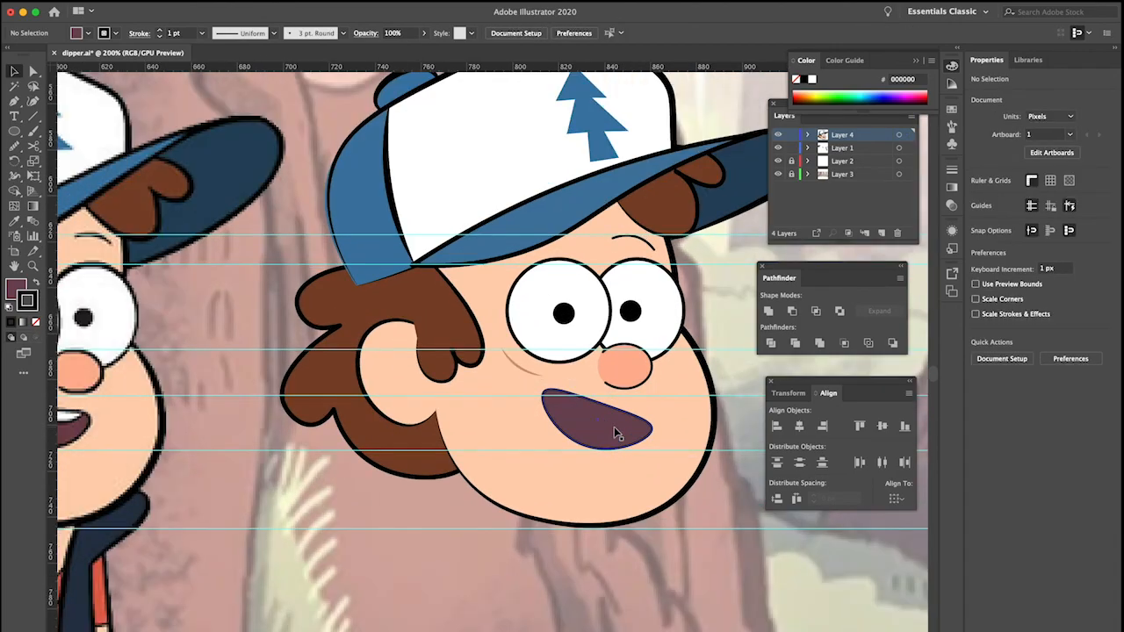
scroll(614, 427, left, 3)
scroll(613, 427, left, 3)
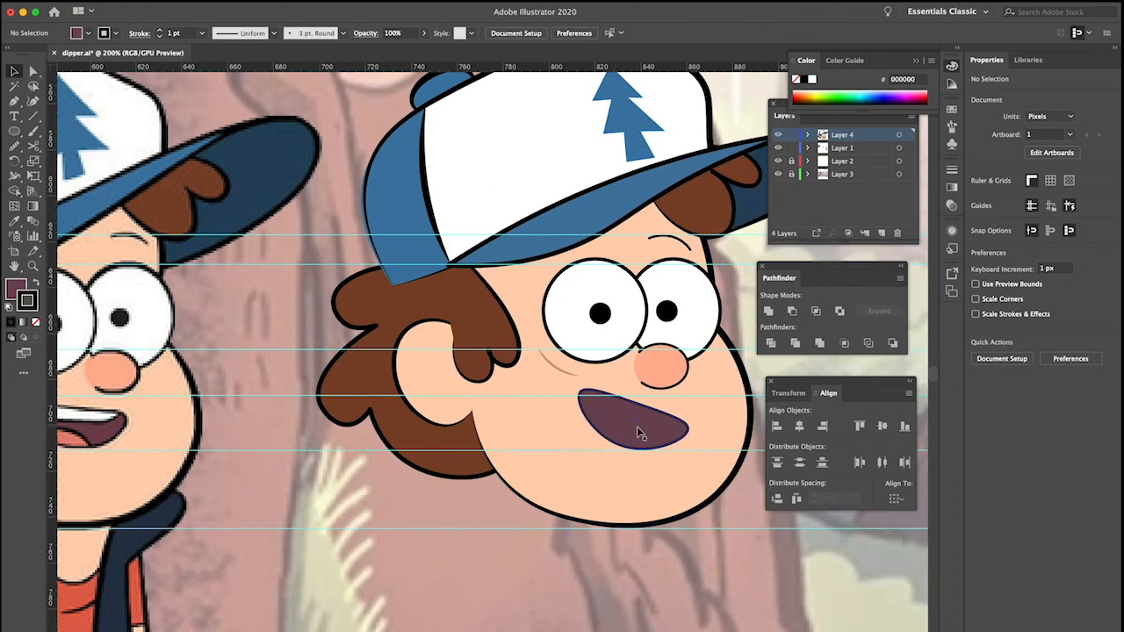
scroll(640, 432, up, 2)
click(638, 434)
key(shift+grave)
drag(552, 379, 548, 382)
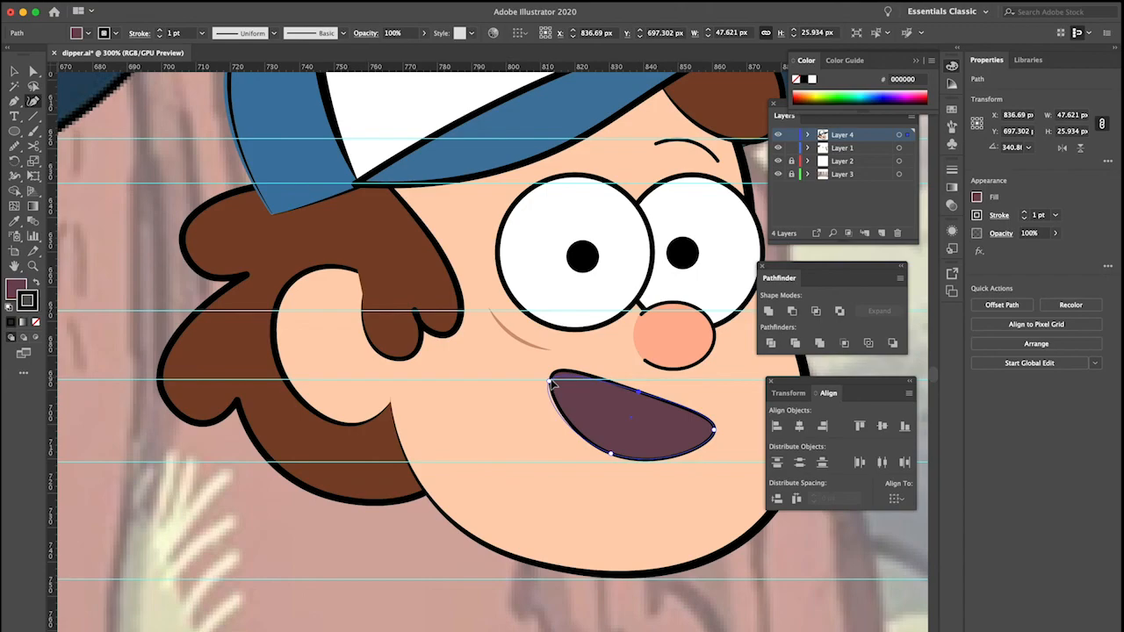
drag(638, 393, 637, 414)
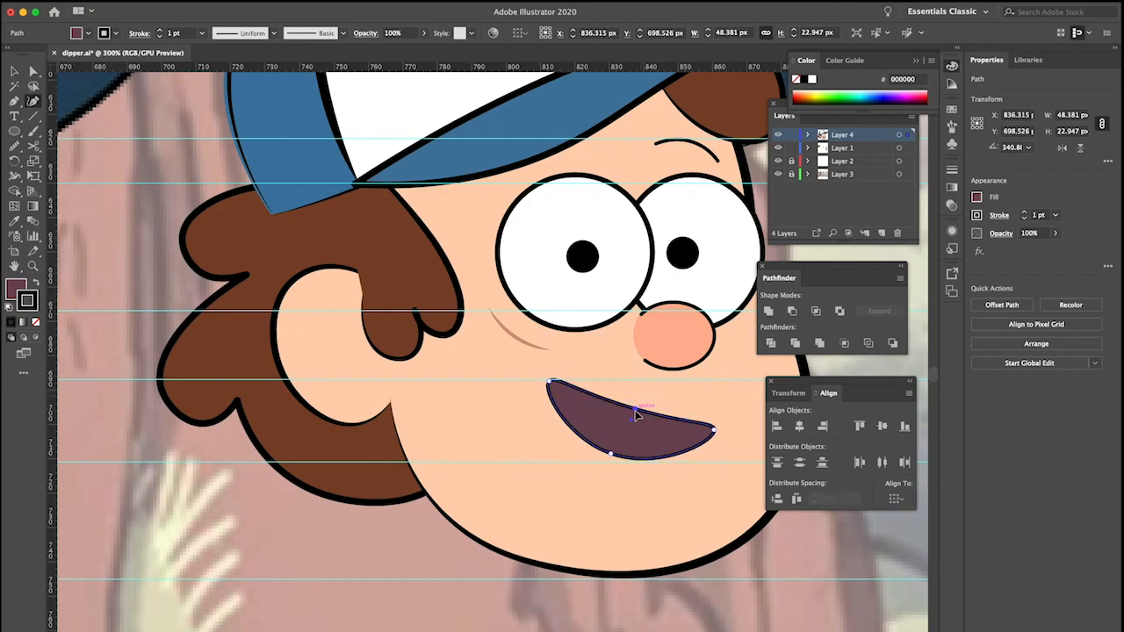
key(super+z)
key(super+z)
key(super+z)
Try reshaping the mouth by raising its left and right corners and lowering the middle of its upper edge slightly
drag(552, 376, 553, 373)
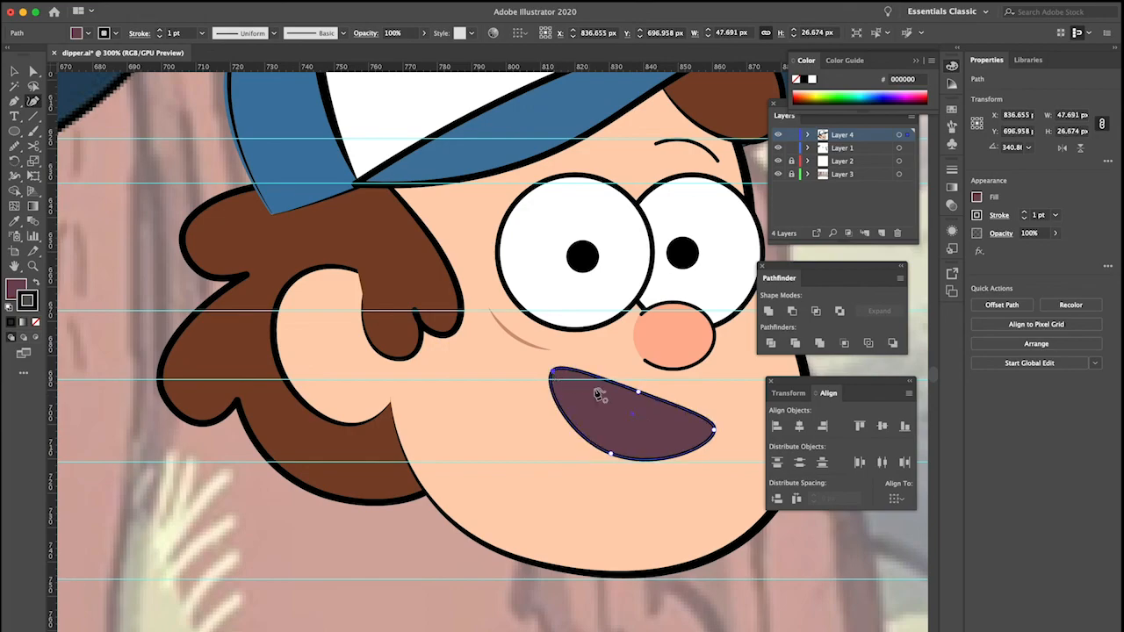
drag(640, 394, 635, 399)
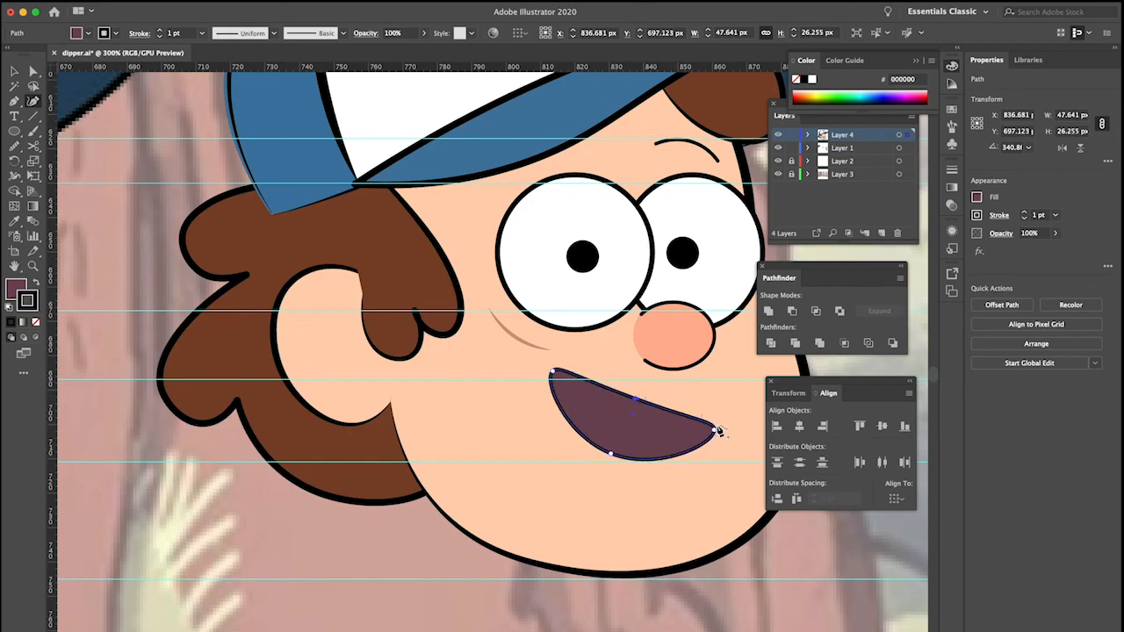
drag(715, 429, 719, 422)
key(v)
click(770, 535)
scroll(669, 458, up, 2)
scroll(664, 457, down, 2)
scroll(665, 457, down, 4)
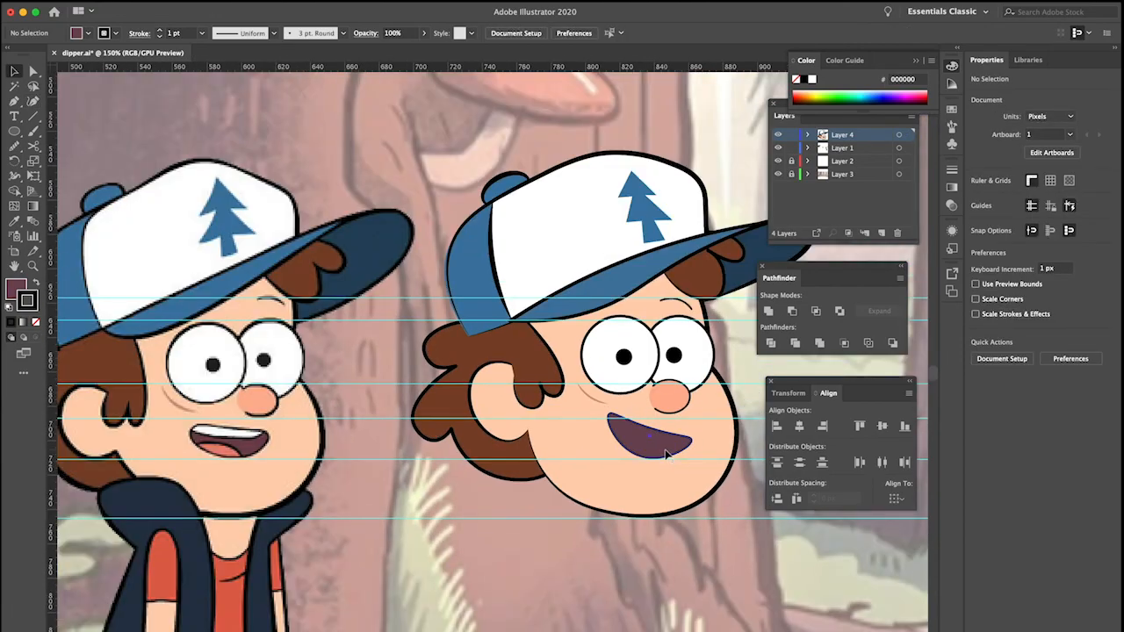
Try another adjustment of the mouth and undo it together with the previous reshaping and the black stroke
click(665, 454)
key(a)
drag(681, 443, 673, 440)
key(v)
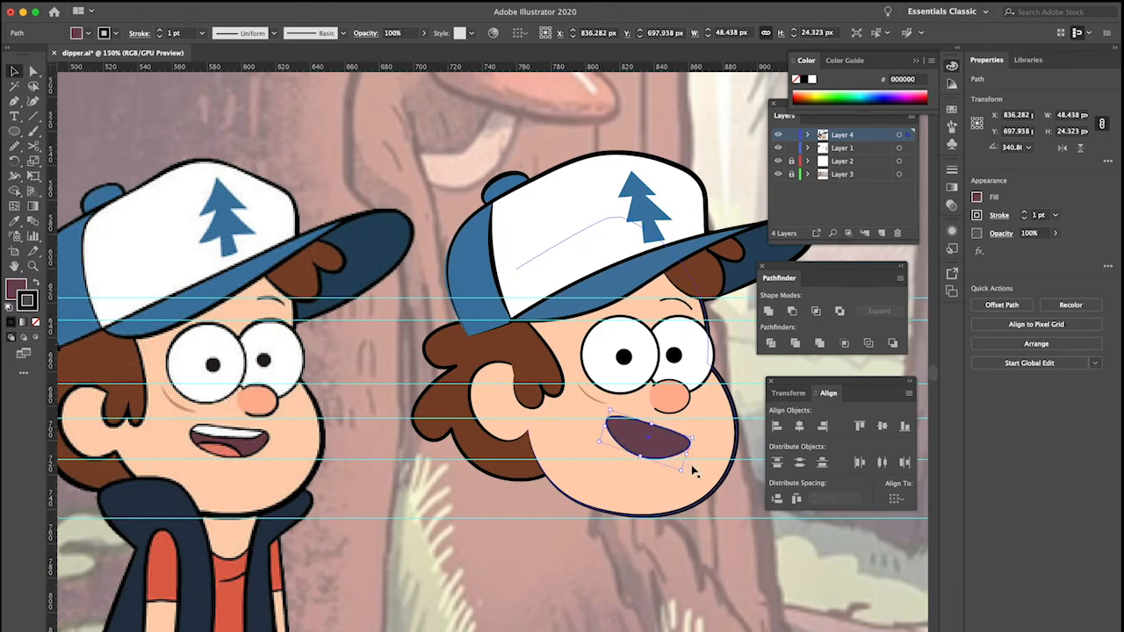
key(super+z)
key(super+z)
key(super+z)
key(super+z)
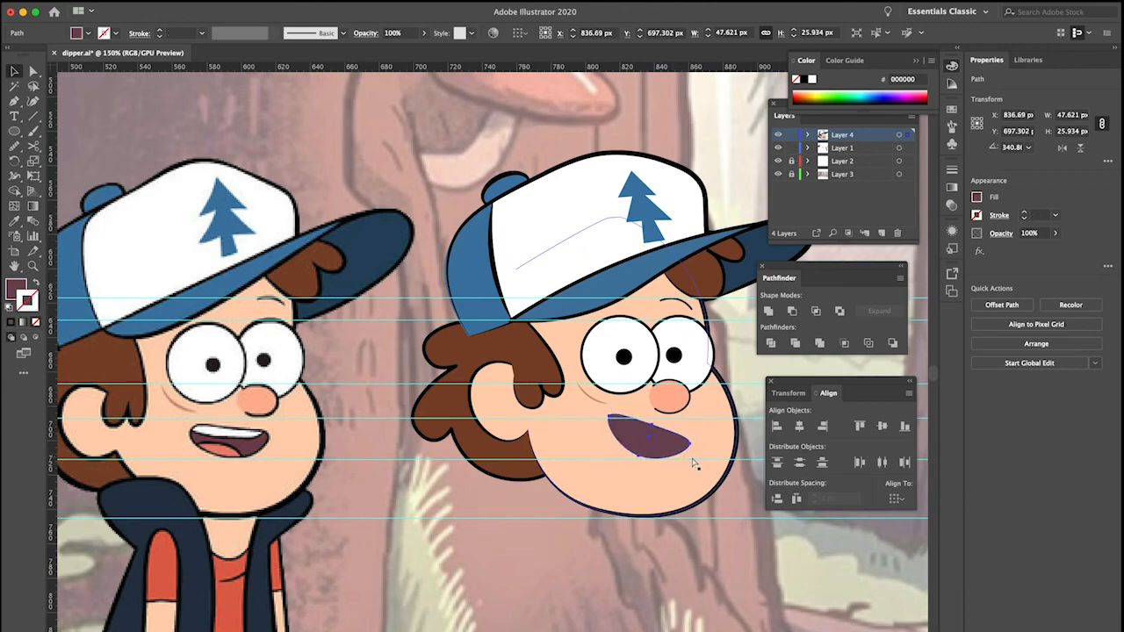
Refill the mouth with the maroon sampled from the reference mouth and rotate it slightly counterclockwise to about 347°
key(i)
click(257, 441)
key(v)
drag(696, 437, 701, 430)
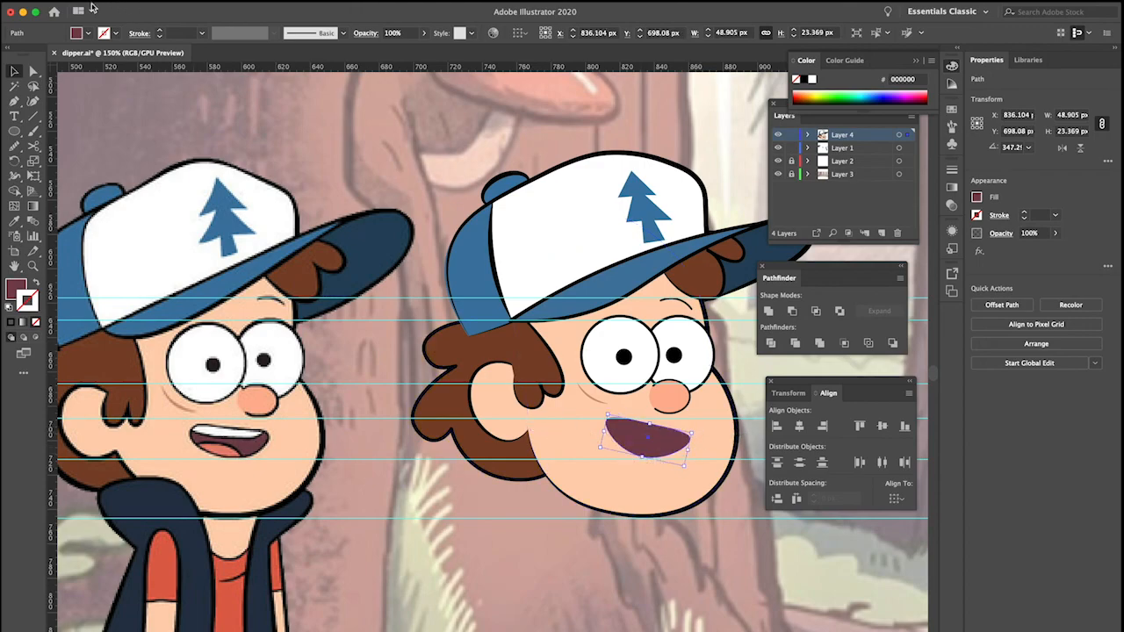
Give the mouth a black 1 pt stroke
click(115, 36)
click(33, 55)
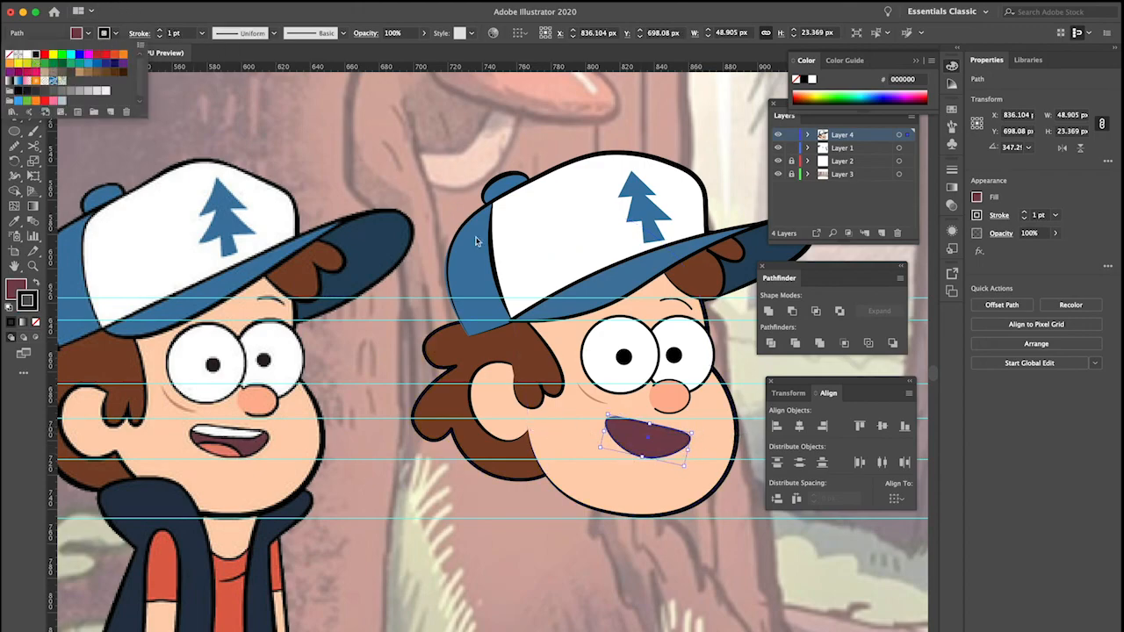
click(603, 532)
Draw a closed tongue shape about 26 px wide and 11 px high in the mouth's lower left, curving its underside along the mouth outline
scroll(640, 457, right, 1)
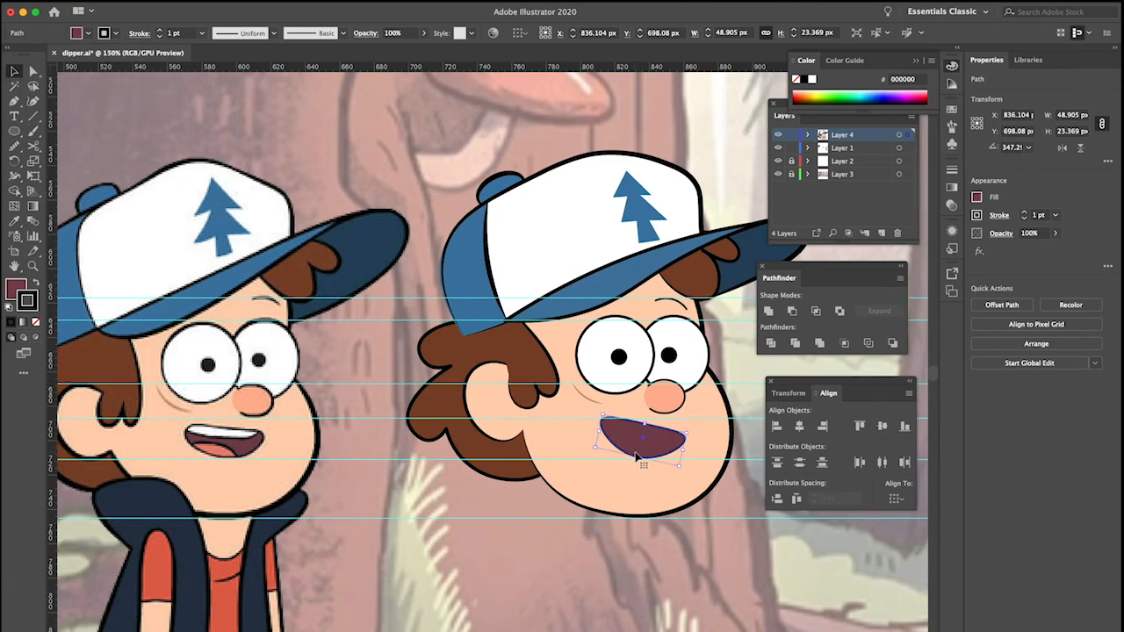
scroll(636, 453, down, 2)
scroll(636, 453, up, 8)
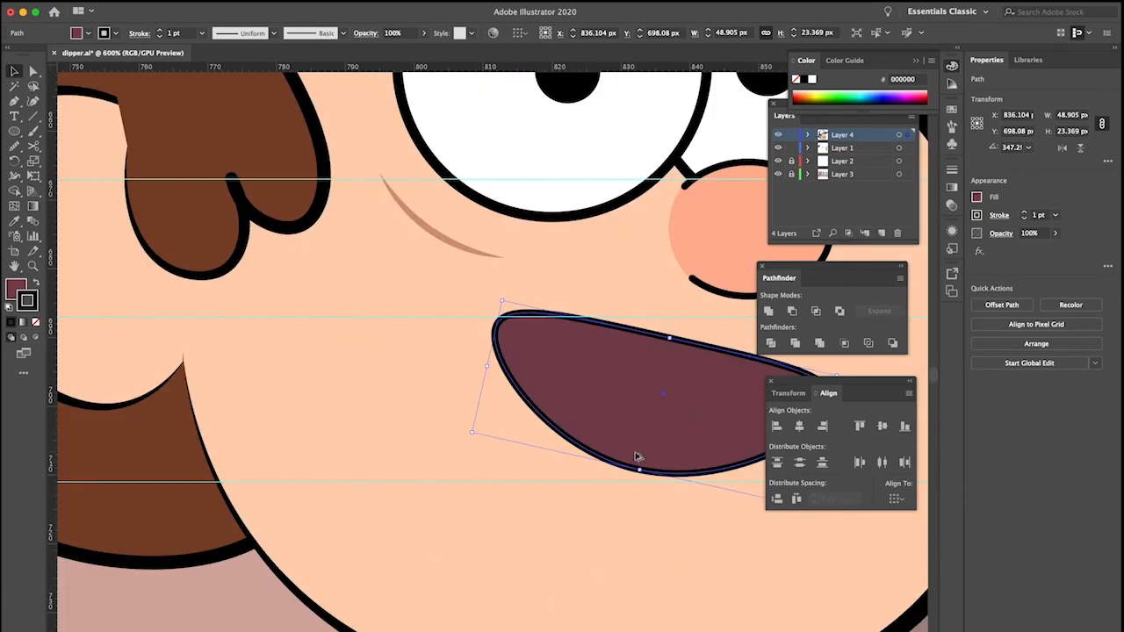
scroll(628, 437, right, 5)
key(p)
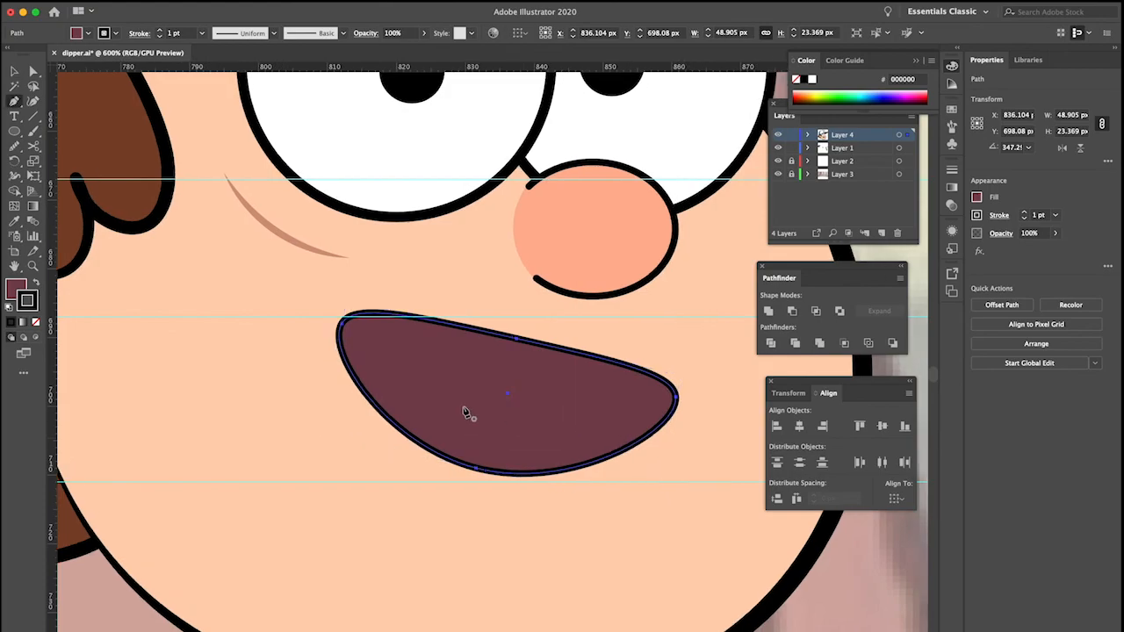
click(372, 390)
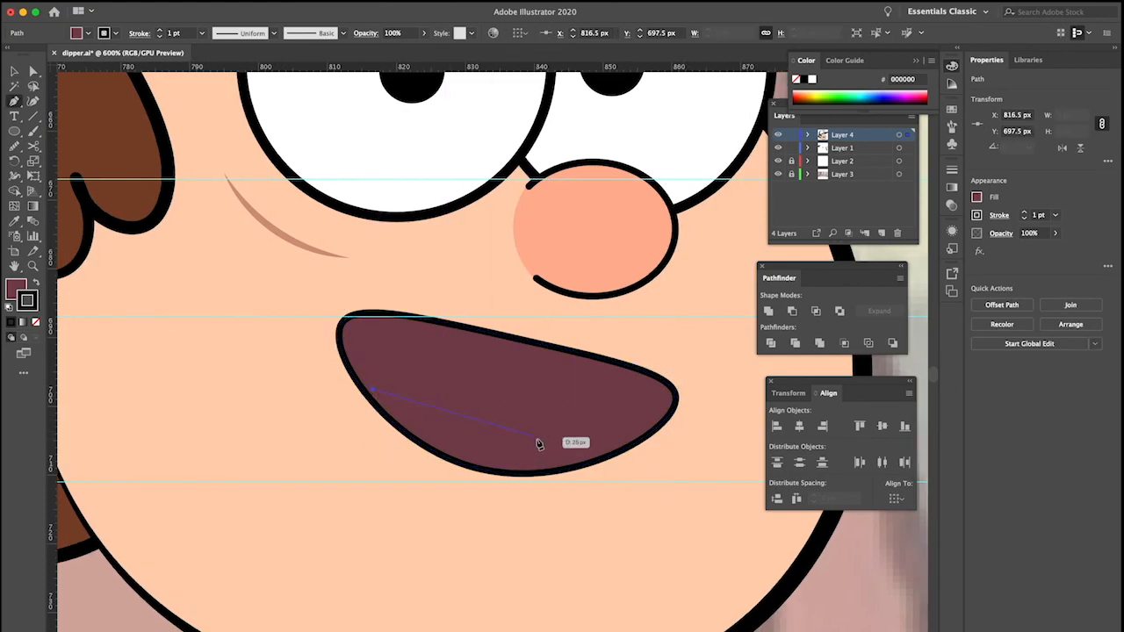
drag(555, 470, 546, 472)
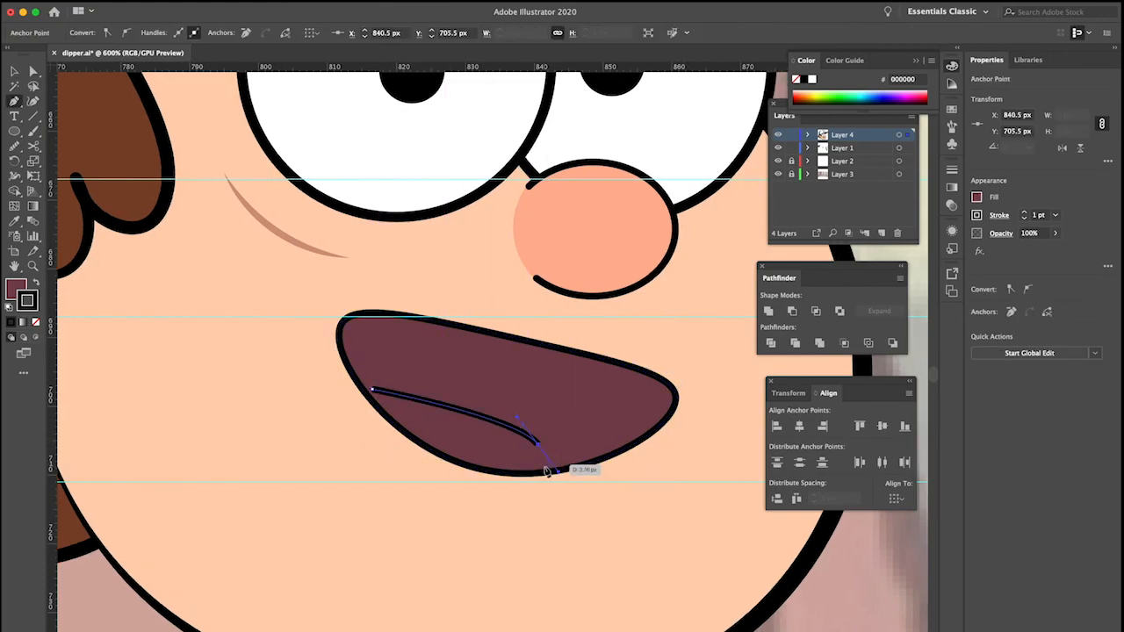
click(544, 466)
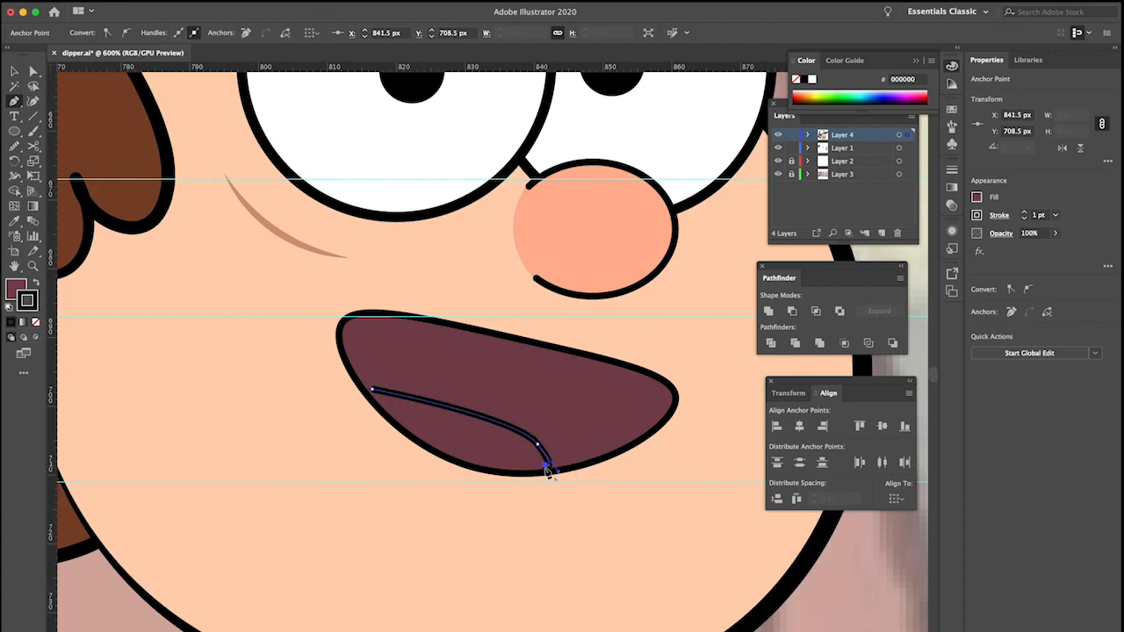
click(372, 392)
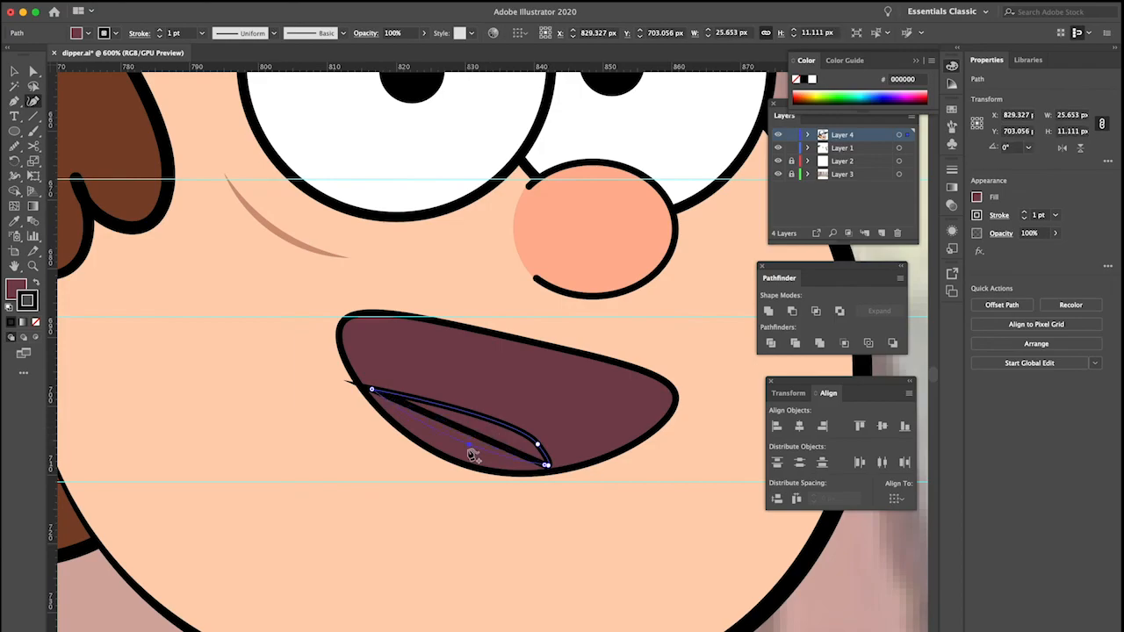
drag(463, 460, 464, 461)
Fill the tongue with the coral sampled from the reference tongue and give it a black 1 pt stroke
scroll(473, 450, left, 10)
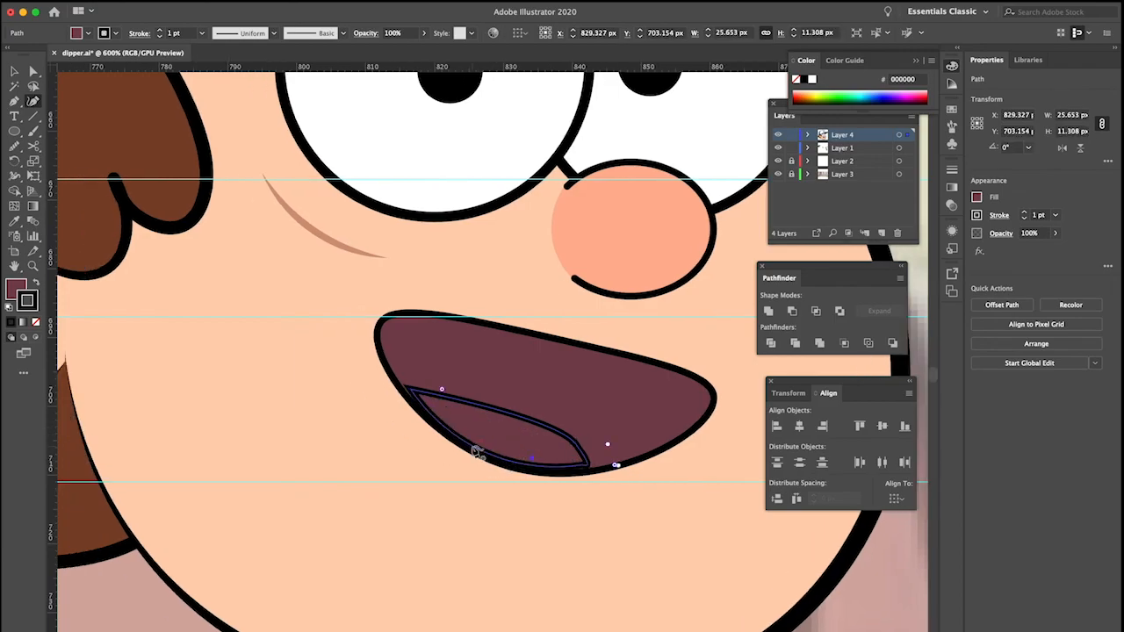
scroll(475, 452, left, 10)
key(i)
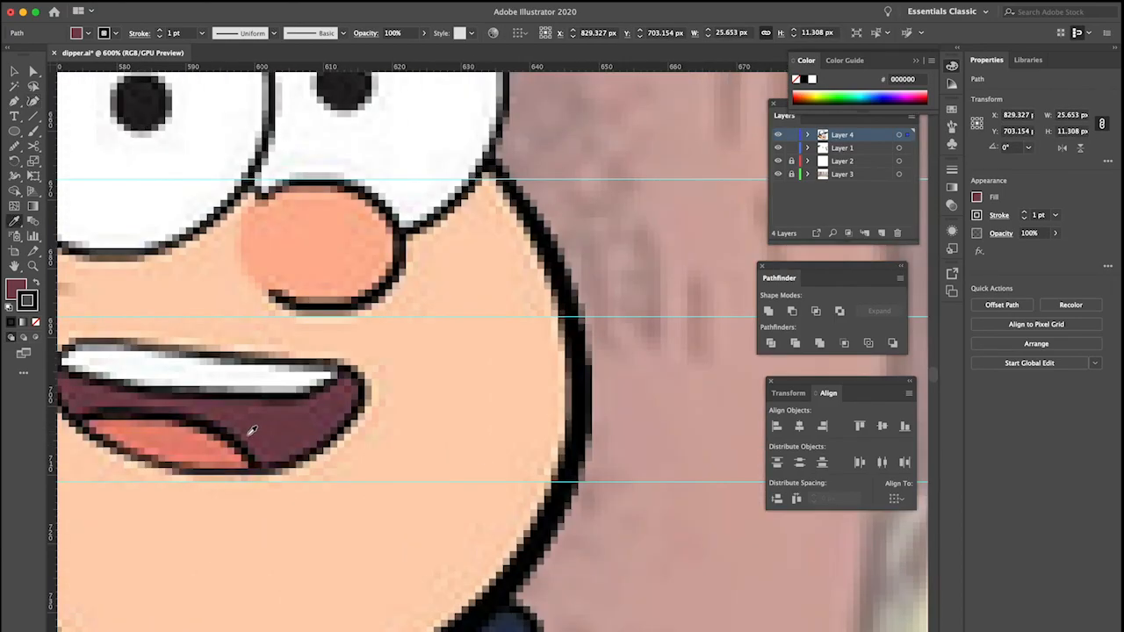
click(188, 441)
scroll(429, 421, right, 15)
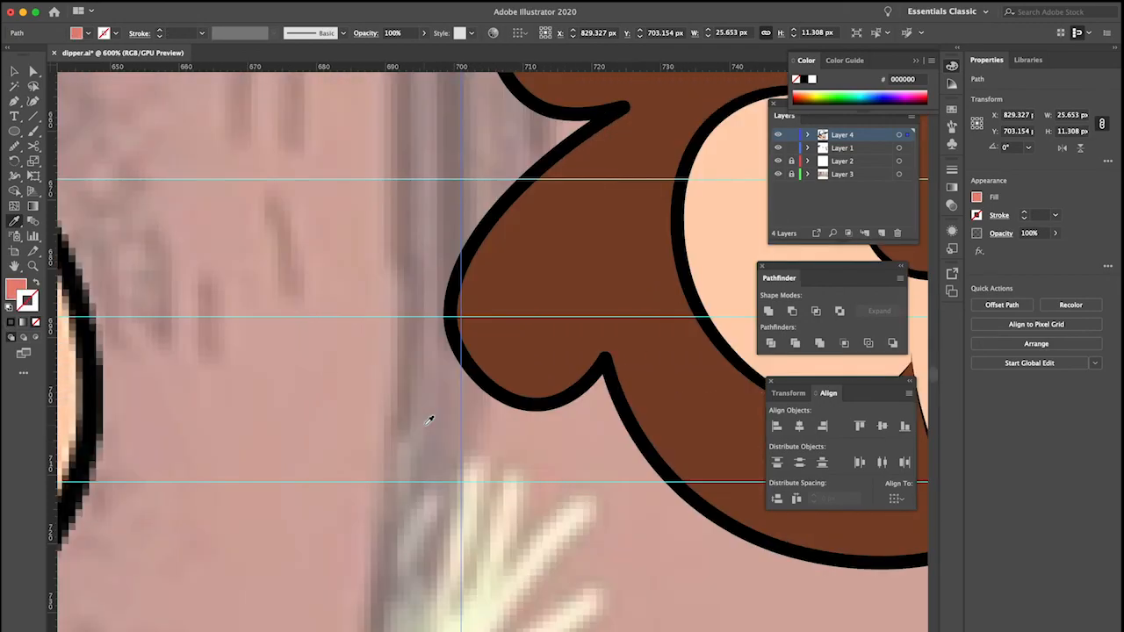
key(v)
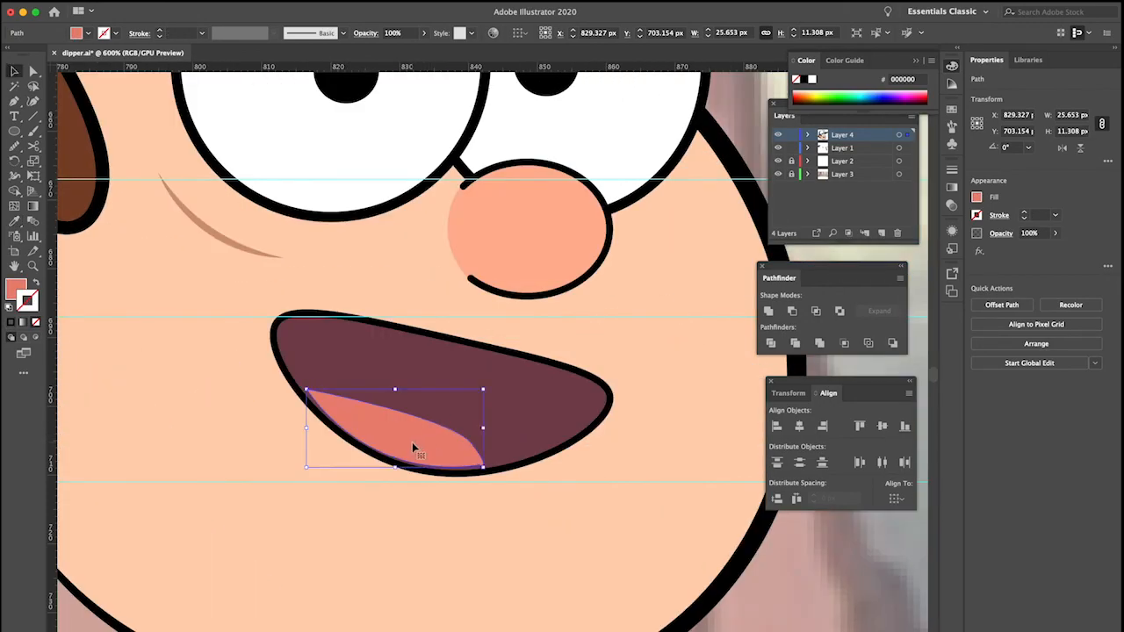
click(114, 33)
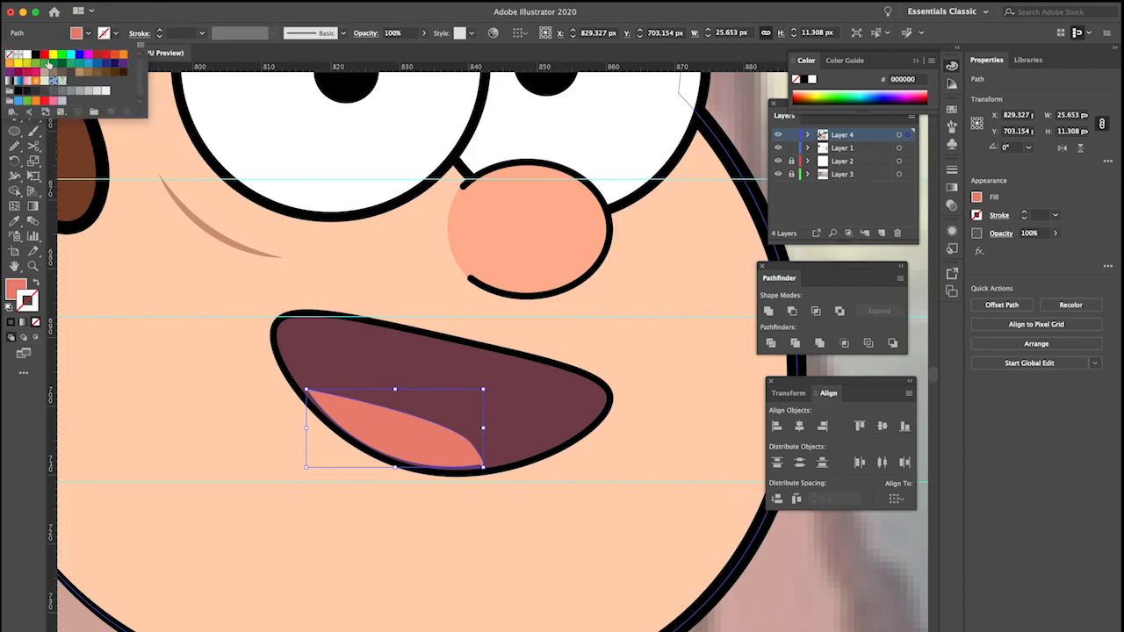
click(34, 55)
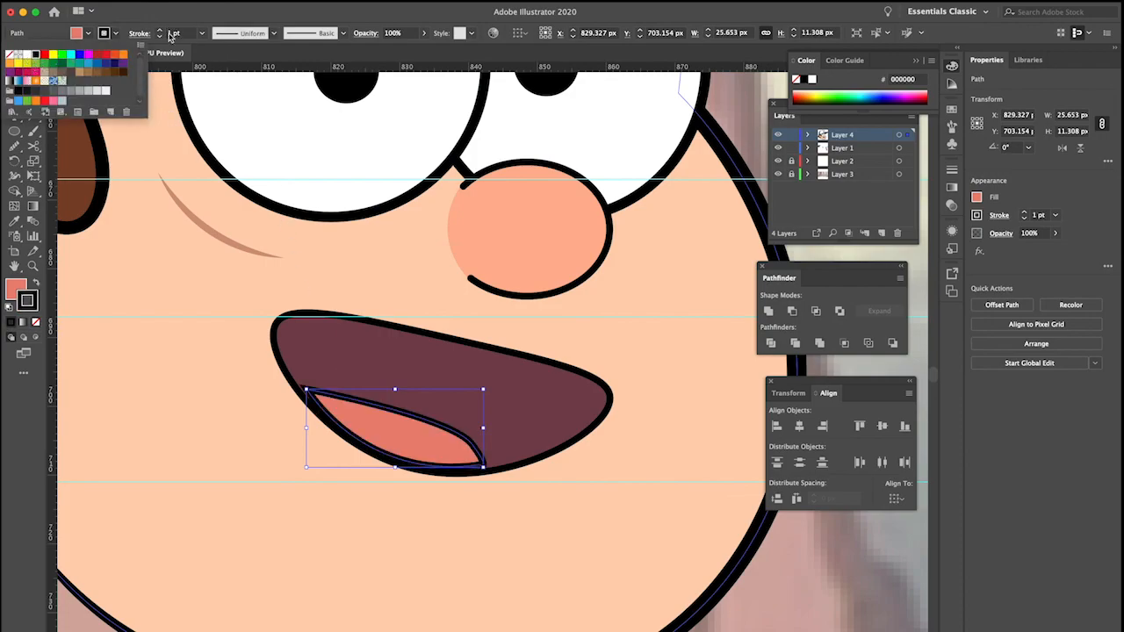
Smooth the upper right curve of the tongue and nudge the tongue down 1 px onto the mouth's lower outline
click(15, 150)
click(14, 149)
drag(467, 437, 443, 427)
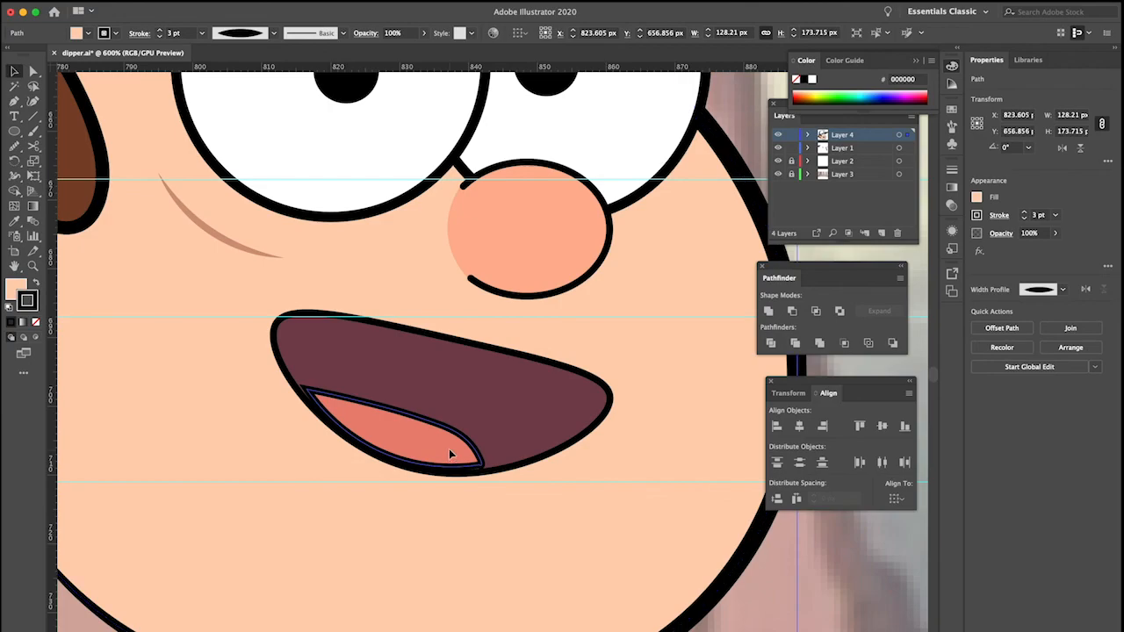
key(v)
key(Down)
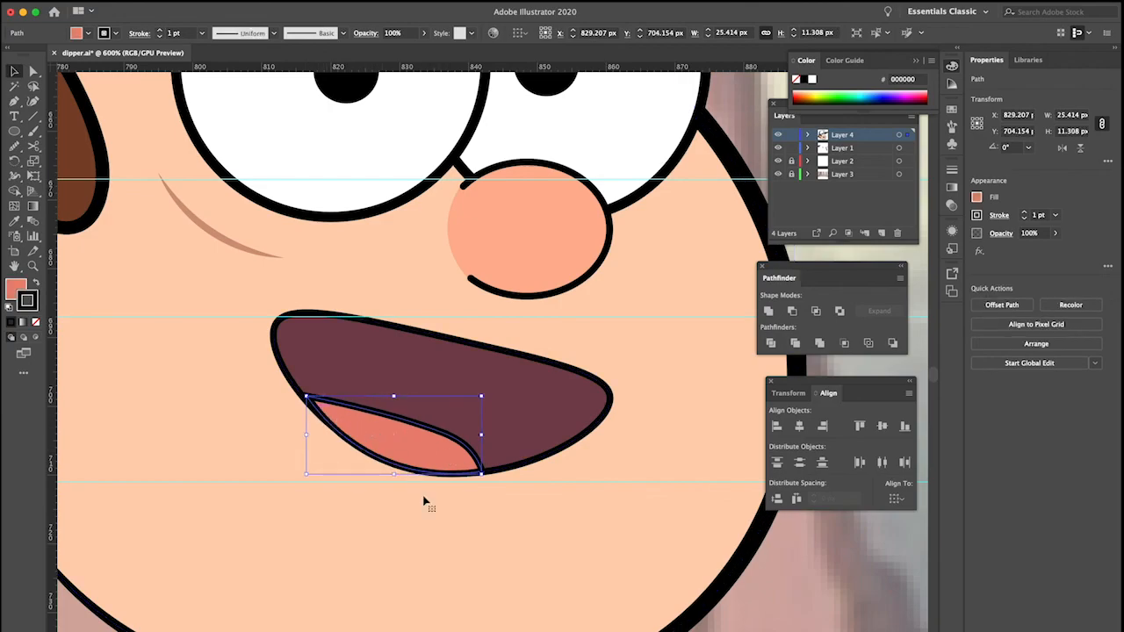
click(426, 495)
scroll(406, 441, up, 1)
scroll(406, 441, down, 6)
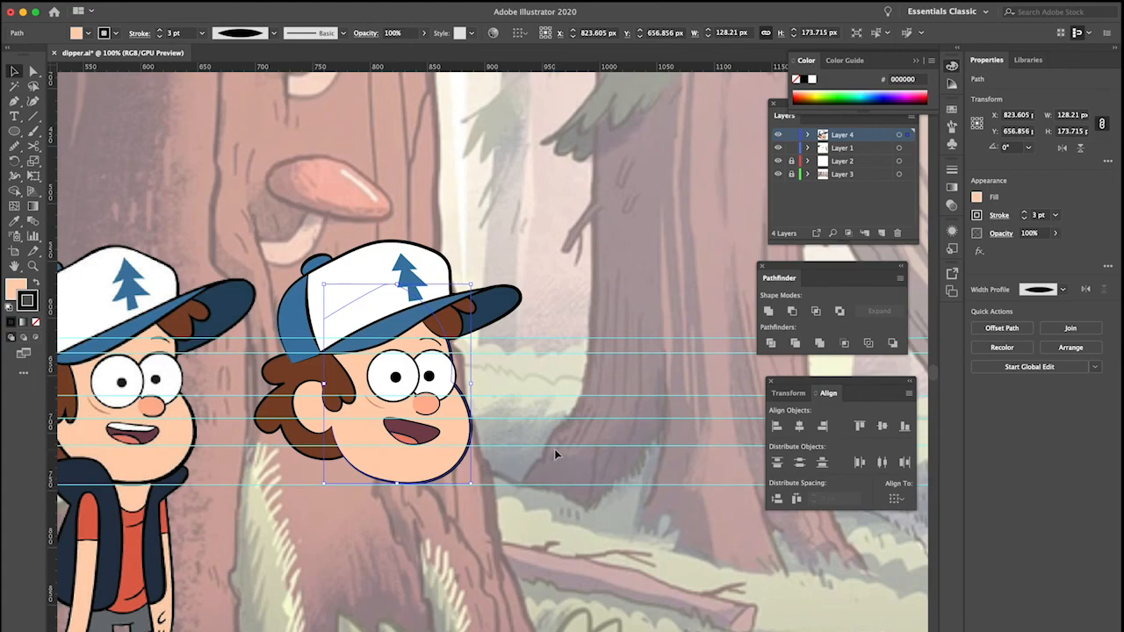
click(554, 454)
Compare the redrawn head and its mouth with the reference character
scroll(597, 455, left, 2)
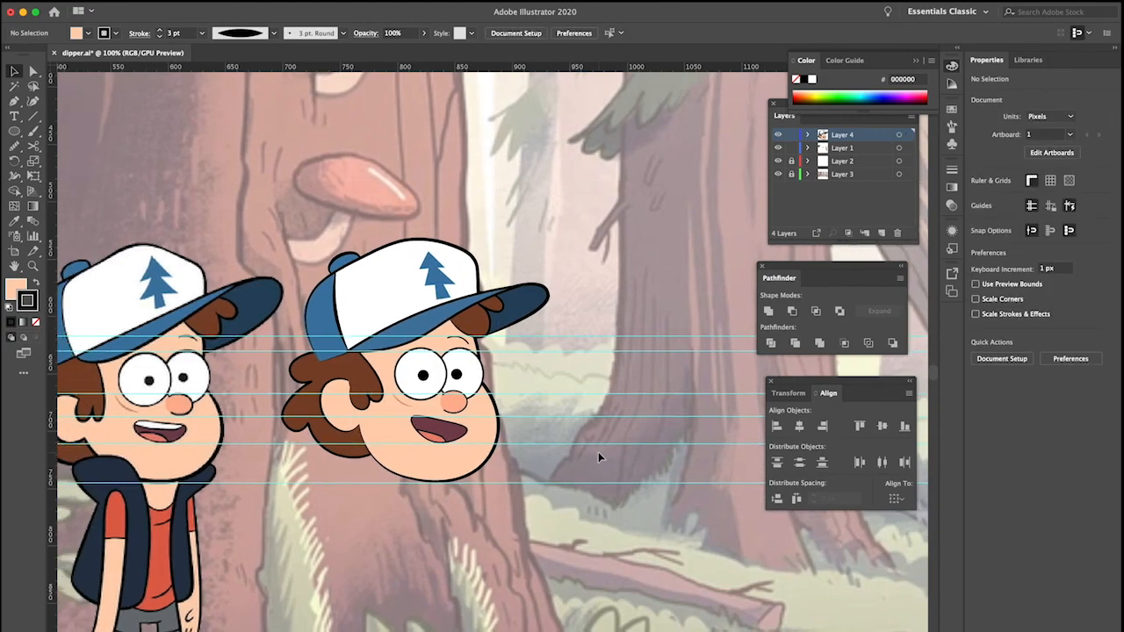
scroll(585, 454, down, 3)
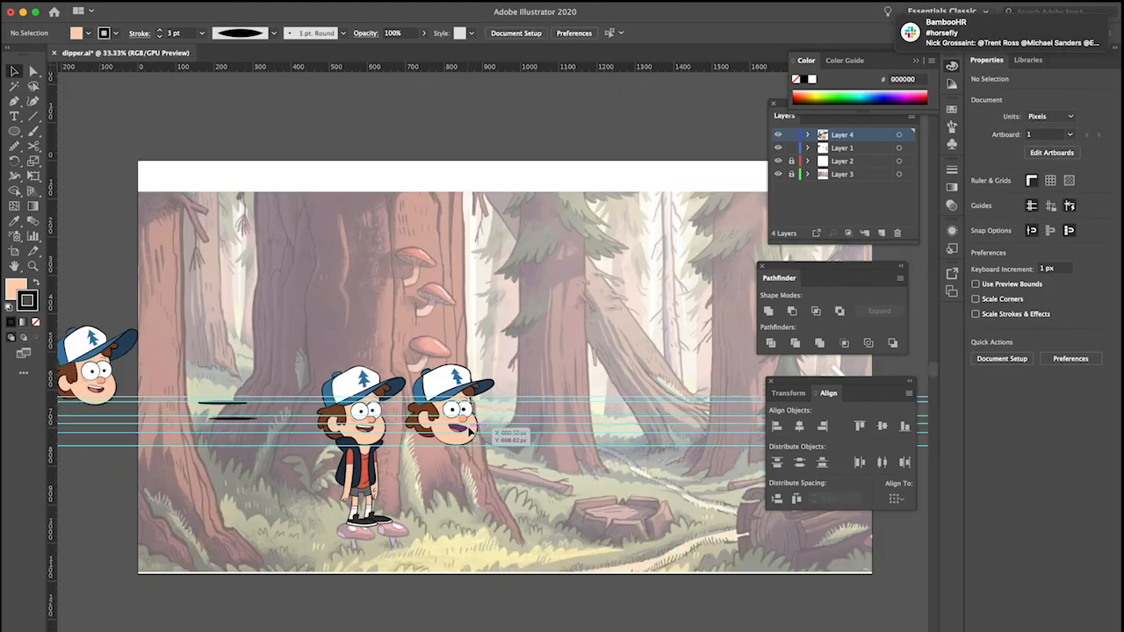
scroll(585, 454, up, 2)
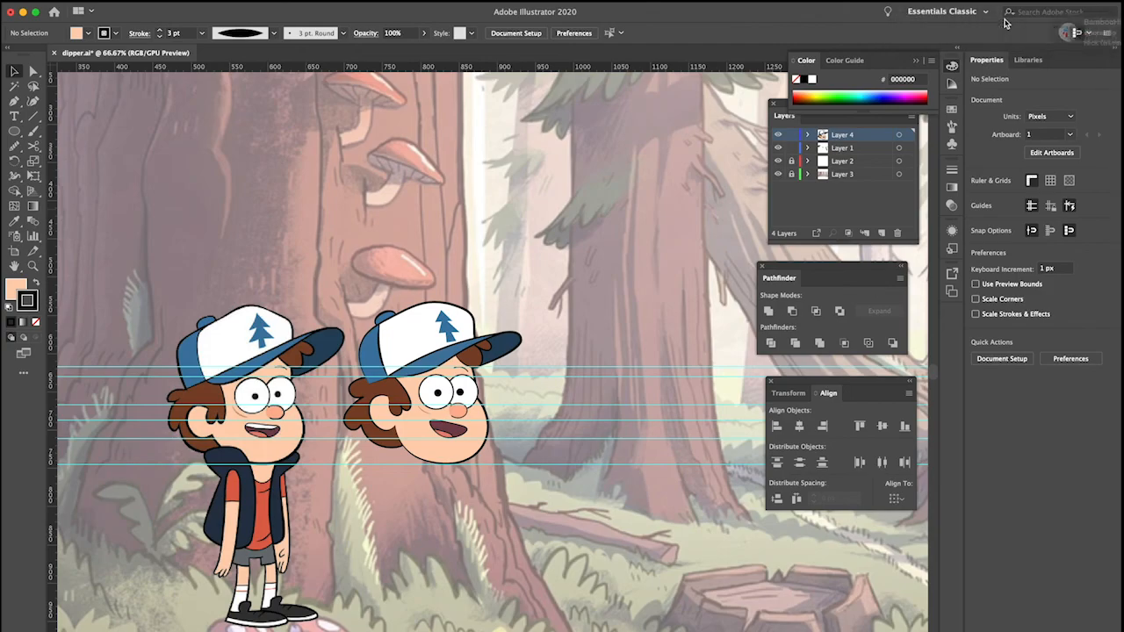
scroll(448, 434, down, 2)
scroll(448, 435, up, 4)
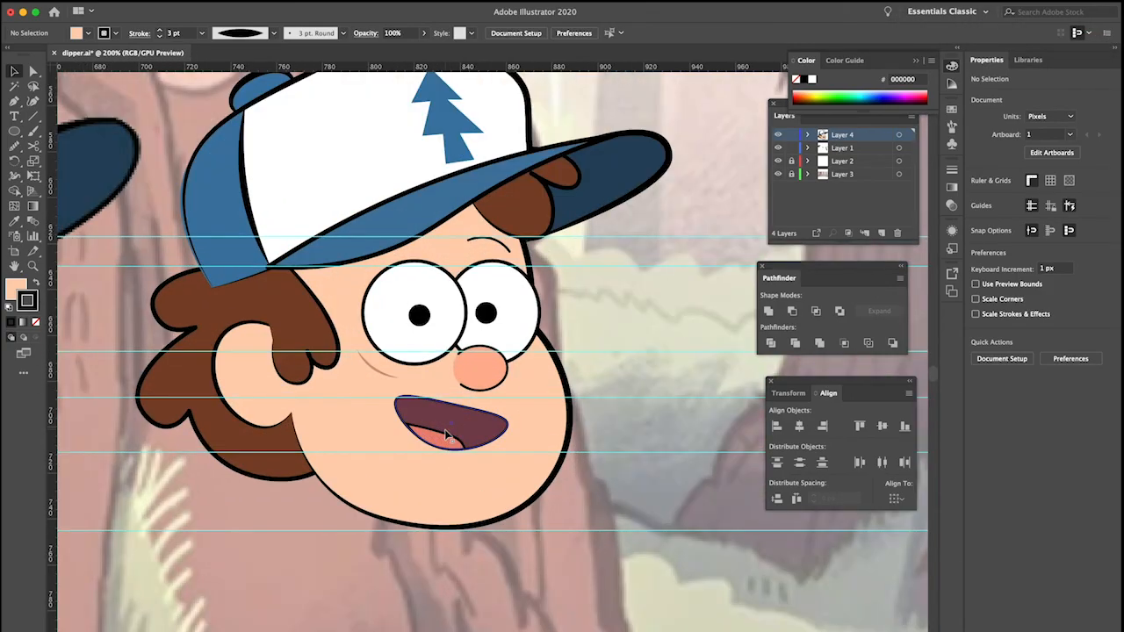
scroll(446, 436, left, 3)
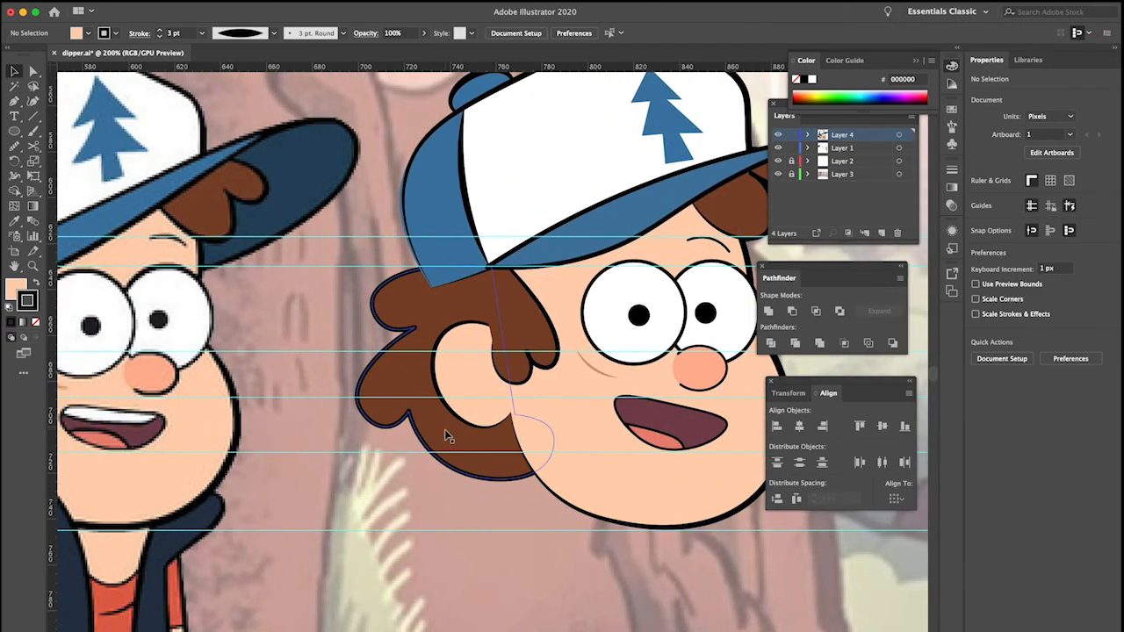
scroll(445, 429, right, 2)
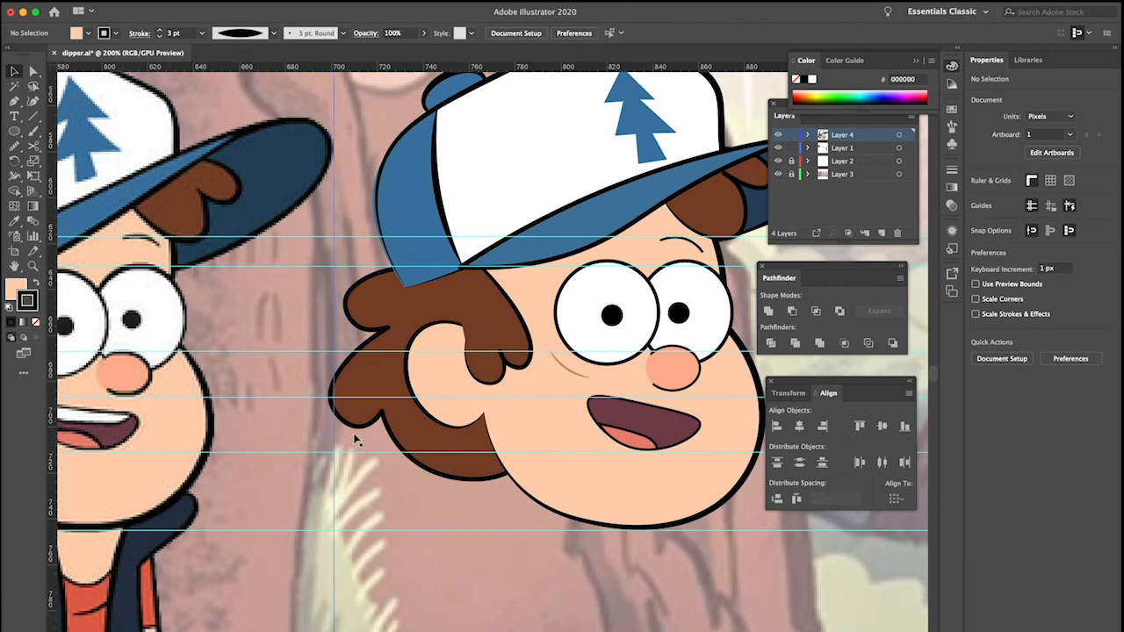
scroll(565, 396, up, 4)
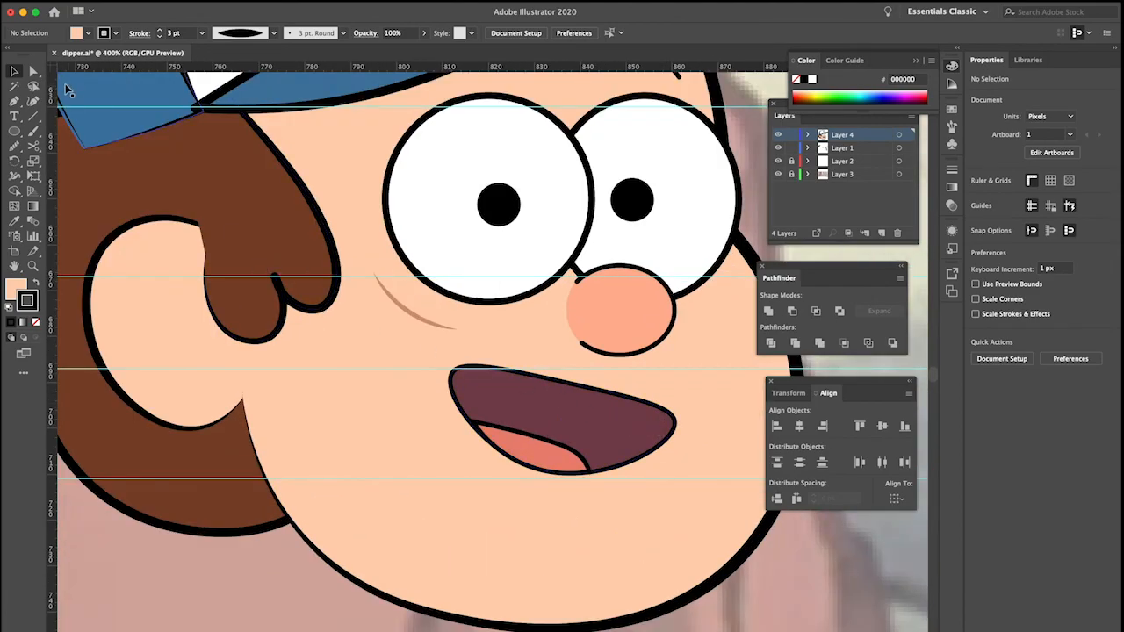
key(p)
click(606, 394)
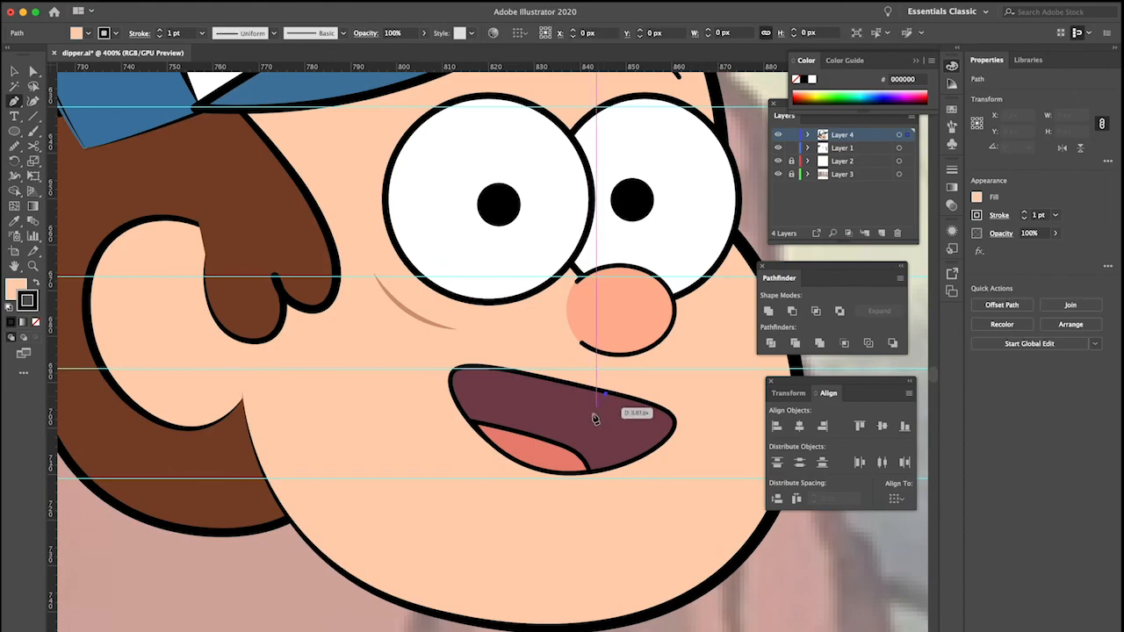
key(v)
click(465, 397)
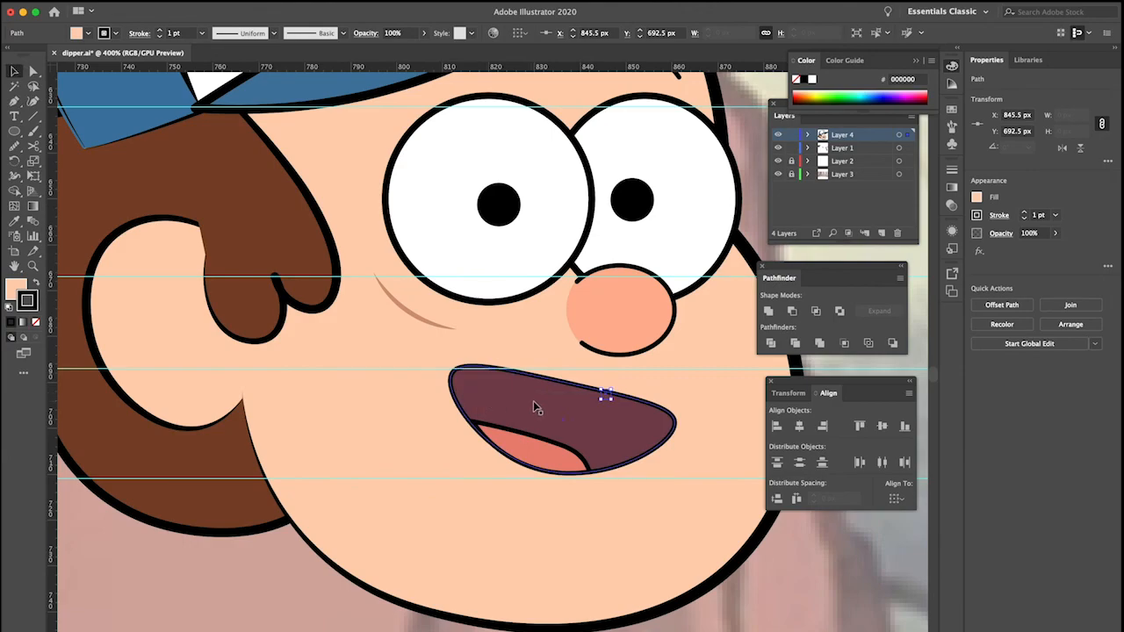
Duplicate the mouth shape beside the original, cut the copy's outline at both sides with the Scissors, and delete its lower part
click(576, 418)
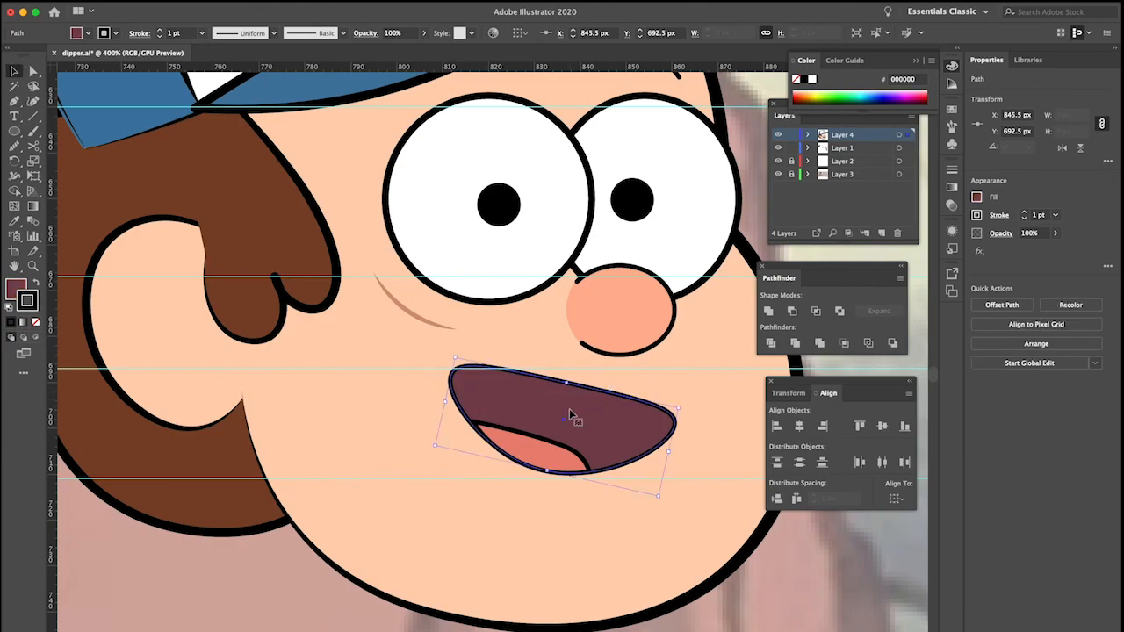
drag(604, 410, 413, 485)
key(c)
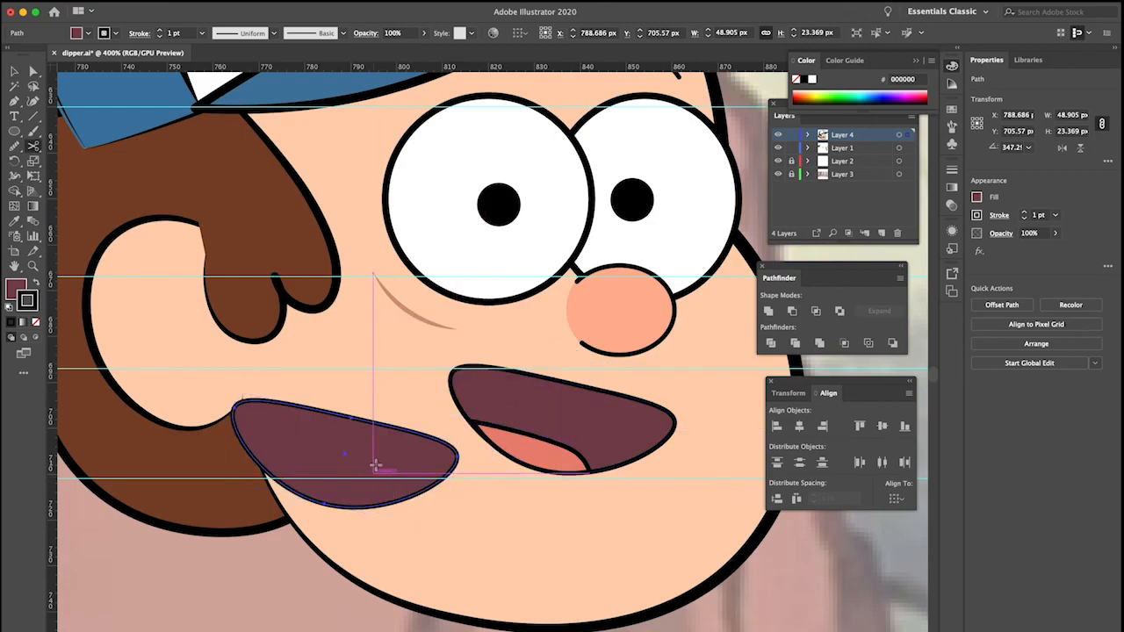
click(416, 431)
click(247, 446)
key(v)
click(389, 502)
key(Delete)
Move the remaining upper piece into the mouth and apply the eye's white fill and black 1.5 pt stroke
drag(346, 427, 557, 409)
key(i)
click(560, 244)
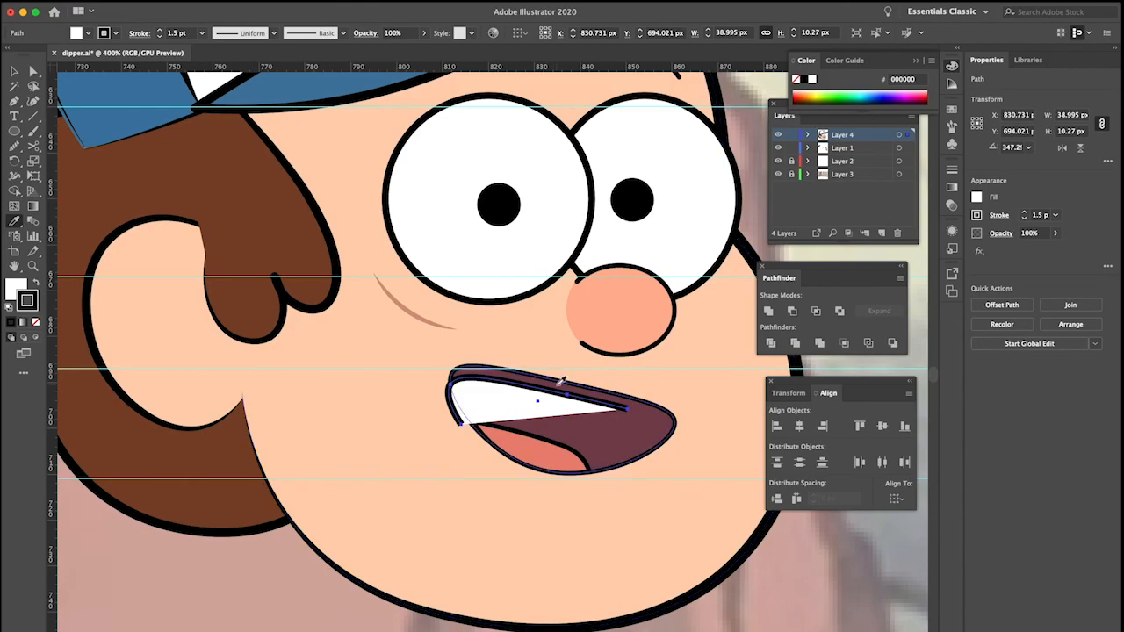
Close the teeth shape with a curved lower edge, about 39 px wide and 13 px high, and align it with the mouth's upper outline
key(shift+c)
drag(628, 410, 296, 400)
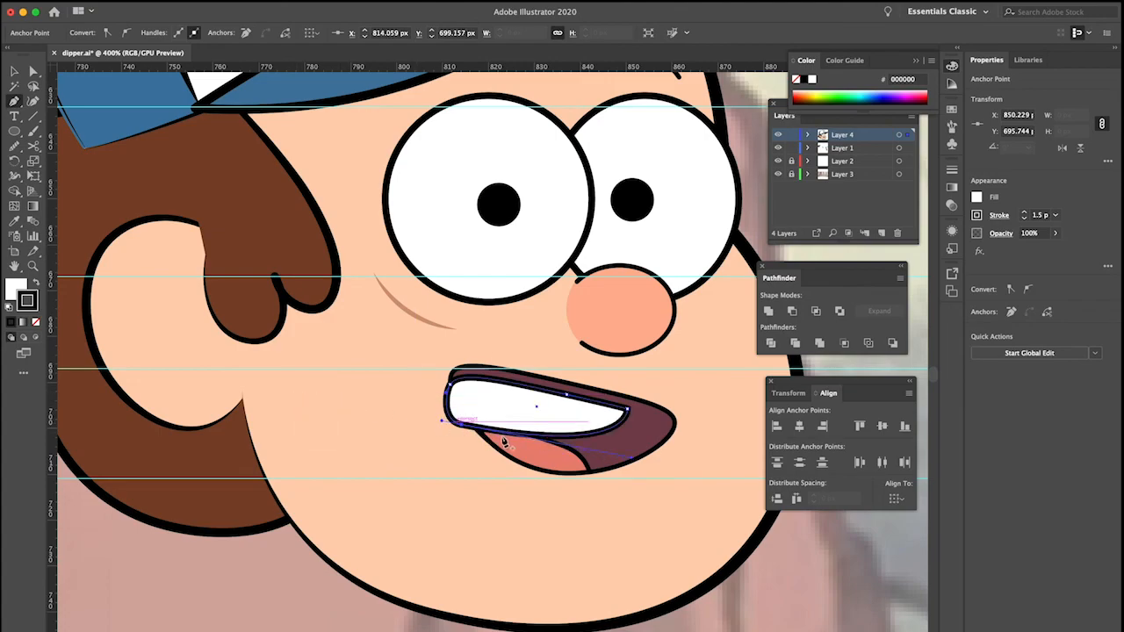
key(v)
drag(518, 415, 523, 403)
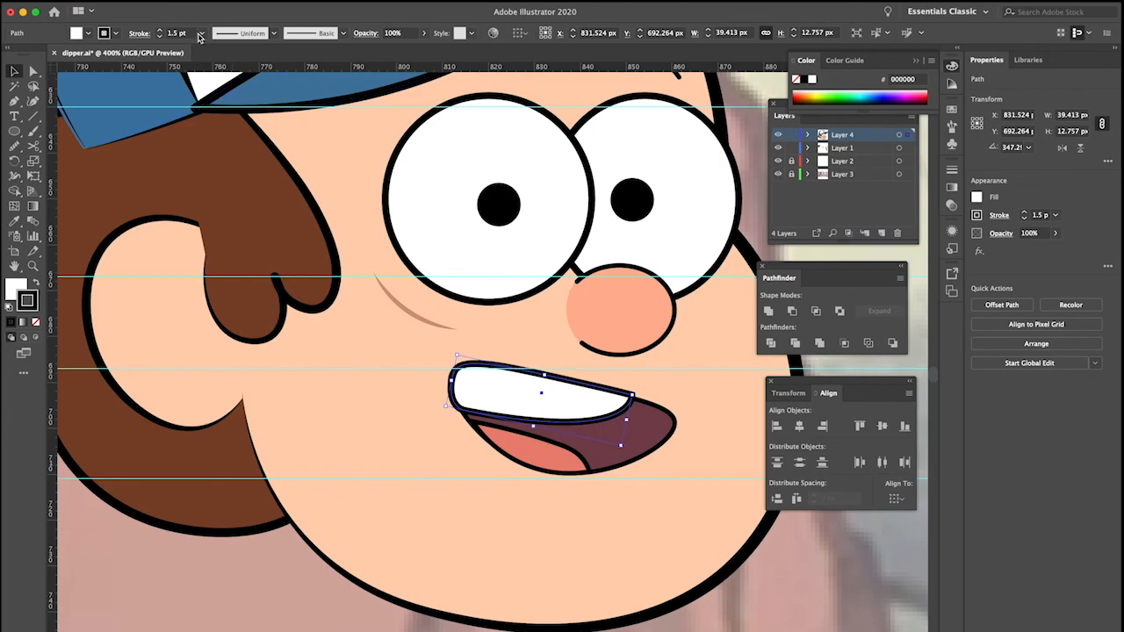
Set the stroke of the white teeth shape to 1 pt
click(200, 35)
click(219, 91)
click(416, 434)
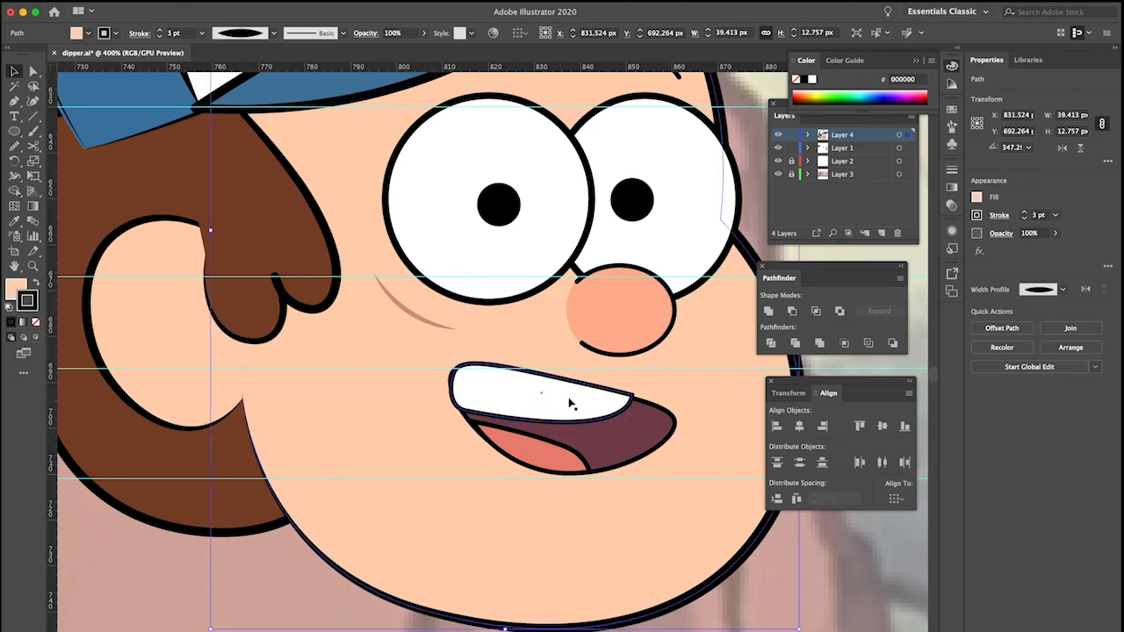
click(566, 406)
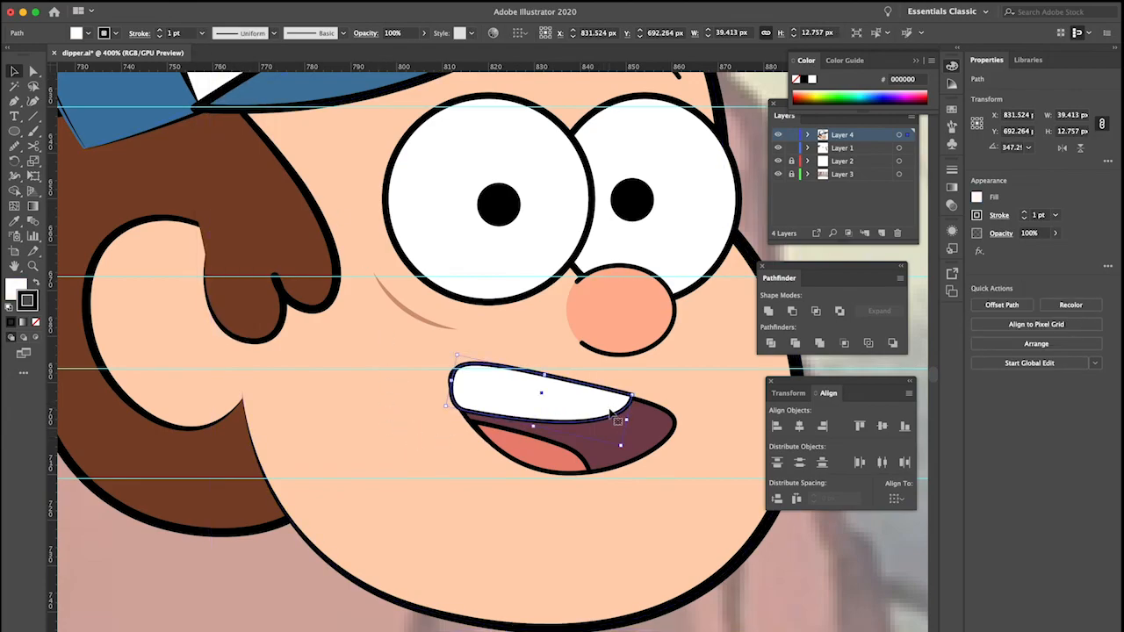
key(Down)
key(Left)
key(Up)
key(Right)
key(Down)
key(Up)
Reshape the teeth with the Curvature tool into a slimmer band about 10 px high, tapering at both ends inside the mouth
key(shift+grave)
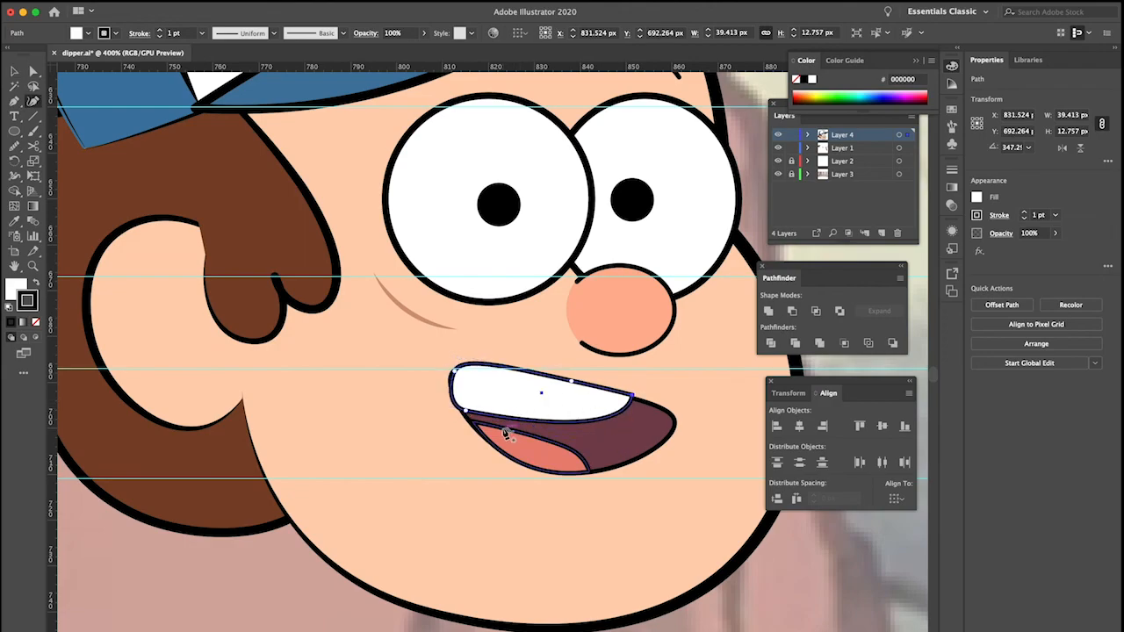
drag(465, 415, 470, 393)
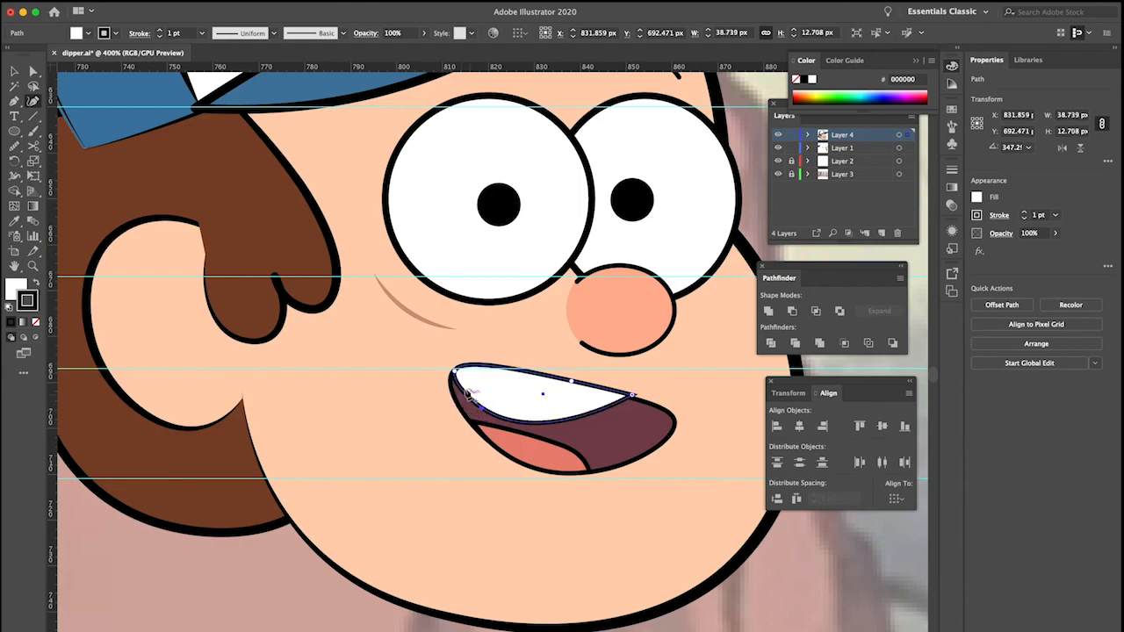
drag(629, 396, 629, 408)
drag(483, 409, 498, 403)
key(v)
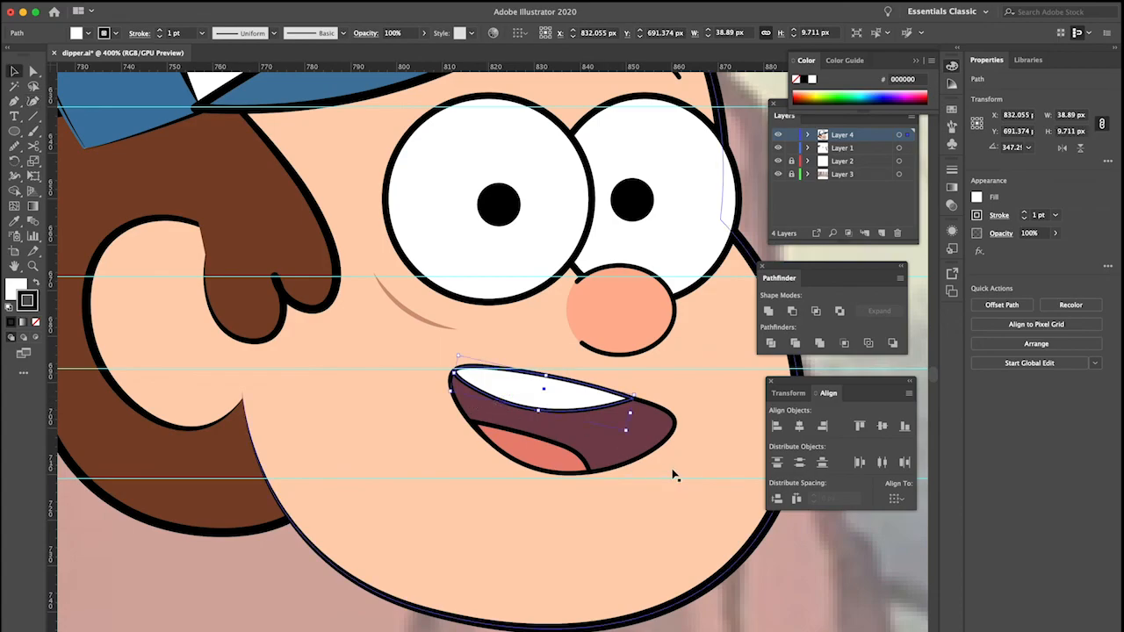
Compare the teeth and overall face of the redrawn head with the reference character at different magnifications
click(674, 475)
scroll(548, 447, up, 1)
scroll(551, 449, down, 4)
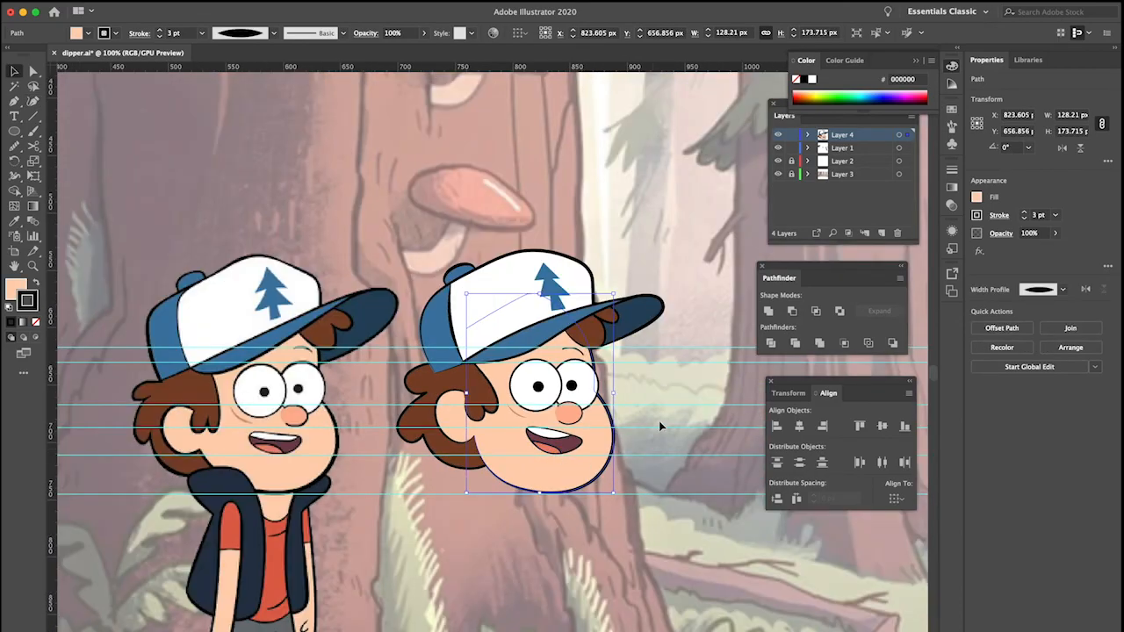
click(626, 462)
scroll(560, 458, down, 1)
scroll(560, 457, up, 1)
scroll(559, 458, up, 1)
scroll(559, 457, down, 1)
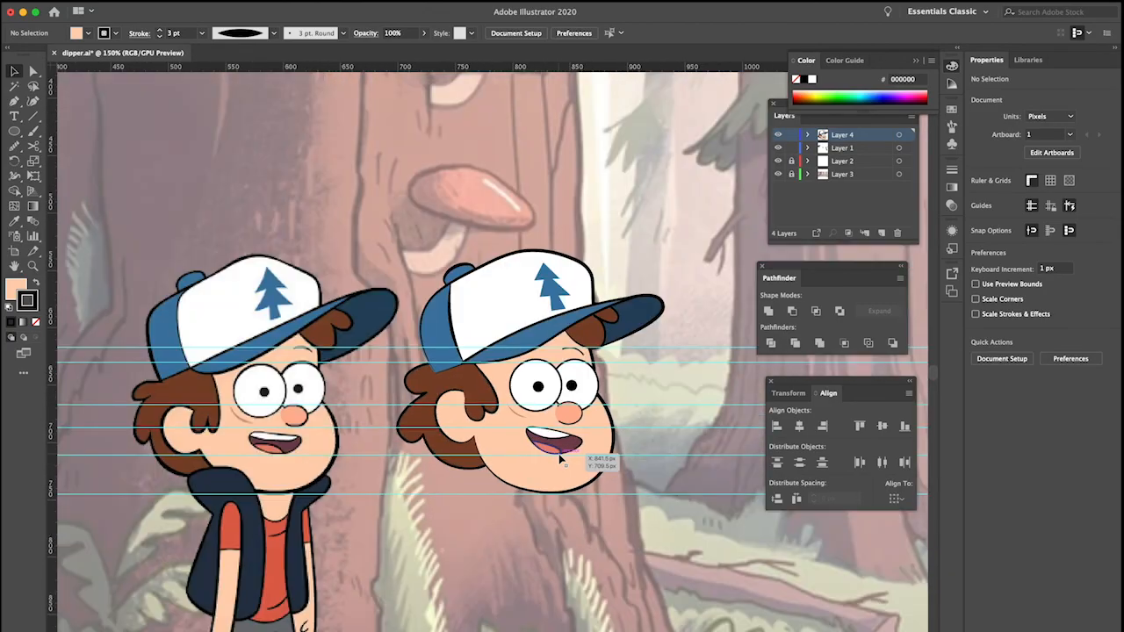
scroll(560, 458, up, 1)
scroll(559, 458, down, 1)
scroll(560, 458, up, 3)
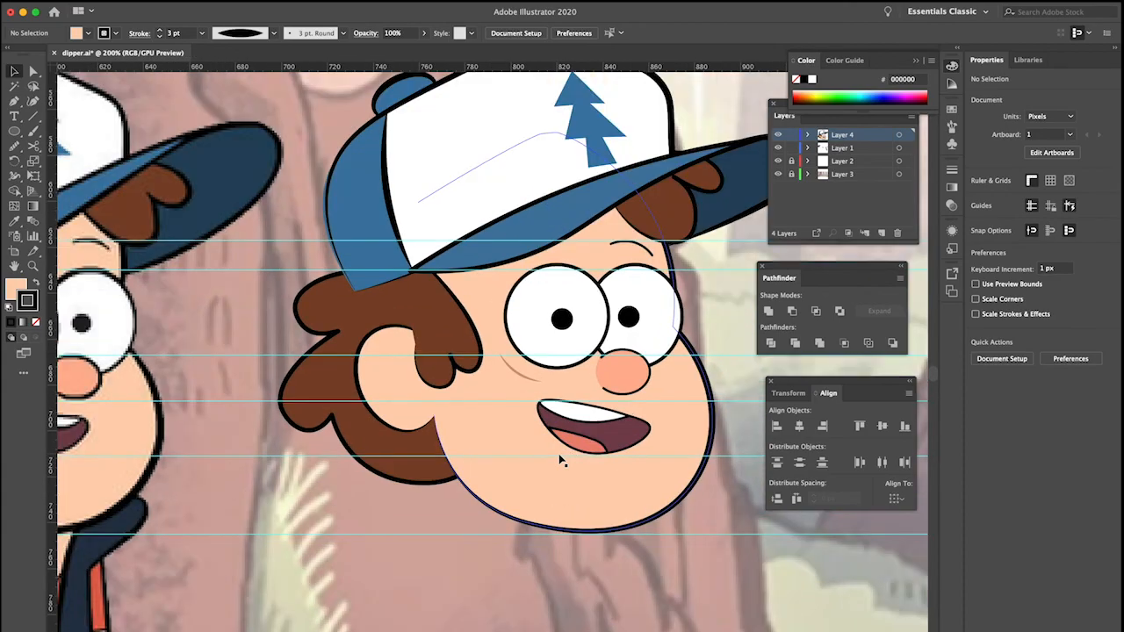
scroll(559, 458, down, 3)
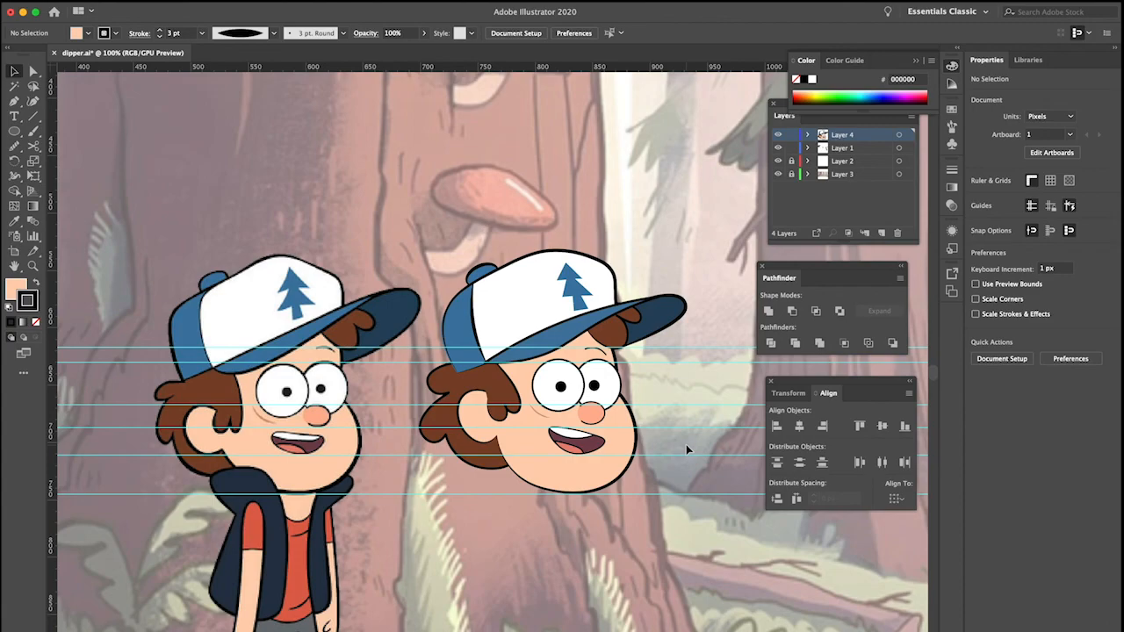
Pull the lower tuft and back edge of the brown hair inward with the Curvature tool, making the hair about 80 px wide
click(434, 439)
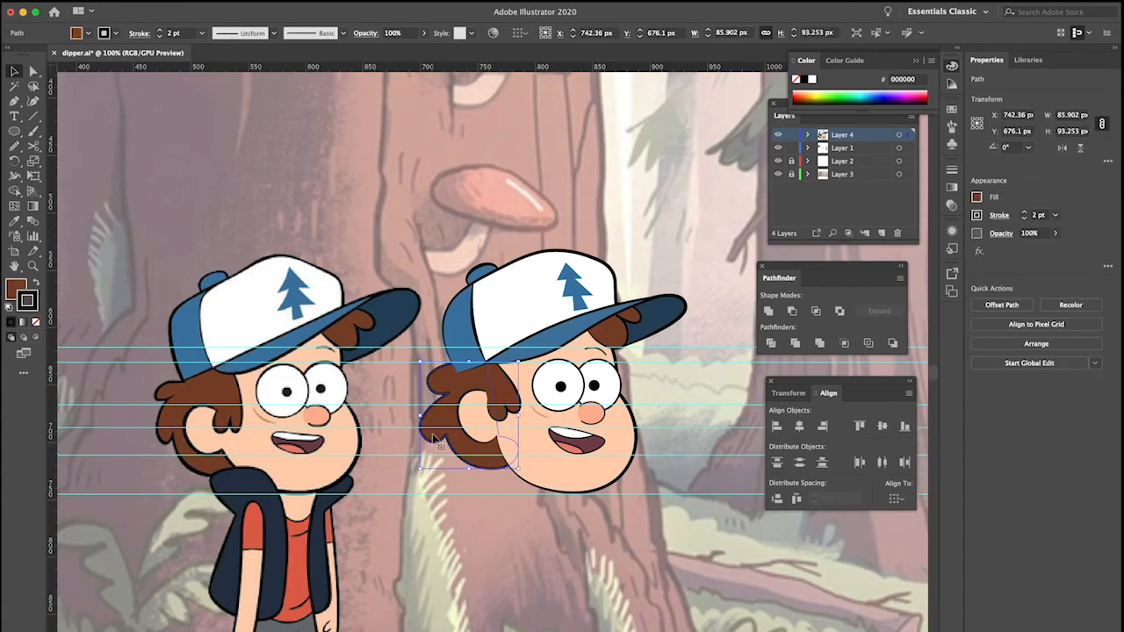
key(shift+grave)
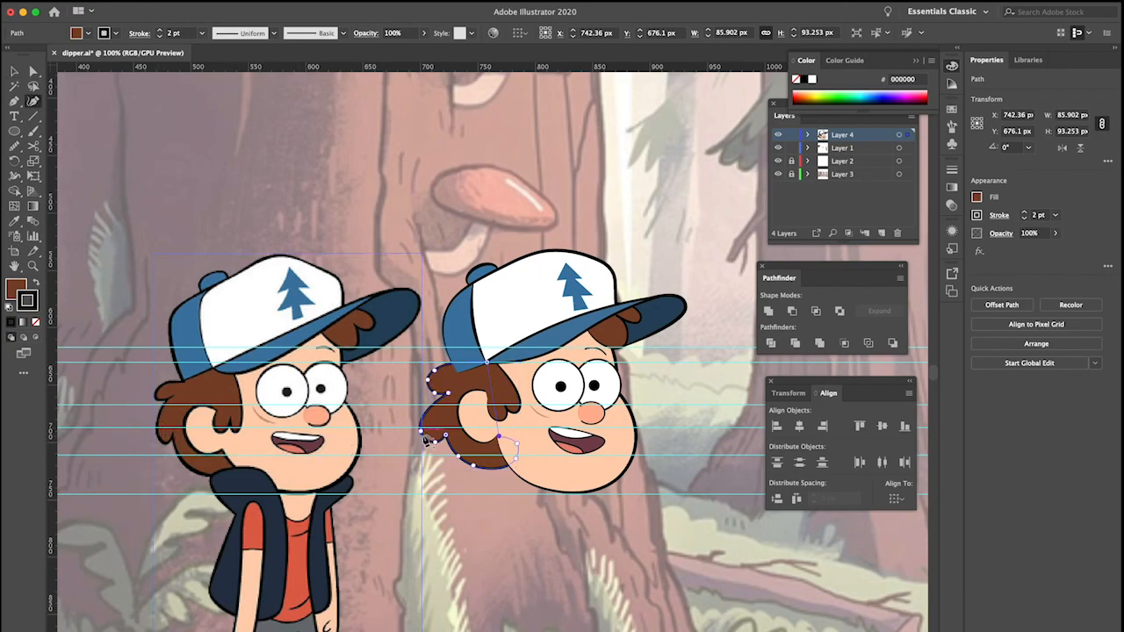
drag(421, 431, 443, 442)
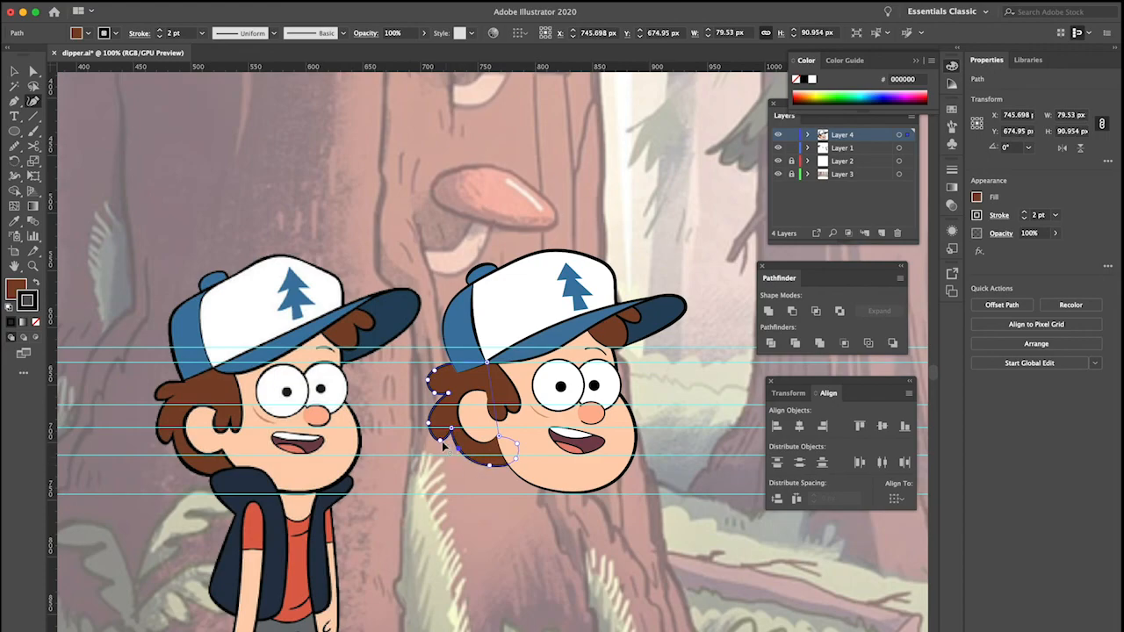
Remove the extra anchor between the two back hair tufts and move the notch anchor 2 px down and 1 px right
scroll(444, 435, up, 3)
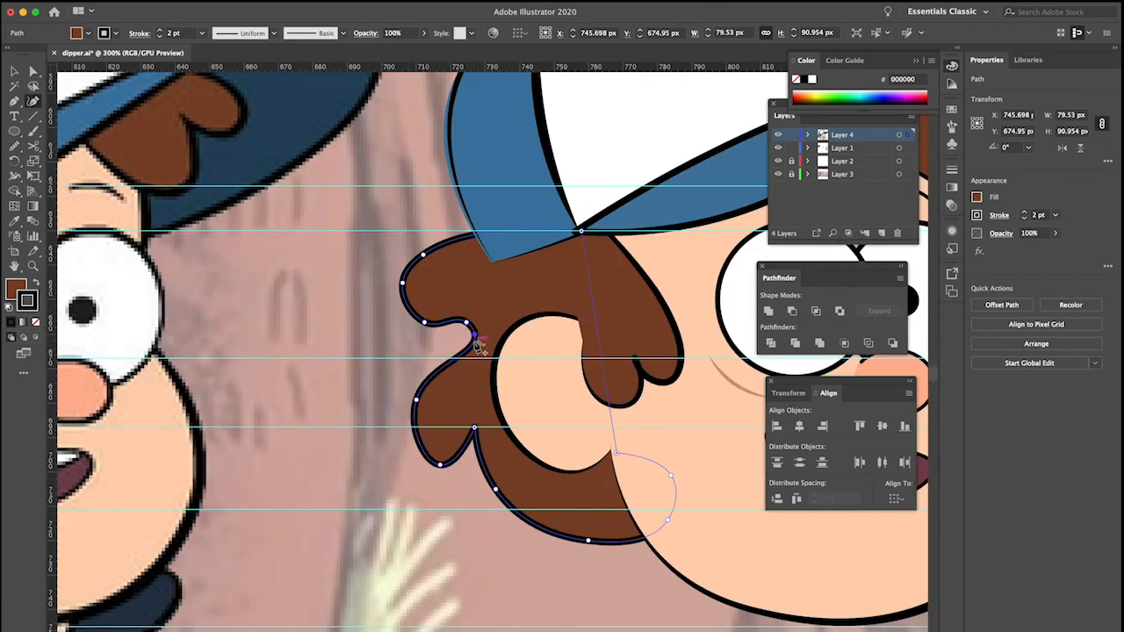
click(475, 340)
key(a)
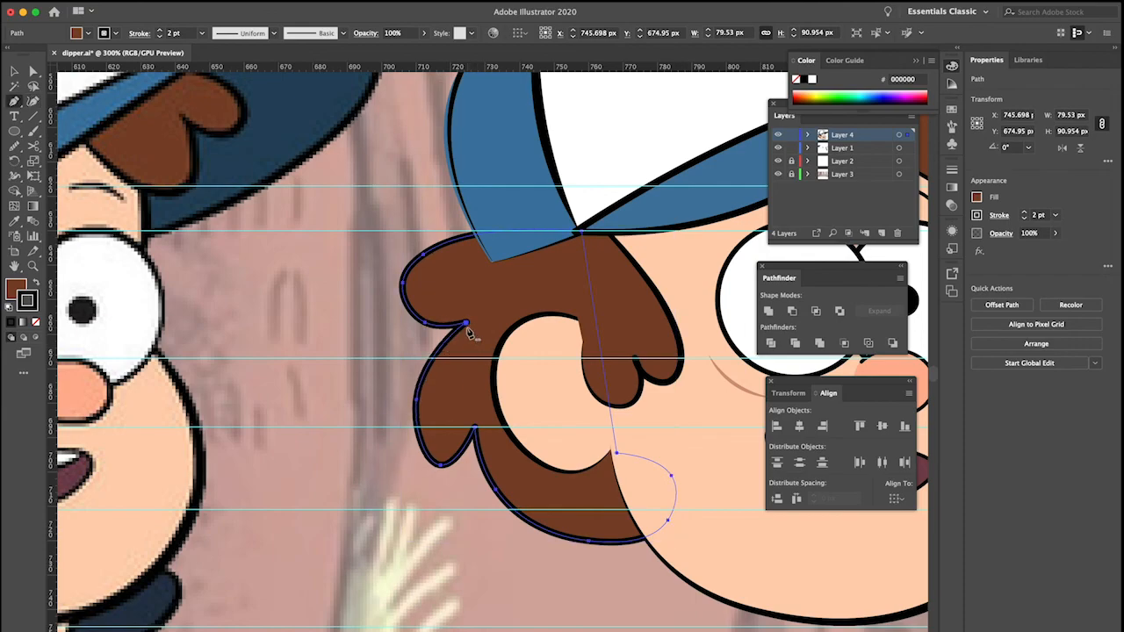
click(467, 325)
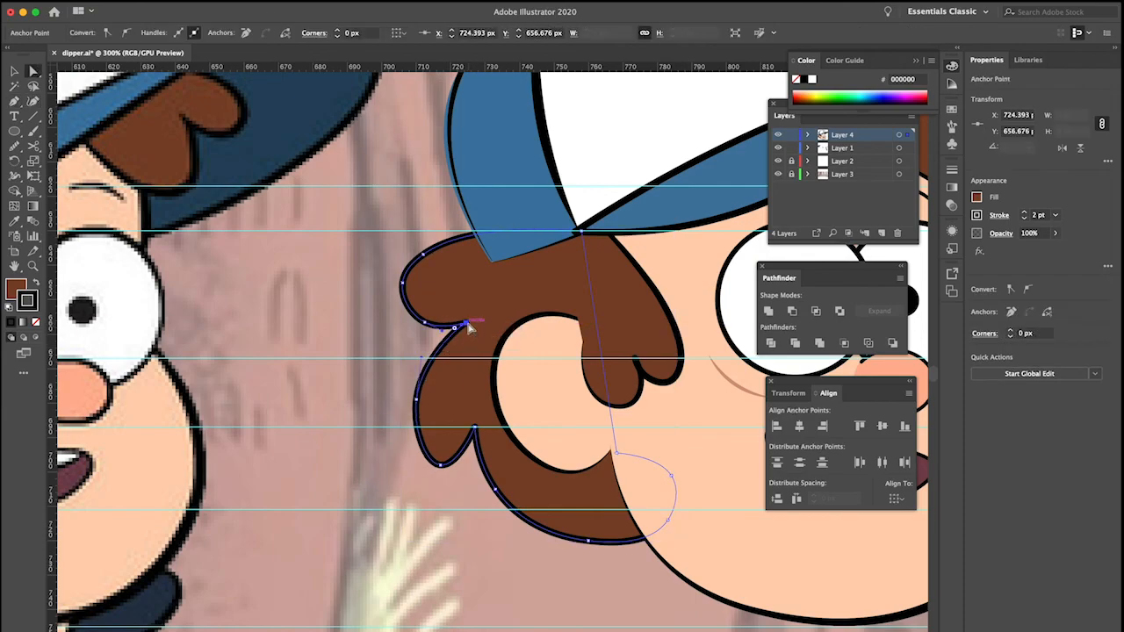
key(Down)
key(Down)
key(Right)
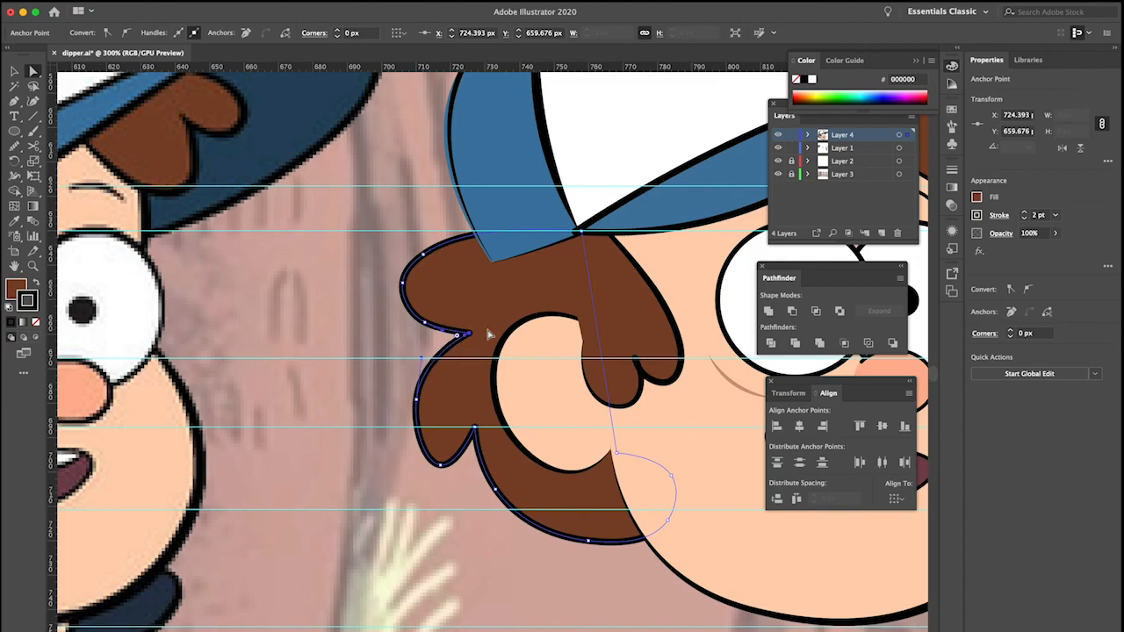
Reshape the upper back hair tuft by lowering its tip and flattening its upper curve with the Curvature tool
key(shift+grave)
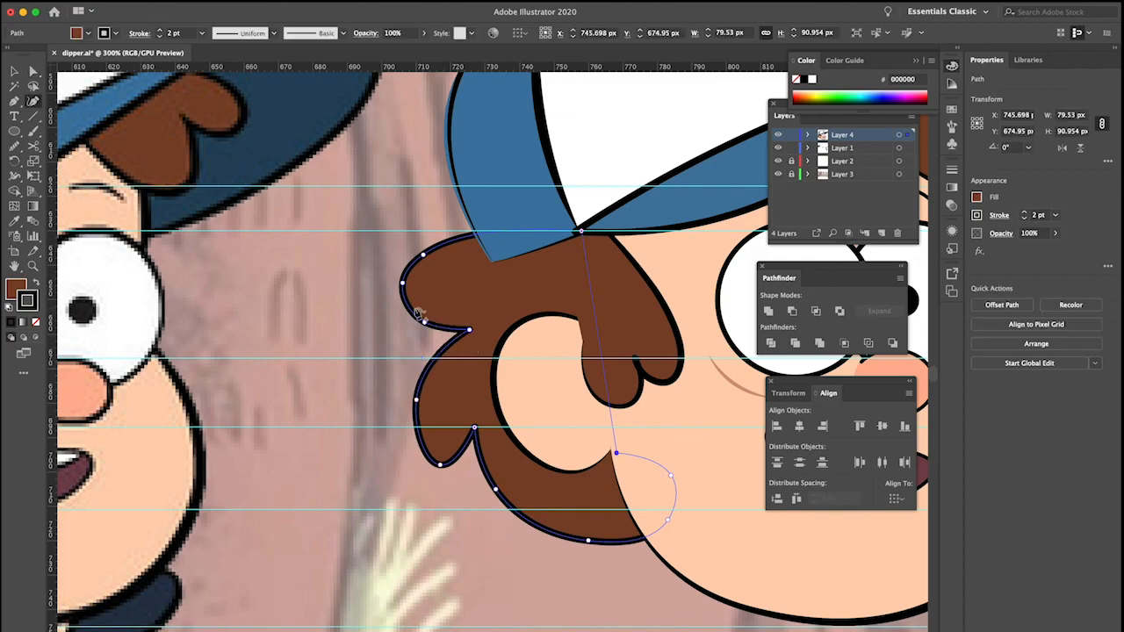
drag(402, 284, 430, 331)
drag(423, 256, 427, 273)
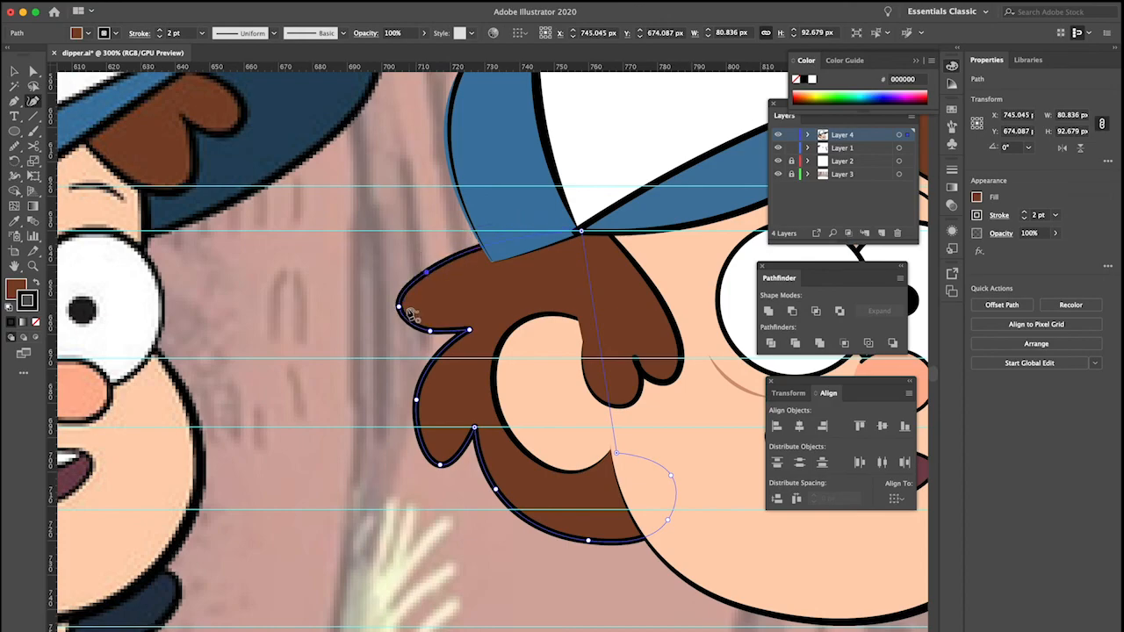
drag(399, 308, 409, 322)
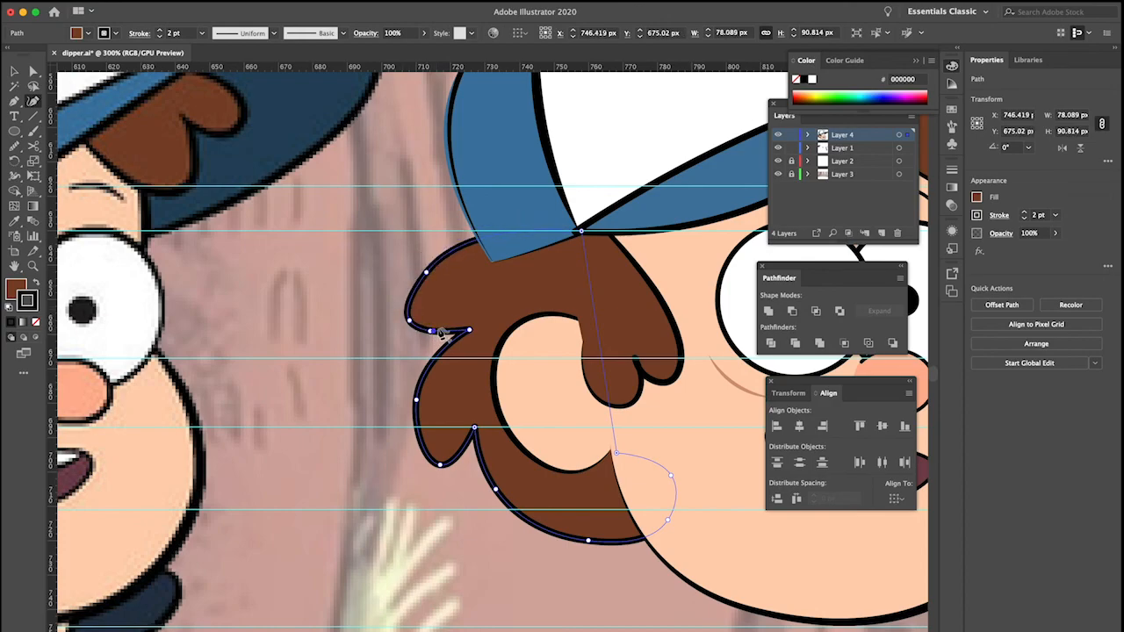
Deepen the notch between the two back hair tufts toward the ear and remove the surplus anchor beside it
drag(471, 338, 483, 325)
key(p)
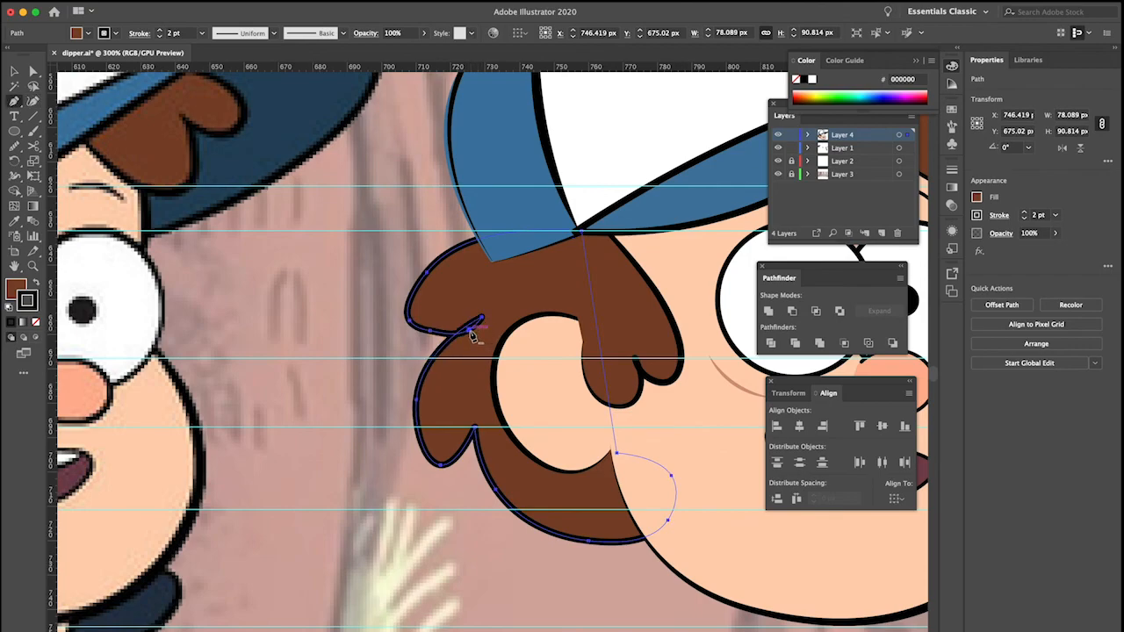
click(469, 330)
key(shift+grave)
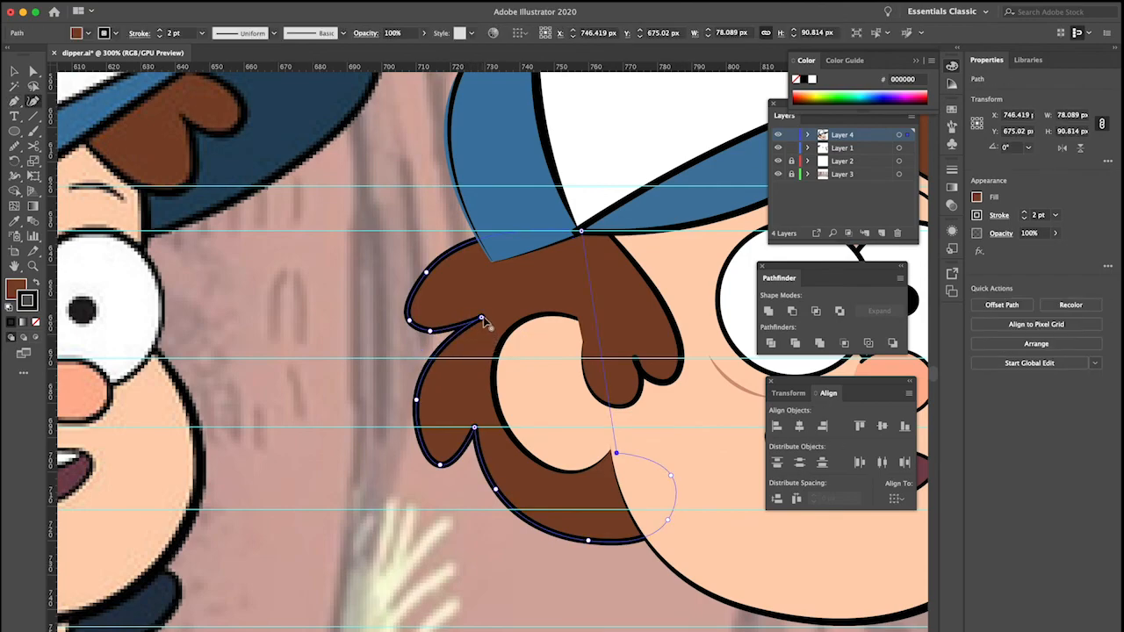
drag(482, 318, 488, 314)
Refine the upper tuft's rounded tip and reshape the hair's top edge so it tucks under the blue cap
drag(409, 320, 431, 262)
click(403, 298)
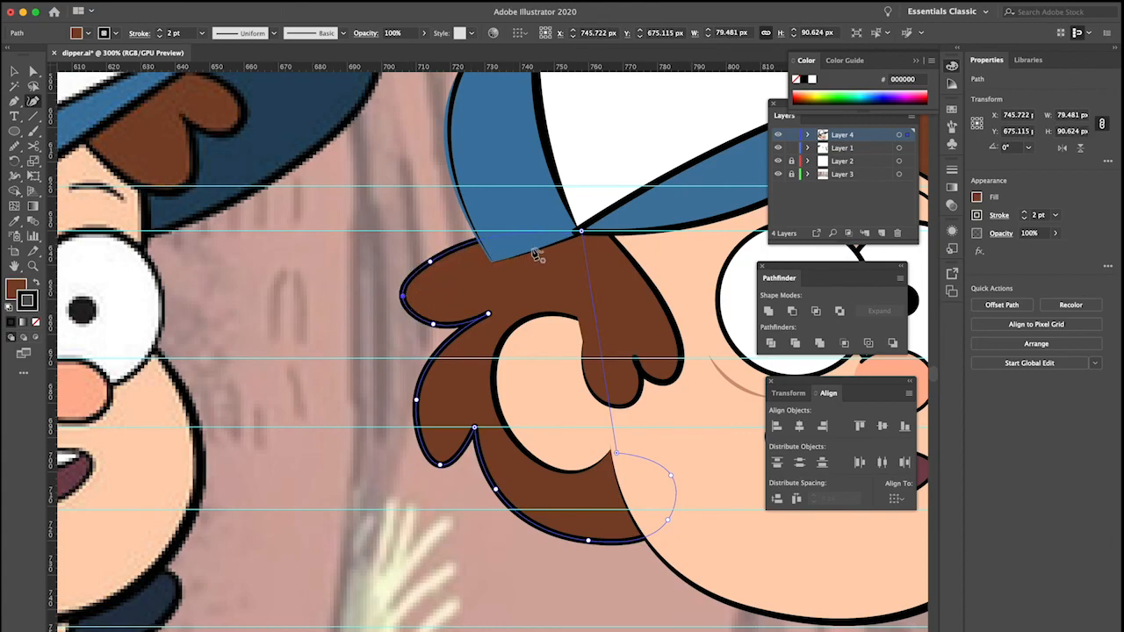
drag(581, 234, 520, 261)
drag(430, 261, 433, 256)
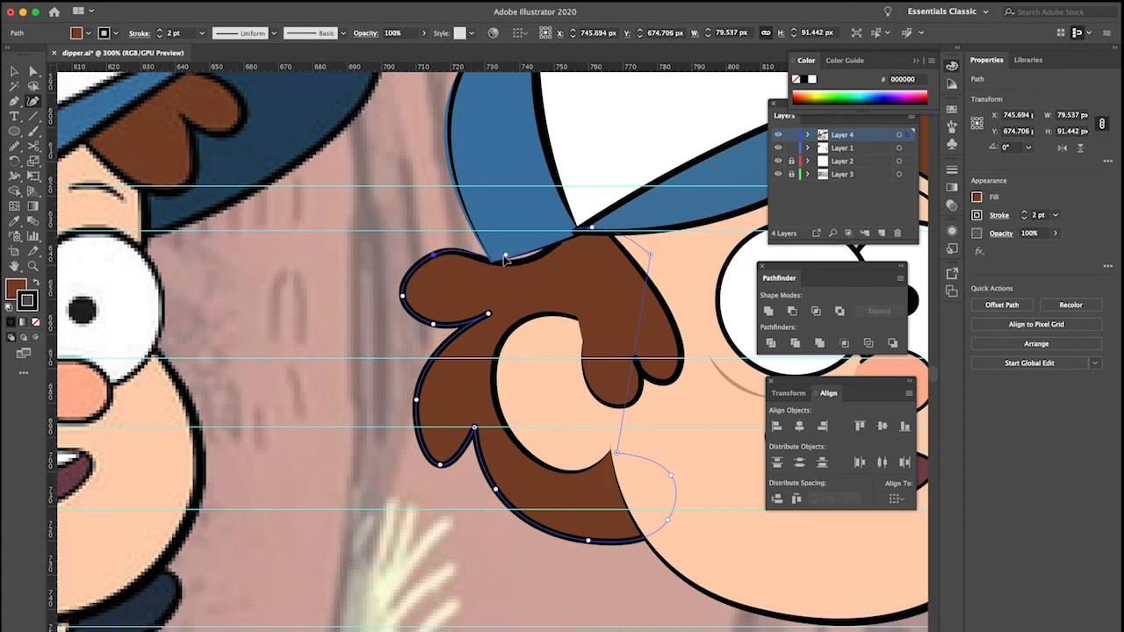
drag(501, 259, 543, 258)
click(536, 245)
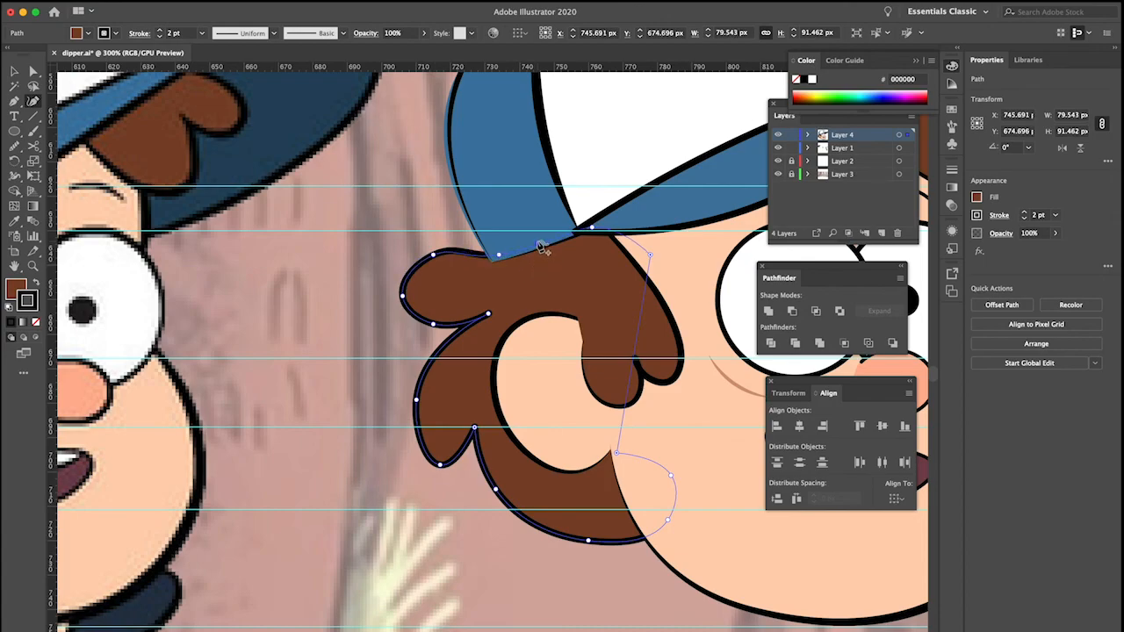
drag(403, 297, 413, 308)
drag(434, 256, 434, 273)
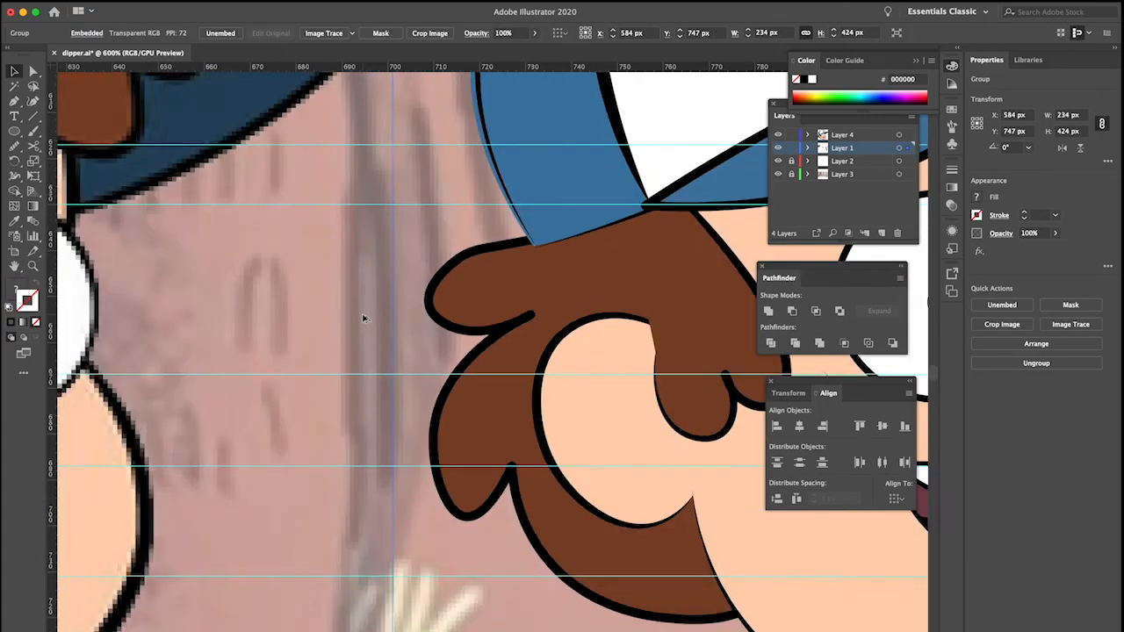
Compare the adjusted back hair and the whole redrawn head with the full reference character
key(ctrl+minus)
key(ctrl+minus)
key(ctrl+minus)
key(ctrl+minus)
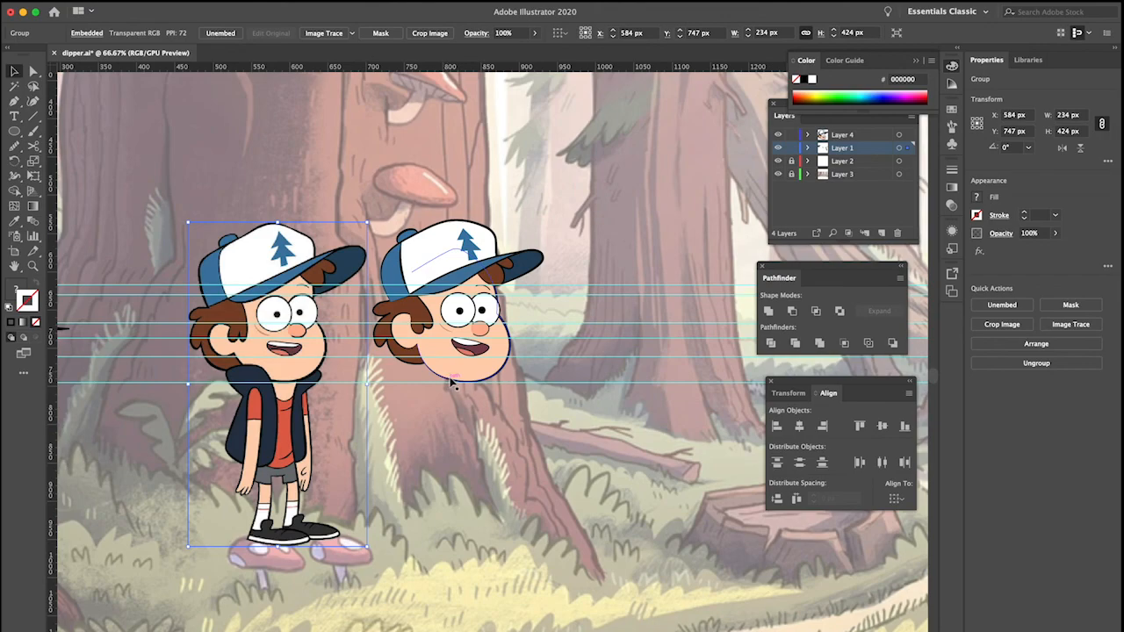
scroll(449, 383, down, 1)
scroll(450, 383, up, 2)
scroll(451, 383, up, 1)
scroll(451, 382, left, 1)
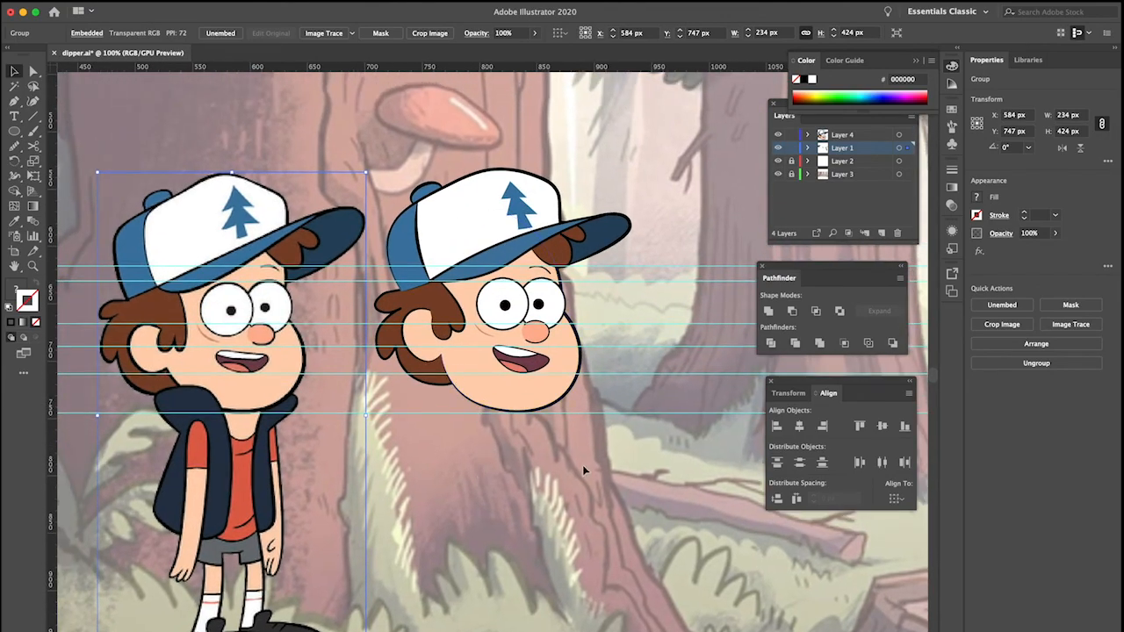